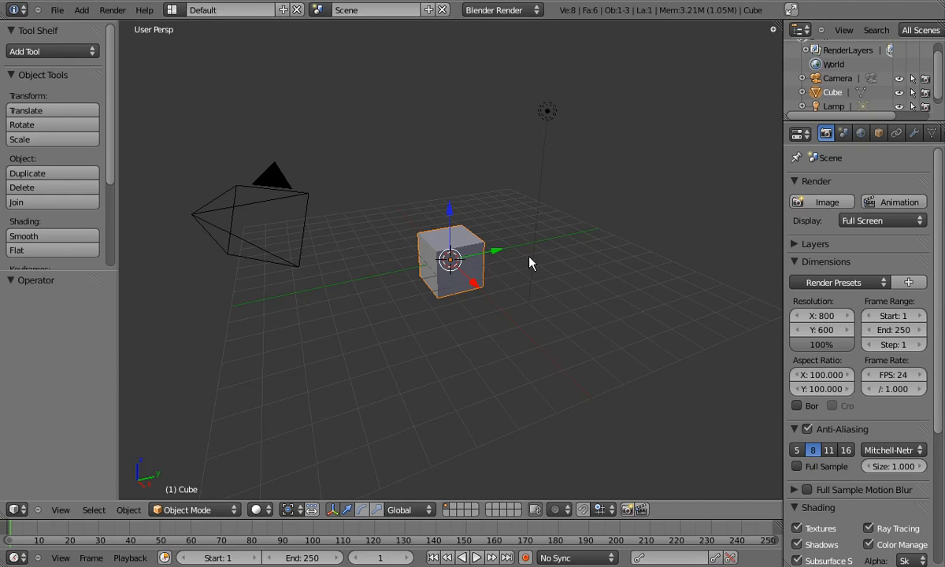
- Cancel the started move of the cube and turn off the 3D transform manipulator
key(g)
key(Escape)
click(333, 510)
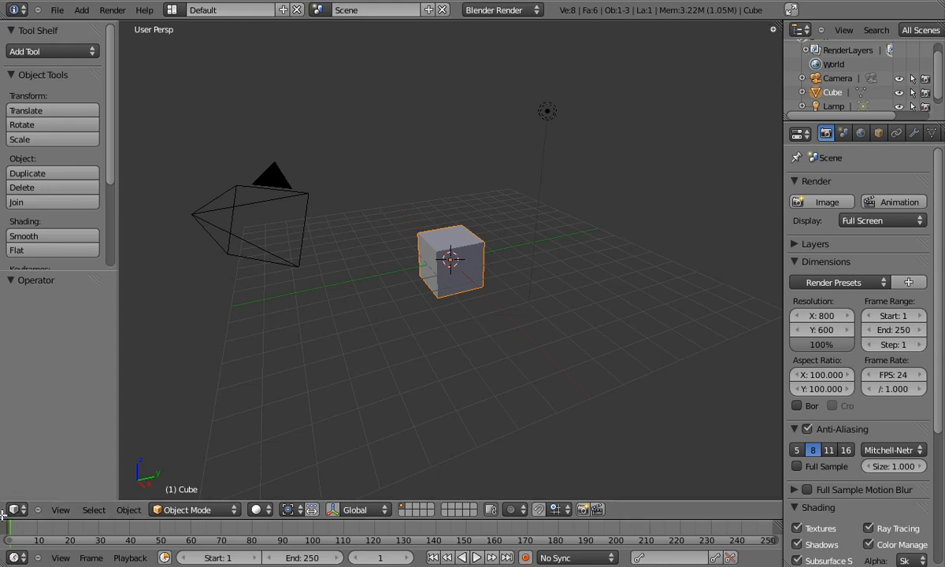
- Try splitting and rejoining the 3D view, and detaching a copy of it into a separate window
drag(778, 22, 359, 277)
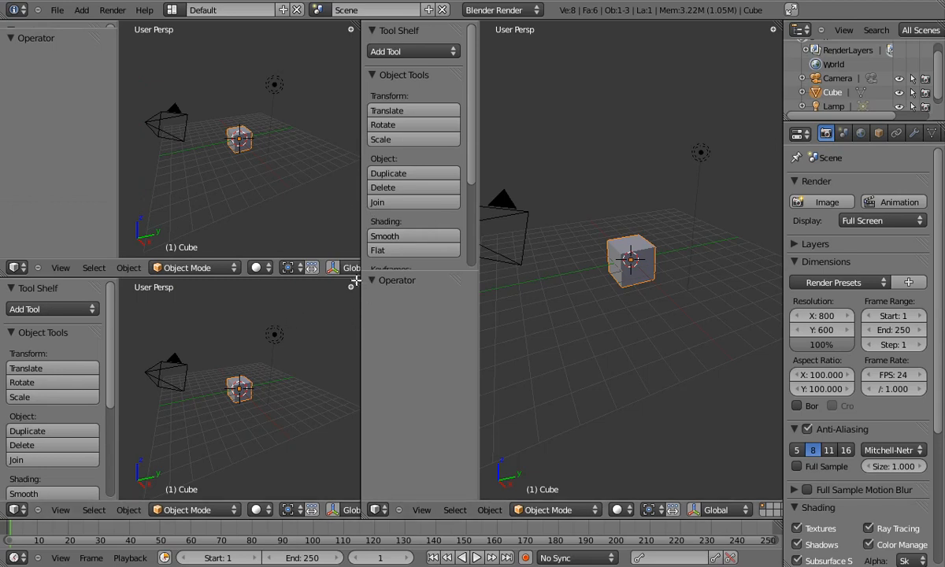
drag(356, 280, 348, 206)
drag(354, 26, 498, 49)
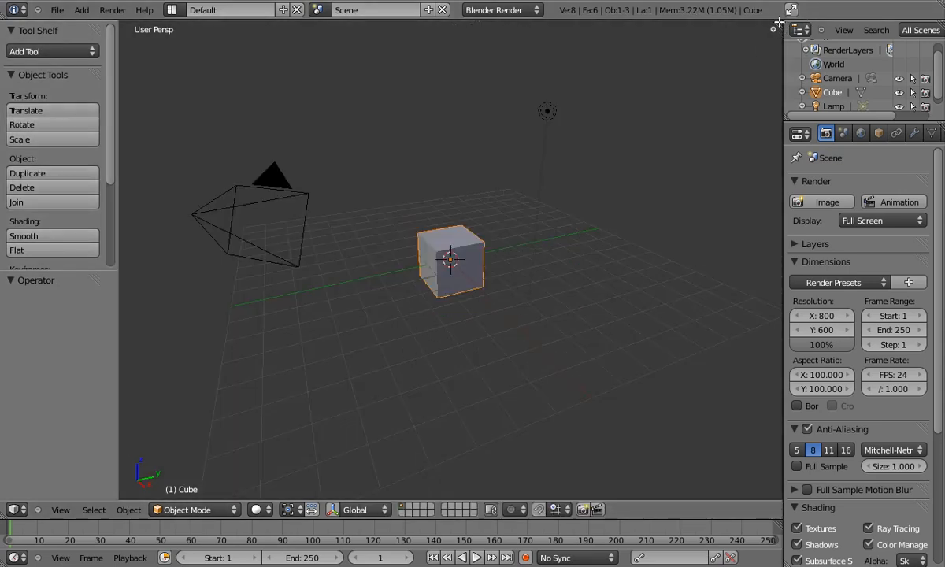
shift+drag(778, 24, 663, 35)
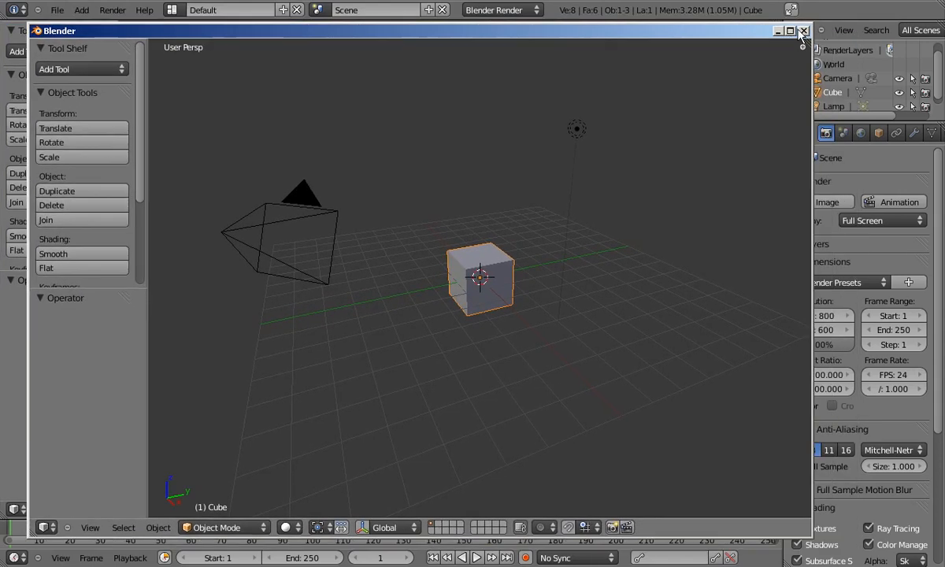
click(805, 31)
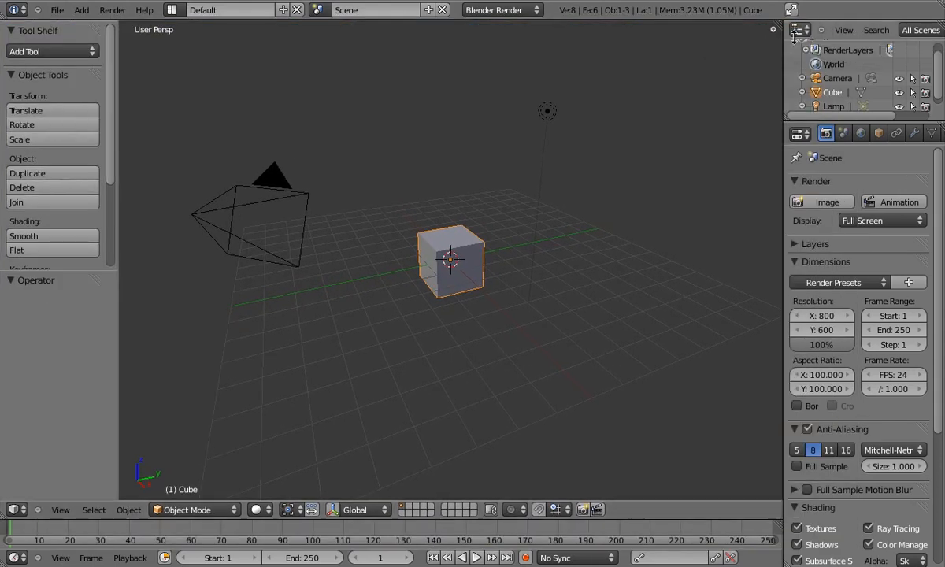
- Remove the Timeline and the Outliner by merging the 3D view and the Properties editor over them
drag(653, 518, 736, 252)
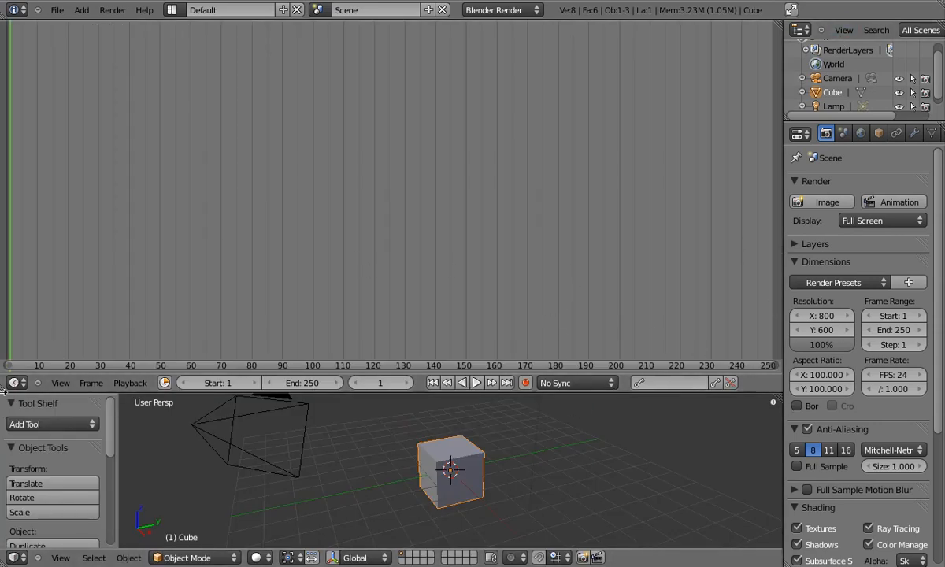
drag(787, 296, 531, 63)
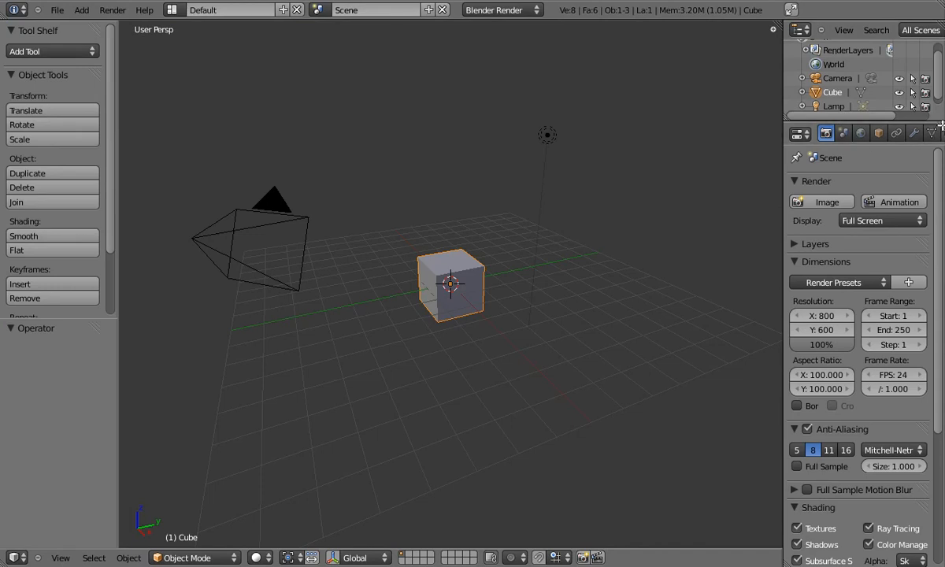
drag(941, 130, 941, 69)
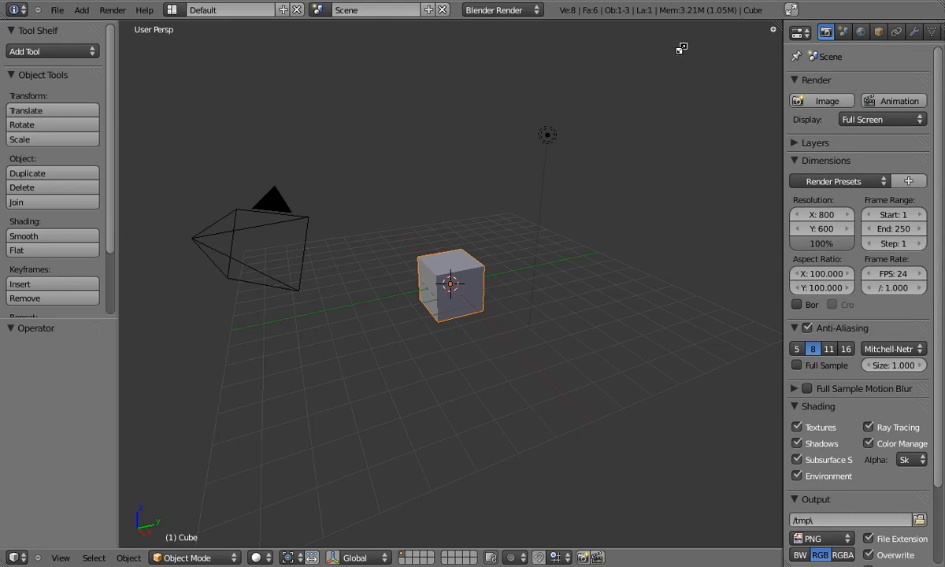
- Swap the Properties editor with the 3D view and narrow the Properties editor to a slim column
ctrl+drag(681, 49, 638, 45)
drag(782, 102, 164, 108)
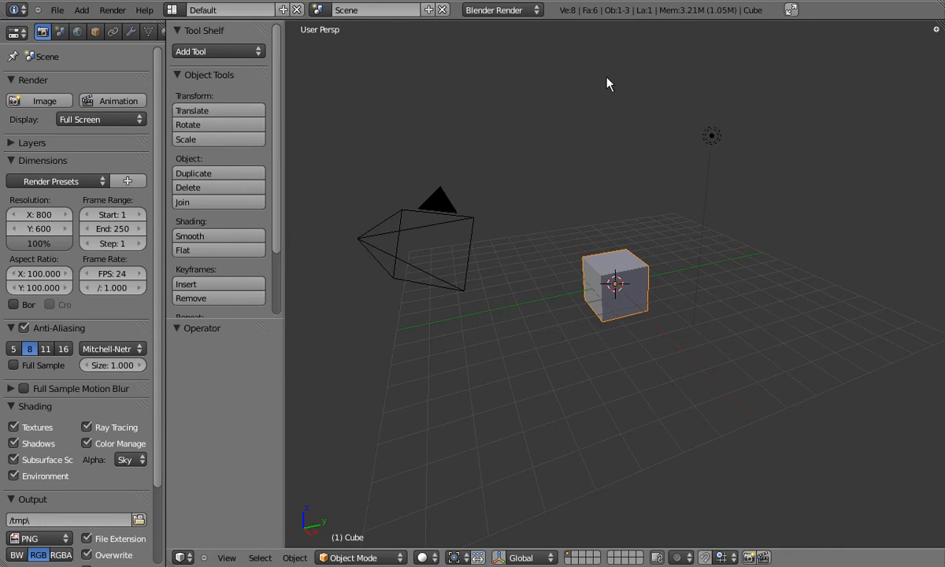
- Split a narrow area off the 3D view, make it a UV/Image Editor and adjust its width
drag(940, 24, 844, 48)
click(864, 557)
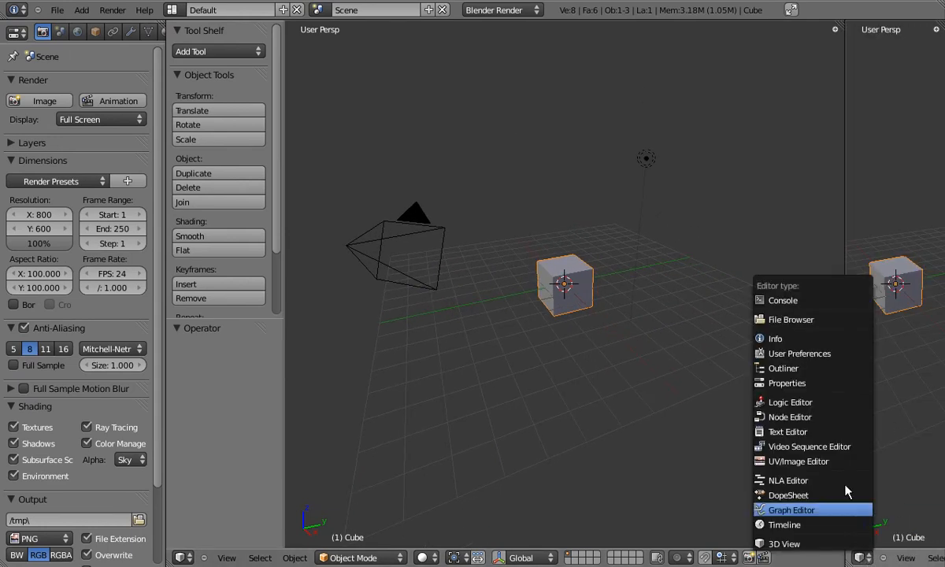
click(840, 458)
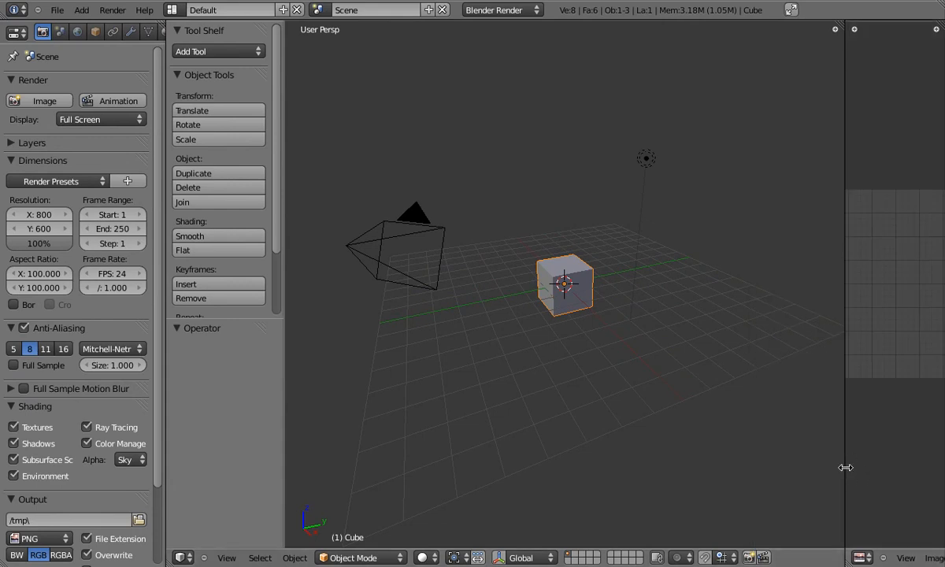
drag(844, 464, 861, 464)
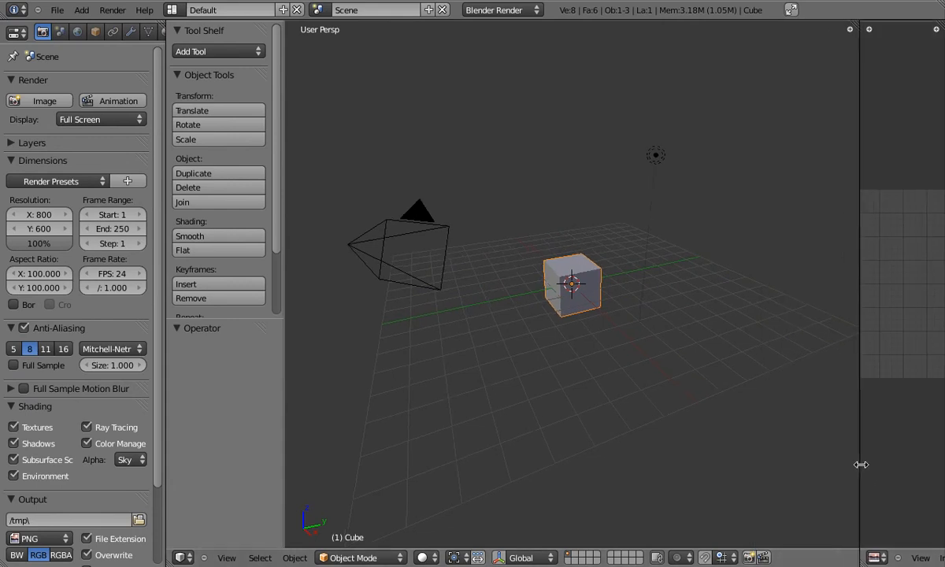
- Flip the 3D view's header to the top and enlarge the object tools section above the operator settings
right_click(773, 560)
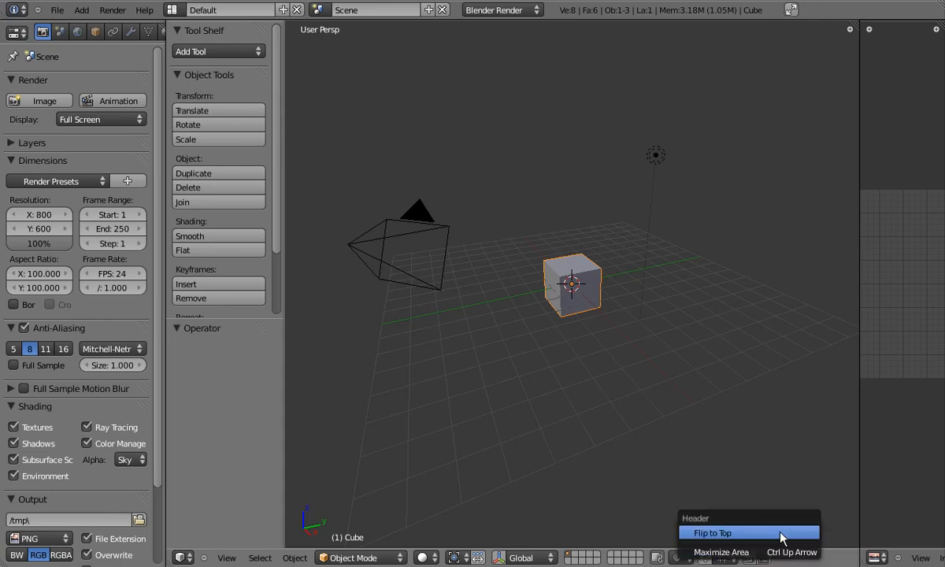
click(782, 536)
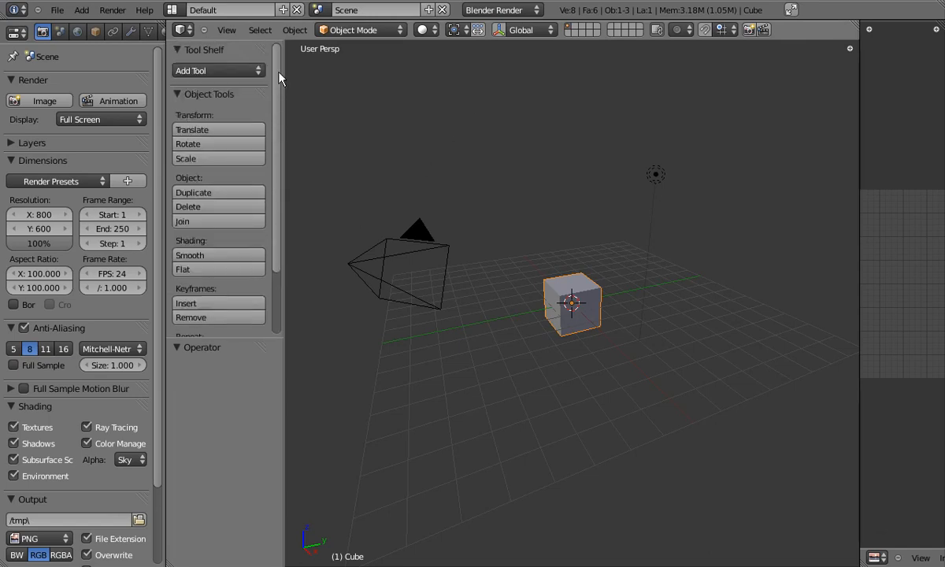
drag(245, 338, 246, 386)
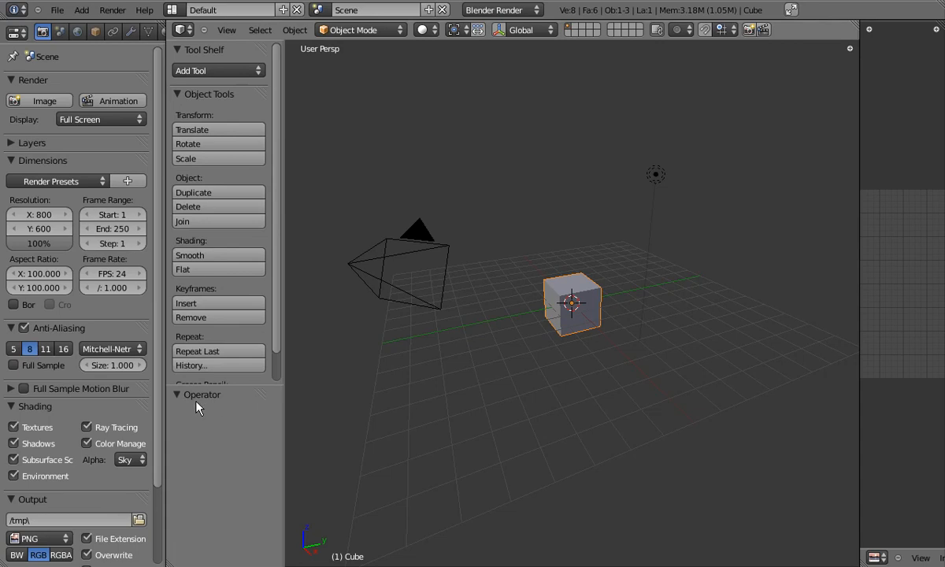
- Place the 3D cursor behind the cube and add a mesh circle there with 20 vertices
click(506, 248)
key(shift+a)
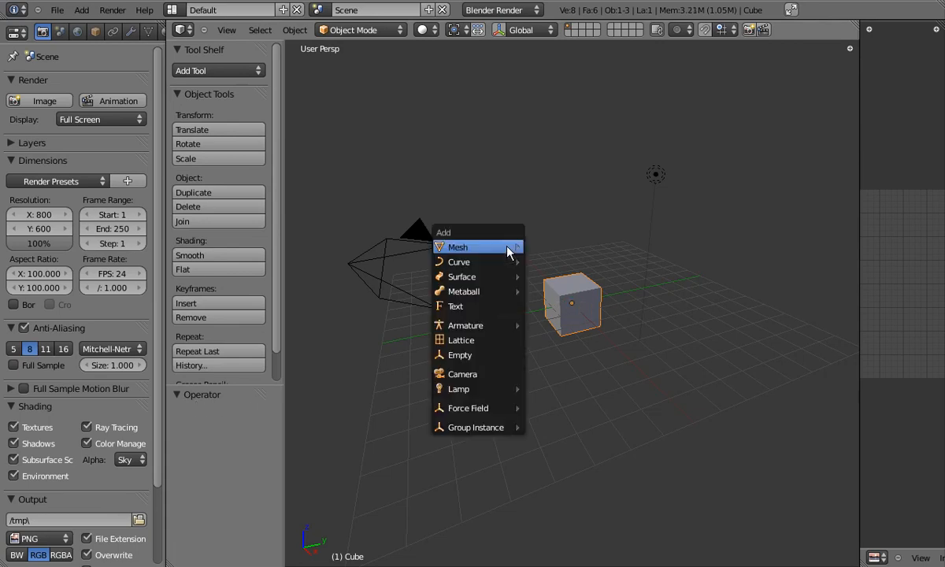
mouse_move(507, 248)
click(555, 274)
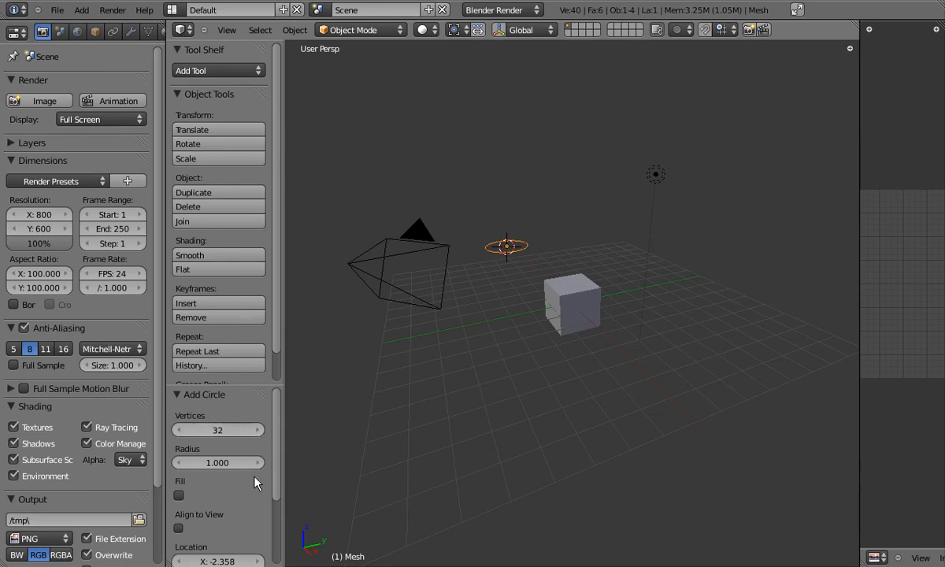
scroll(274, 488, down, 3)
scroll(268, 472, up, 3)
click(215, 430)
text(20)
key(Return)
- Toggle the 3D view's tool shelf off and back on several times
key(t)
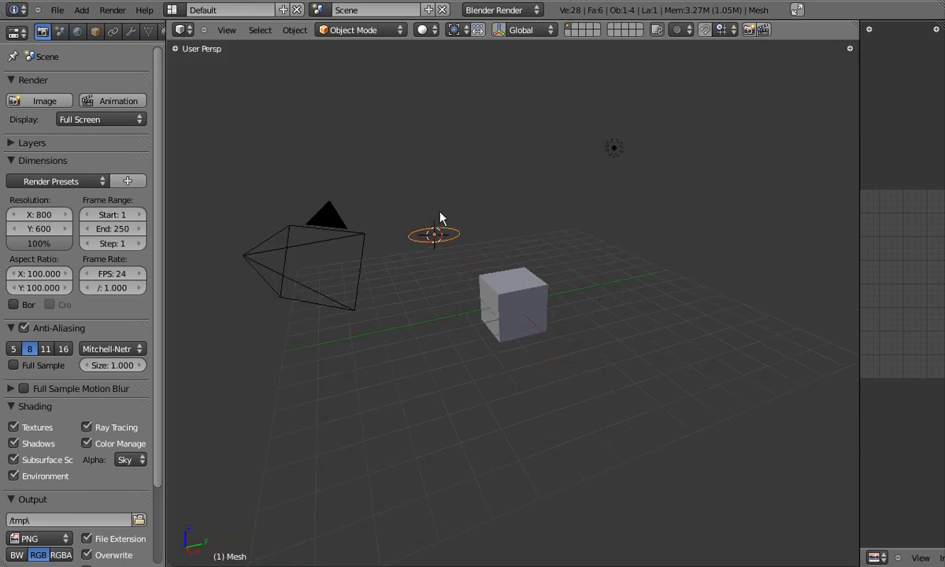
key(t)
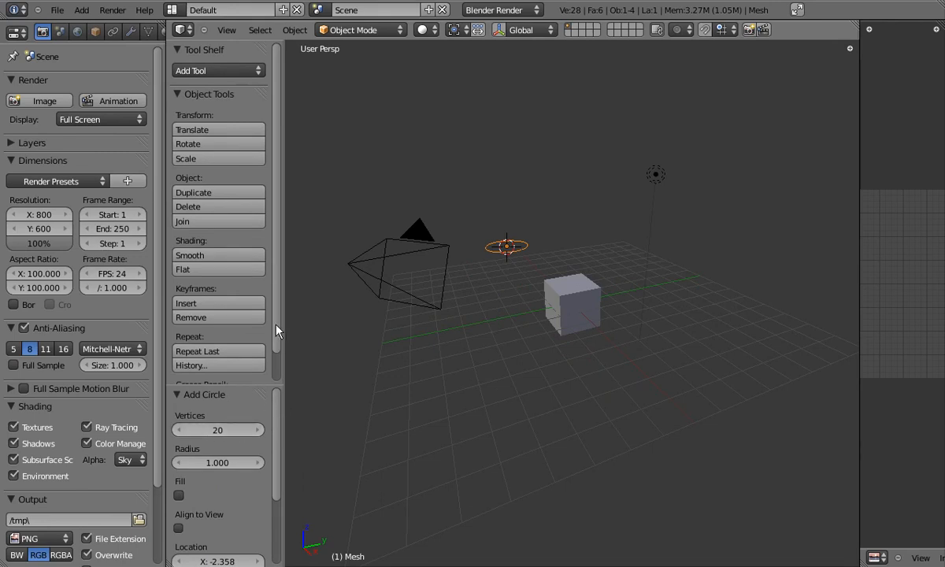
key(t)
key(t)
key(t)
key(t)
key(t)
key(t)
key(t)
key(t)
key(t)
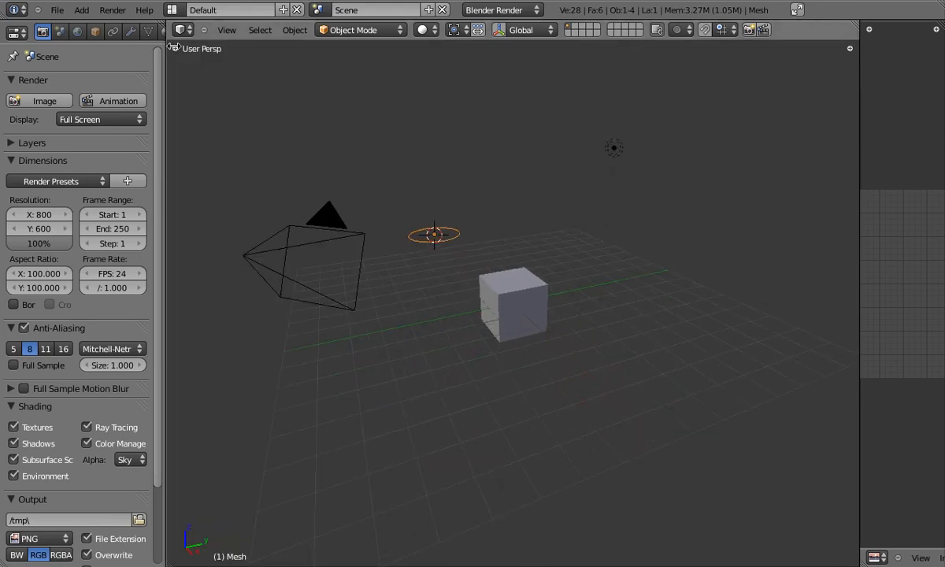
key(t)
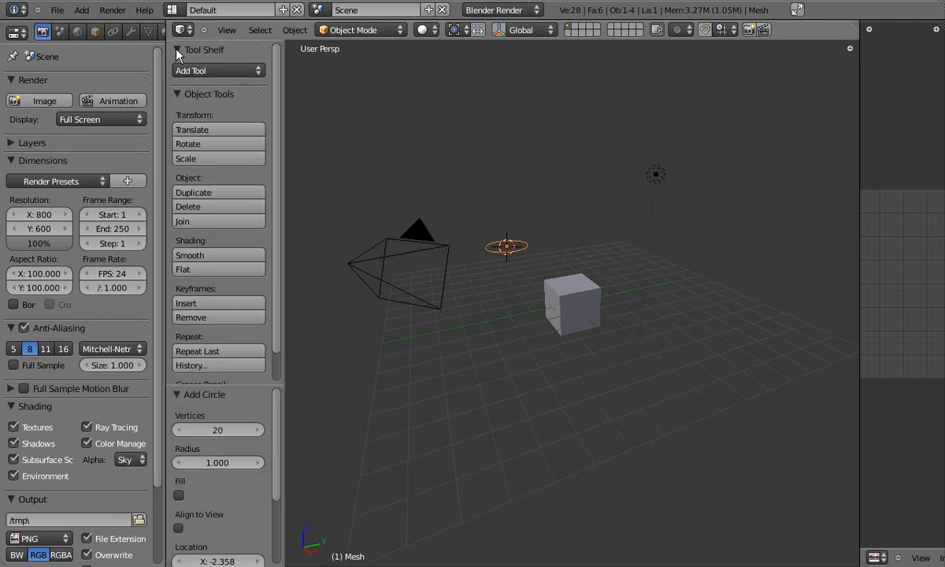
- Select the cube, try smooth shading on it and set it back to flat shading
scroll(270, 202, down, 2)
scroll(277, 115, up, 2)
right_click(585, 316)
click(233, 255)
click(232, 269)
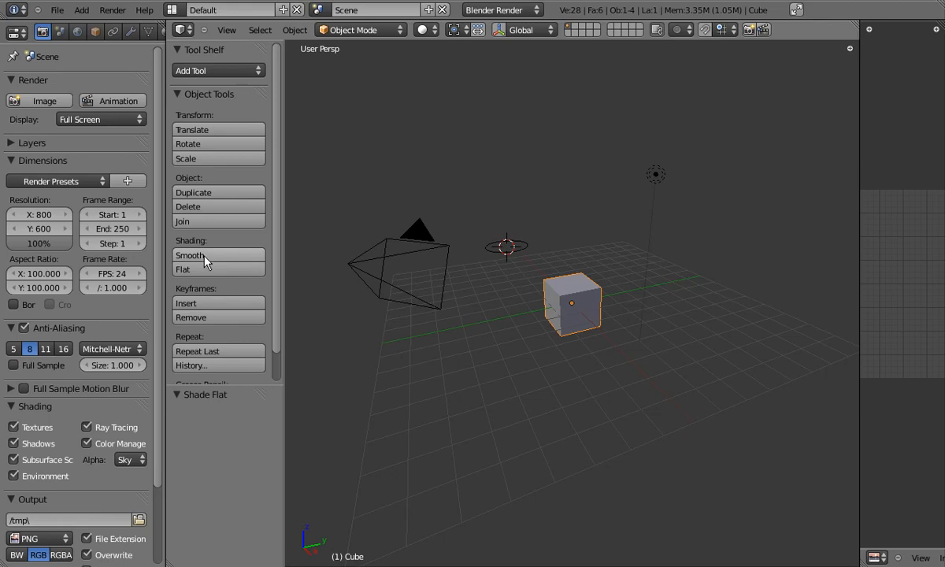
- Hide the tool shelf and show the 3D view's properties region with View settings collapsed and Display settings expanded
key(t)
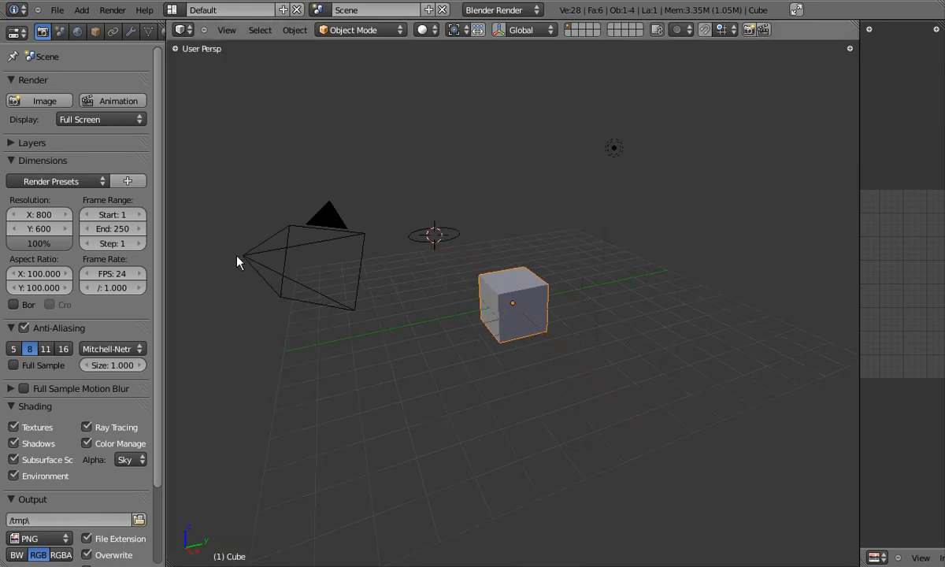
click(849, 48)
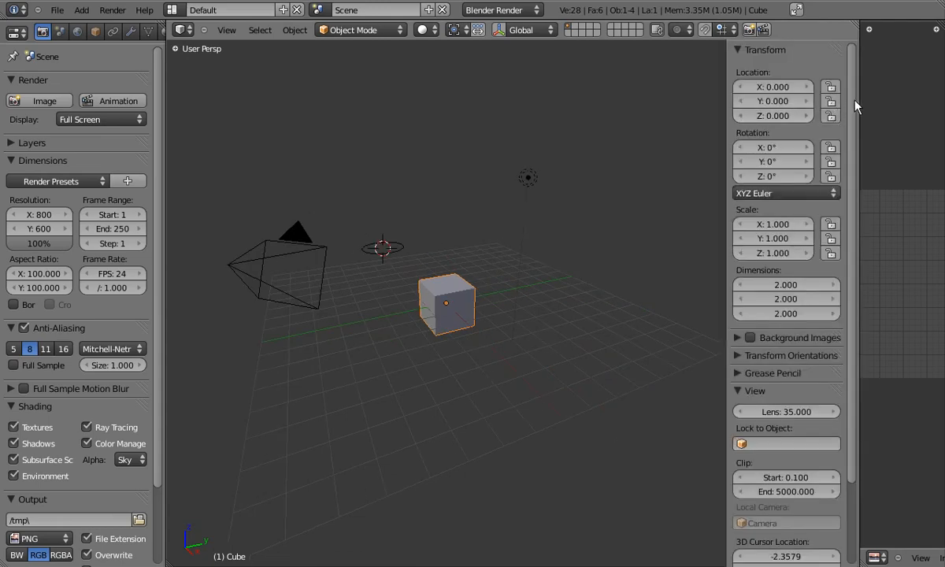
scroll(854, 165, down, 3)
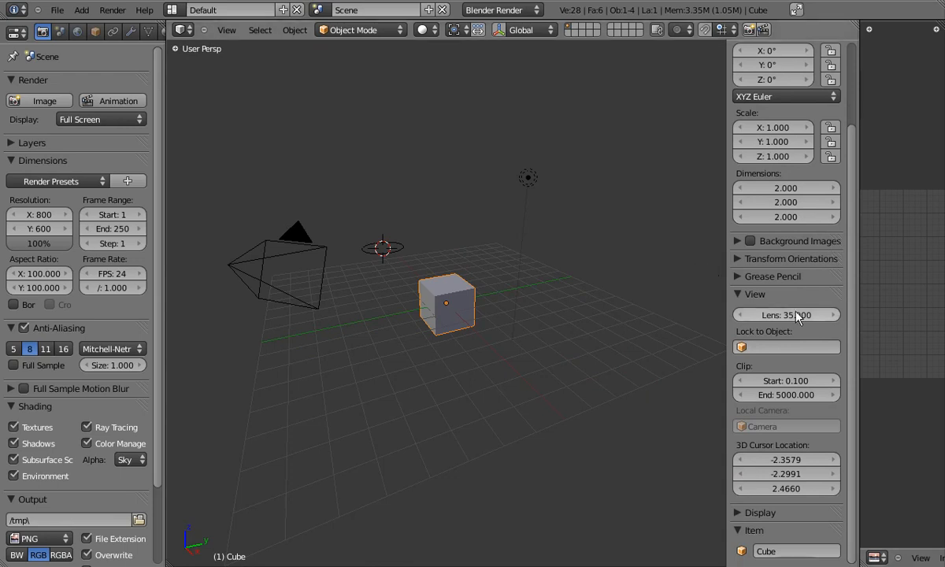
click(741, 294)
click(739, 314)
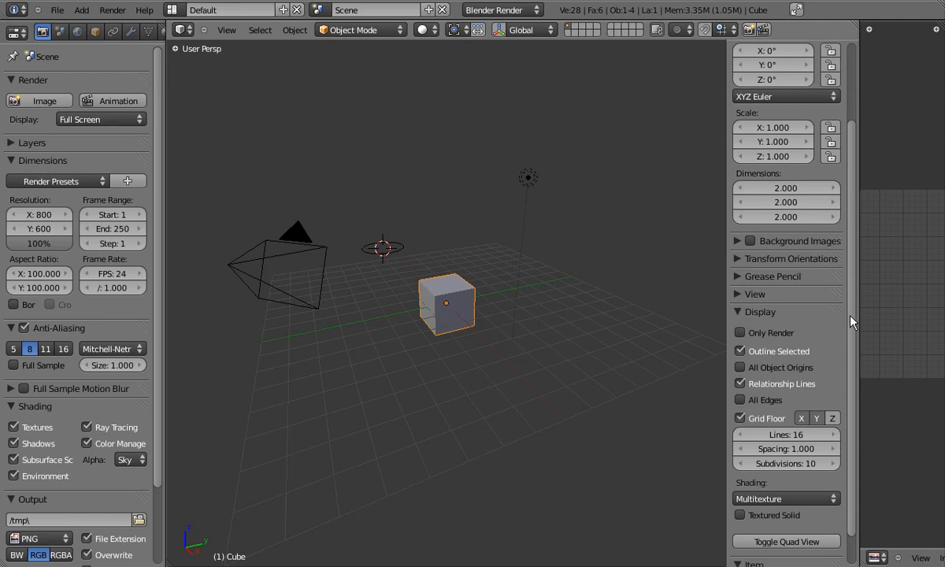
- Turn off the grid floor in the 3D view's display settings
scroll(851, 354, down, 1)
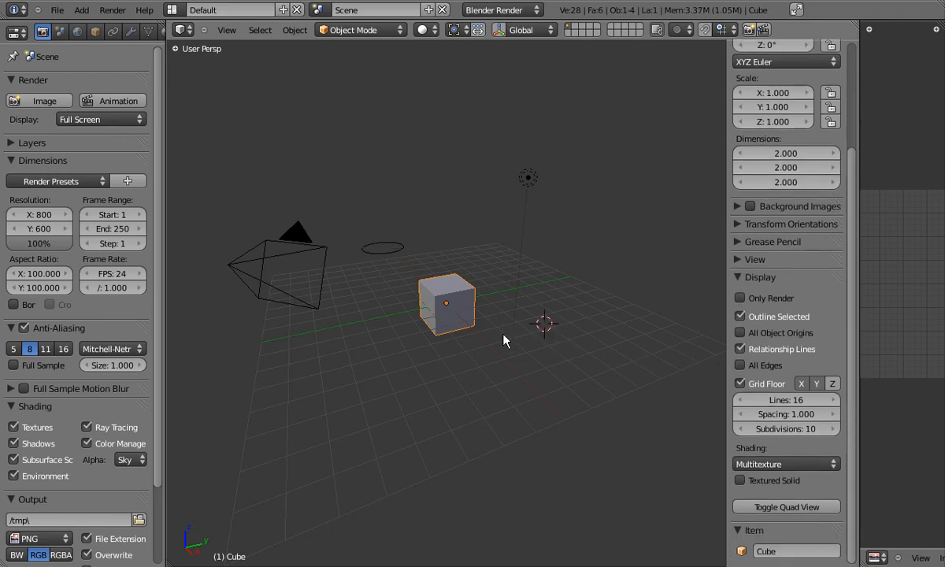
middle_drag(516, 337, 521, 360)
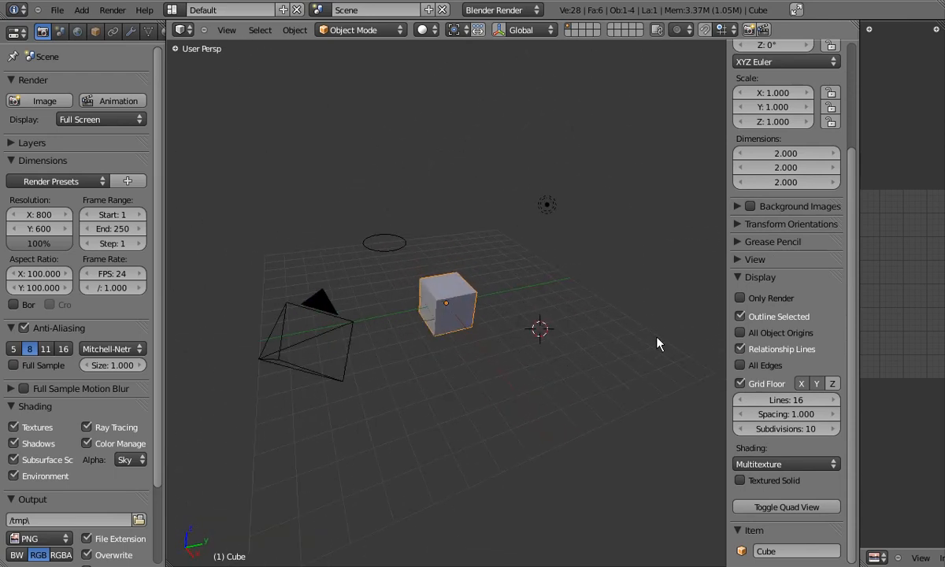
click(740, 384)
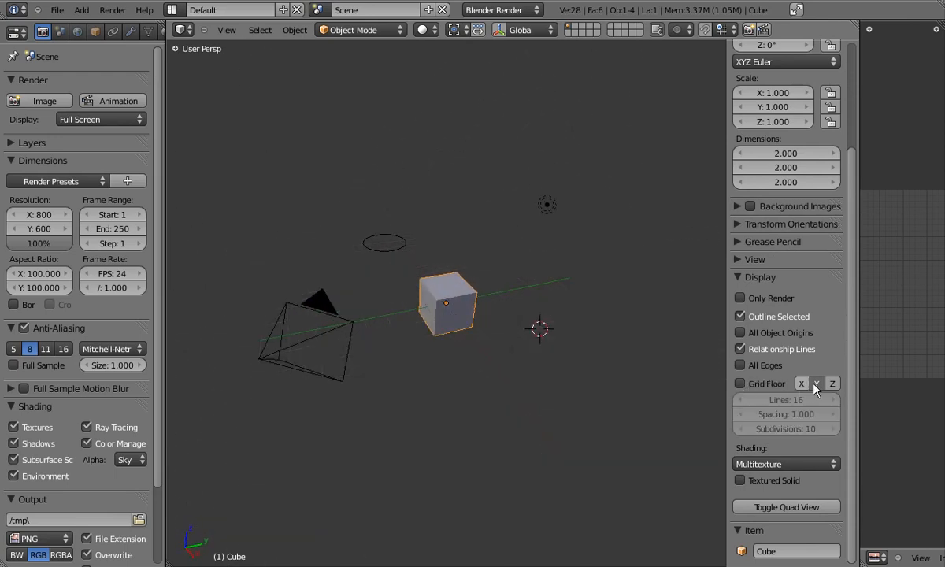
- Examine the scene without its grid from the top, side and front, and return to an angled perspective view
middle_drag(457, 330, 464, 310)
key(KP_7)
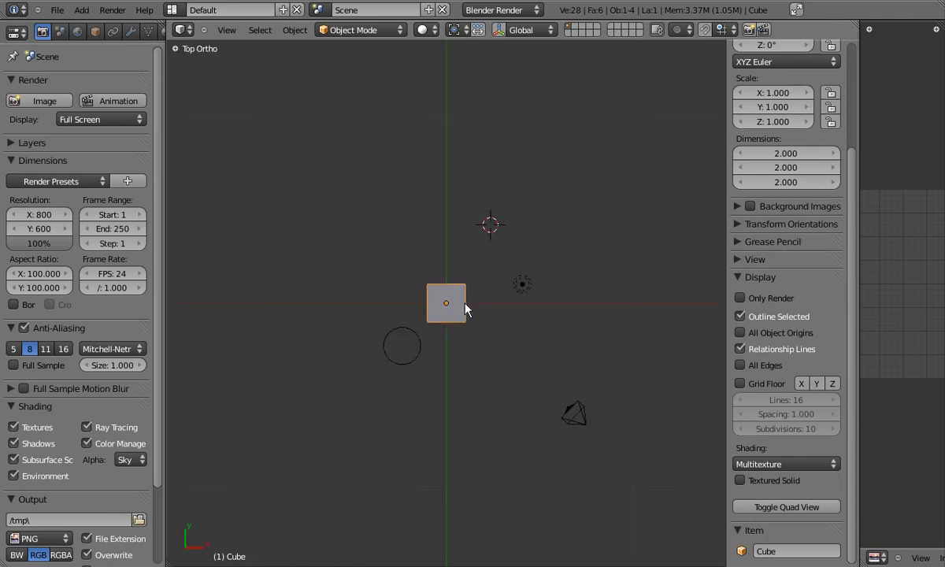
key(KP_3)
key(KP_1)
key(KP_5)
middle_drag(460, 307, 421, 324)
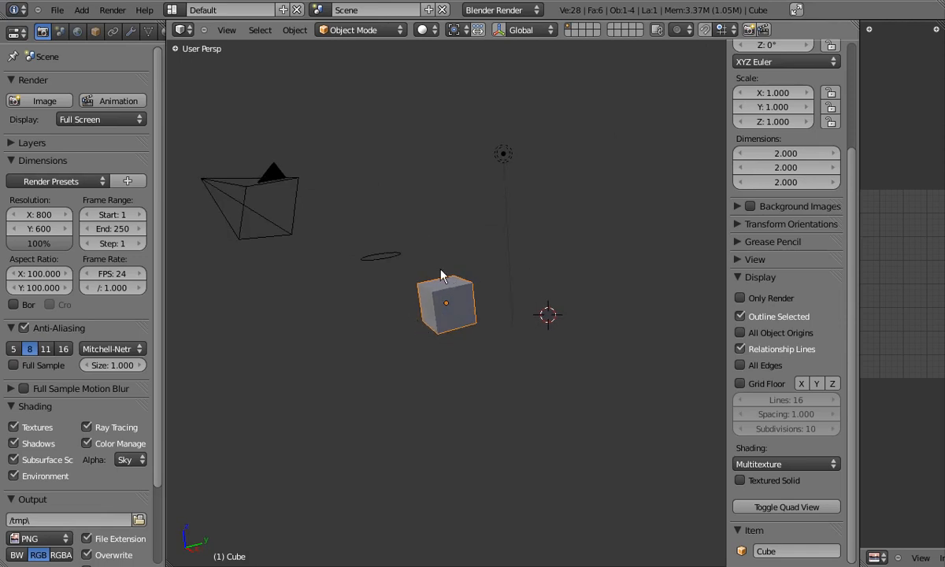
mouse_move(441, 275)
middle_down()
mouse_move(487, 316)
mouse_move(520, 327)
middle_up()
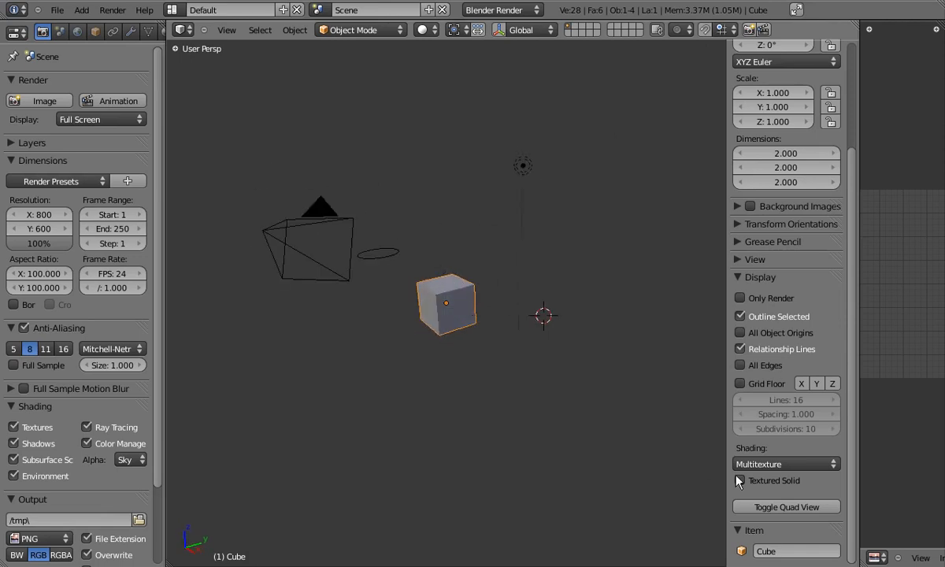
- Set the 3D view's material mode to GLSL and its viewport shading to Textured, and inspect the cube from several angles
click(782, 464)
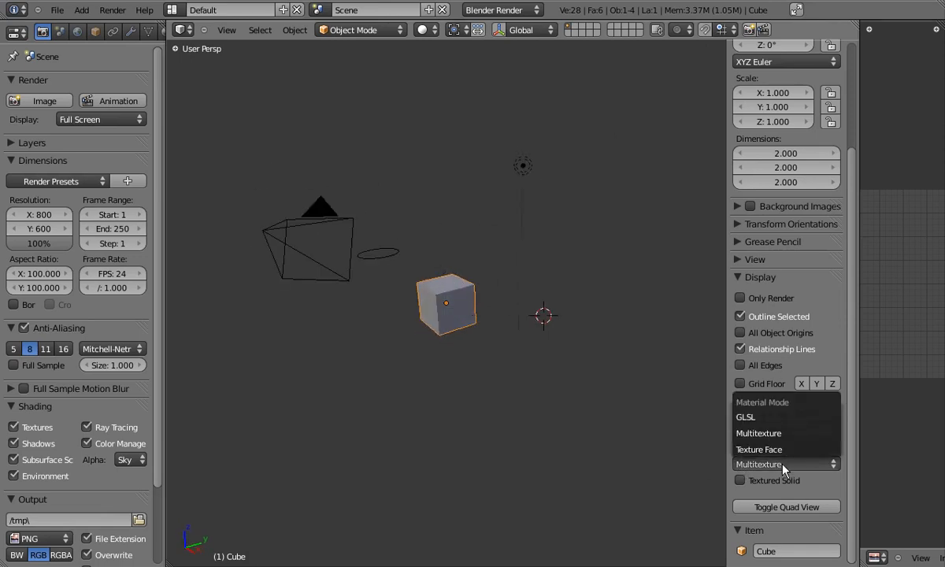
click(774, 419)
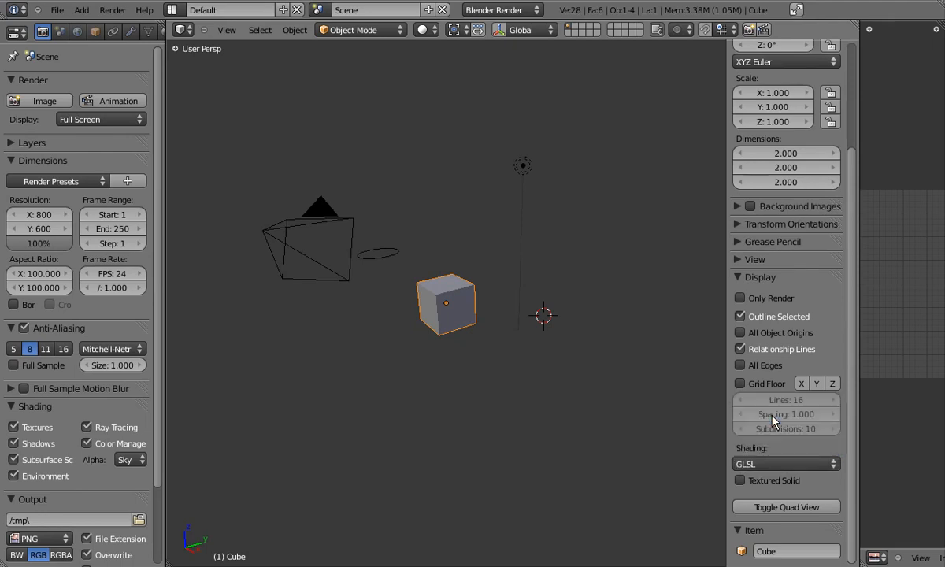
click(433, 30)
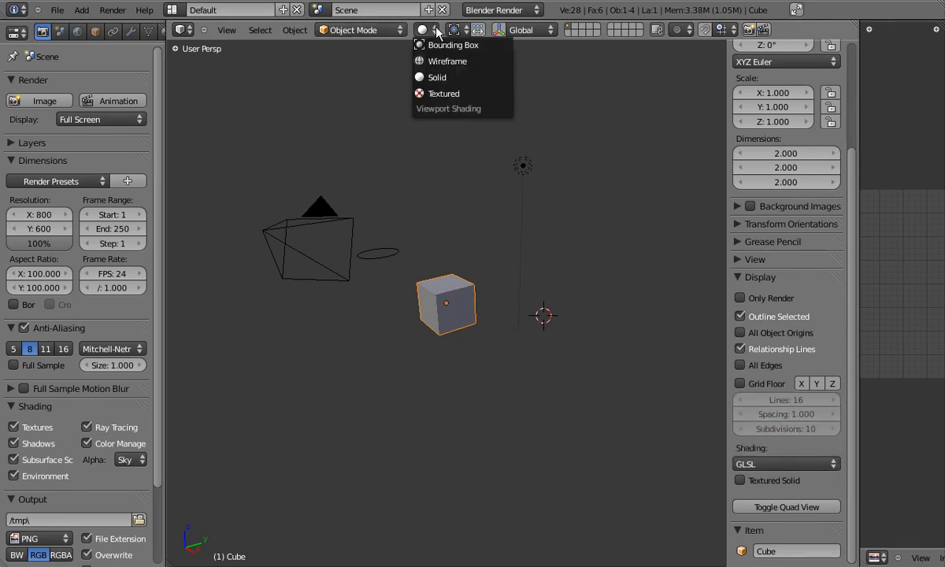
click(441, 97)
mouse_move(445, 269)
middle_down()
mouse_move(459, 300)
mouse_move(436, 311)
mouse_move(478, 302)
middle_up()
scroll(463, 299, up, 7)
scroll(467, 300, down, 8)
scroll(458, 305, up, 5)
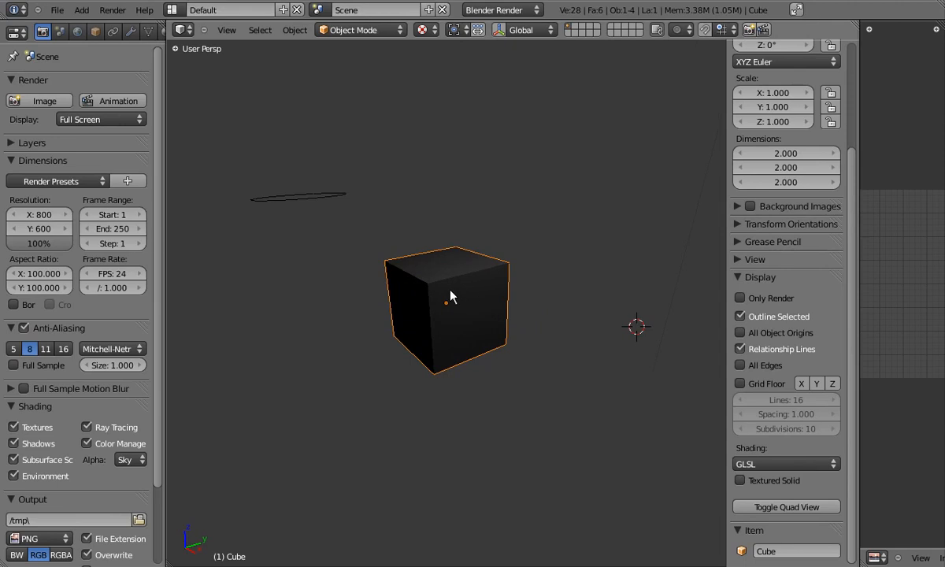
scroll(465, 315, down, 4)
scroll(464, 319, up, 4)
middle_drag(464, 294, 403, 331)
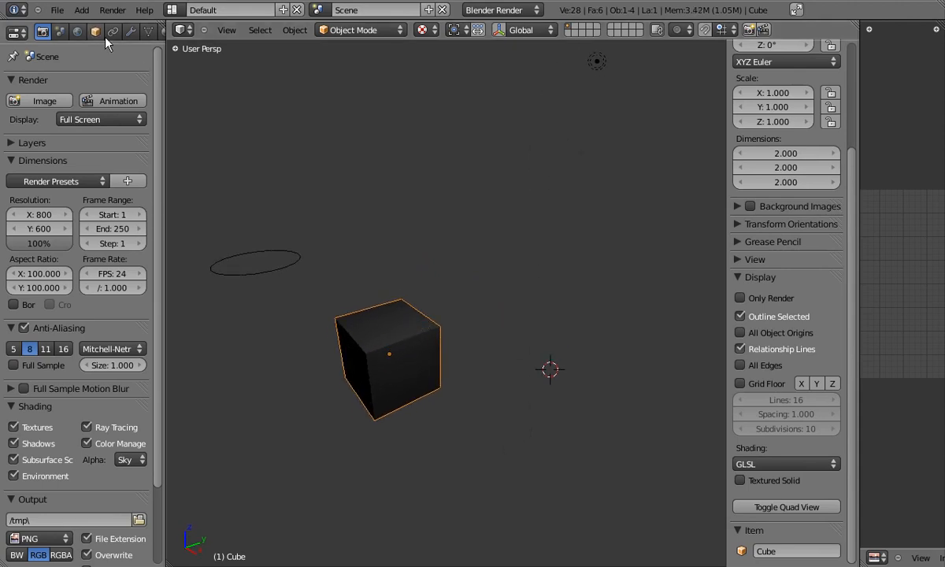
- Widen the properties editor and set the cube material's diffuse intensity to 1.000
drag(161, 66, 207, 69)
click(166, 32)
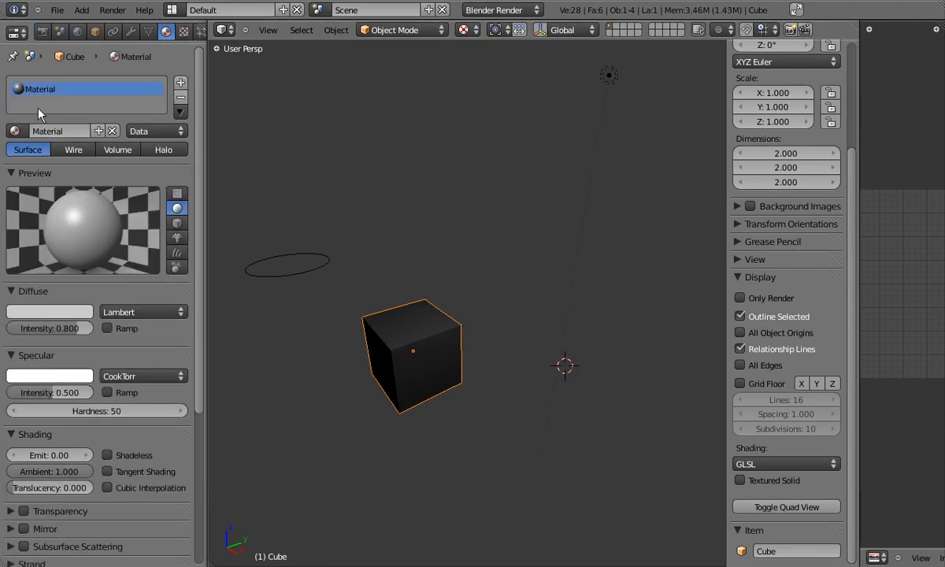
drag(72, 328, 121, 326)
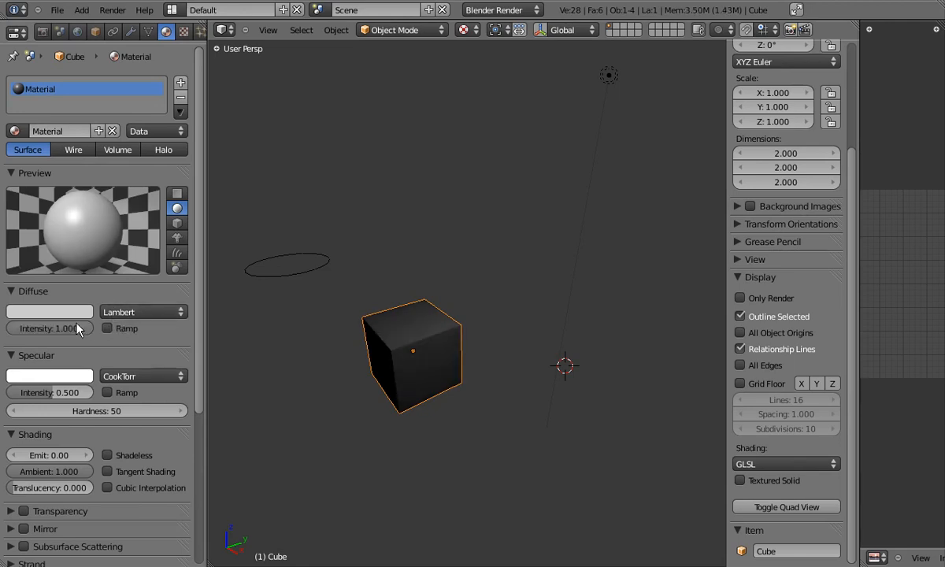
- Make the cube's texture an Image or Movie type and load barrelCol.png from the textures folder
click(183, 30)
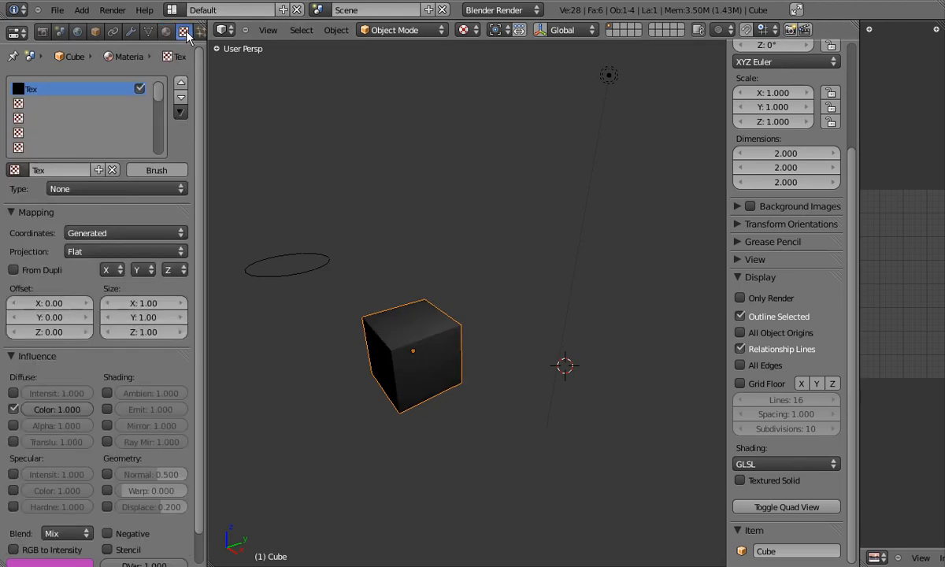
click(46, 189)
click(83, 271)
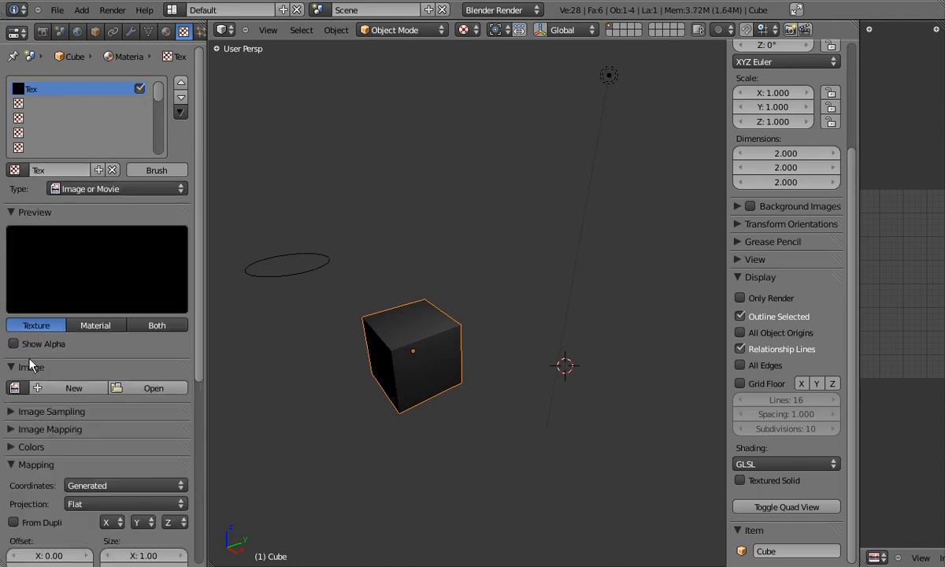
click(150, 388)
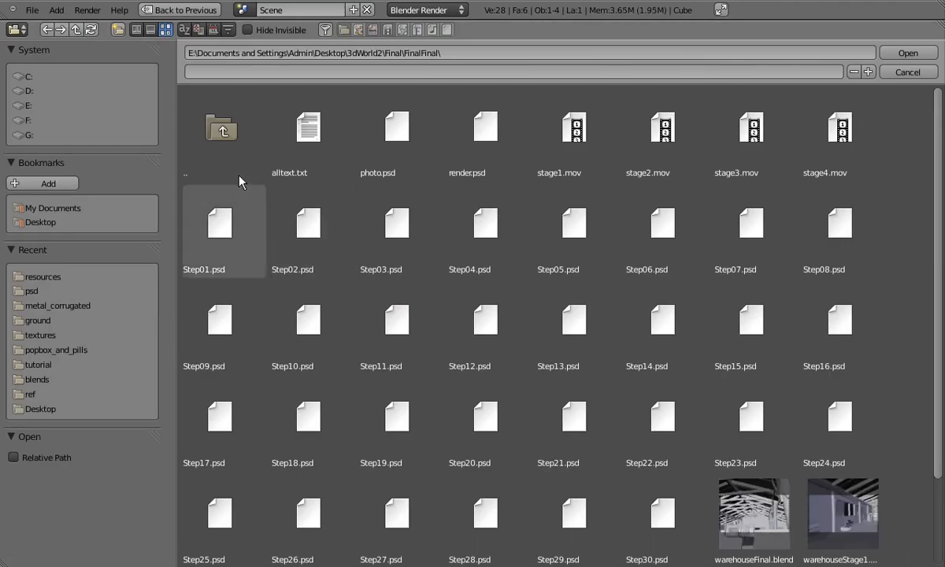
click(48, 338)
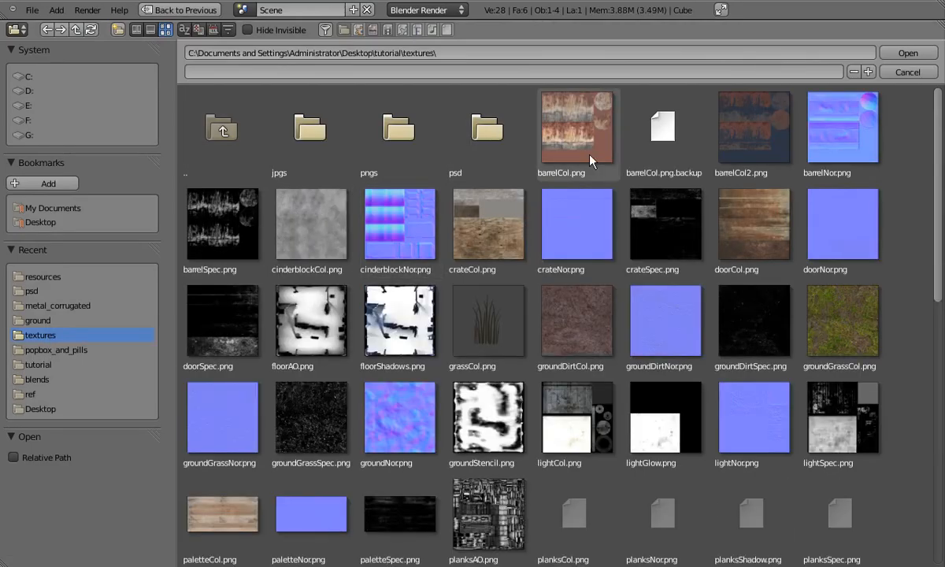
double_click(569, 178)
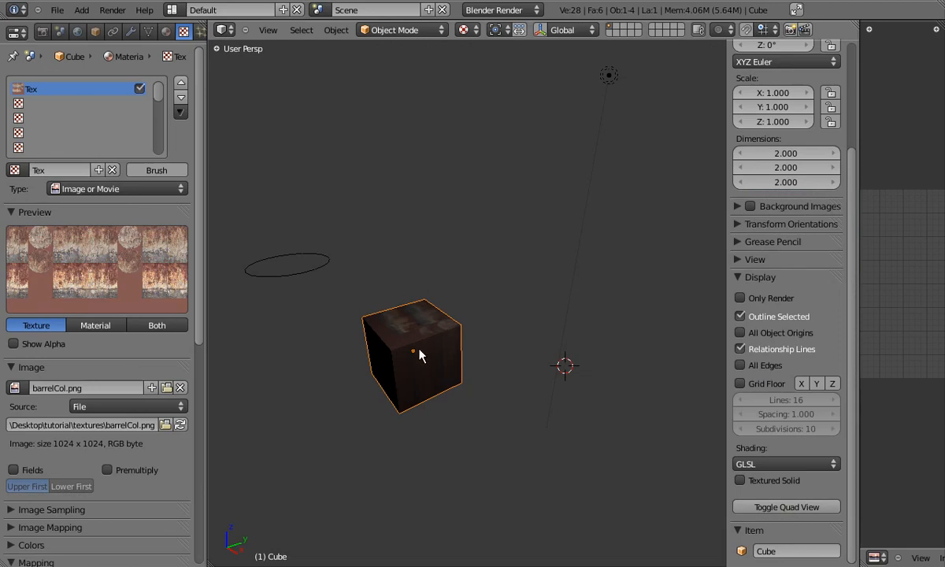
- Select the lamp and move it across the scene to the other side of the cube, adjusting its position twice
scroll(414, 356, up, 3)
middle_drag(415, 356, 472, 310)
scroll(440, 370, down, 5)
scroll(472, 310, up, 4)
scroll(469, 310, down, 4)
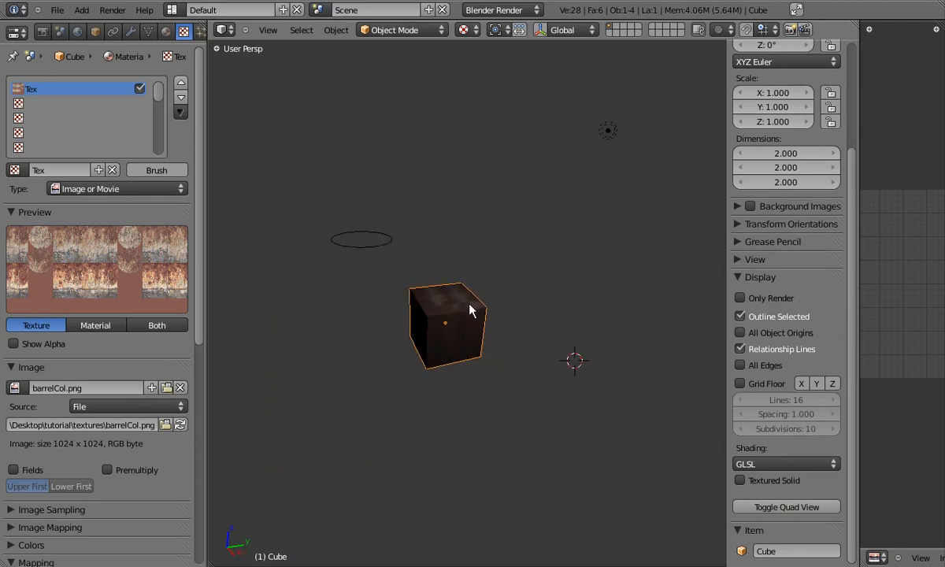
right_click(607, 131)
key(g)
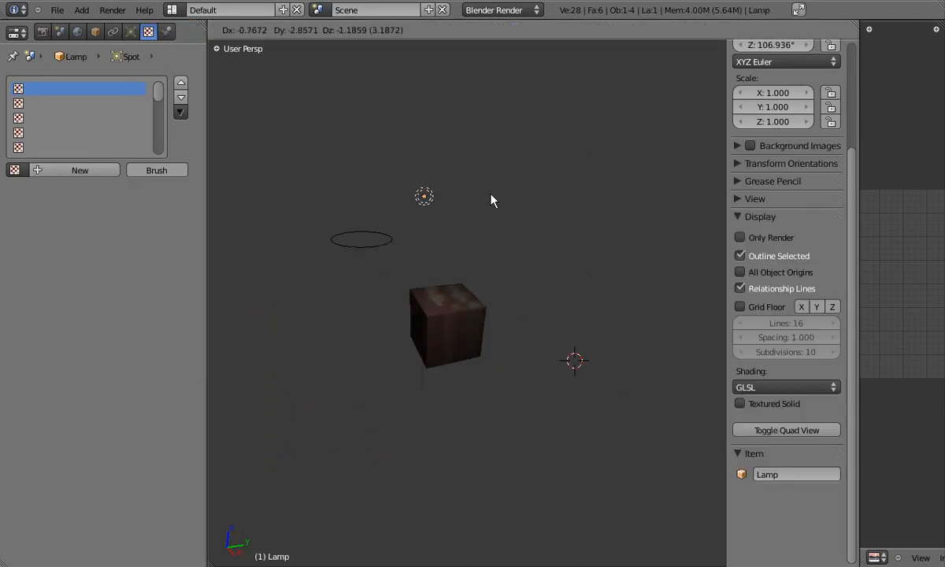
click(321, 195)
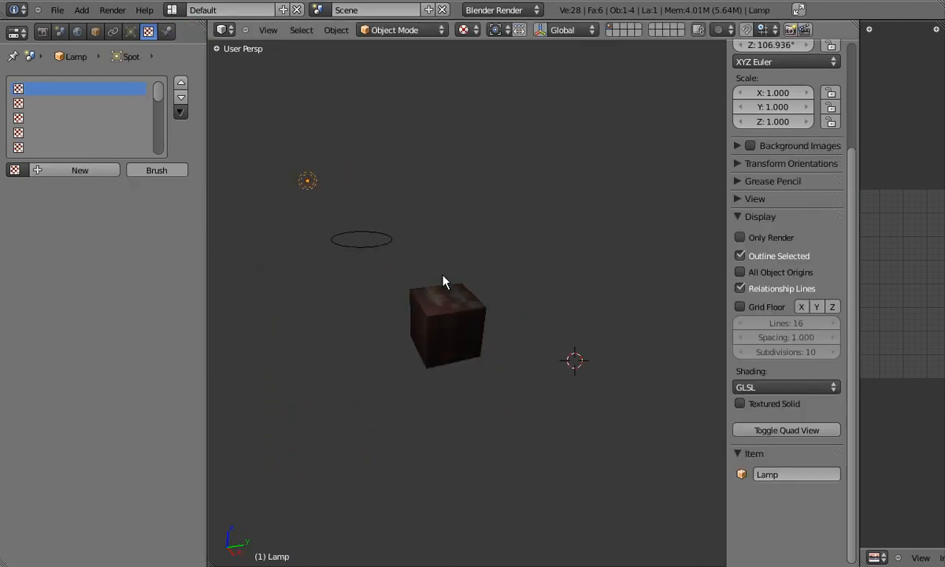
scroll(437, 276, up, 4)
key(g)
click(381, 296)
- Examine how the lamp lights the textured cube in the GLSL view from several angles and distances
middle_drag(429, 344, 474, 344)
middle_drag(457, 301, 438, 291)
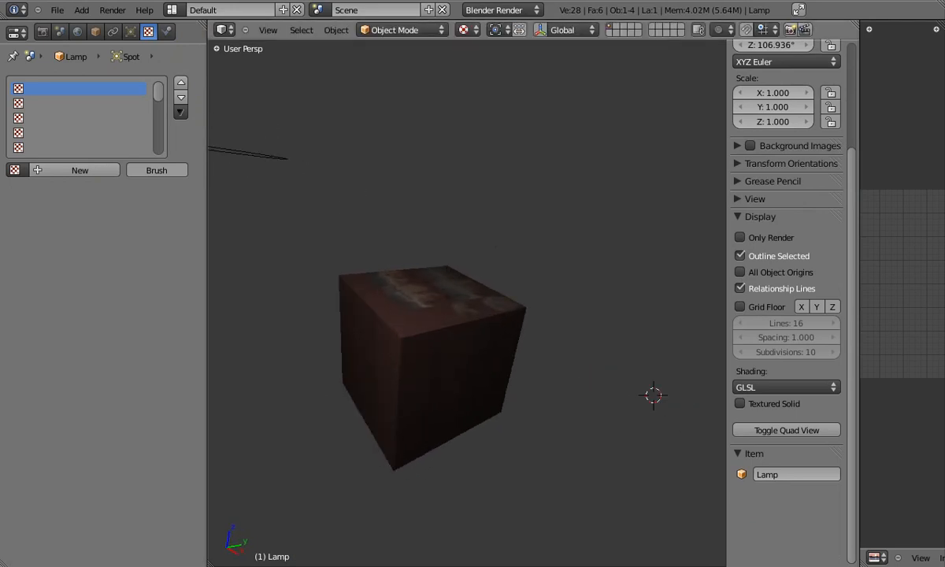
key(shift+z)
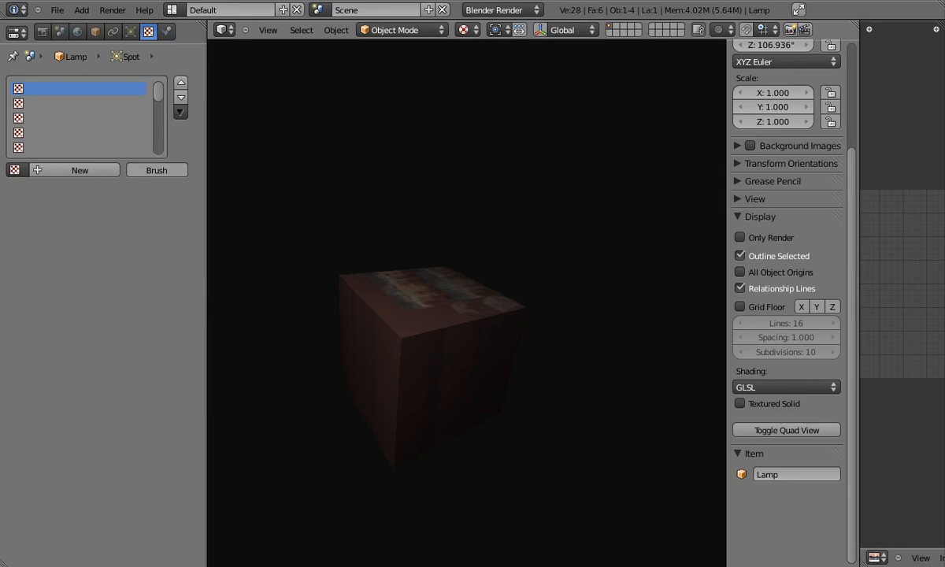
key(shift+z)
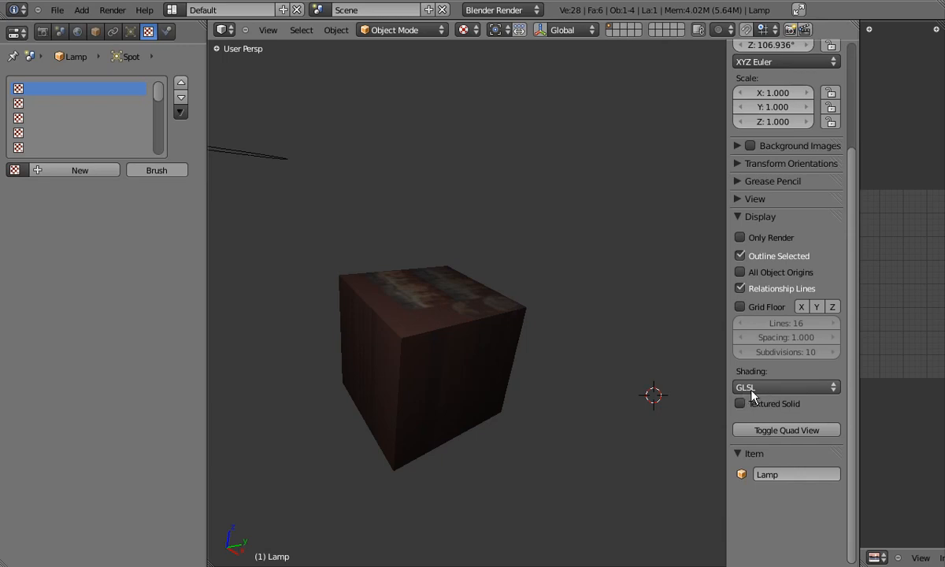
scroll(446, 316, down, 4)
scroll(448, 317, up, 3)
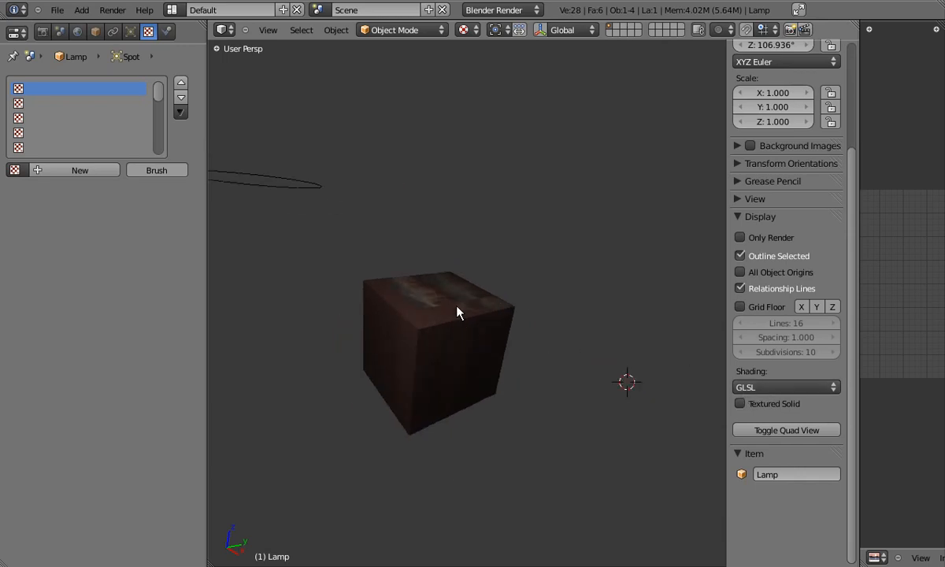
mouse_move(399, 303)
middle_down()
mouse_move(405, 295)
mouse_move(440, 333)
mouse_move(388, 329)
mouse_move(482, 313)
mouse_move(379, 314)
mouse_move(432, 323)
mouse_move(449, 310)
mouse_move(438, 338)
mouse_move(476, 323)
mouse_move(440, 329)
mouse_move(402, 305)
middle_up()
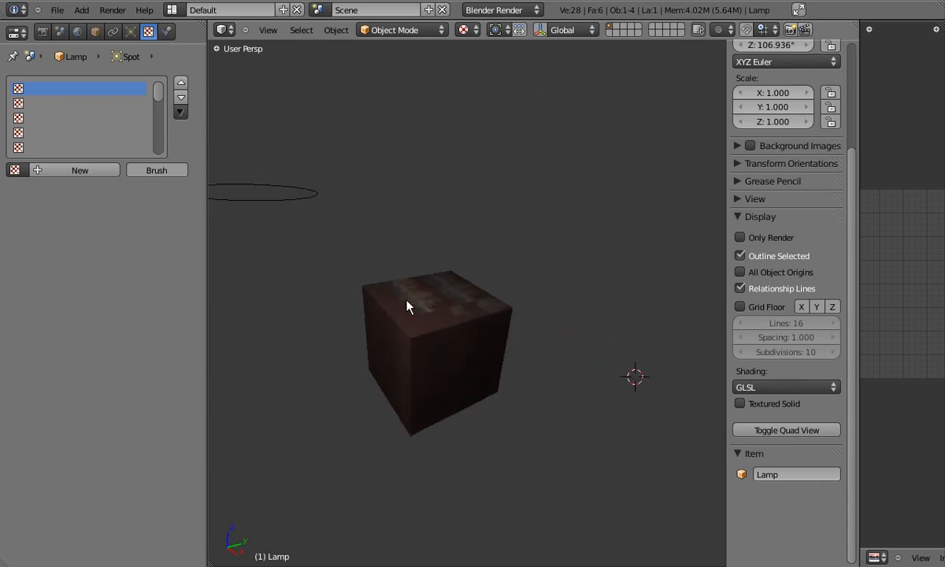
middle_drag(483, 386, 430, 312)
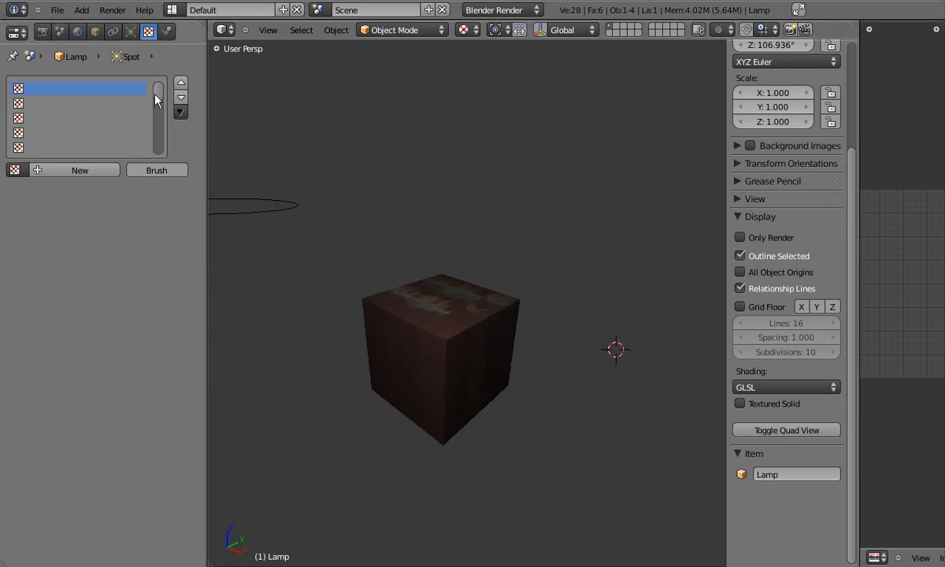
drag(160, 109, 159, 89)
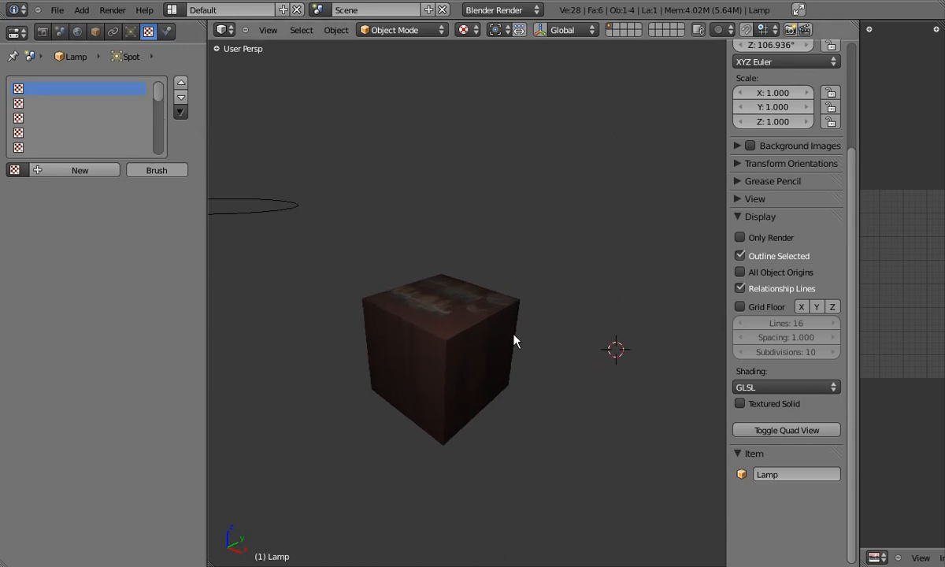
scroll(464, 351, down, 1)
scroll(457, 350, up, 3)
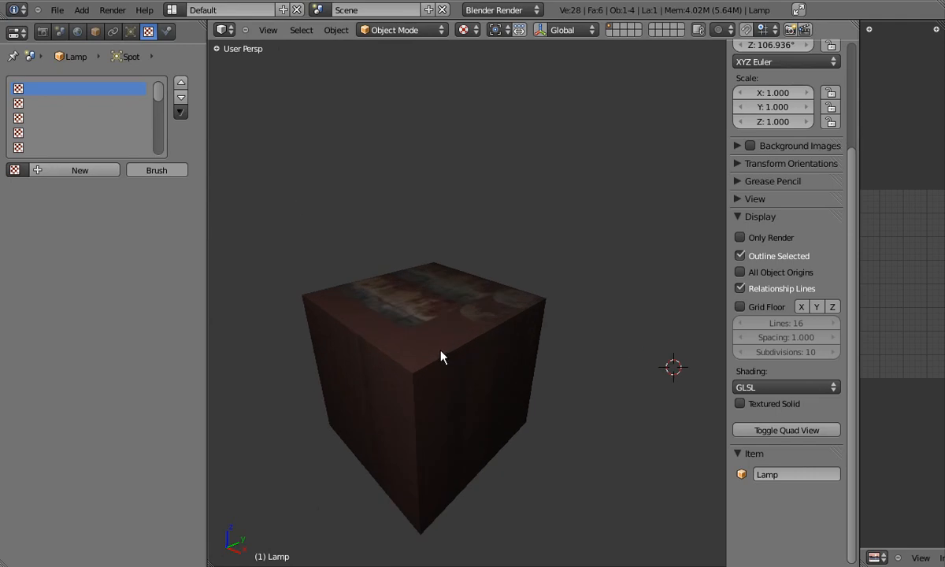
scroll(441, 358, down, 2)
scroll(441, 358, up, 1)
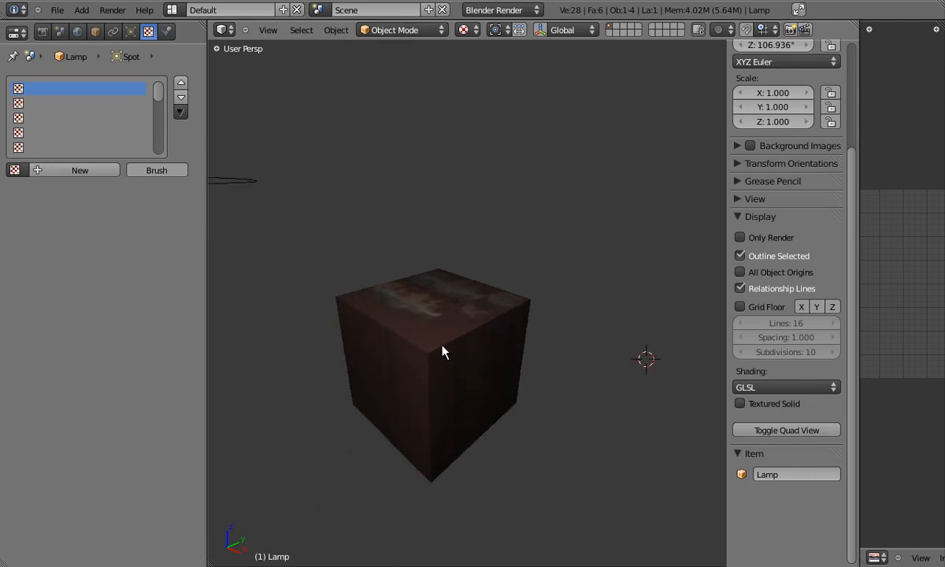
middle_drag(445, 356, 463, 318)
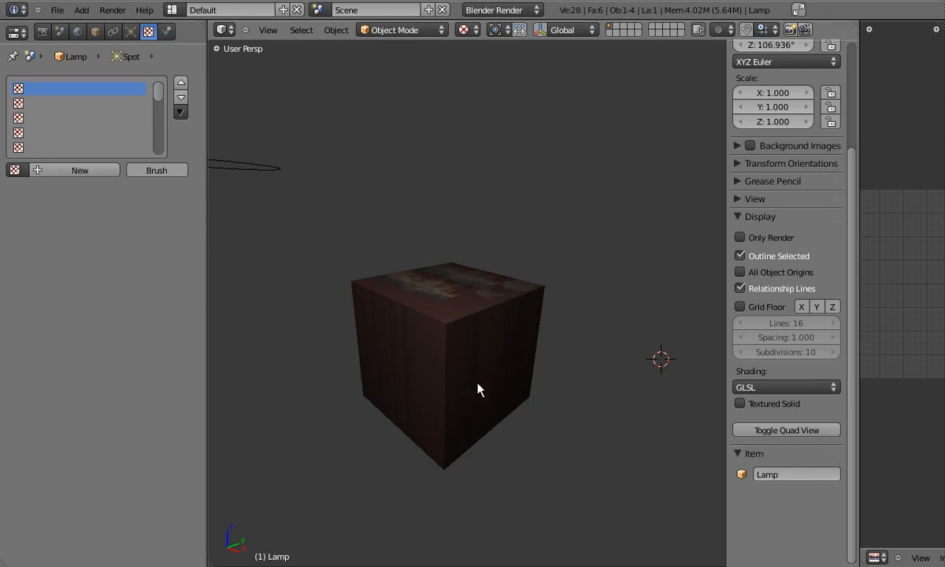
mouse_move(489, 386)
middle_down()
mouse_move(466, 424)
mouse_move(499, 400)
mouse_move(496, 417)
mouse_move(487, 404)
middle_up()
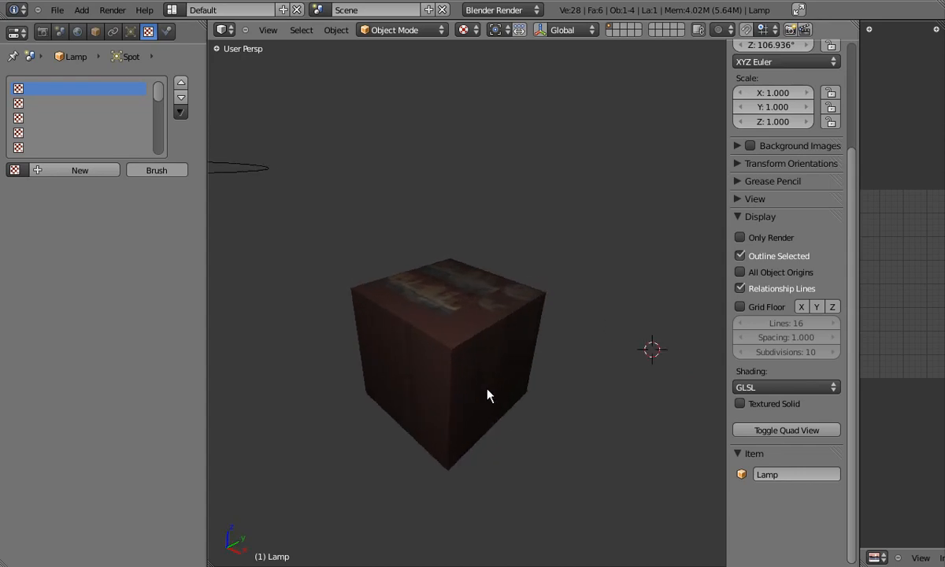
middle_drag(456, 316, 454, 311)
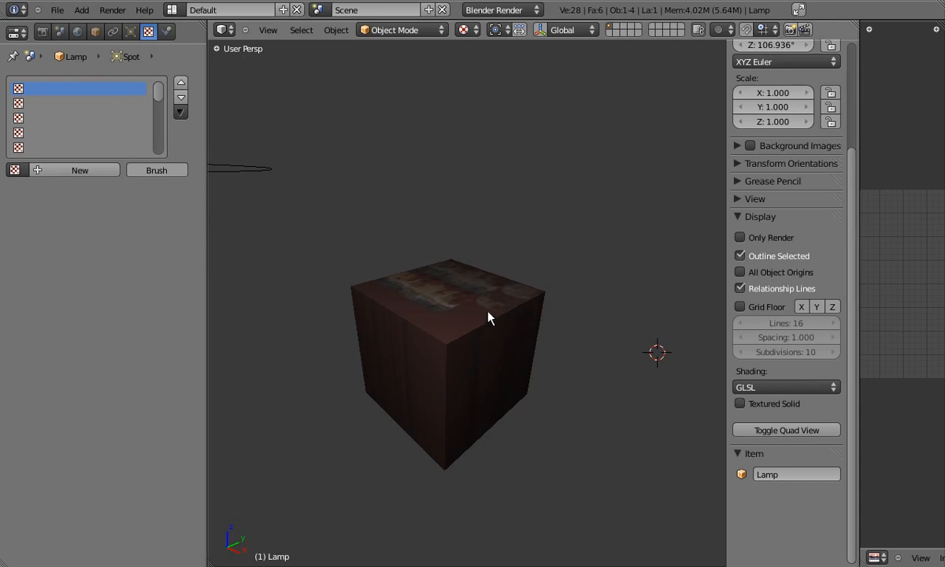
- View the scene through the camera and render a still image of it
key(KP_0)
key(F12)
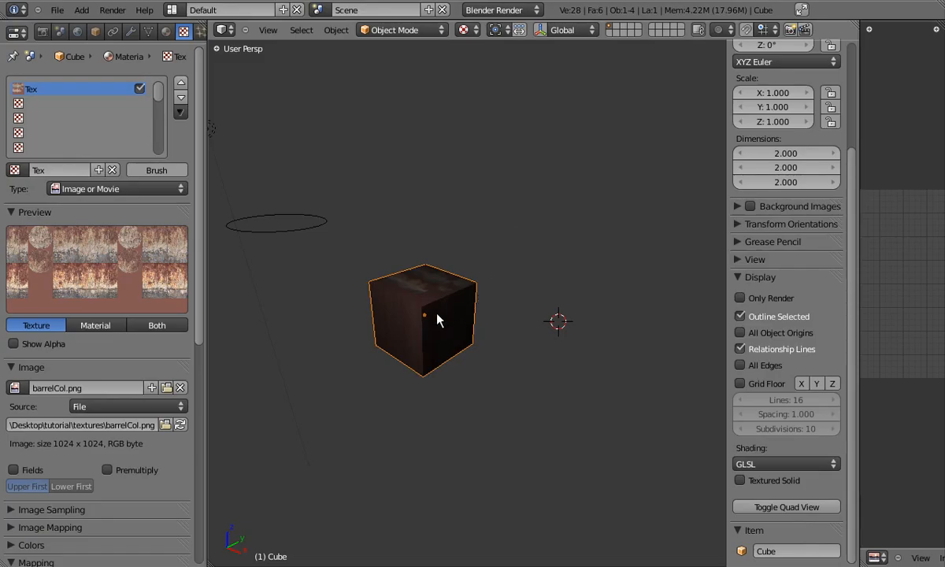
- Delete the flat circle mesh above the cube and check the scene through the camera before returning to perspective view
right_click(319, 232)
key(x)
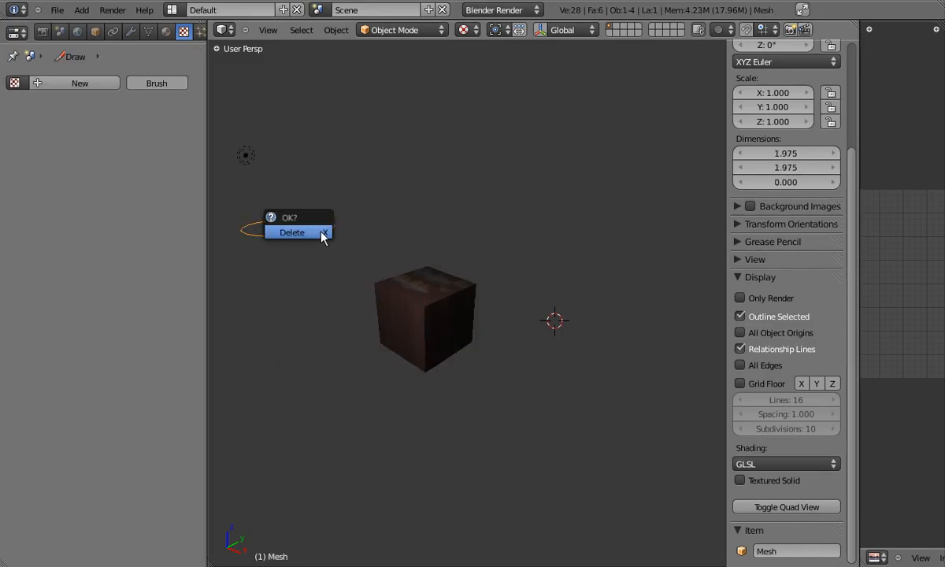
click(320, 236)
key(KP_0)
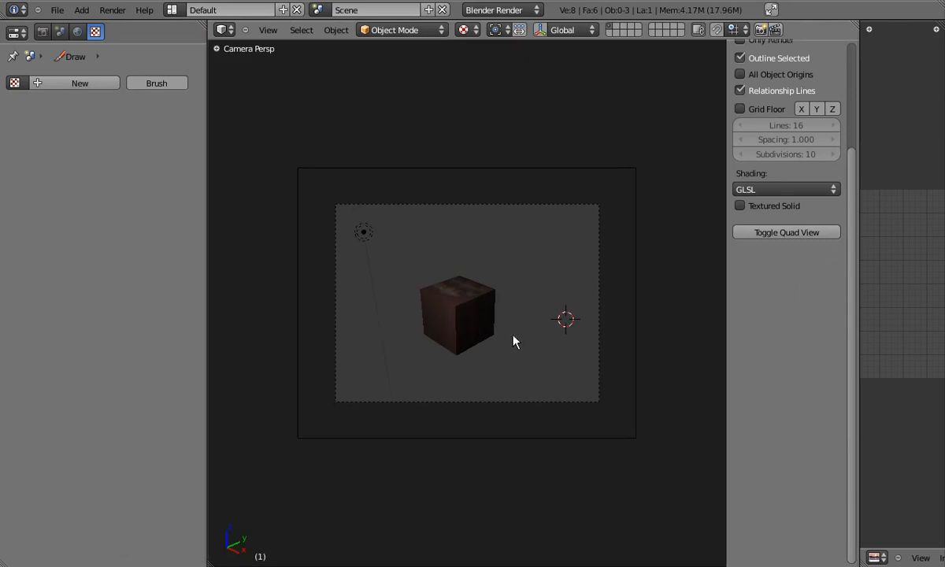
key(KP_0)
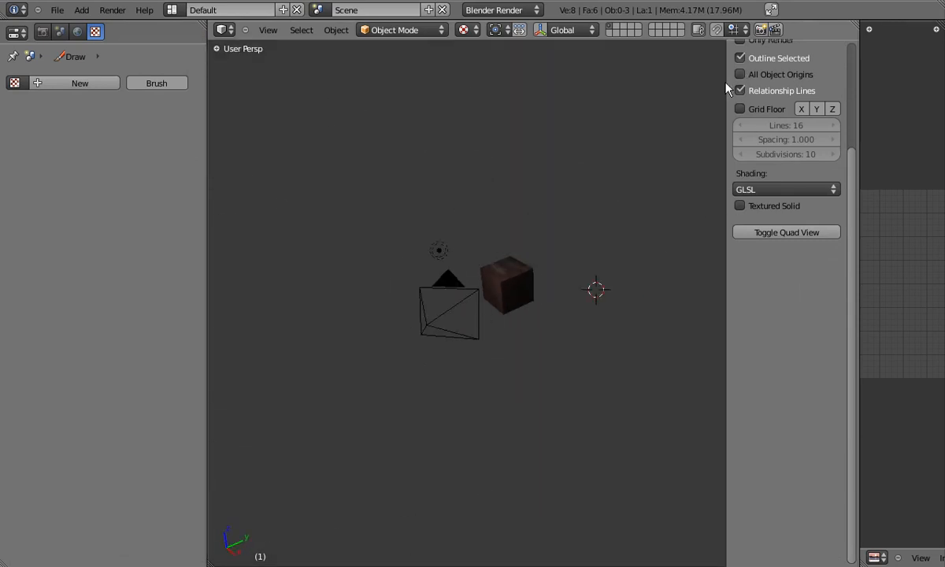
- Hide the 3D view's properties region, slightly adjust the neighbouring editor's border and show the scene's render settings
key(n)
drag(859, 85, 855, 84)
click(42, 33)
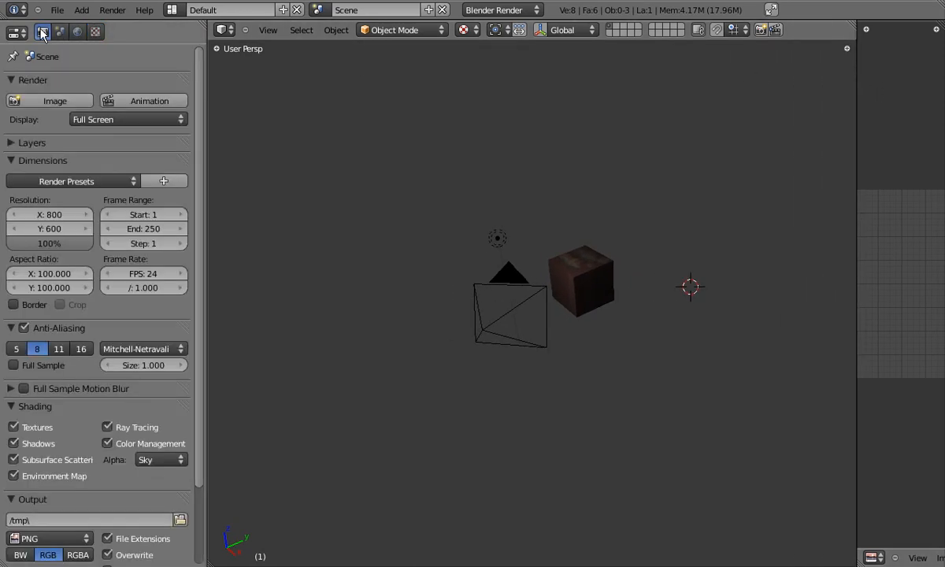
- Delete the textured cube from the scene
right_click(584, 278)
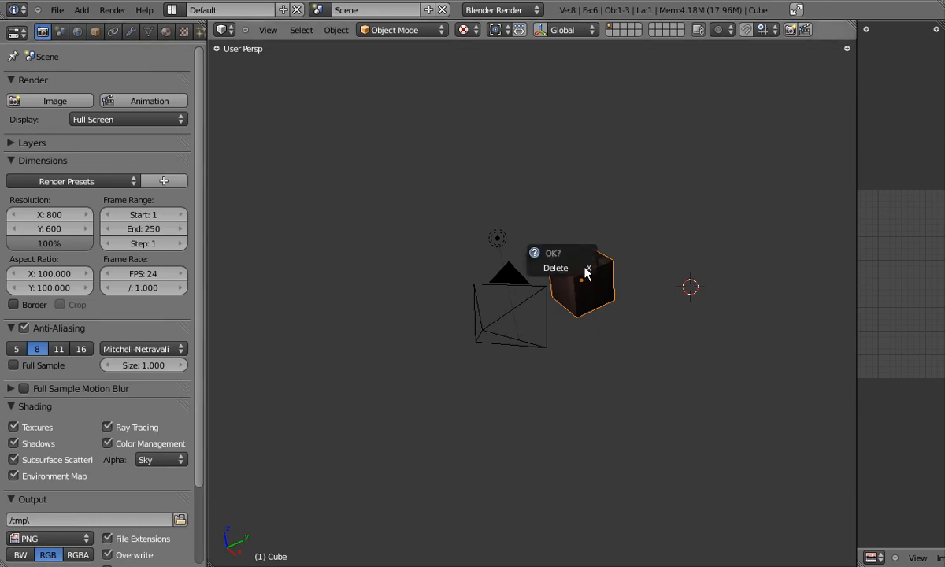
key(x)
click(585, 273)
middle_drag(462, 320, 621, 363)
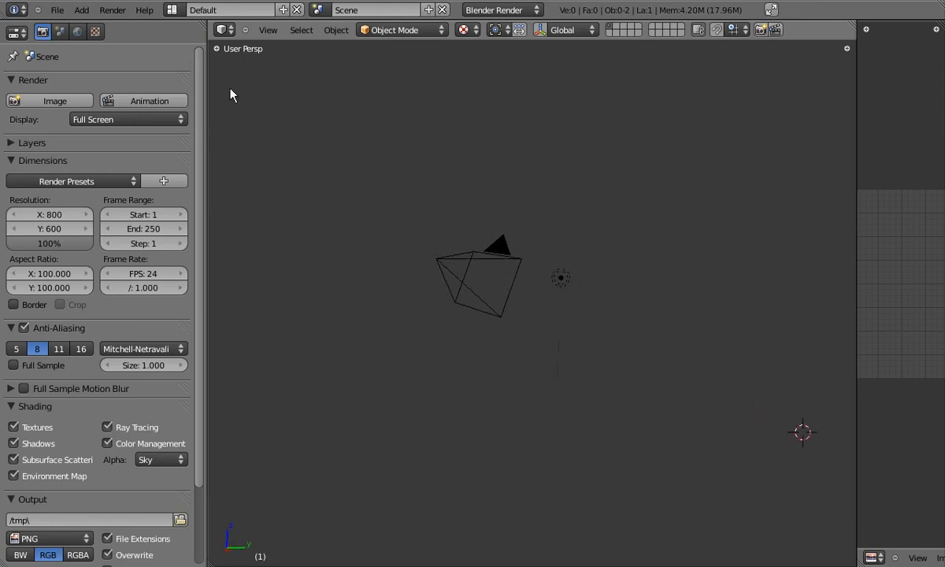
- Open the user preferences, move their window down over the 3D view and show the Interface settings
click(56, 10)
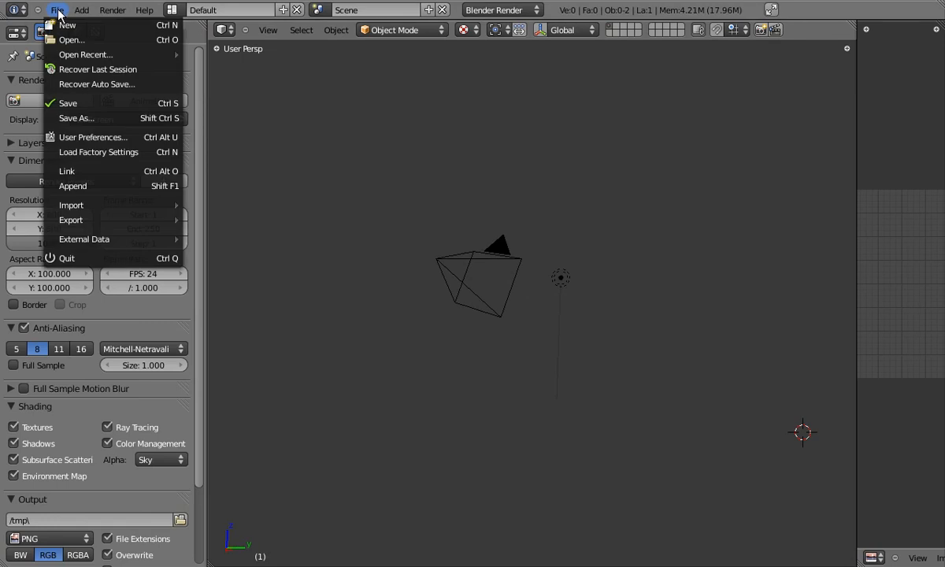
click(132, 139)
drag(230, 9, 252, 85)
click(64, 104)
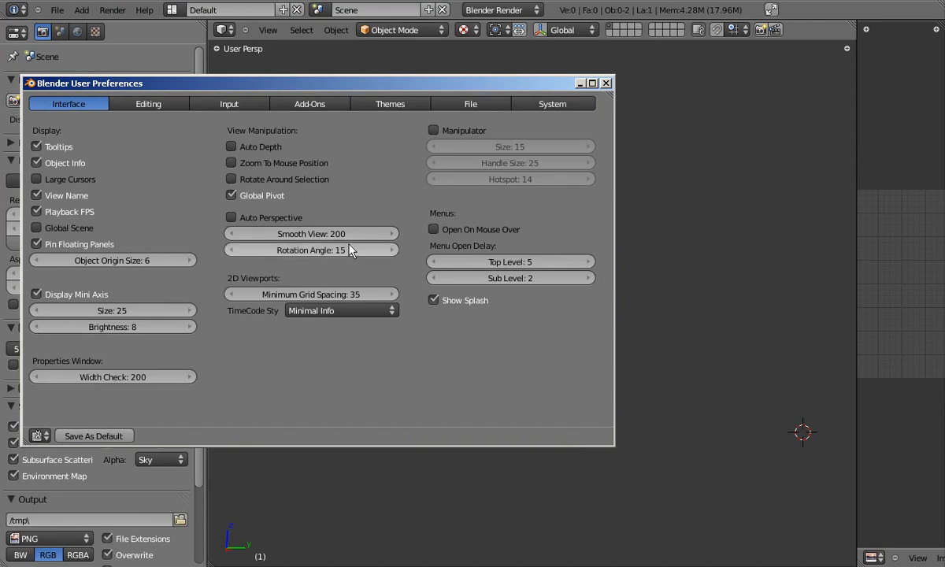
- Switch the 3D view to orthographic and cycle through the front, right and top views to examine the view transitions
click(673, 87)
click(484, 267)
key(KP_3)
key(KP_1)
key(KP_7)
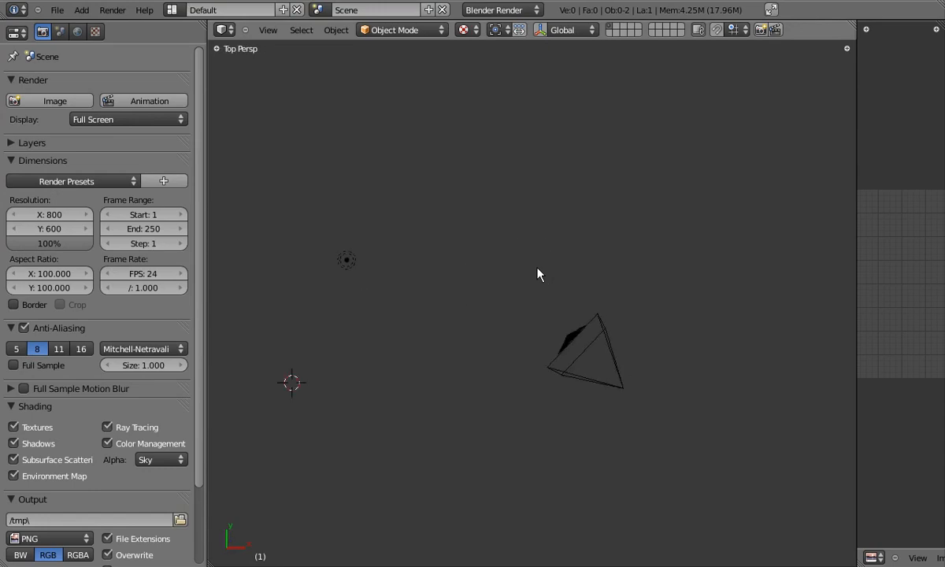
key(KP_5)
key(KP_1)
key(KP_3)
key(KP_7)
key(KP_1)
key(KP_3)
- Set the Smooth View preference to 0
key(alt+Tab)
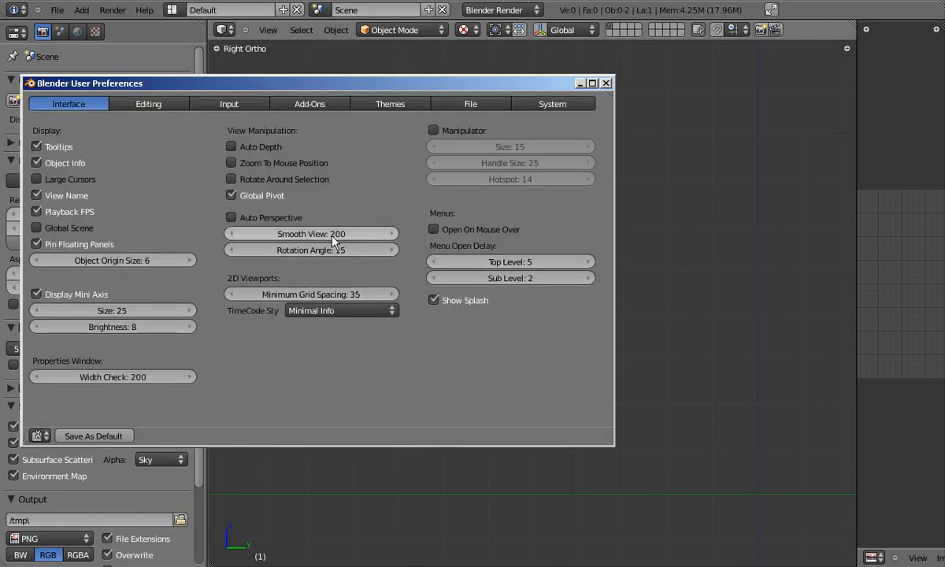
click(333, 235)
text(0)
key(Return)
- Jump between the top, camera and front views to check the transitions without smoothing
click(632, 3)
key(KP_7)
key(KP_0)
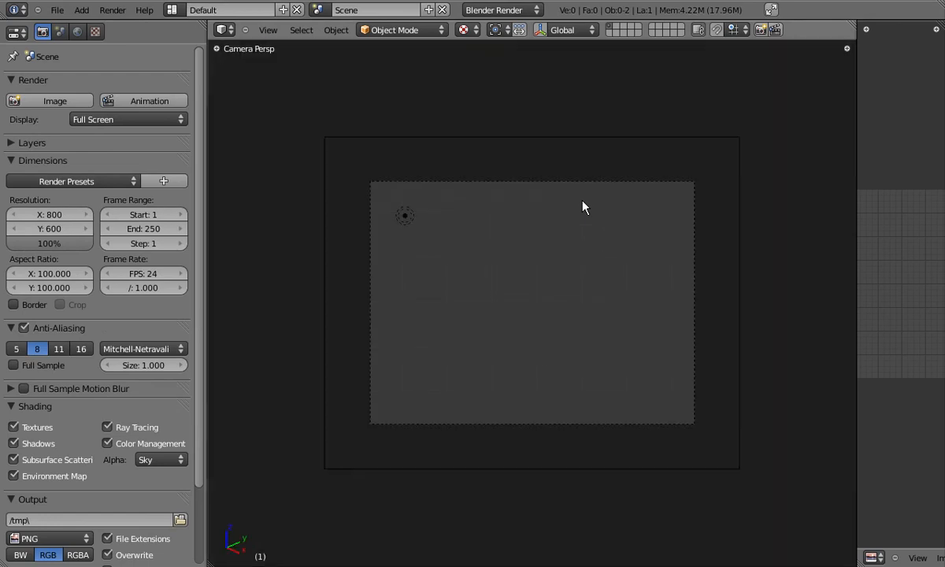
key(KP_1)
key(KP_7)
key(KP_1)
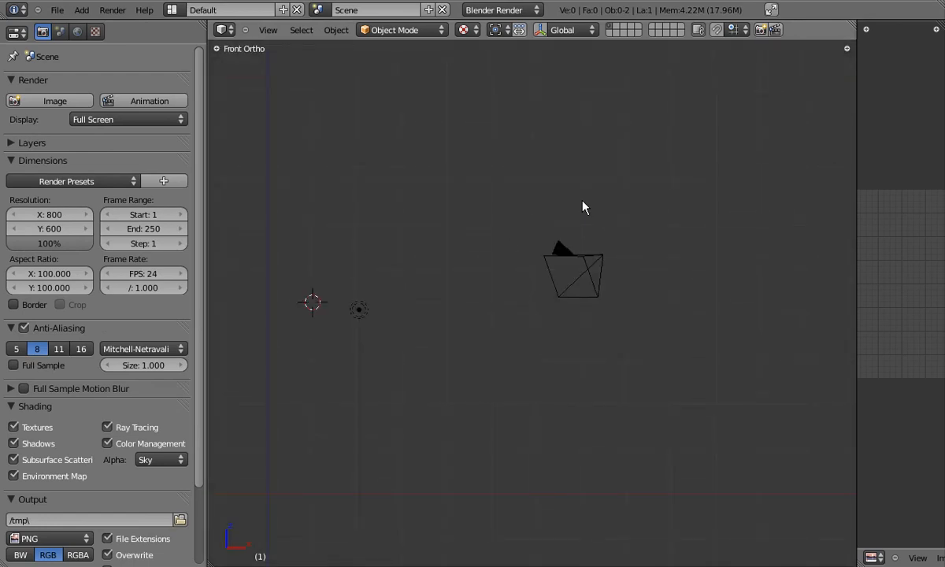
- Enable Auto Depth and Zoom To Mouse Position in the user preferences and close them
key(alt+Tab)
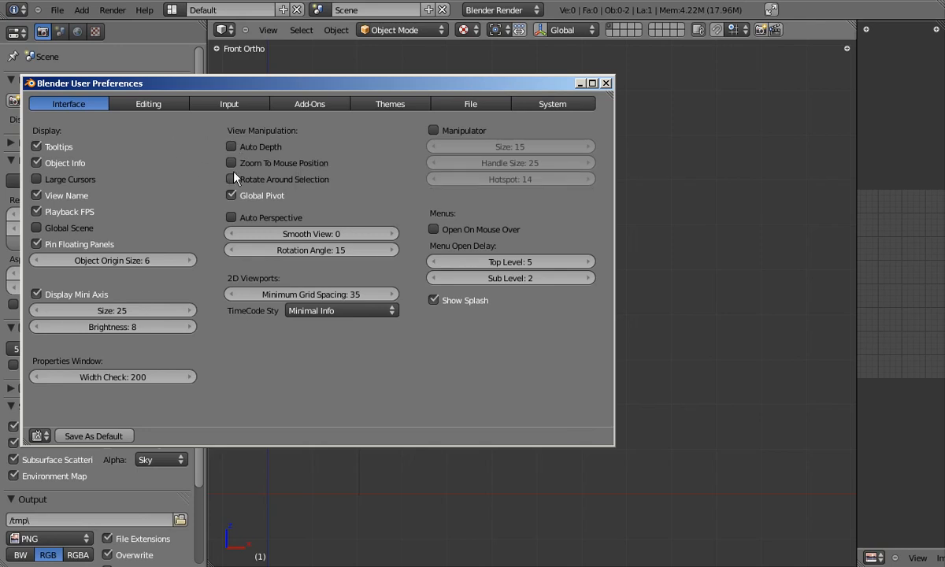
click(230, 147)
click(232, 163)
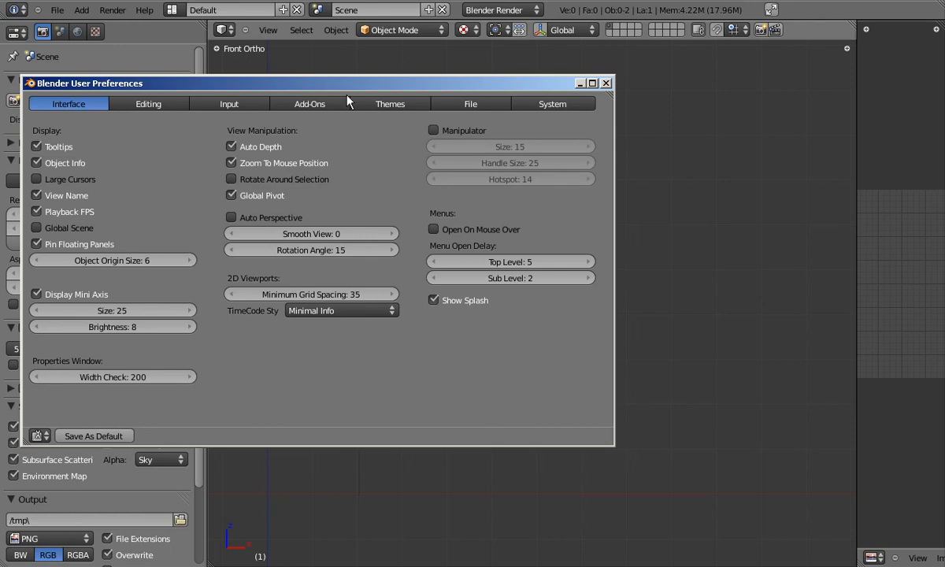
click(606, 83)
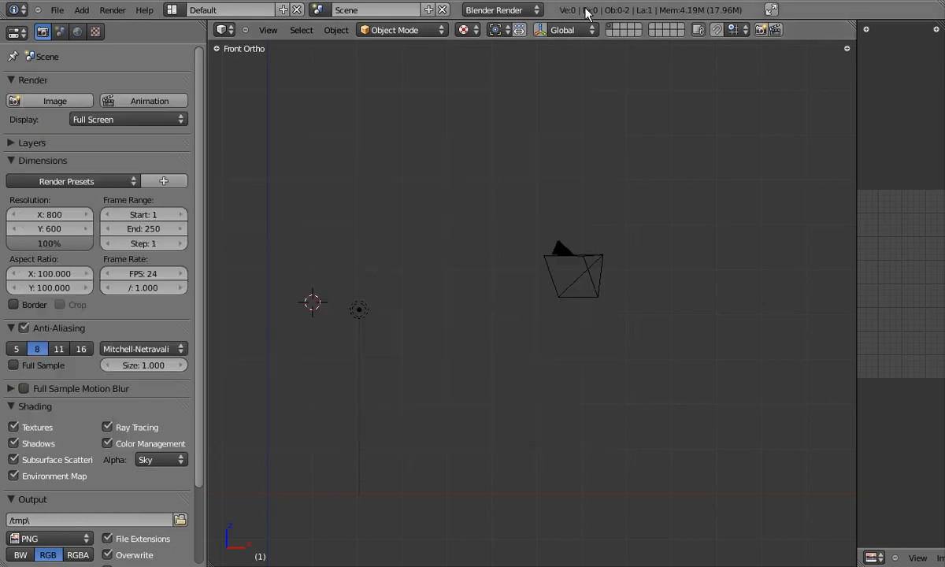
- Add a cube mesh and move it well above the 3D cursor in the front view
key(shift+a)
mouse_move(411, 205)
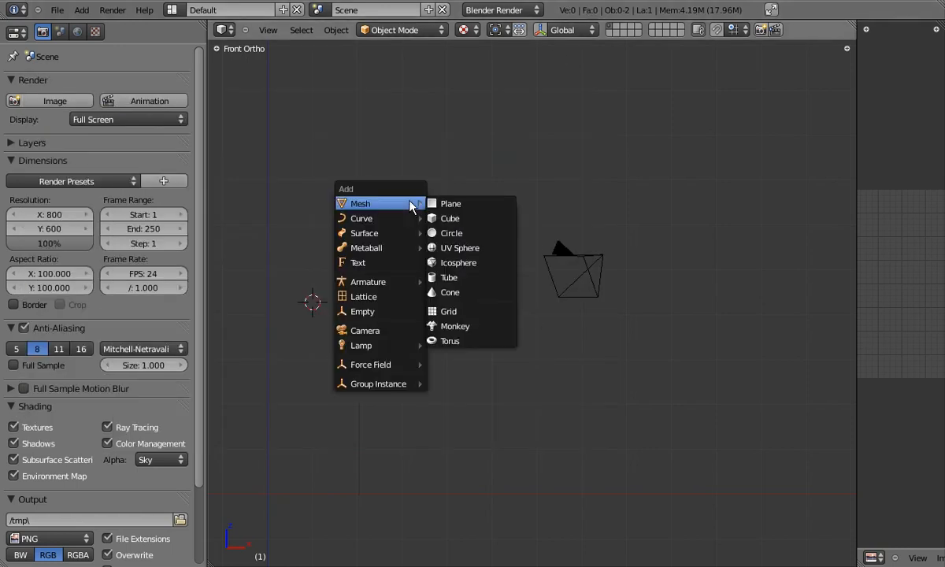
click(473, 215)
key(g)
click(392, 144)
- Move the cube across to the far side of the camera object, viewing the scene at an angle
middle_drag(540, 293, 454, 324)
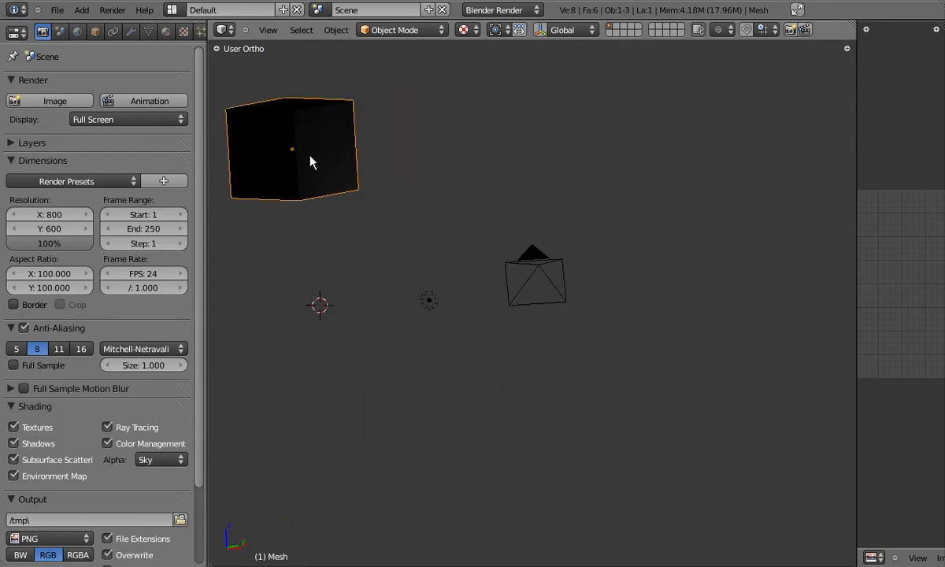
middle_drag(265, 136, 254, 159)
key(g)
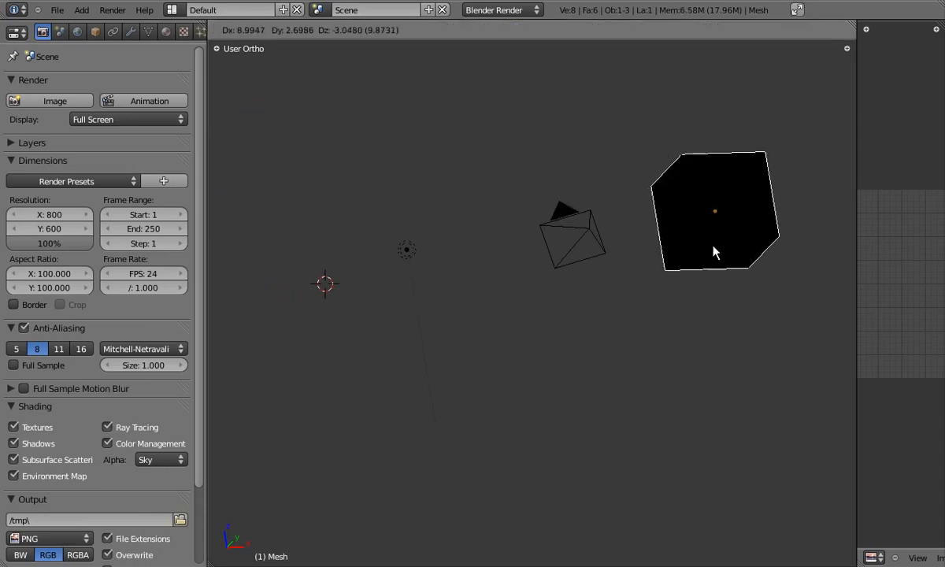
click(719, 464)
- Duplicate the cube, place the copy well apart from the original and inspect both from another angle
middle_drag(719, 464, 487, 160)
key(shift+d)
click(751, 453)
middle_drag(750, 454, 746, 385)
middle_drag(705, 356, 533, 331)
mouse_move(604, 331)
middle_down()
mouse_move(485, 316)
mouse_move(286, 329)
mouse_move(546, 332)
mouse_move(553, 306)
mouse_move(614, 299)
mouse_move(609, 293)
mouse_move(613, 318)
mouse_move(561, 339)
mouse_move(609, 334)
middle_up()
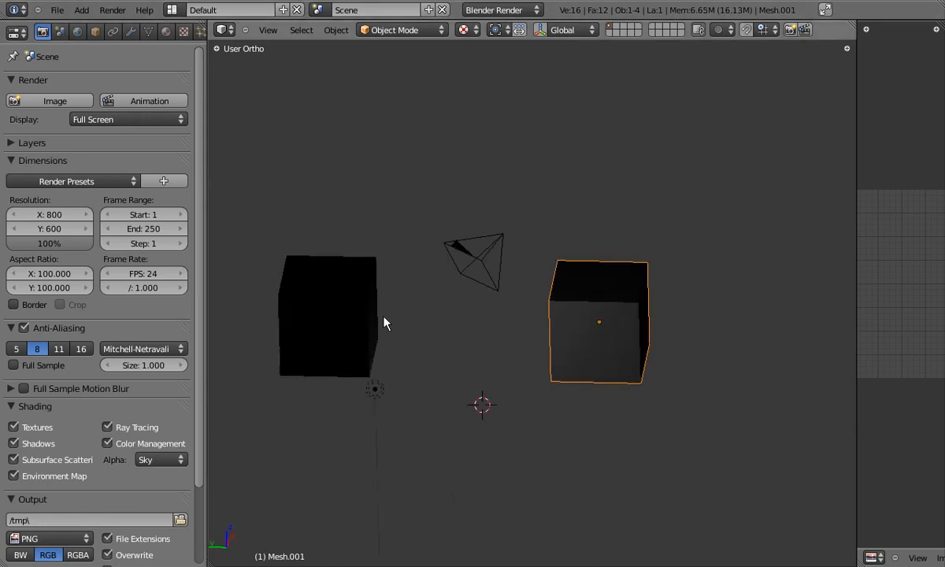
- Set new objects to align to View in the editing preferences
key(ctrl+alt+u)
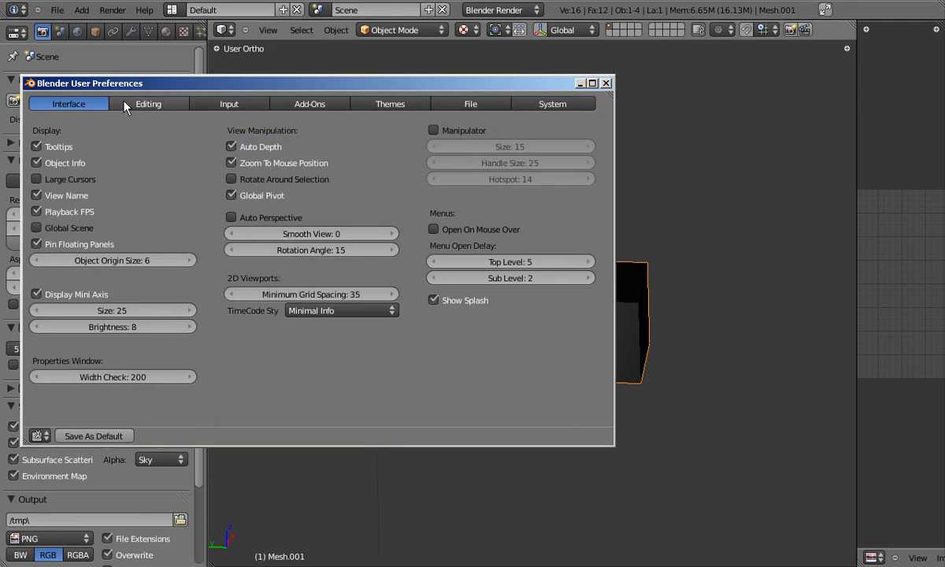
click(155, 106)
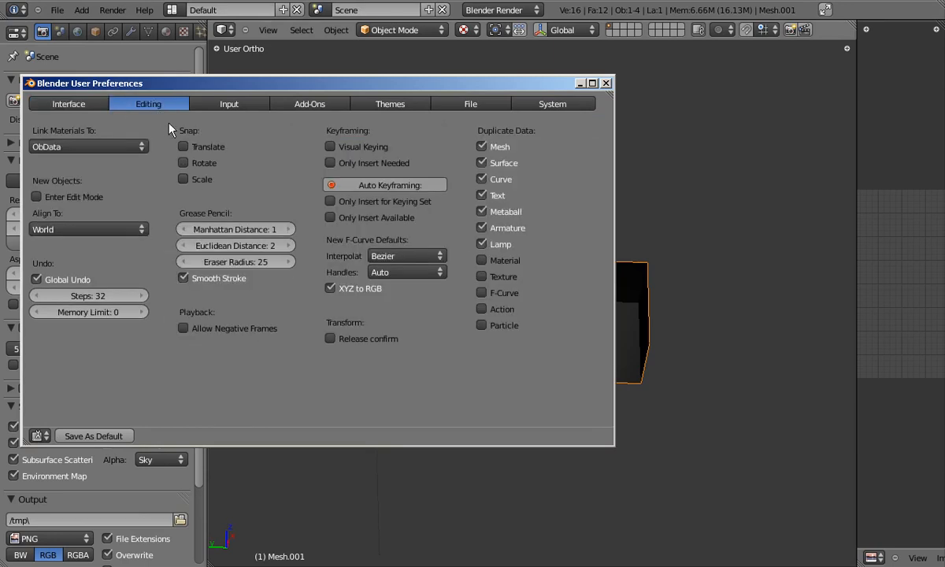
click(49, 228)
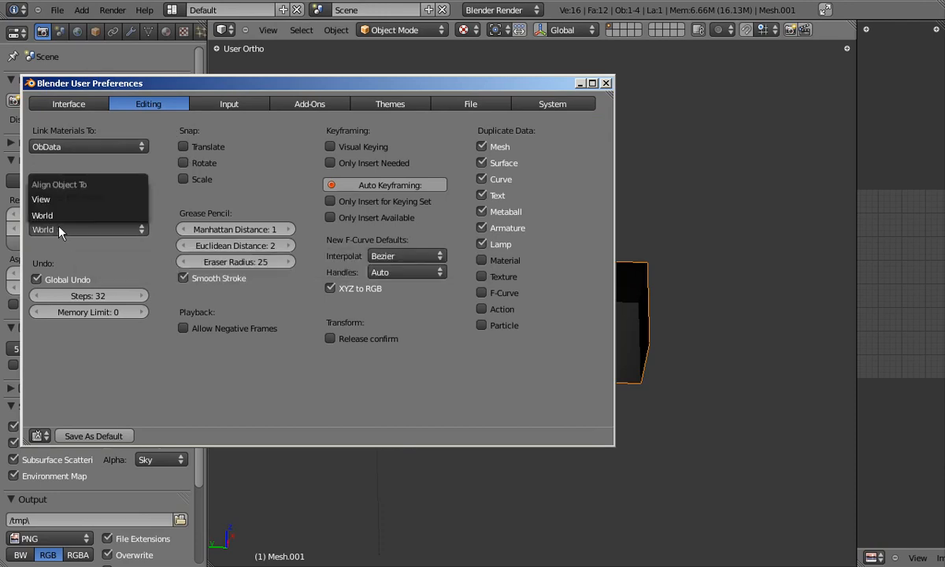
click(48, 196)
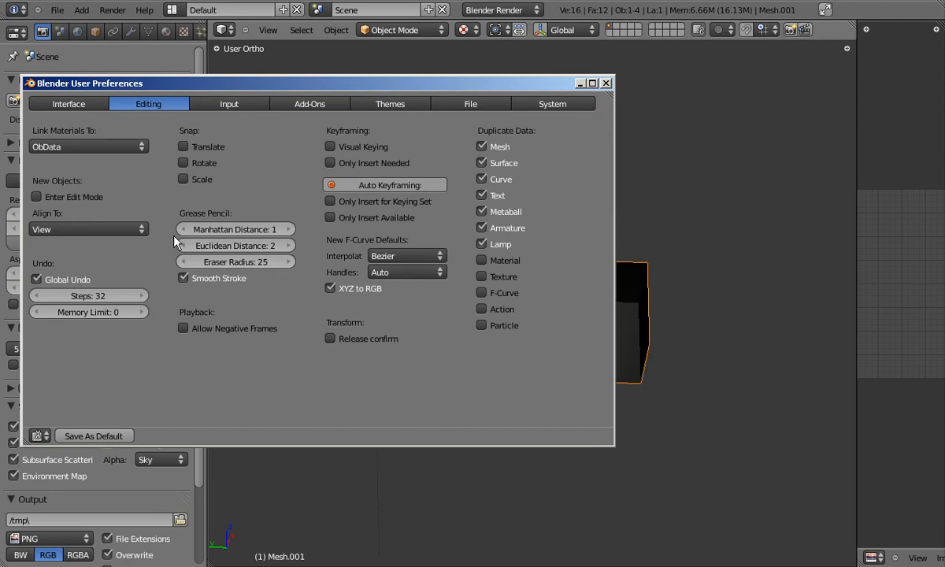
- Switch the alignment of new objects to World and back to View
click(88, 229)
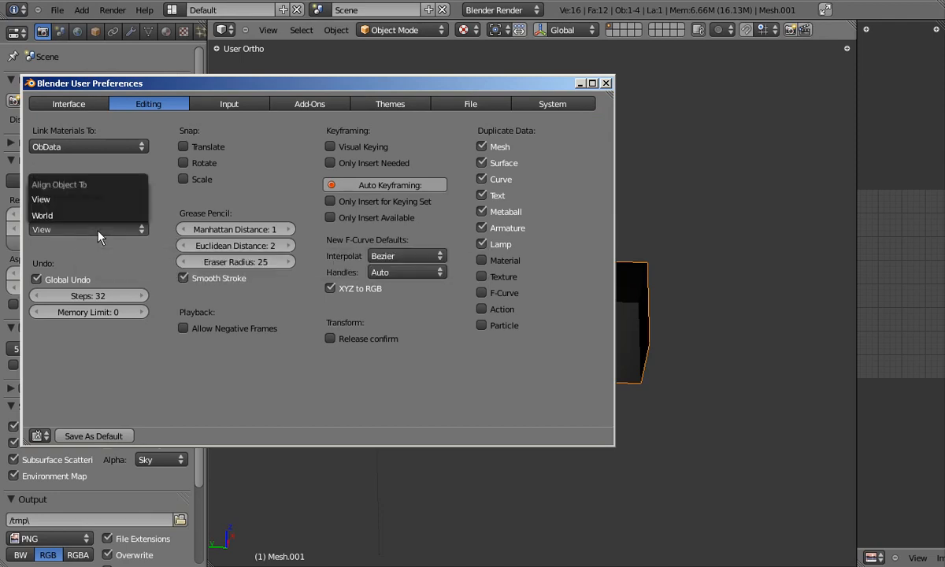
click(71, 215)
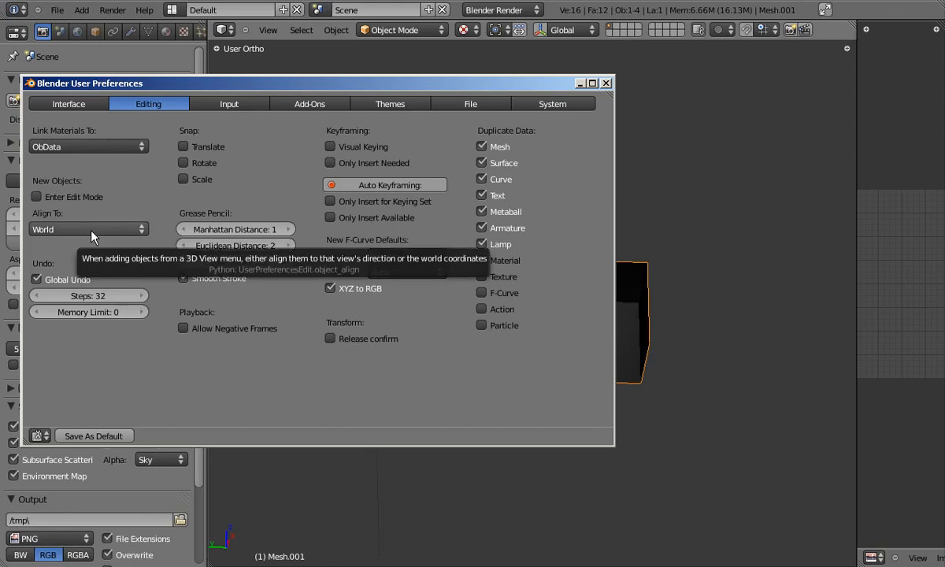
click(81, 229)
click(63, 199)
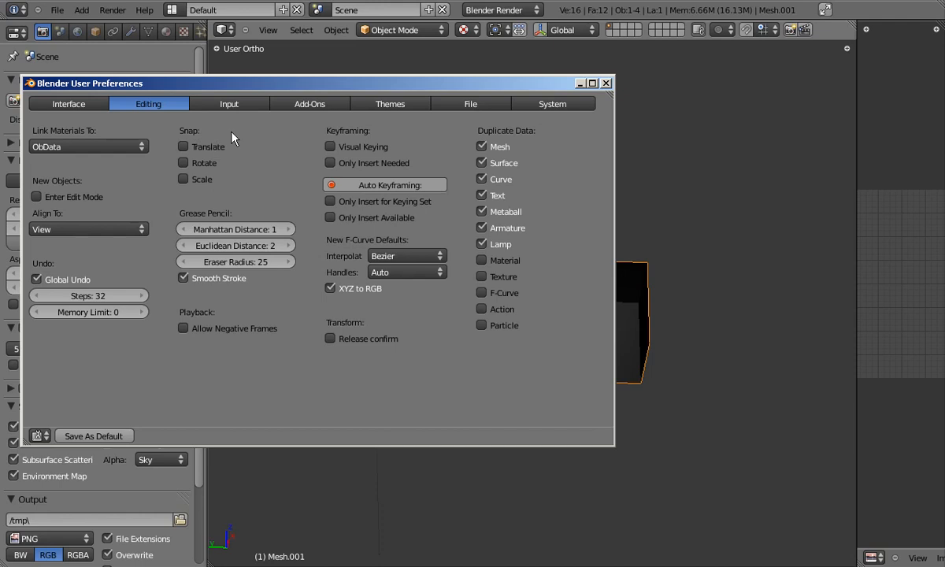
- Enable Emulate 3 Button Mouse and set the zoom style to Continue in the input preferences
click(228, 104)
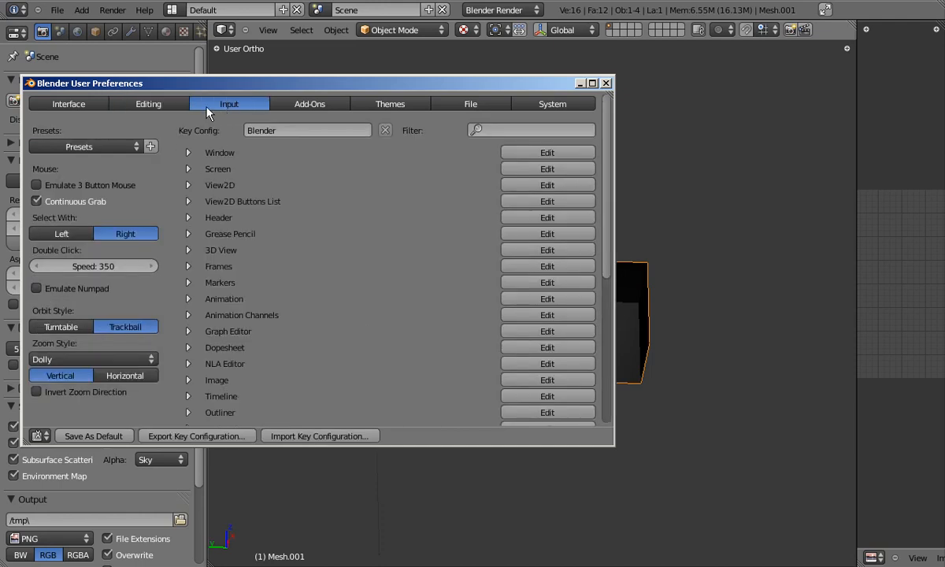
click(36, 186)
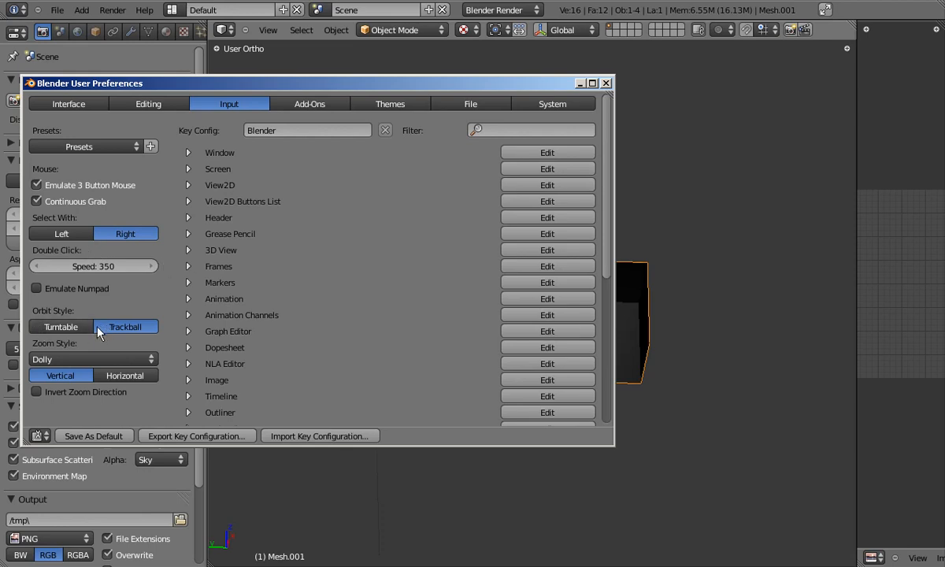
click(71, 360)
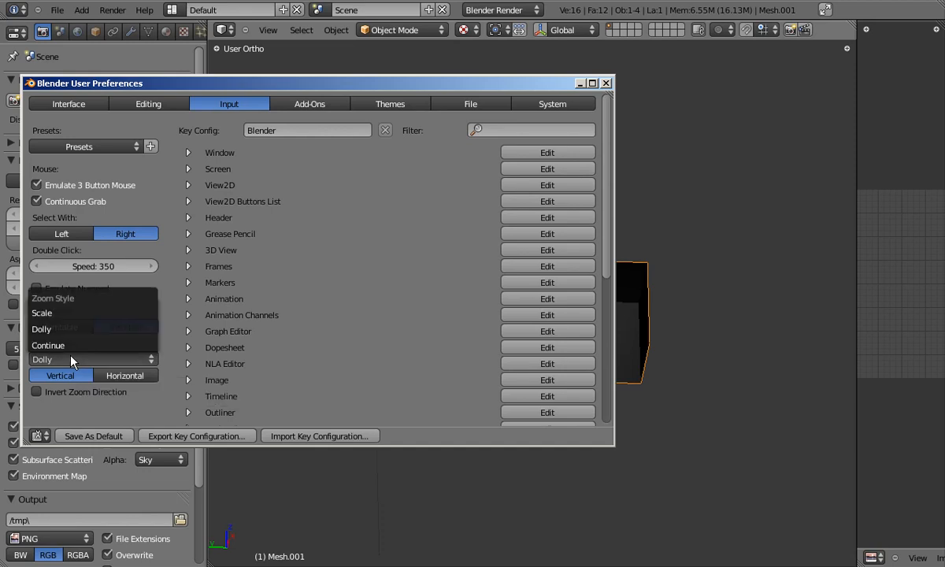
click(71, 346)
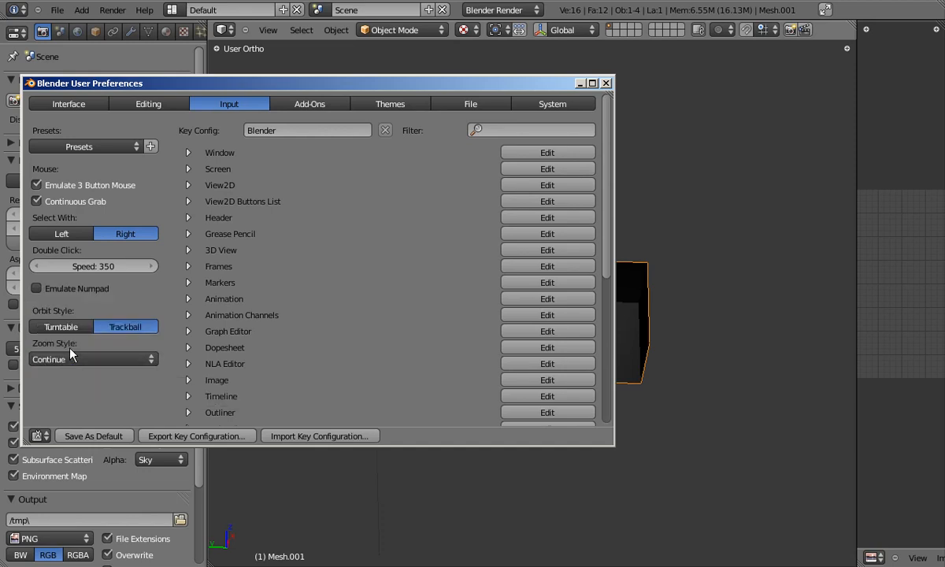
click(69, 358)
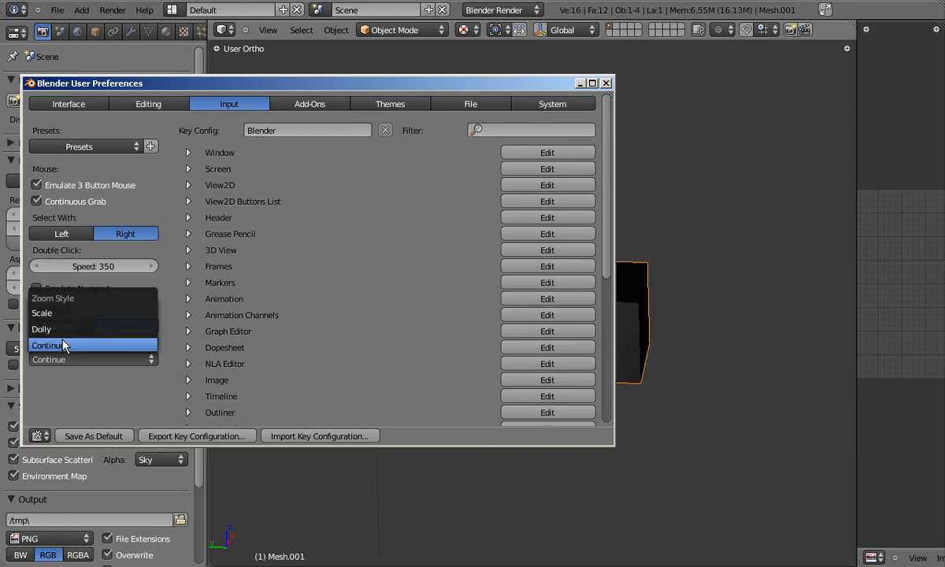
click(62, 348)
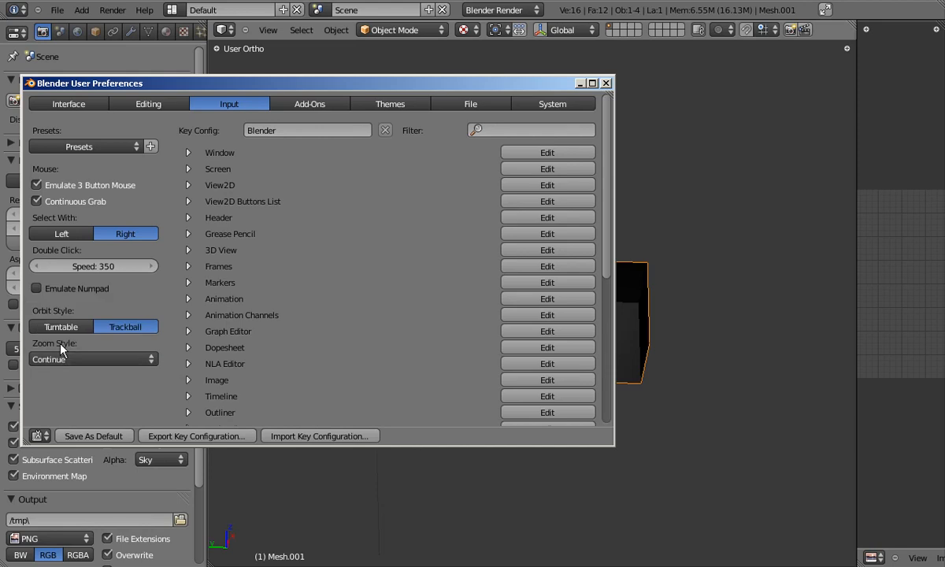
- Switch the 3D view to perspective and test zooming and orbiting around the two cubes with the new settings
click(617, 11)
ctrl+middle_drag(593, 344, 593, 340)
key(KP_5)
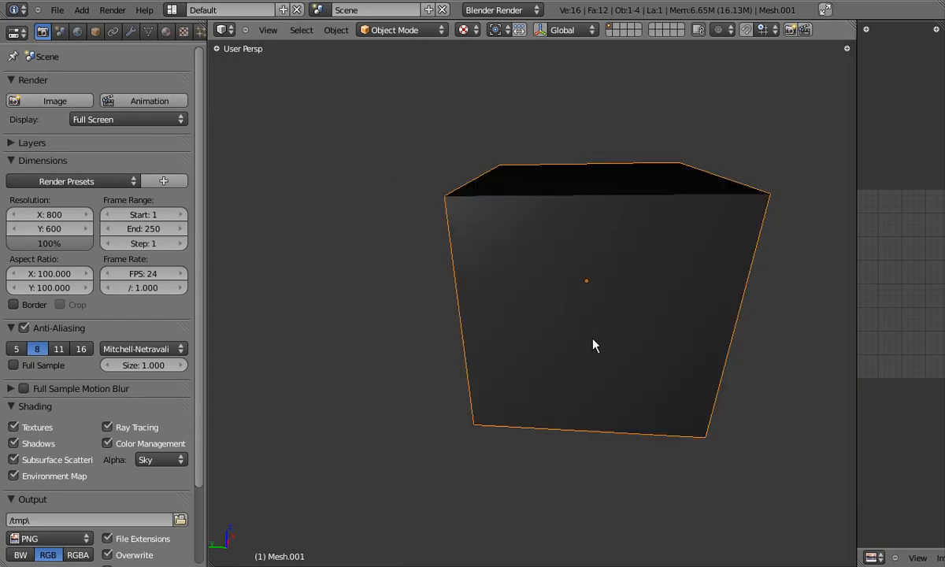
ctrl+middle_drag(600, 292, 506, 263)
scroll(505, 264, up, 2)
scroll(505, 259, up, 6)
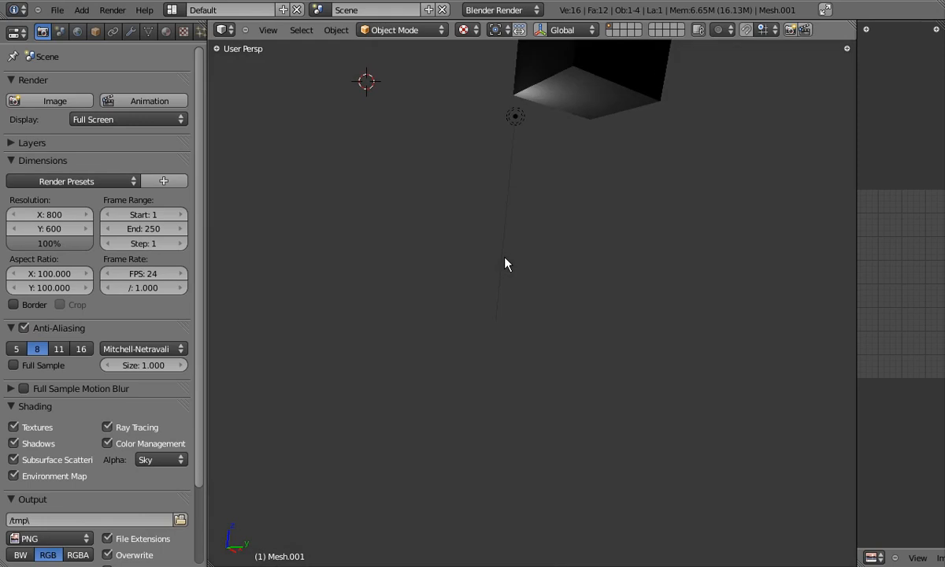
middle_drag(608, 84, 518, 316)
scroll(538, 323, up, 6)
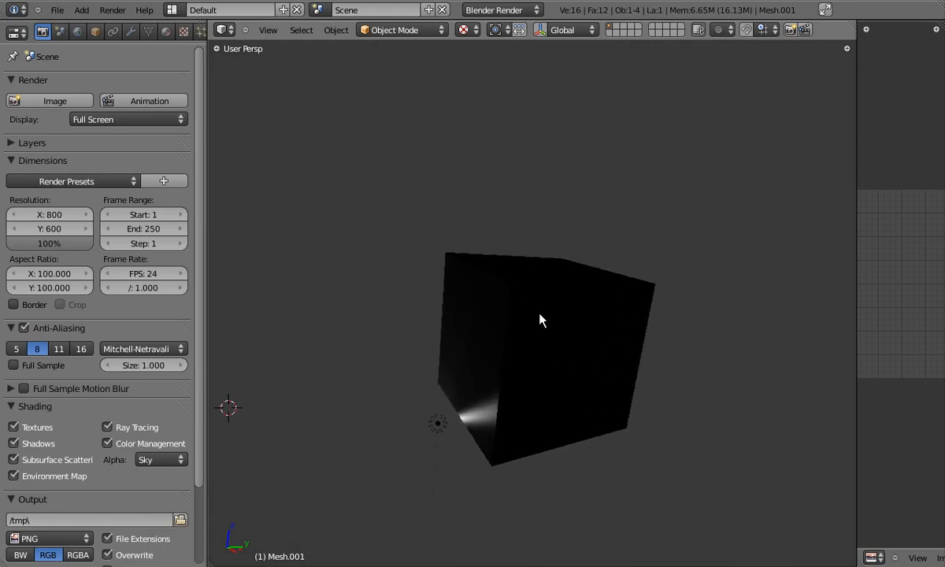
scroll(539, 315, down, 13)
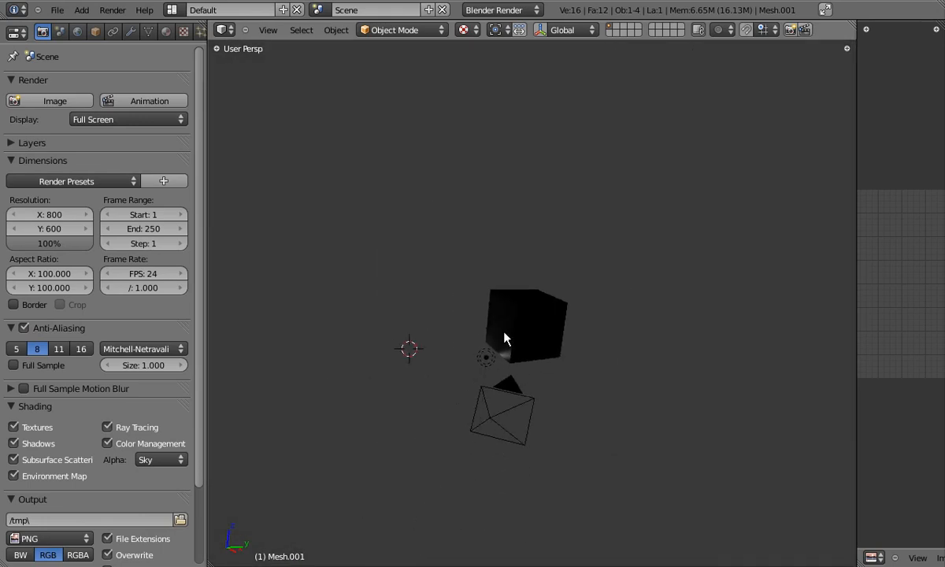
middle_drag(502, 333, 584, 370)
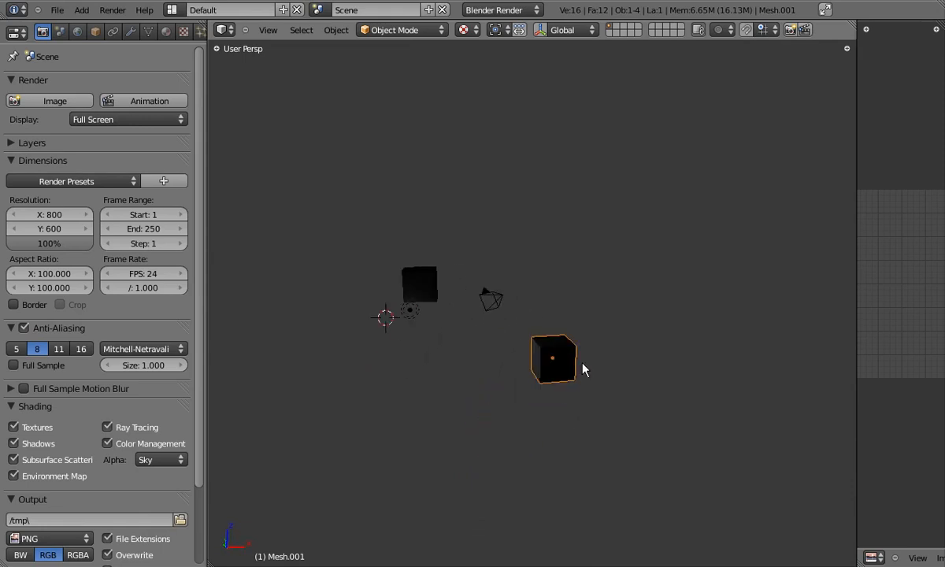
middle_drag(580, 369, 381, 260)
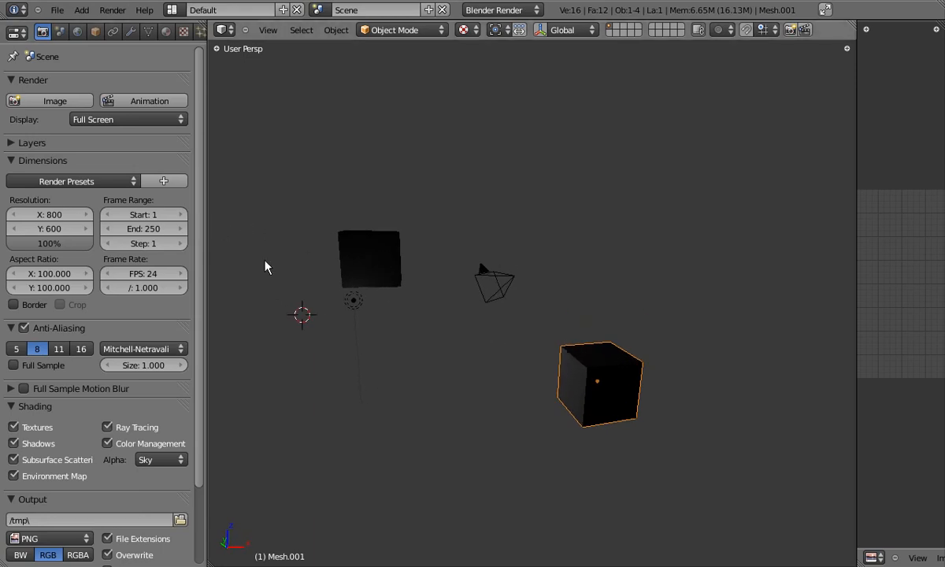
- Bring the user preferences window back in front of the 3D view
key(alt+Tab)
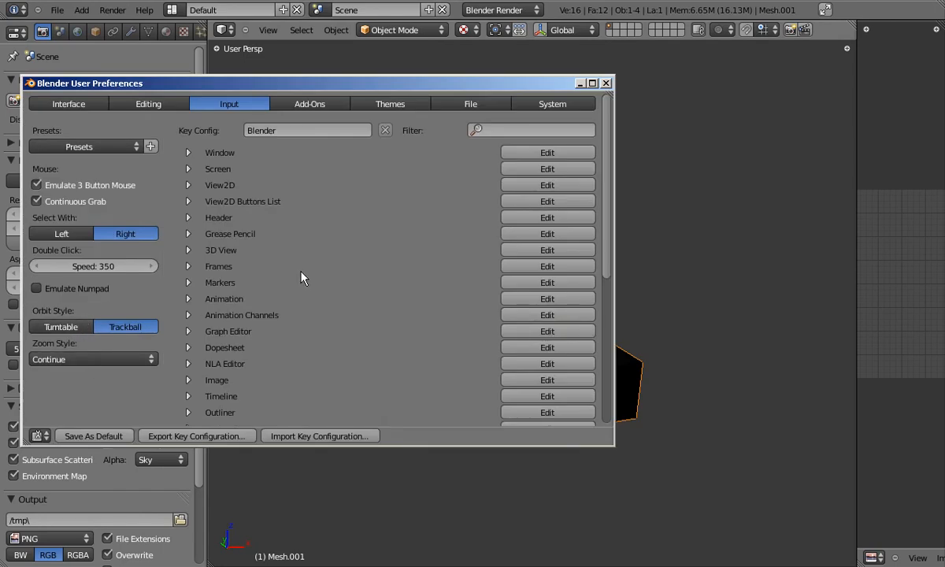
click(614, 11)
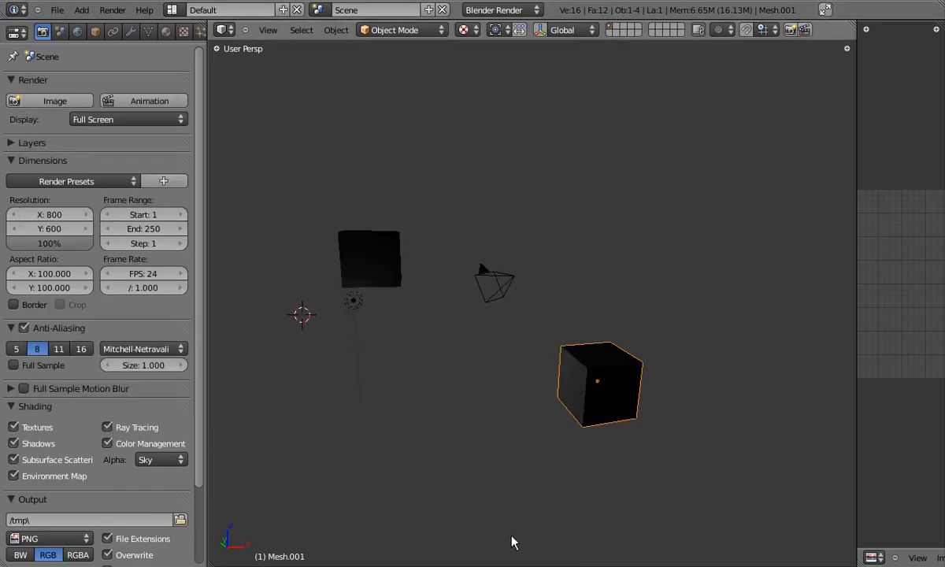
key(alt+Tab)
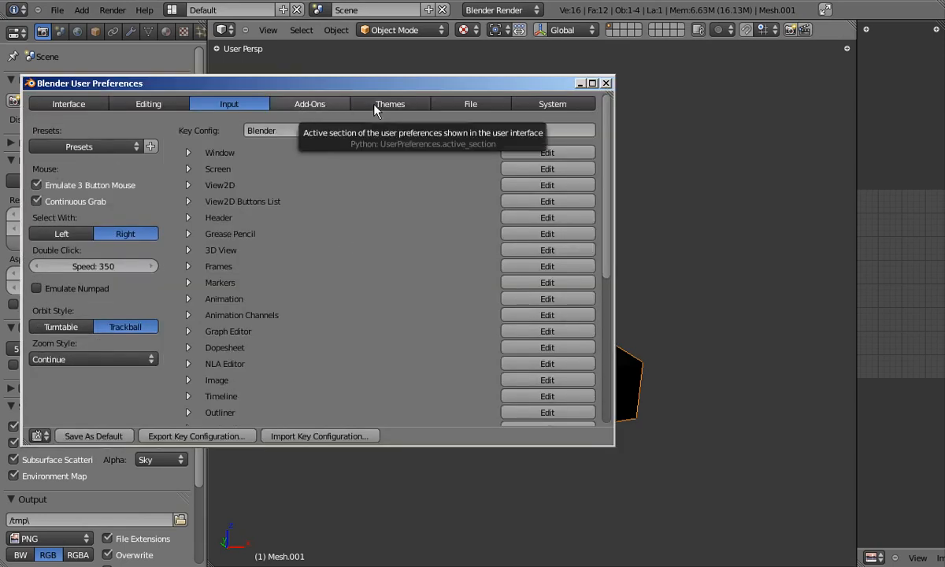
- Look through the Add-Ons, Themes, File, System and Interface sections of the user preferences and close the window
click(338, 105)
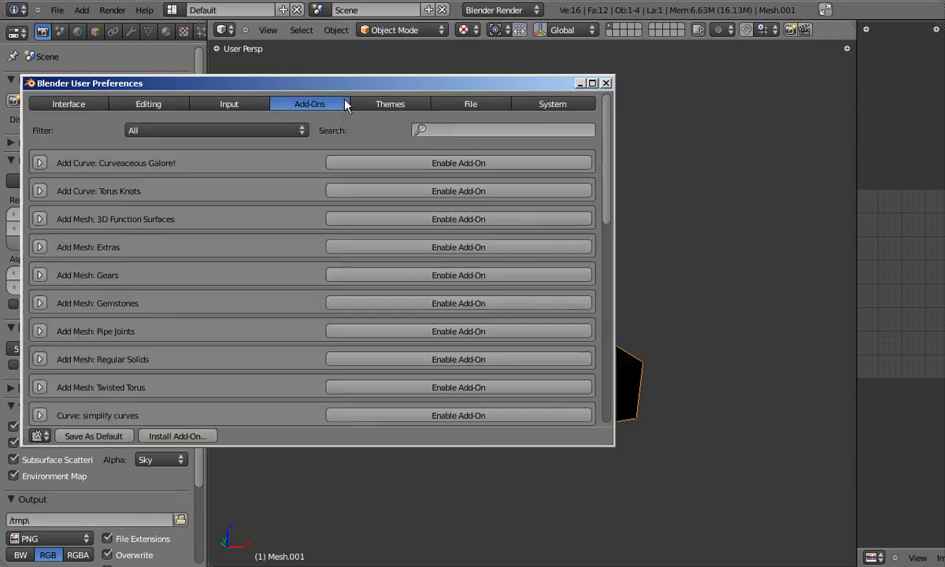
click(391, 107)
click(481, 105)
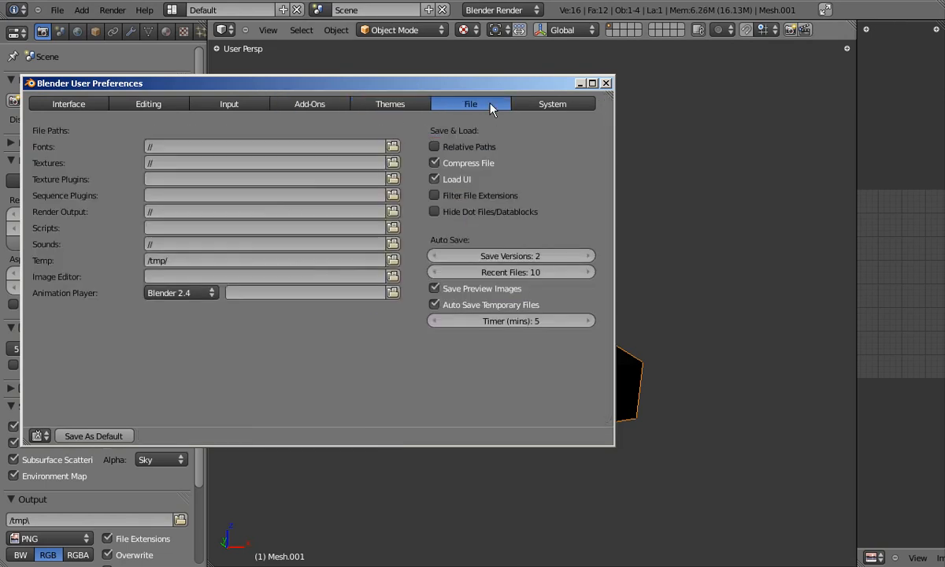
click(552, 103)
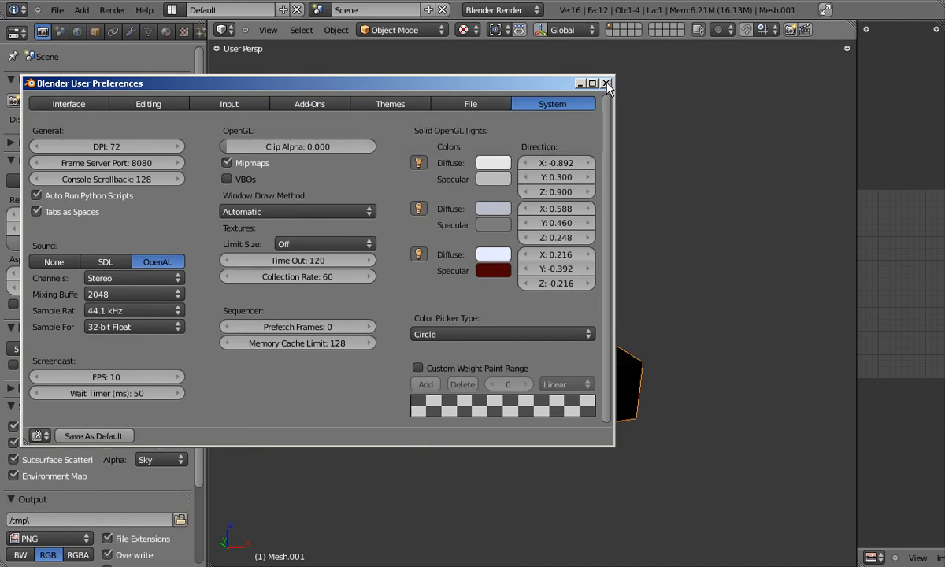
click(91, 102)
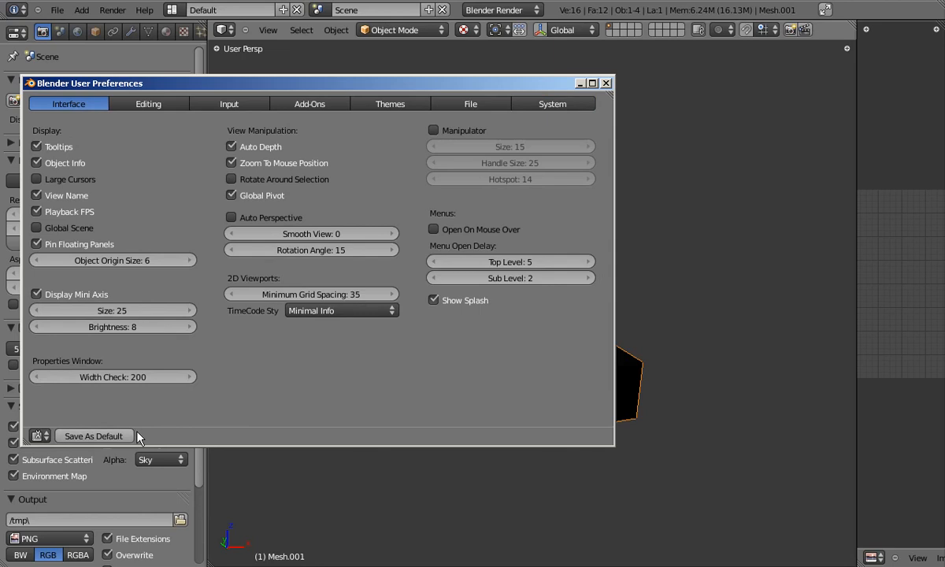
click(608, 85)
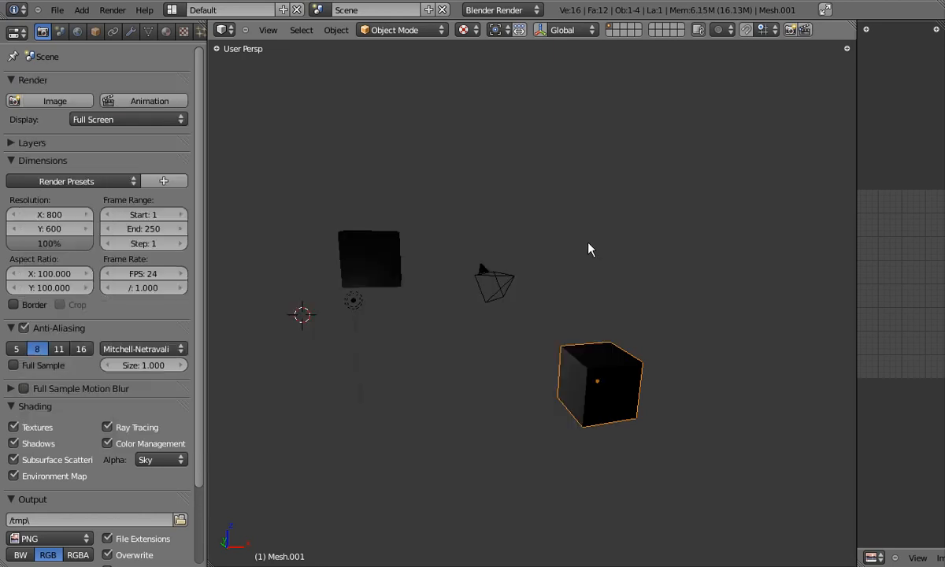
- Delete both cubes from the scene, keeping only the camera and the lamp
middle_drag(586, 365, 535, 356)
right_click(356, 260)
key(x)
click(344, 254)
right_click(622, 391)
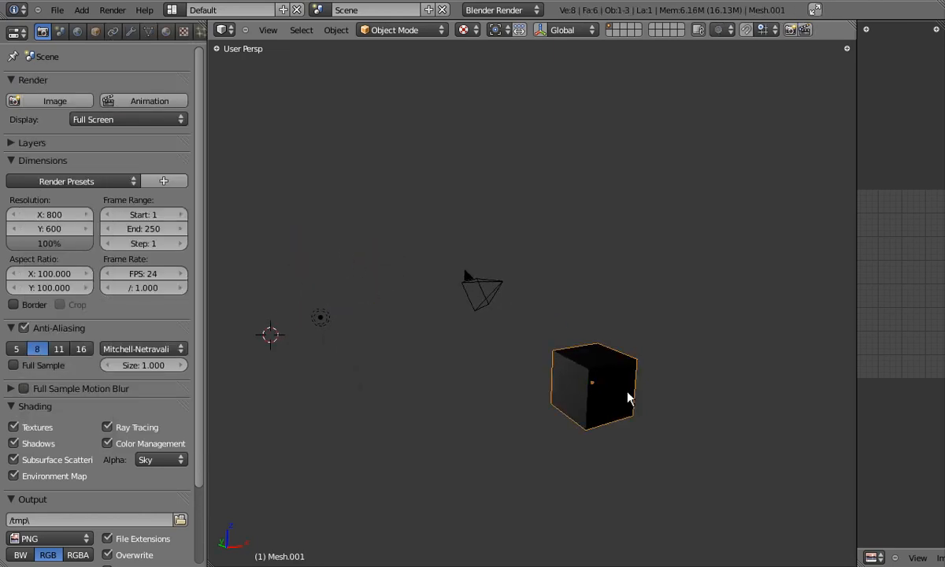
key(x)
click(609, 383)
- Save the current settings and the scene without cubes as the default startup file
key(KP_0)
middle_drag(392, 335, 547, 381)
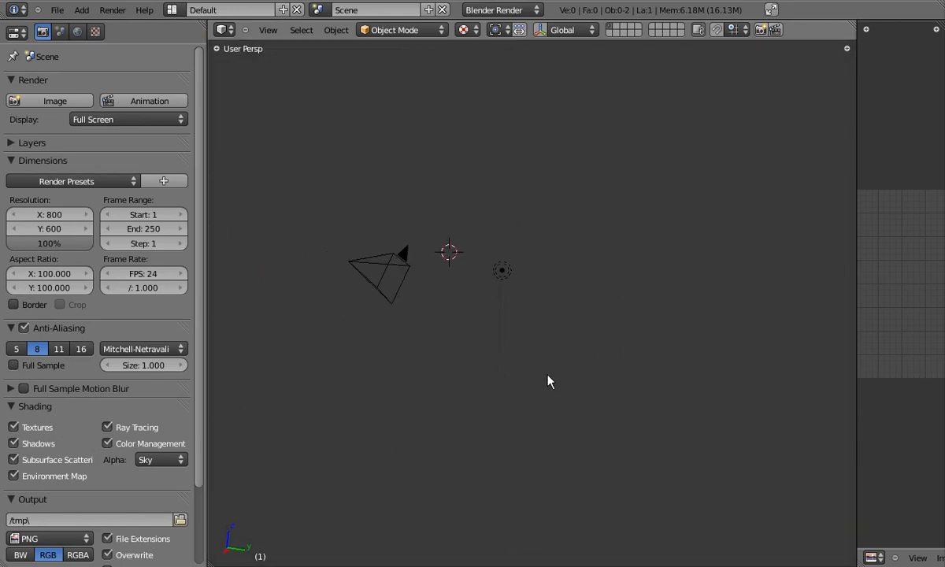
key(ctrl+u)
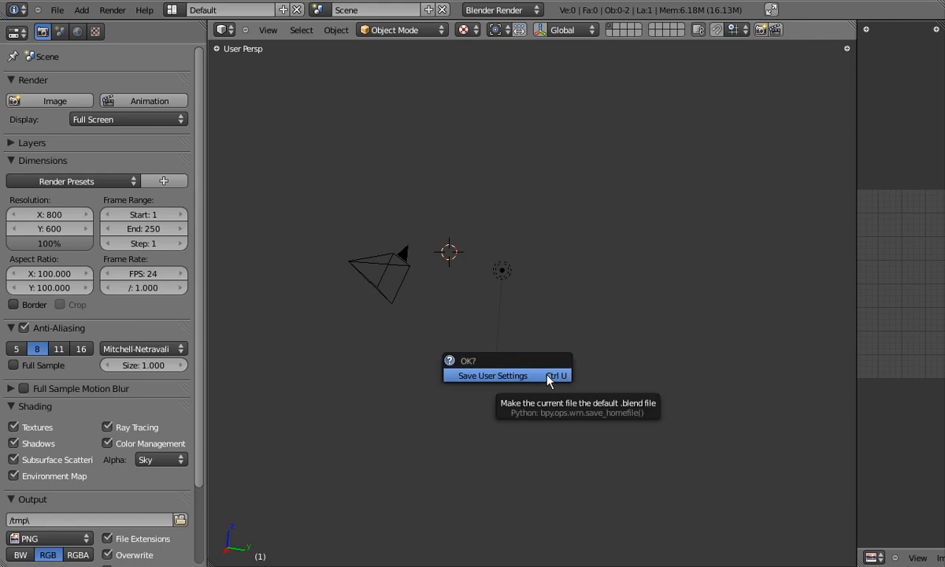
click(548, 375)
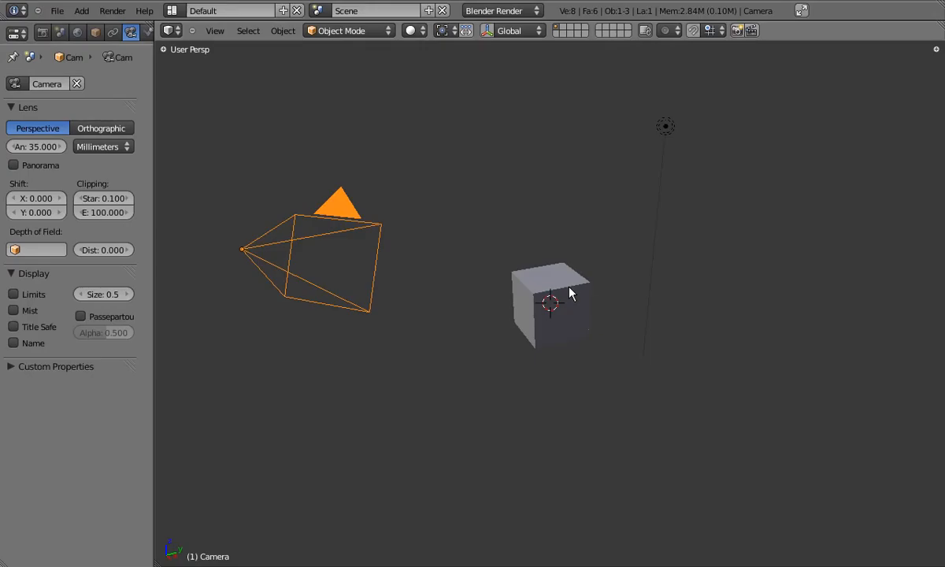
- Select the cube in the right orthographic view and add a Subdivision Surface modifier to it
key(KP_3)
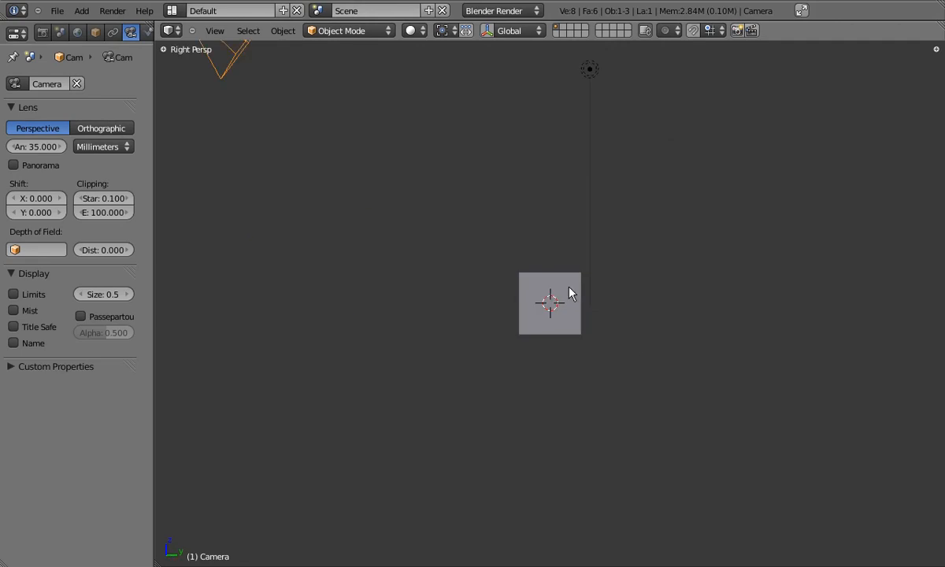
key(KP_5)
right_click(570, 292)
scroll(569, 293, up, 3)
click(130, 32)
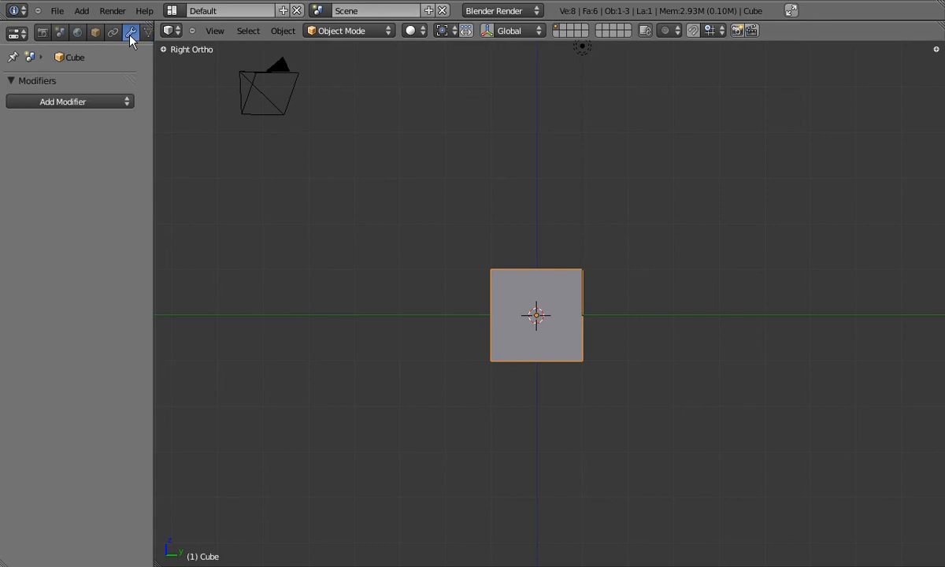
click(76, 102)
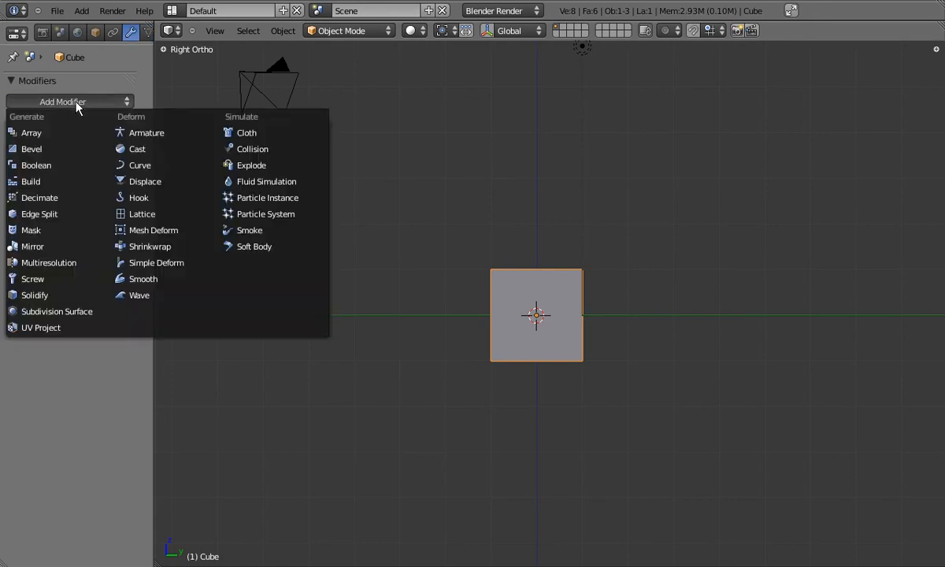
click(55, 315)
middle_drag(569, 298, 597, 358)
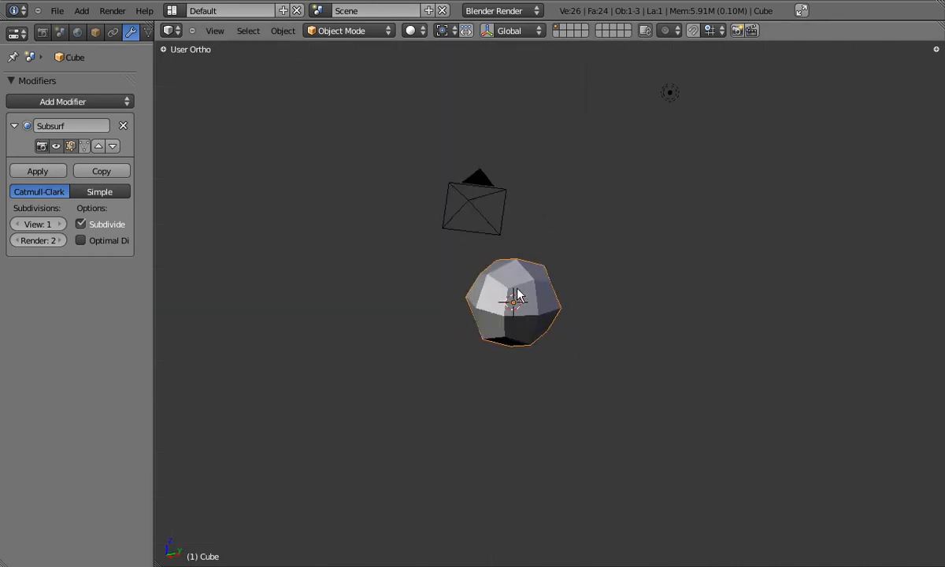
middle_drag(491, 281, 488, 295)
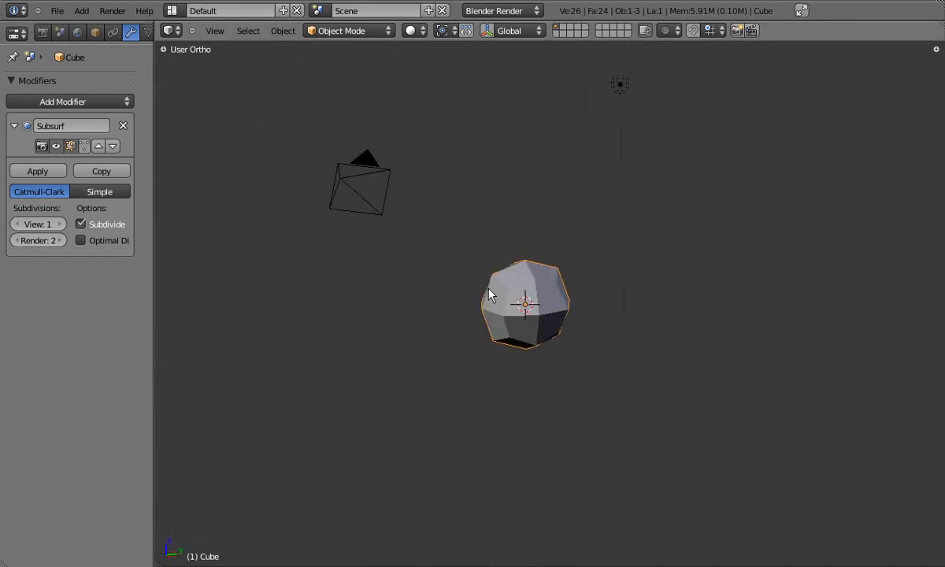
- Enter Edit Mode on the cube in the right view, select all its vertices and inspect the wireframe cage
key(KP_3)
key(Tab)
scroll(543, 300, up, 4)
key(a)
key(a)
middle_drag(476, 289, 453, 245)
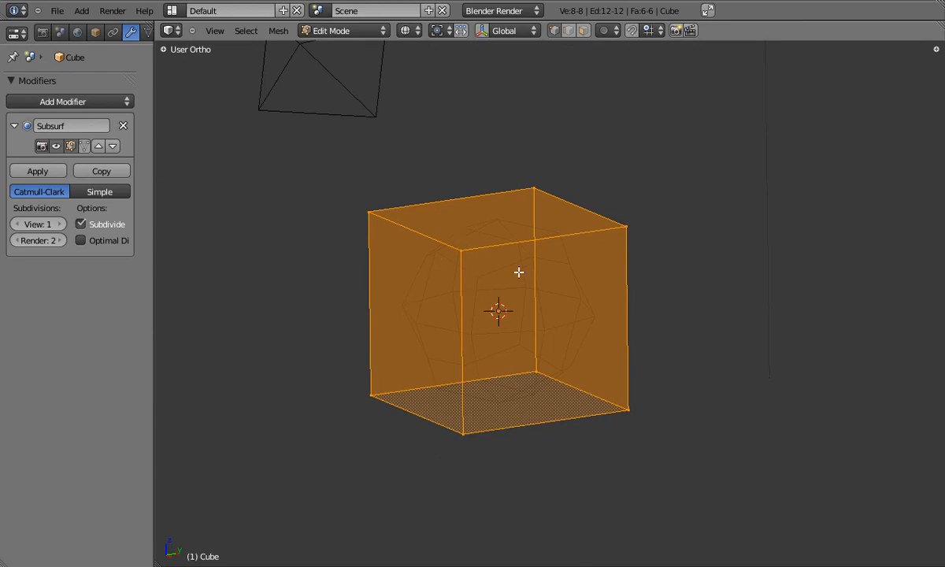
key(KP_3)
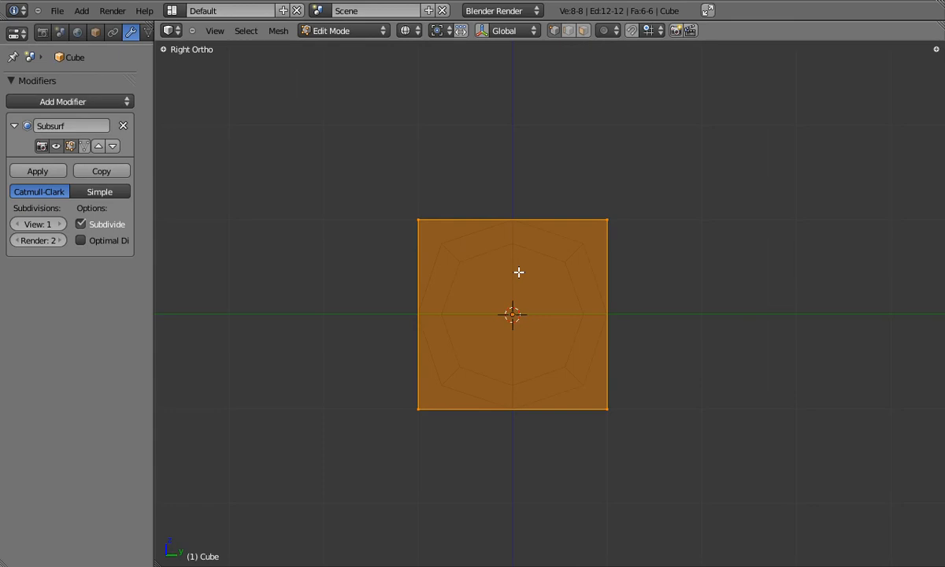
- Deselect everything and add two vertical loop cuts in the right view, one slid close to each side of the cube
key(a)
key(ctrl+r)
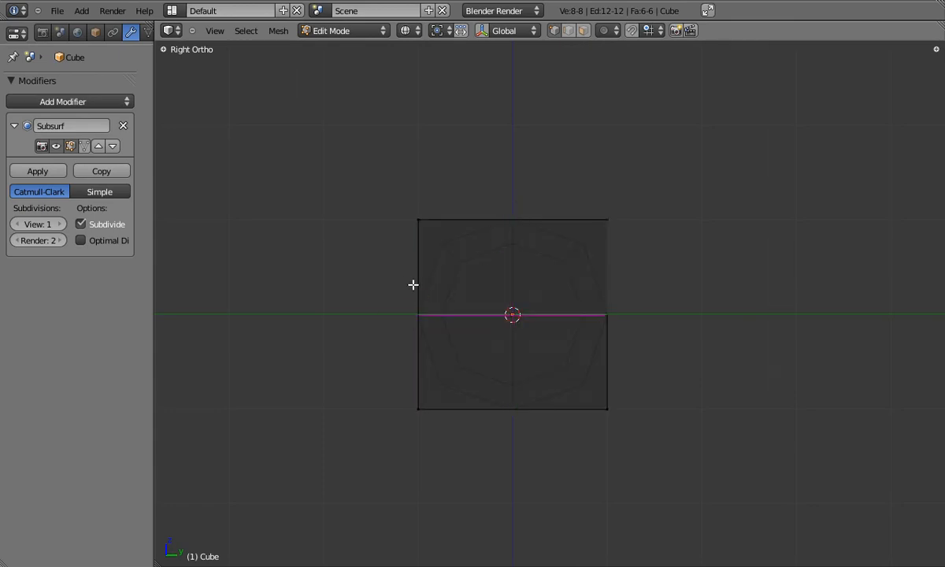
click(513, 207)
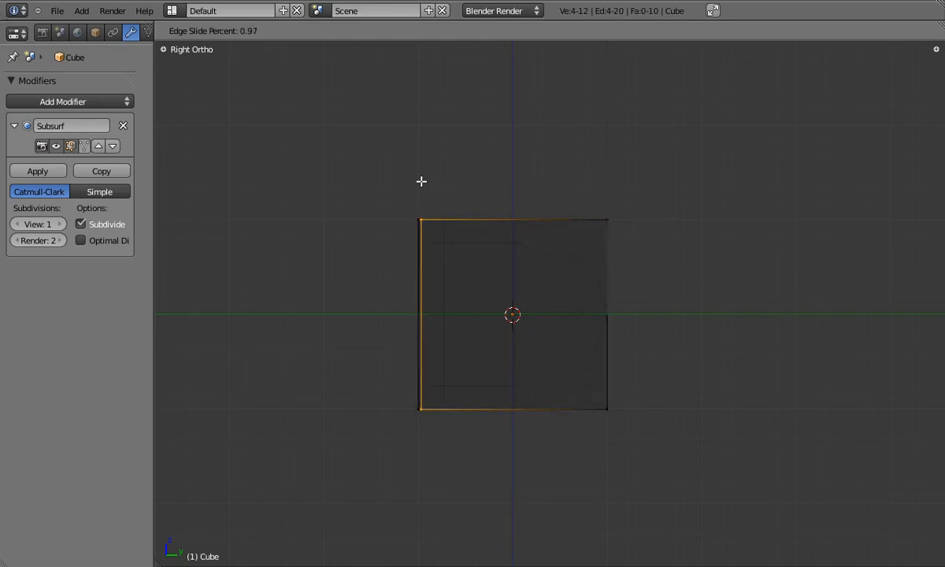
click(423, 180)
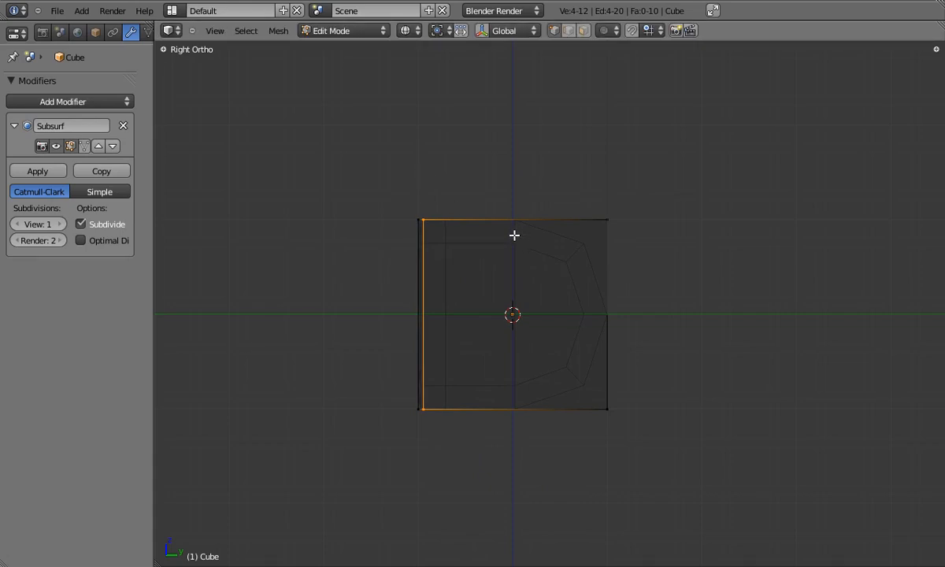
key(ctrl+r)
click(514, 226)
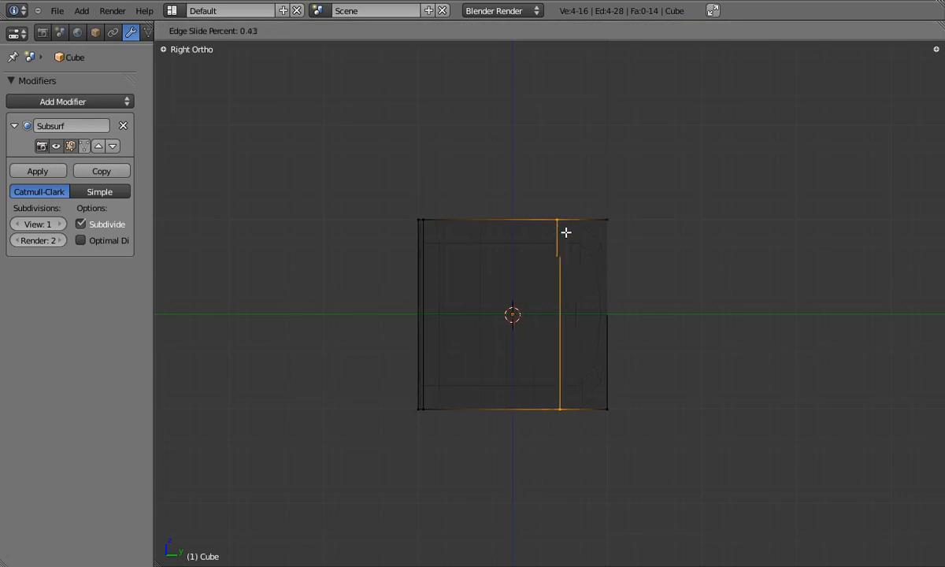
click(602, 233)
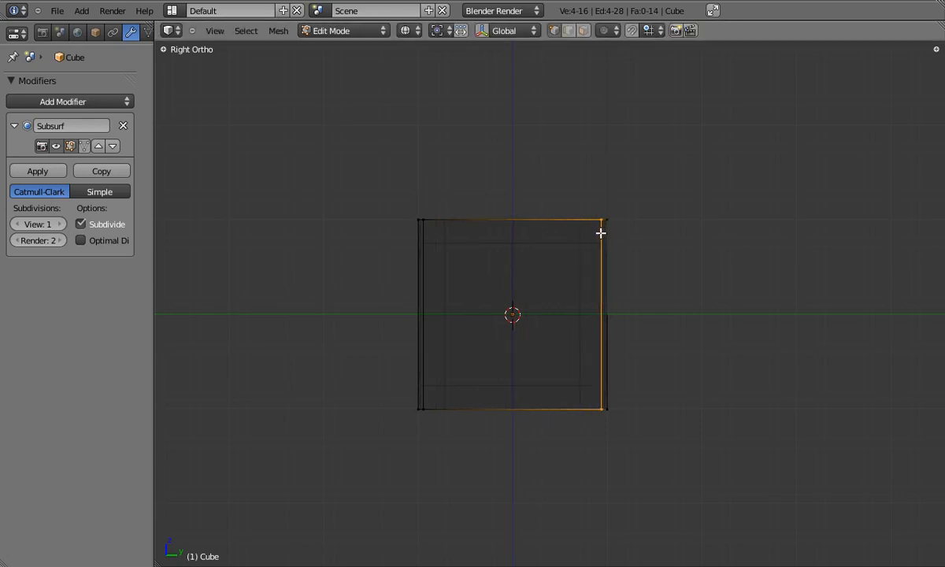
- Switch to solid shading and add two horizontal loop cuts, one close to the cube's top and one close to its bottom
mouse_move(434, 265)
middle_down()
mouse_move(557, 320)
mouse_move(404, 305)
mouse_move(584, 293)
mouse_move(499, 284)
middle_up()
key(z)
key(KP_3)
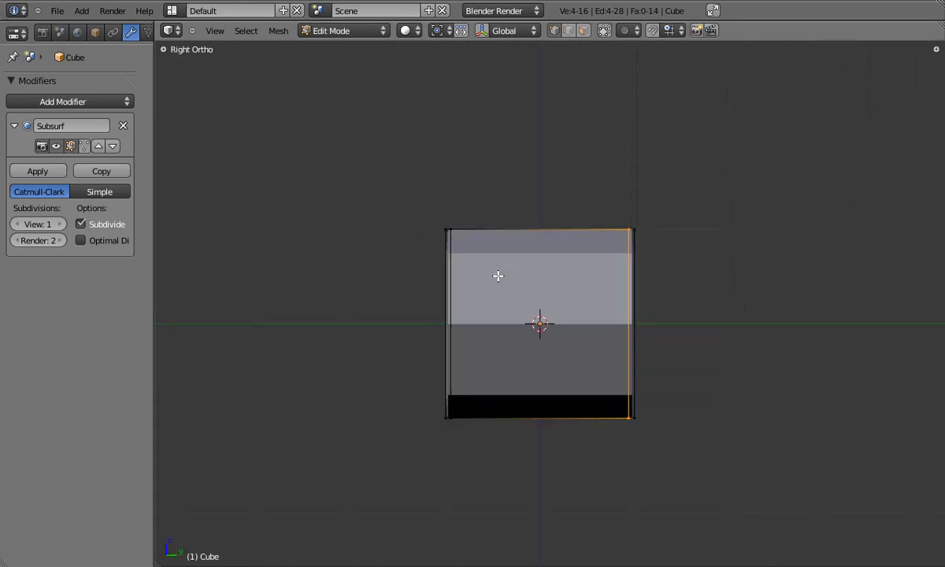
key(ctrl+r)
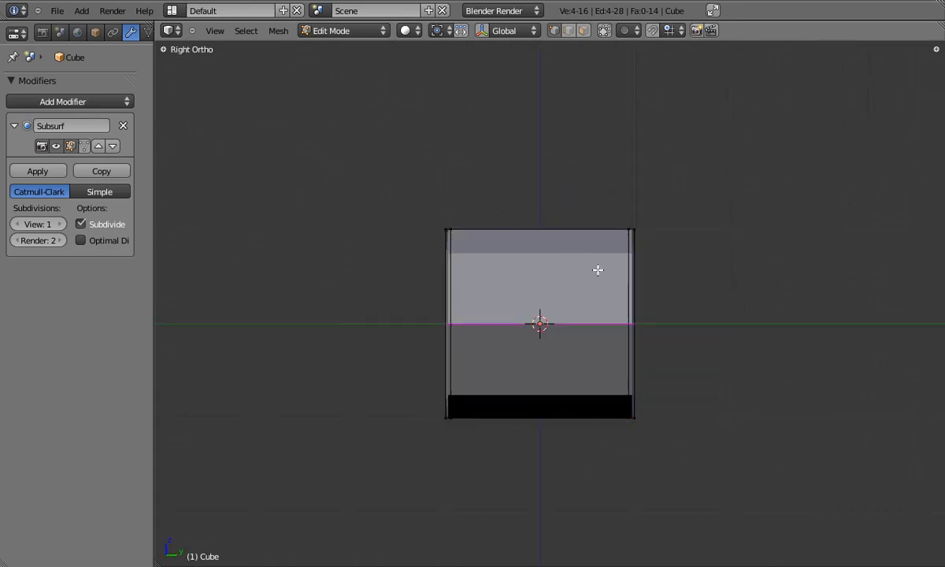
click(636, 319)
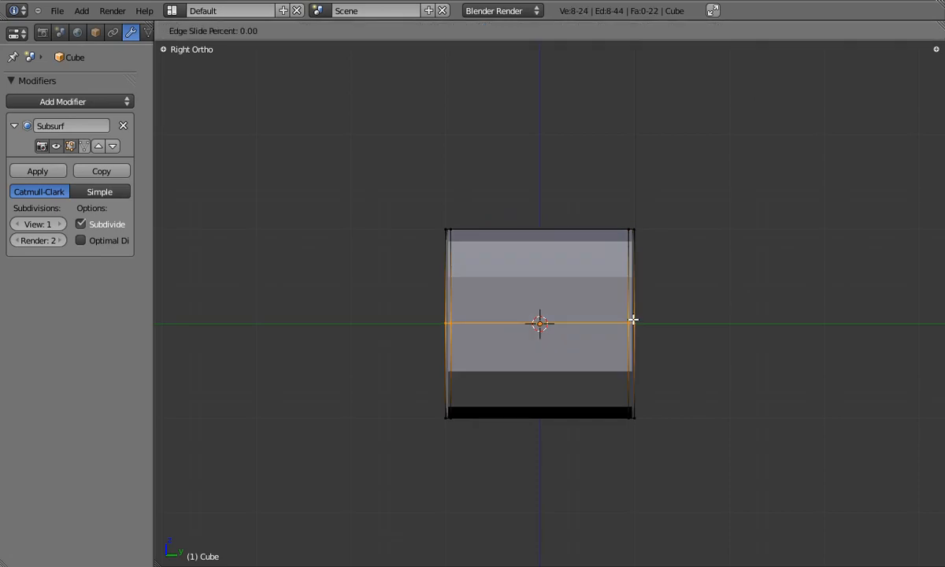
click(635, 234)
key(ctrl+r)
click(631, 323)
click(654, 410)
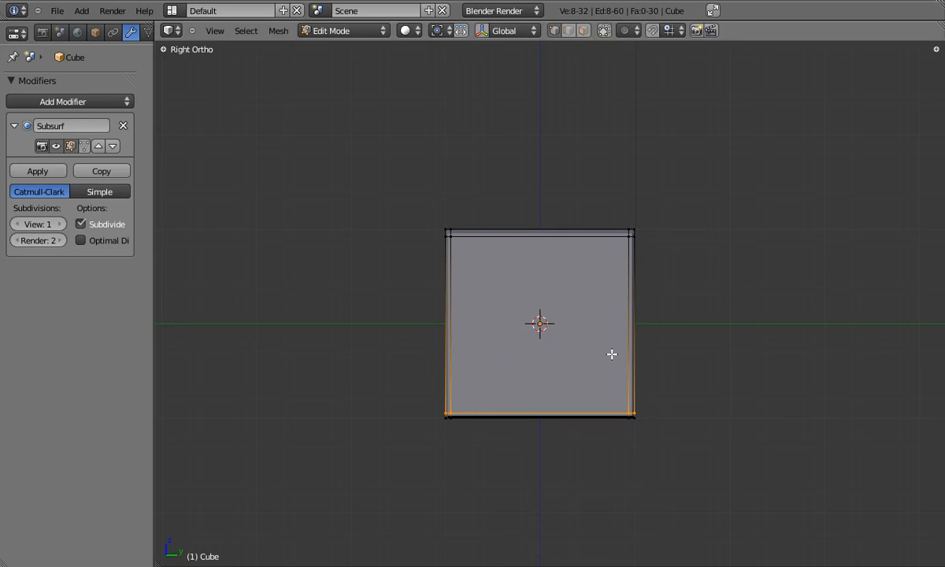
- Add two vertical loop cuts in the front view, one slid close to each side edge of the cube
key(KP_1)
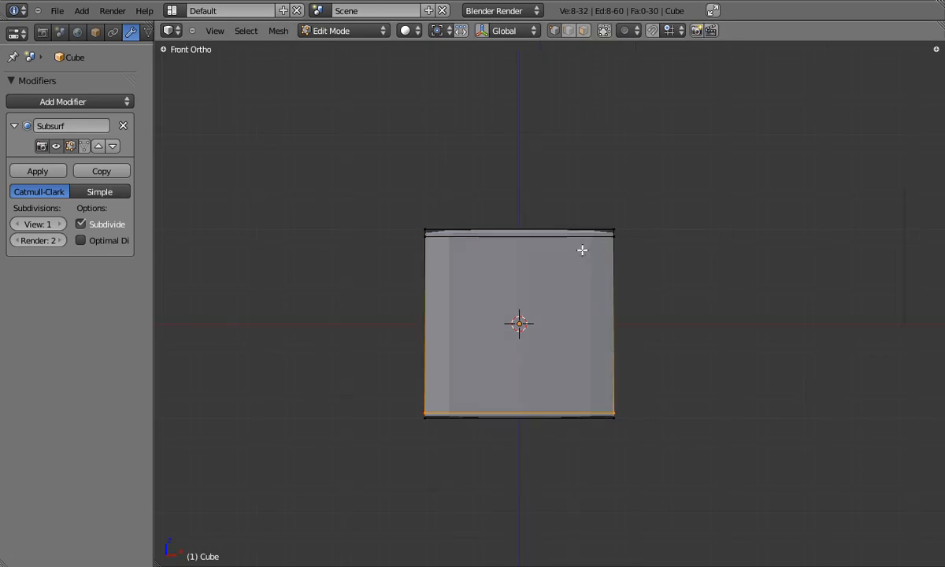
key(ctrl+r)
click(551, 240)
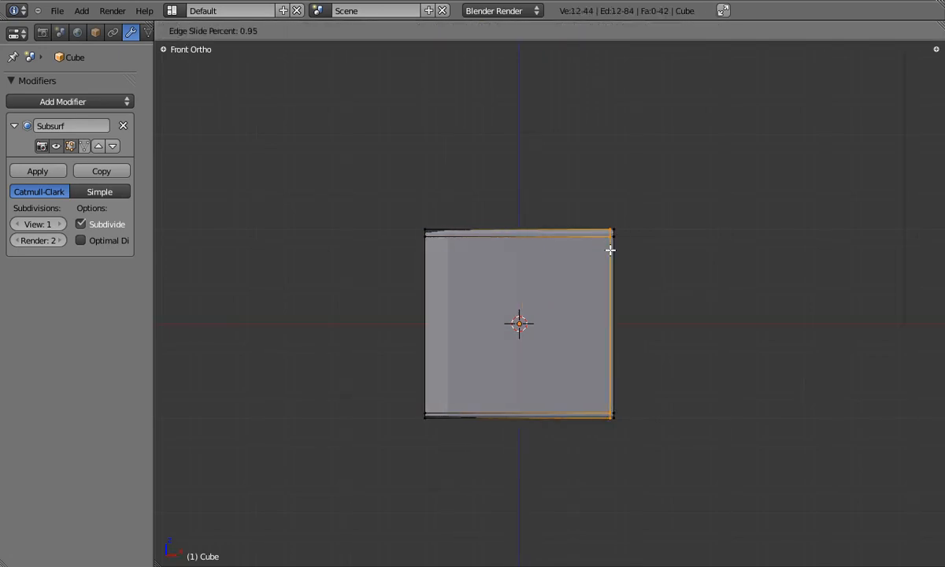
click(607, 250)
key(ctrl+r)
click(497, 239)
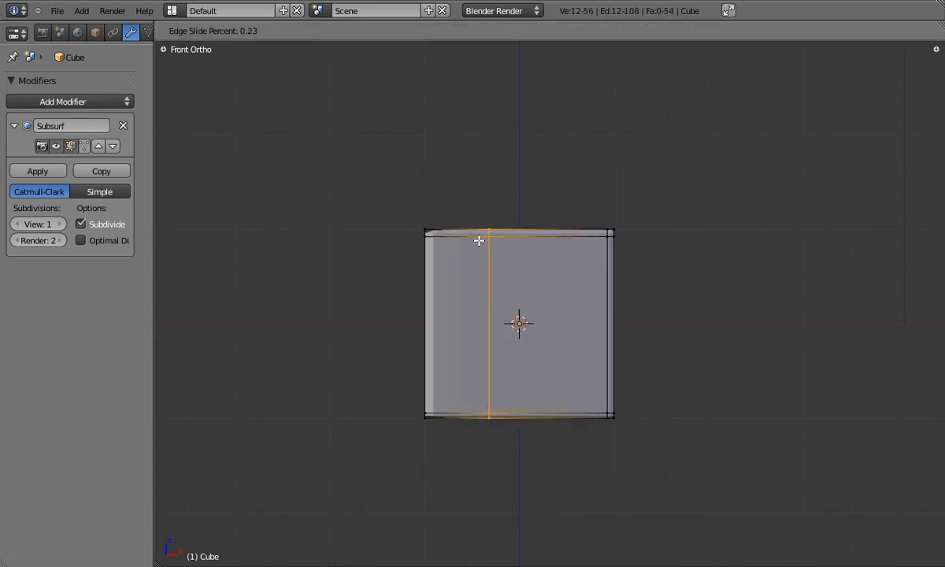
click(427, 245)
- Inspect the loop-cut edges and corners from several angles and return the cube to Object Mode
middle_drag(432, 246, 547, 334)
key(Tab)
key(Tab)
scroll(449, 264, up, 2)
shift+middle_drag(462, 261, 504, 270)
scroll(529, 292, up, 1)
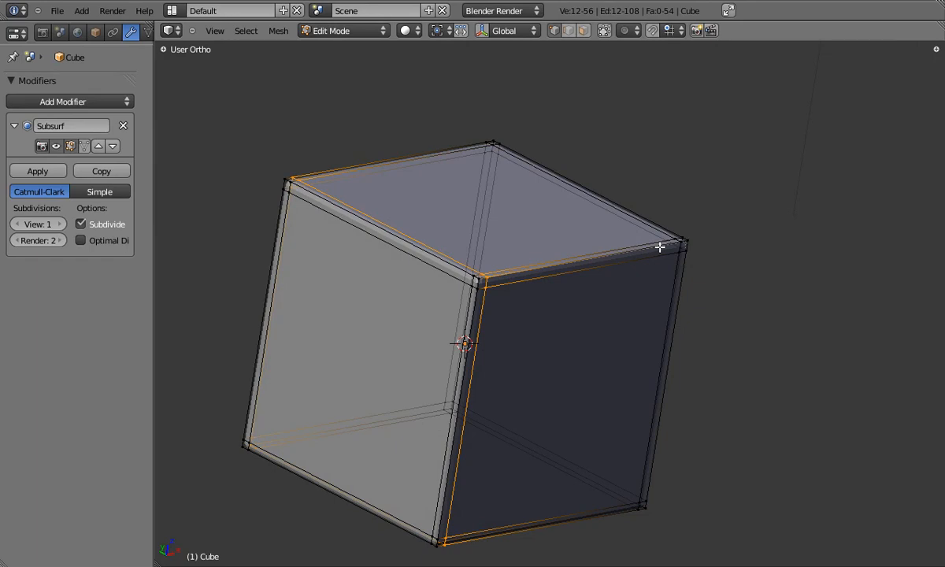
mouse_move(538, 325)
middle_down()
mouse_move(534, 317)
mouse_move(546, 312)
mouse_move(500, 325)
mouse_move(549, 339)
mouse_move(559, 328)
mouse_move(553, 361)
mouse_move(510, 350)
mouse_move(547, 357)
mouse_move(532, 340)
middle_up()
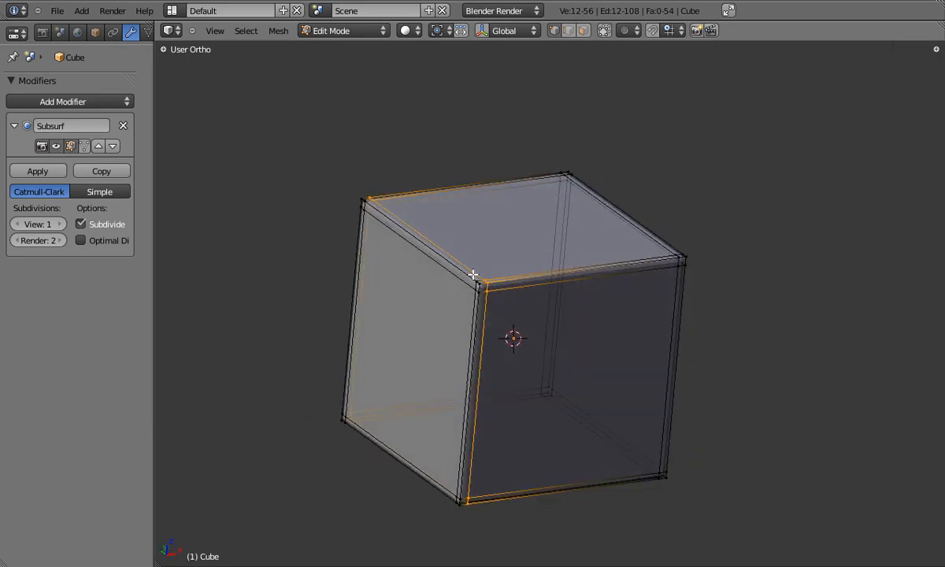
key(Tab)
middle_drag(521, 252, 551, 372)
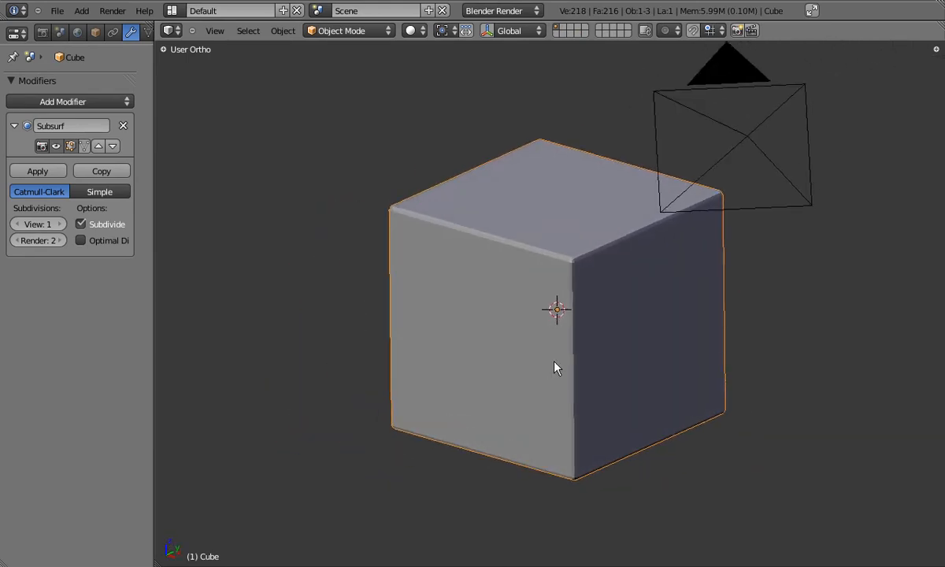
- Set the cube's shading to Smooth from the tool shelf, comparing it with Flat, and hide the shelf
click(160, 48)
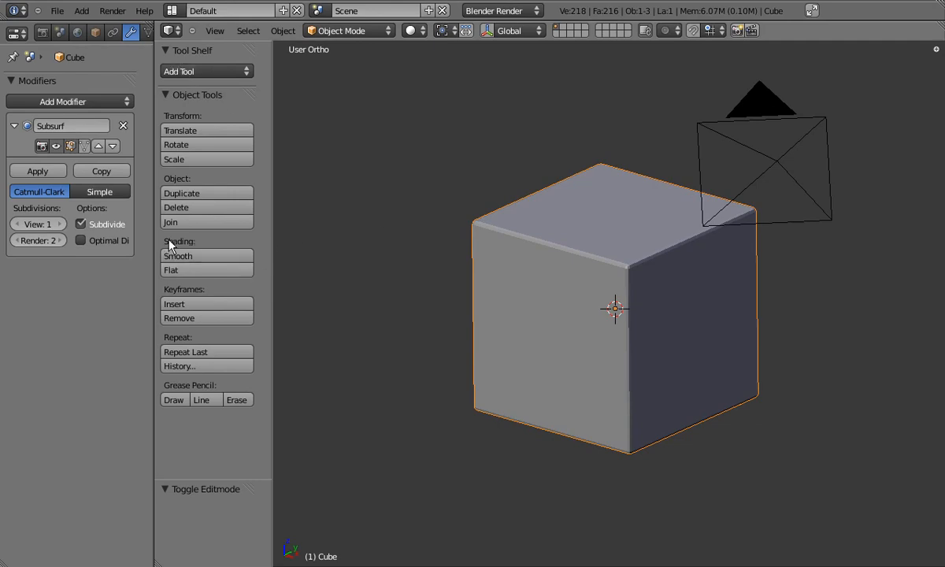
click(191, 256)
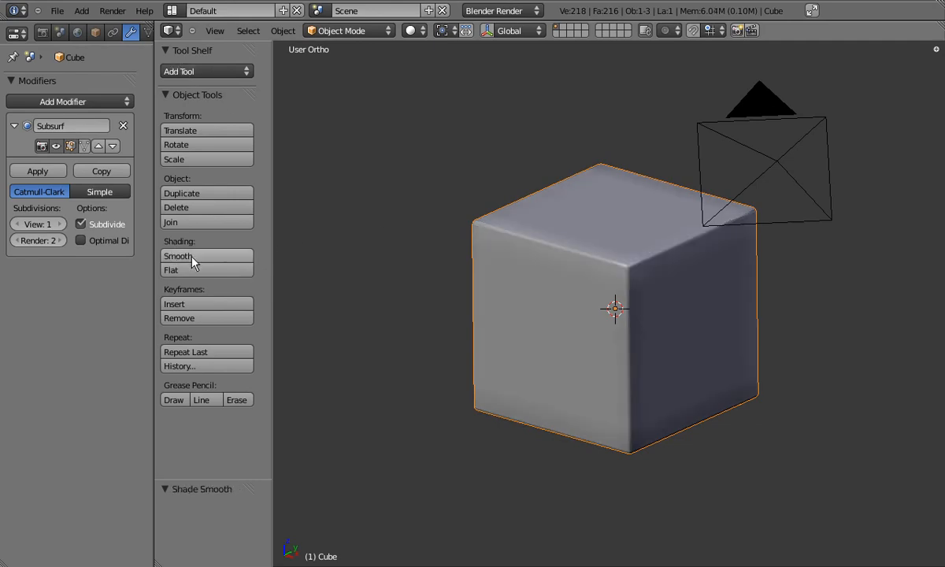
click(203, 271)
click(205, 257)
key(t)
key(t)
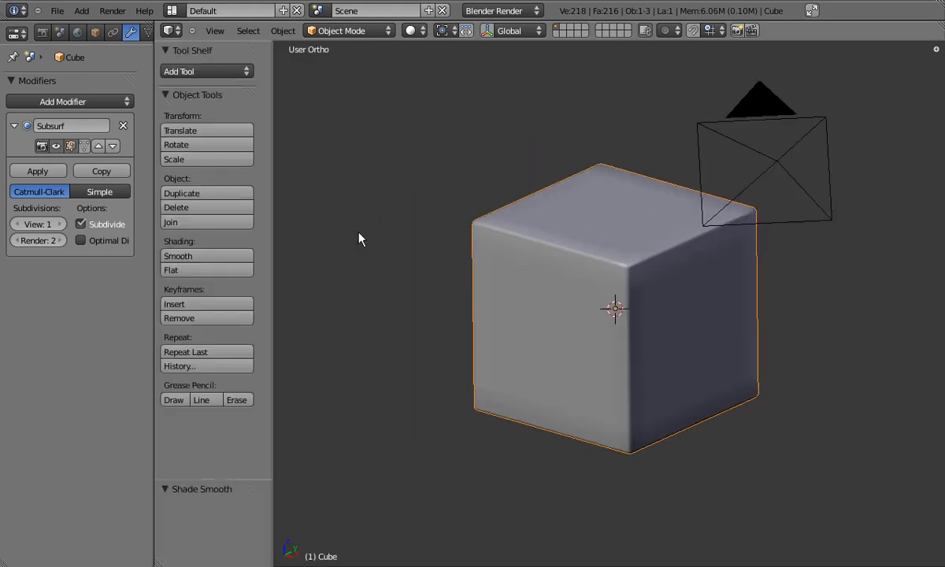
key(t)
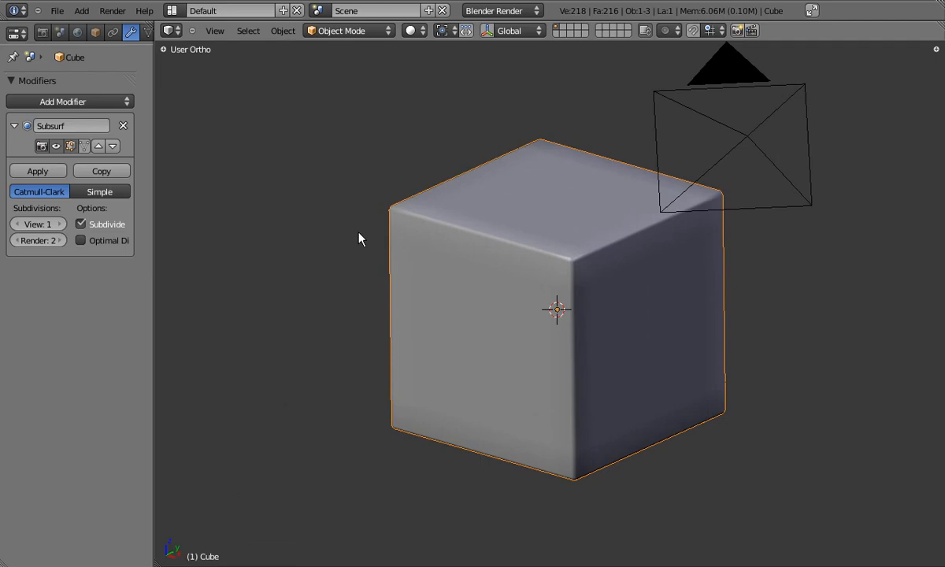
- In the wireframe right view, select the whole mesh in Edit Mode and knife-cut diagonally across its upper corner
click(163, 49)
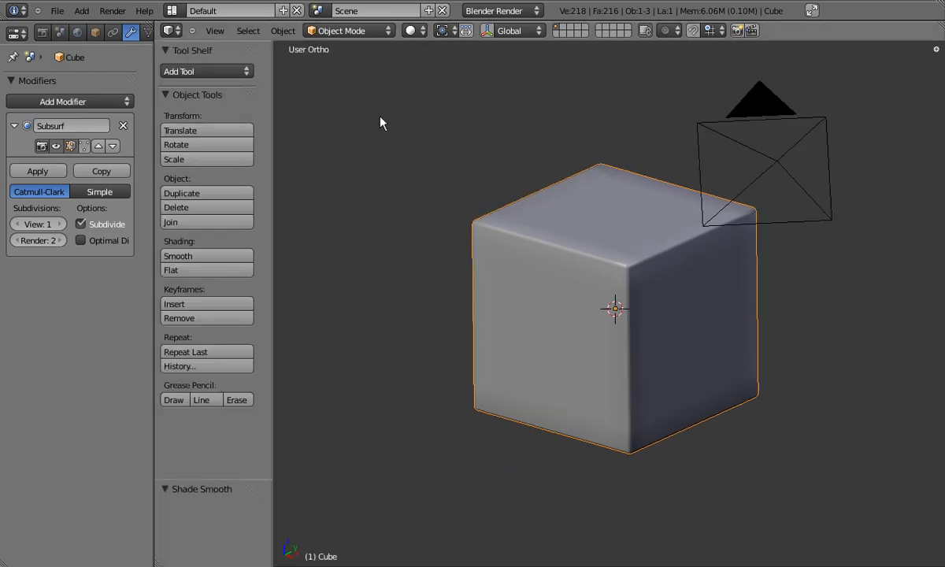
key(t)
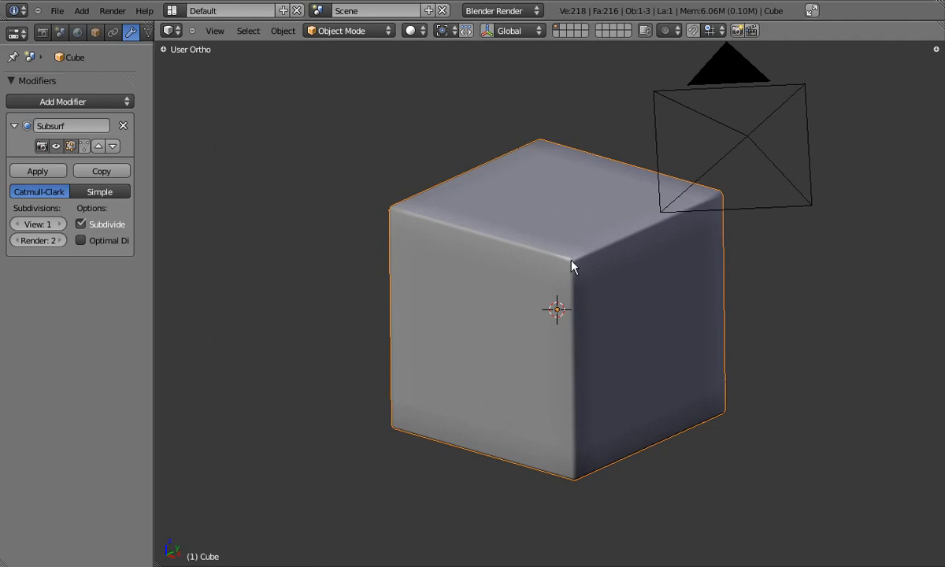
key(KP_3)
key(Tab)
key(z)
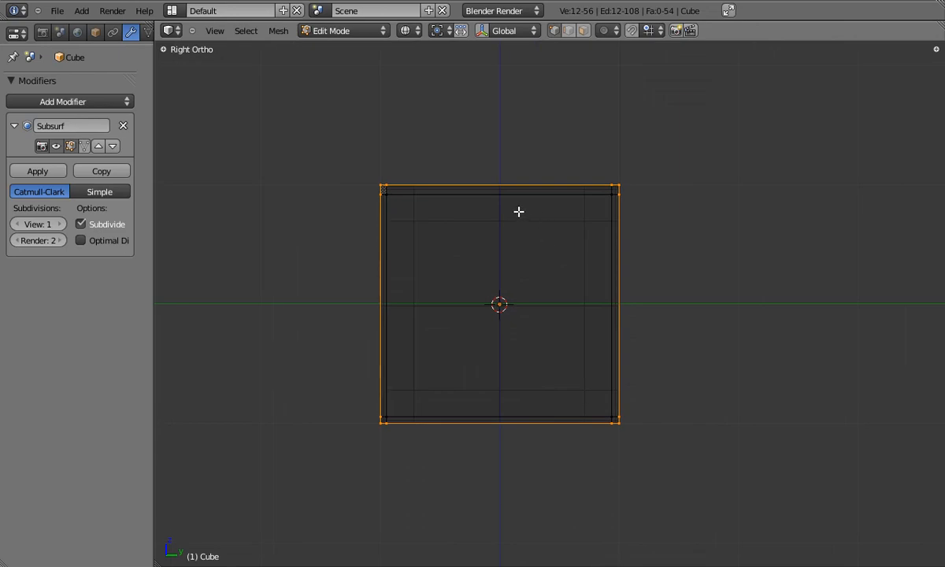
key(a)
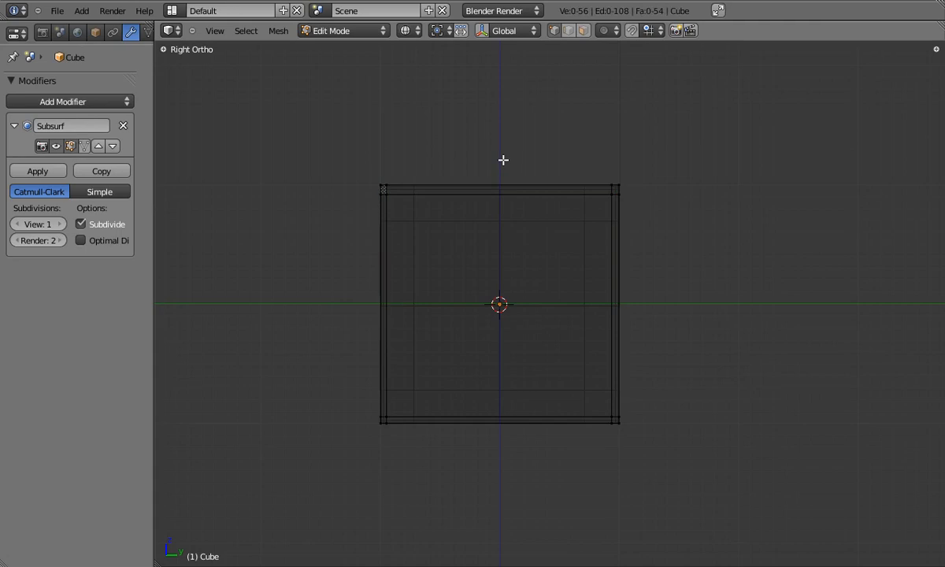
key(a)
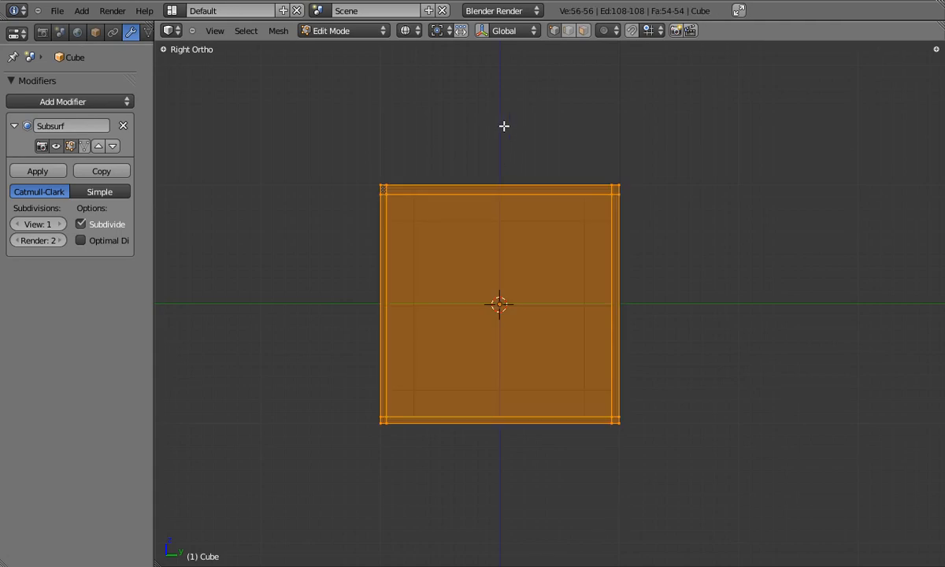
mouse_move(504, 126)
ctrl+mouse_down()
mouse_move(546, 192)
mouse_move(678, 311)
ctrl+mouse_up()
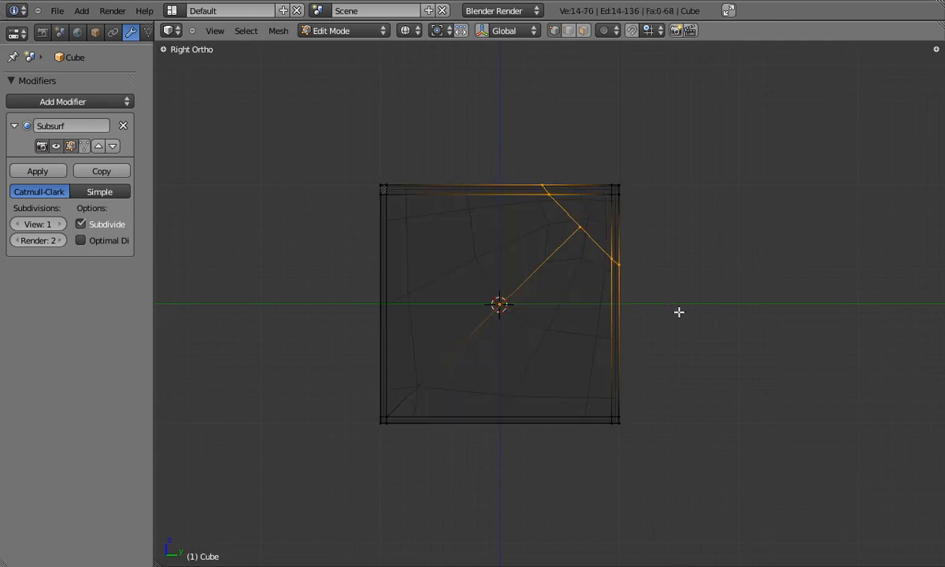
- Box-select the vertices at the cut upper corner in the right view and move them inward toward the cube's centre
middle_drag(563, 226, 500, 324)
shift+middle_drag(582, 221, 538, 257)
key(KP_3)
key(a)
key(b)
drag(554, 140, 625, 197)
key(g)
click(606, 208)
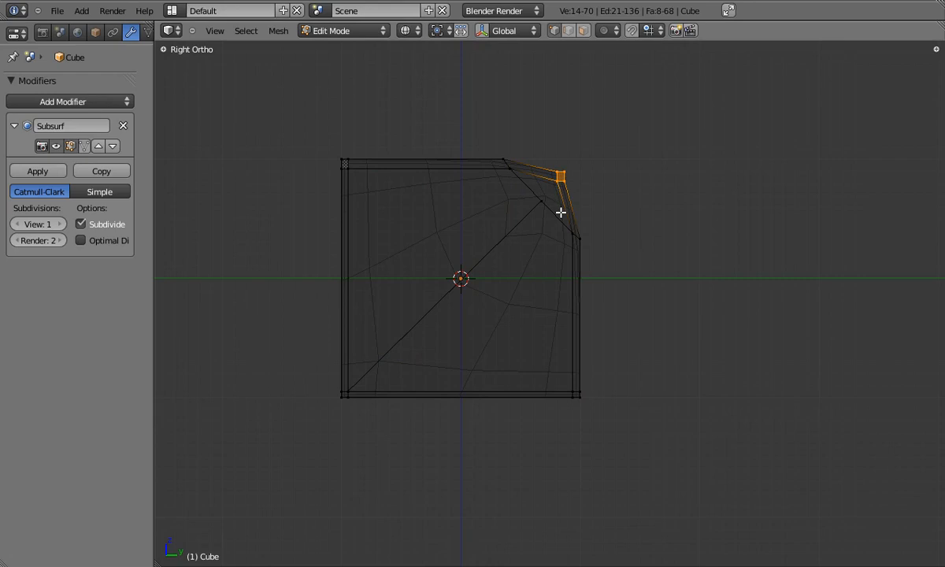
- Select the whole mesh and knife-cut it across the middle from one side to the other
shift+middle_drag(560, 214, 559, 221)
key(a)
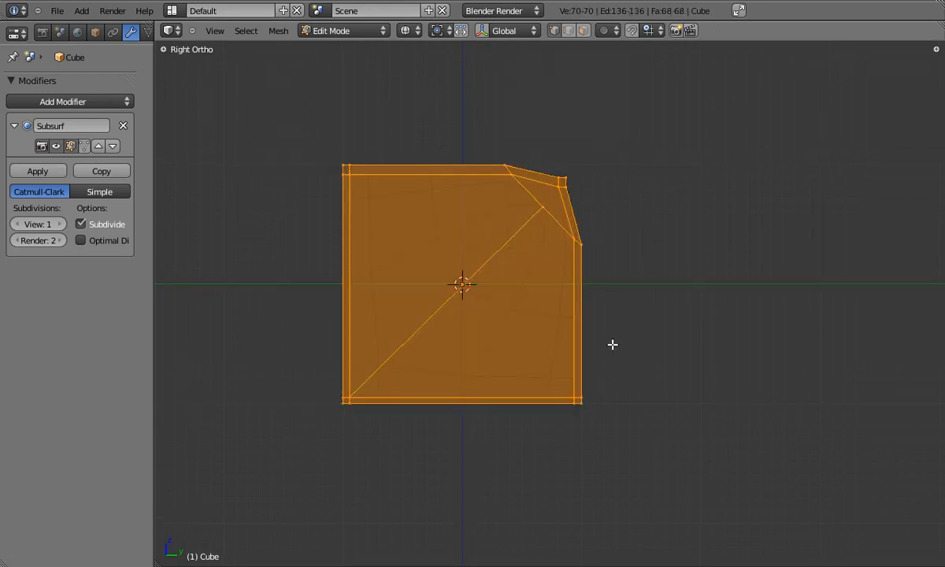
key(k)
drag(652, 343, 173, 250)
- Box-select the cube's bottom vertices, move them slightly and rotate them
key(a)
key(b)
drag(320, 375, 697, 449)
key(g)
click(684, 403)
key(r)
click(679, 442)
- Switch the reshaped cube to solid shading, return it to Object Mode and view it from other angles
key(z)
mouse_move(429, 275)
middle_down()
mouse_move(527, 302)
mouse_move(373, 276)
mouse_move(544, 346)
mouse_move(483, 351)
middle_up()
key(Tab)
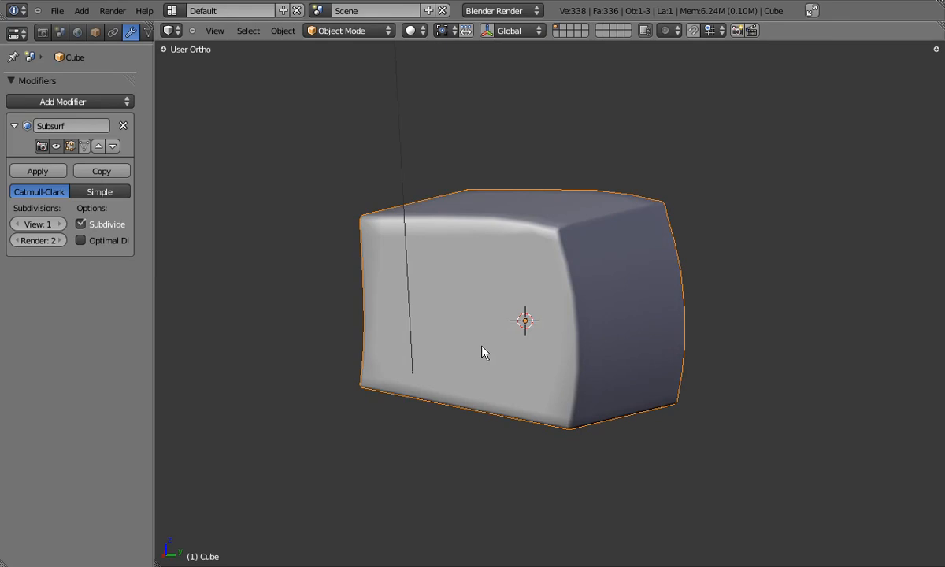
middle_drag(483, 351, 447, 276)
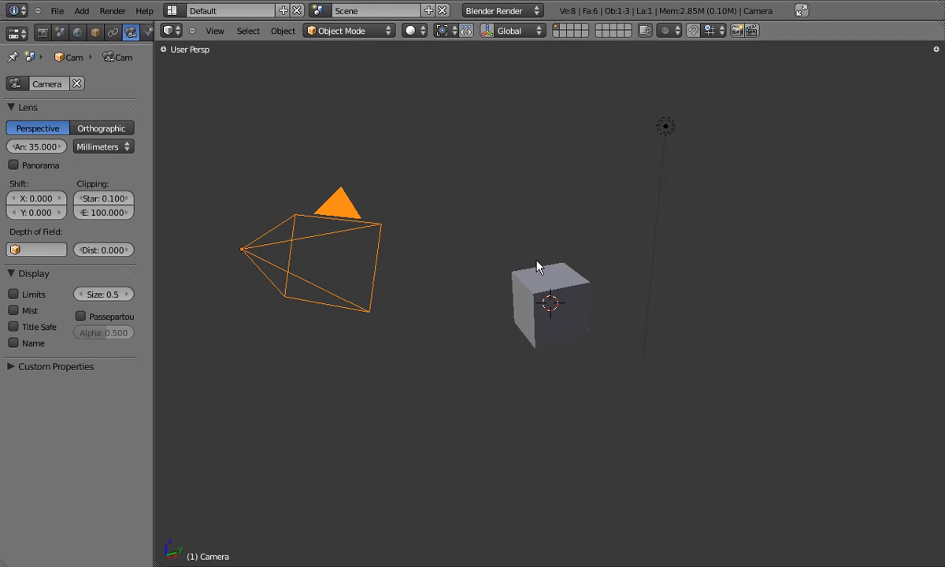
- In the orthographic right view, extrude one side face of the new default cube a short distance outward along Y
key(KP_3)
key(KP_5)
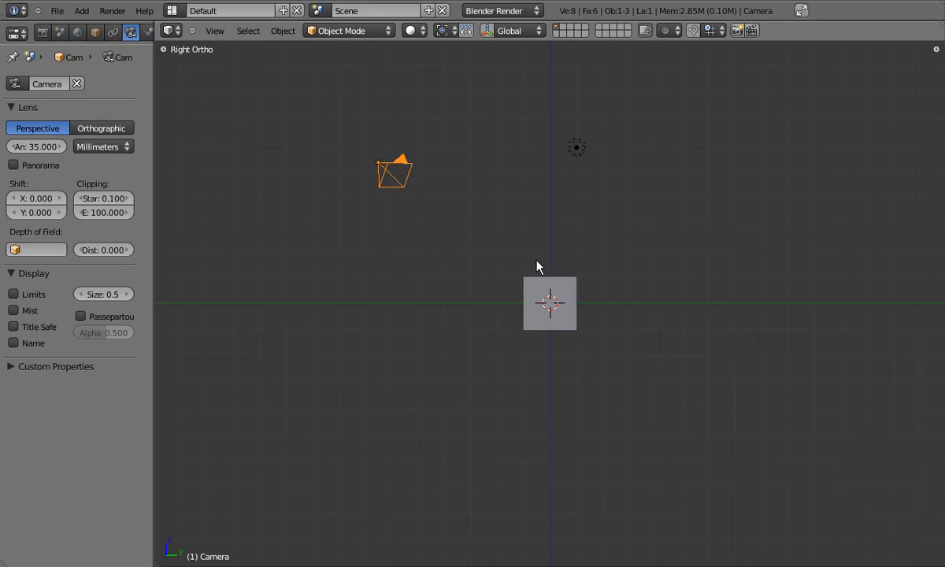
right_click(586, 293)
right_click(574, 289)
scroll(573, 287, up, 4)
key(Tab)
key(a)
key(b)
drag(557, 235, 630, 394)
shift+middle_drag(573, 337, 496, 360)
key(e)
click(545, 351)
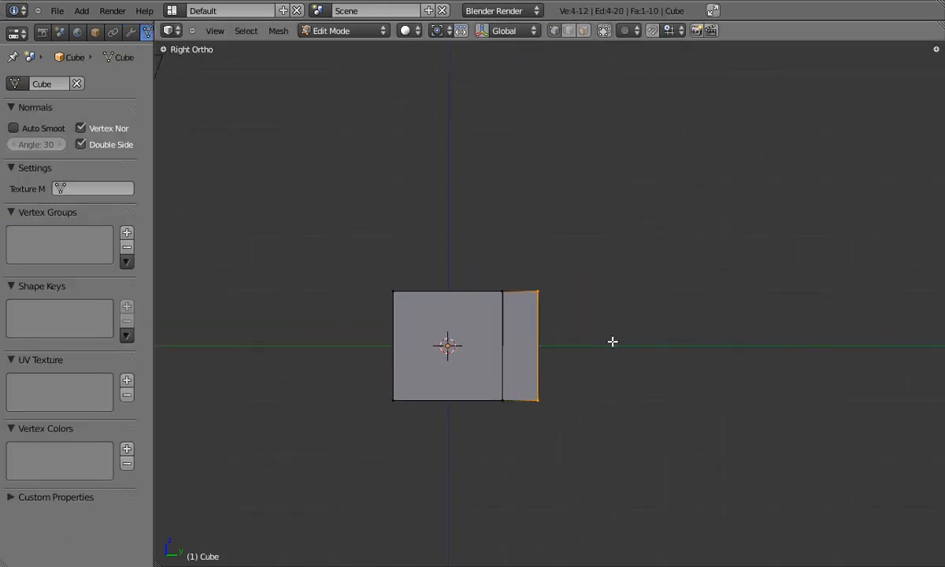
- Scale the extruded end face down to a little over half the cube's height and move it upward
key(s)
click(583, 314)
key(g)
click(590, 288)
key(s)
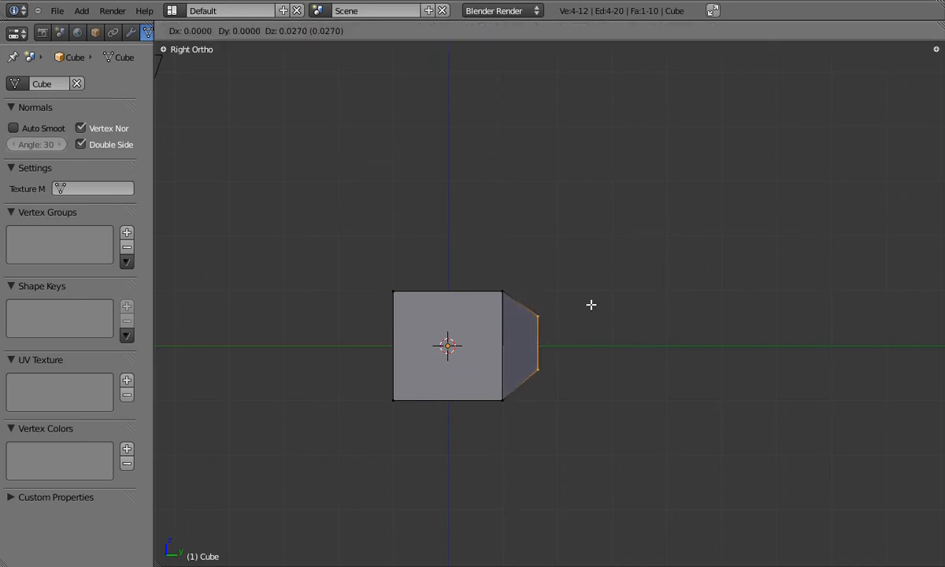
click(602, 288)
key(g)
click(604, 291)
- Extrude the end face twice more outward and upward, moving the last section higher to form a rising arm
key(e)
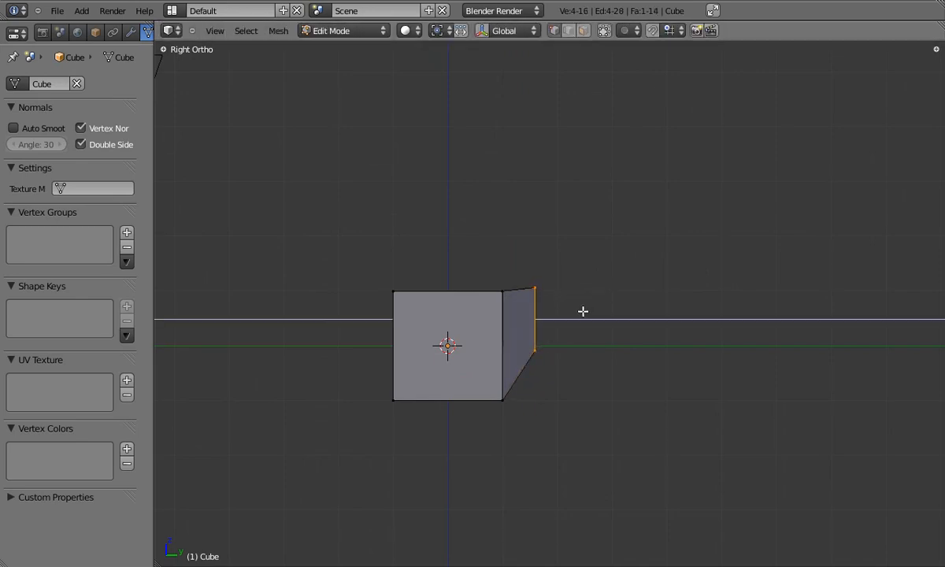
click(587, 304)
key(e)
click(612, 273)
key(g)
click(615, 225)
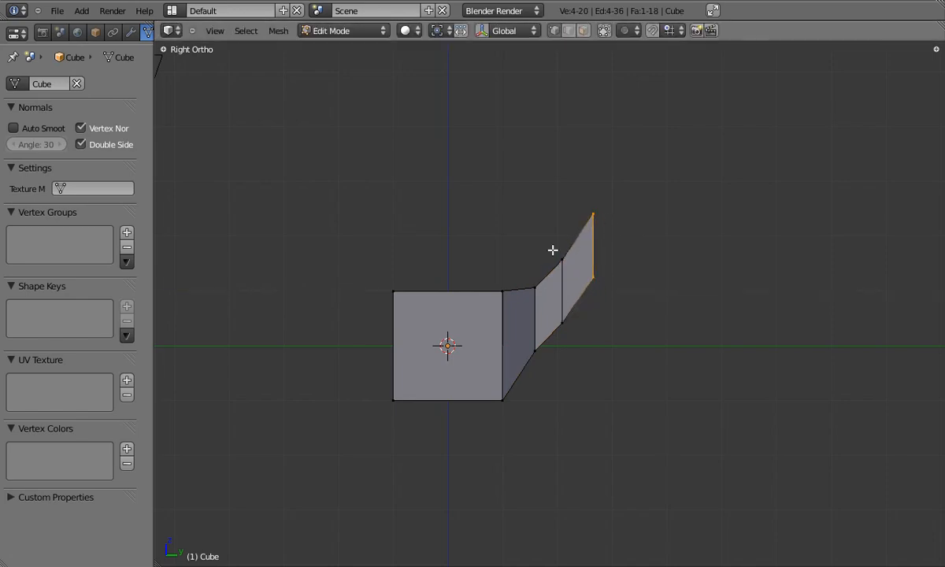
- Shift the arm's last two sections slightly, and adjust the position of the top edge at its tip
key(b)
drag(549, 244, 637, 339)
key(g)
click(637, 334)
key(a)
key(b)
drag(571, 201, 622, 251)
key(g)
key(z)
click(621, 257)
- Return the extruded mesh to Object Mode and set its shading to Smooth
middle_drag(506, 327, 443, 252)
scroll(527, 299, up, 4)
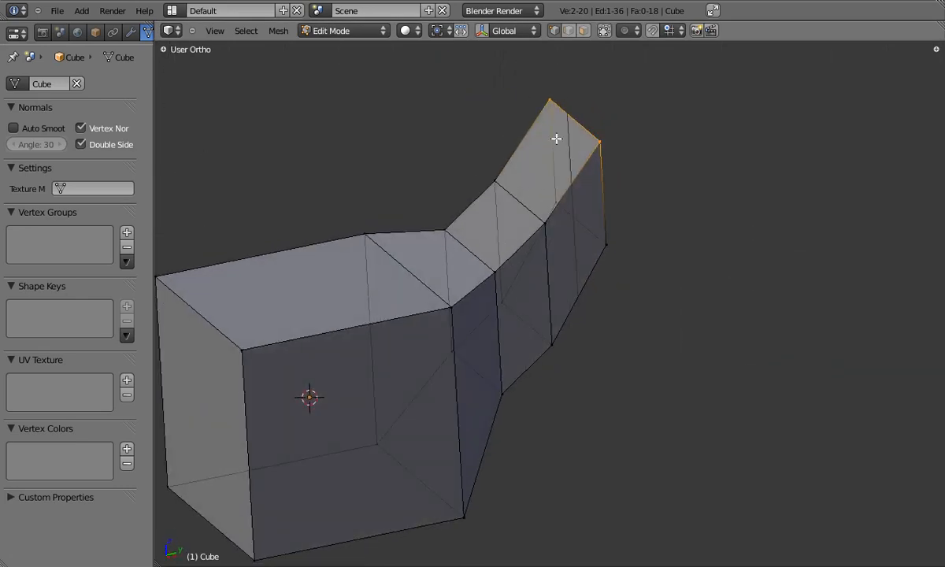
middle_drag(525, 268, 635, 239)
key(Tab)
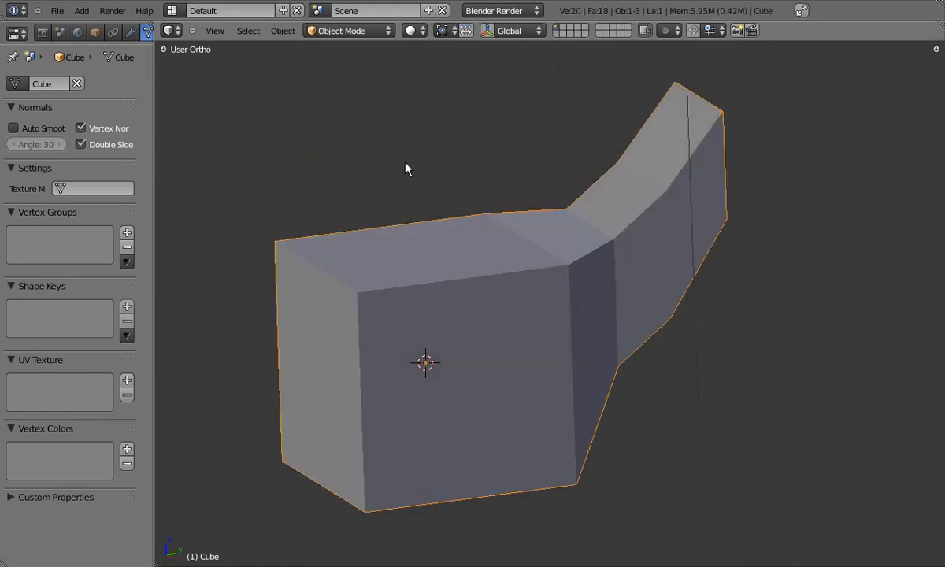
key(t)
click(240, 256)
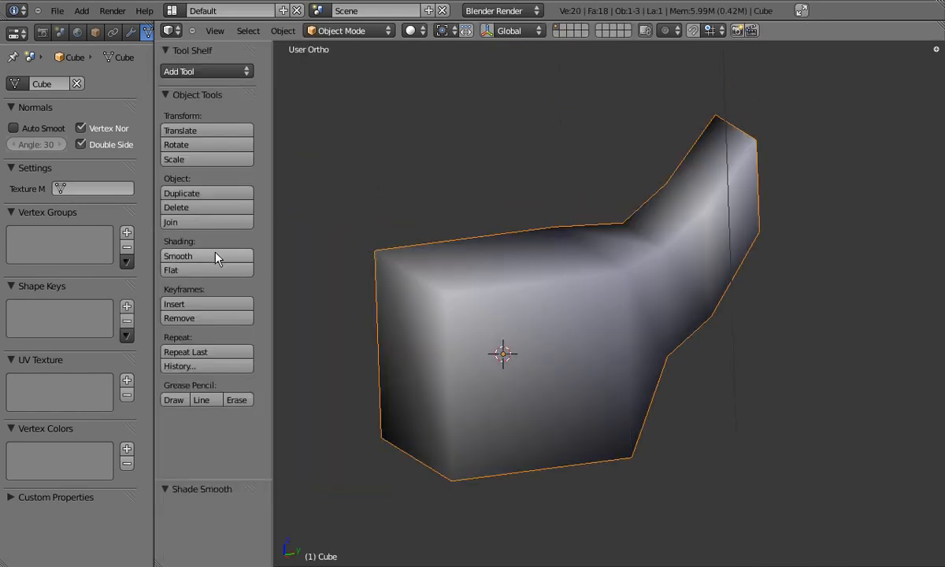
mouse_move(534, 301)
middle_down()
mouse_move(607, 320)
mouse_move(557, 314)
mouse_move(605, 314)
mouse_move(586, 314)
mouse_move(592, 299)
middle_up()
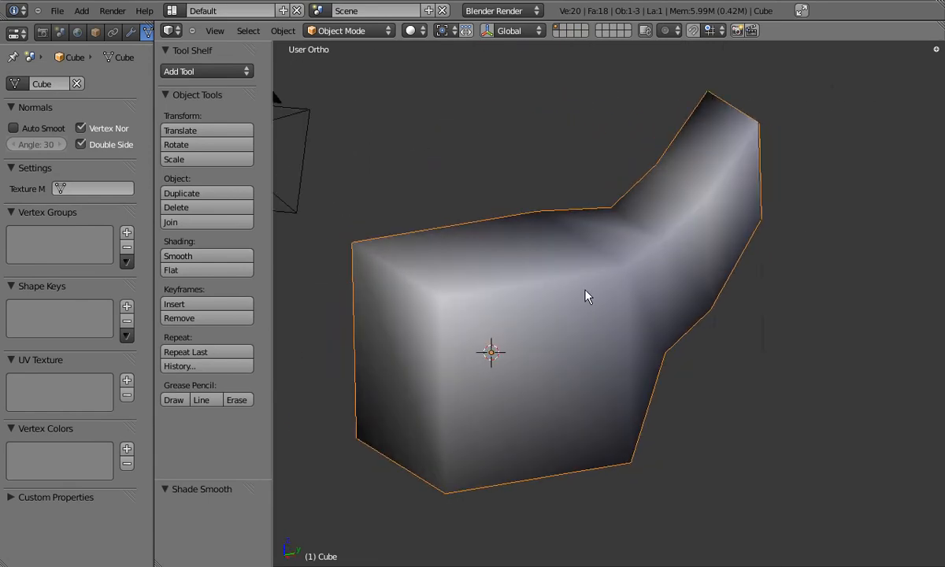
middle_drag(528, 293, 572, 320)
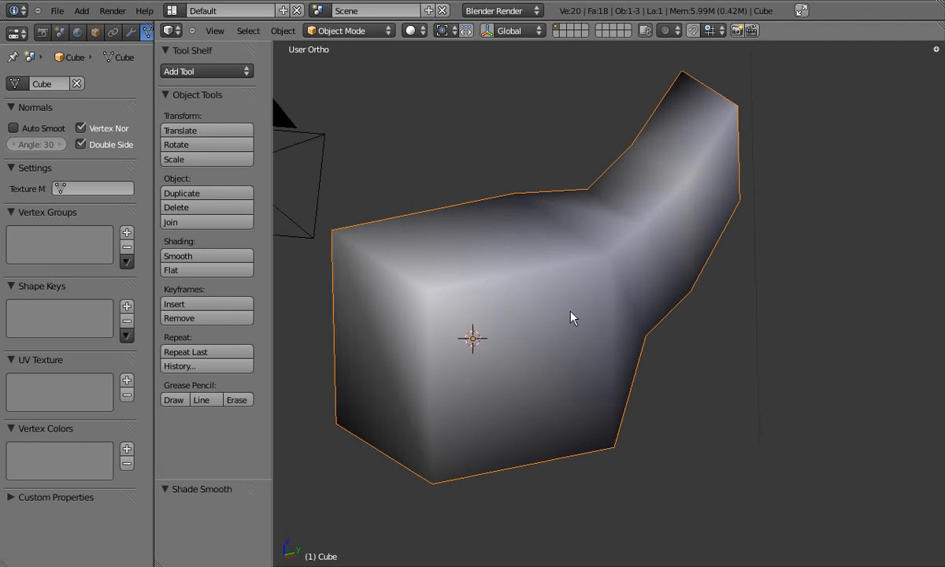
- In Edit Mode, box-select the vertices along one long side of the mesh and split those side faces off
shift+middle_drag(572, 316, 525, 266)
key(Tab)
key(b)
drag(580, 99, 719, 525)
middle_drag(547, 374, 531, 343)
key(KP_7)
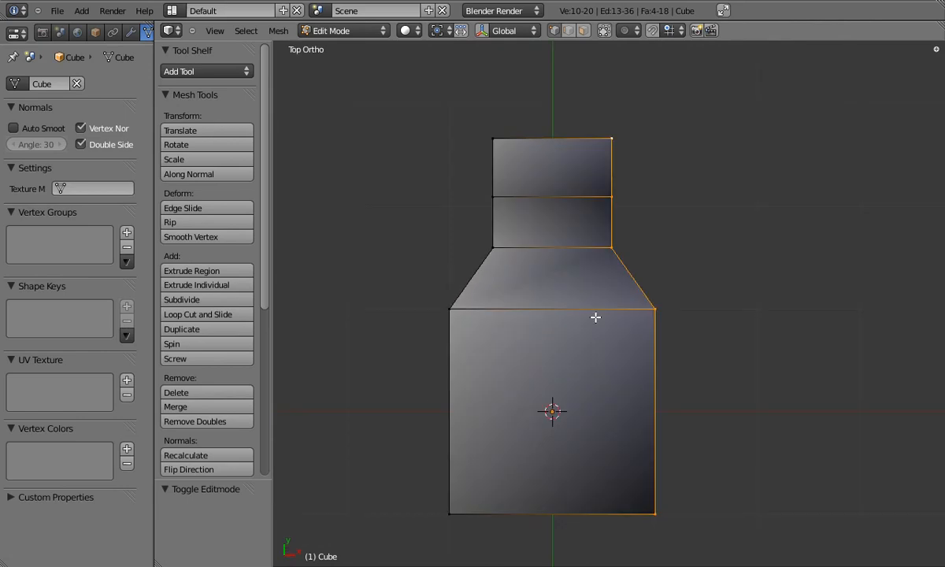
key(y)
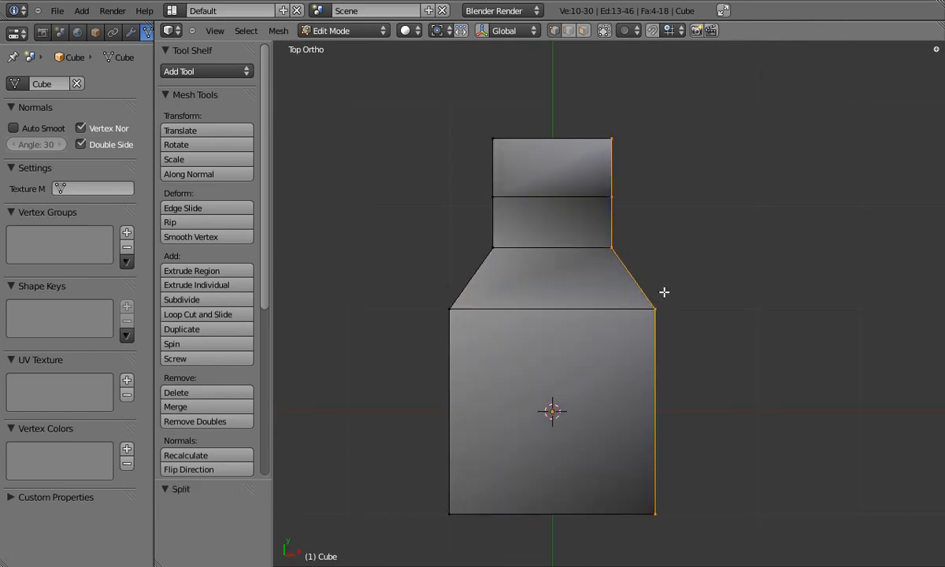
- Test-move the split side faces without keeping the move, and examine the shading along their edge in Object Mode
middle_drag(577, 370, 485, 207)
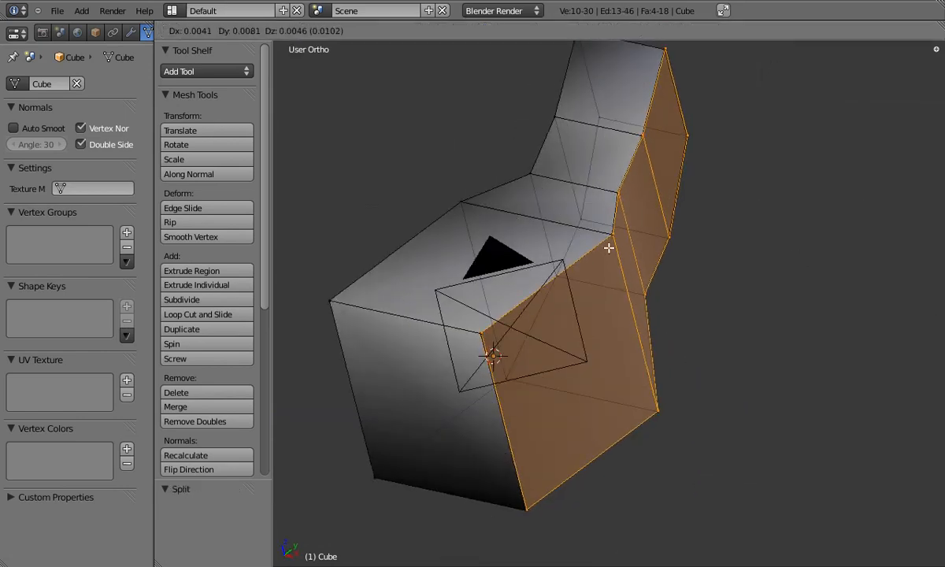
key(g)
right_click(697, 254)
key(a)
middle_drag(570, 218, 433, 358)
key(Tab)
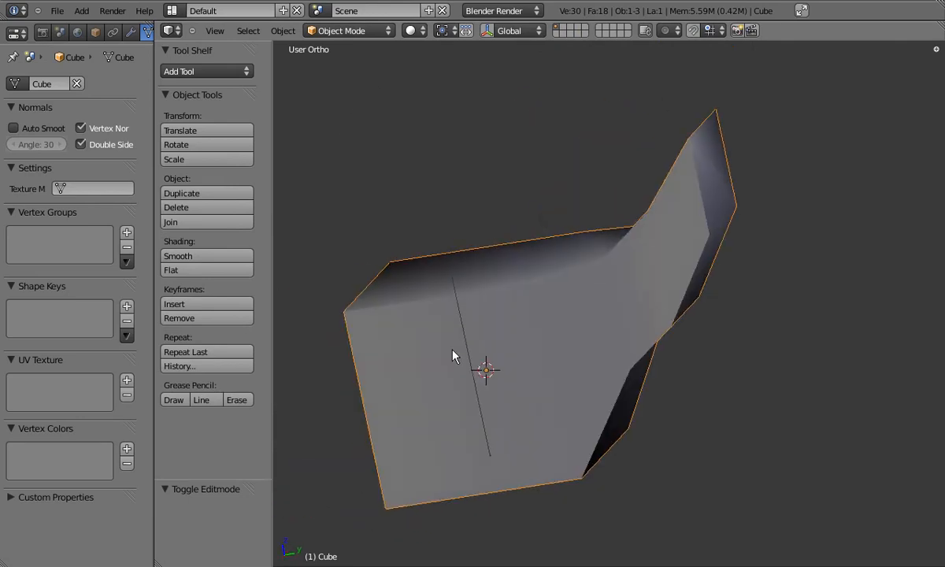
middle_drag(534, 317, 562, 325)
middle_drag(542, 266, 555, 274)
- In the top view, box-select the vertices along the mesh's opposite long side and split those faces off as well
key(KP_7)
key(Tab)
key(a)
key(b)
key(Escape)
key(a)
key(b)
drag(368, 76, 503, 560)
key(y)
right_click(582, 288)
- Split off the face at the arm's tip and the face at the opposite end of the block
middle_drag(581, 288, 518, 332)
key(KP_7)
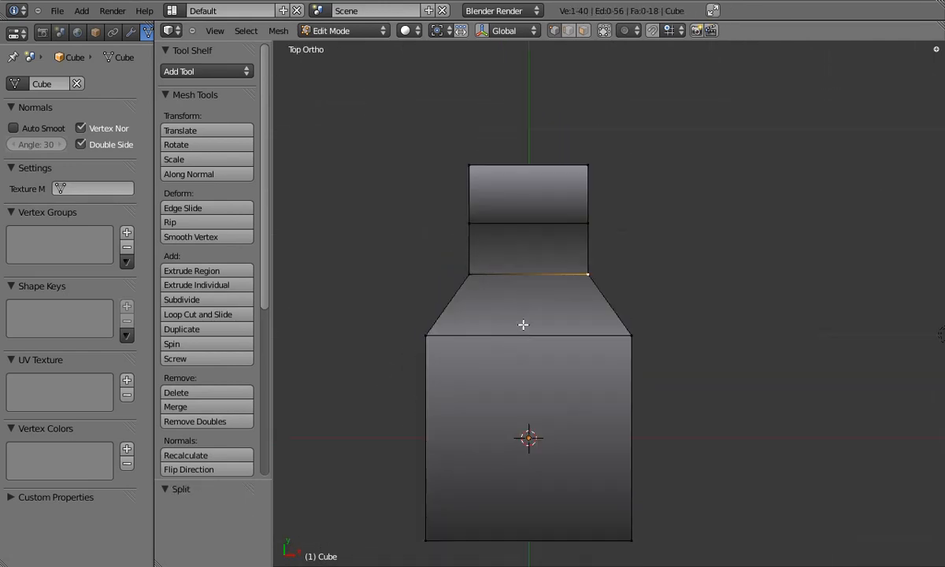
key(a)
drag(400, 126, 633, 187)
middle_drag(633, 189, 586, 253)
key(KP_7)
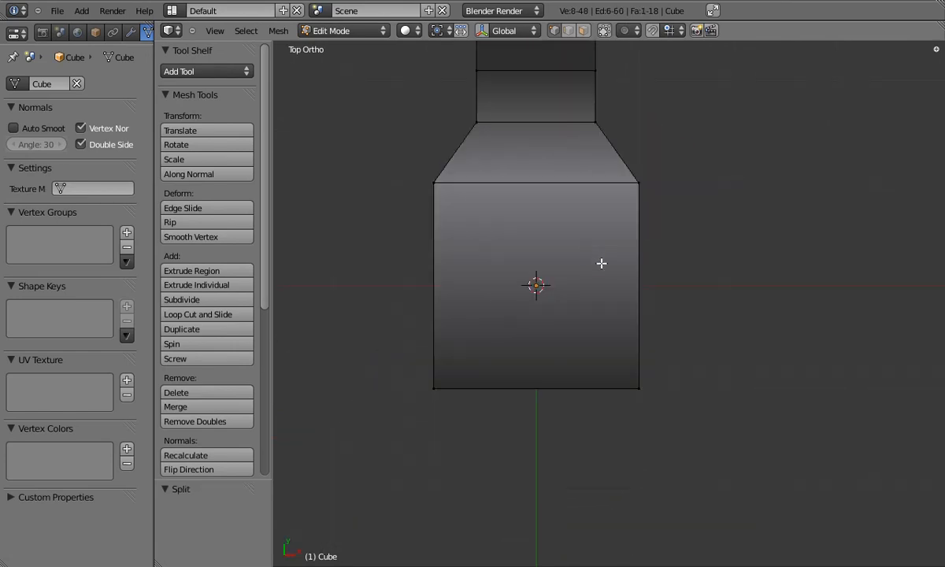
key(a)
key(b)
drag(399, 344, 718, 402)
- Return to Object Mode and examine the hard edges around the split faces from several angles and distances
key(Tab)
middle_drag(593, 298, 591, 351)
key(a)
scroll(495, 242, up, 5)
scroll(495, 241, down, 6)
middle_drag(653, 354, 584, 370)
scroll(682, 319, up, 4)
scroll(677, 326, down, 5)
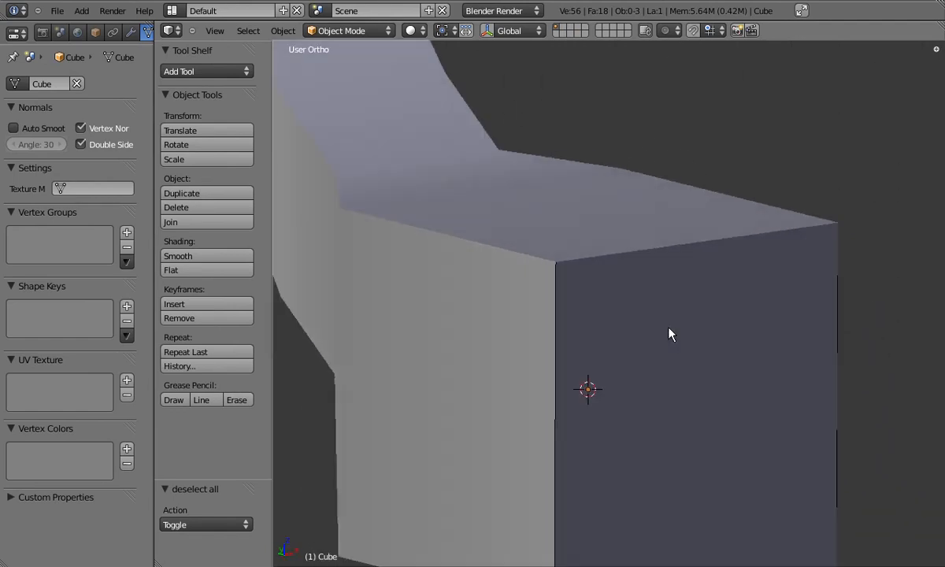
middle_drag(633, 333, 593, 326)
right_click(628, 336)
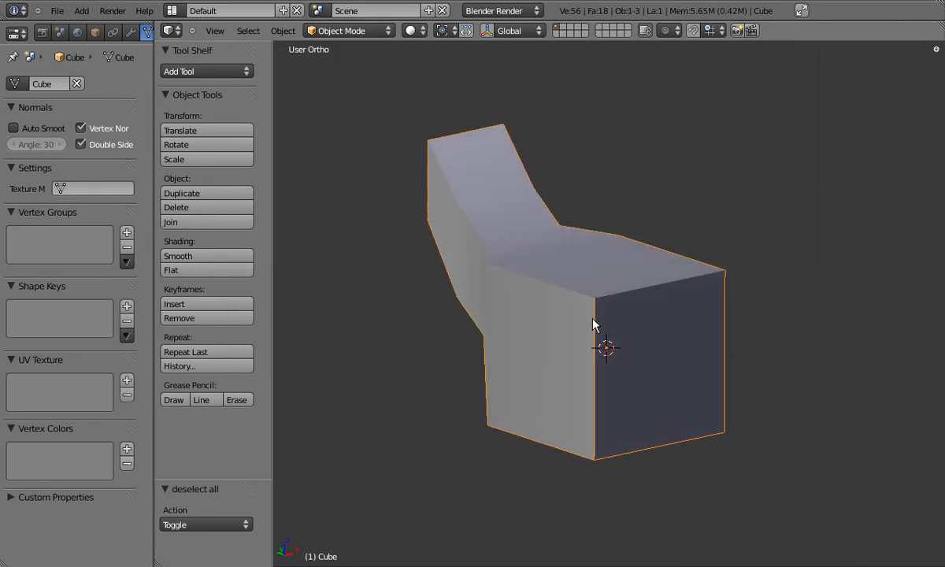
- Merge the split vertices of the whole mesh with Remove Doubles and view the result in Object Mode
key(Tab)
key(a)
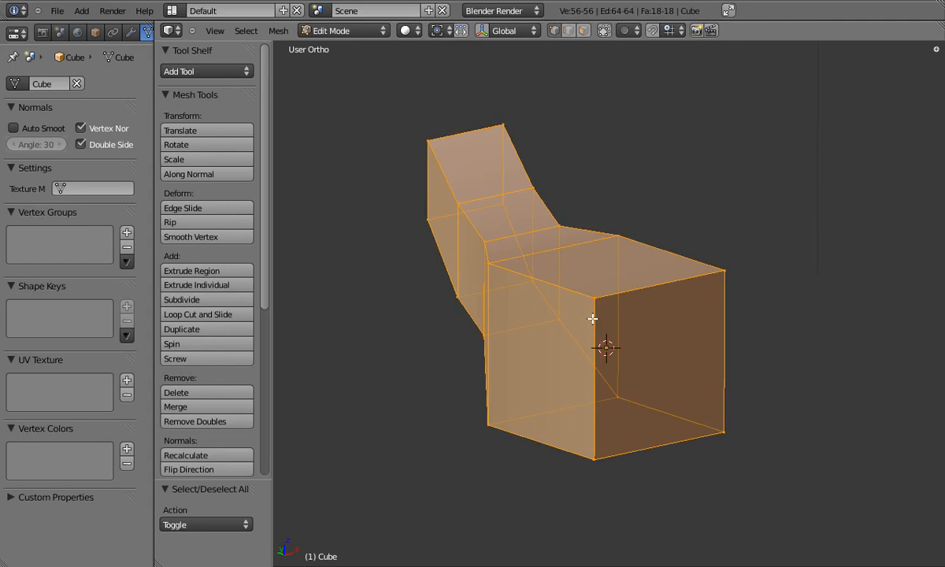
key(w)
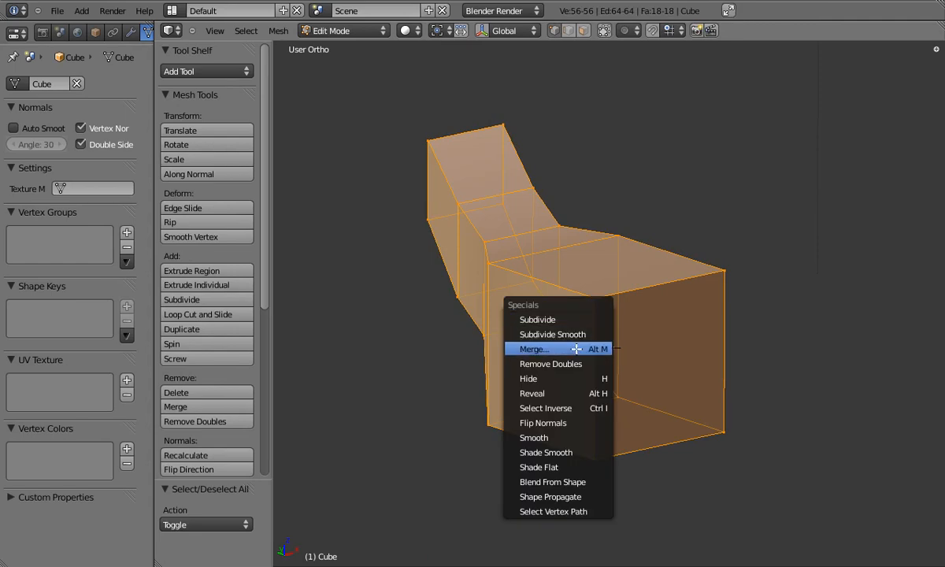
click(555, 364)
key(Tab)
middle_drag(654, 360, 603, 382)
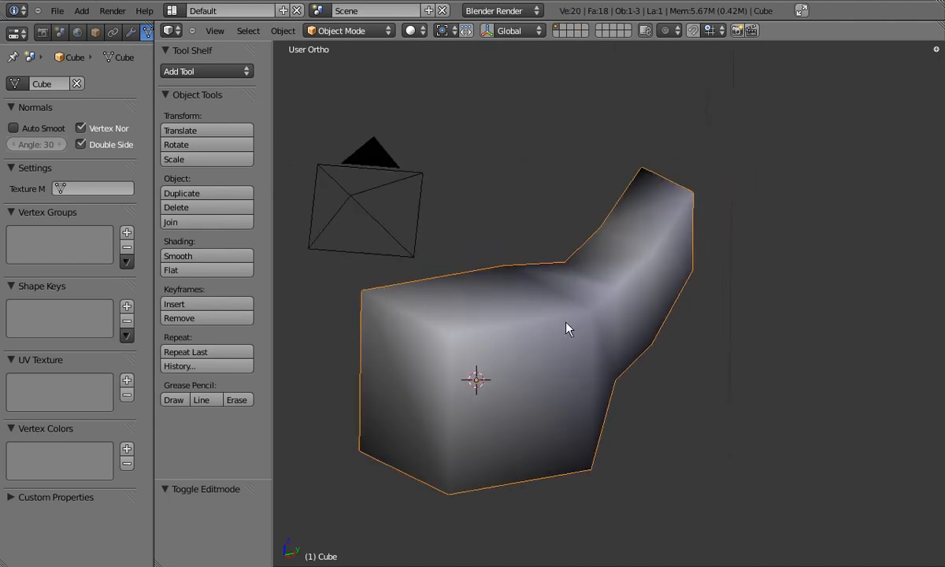
- Hide the tool shelf, widen the properties area and add an Edge Split modifier to the smooth-shaded block
key(t)
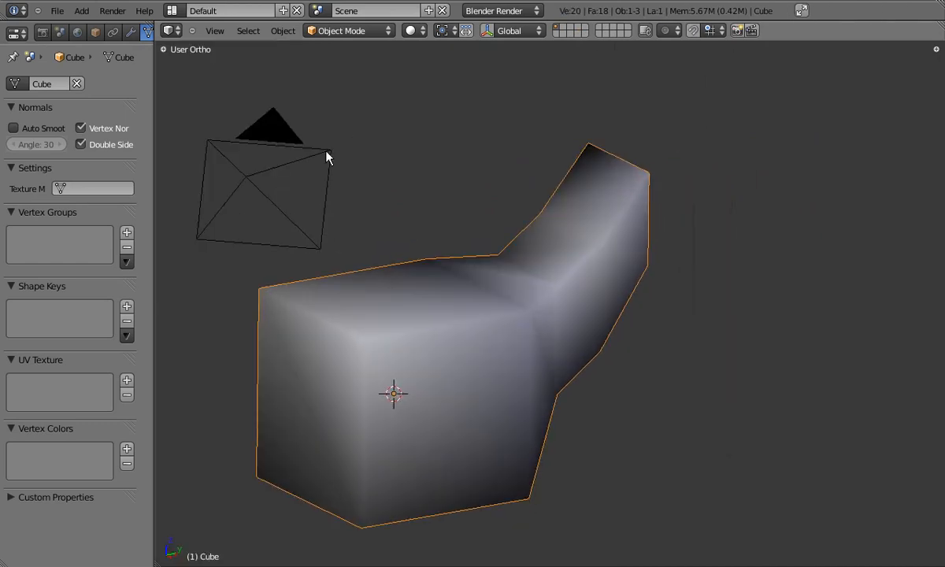
drag(153, 129, 220, 129)
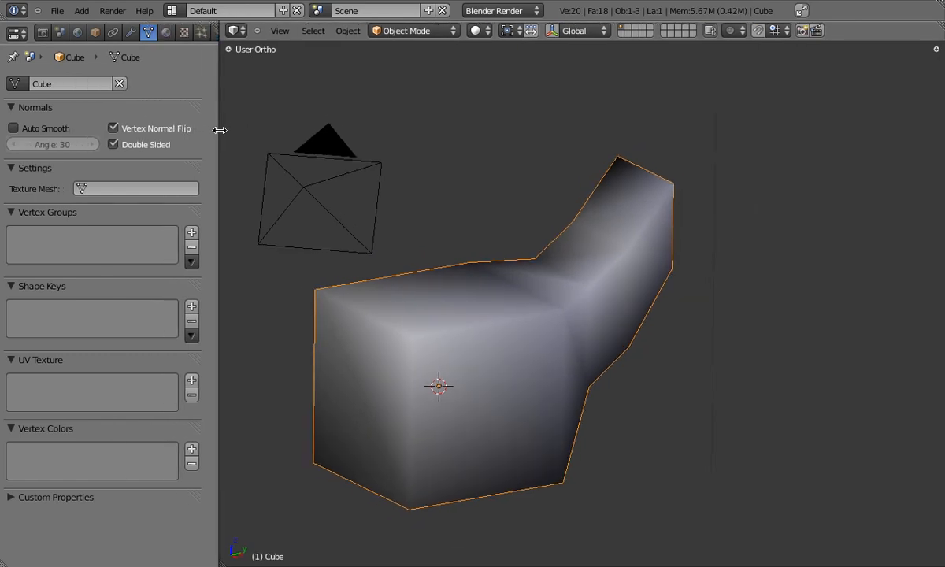
click(130, 32)
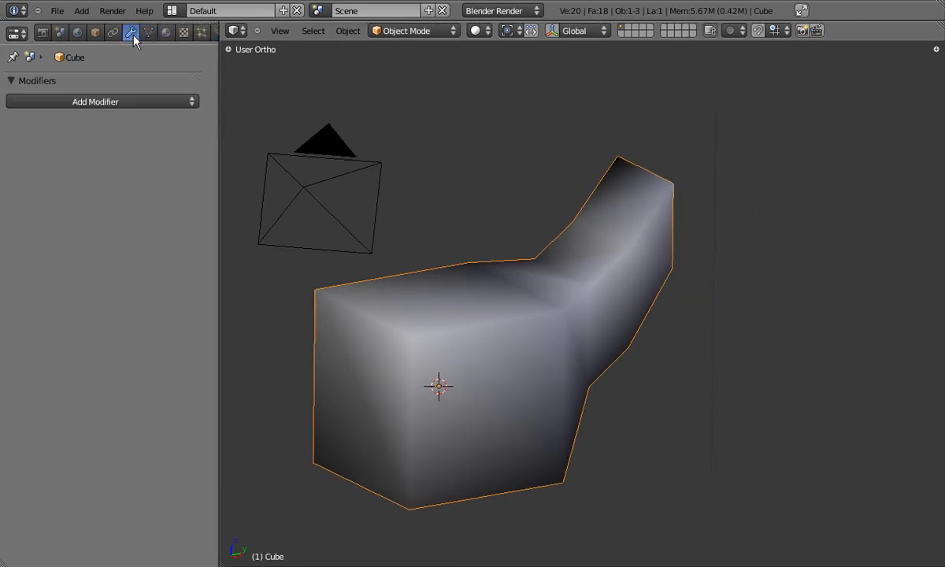
click(110, 102)
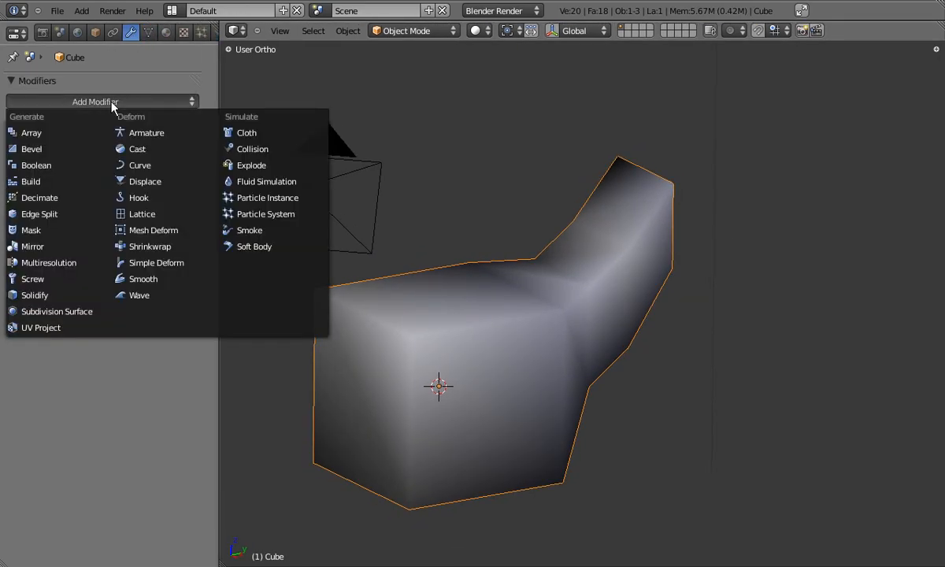
click(44, 213)
middle_drag(440, 323, 566, 250)
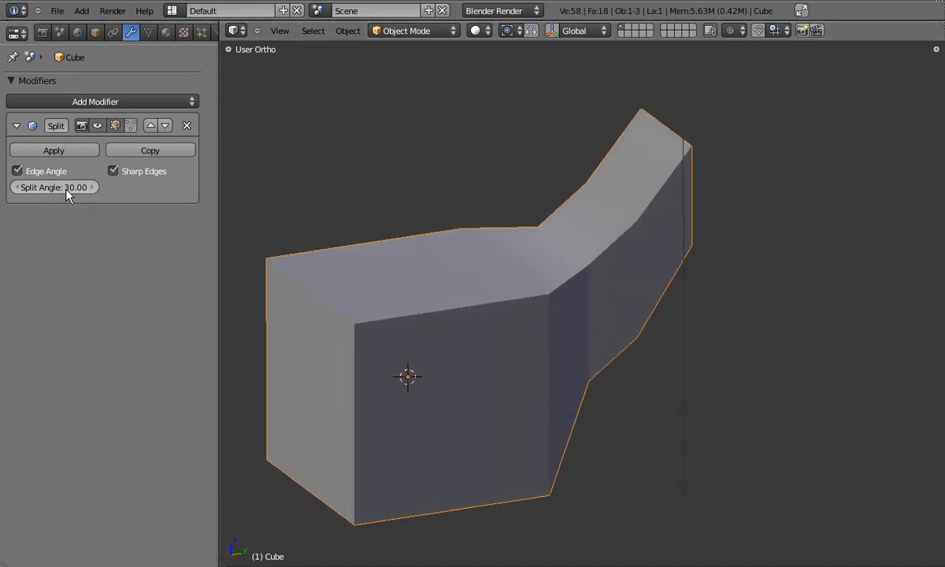
- Set the Edge Split modifier's split angle to 60 and inspect the shading from other angles
click(66, 191)
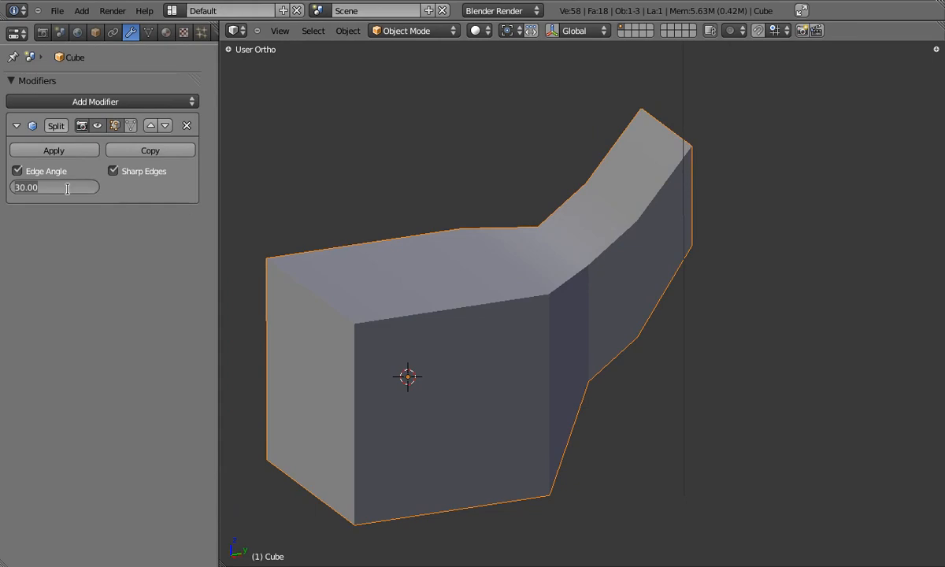
text(60)
key(Return)
mouse_move(390, 244)
middle_down()
mouse_move(463, 338)
mouse_move(561, 330)
middle_up()
middle_drag(488, 344, 531, 307)
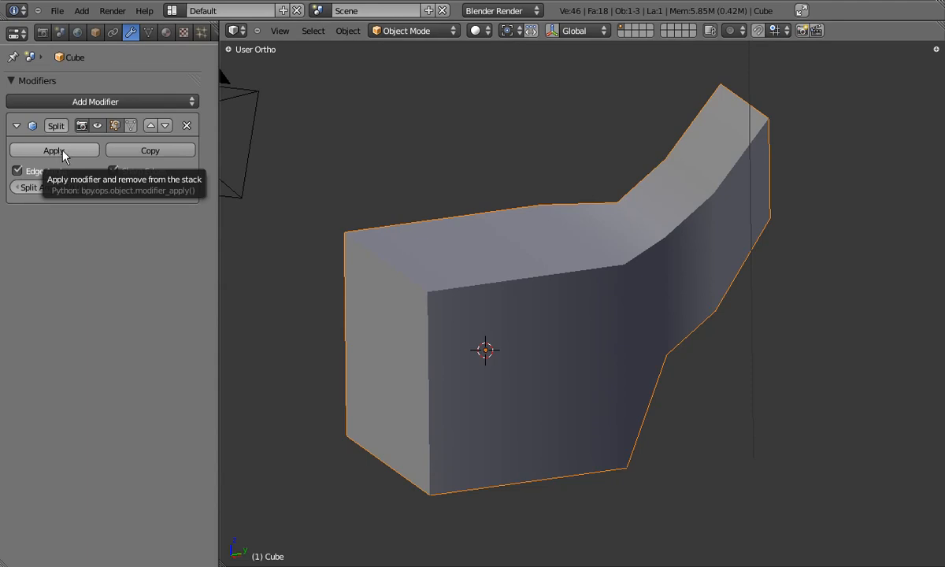
middle_drag(541, 265, 599, 272)
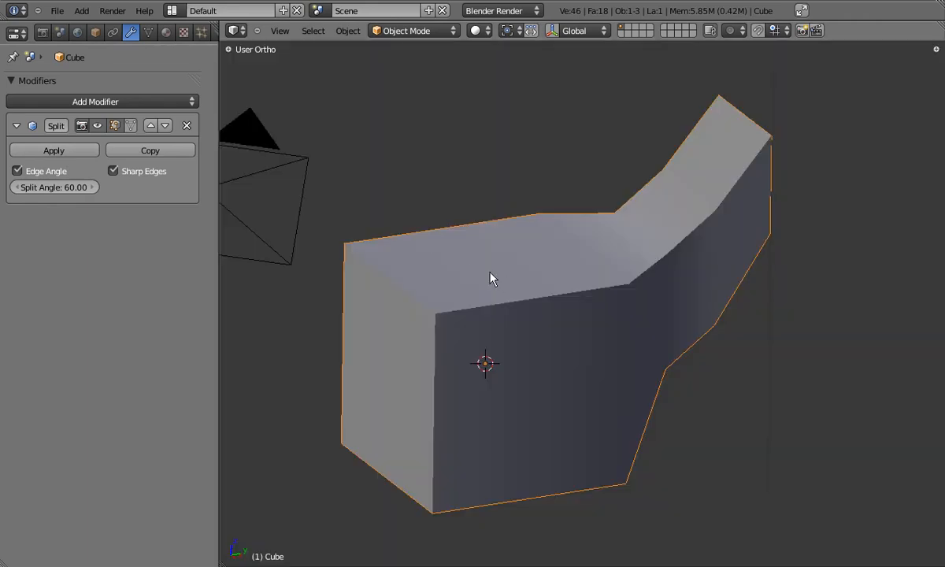
- Select the lamp and toggle textured shading on and off to compare the lighting on the split block
scroll(534, 287, down, 5)
scroll(622, 161, up, 3)
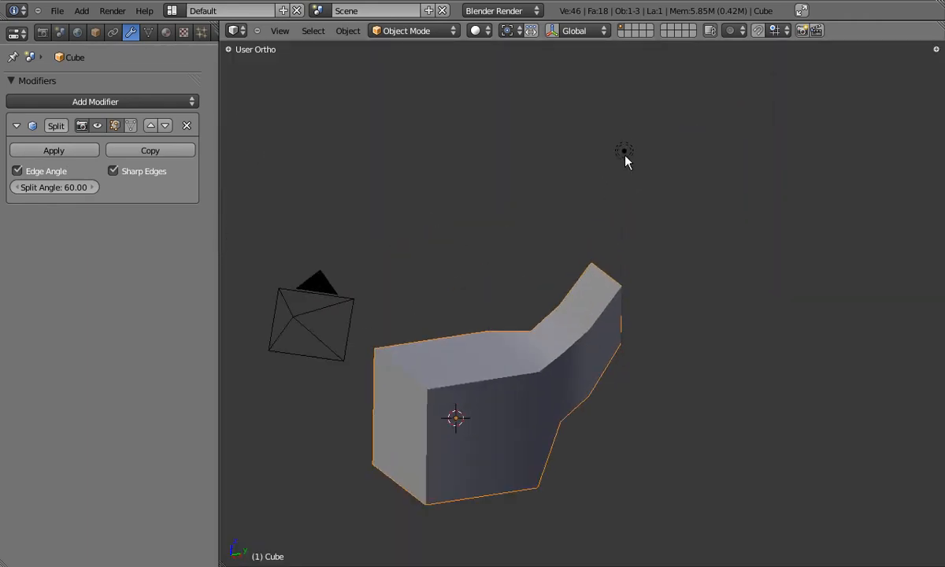
right_click(624, 151)
key(alt+z)
mouse_move(558, 348)
middle_down()
mouse_move(584, 323)
mouse_move(576, 332)
mouse_move(575, 313)
middle_up()
key(alt+z)
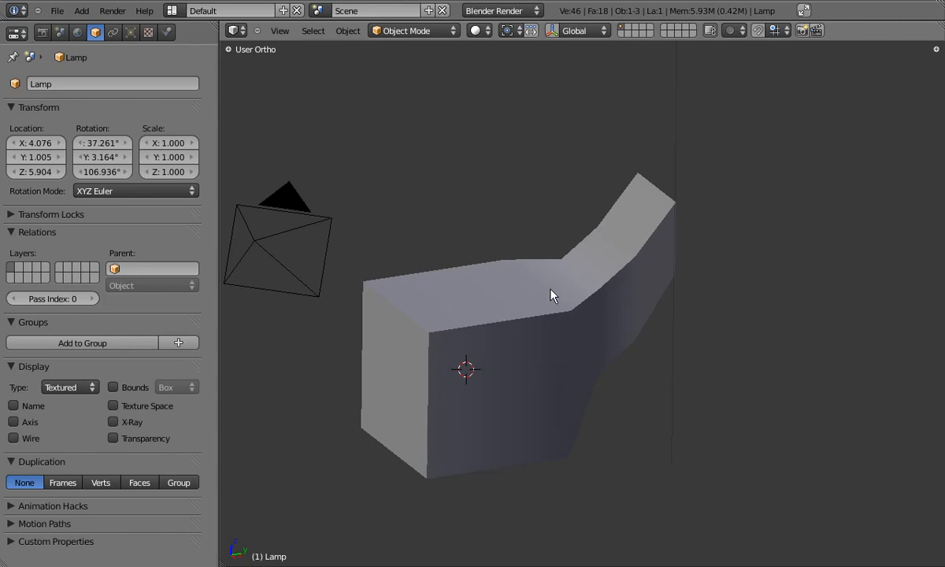
right_click(552, 293)
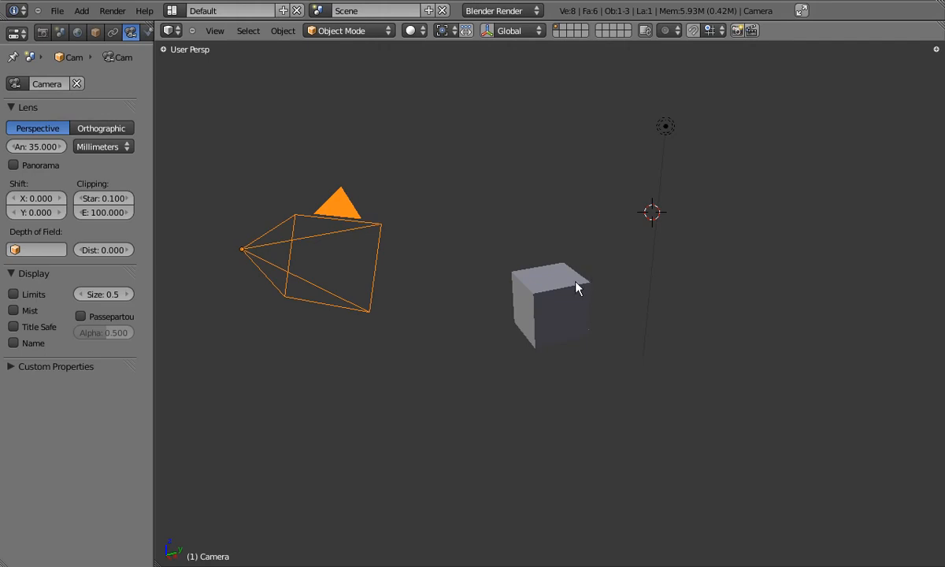
- Make a linked duplicate of the cube and place it between the camera and the lamp, above the original
right_click(575, 282)
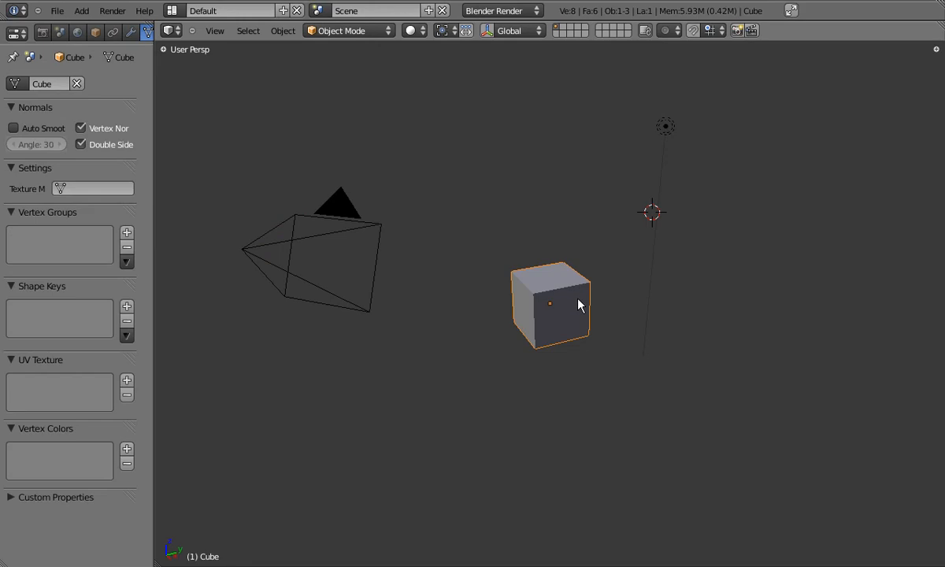
key(shift+d)
click(483, 178)
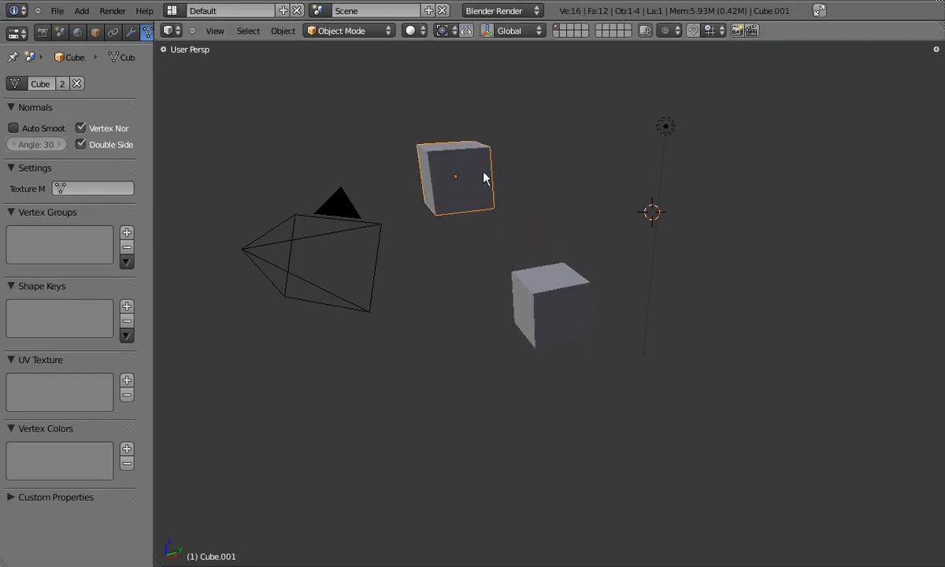
- Try moving the duplicate's whole mesh and a single corner vertex in Edit Mode, then return to Object Mode
key(Tab)
key(a)
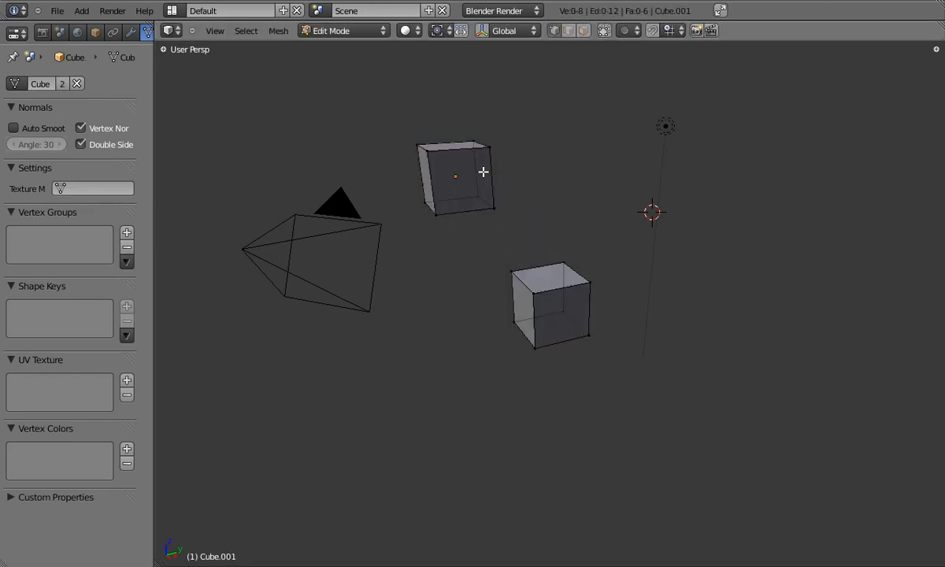
key(a)
key(g)
right_click(508, 169)
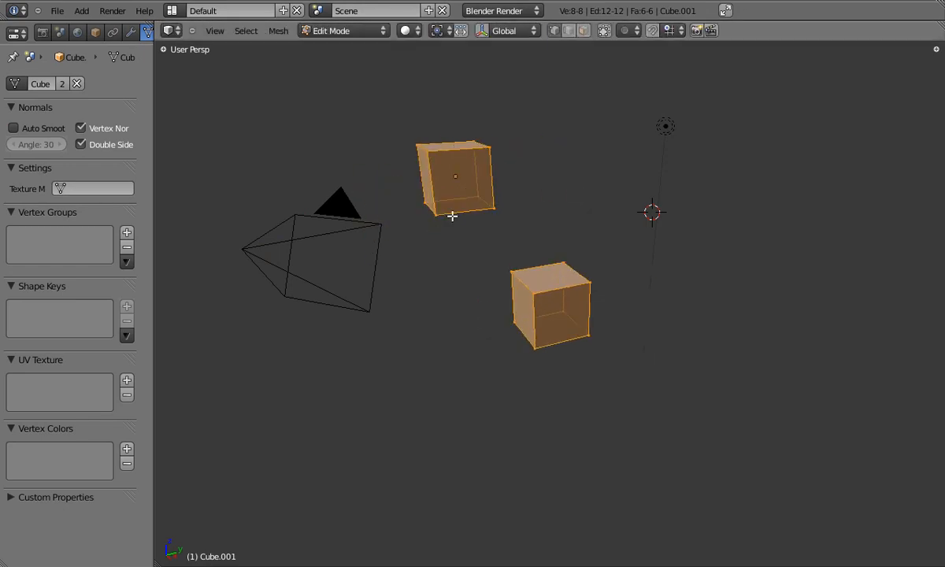
right_click(514, 145)
key(g)
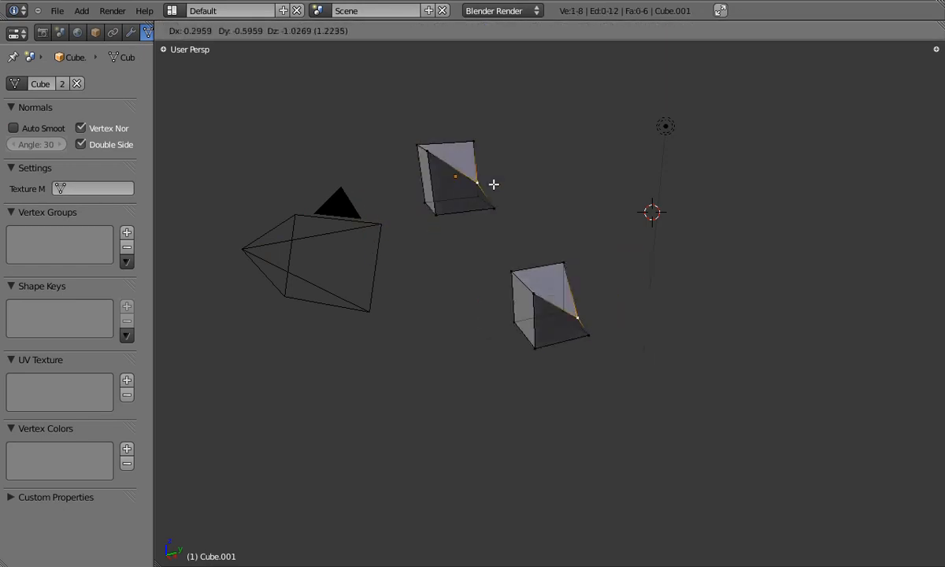
right_click(504, 182)
key(g)
right_click(602, 110)
key(Tab)
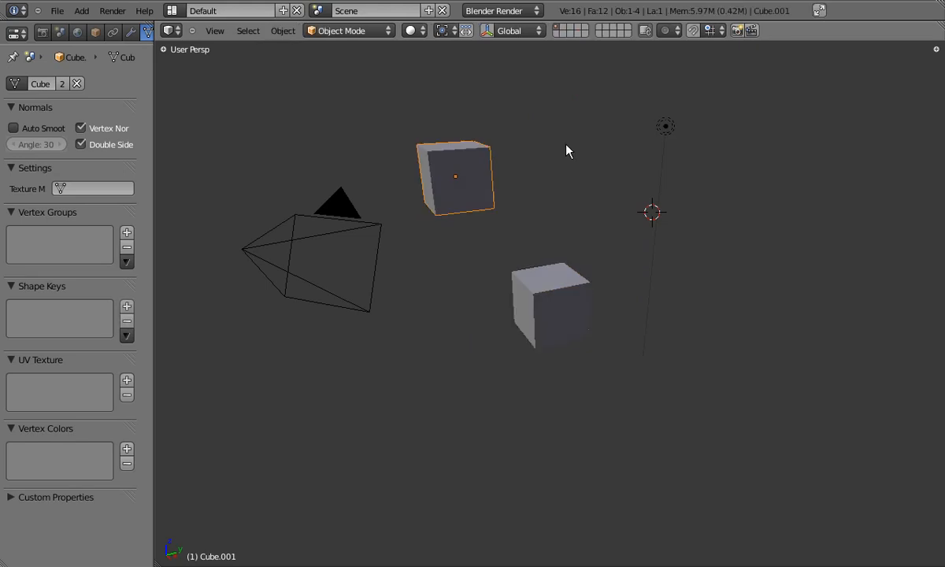
- Create four more linked duplicates of the cube and spread them around the original
key(shift+d)
click(616, 164)
key(shift+d)
click(751, 257)
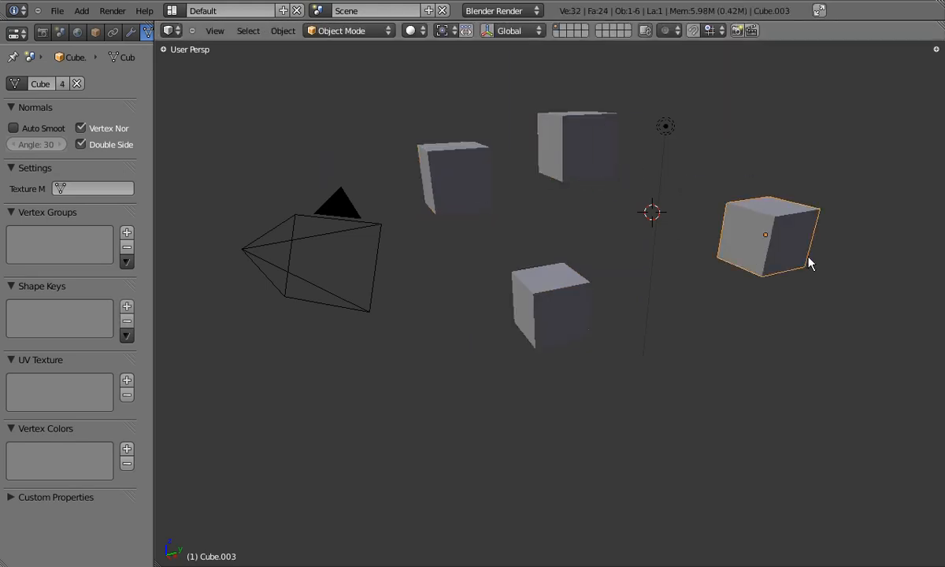
key(shift+d)
click(679, 481)
key(shift+d)
click(381, 480)
- In Edit Mode, pull a top corner vertex of the newest duplicate outward and move it back
key(Tab)
key(g)
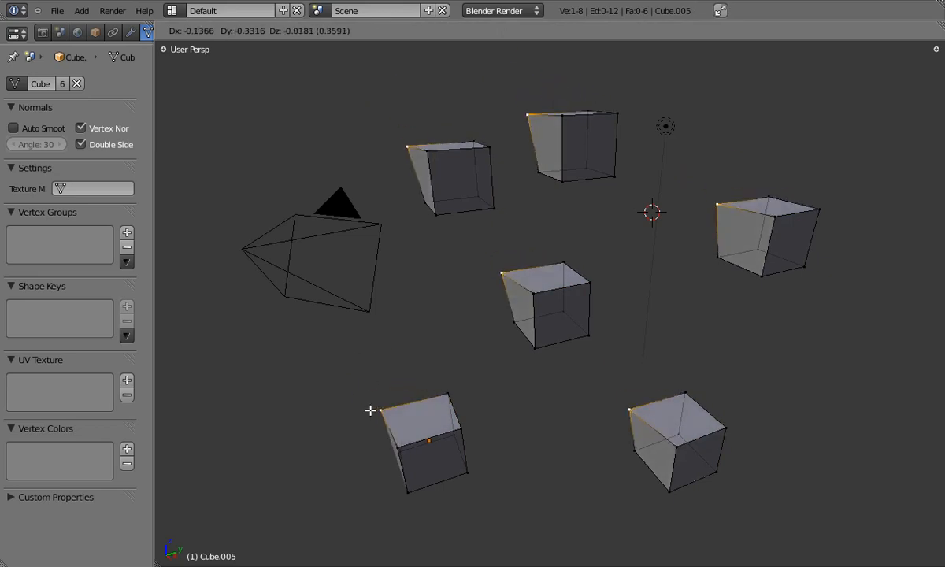
click(376, 403)
key(g)
click(385, 407)
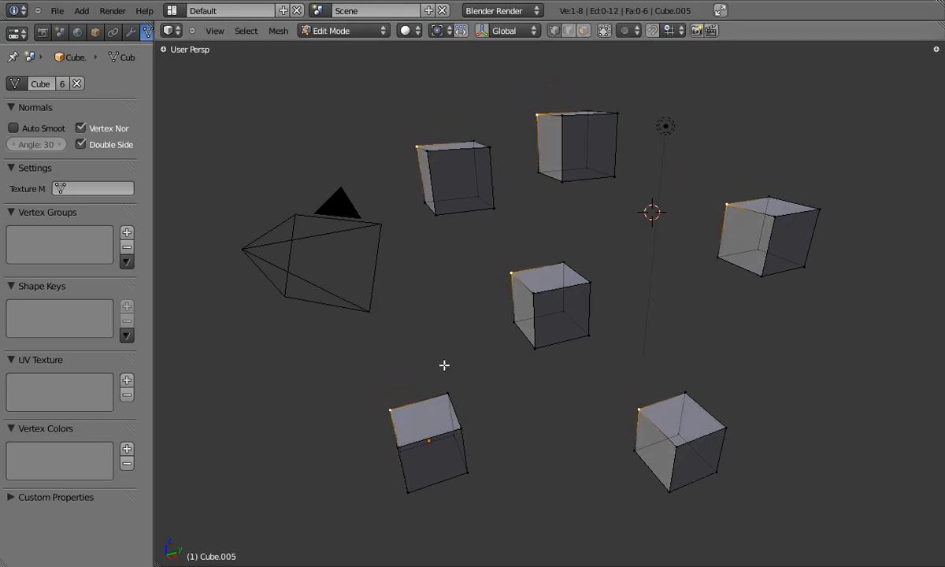
- Try a trackball rotation of the newest duplicate in Object Mode
key(Tab)
key(r)
key(r)
click(453, 420)
- Try moving different corner vertices of the newest duplicate in Edit Mode and return to Object Mode
key(Tab)
key(g)
right_click(416, 387)
right_click(454, 396)
key(g)
right_click(466, 367)
key(g)
right_click(473, 365)
key(Tab)
key(Tab)
right_click(467, 416)
key(g)
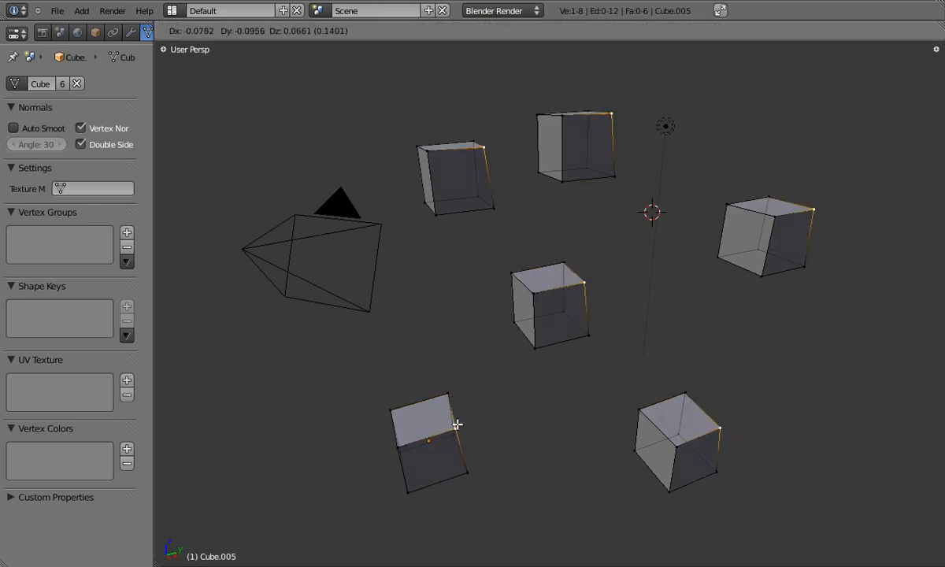
right_click(465, 433)
key(Tab)
- Select the linked cubes one after another, then select only the first duplicate near the camera
right_click(549, 305)
shift+right_click(575, 145)
shift+right_click(756, 232)
shift+right_click(678, 440)
shift+right_click(429, 441)
shift+right_click(458, 175)
right_click(455, 173)
- Move the back top corner vertex of the first duplicate slightly in Edit Mode to reshape all linked cubes
key(Tab)
right_click(478, 148)
key(g)
click(474, 142)
key(g)
click(470, 127)
key(g)
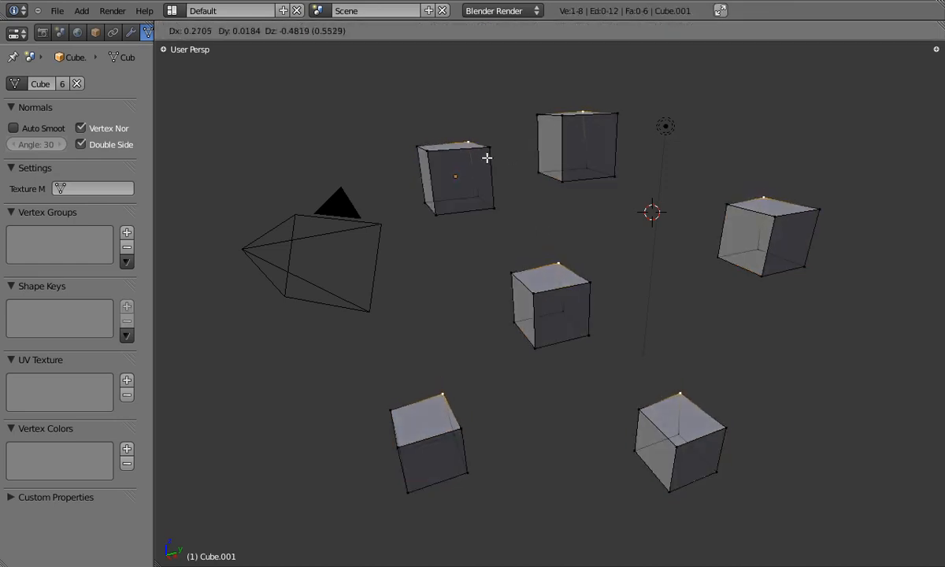
click(487, 157)
- Transform only the first duplicate in Object Mode by scaling and rotating it
key(Tab)
key(s)
click(472, 165)
key(r)
click(517, 199)
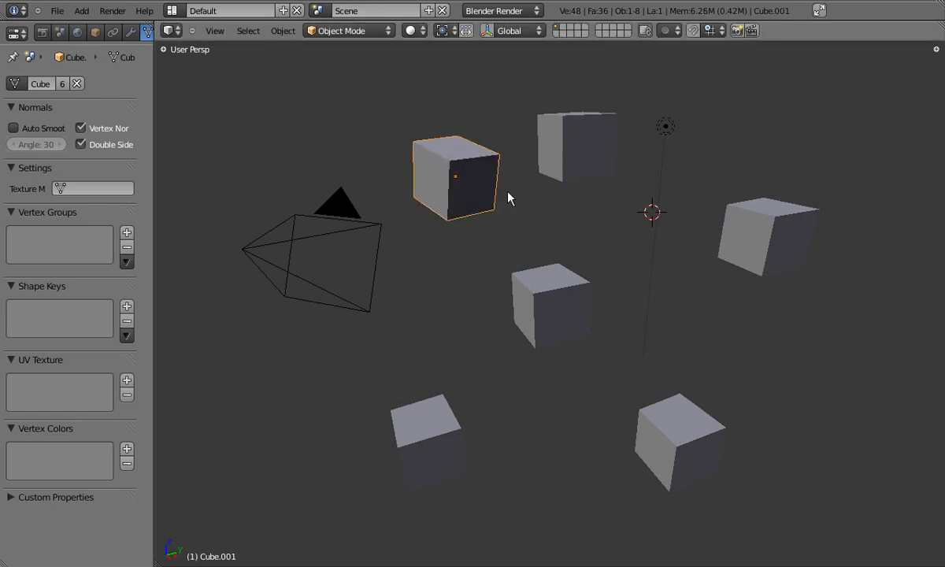
key(r)
click(517, 203)
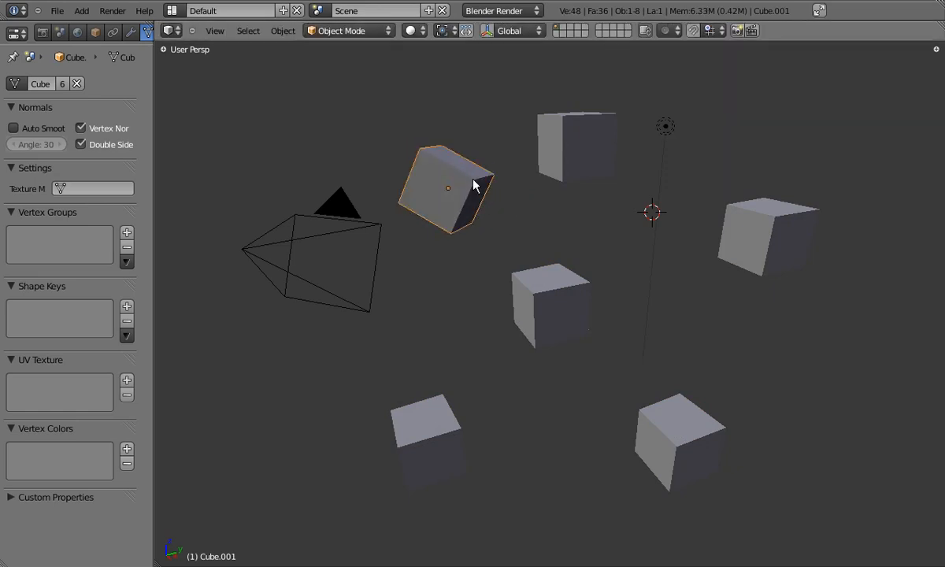
key(r)
click(394, 151)
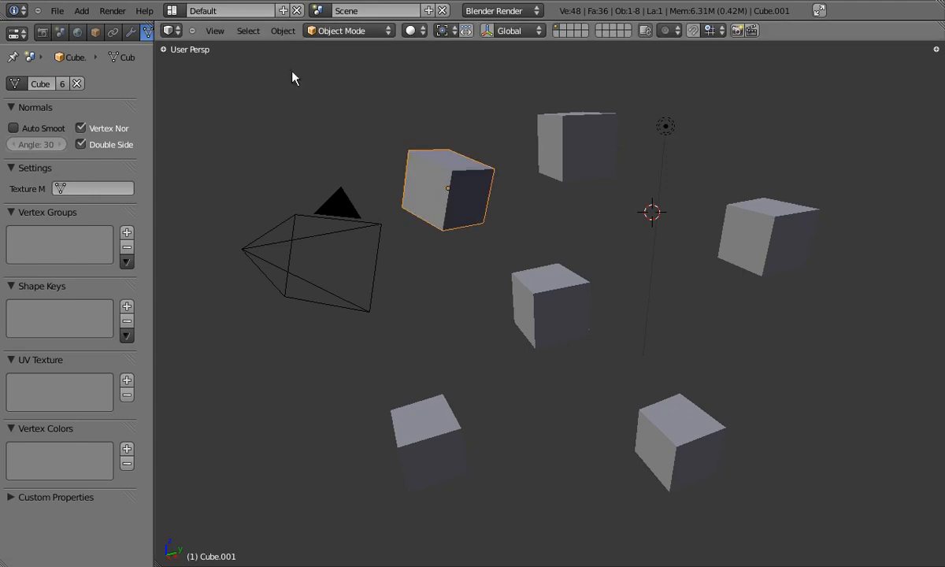
- Make the selected duplicate a single user with Object & ObData for Selected Objects
click(282, 32)
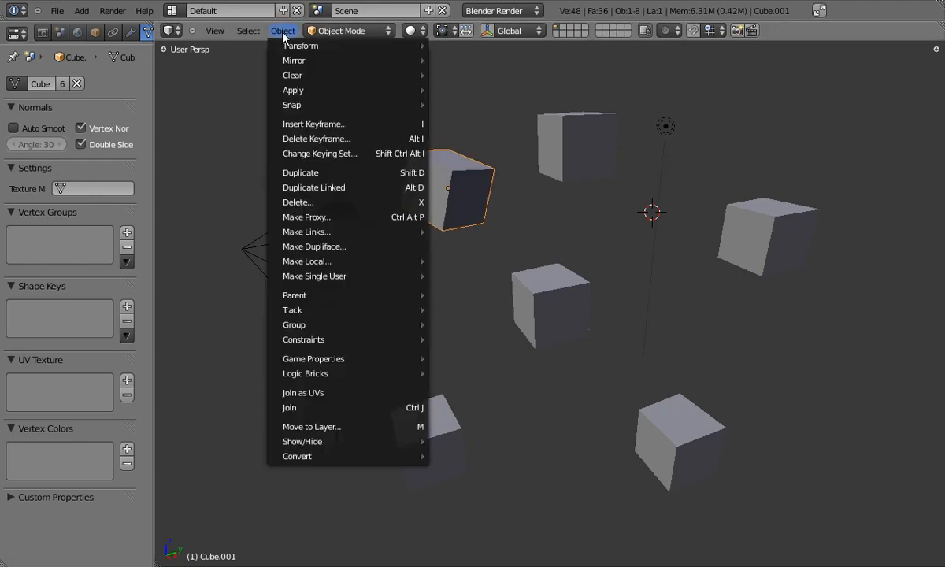
mouse_move(290, 62)
mouse_move(352, 277)
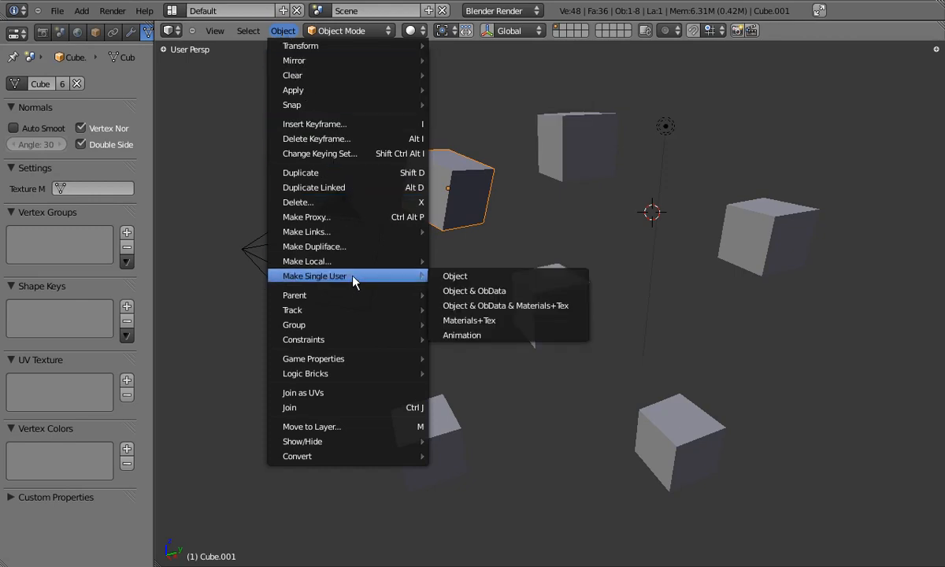
click(522, 291)
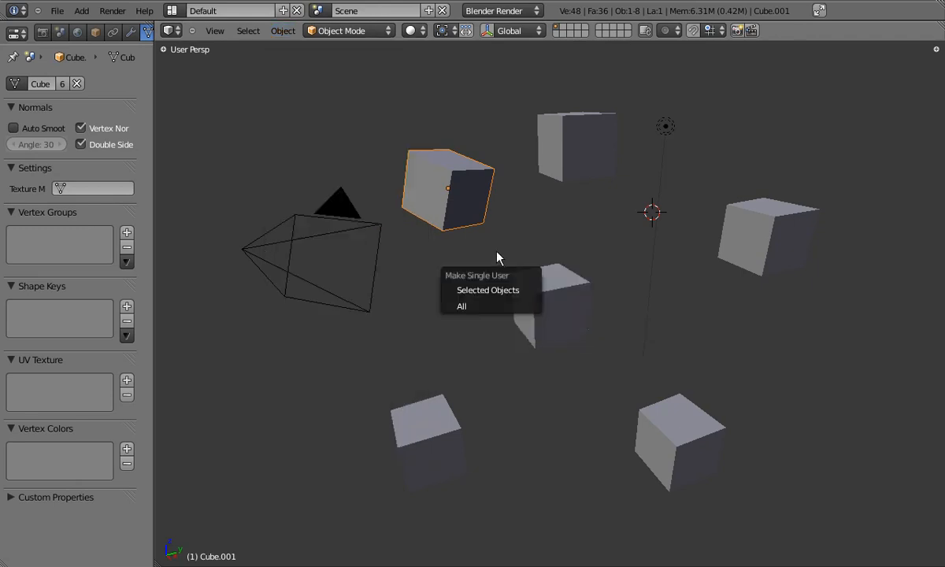
click(517, 293)
- Try moving several corner vertices of the single-user cube in Edit Mode to test its independence from the others
key(Tab)
key(g)
right_click(452, 101)
right_click(396, 133)
key(g)
right_click(402, 133)
right_click(426, 154)
right_drag(463, 192, 457, 211)
right_click(458, 212)
right_drag(507, 183, 503, 205)
right_click(502, 205)
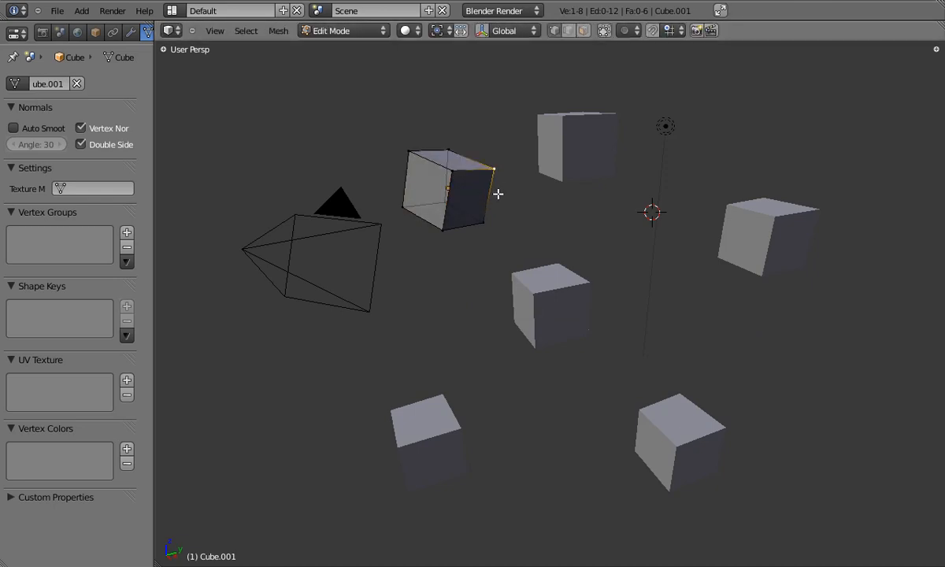
- Delete the single-user cube and the four remaining duplicates, keeping only the original cube
key(Tab)
key(x)
click(483, 185)
right_click(569, 174)
shift+right_click(755, 236)
shift+right_click(697, 429)
shift+right_click(437, 413)
key(x)
click(467, 407)
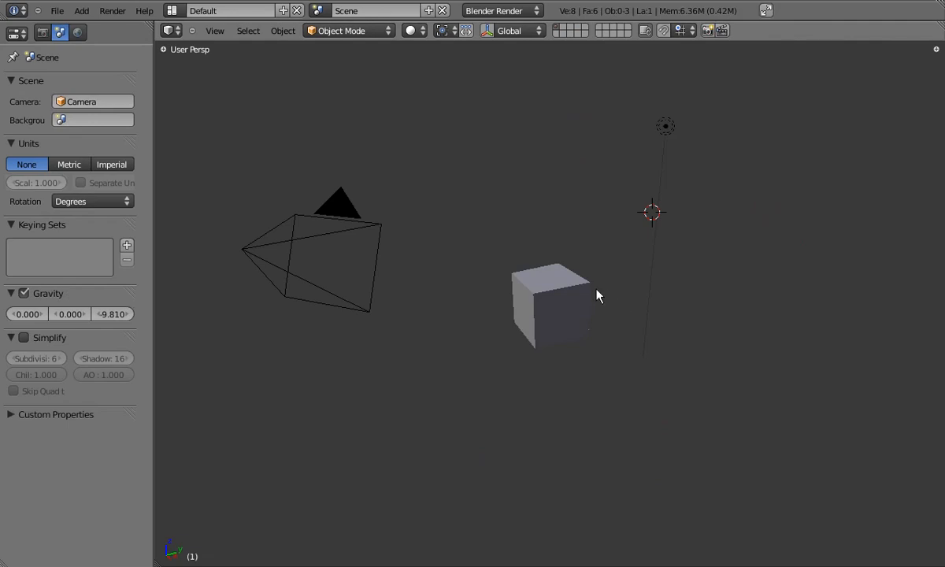
- Select the original cube and reposition the 3D cursor several times, ending in the empty space above it
right_click(575, 295)
click(470, 166)
click(601, 156)
click(446, 283)
click(462, 233)
click(513, 144)
- Try scaling and rotating the single selected cube around its own center
key(s)
key(Escape)
key(r)
key(Escape)
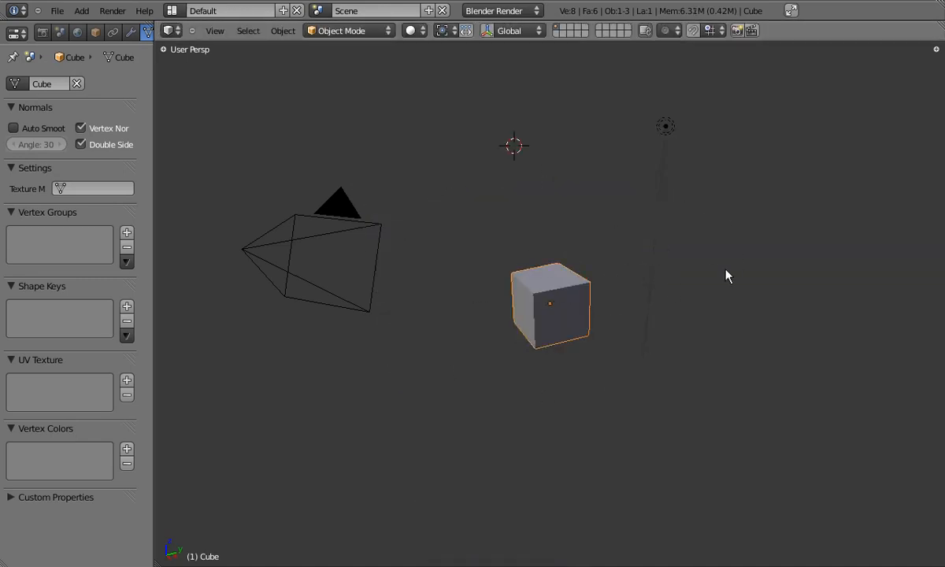
key(s)
key(Escape)
key(r)
key(r)
key(Escape)
- Add the camera to the selection and try scaling and rotating both objects around their common center
shift+right_click(374, 264)
key(s)
key(Escape)
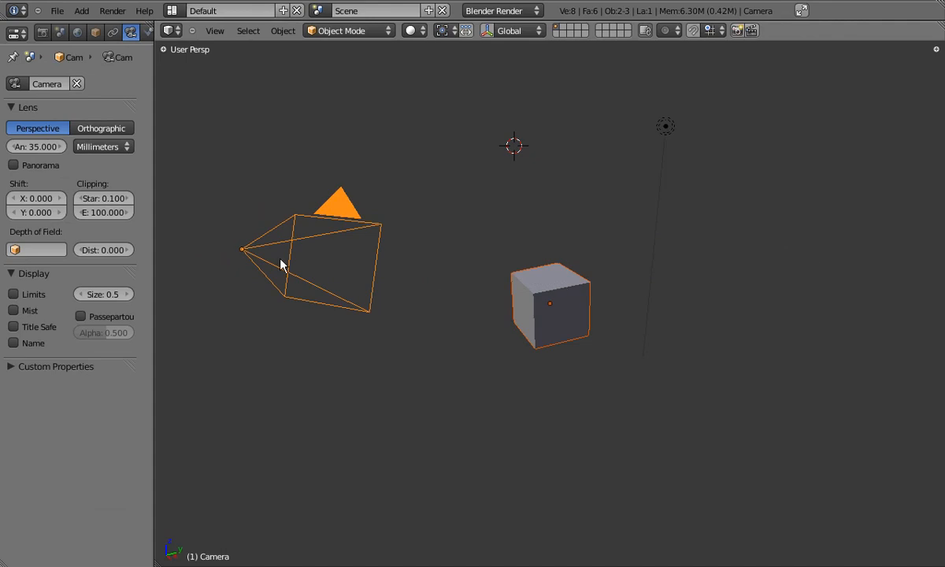
key(s)
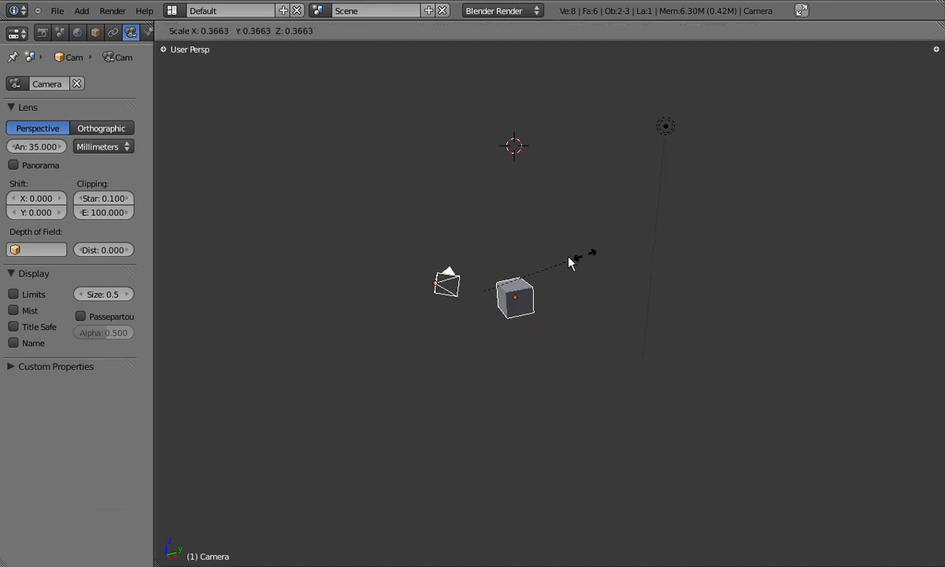
key(r)
key(Escape)
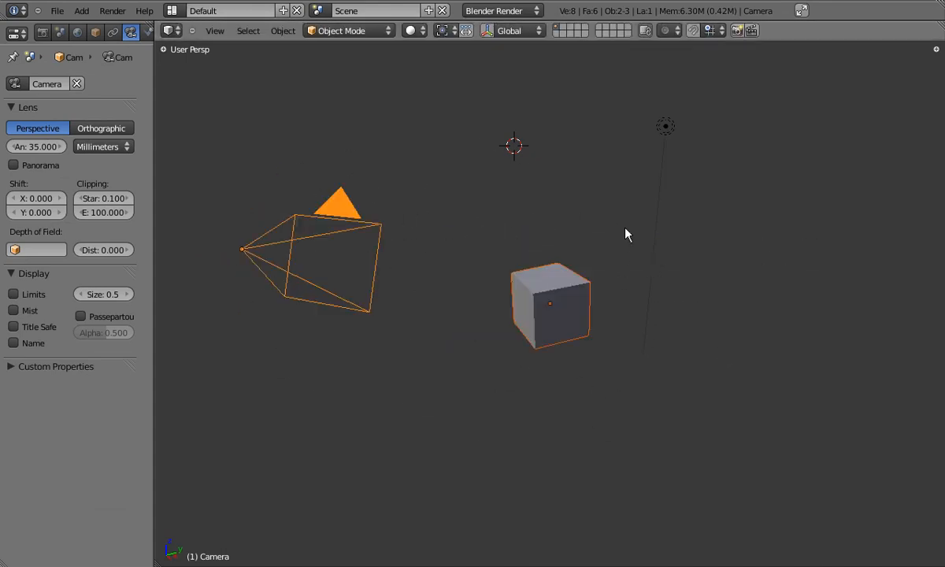
- Select only the cube and place the 3D cursor beside it, near the lamp's vertical line
right_click(579, 284)
click(656, 266)
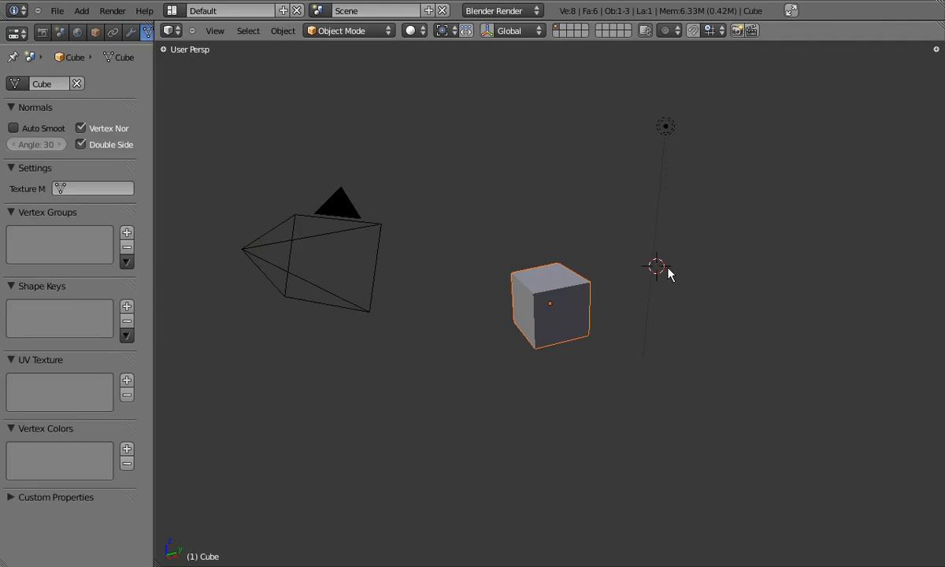
- Reposition the 3D cursor several times, ending in the empty space beyond the lamp's line, and set the pivot point to 3D Cursor
click(615, 196)
click(474, 243)
click(449, 182)
click(606, 189)
click(745, 214)
click(440, 31)
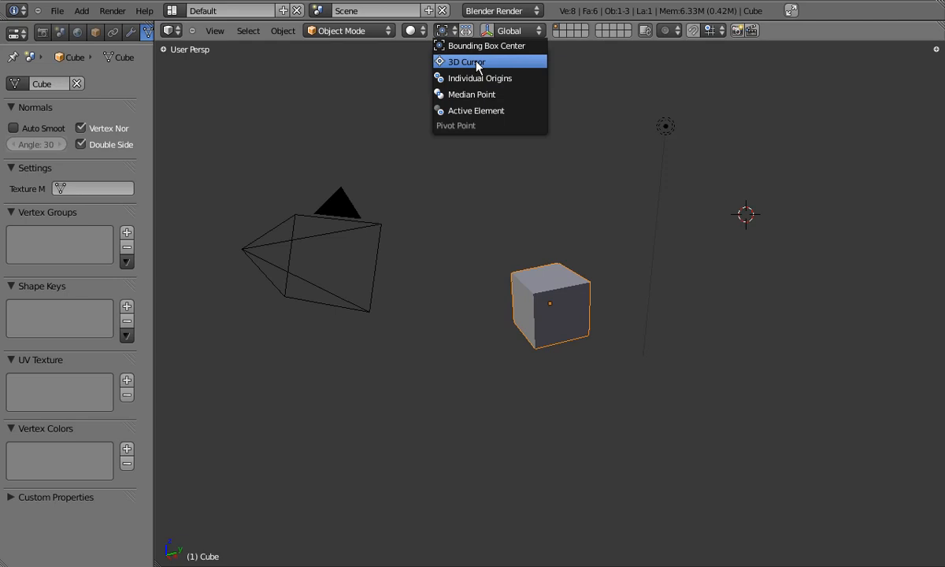
click(476, 63)
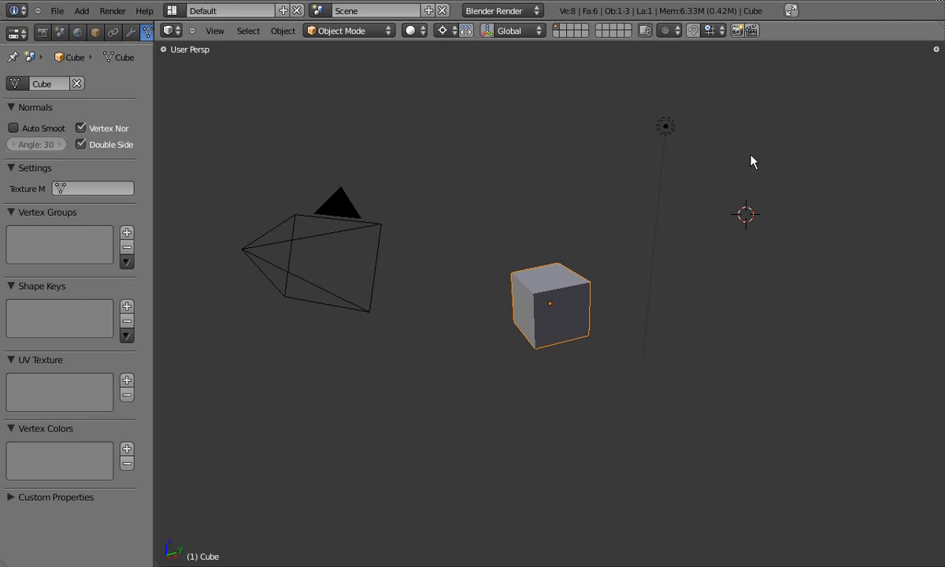
- Try rotating and scaling the cube around the 3D cursor
key(r)
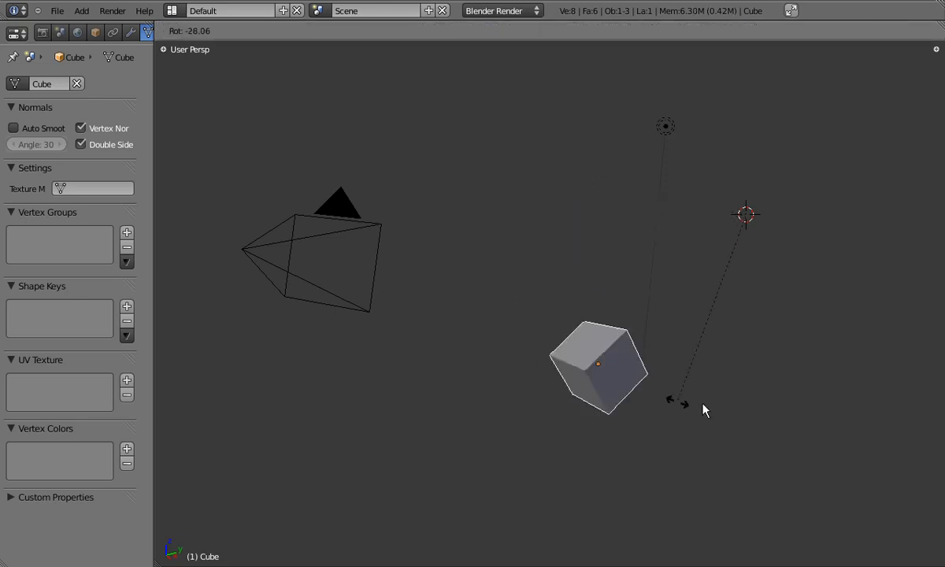
click(622, 327)
key(r)
click(520, 317)
key(s)
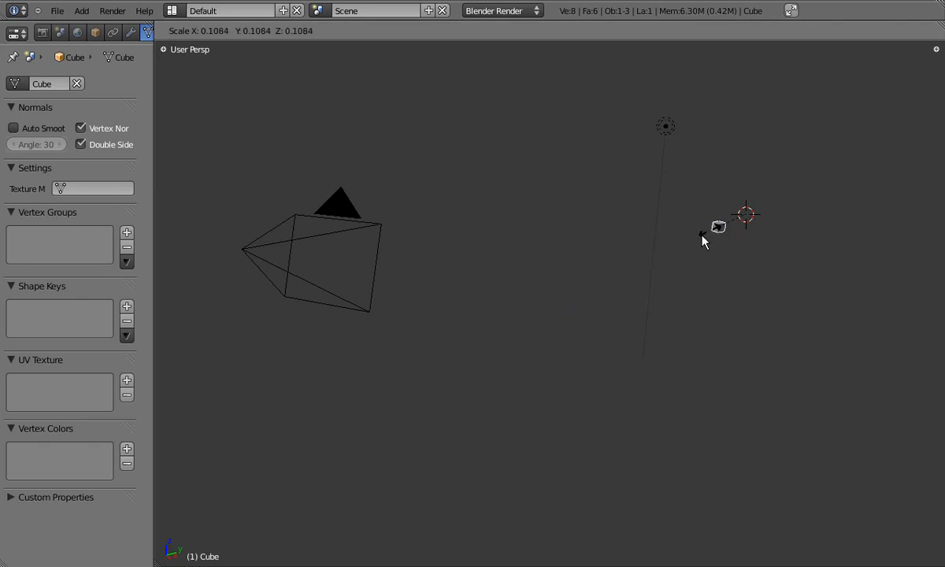
click(432, 302)
- Move the 3D cursor to the empty space above, between camera and cube, and try rotating the cube around it
key(r)
right_click(488, 269)
click(447, 152)
key(r)
right_click(645, 311)
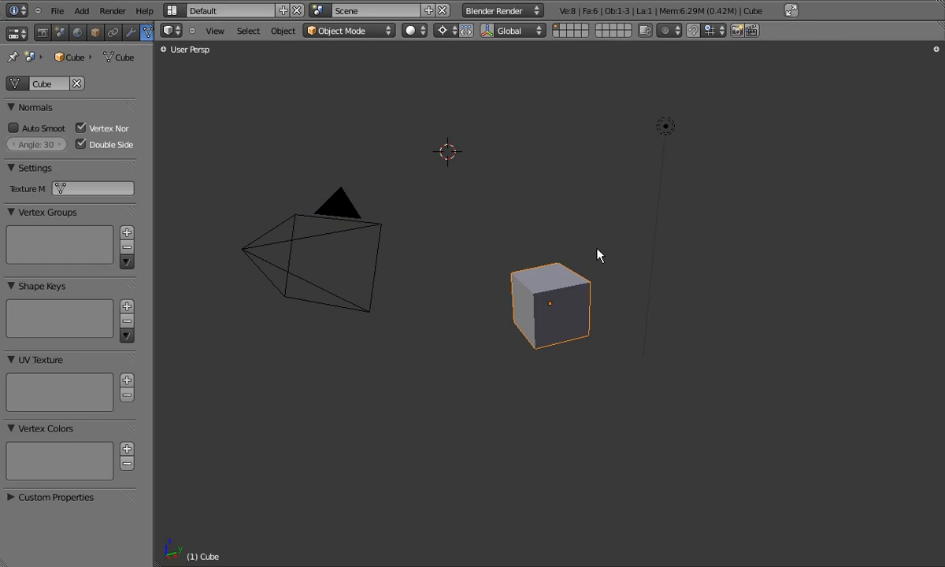
- Duplicate the cube in place and try scaling the copy around the 3D cursor
key(shift+d)
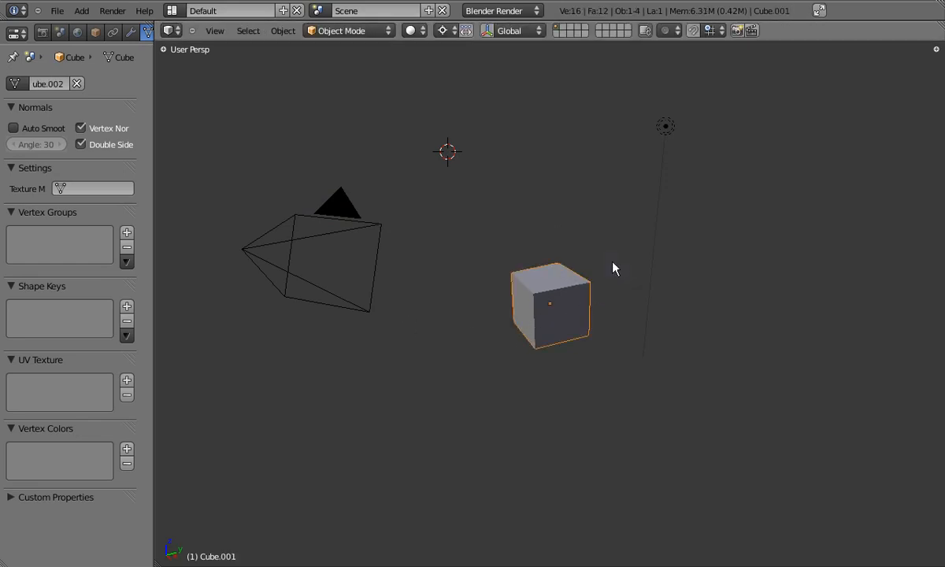
right_click(370, 346)
key(s)
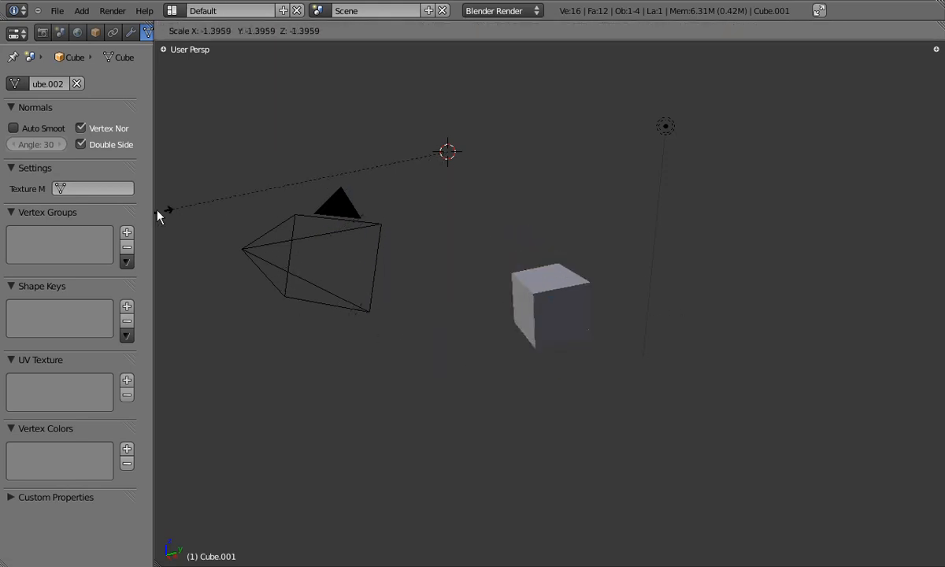
right_click(262, 214)
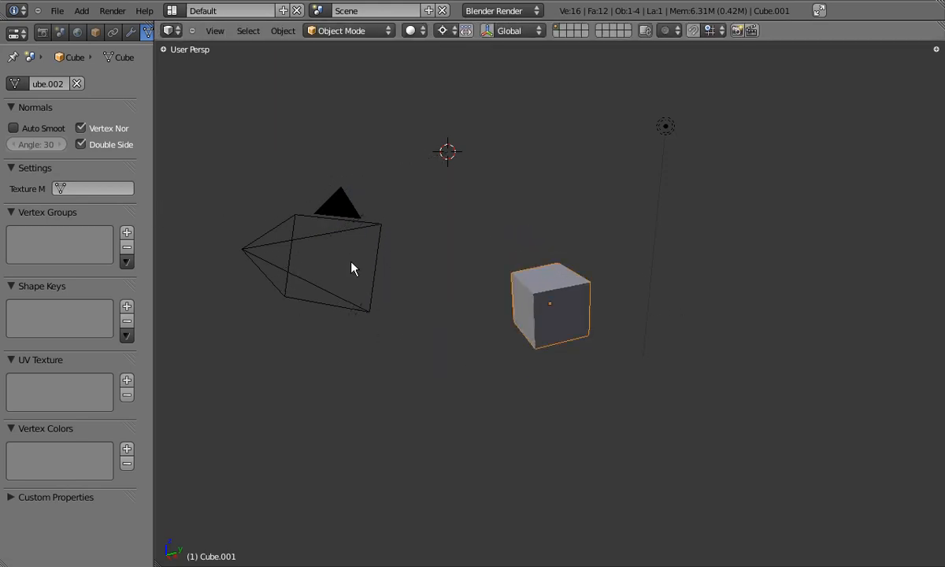
key(s)
right_click(642, 87)
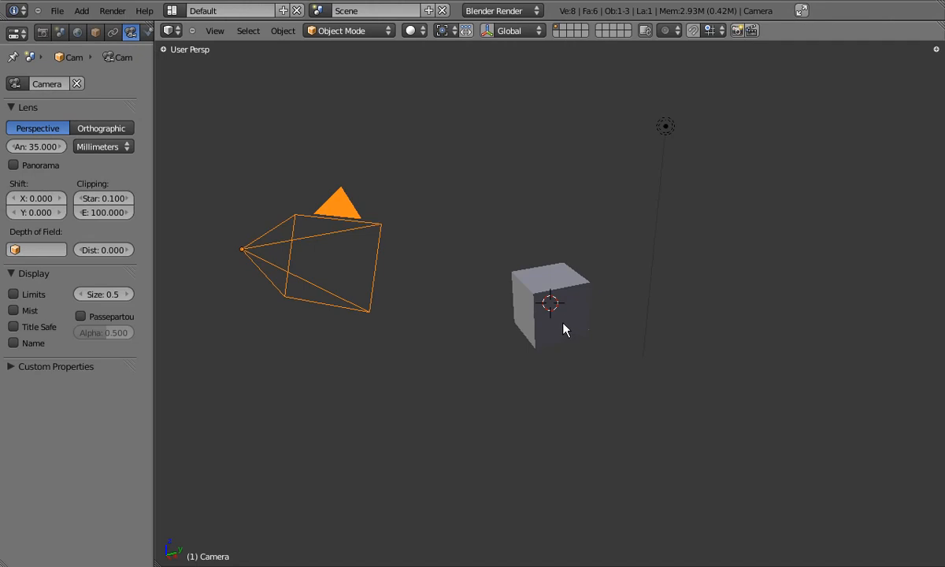
- Duplicate the cube in place and move the copy to the second layer
scroll(556, 315, up, 8)
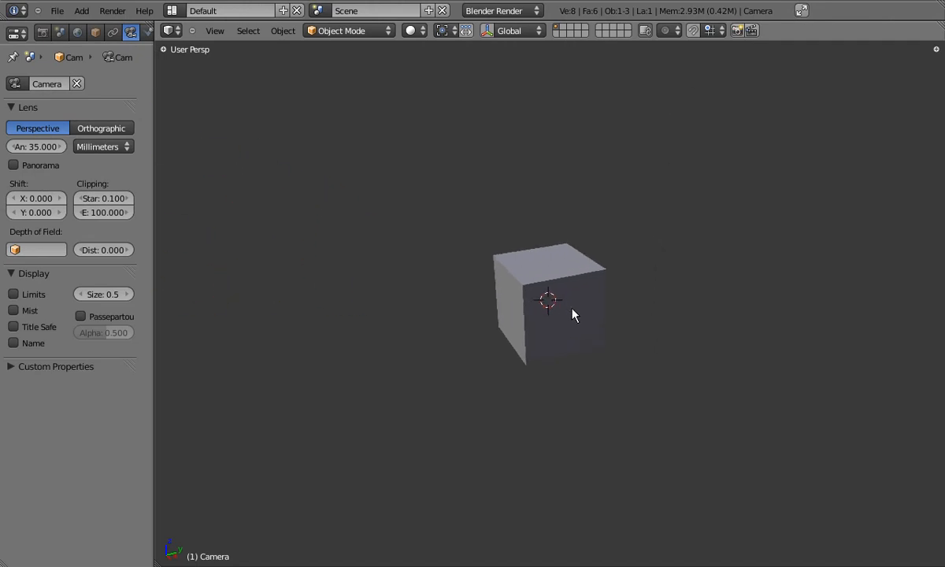
right_click(525, 309)
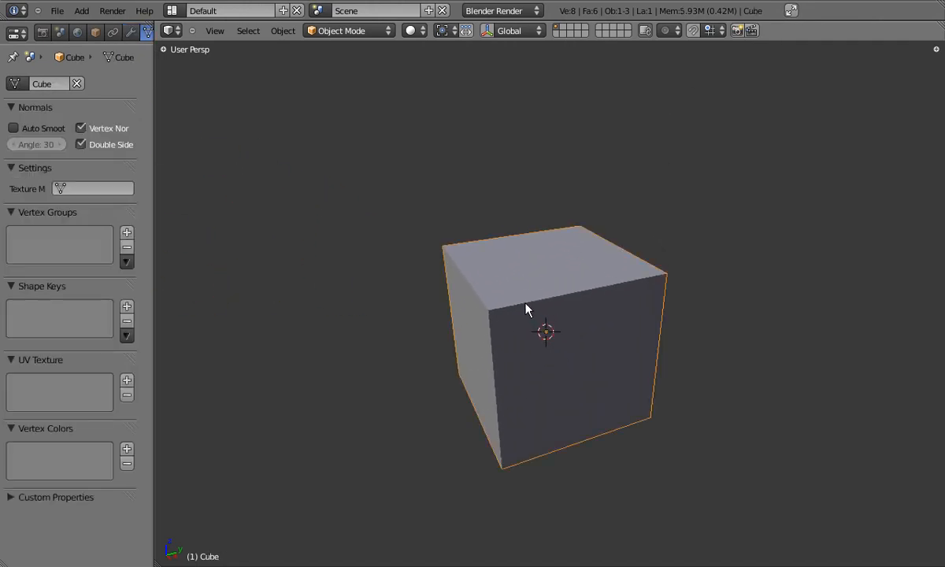
middle_drag(526, 308, 538, 309)
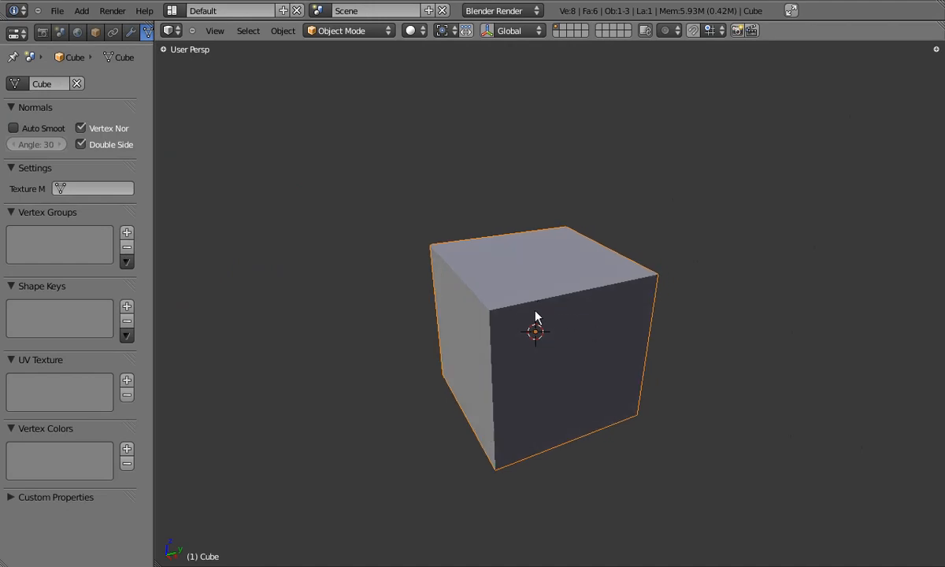
key(g)
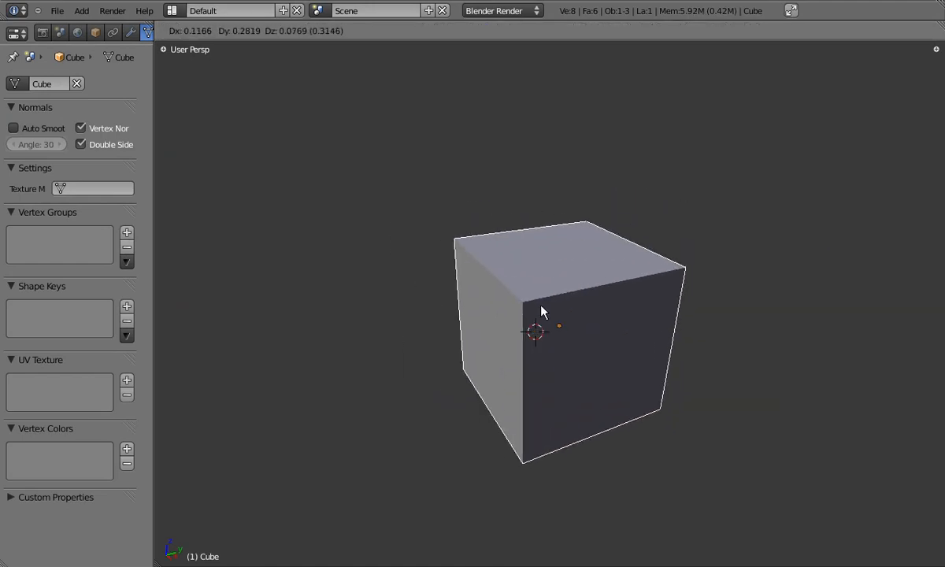
right_click(541, 312)
key(shift+d)
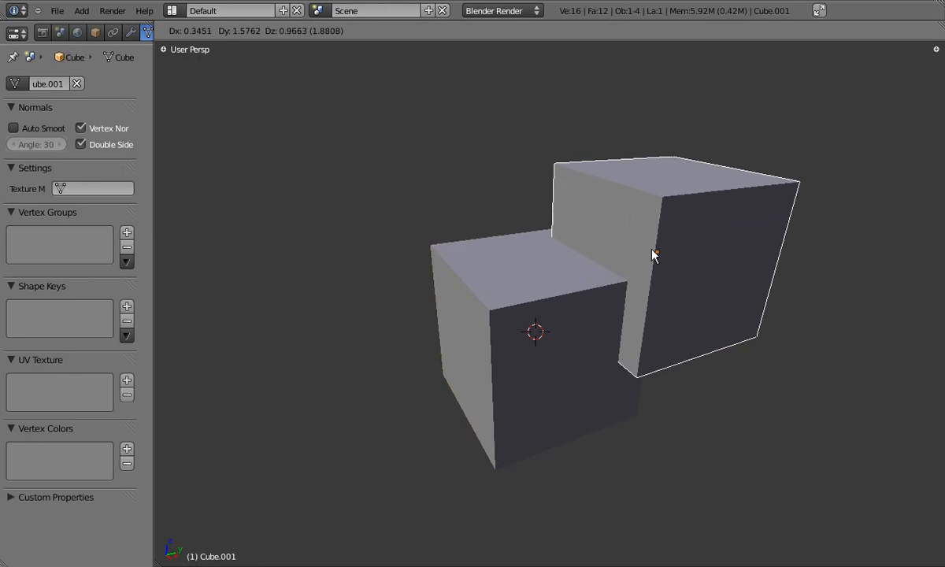
right_click(653, 254)
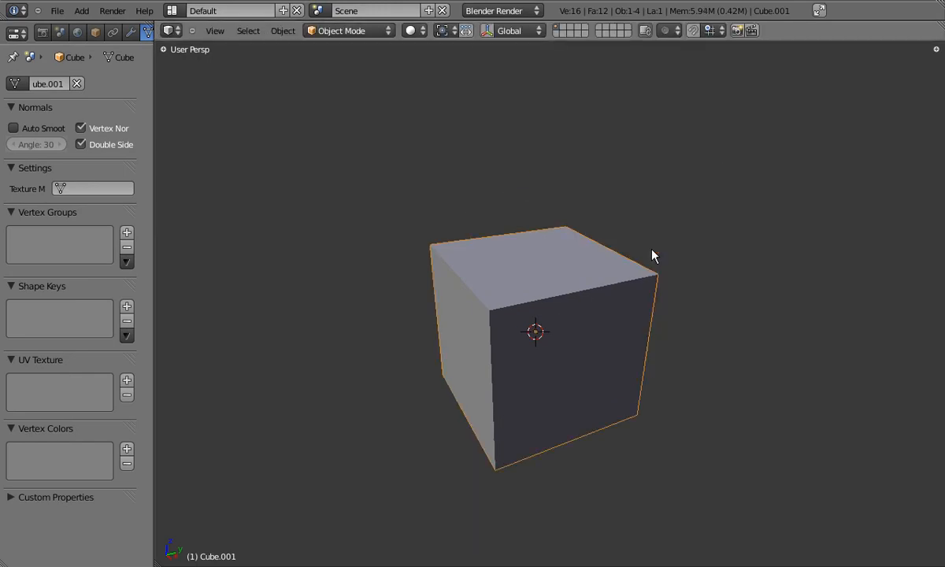
key(m)
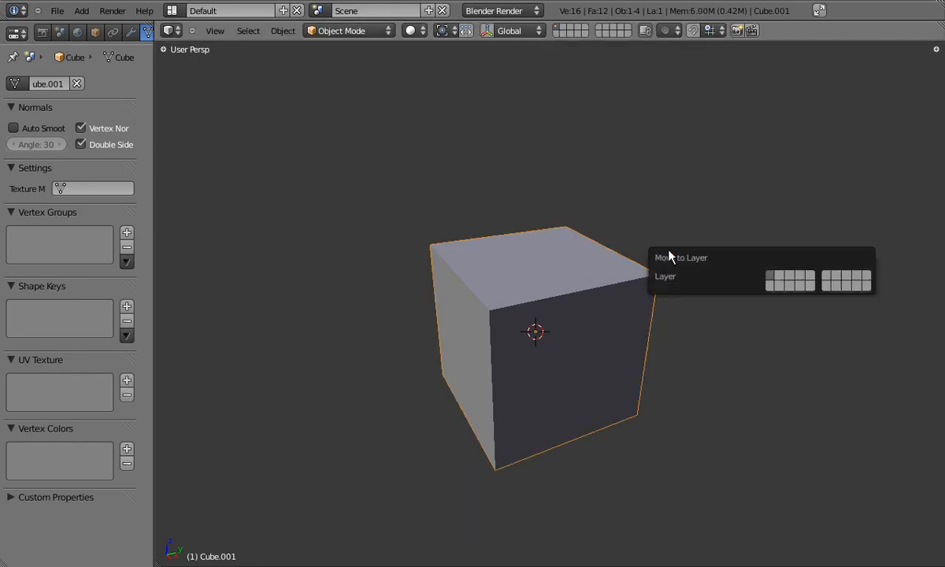
click(777, 280)
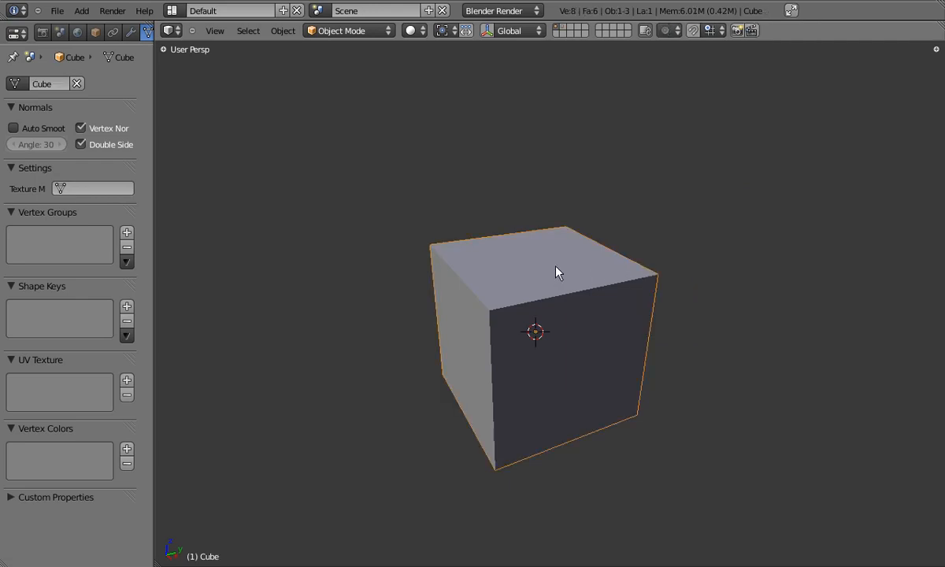
- Add a Bevel modifier to the original cube and copy it to build a stack of three bevels
click(131, 33)
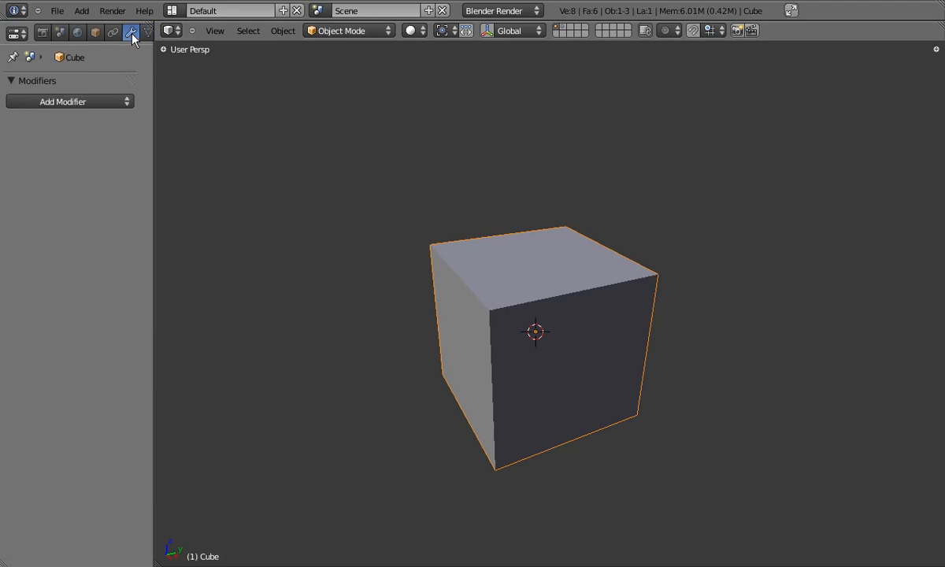
click(77, 101)
click(63, 147)
mouse_move(512, 267)
middle_down()
mouse_move(537, 312)
mouse_move(515, 275)
middle_up()
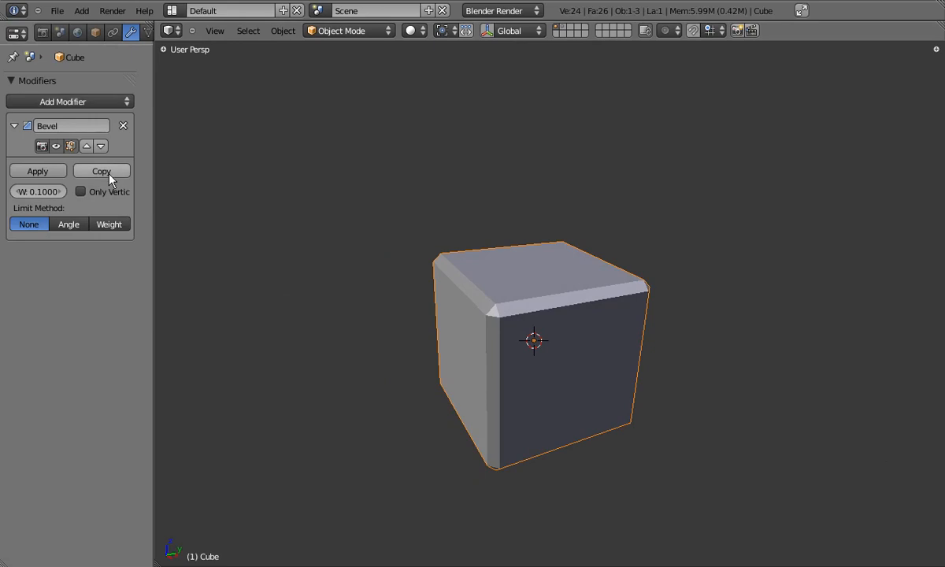
click(108, 173)
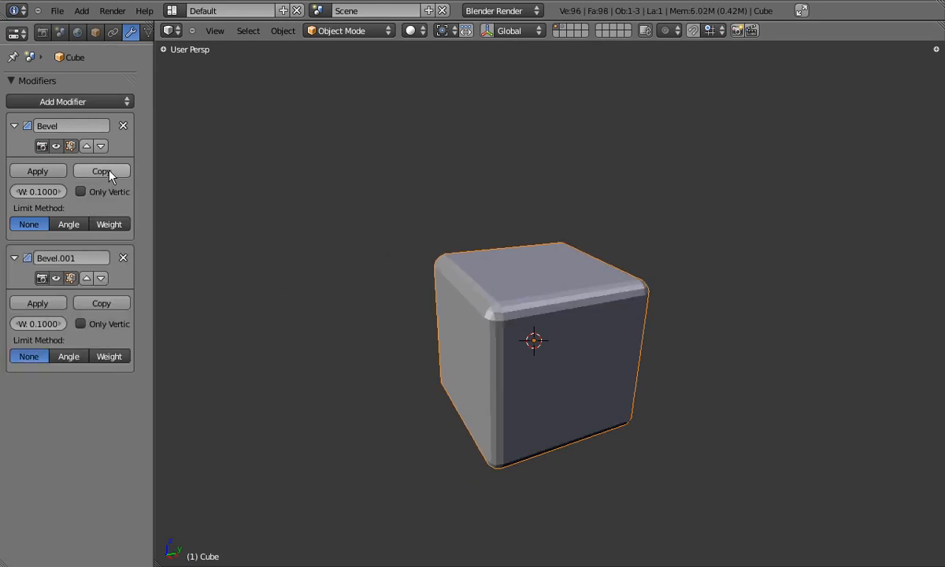
click(103, 303)
middle_drag(441, 323, 496, 311)
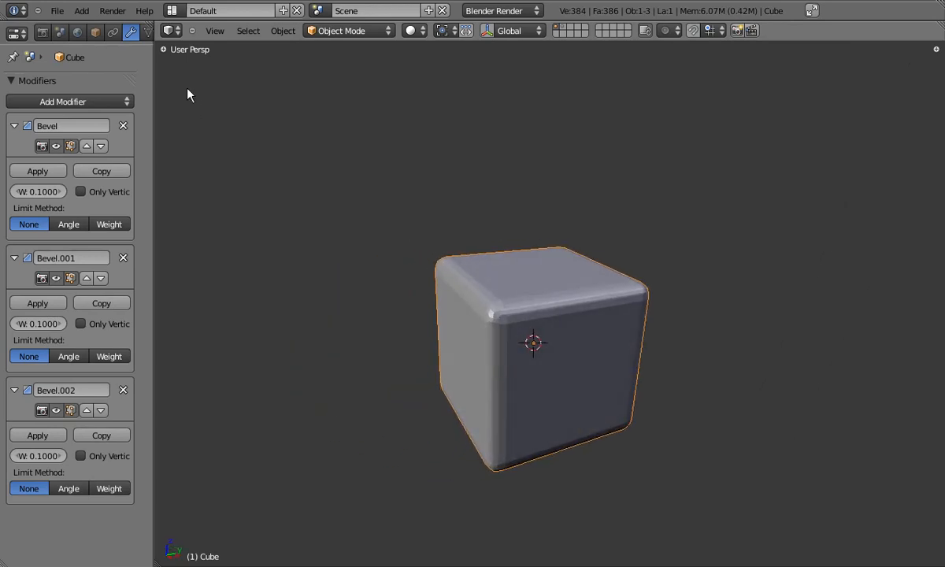
- Apply smooth shading to the beveled cube and hide the tool shelf again
click(162, 47)
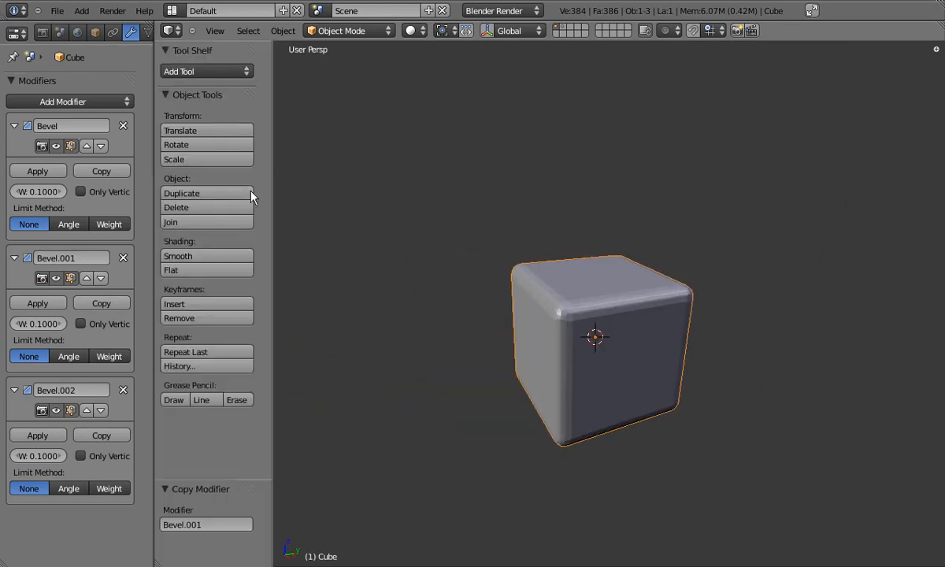
click(189, 257)
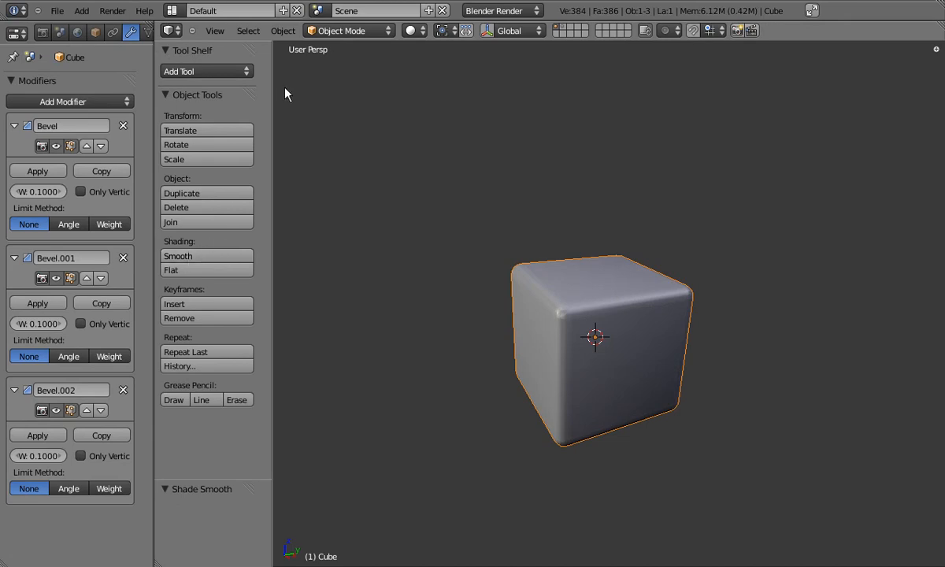
middle_drag(597, 338, 512, 315)
scroll(566, 303, up, 2)
key(t)
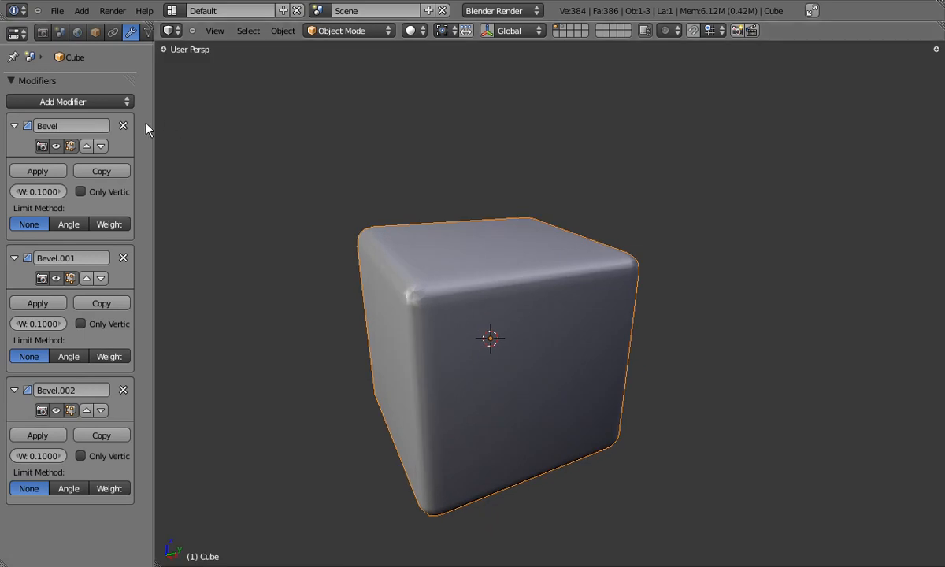
- Apply all three Bevel modifiers to the cube and widen the properties area slightly
click(49, 172)
click(49, 172)
click(48, 171)
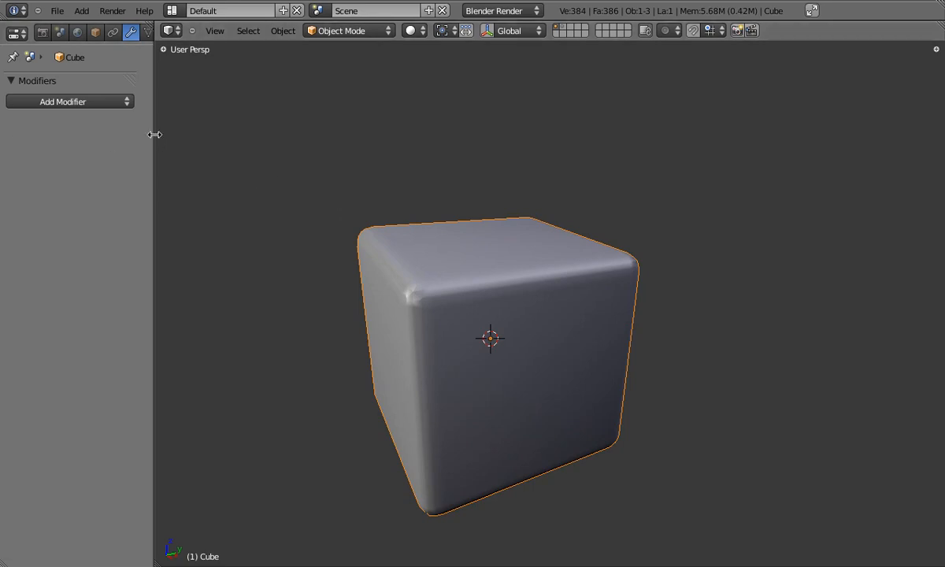
mouse_move(153, 135)
mouse_down()
mouse_move(143, 135)
mouse_move(179, 135)
mouse_move(168, 135)
mouse_up()
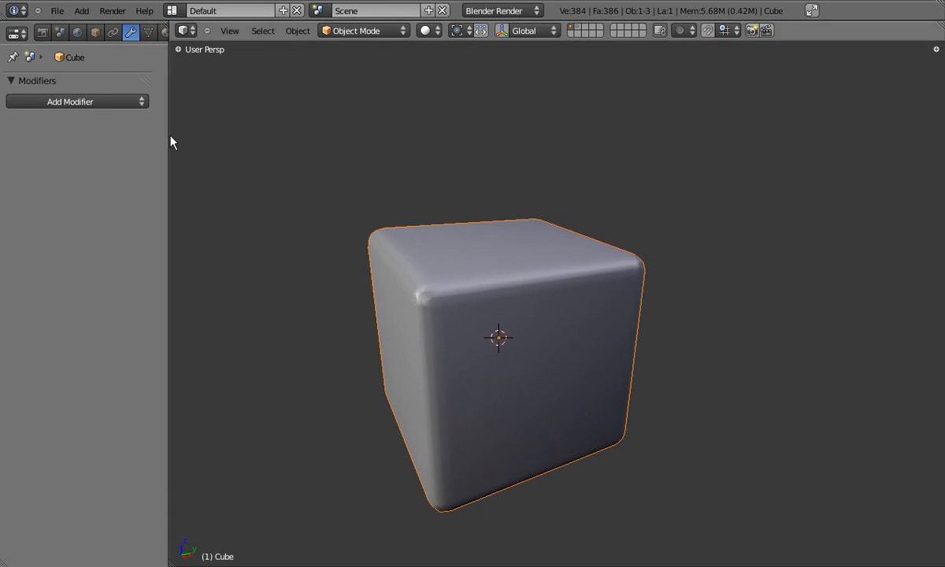
- Show the second layer together with the first and select the plain outer cube in wireframe display
shift+click(577, 28)
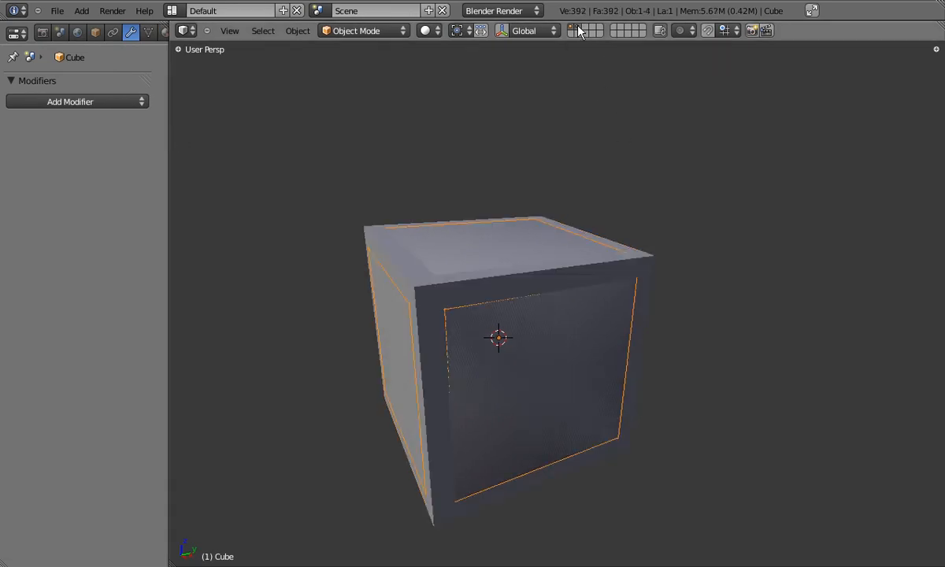
scroll(598, 285, down, 3)
key(z)
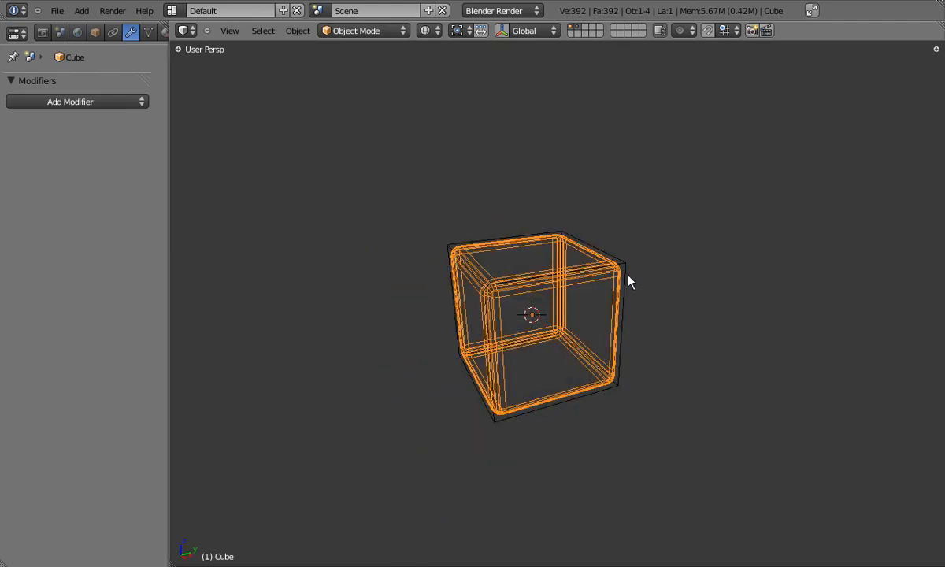
right_click(624, 278)
middle_drag(622, 285, 614, 286)
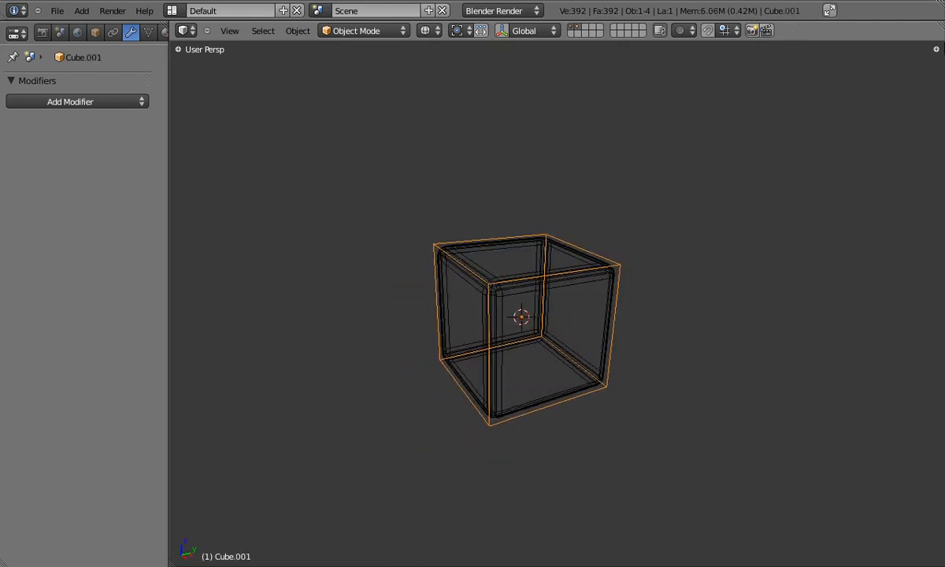
- Split the 3D view vertically and turn the new area into a UV/Image Editor
drag(940, 24, 672, 36)
click(689, 31)
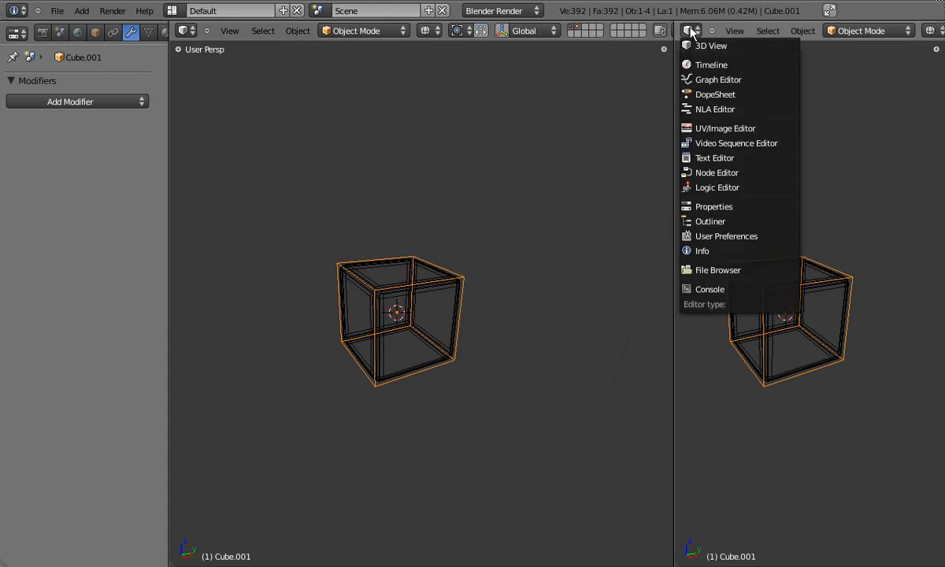
click(724, 128)
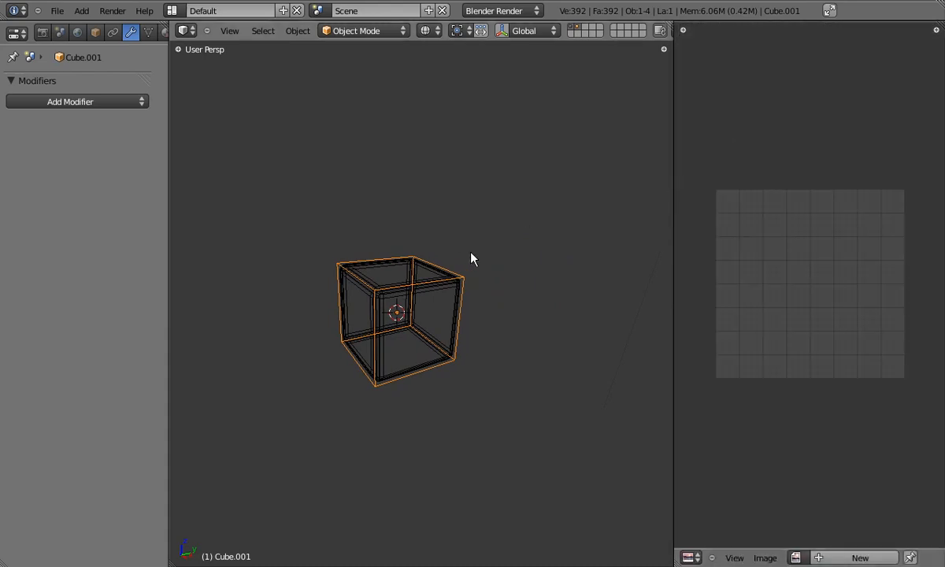
- Mark all edges of the plain cube as seams in Edit Mode and unwrap its faces
key(Tab)
key(a)
key(a)
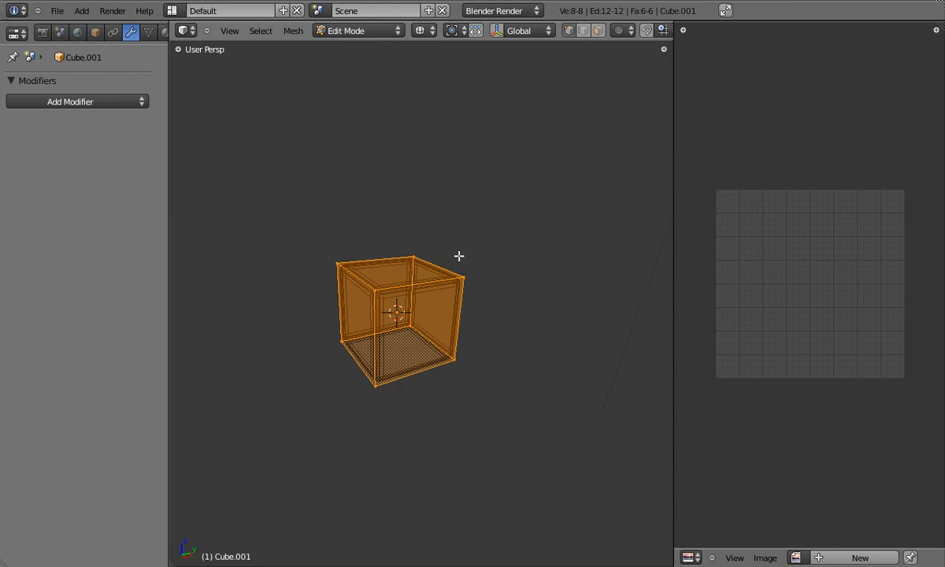
key(ctrl+e)
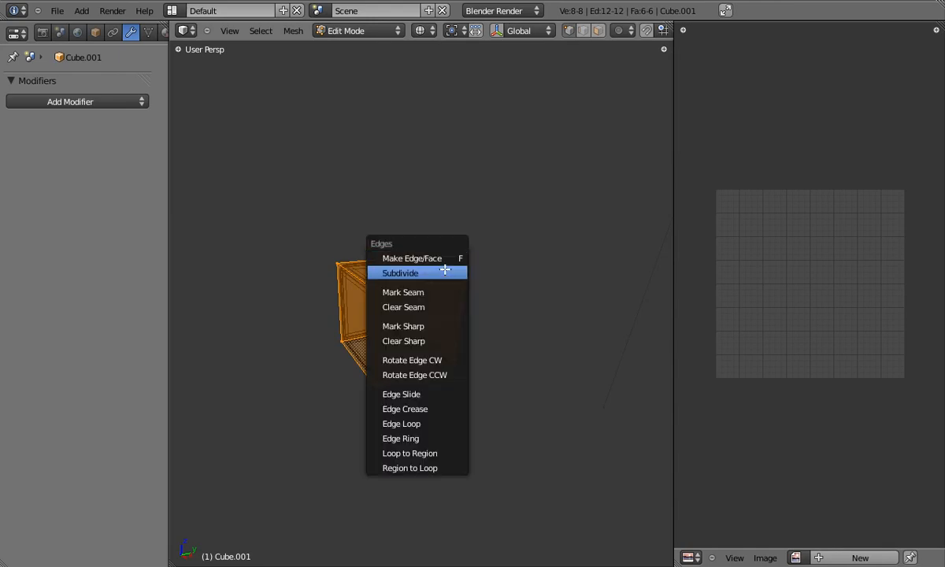
click(439, 292)
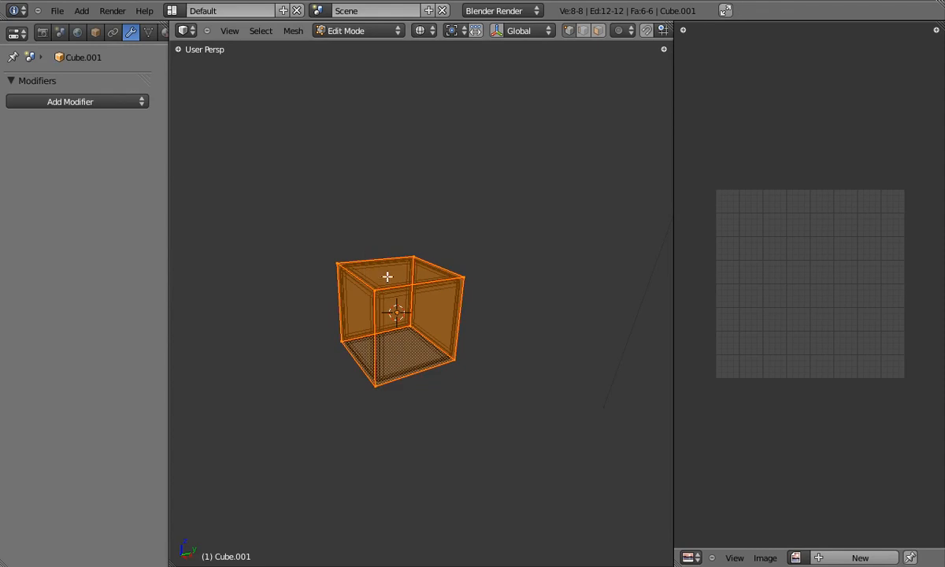
key(u)
click(477, 252)
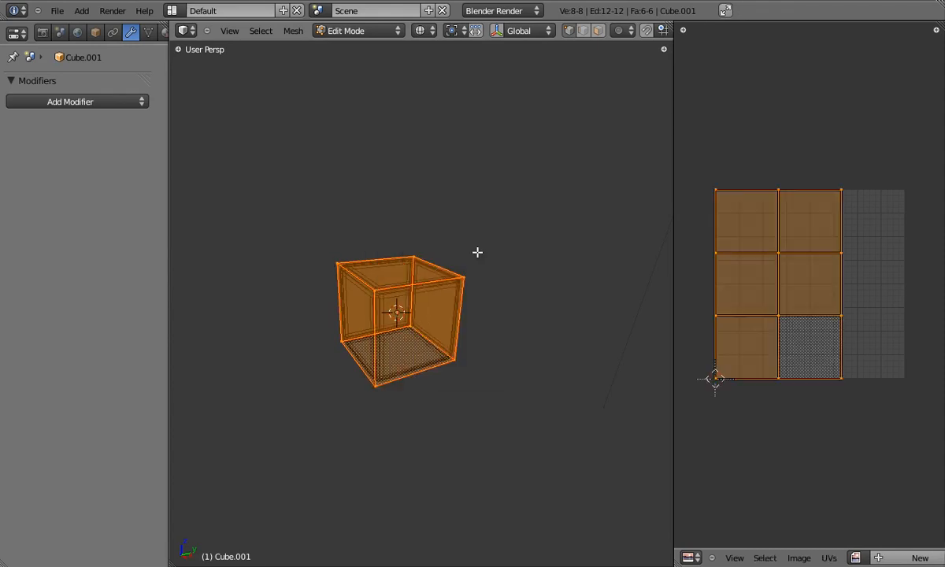
key(g)
key(x)
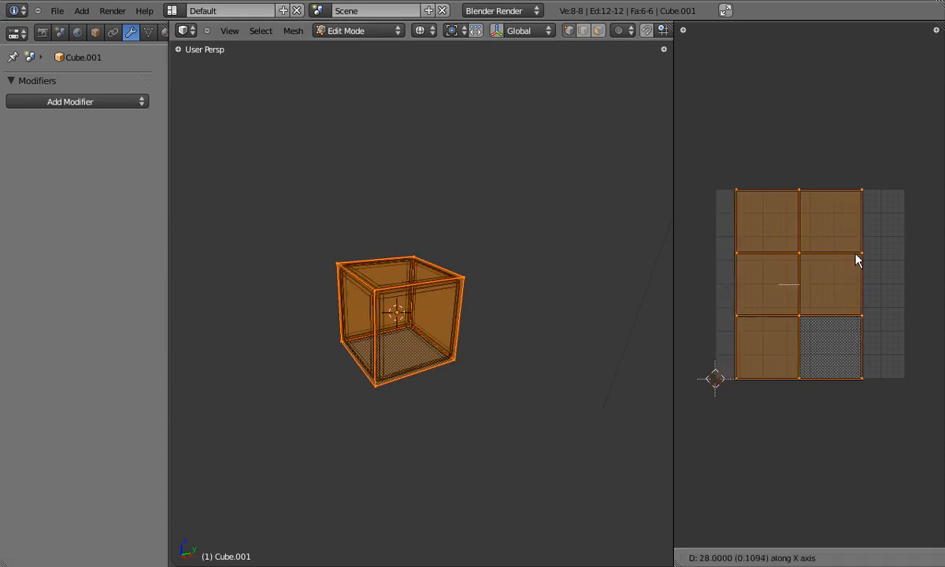
right_click(857, 254)
middle_drag(826, 254, 844, 248)
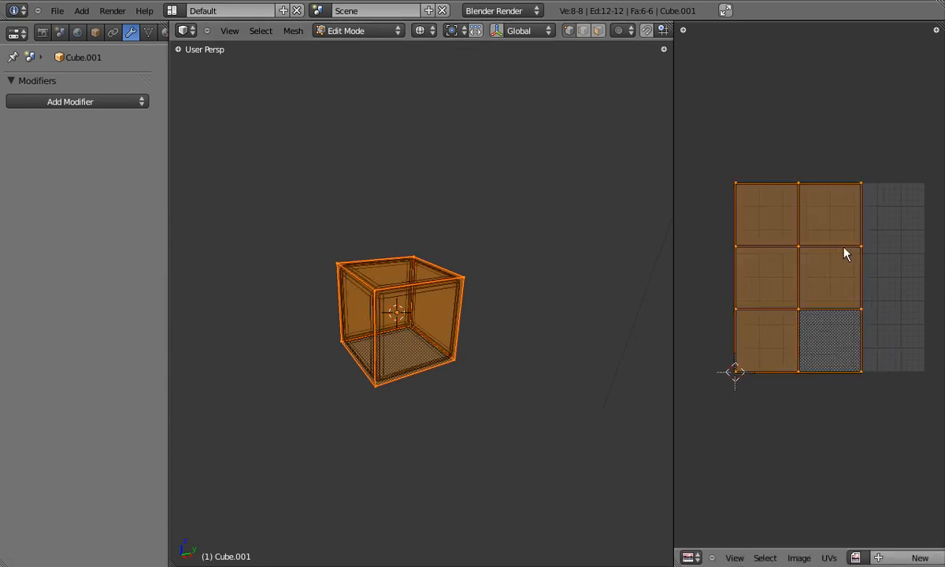
- Maximize the UV/Image Editor and centre the plain cube's UV layout along X within the image square
key(ctrl+Up)
scroll(685, 247, up, 2)
middle_drag(594, 245, 570, 258)
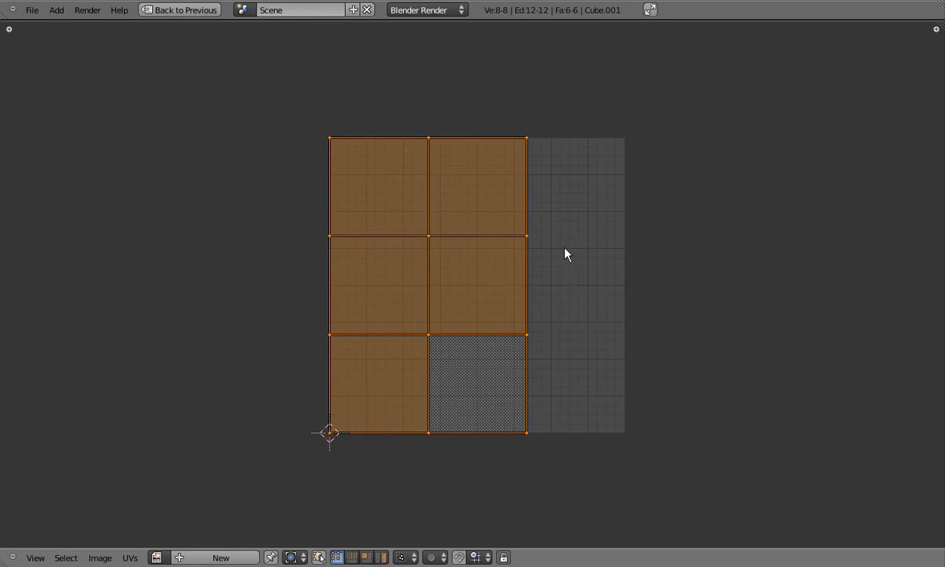
key(g)
key(x)
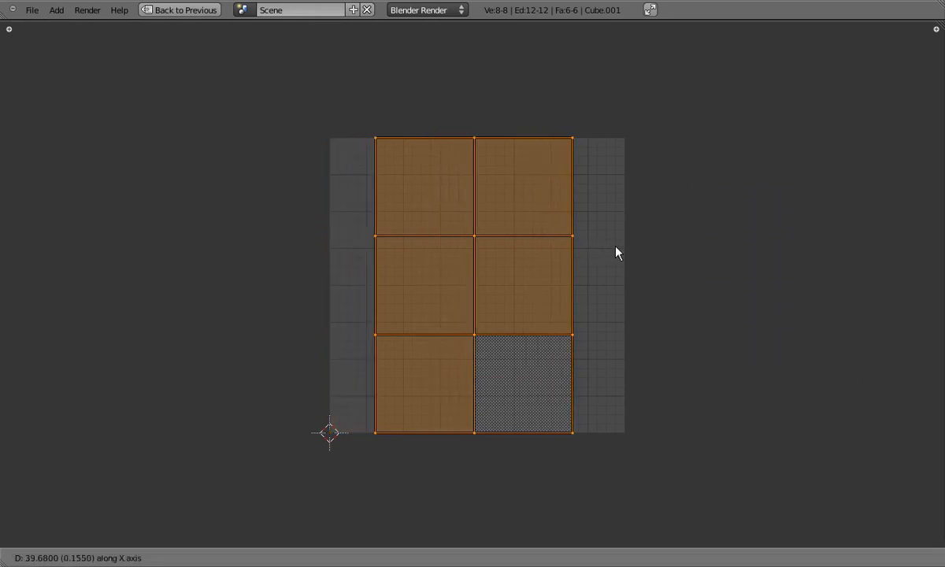
click(615, 252)
- Scale the UV layout along X until its faces span the full width of the image square
scroll(602, 246, up, 1)
scroll(606, 246, up, 1)
key(s)
key(x)
click(706, 248)
key(s)
key(x)
click(709, 249)
key(s)
key(x)
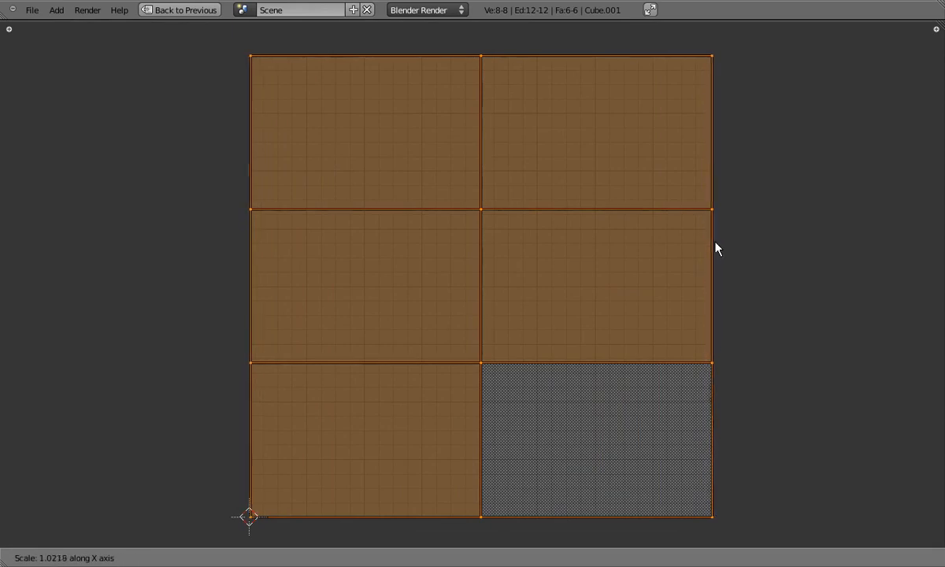
click(710, 242)
- Fine-tune the UV layout's position and width along X to fit the square, and restore the multi-editor layout
key(g)
key(x)
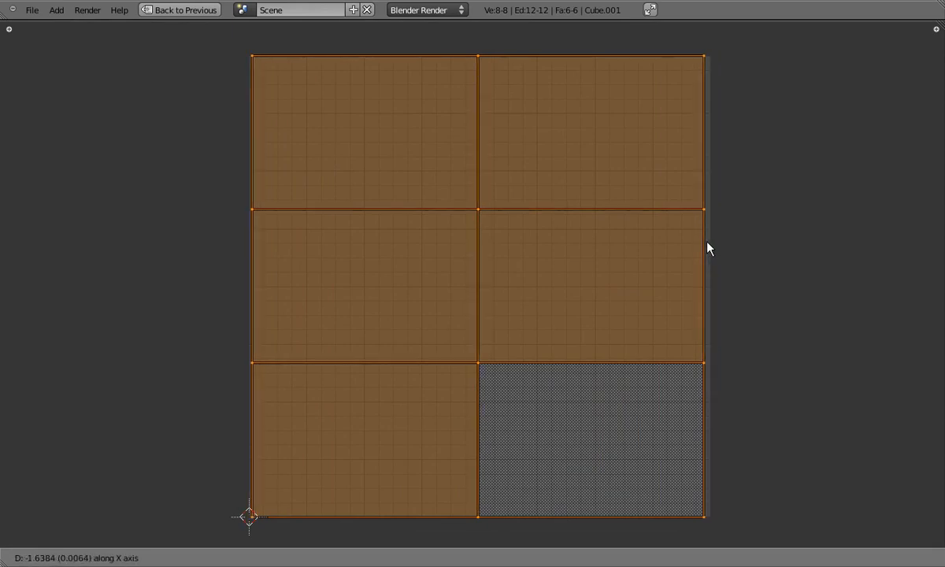
click(708, 249)
key(s)
key(x)
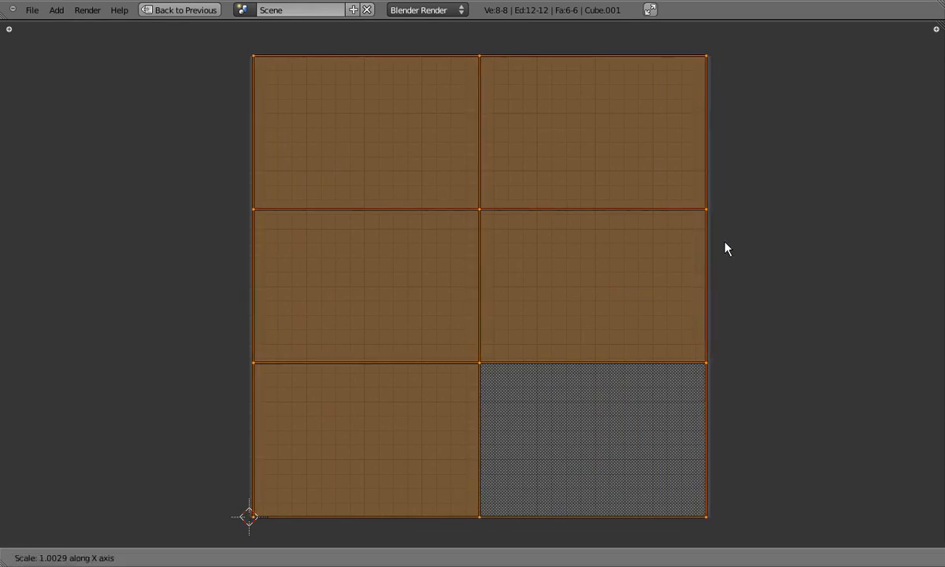
click(727, 248)
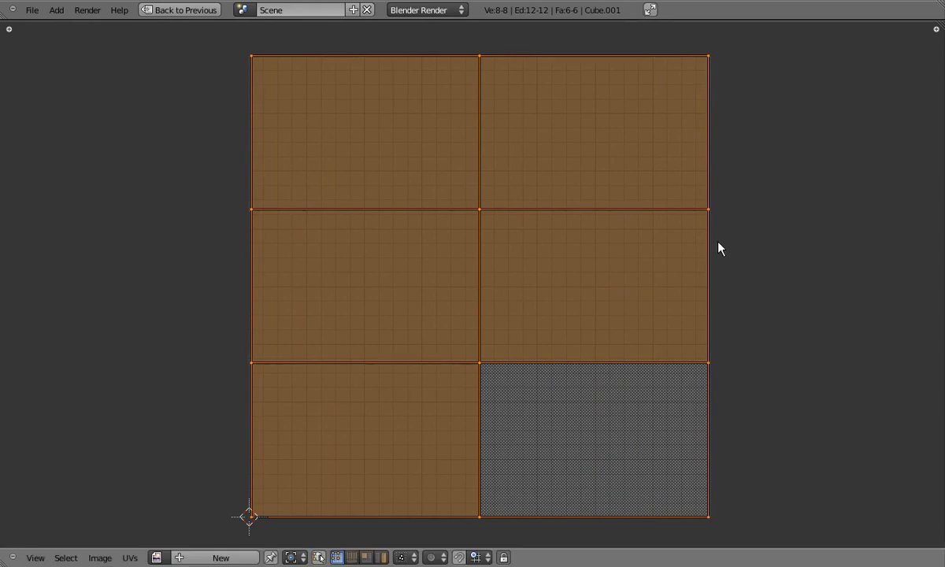
key(ctrl+Up)
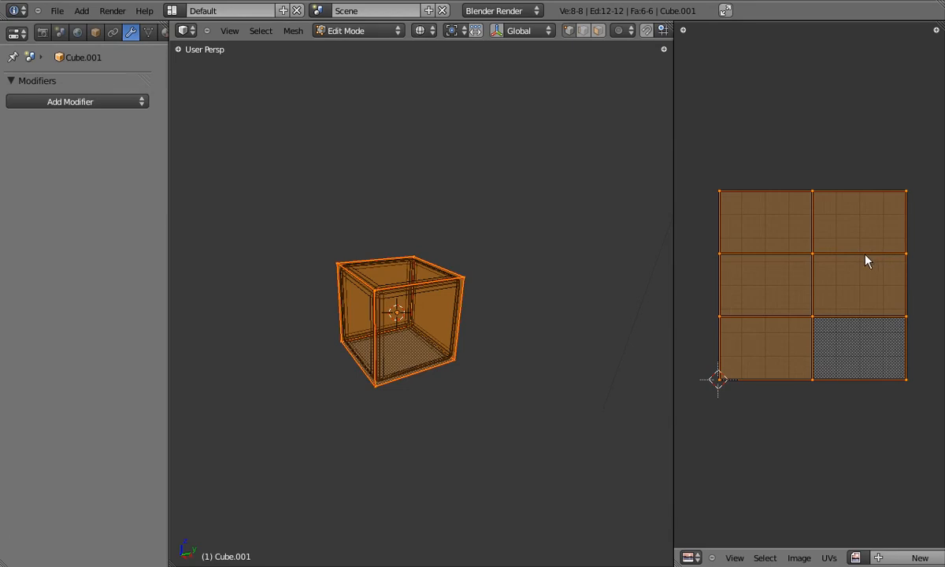
key(s)
key(x)
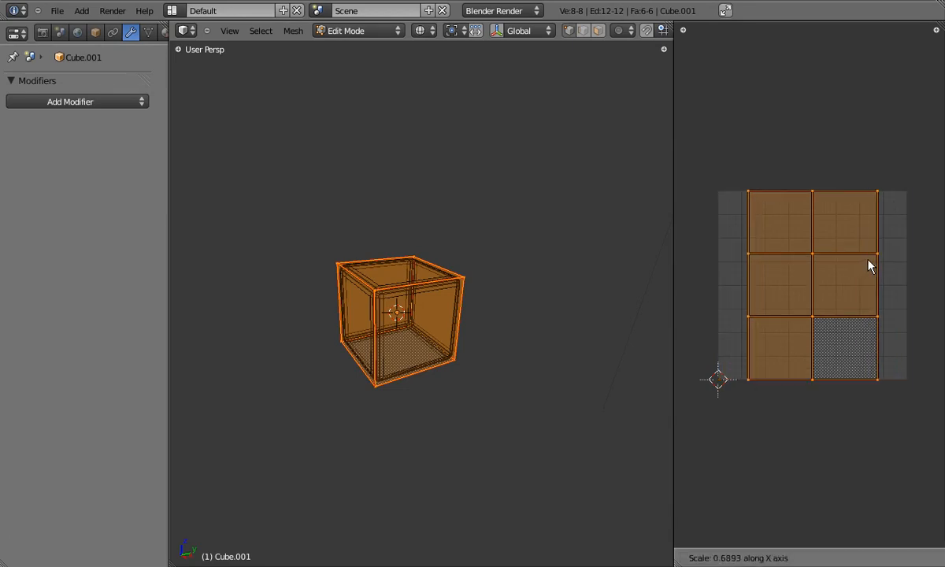
click(888, 265)
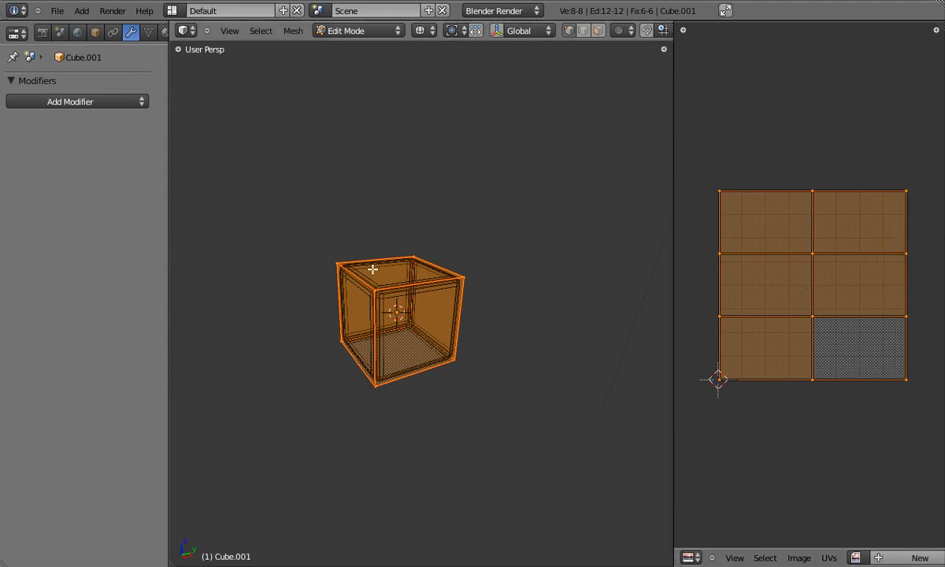
- Return the plain cube to Object Mode and select the beveled inner cube in wireframe display
key(alt+z)
scroll(413, 315, up, 6)
scroll(463, 322, down, 4)
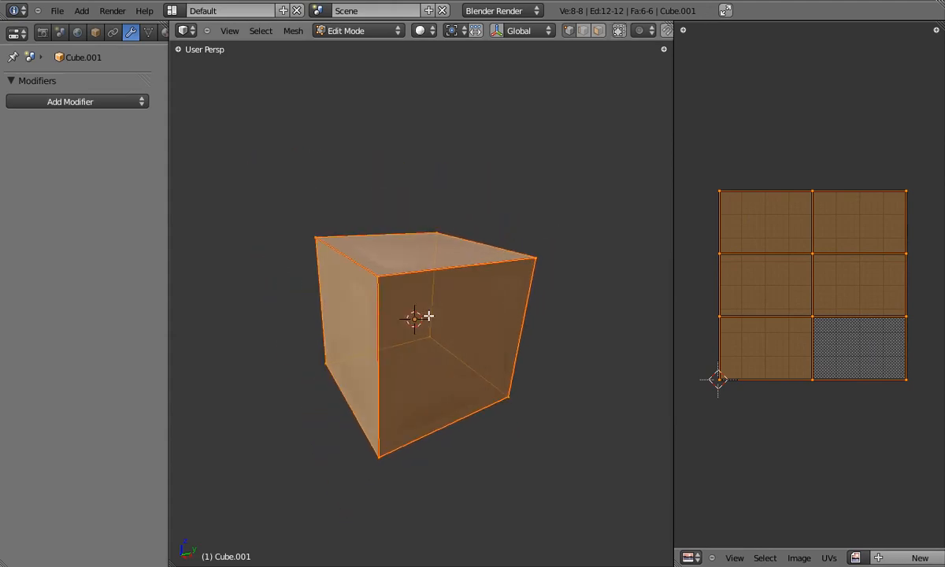
key(Tab)
key(z)
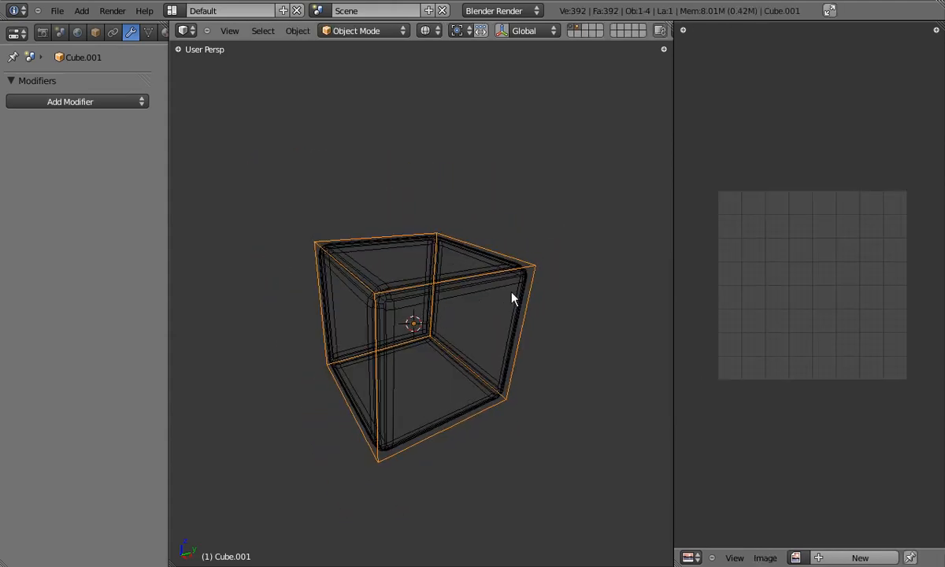
right_click(511, 291)
key(z)
key(g)
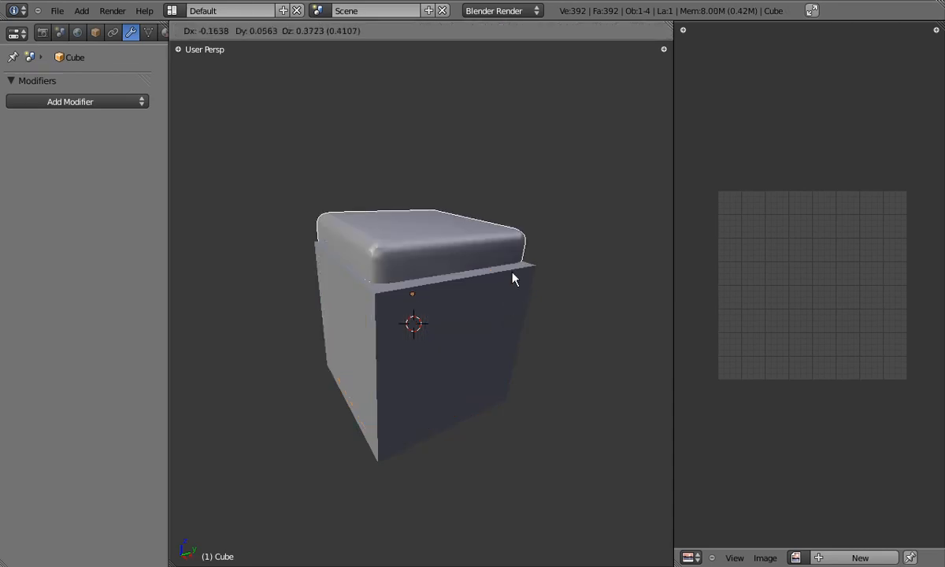
right_click(417, 224)
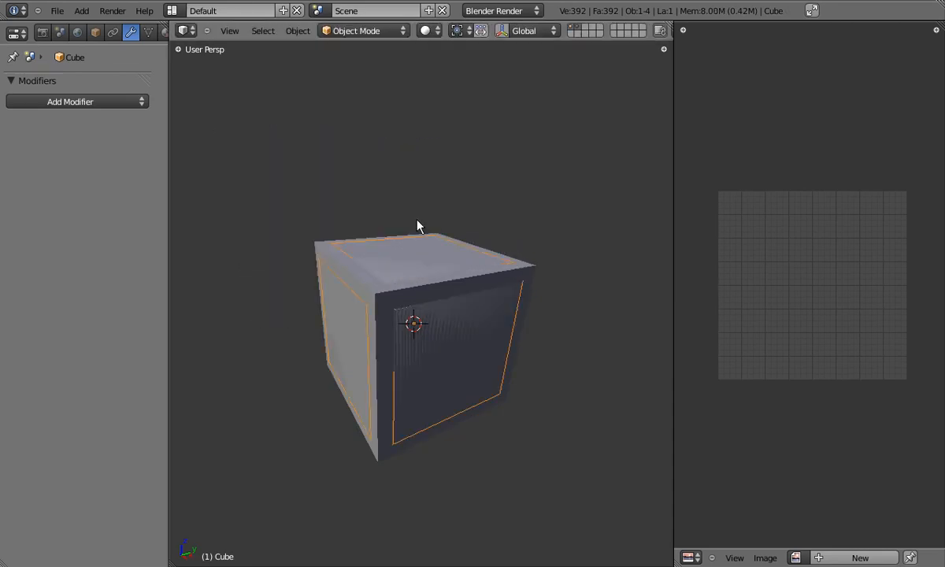
key(z)
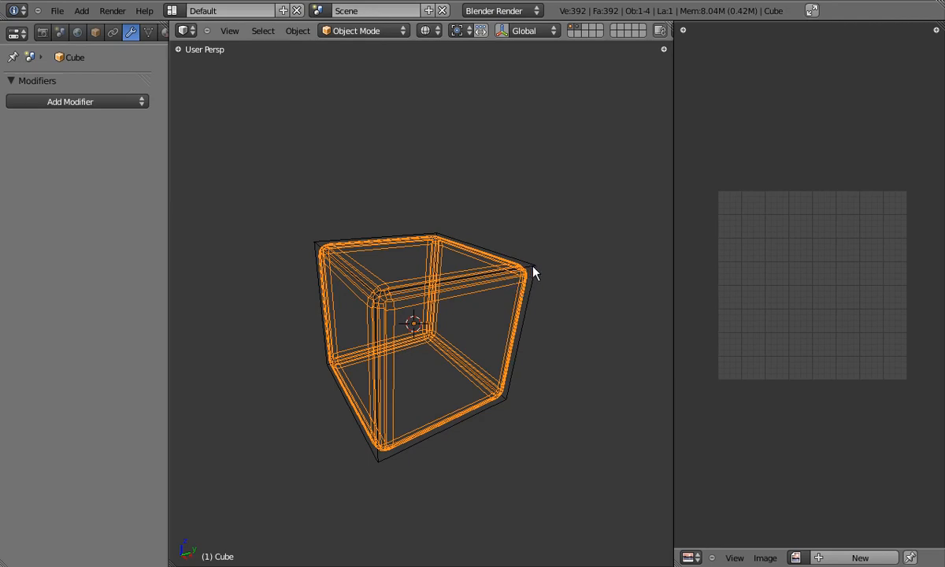
- Add the plain outer cube to the selection as the active object and enable Selected to Active in the render's Bake settings
shift+right_click(532, 271)
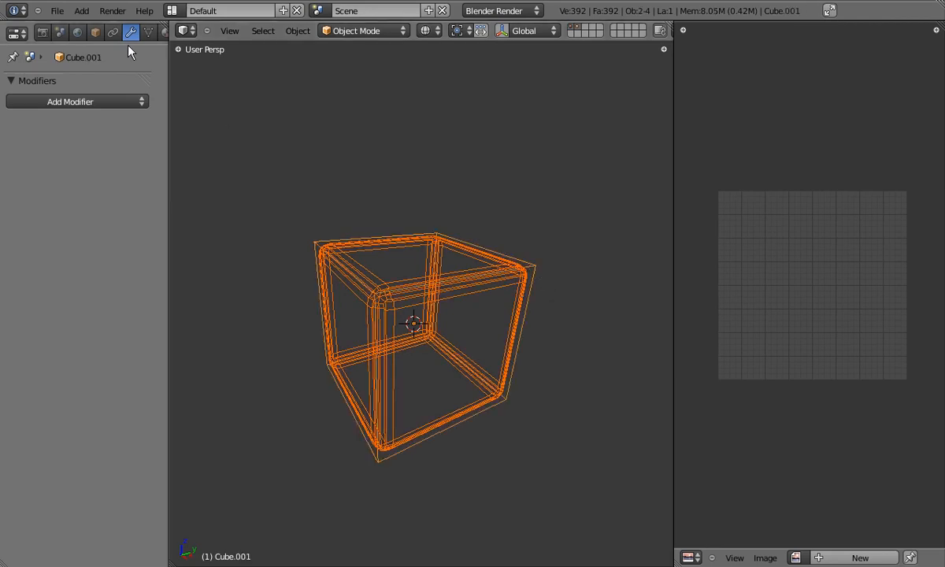
click(43, 32)
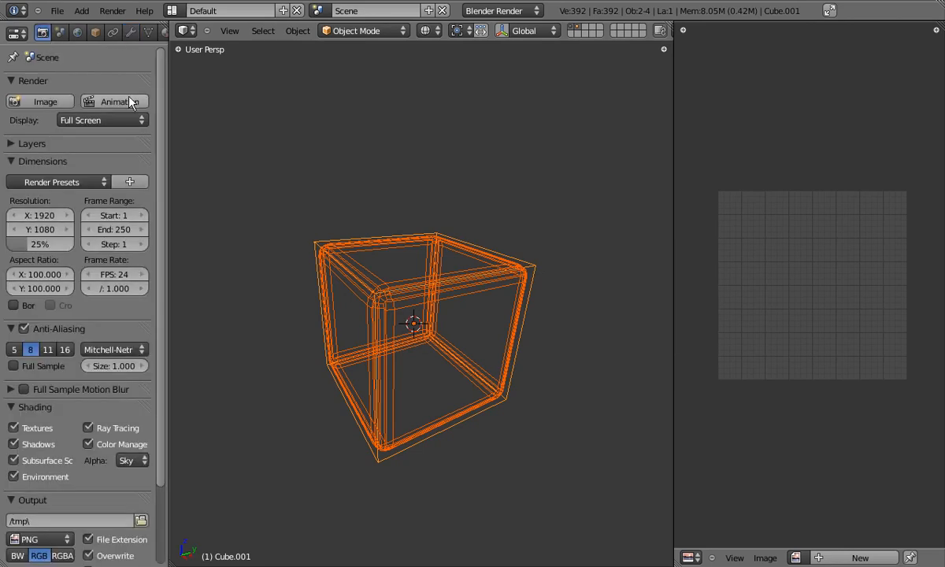
scroll(161, 126, down, 3)
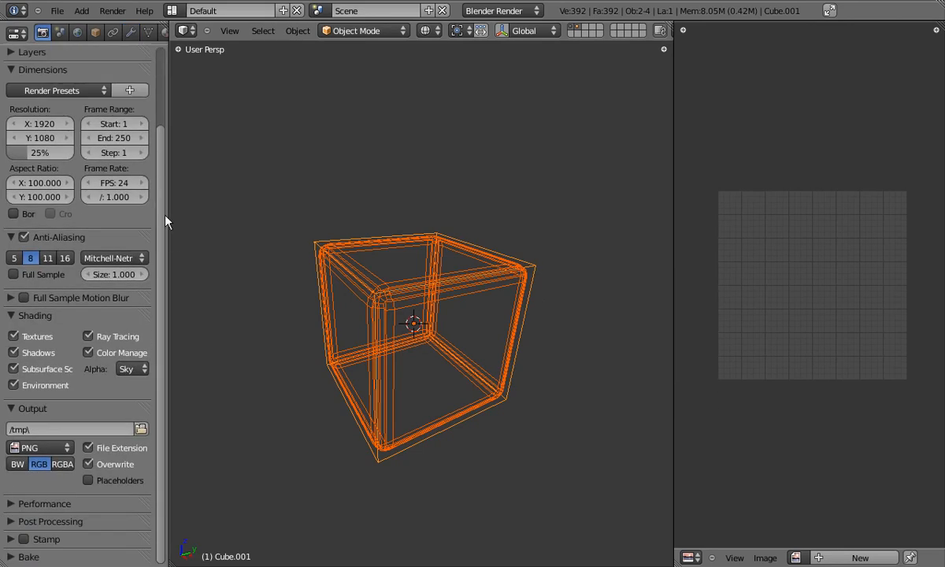
click(11, 557)
scroll(154, 421, down, 1)
scroll(164, 447, down, 4)
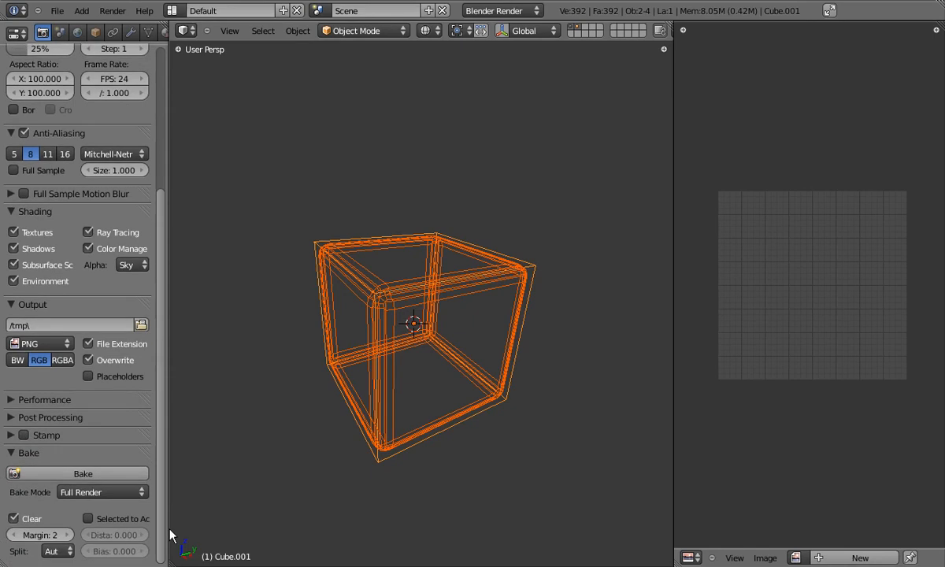
click(90, 519)
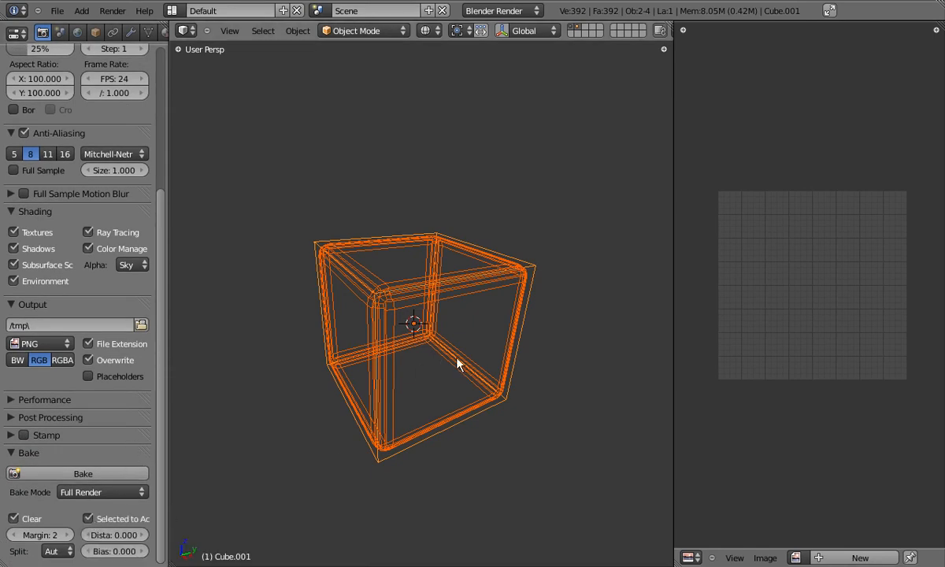
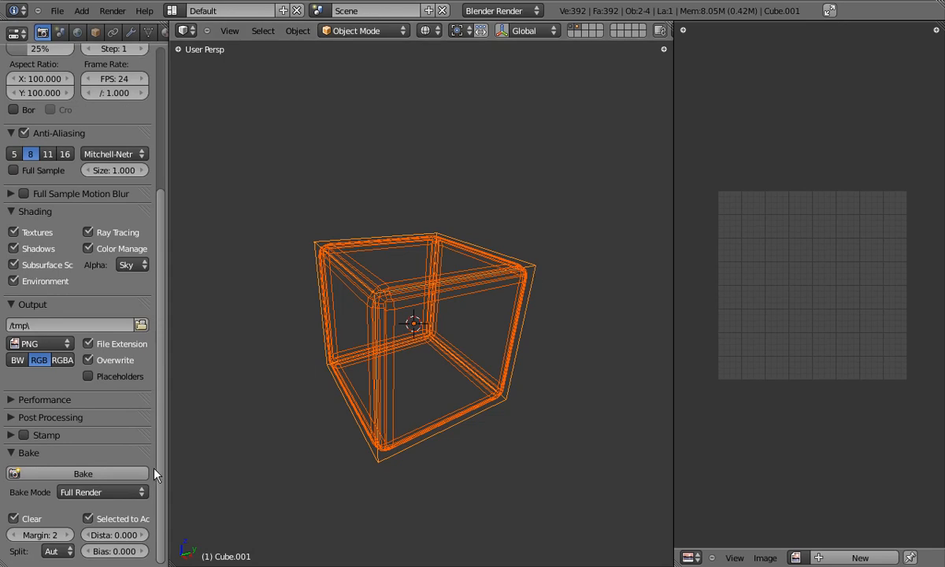
- Widen the properties area, set the bake mode to Normals with Tangent normal space, and try to bake
drag(170, 484, 198, 486)
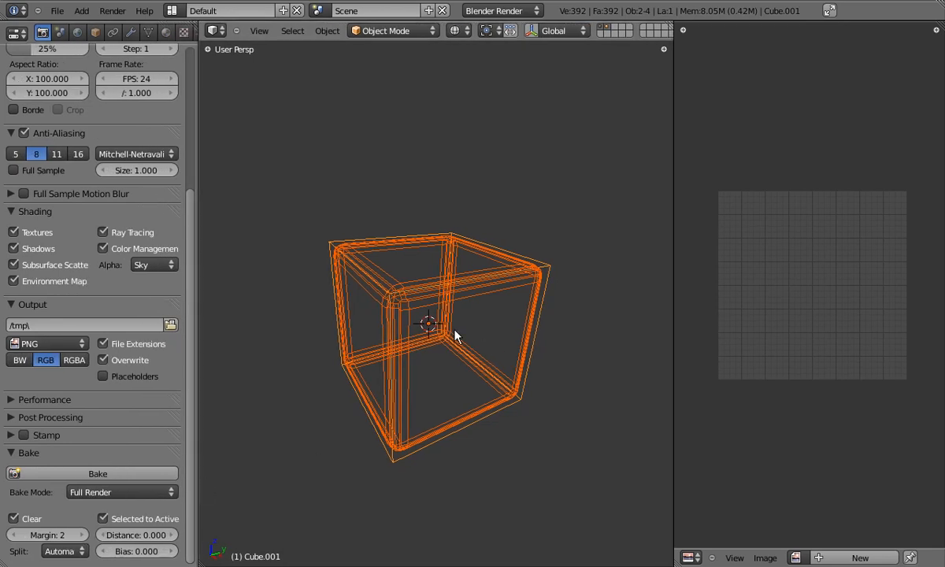
click(103, 491)
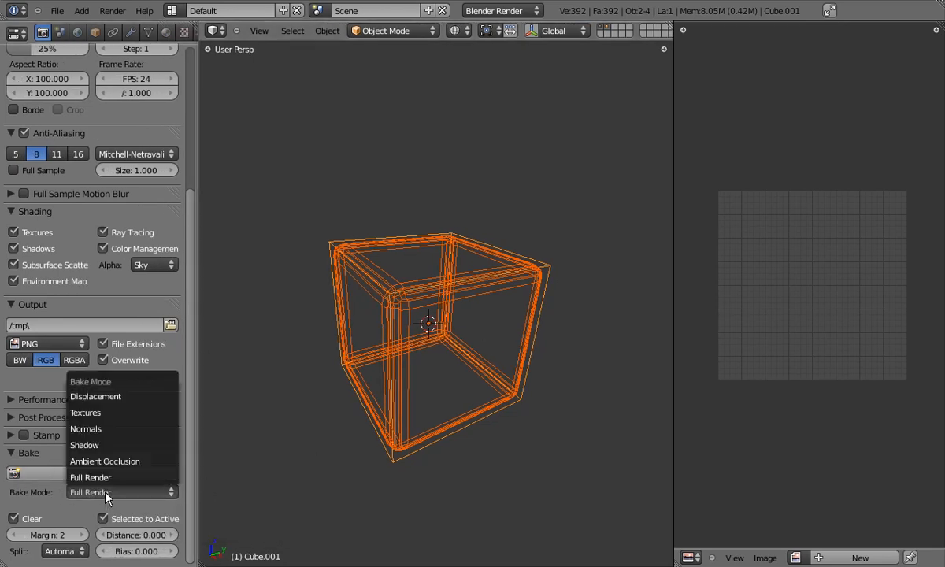
click(94, 428)
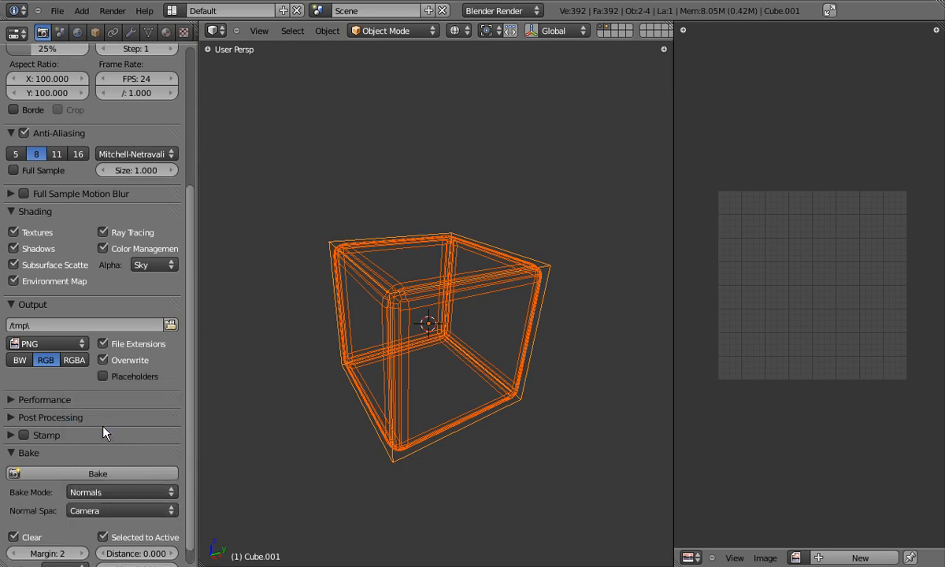
click(106, 514)
click(96, 416)
scroll(190, 489, down, 1)
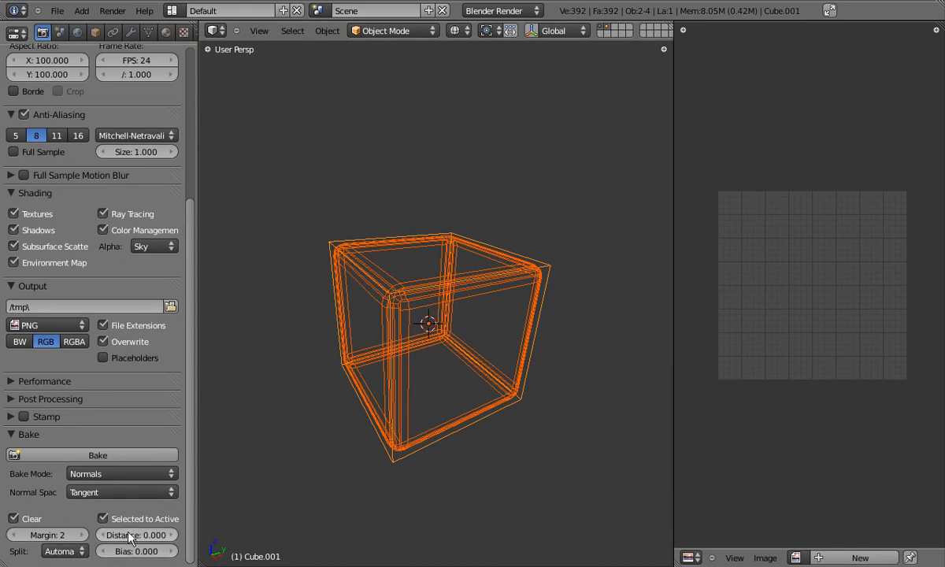
click(108, 454)
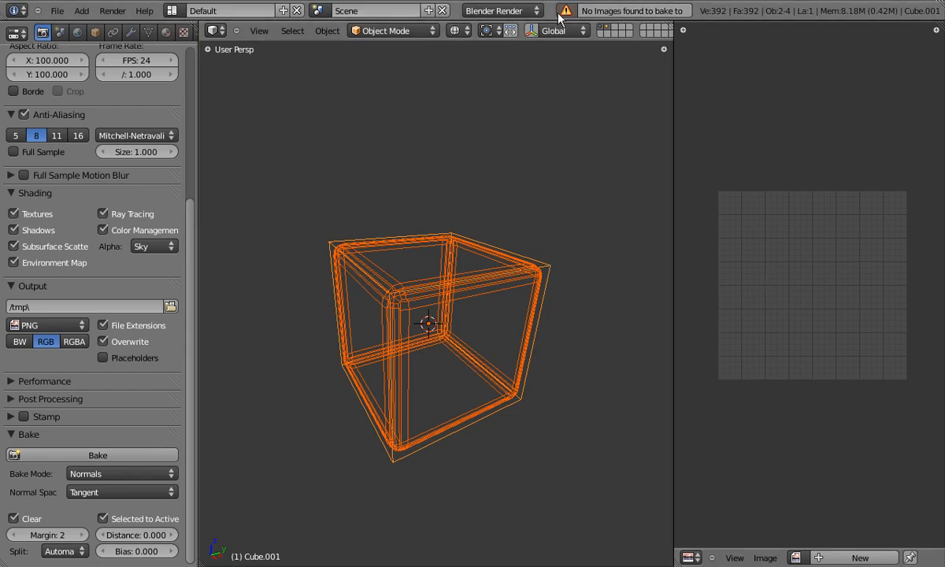
- Put the plain cube alone into Edit Mode and create a new blank 1024 × 1024 image in a widened UV/Image Editor
right_click(549, 269)
key(Tab)
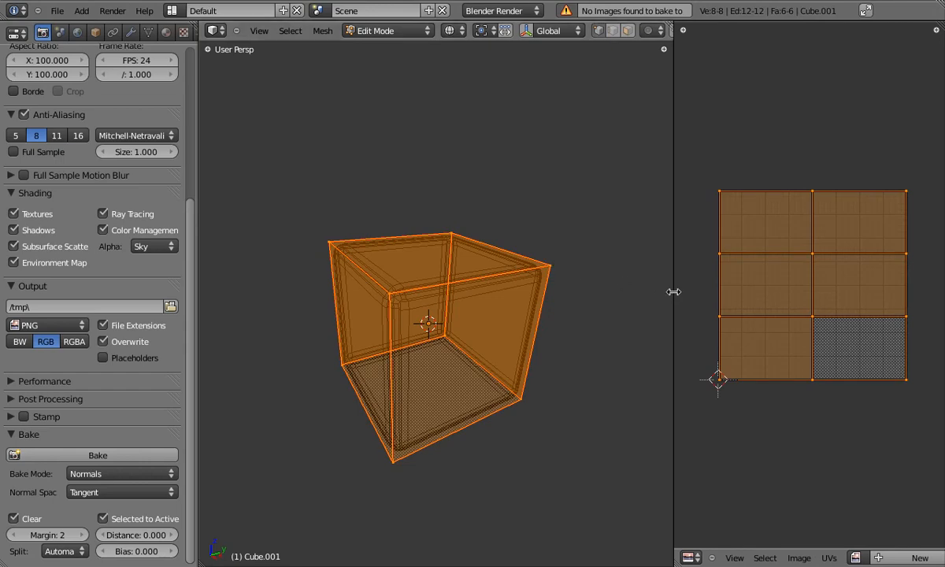
drag(672, 291, 615, 295)
click(796, 557)
click(836, 557)
scroll(753, 406, down, 4)
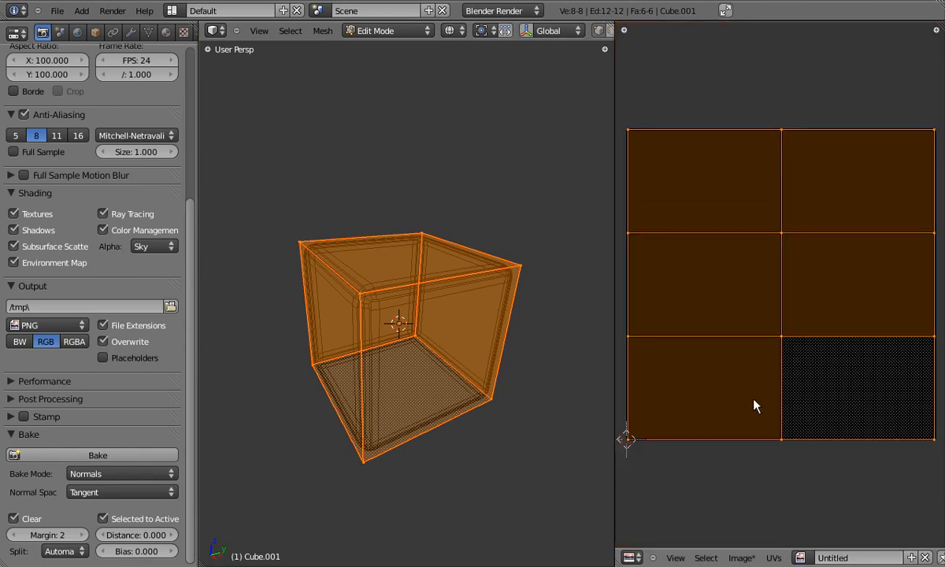
key(n)
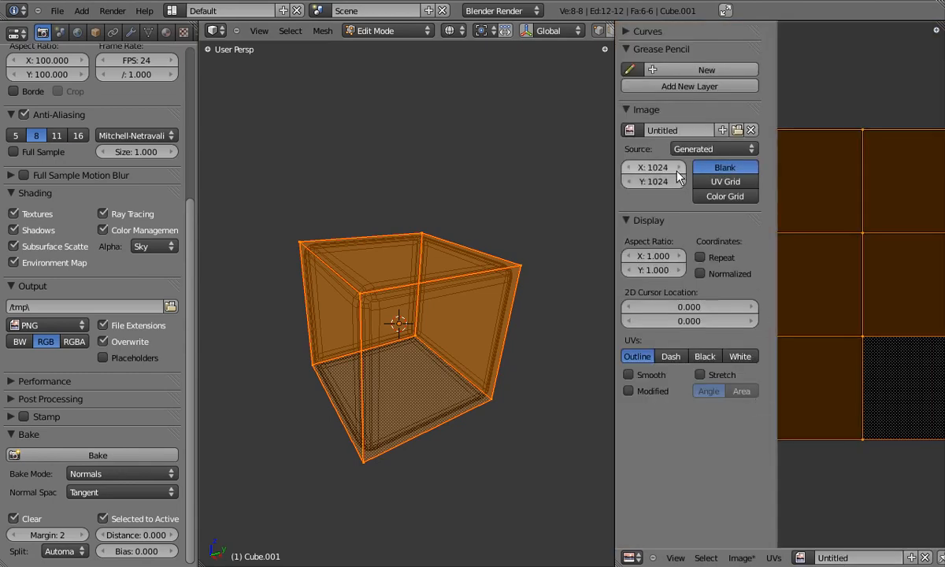
key(n)
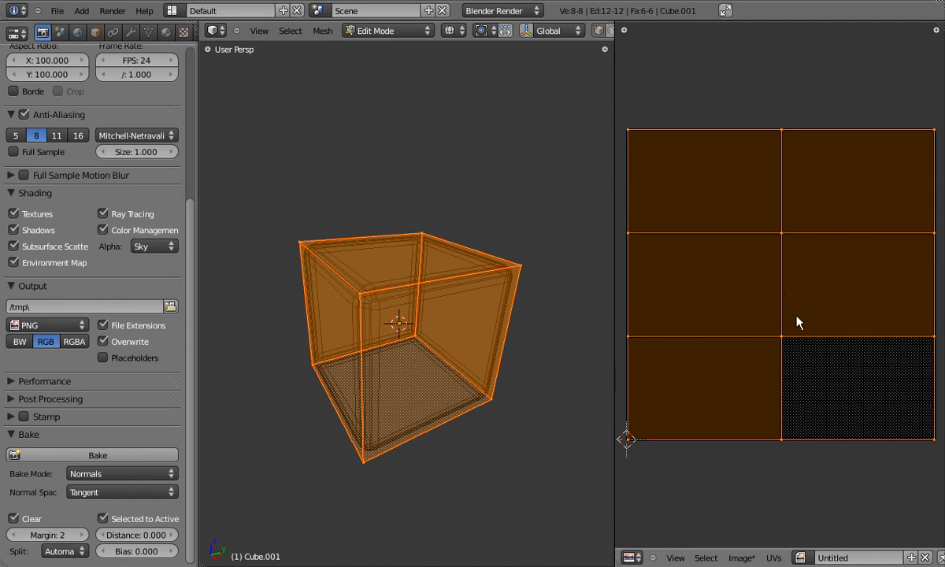
scroll(795, 311, down, 1)
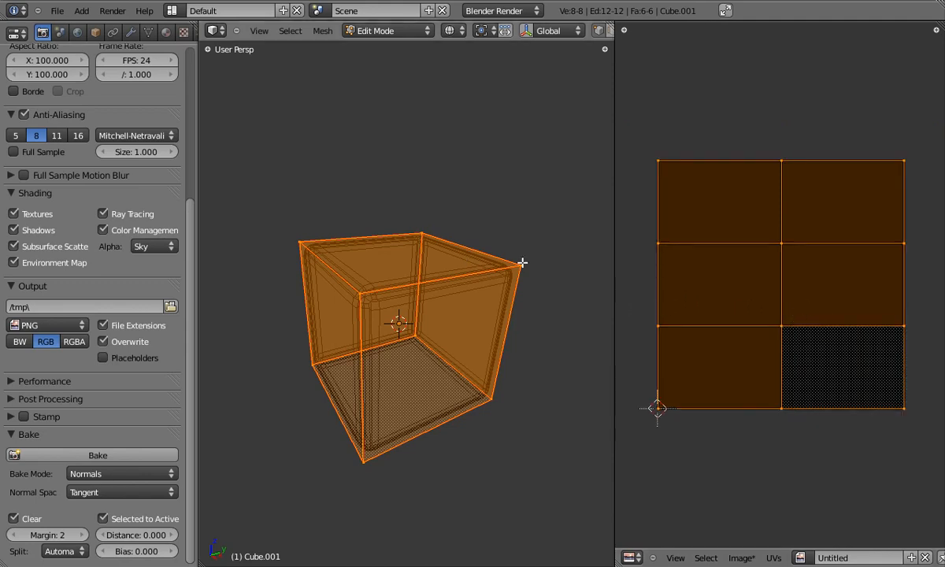
- Return to Object Mode and select the beveled cube first, adding the plain cube as the active object
key(Tab)
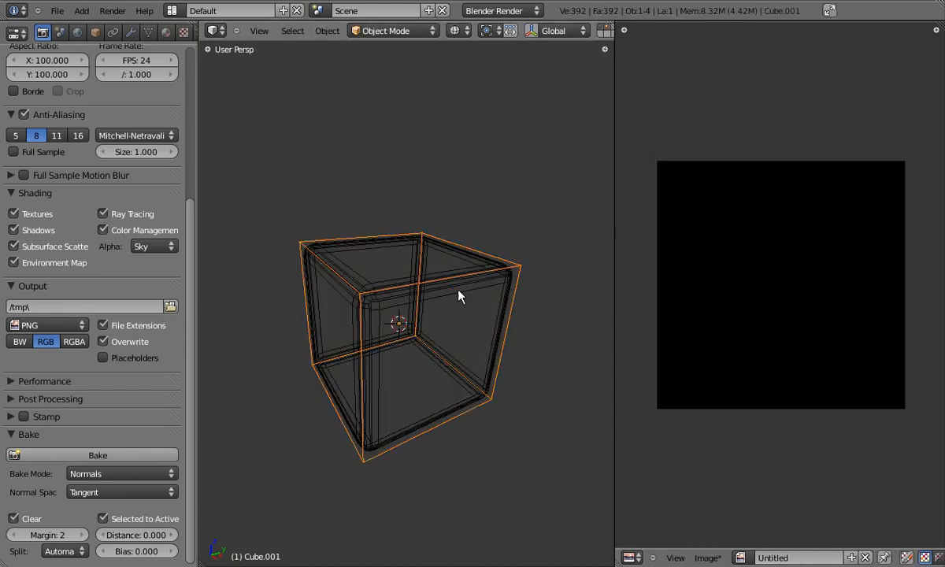
right_click(494, 289)
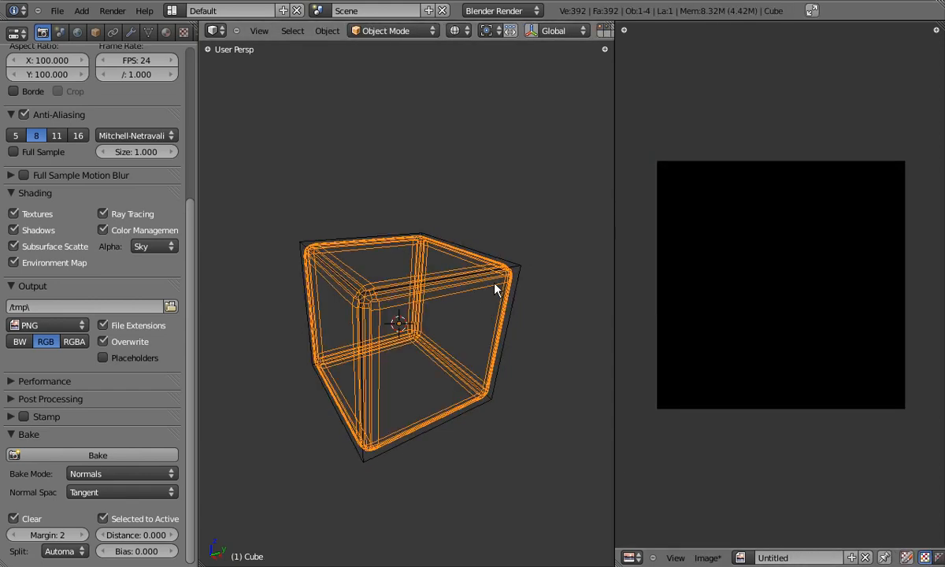
shift+right_click(523, 267)
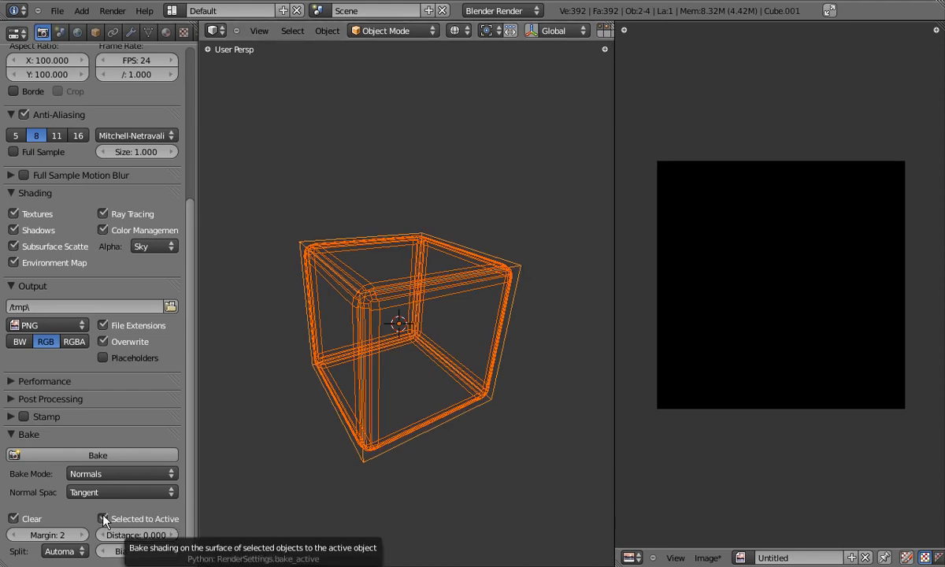
- Bake the beveled cube's tangent normals onto the plain cube's blank image and inspect the resulting map
click(95, 455)
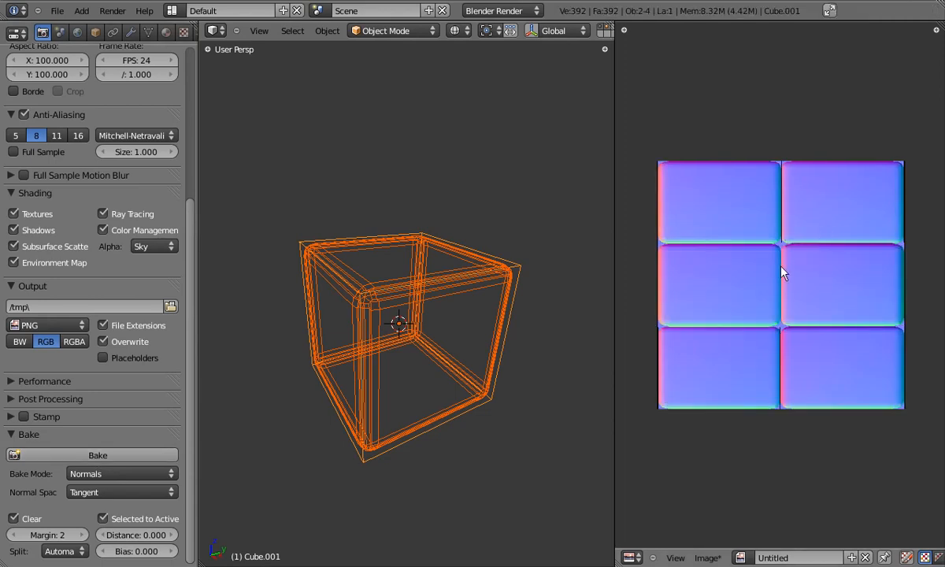
scroll(776, 256, up, 1)
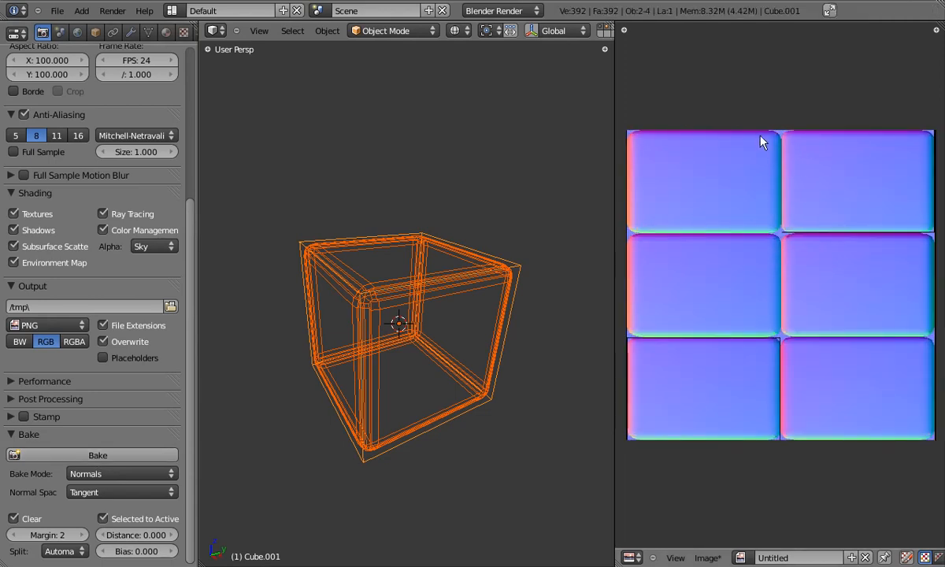
- Hide the beveled cube, return to solid shading, and select the plain cube
right_click(523, 268)
key(z)
key(g)
right_click(530, 241)
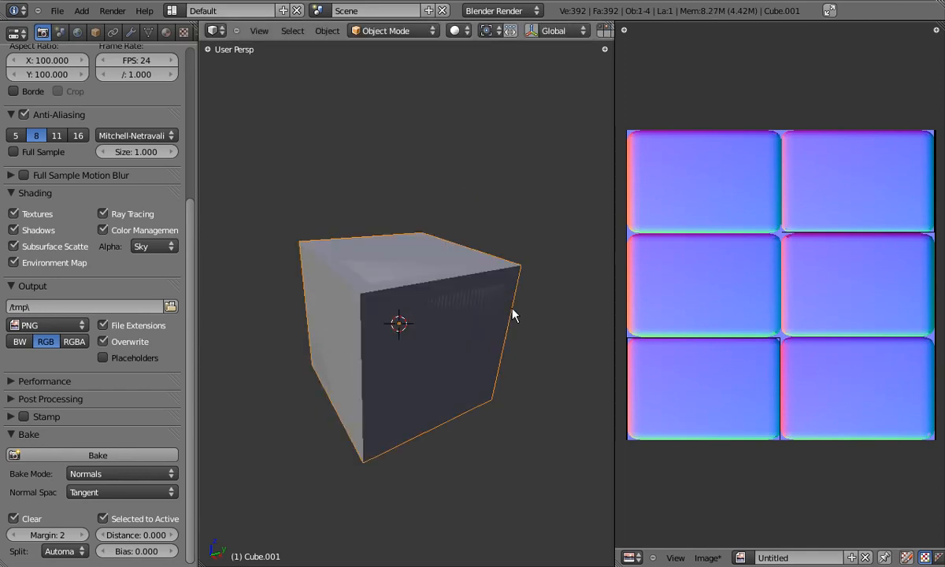
key(alt+z)
key(g)
right_click(512, 230)
key(z)
right_click(512, 285)
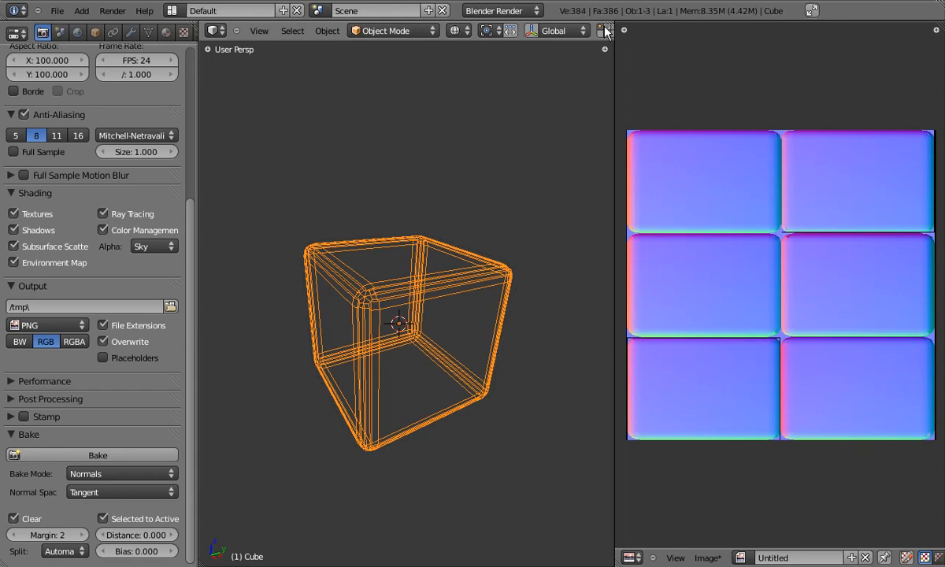
key(h)
key(z)
right_click(451, 281)
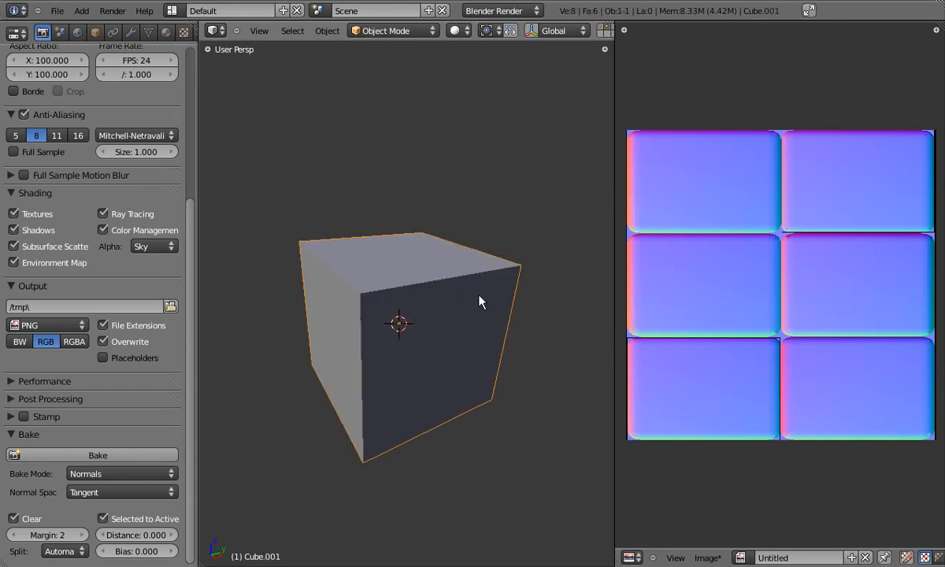
- Look at the Save As file browser for the baked normal map image without saving it
drag(613, 310, 593, 309)
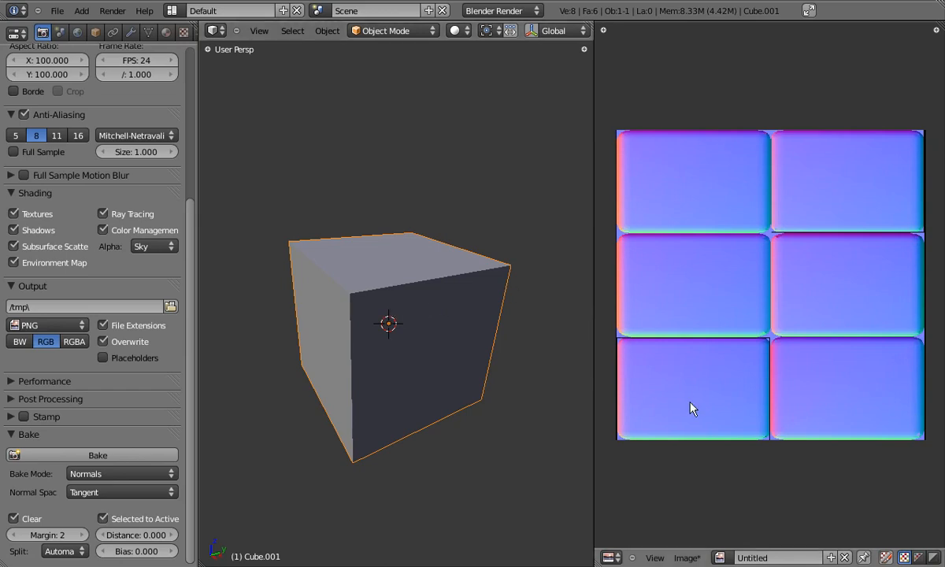
click(686, 557)
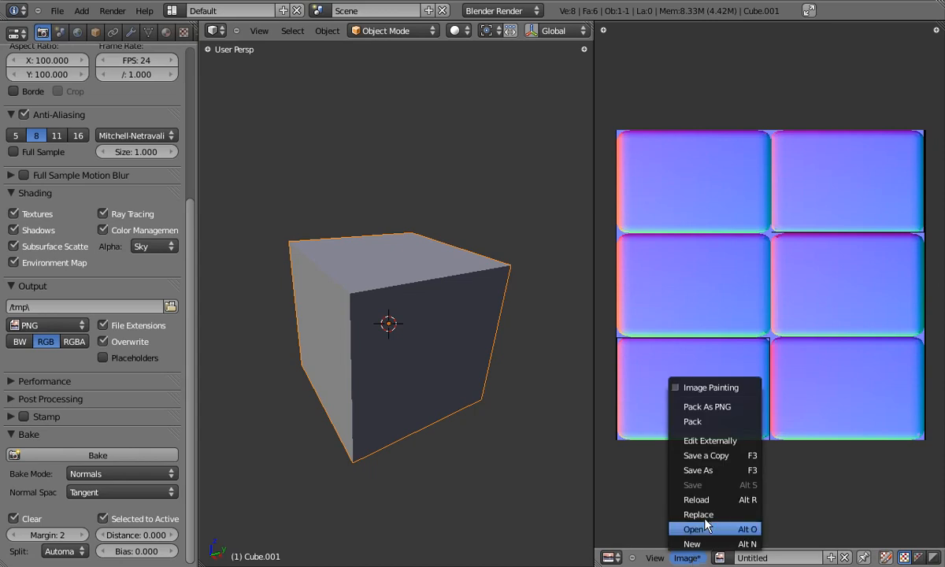
click(709, 470)
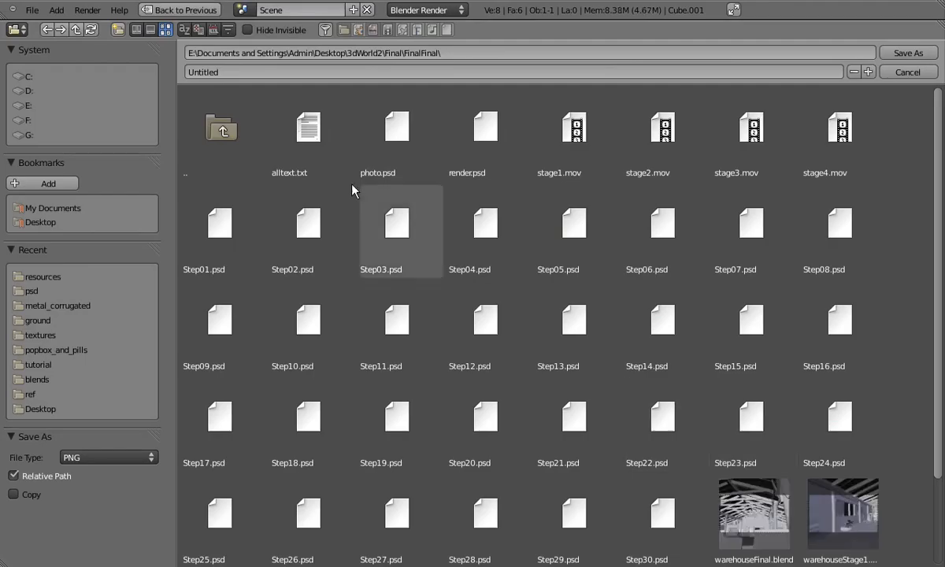
key(Escape)
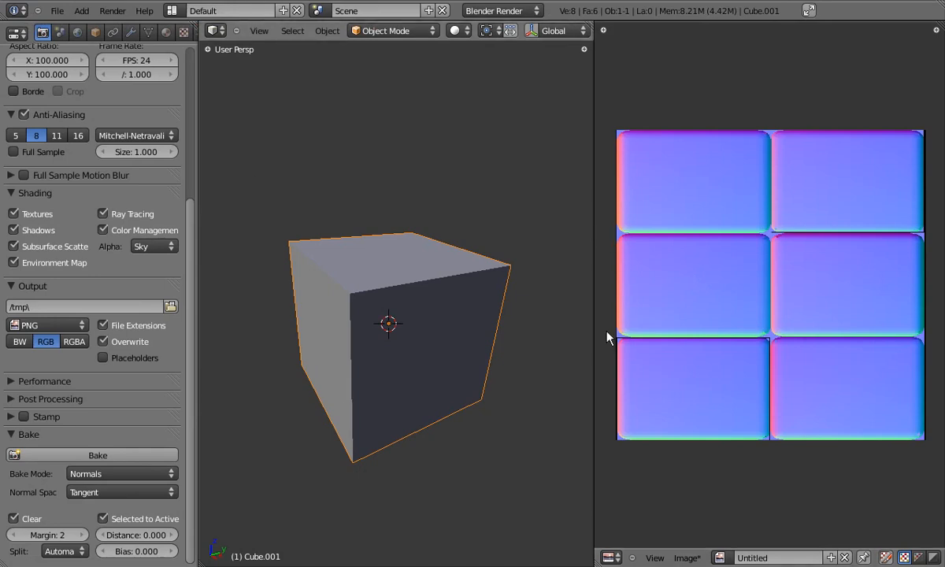
- Enlarge the 3D view and replace the plain cube's shared material with a new one named "normal"
drag(594, 340, 767, 340)
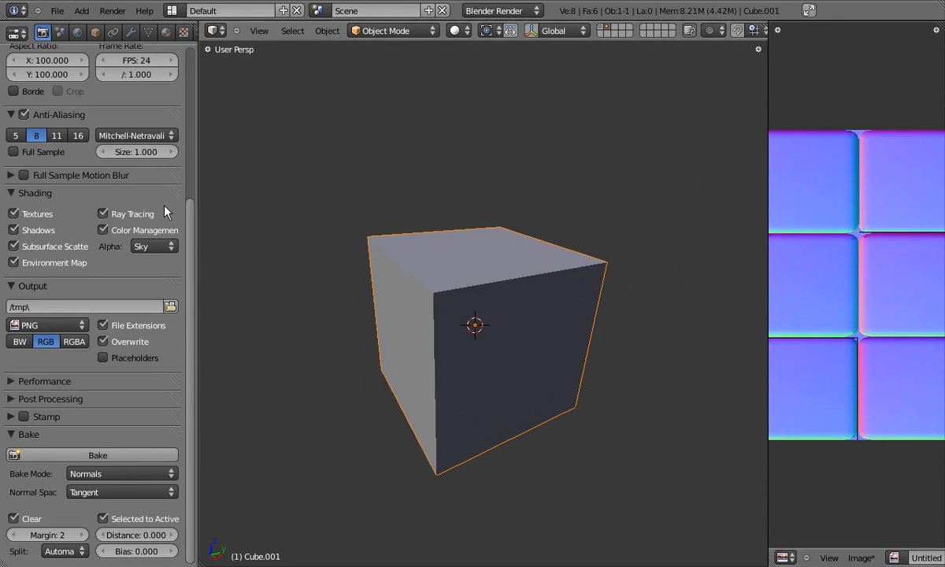
drag(188, 208, 175, 43)
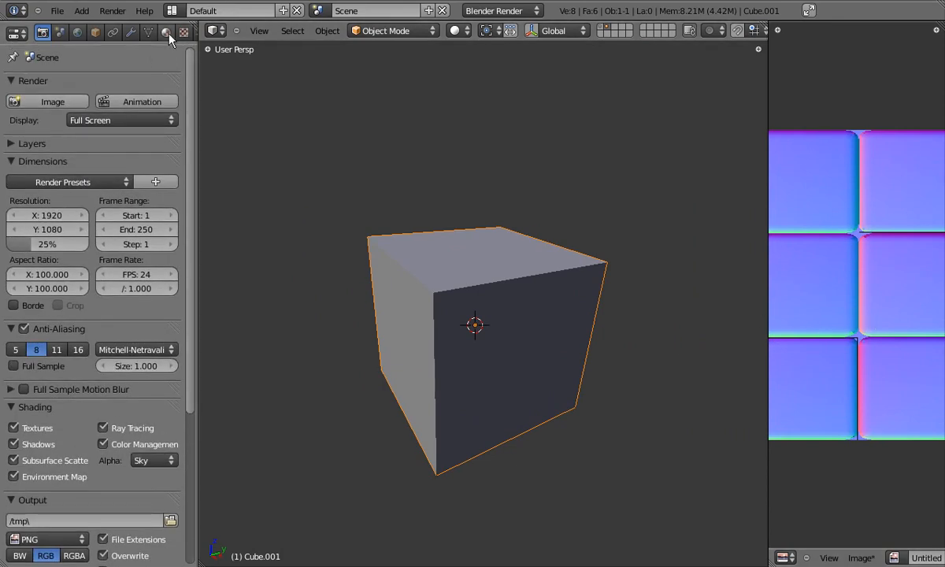
click(166, 32)
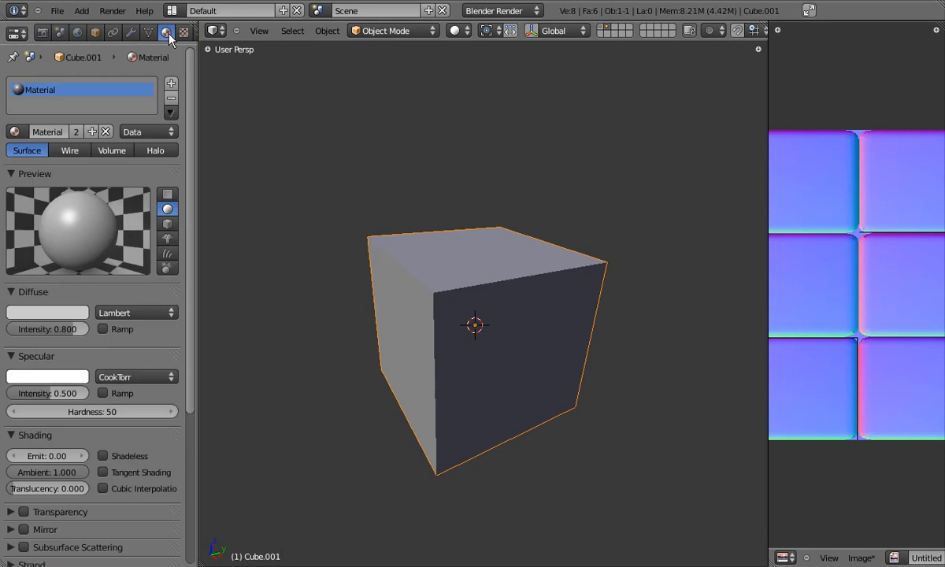
click(105, 132)
click(76, 132)
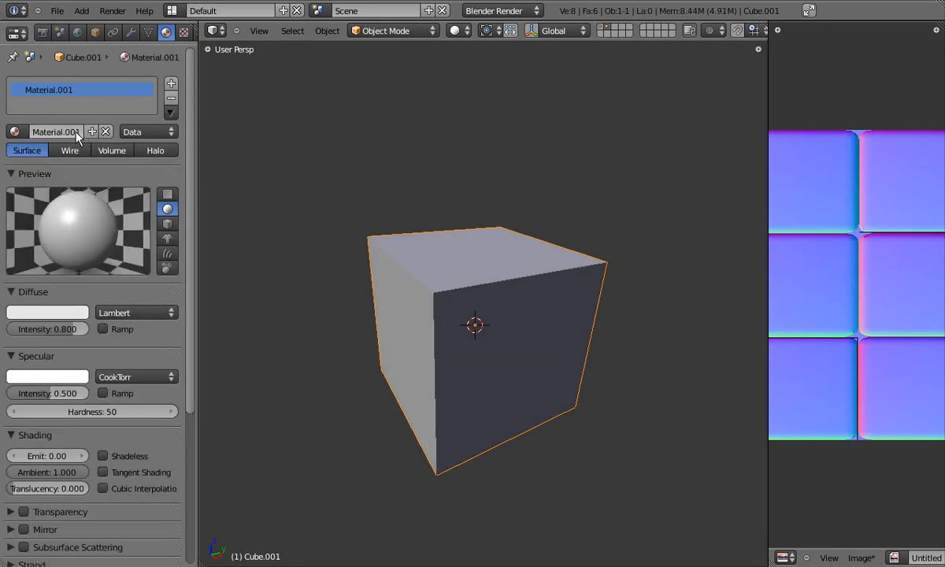
click(76, 132)
text(normal)
key(Return)
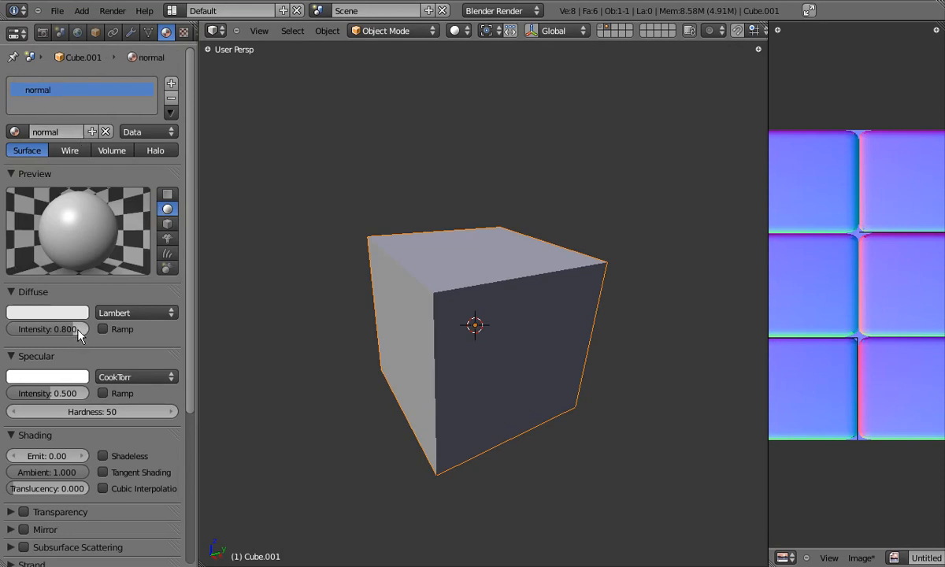
- Add an Image or Movie texture to the "normal" material using the baked Untitled image
click(183, 32)
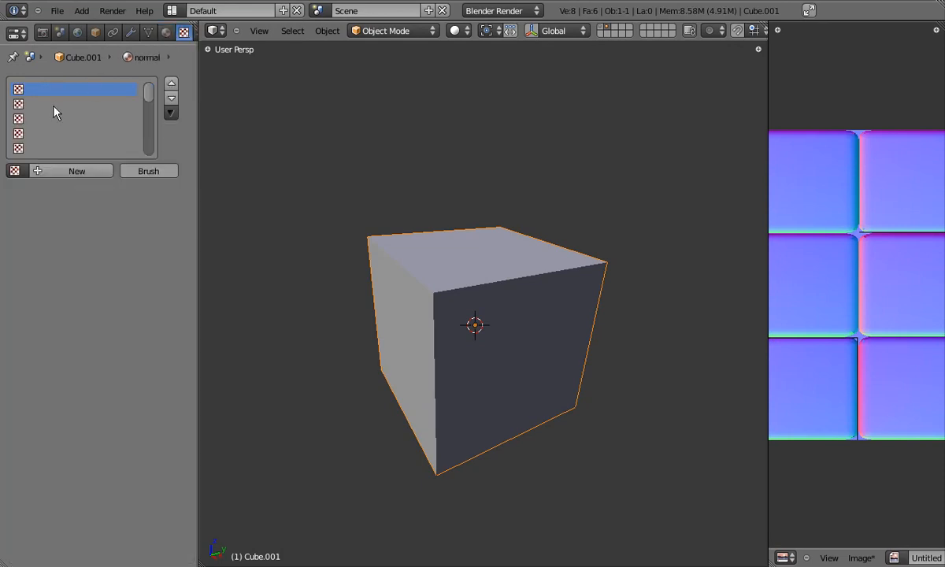
click(51, 172)
click(96, 190)
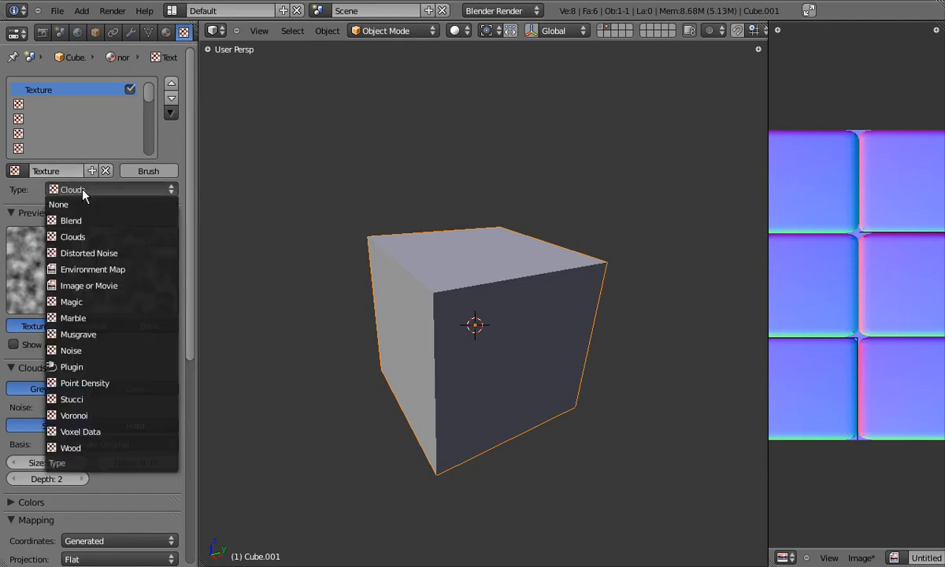
click(96, 287)
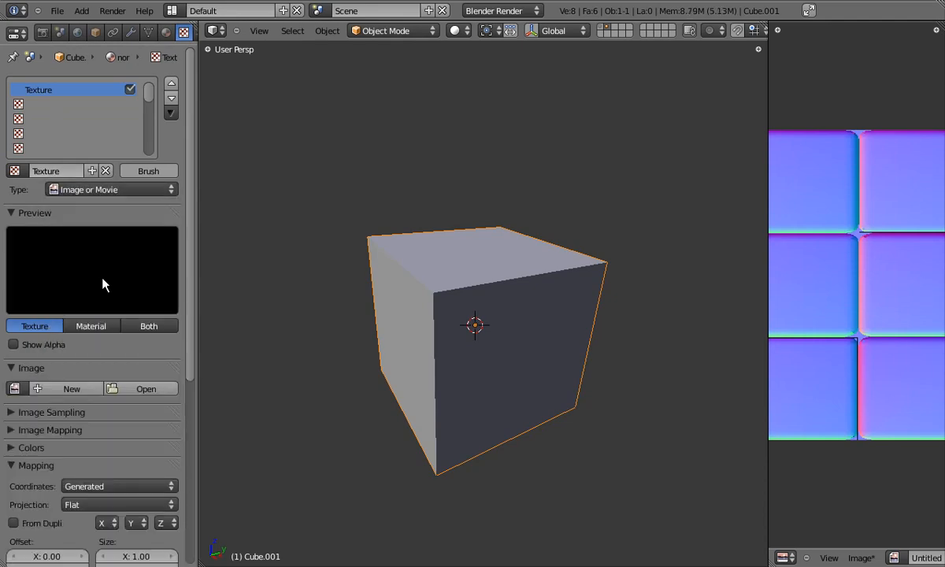
click(14, 387)
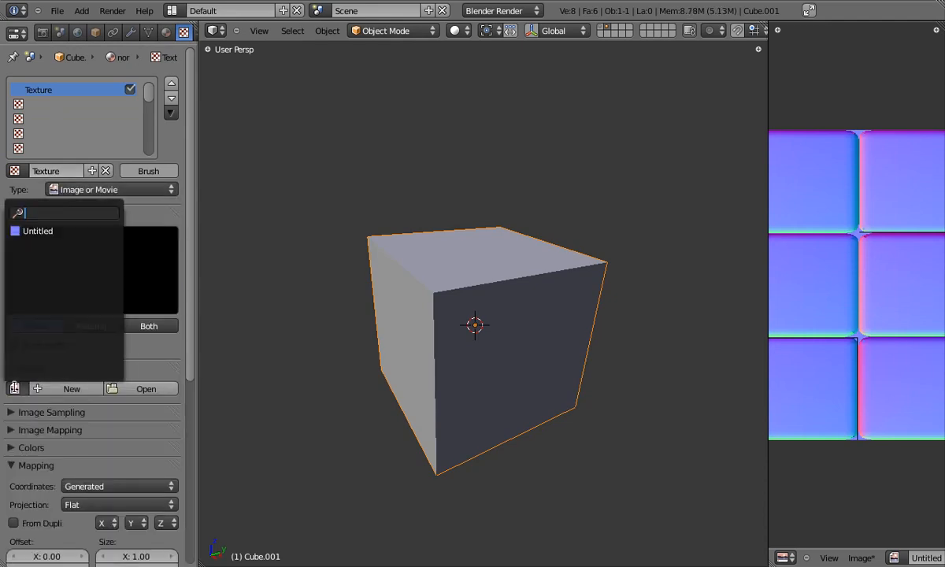
click(41, 231)
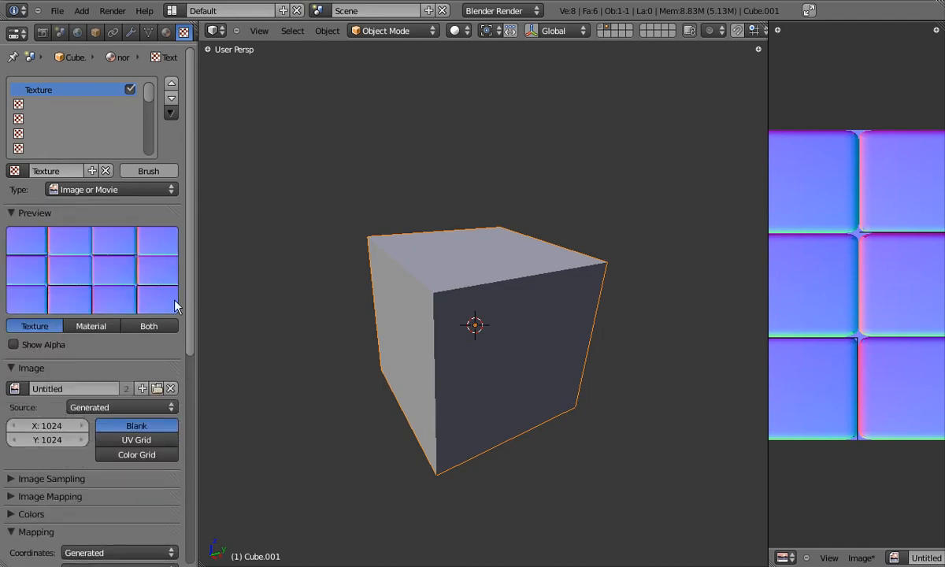
- Map the texture with UV coordinates and sample its image as a Normal Map in Tangent space
scroll(163, 312, down, 8)
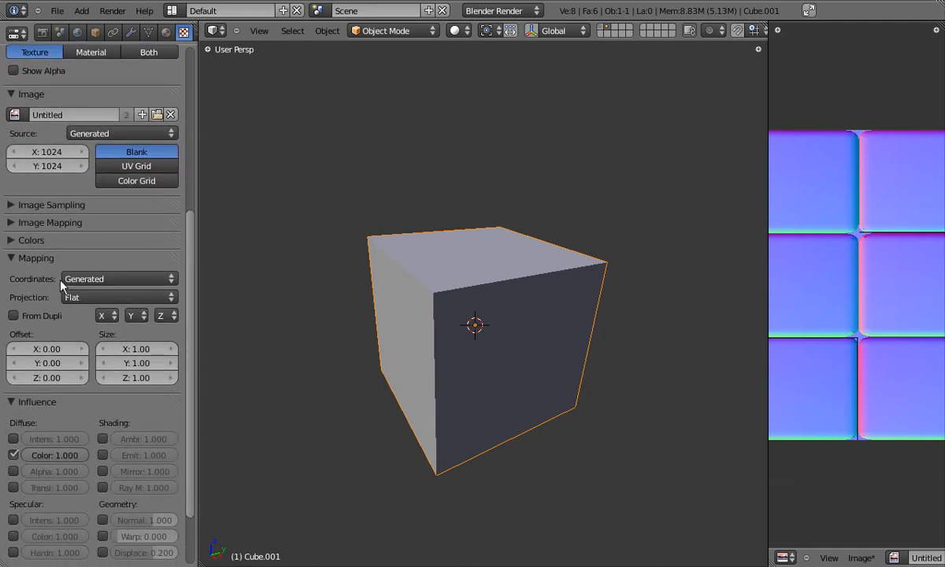
click(93, 277)
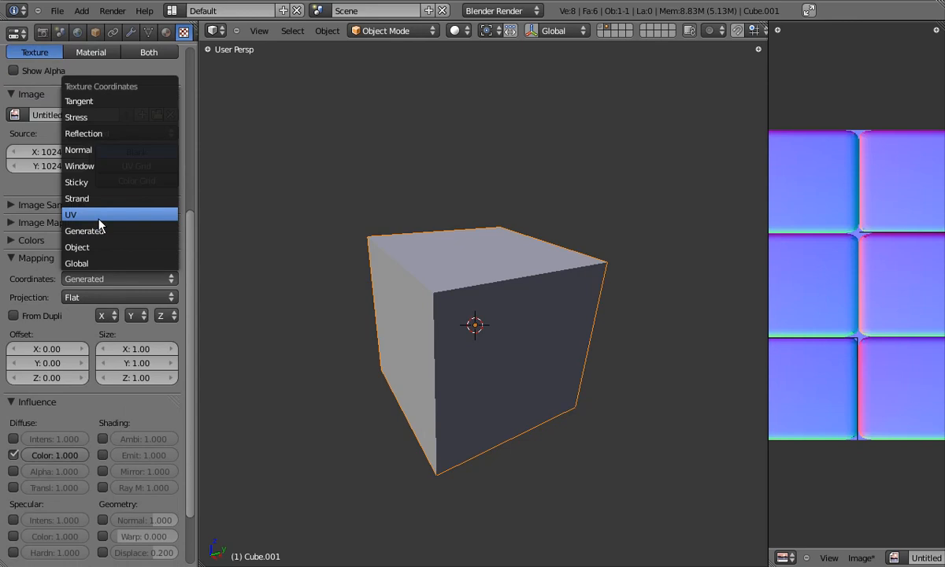
click(99, 218)
drag(189, 241, 191, 177)
click(36, 295)
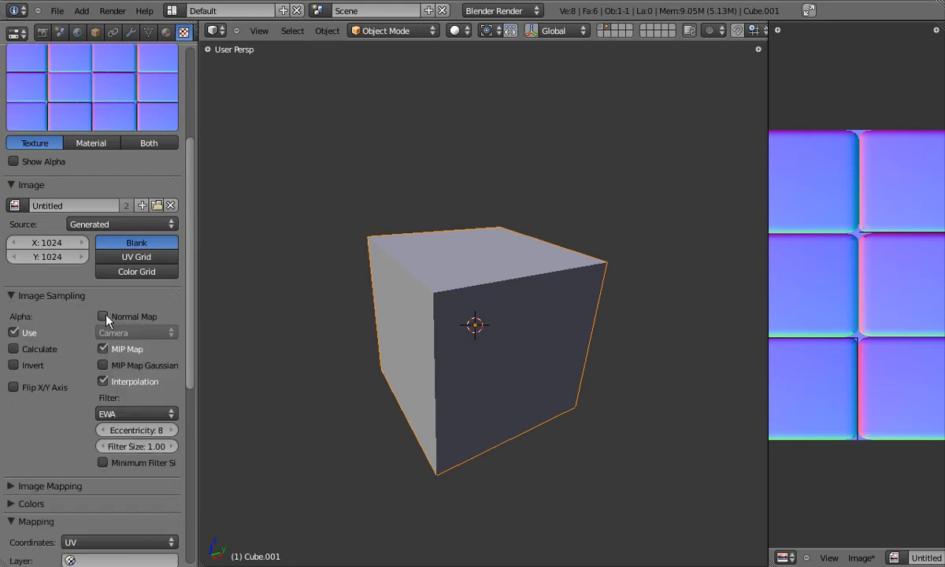
click(103, 316)
click(125, 333)
click(140, 269)
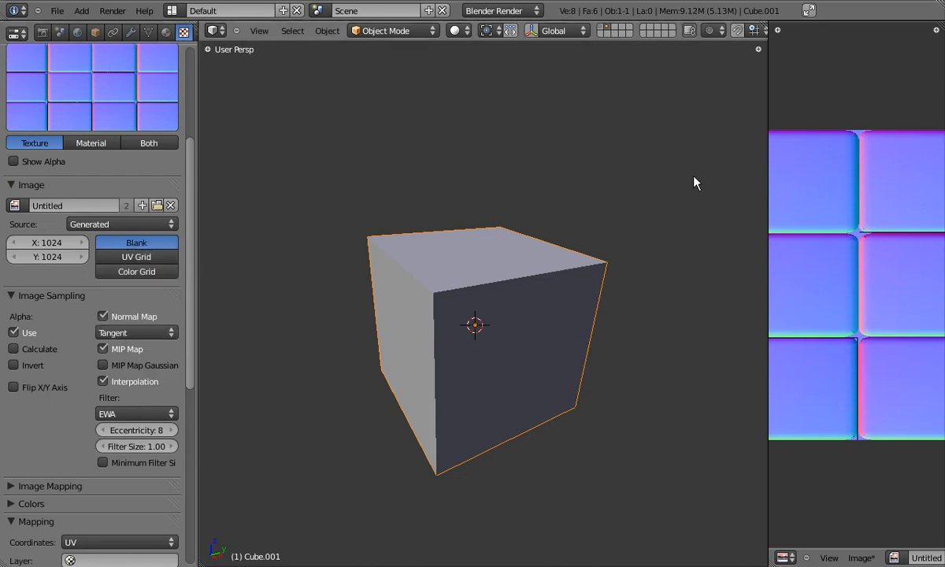
- Turn off the texture's diffuse Color influence and enable its Normal influence
middle_drag(460, 308, 458, 300)
key(alt+z)
key(z)
key(z)
drag(191, 234, 193, 427)
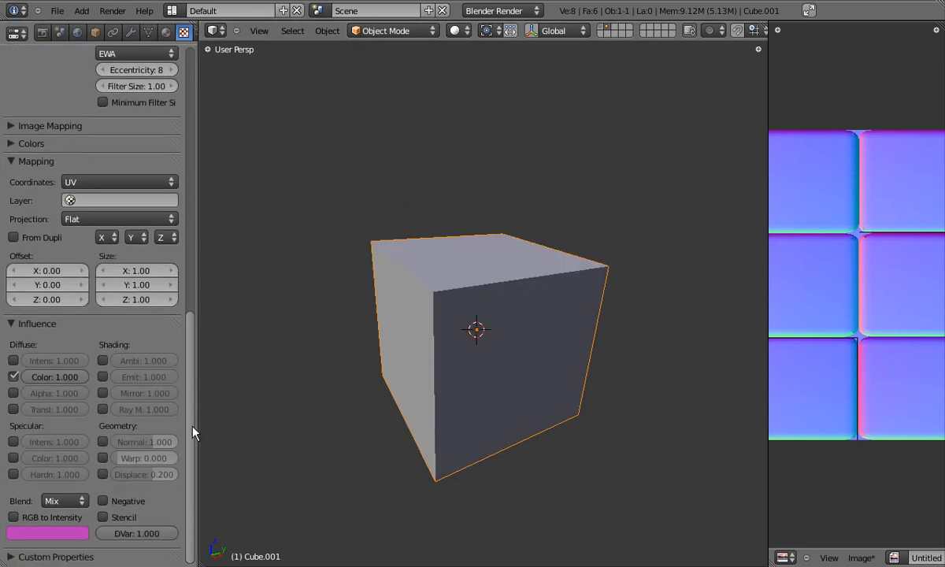
click(12, 377)
click(102, 442)
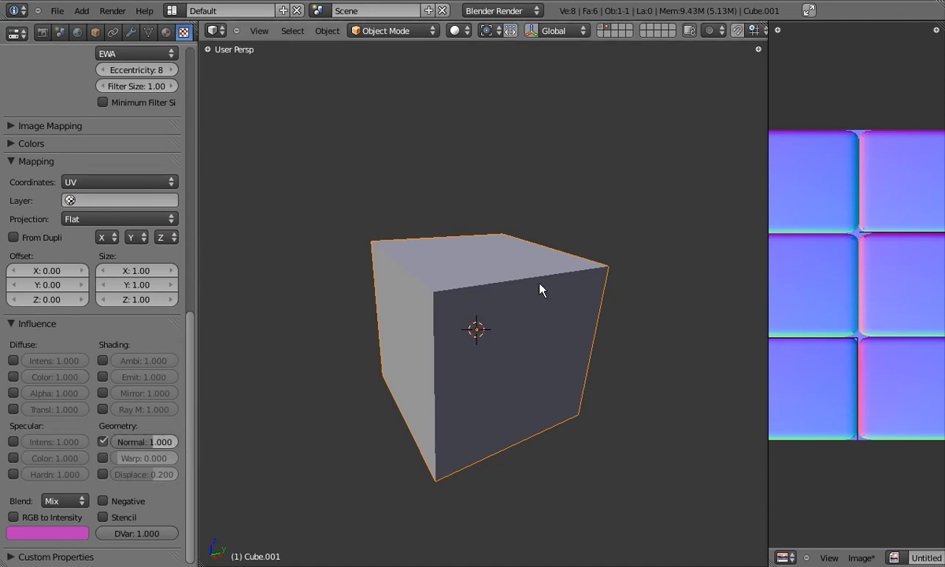
- Add a point lamp and move it beside the cube in a top orthographic wireframe view
key(alt+z)
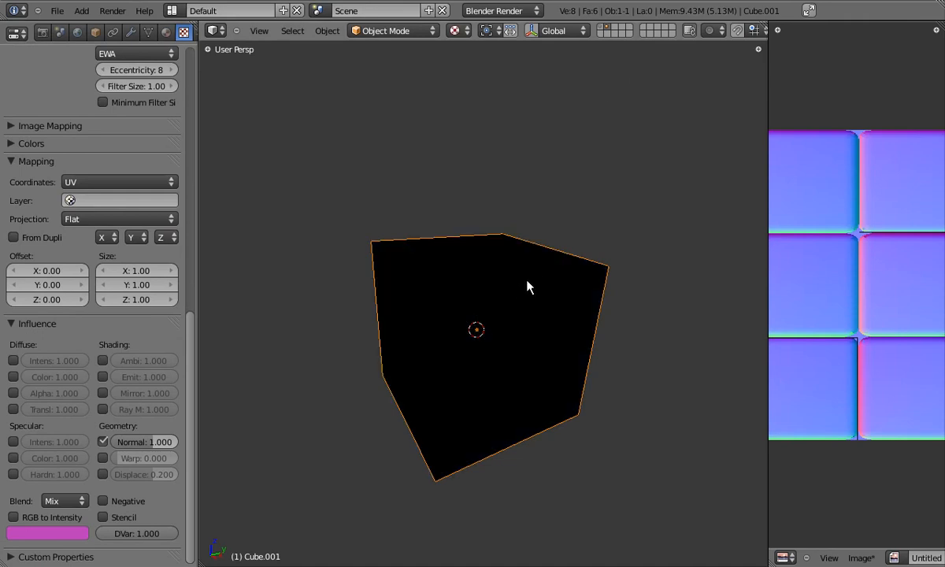
key(KP_7)
key(KP_5)
scroll(527, 291, down, 6)
key(z)
key(space)
key(Escape)
key(shift+a)
key(Escape)
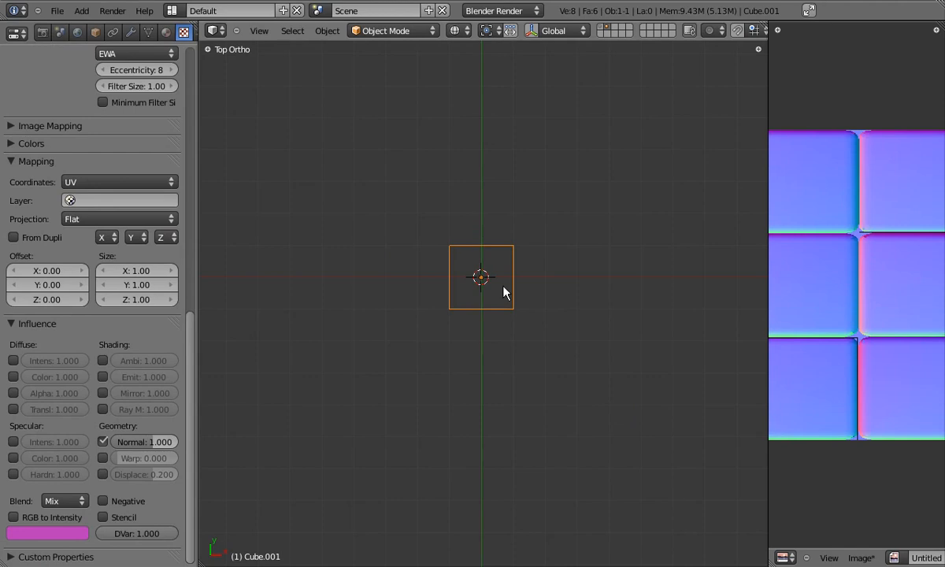
key(shift+a)
mouse_move(476, 429)
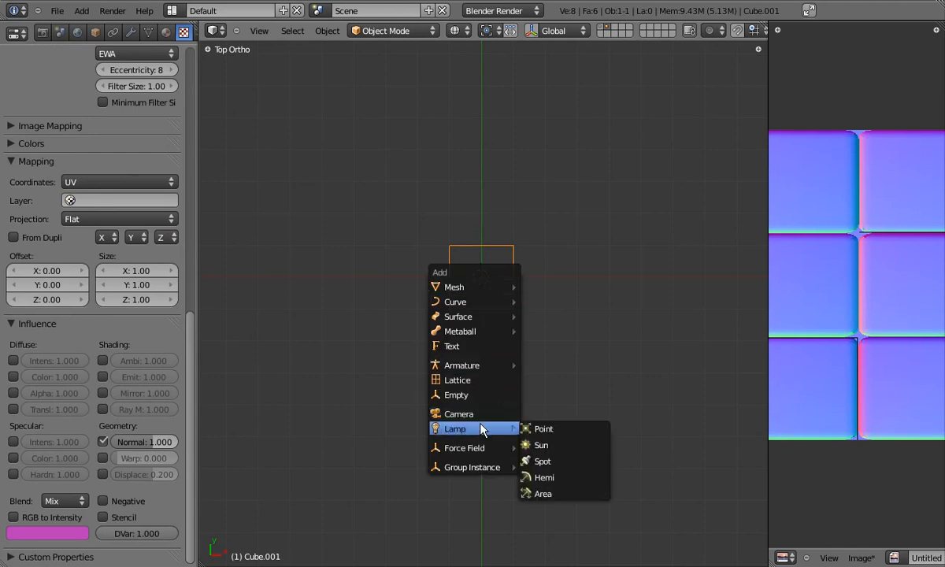
click(562, 429)
key(g)
click(560, 326)
- Move the lamp in side view to about X 2.8, Y -3.3, Z 4.3, and show the cube in Textured shading
key(KP_3)
key(g)
click(603, 186)
key(z)
middle_drag(510, 338, 561, 381)
key(alt+z)
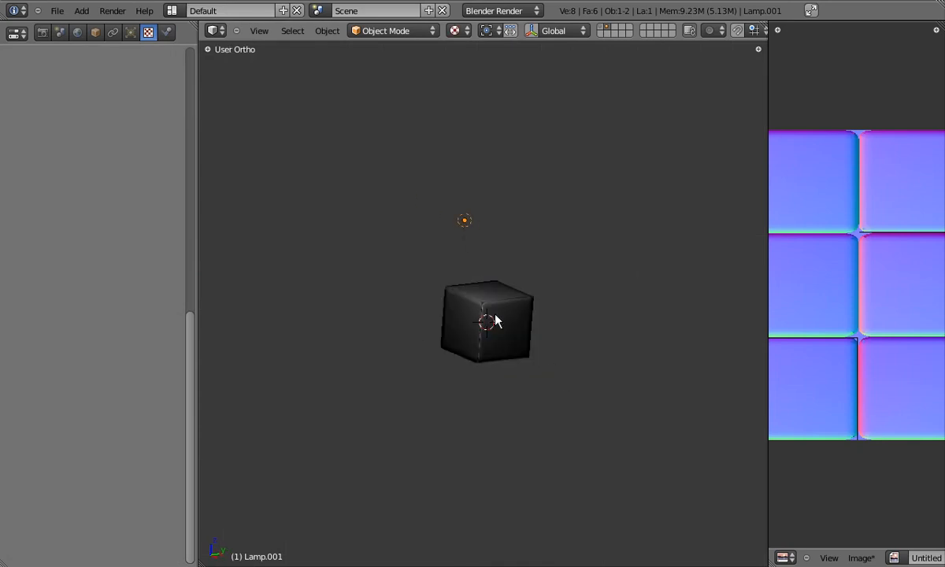
scroll(496, 317, up, 2)
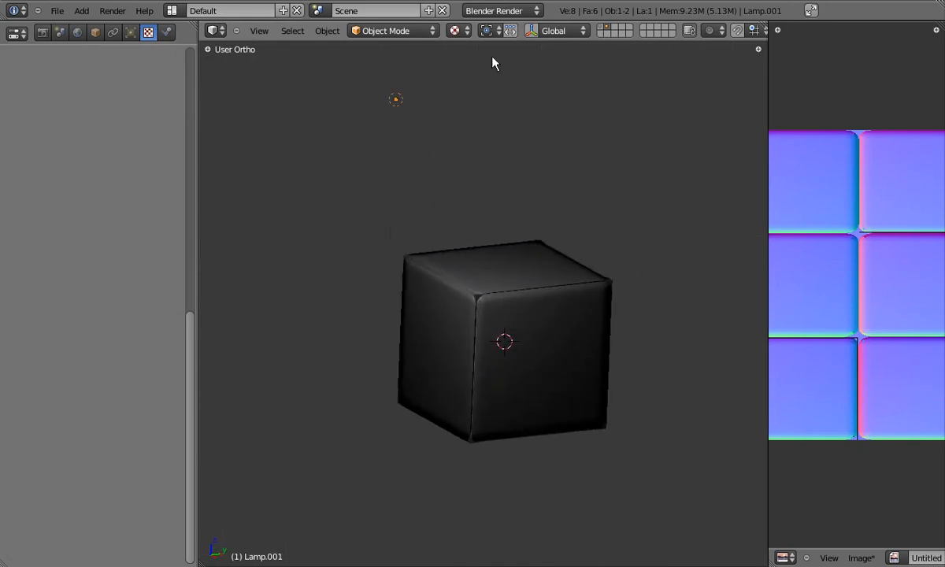
click(461, 31)
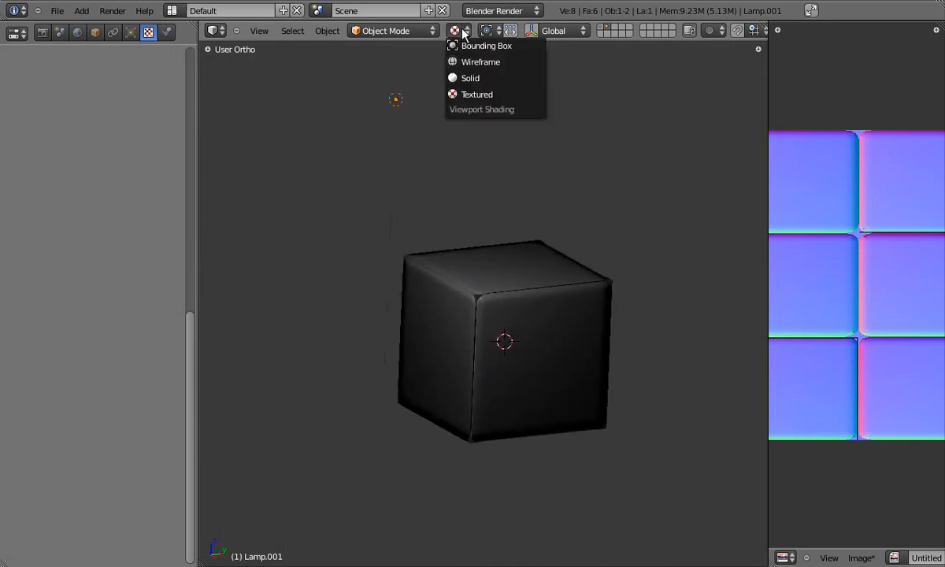
click(474, 95)
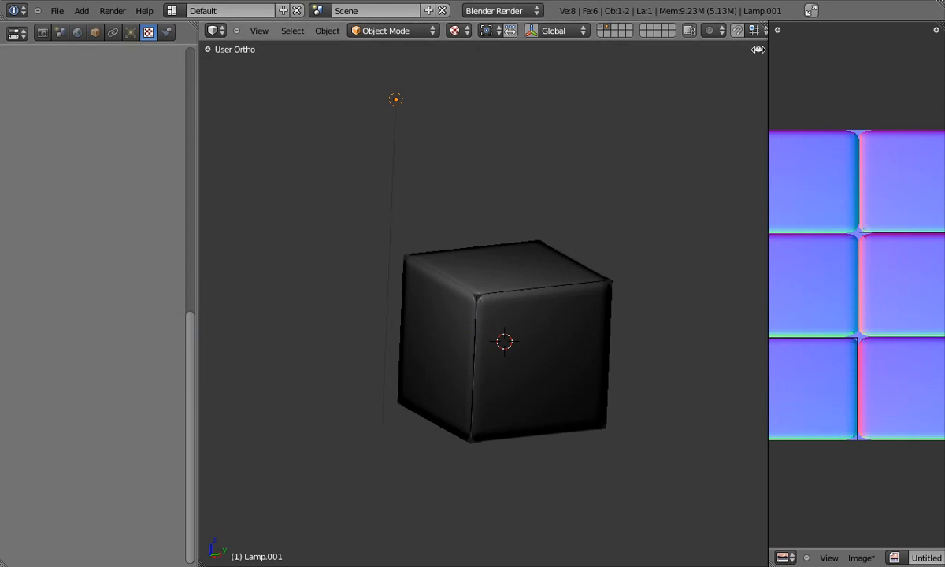
- Set the viewport's material shading mode to GLSL in its display settings and hide the settings again
drag(758, 49, 653, 62)
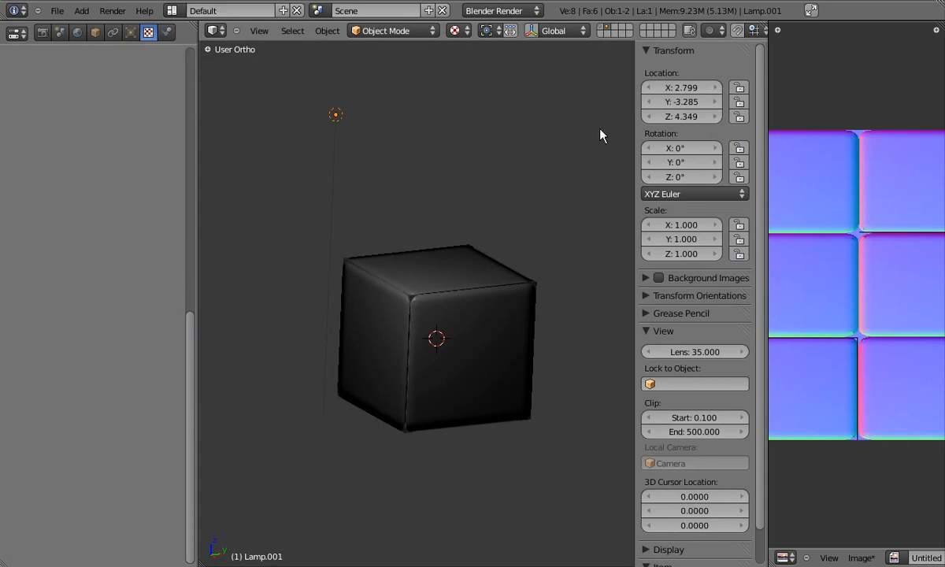
scroll(762, 328, down, 2)
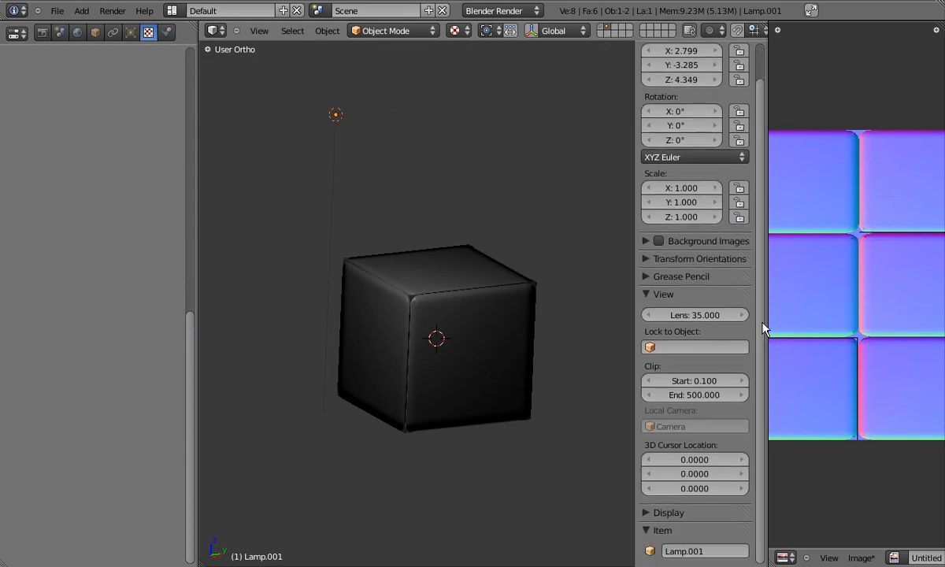
click(646, 513)
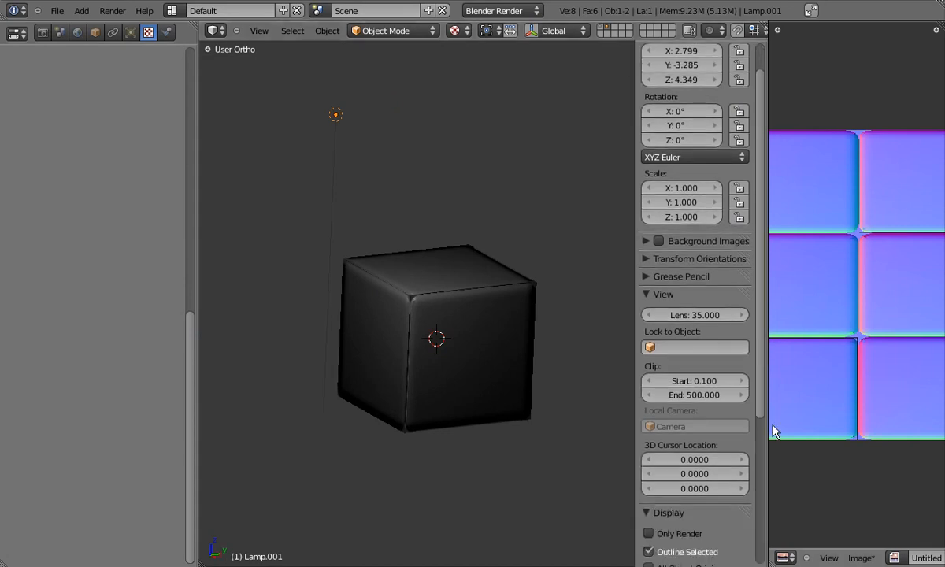
scroll(760, 425, down, 6)
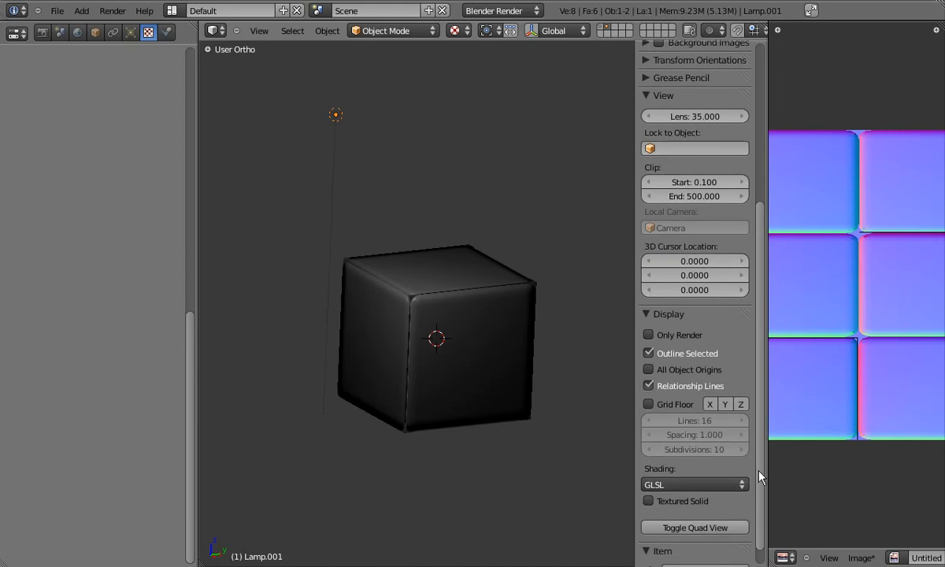
scroll(758, 476, down, 1)
click(677, 477)
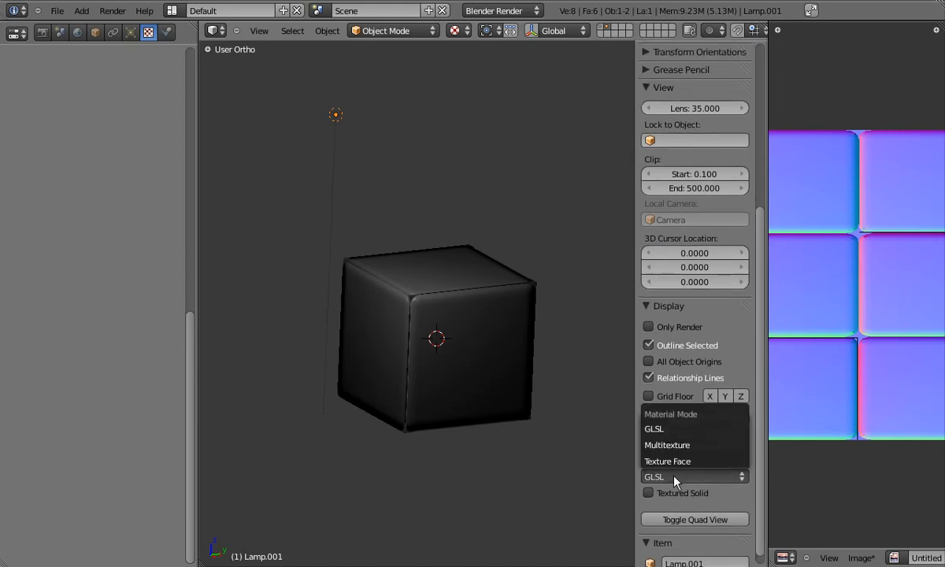
click(667, 428)
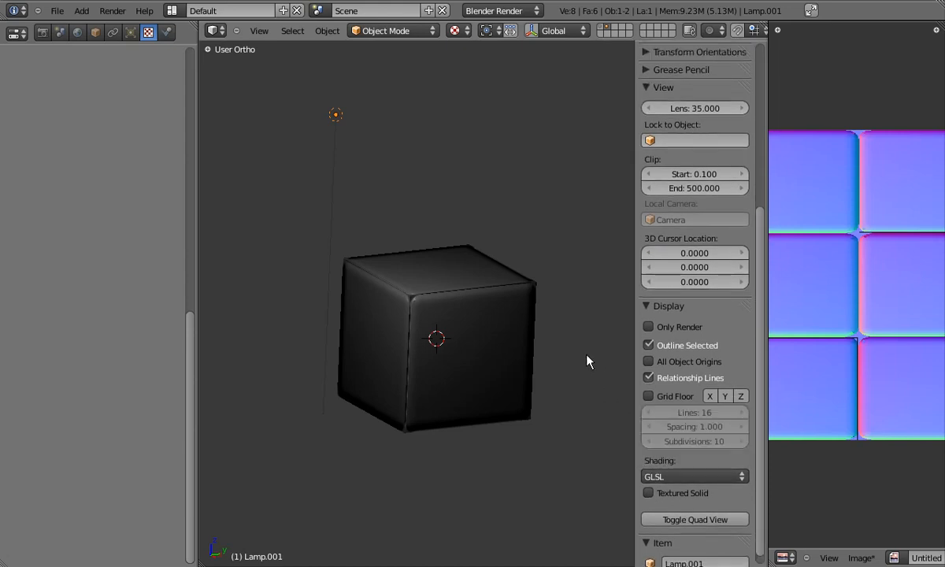
key(n)
- Examine the seams along the normal-mapped cube's edges and corners from close up and from different angles
scroll(505, 326, up, 8)
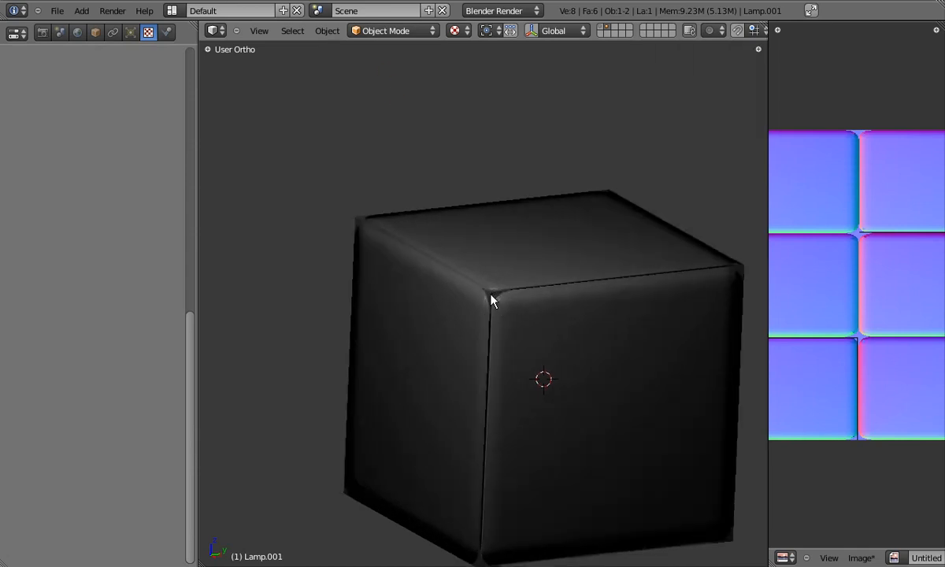
scroll(535, 315, down, 4)
middle_drag(512, 320, 464, 332)
scroll(495, 337, up, 2)
scroll(517, 344, up, 5)
scroll(472, 346, down, 4)
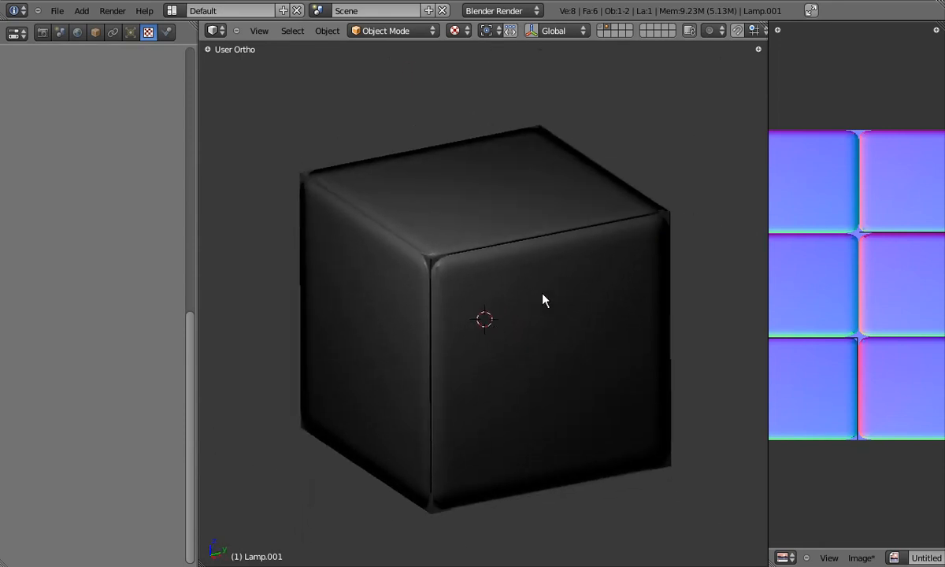
mouse_move(488, 302)
middle_down()
mouse_move(532, 333)
mouse_move(472, 291)
middle_up()
scroll(456, 280, up, 4)
scroll(485, 286, down, 4)
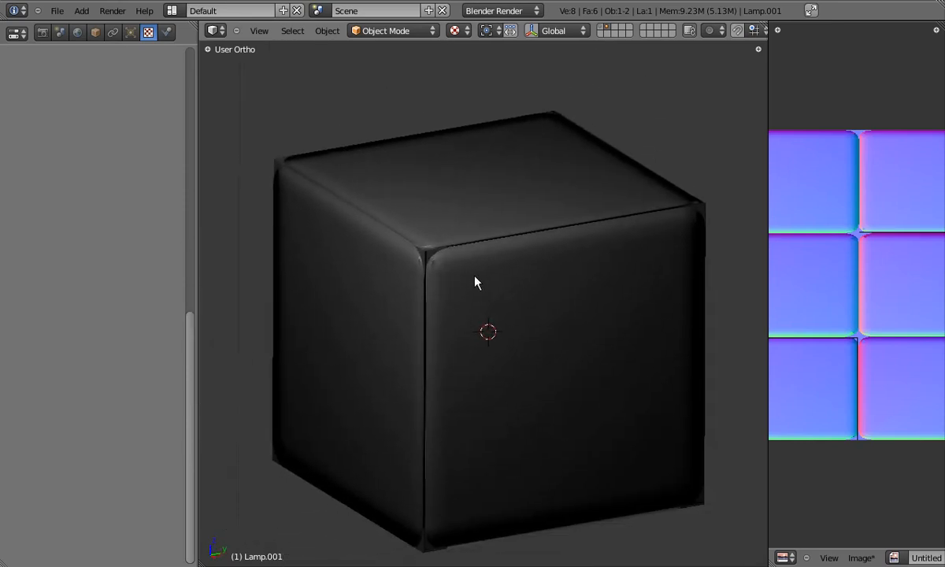
- Select the cube for mesh editing and widen the UV editor to show more of its UV layout
right_click(472, 291)
key(Tab)
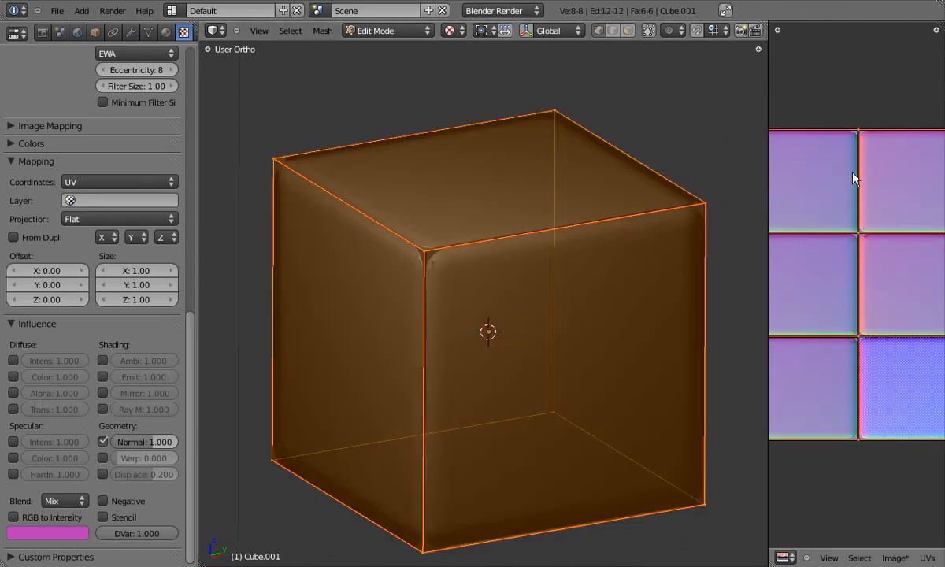
scroll(843, 173, down, 2)
middle_drag(843, 168, 861, 169)
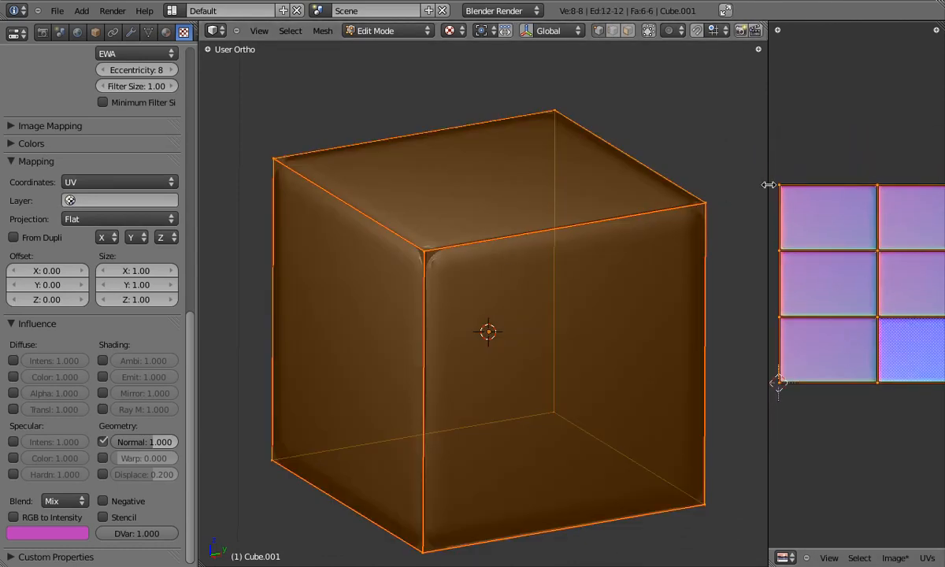
drag(768, 184, 612, 185)
scroll(668, 182, up, 2)
right_click(665, 135)
key(l)
key(g)
click(780, 106)
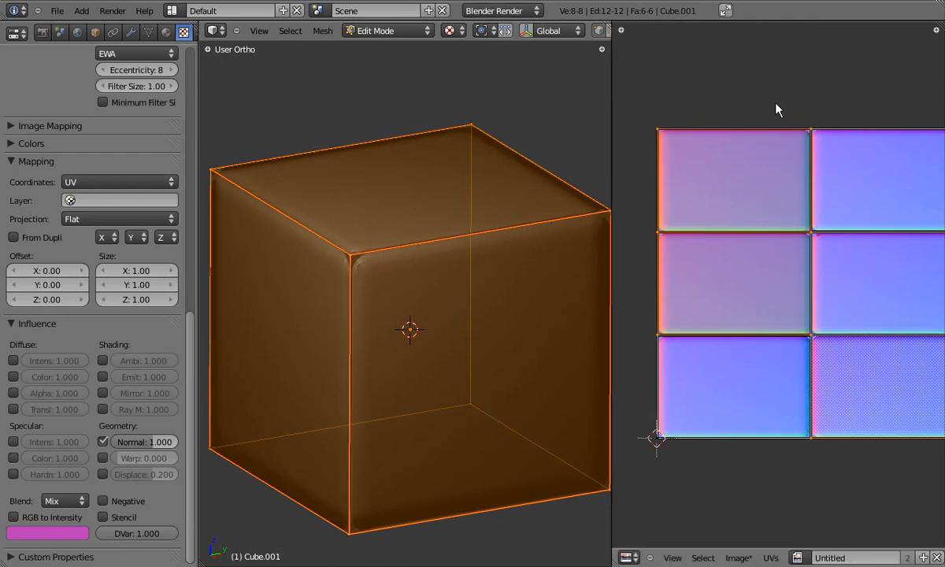
- Select the cube's large front face in face selection mode and scale its UVs down slightly inside the baked tile
scroll(558, 28, down, 2)
click(588, 30)
right_click(476, 363)
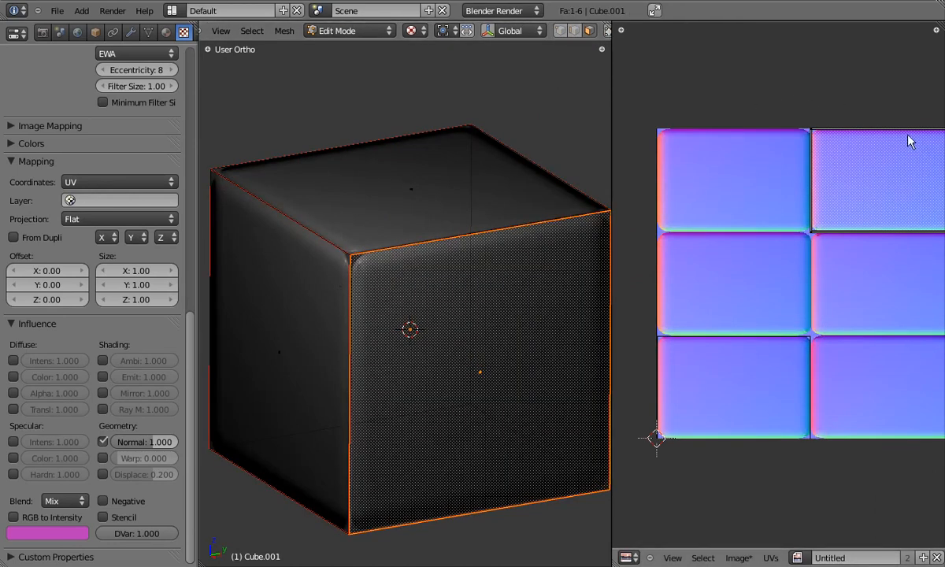
middle_drag(827, 115, 759, 121)
key(s)
click(900, 97)
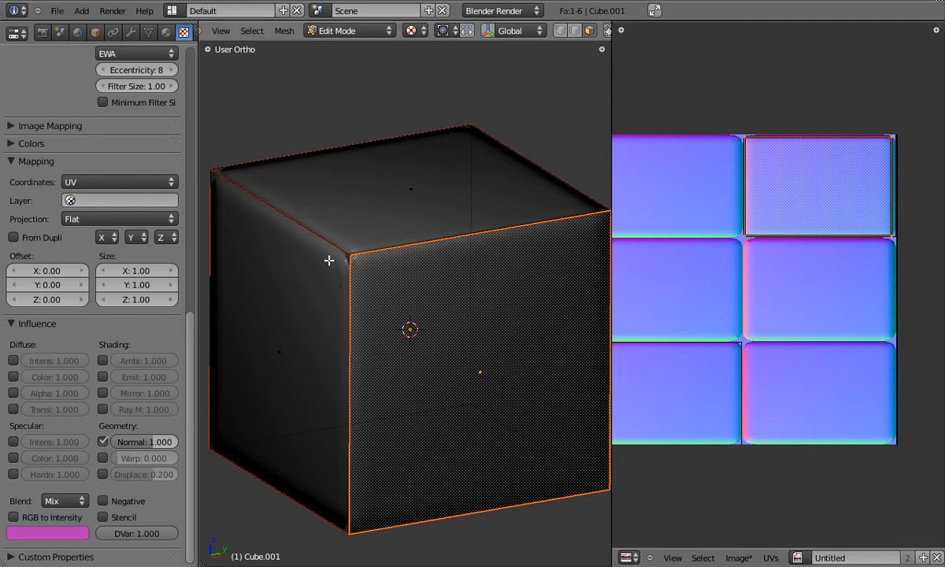
scroll(340, 253, up, 4)
key(Tab)
scroll(405, 231, down, 2)
key(Tab)
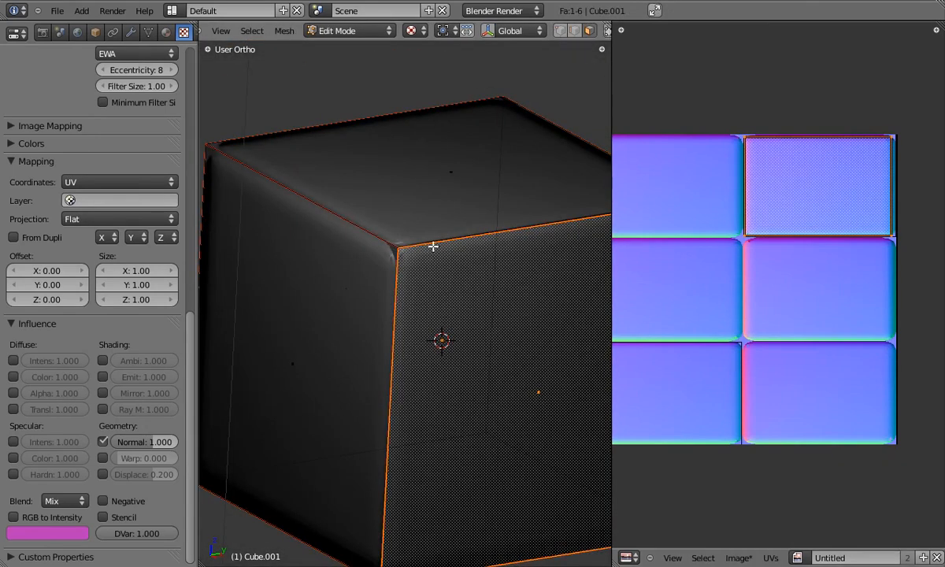
- Scale down the UVs of the cube's top face and its adjoining side face slightly, one after the other
right_click(450, 181)
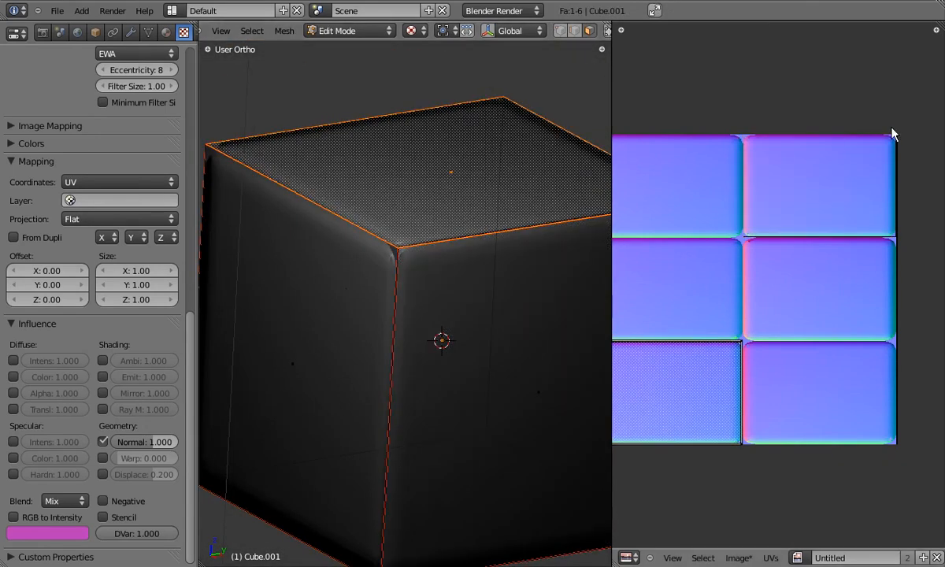
key(s)
click(828, 204)
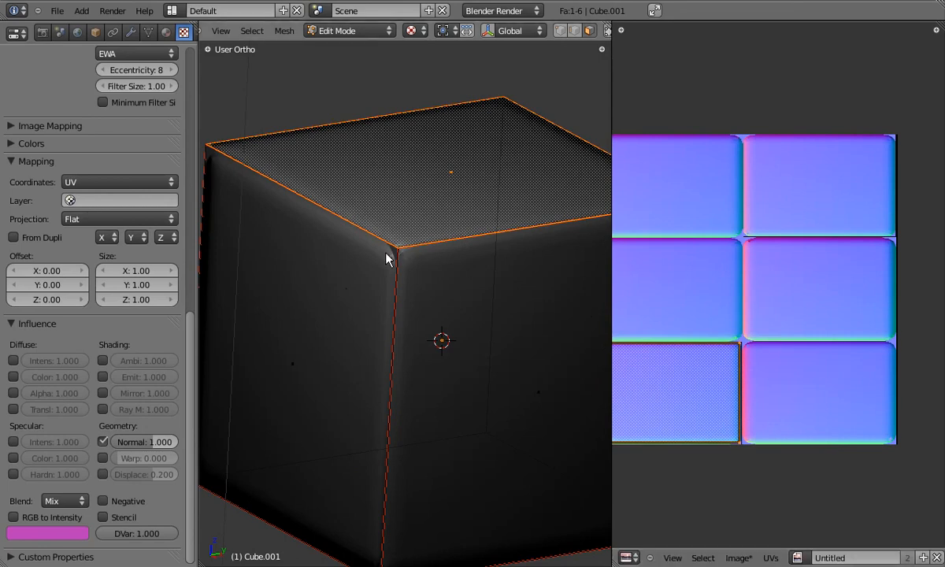
right_click(291, 325)
key(s)
click(854, 265)
- Return to object mode, examine the cube's shared corner and edges up close, and bring up the render settings
key(Tab)
middle_drag(472, 262, 425, 367)
scroll(425, 367, up, 6)
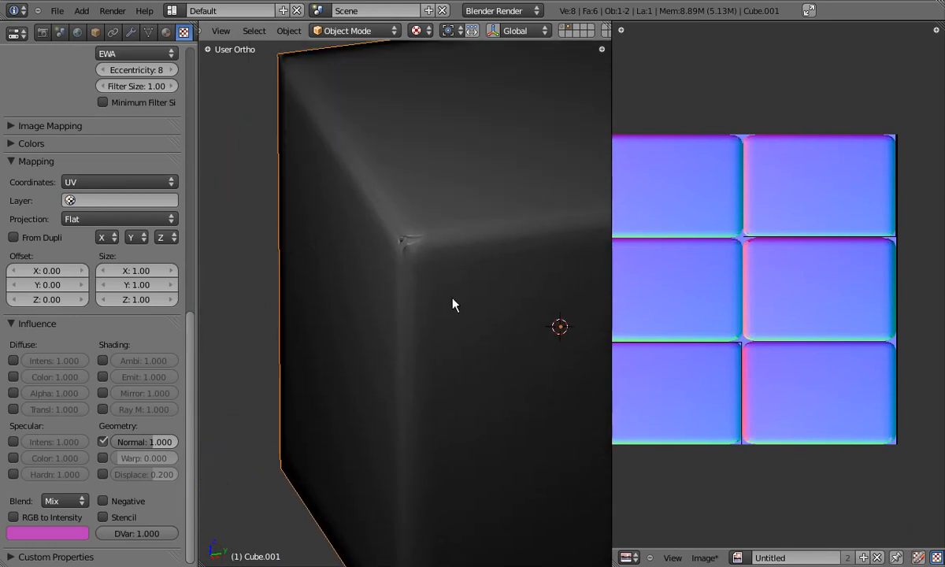
middle_drag(416, 293, 400, 286)
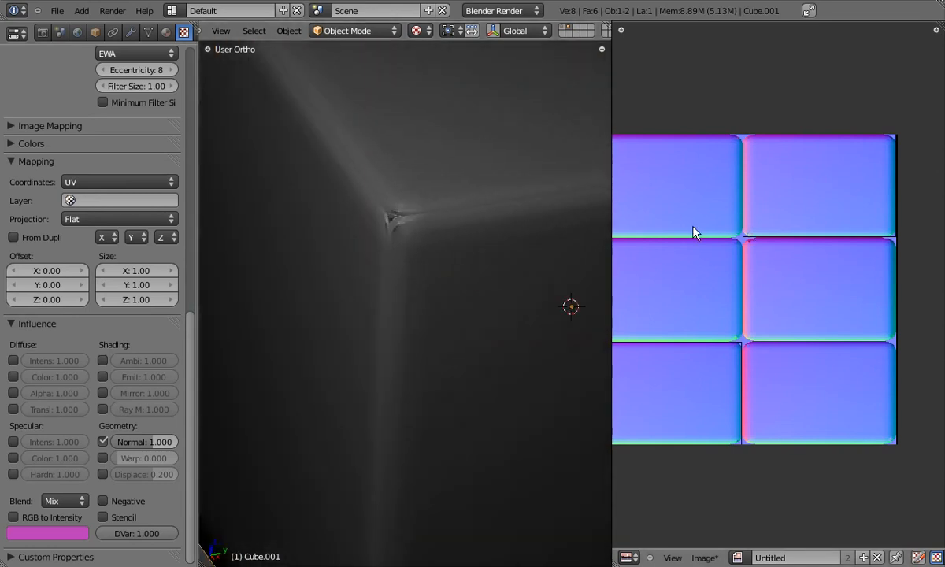
scroll(443, 232, down, 6)
middle_drag(443, 338, 412, 298)
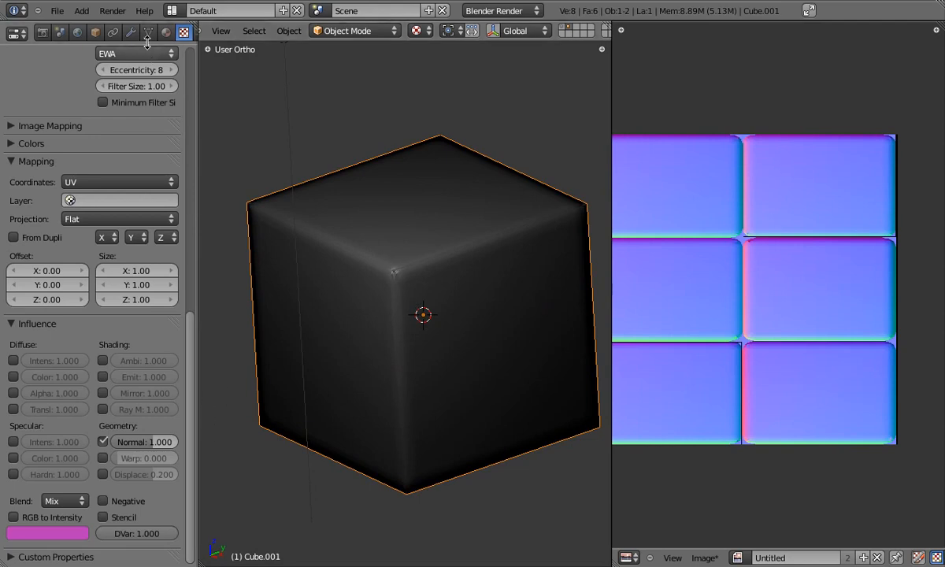
click(43, 32)
drag(190, 383, 204, 558)
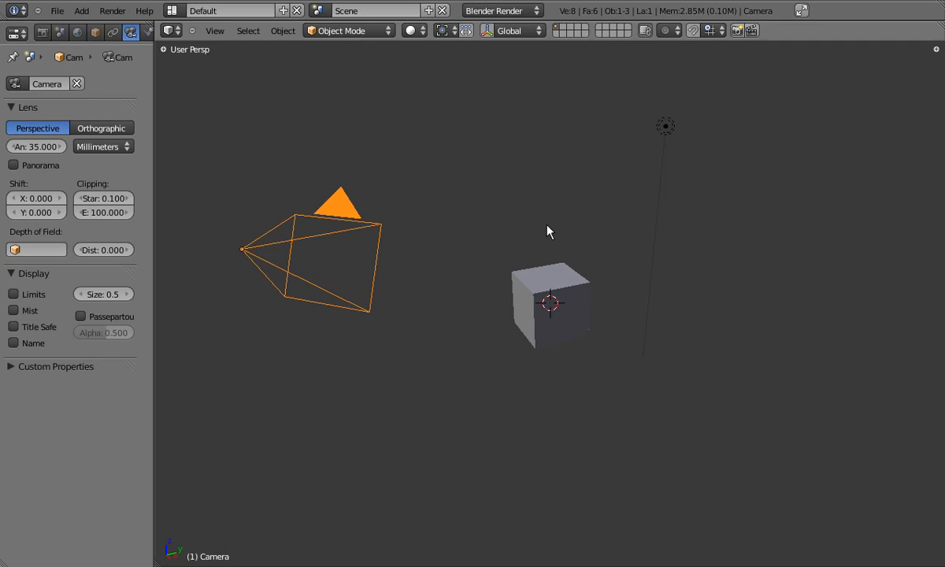
- Add a plane at the default cube's centre in top view and enlarge it to several times the cube's width
right_click(577, 325)
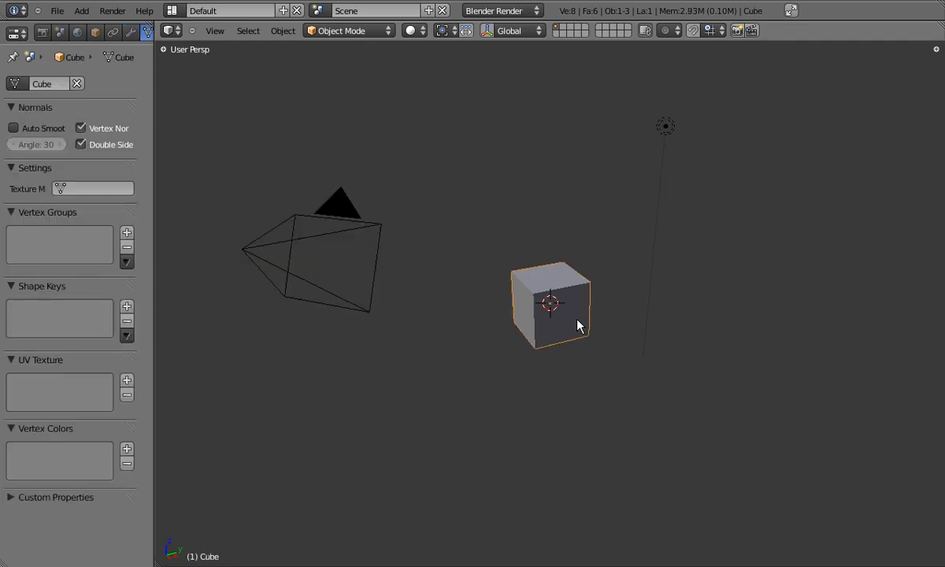
key(KP_7)
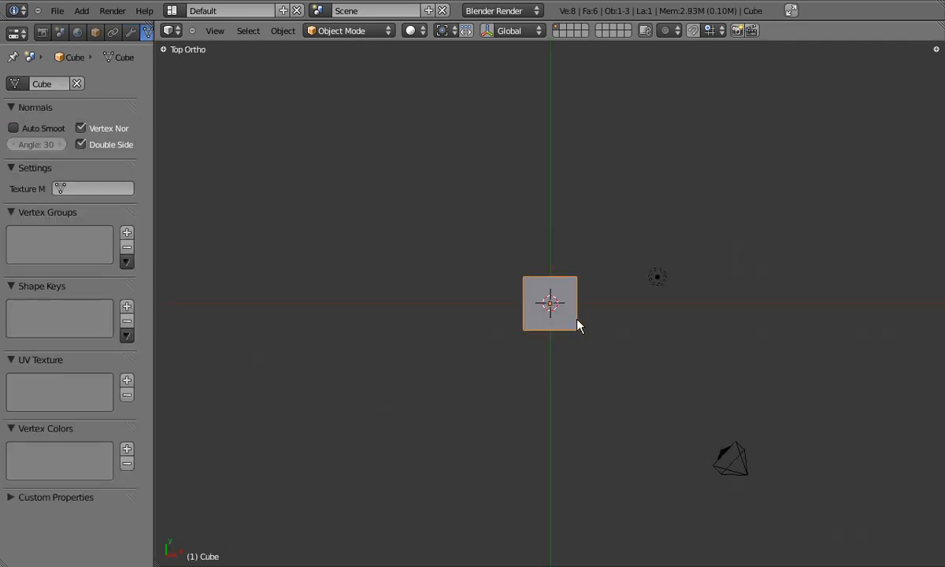
key(shift+a)
mouse_move(581, 320)
click(634, 321)
key(s)
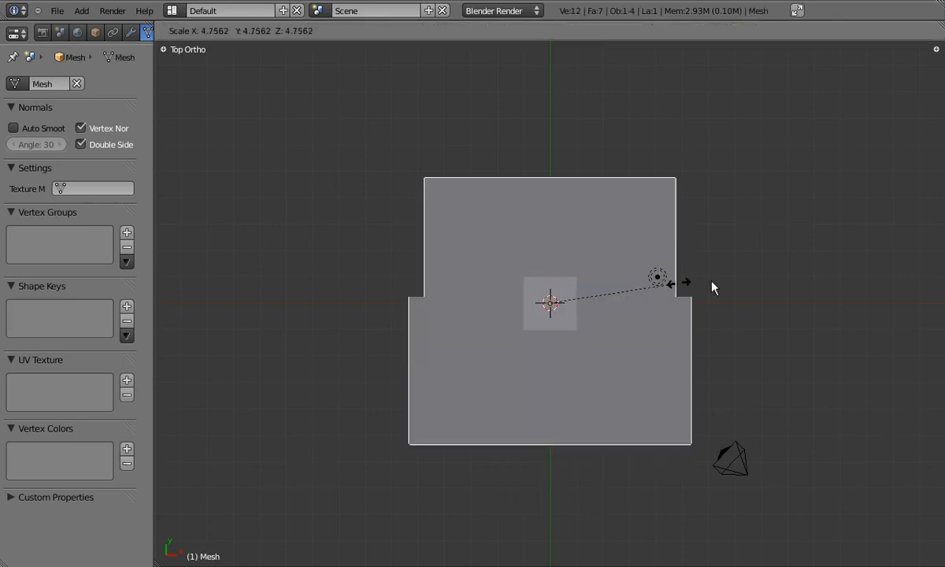
click(656, 287)
- Lower the plane in side view to the cube's bottom face as a floor and scale it up further
key(KP_3)
key(g)
key(z)
click(654, 316)
key(s)
click(724, 315)
scroll(592, 330, up, 5)
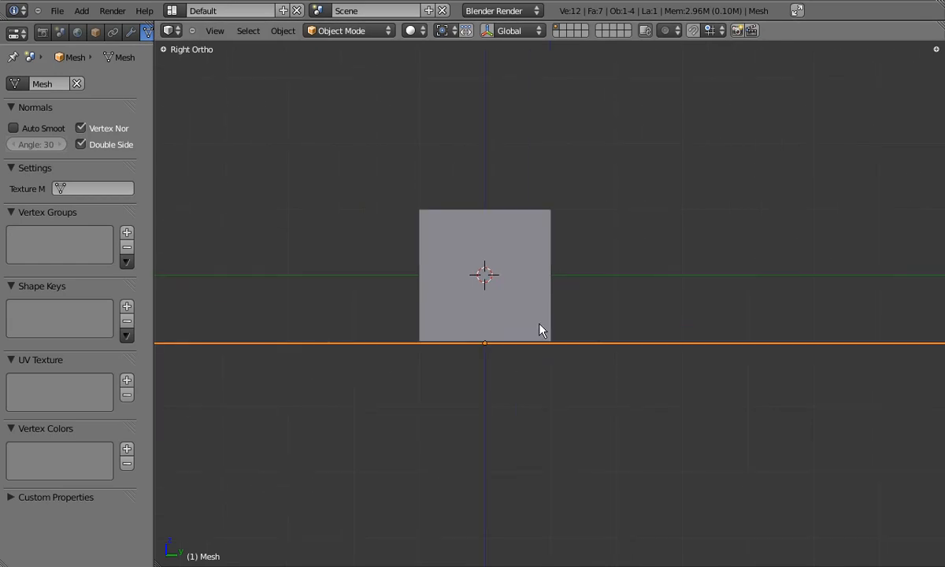
scroll(530, 310, up, 4)
key(g)
click(530, 304)
- Join the floor plane and the cube into a single mesh object, with the cube as the active object
scroll(529, 303, down, 5)
middle_drag(452, 239, 496, 260)
scroll(497, 261, down, 3)
scroll(497, 260, down, 2)
key(a)
scroll(511, 271, up, 4)
middle_drag(521, 296, 505, 288)
right_click(507, 271)
shift+right_click(589, 212)
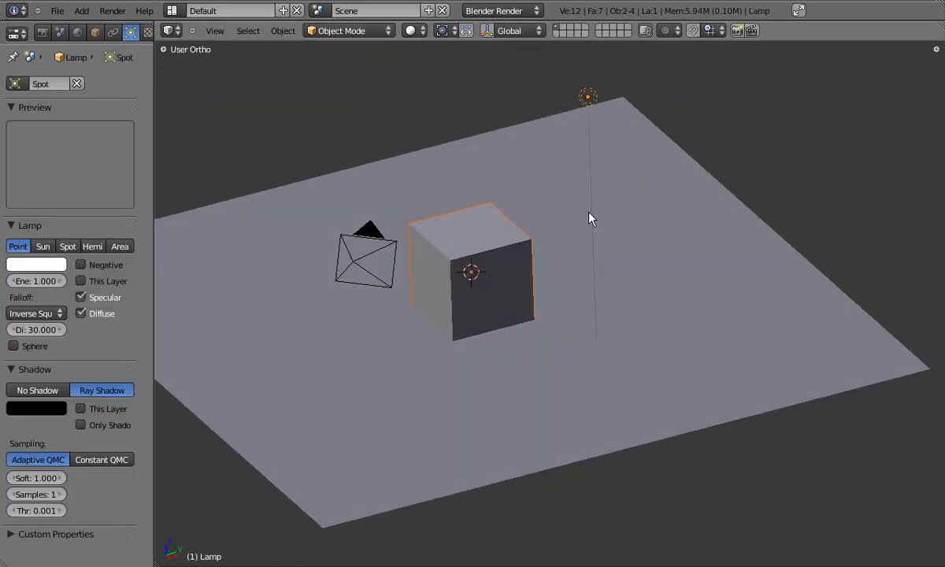
right_click(535, 206)
shift+right_click(503, 244)
key(ctrl+j)
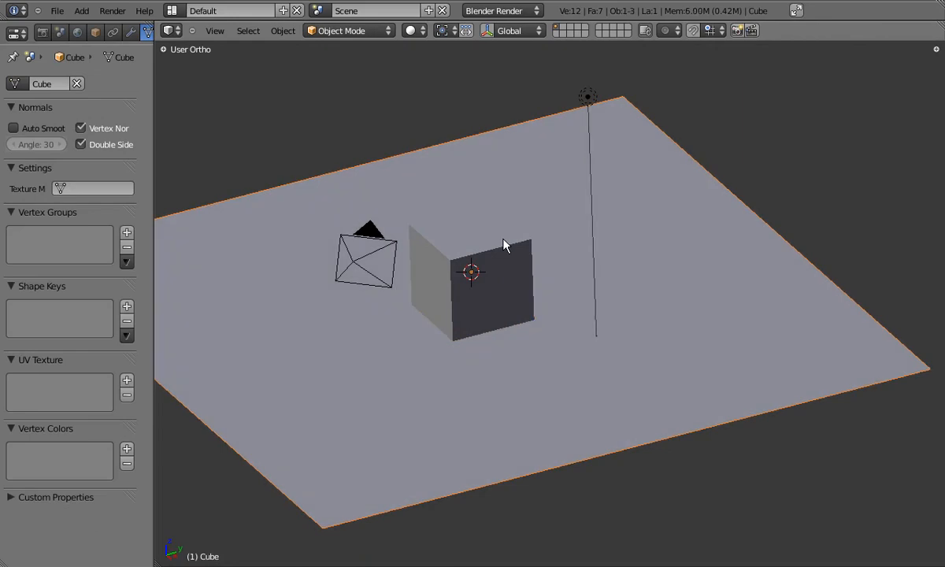
- Split the 3D view vertically and turn the new area into a UV/Image Editor
scroll(504, 245, down, 1)
shift+middle_drag(506, 245, 559, 286)
scroll(555, 257, down, 1)
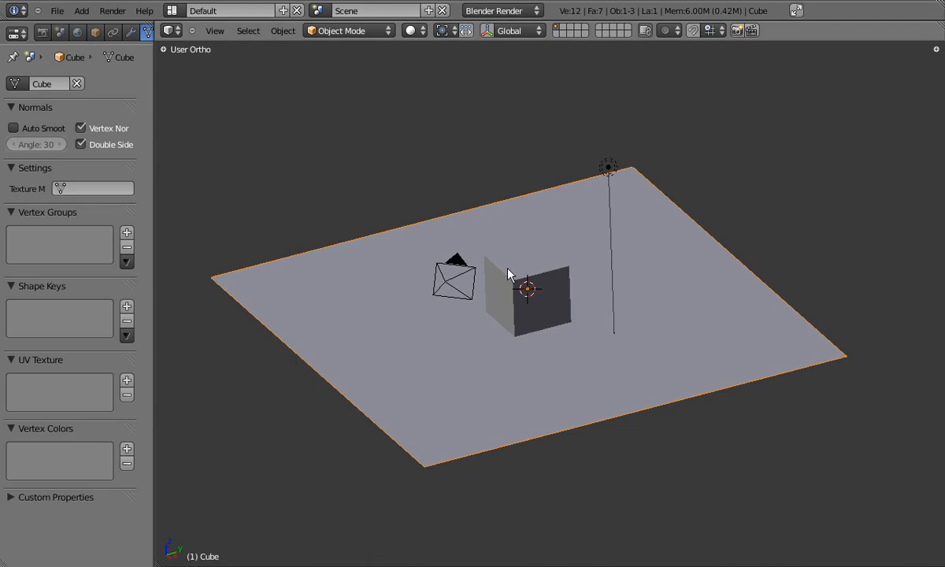
drag(940, 25, 674, 31)
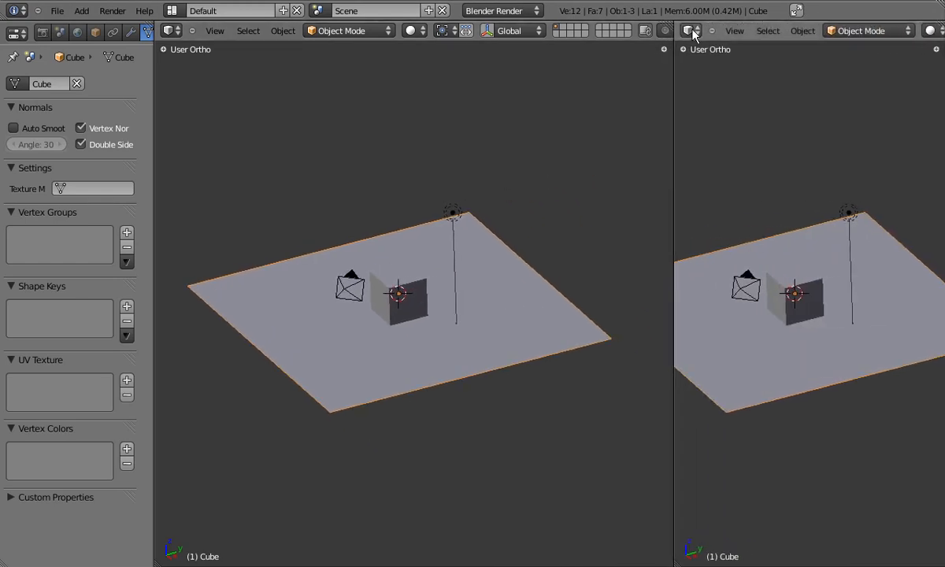
click(690, 30)
click(733, 129)
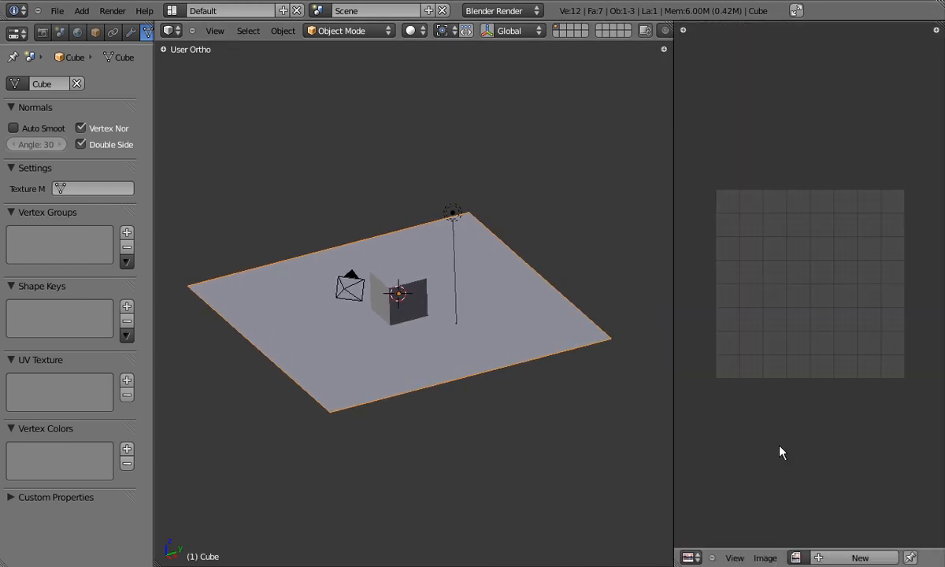
- Open paletteCol.png from the textures folder in the image editor and enter edit mode on the joined mesh
click(765, 558)
click(772, 541)
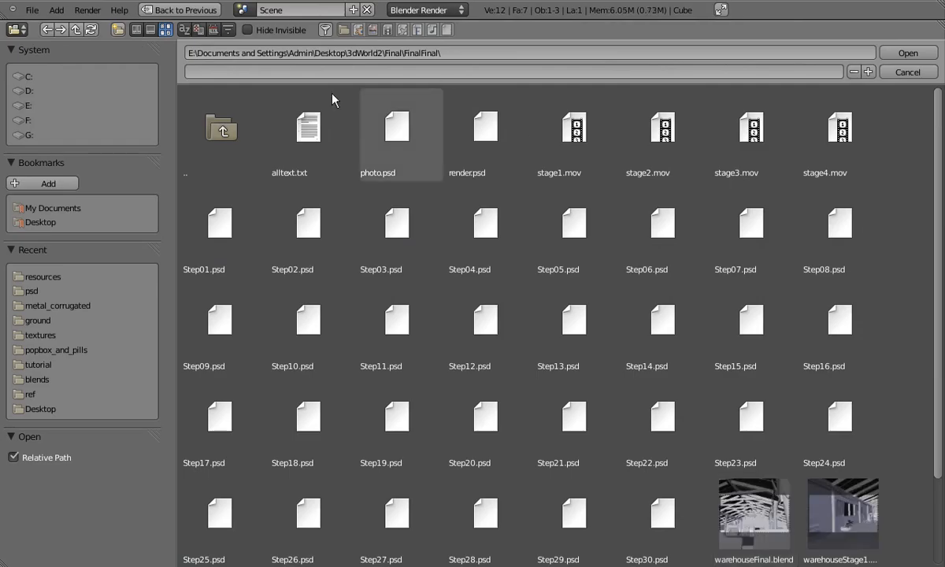
click(116, 334)
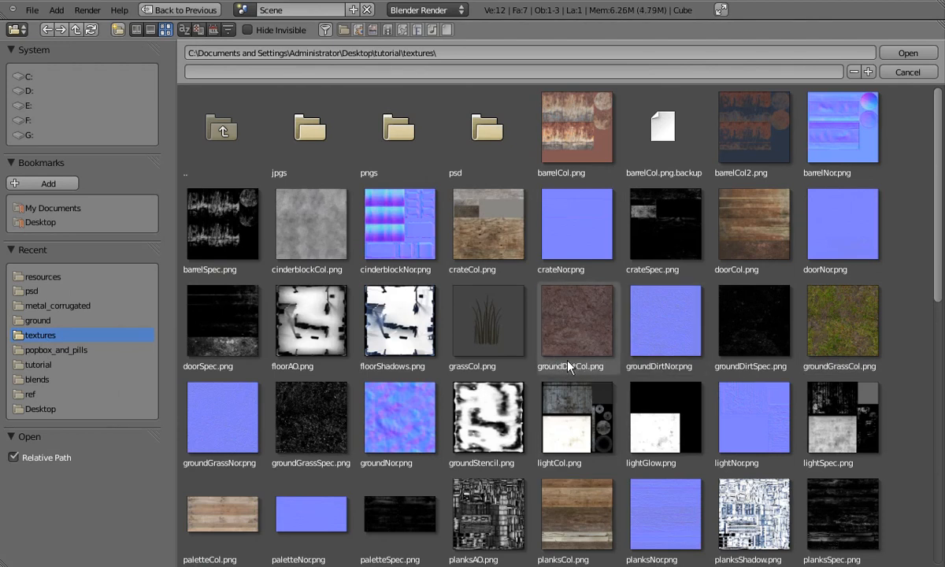
scroll(544, 367, down, 2)
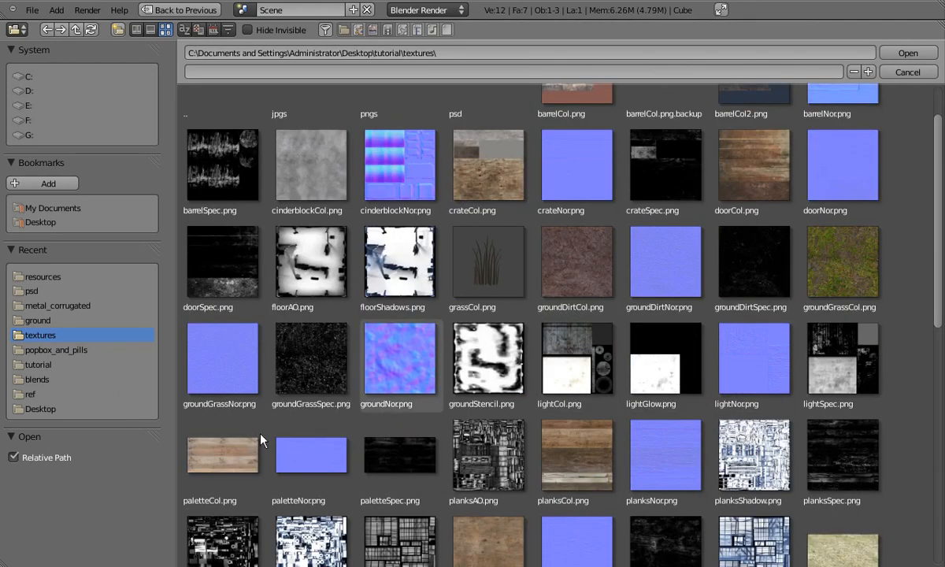
double_click(210, 501)
scroll(774, 338, down, 3)
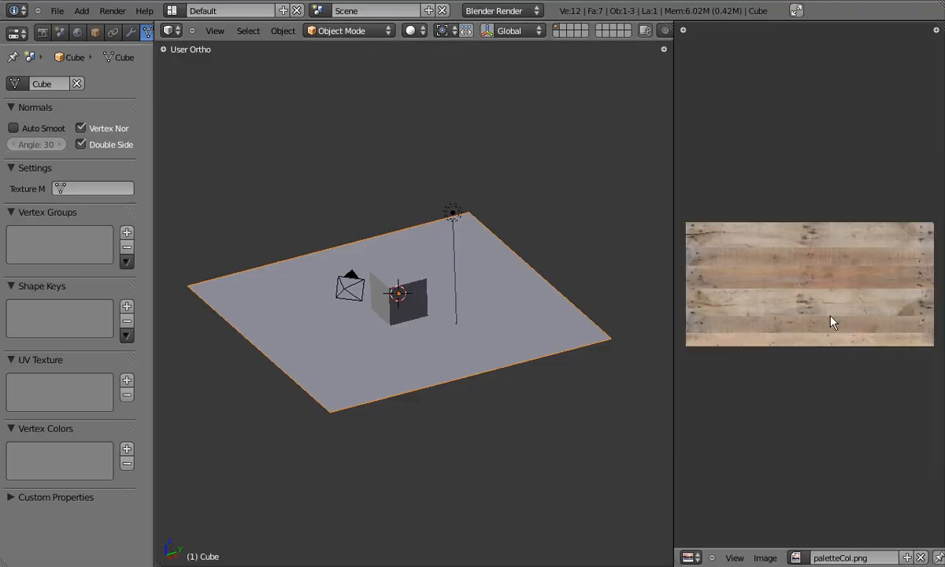
scroll(833, 320, up, 1)
key(Tab)
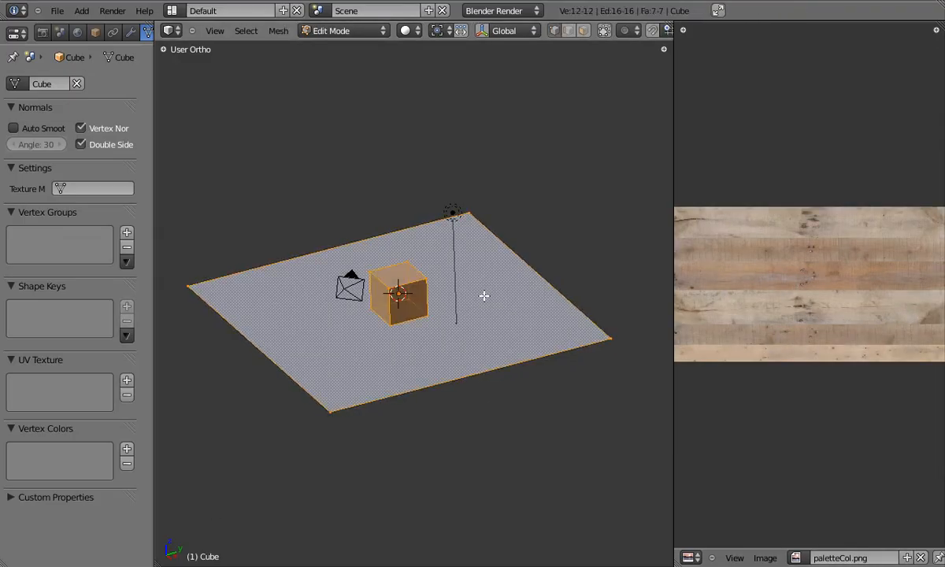
- Unwrap the whole mesh with Smart Project and assign paletteCol.png to its UVs in the widened image editor
key(u)
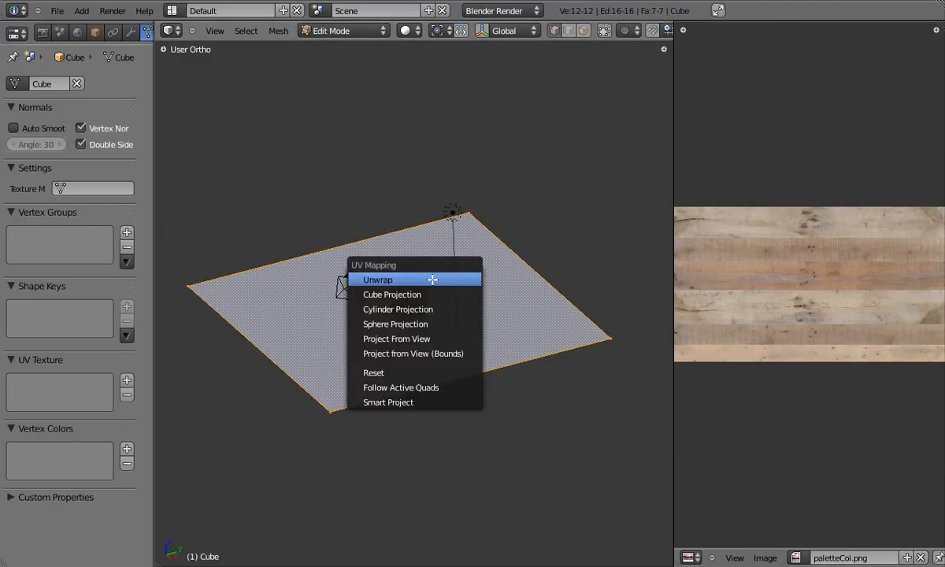
click(417, 402)
scroll(876, 275, up, 3)
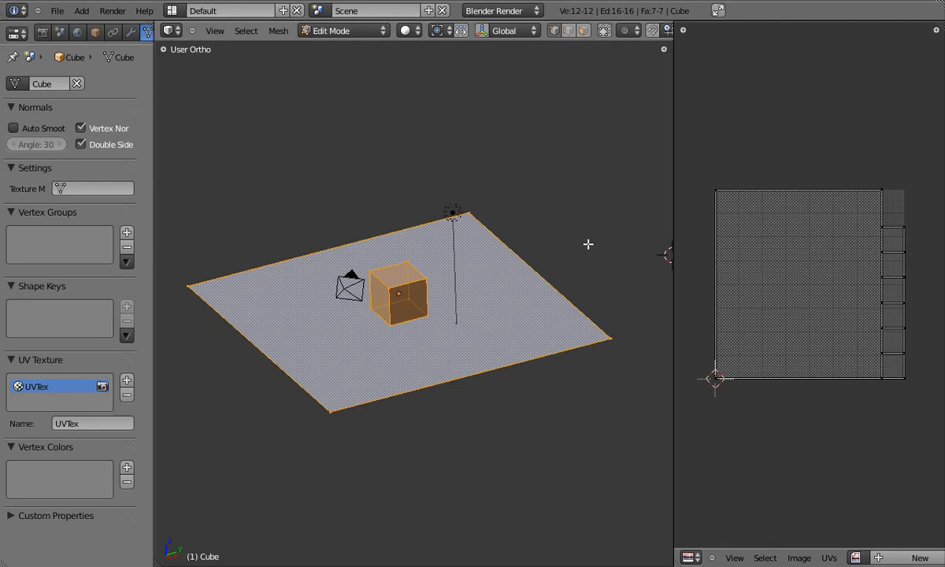
drag(674, 260, 577, 253)
key(a)
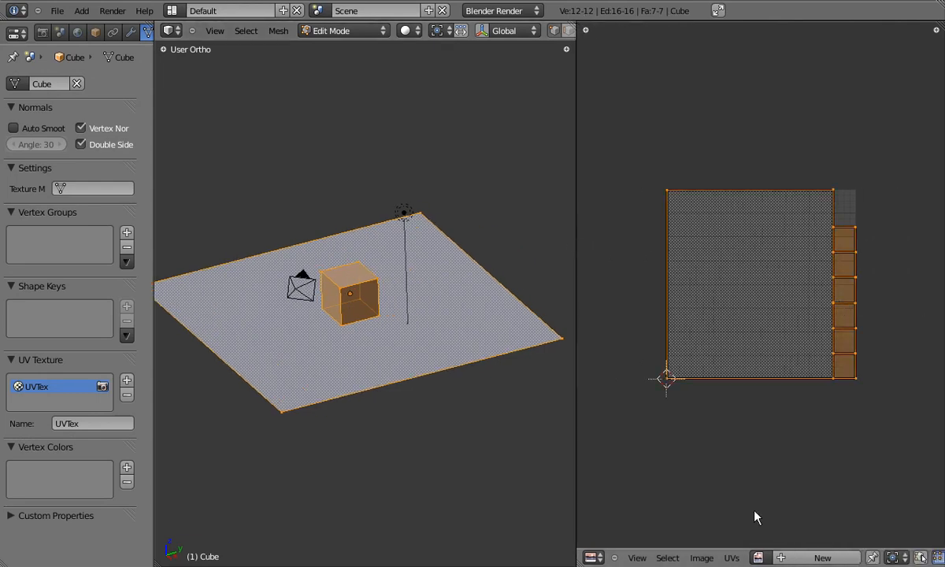
click(757, 557)
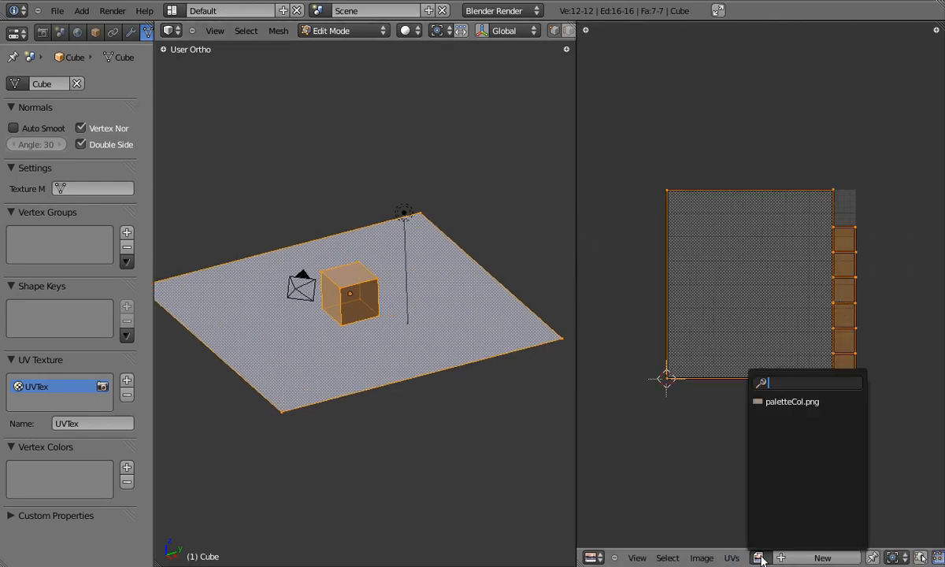
click(790, 401)
key(Home)
scroll(365, 306, up, 4)
- Switch the 3D view to textured shading and return to object mode
key(z)
key(z)
scroll(369, 305, down, 3)
key(alt+z)
key(Tab)
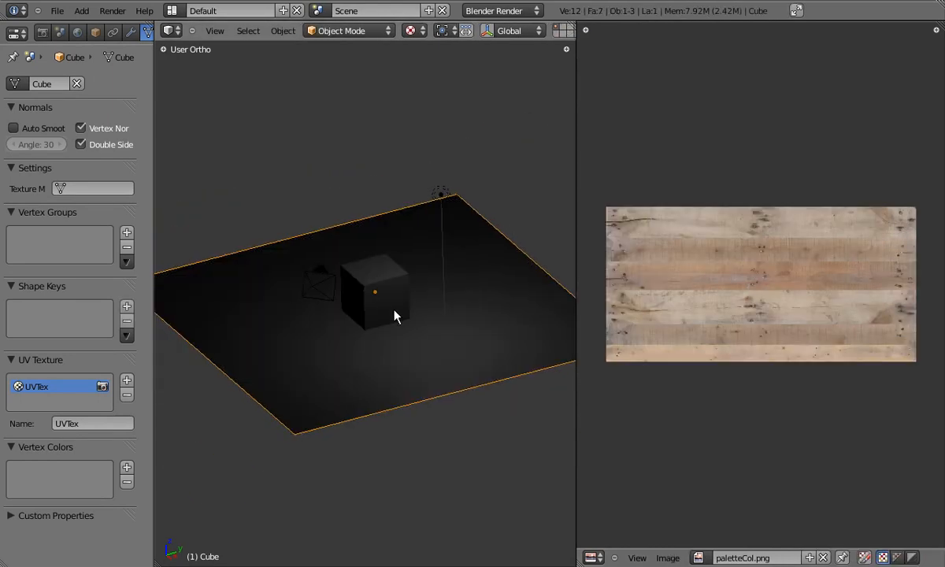
right_click(439, 194)
key(g)
right_click(460, 186)
right_click(401, 308)
- Widen the 3D view and properties areas and set the mesh material's diffuse intensity to 1.000
scroll(400, 307, up, 2)
shift+middle_drag(399, 291, 417, 290)
click(575, 164)
drag(575, 161, 647, 161)
click(76, 33)
scroll(101, 36, down, 3)
click(121, 36)
drag(154, 76, 190, 76)
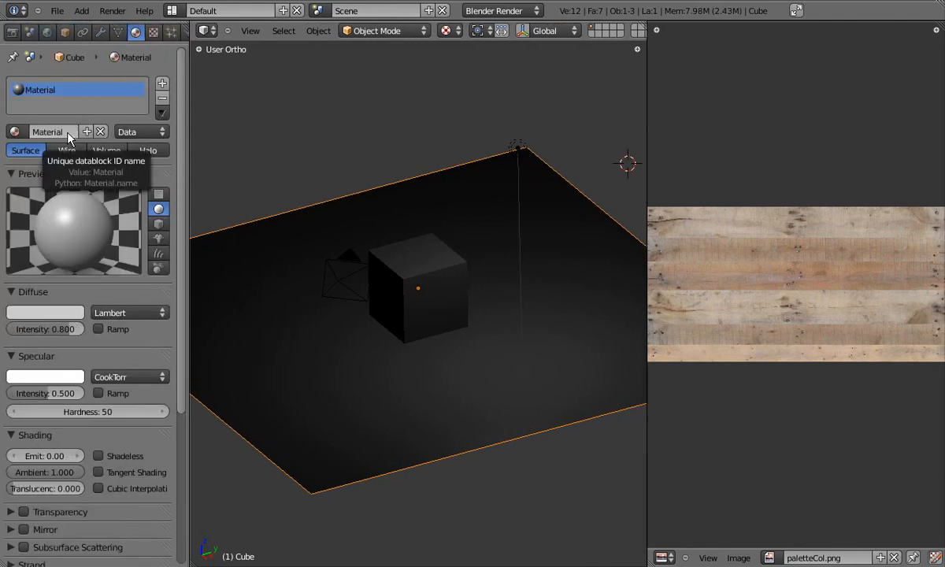
drag(68, 333, 101, 328)
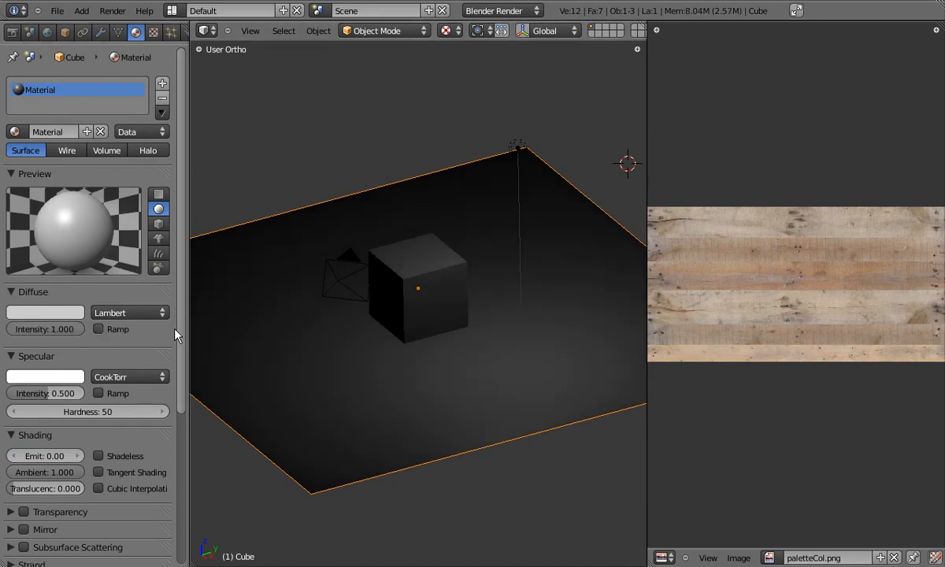
- Set the material's first texture to type Image or Movie and rename it color
click(153, 31)
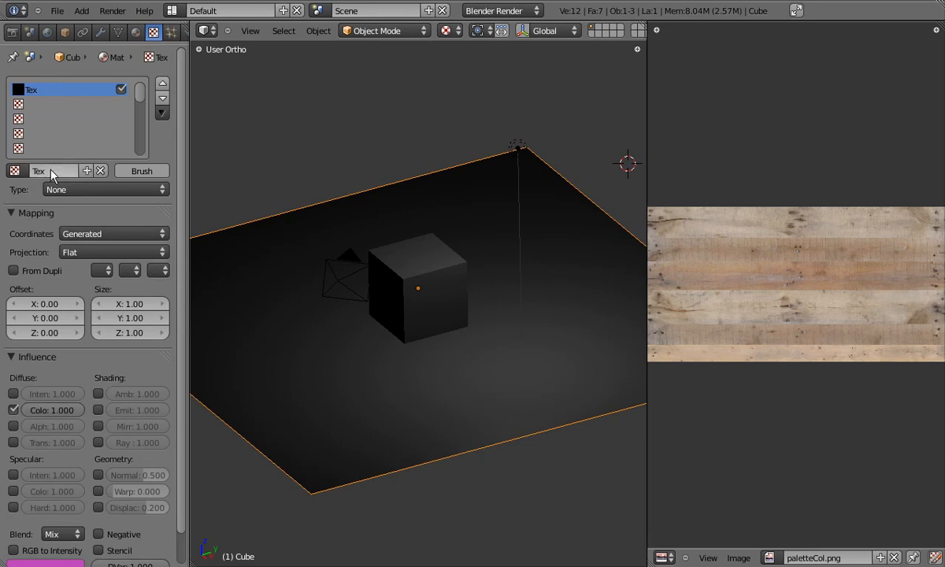
click(74, 191)
click(107, 286)
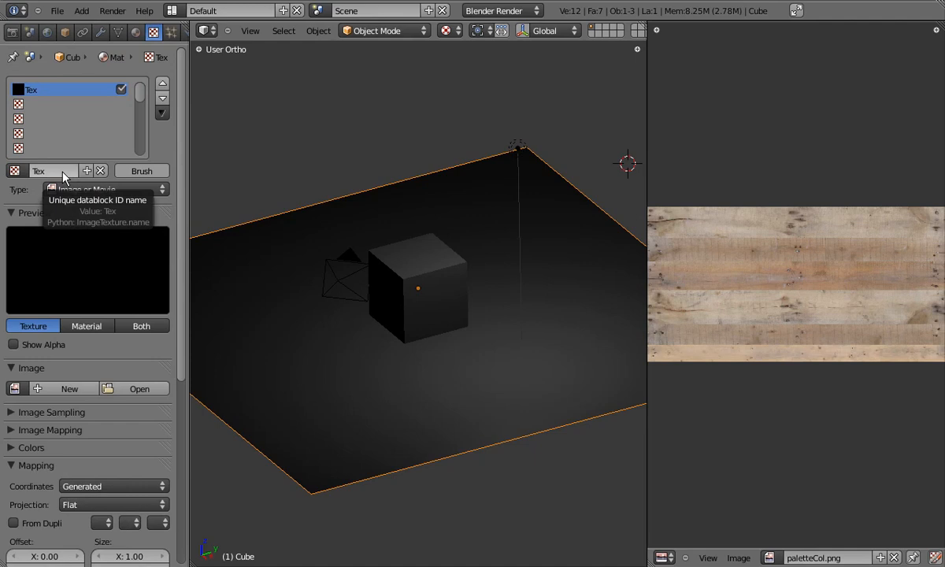
click(62, 171)
text(color)
key(Return)
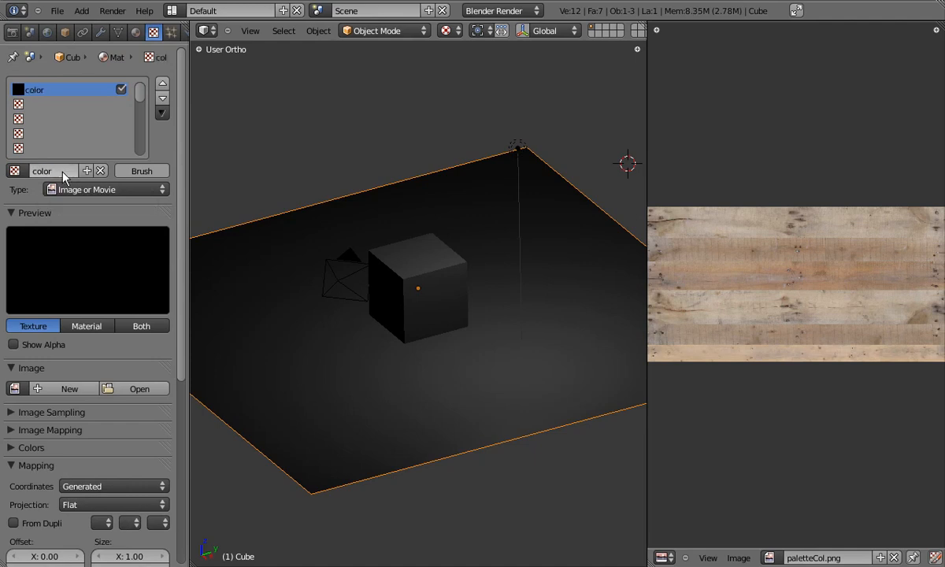
- Set the color texture's mapping coordinates to UV
scroll(166, 205, down, 5)
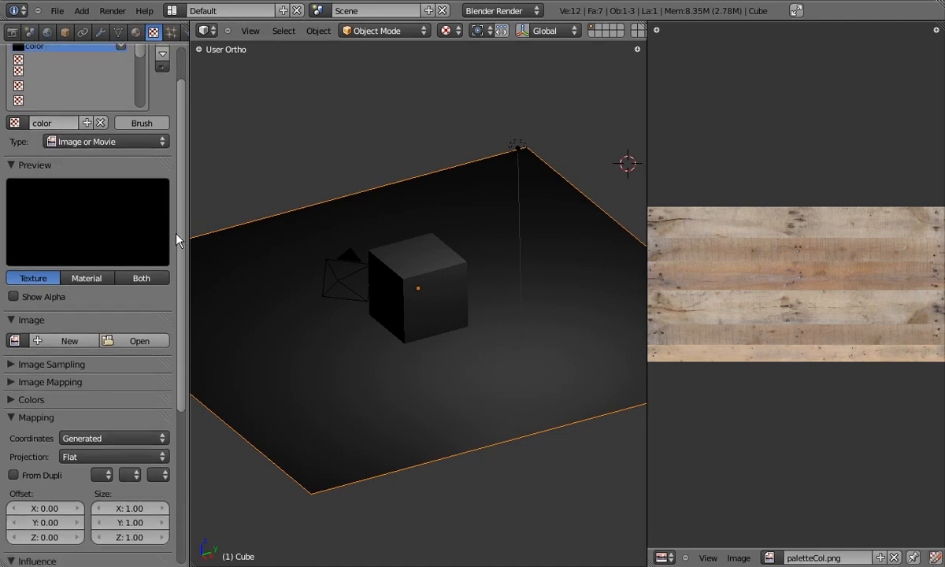
scroll(166, 315, down, 1)
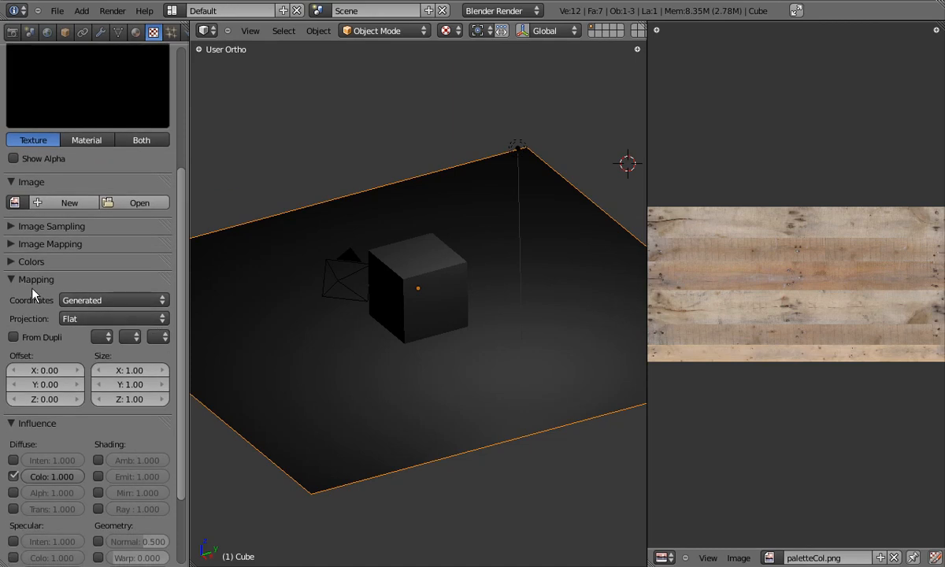
click(98, 301)
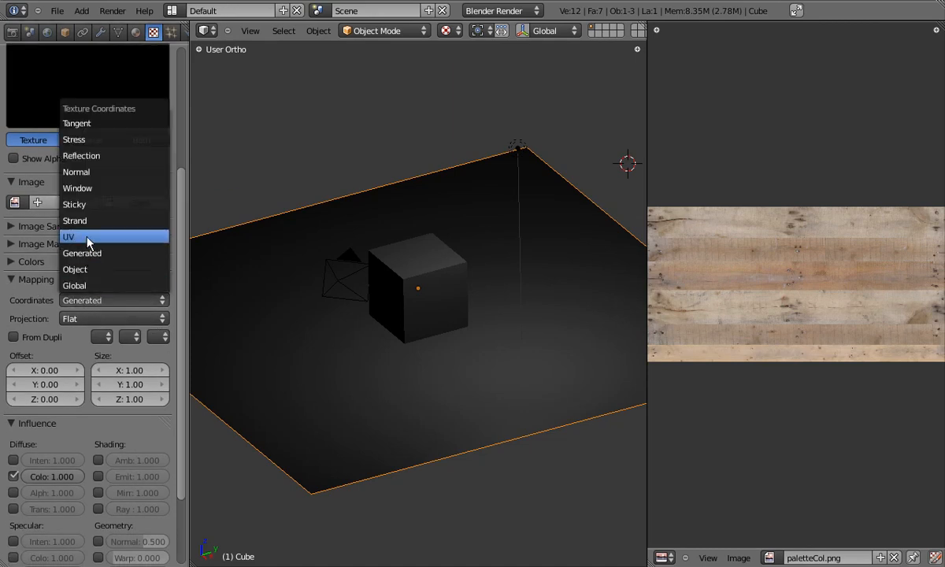
click(87, 241)
click(94, 322)
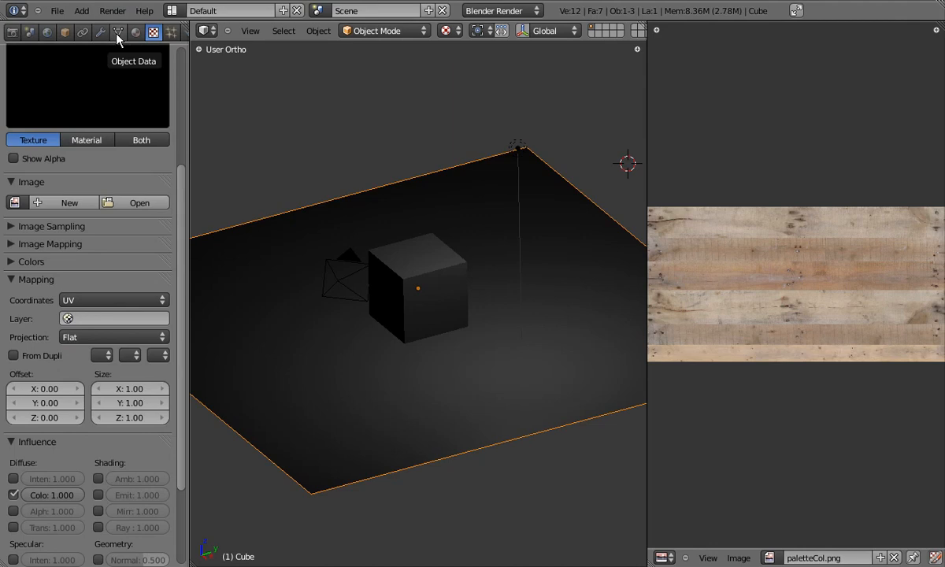
- Rename the mesh's UV texture layer as color
click(119, 33)
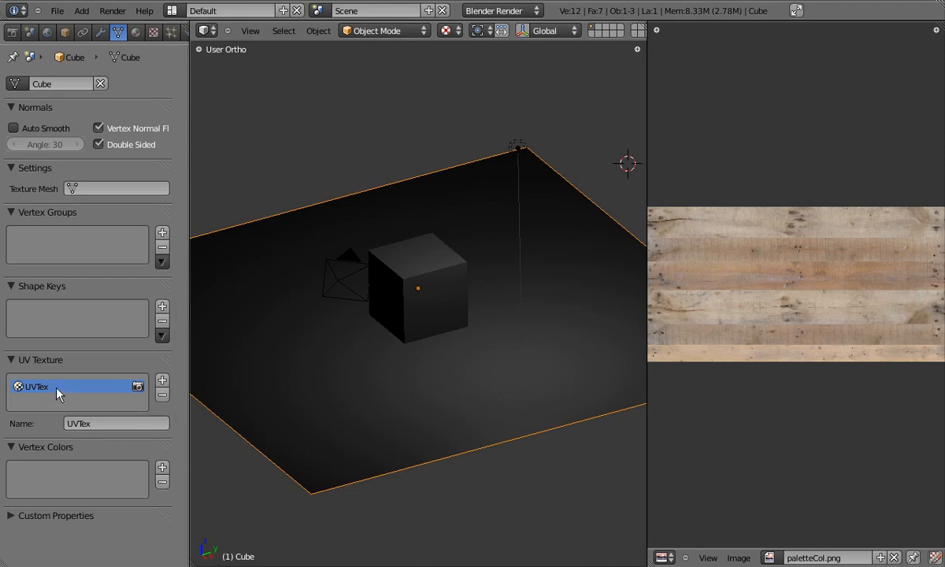
click(113, 424)
text(color)
key(Return)
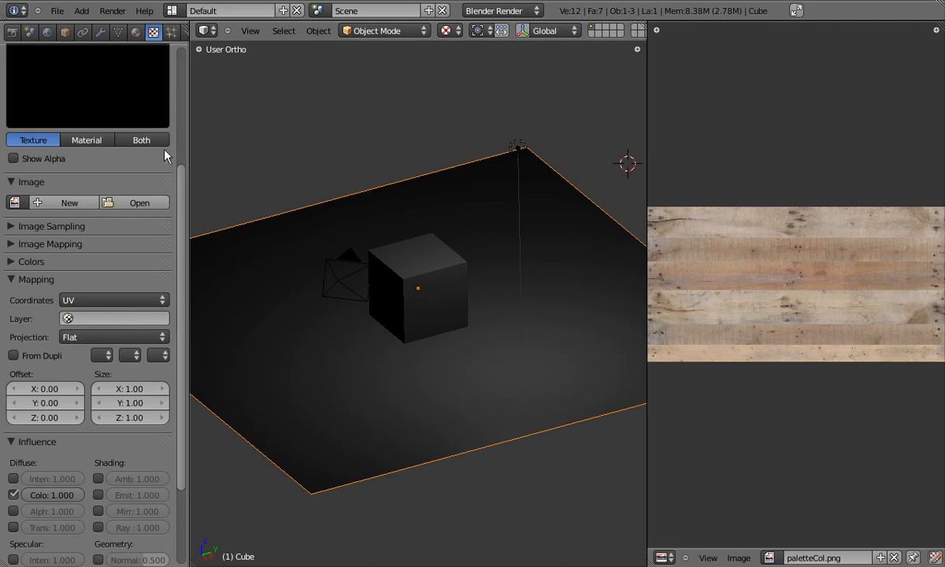
- Choose the color UV layer for the color texture's mapping
click(98, 317)
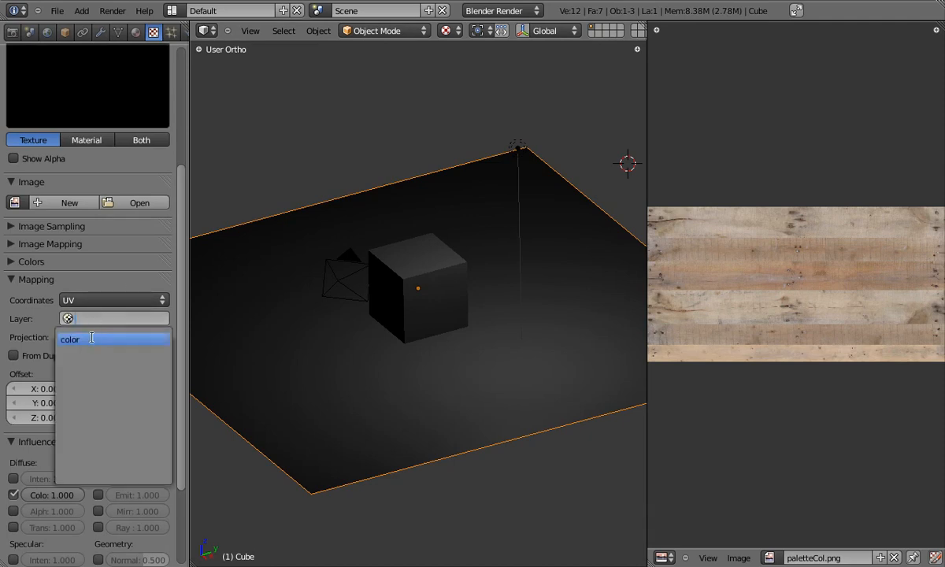
click(89, 339)
scroll(186, 363, down, 3)
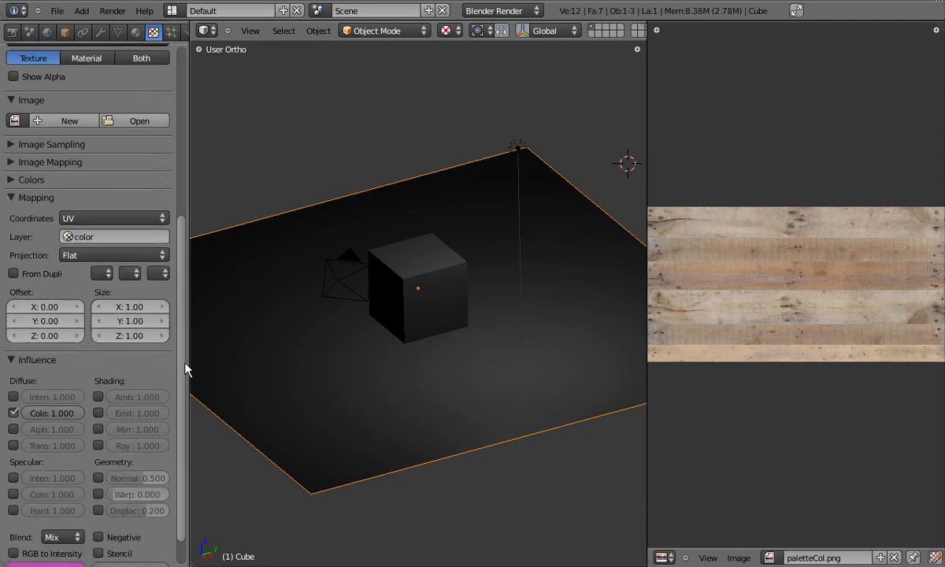
- Assign paletteCol.png as the color texture's image and orbit around the textured model
scroll(185, 393, up, 4)
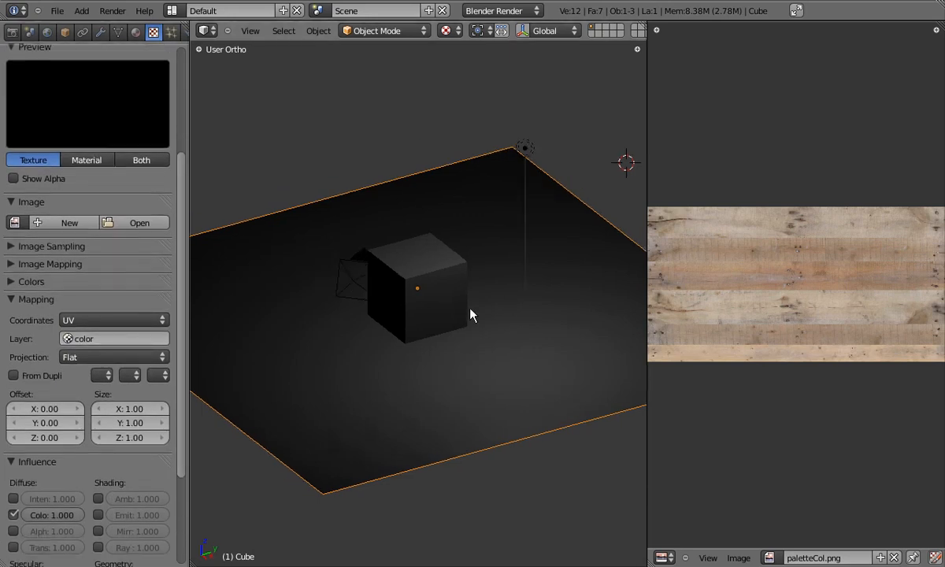
scroll(185, 261, up, 5)
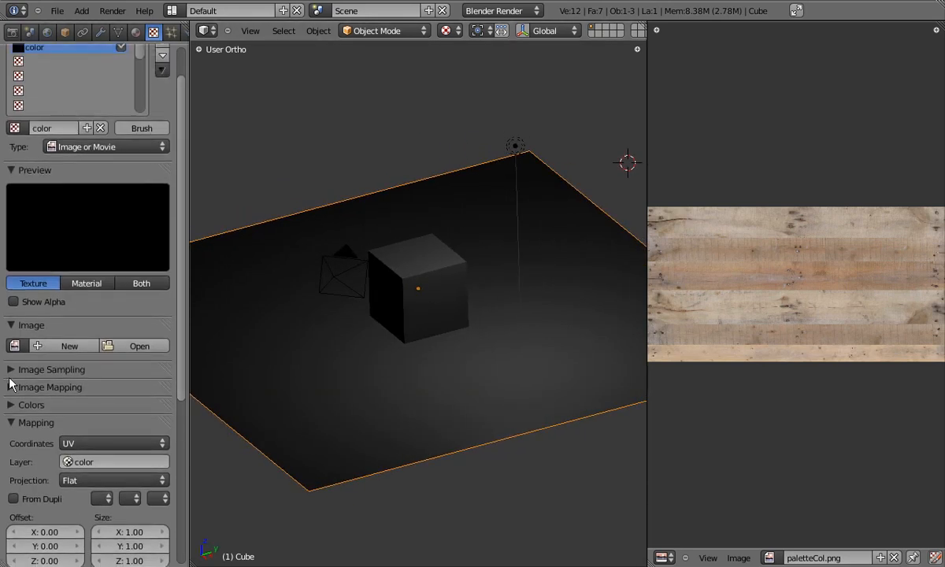
click(14, 346)
click(32, 368)
mouse_move(457, 330)
middle_down()
mouse_move(432, 331)
mouse_move(481, 330)
mouse_move(521, 350)
mouse_move(453, 348)
middle_up()
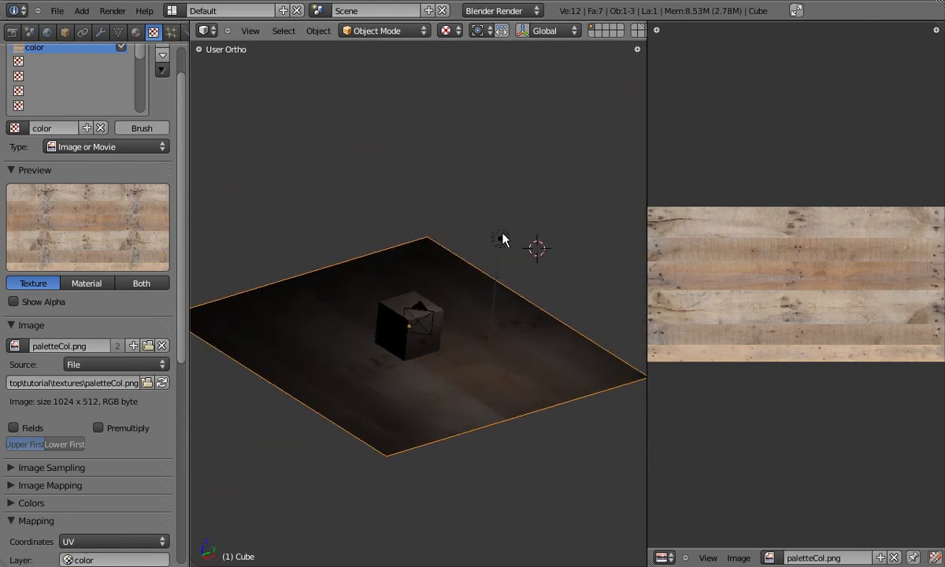
middle_drag(464, 302, 429, 326)
- Scale all the mesh's UVs up beyond the palette image so the wood repeats across the surfaces
key(Tab)
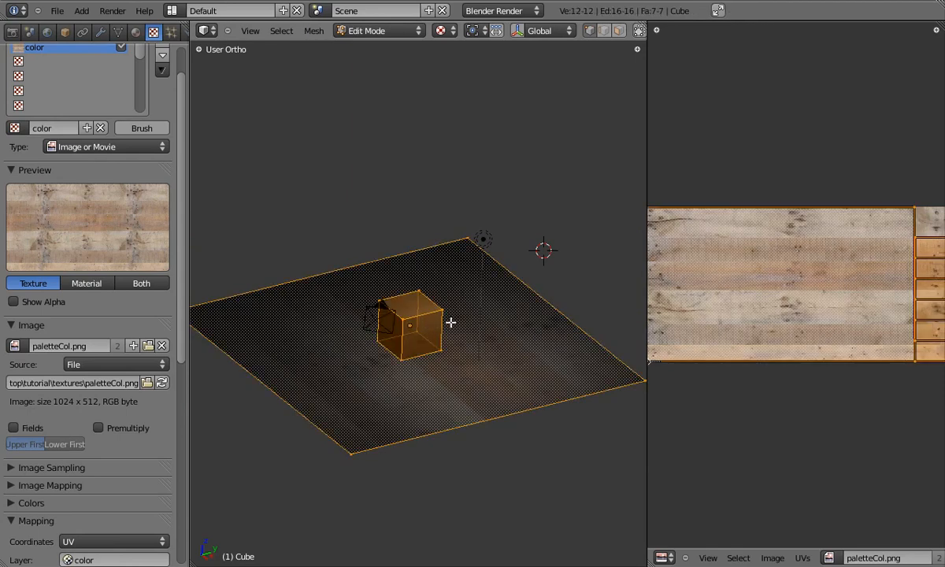
scroll(913, 280, down, 3)
middle_drag(913, 280, 895, 281)
scroll(399, 339, up, 3)
key(Tab)
middle_drag(464, 374, 508, 354)
key(Tab)
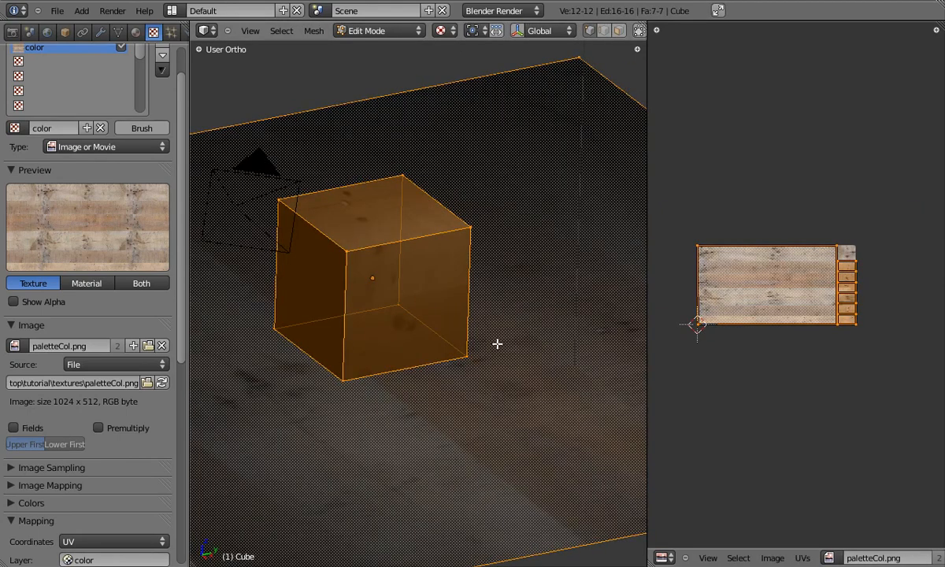
scroll(496, 343, down, 2)
key(s)
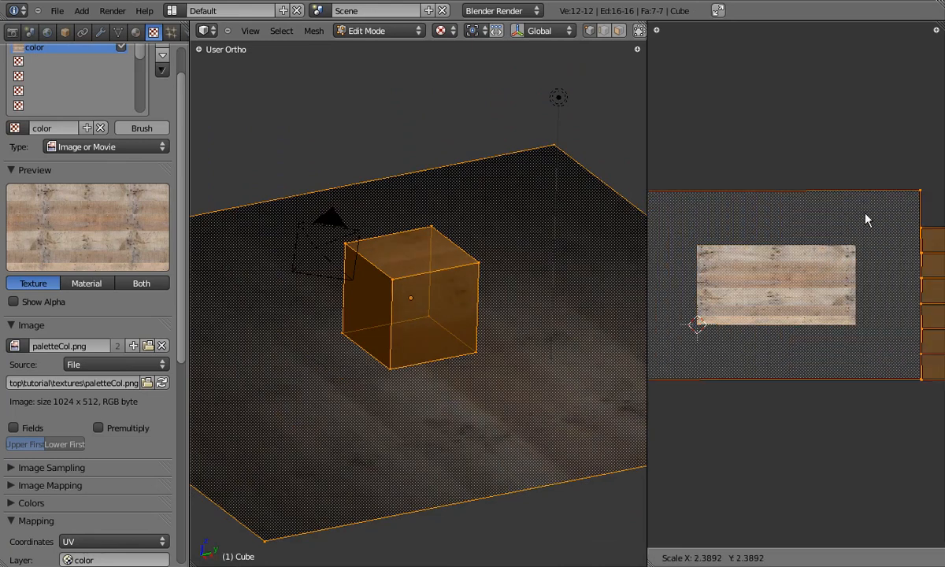
click(650, 120)
- Enlarge all the UVs further for denser wood tiling and inspect the cube and floor in object mode
key(s)
key(Escape)
key(s)
click(937, 164)
key(Tab)
middle_drag(429, 382, 443, 329)
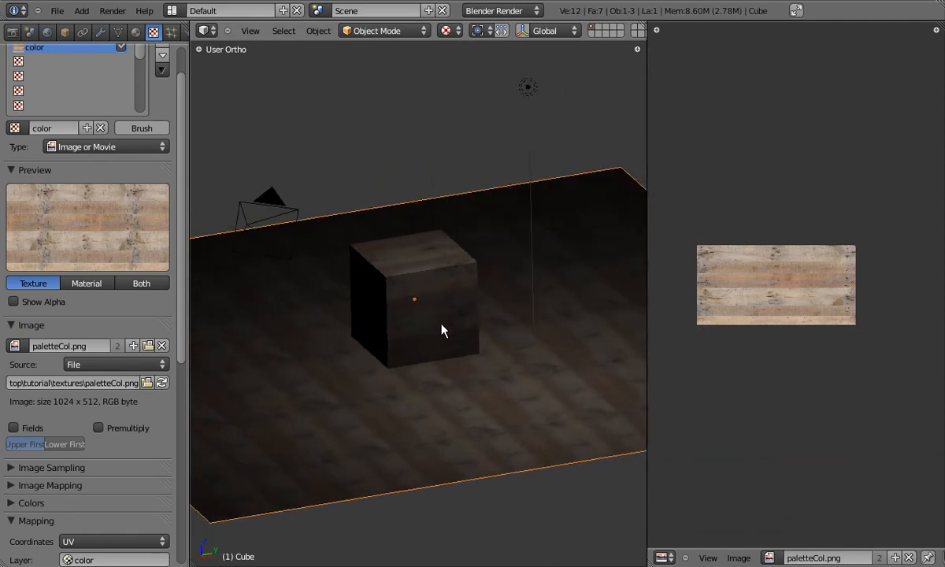
scroll(441, 324, up, 5)
- Isolate the cube's faces in edit mode and move their UV column over the palette image
key(Tab)
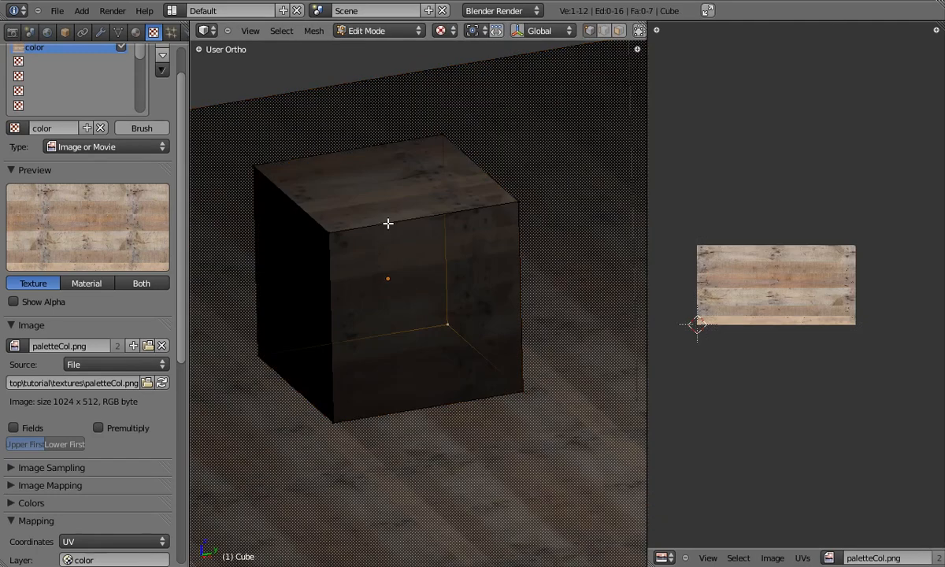
key(a)
scroll(877, 267, down, 9)
key(a)
key(a)
key(g)
click(826, 287)
scroll(801, 285, up, 6)
scroll(796, 284, up, 3)
key(g)
click(824, 245)
- Scale the cube's UV column down so each face covers only part of the image, and reposition it
key(s)
click(765, 366)
key(g)
click(768, 238)
scroll(754, 252, up, 4)
scroll(752, 253, down, 3)
key(g)
click(795, 241)
- Move the column's two uppermost face islands to the upper-left and upper-right corners of the wood image
right_click(749, 228)
key(ctrl+l)
key(g)
click(723, 249)
right_click(756, 261)
key(ctrl+l)
key(g)
click(847, 248)
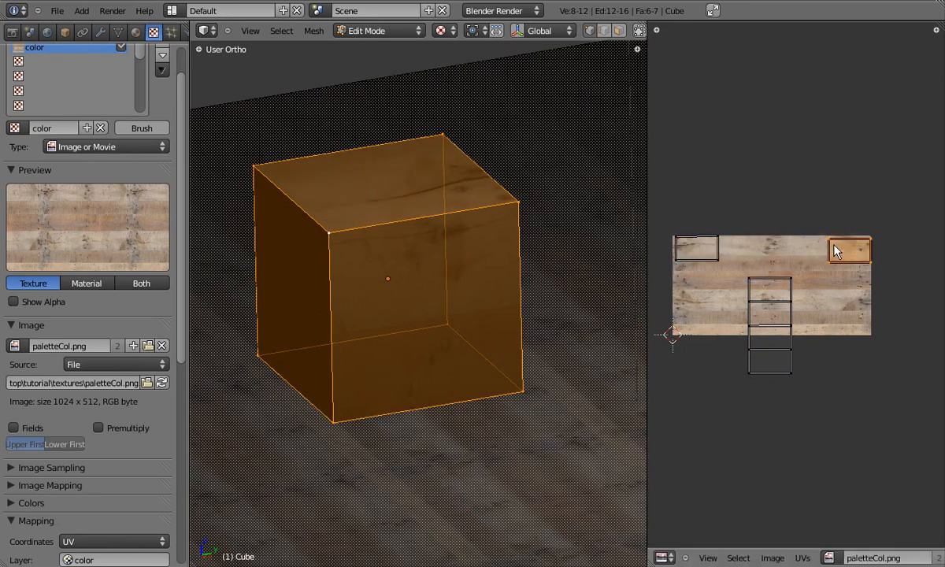
- Place the next two face islands at the left and right ends of the wood image's middle planks
right_click(779, 288)
key(ctrl+l)
key(g)
click(732, 288)
right_click(776, 314)
key(ctrl+l)
key(g)
click(851, 284)
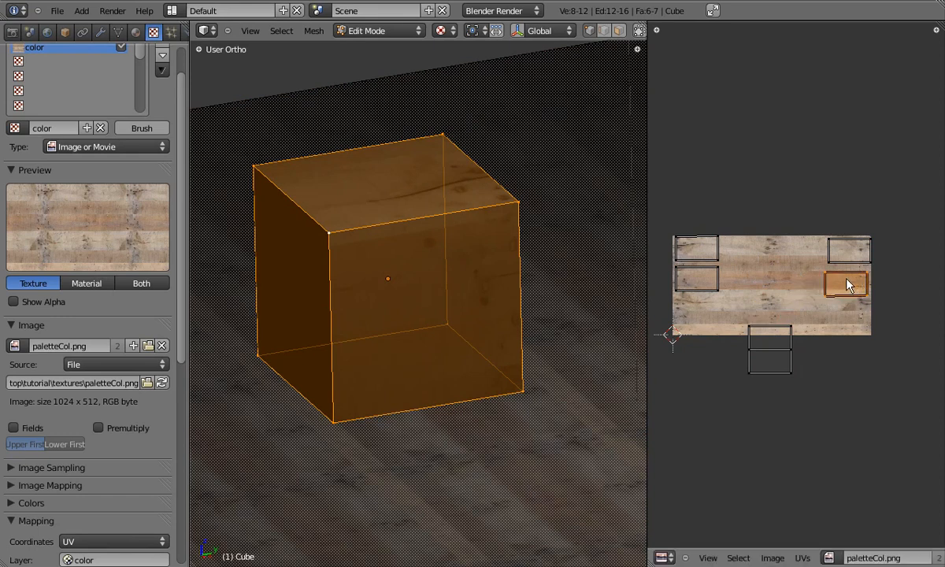
- Place the last two face islands at the image's lower-right and lower-left, and inspect the cube in object mode
right_click(783, 330)
key(ctrl+l)
key(g)
click(880, 329)
right_click(795, 354)
key(ctrl+l)
key(g)
click(718, 309)
key(Tab)
middle_drag(398, 253, 483, 335)
- Select the entire mesh in edit mode to display the floor's UVs together with the cube's islands
key(Tab)
scroll(821, 287, down, 5)
scroll(563, 270, down, 4)
key(a)
key(a)
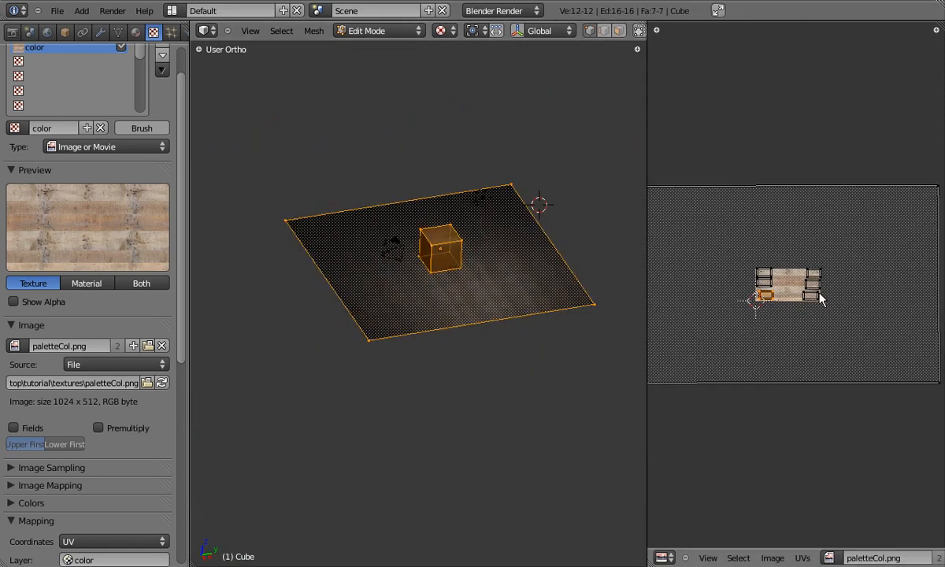
- Compare the cube's UV islands on the wood image with the extent of the floor's UV face
scroll(823, 293, up, 2)
scroll(823, 294, up, 3)
scroll(810, 289, up, 2)
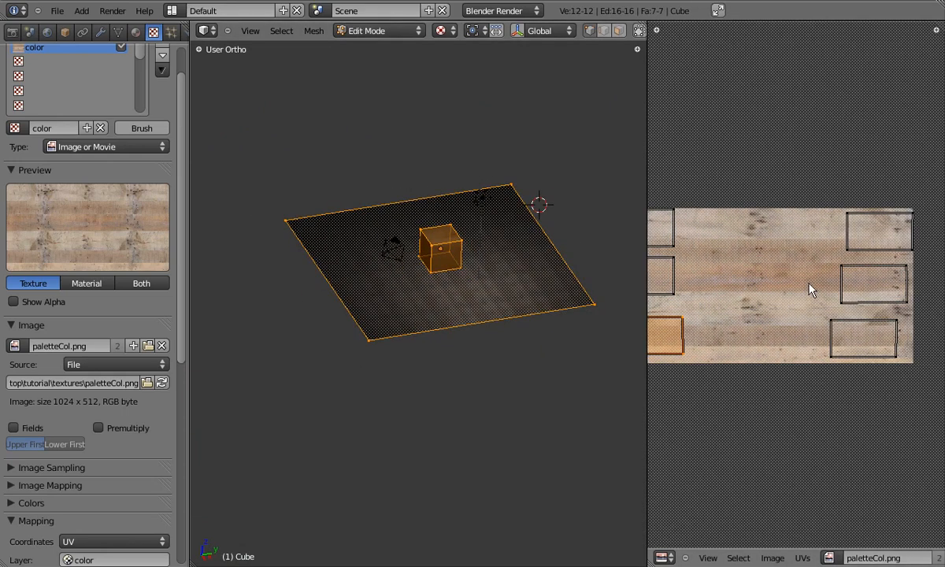
scroll(810, 289, down, 3)
scroll(810, 288, down, 2)
scroll(810, 289, up, 2)
scroll(810, 289, down, 3)
scroll(810, 289, up, 2)
scroll(810, 289, up, 2)
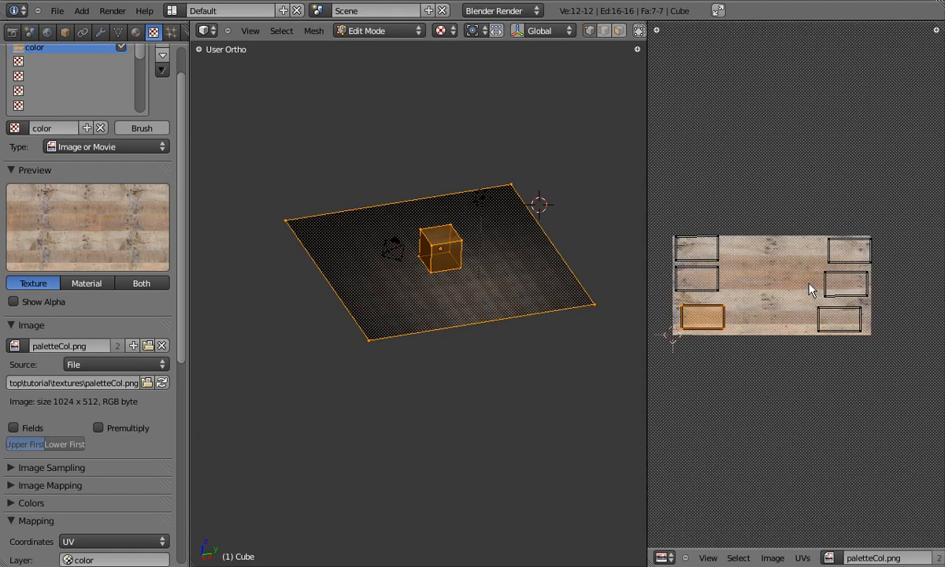
scroll(808, 288, down, 6)
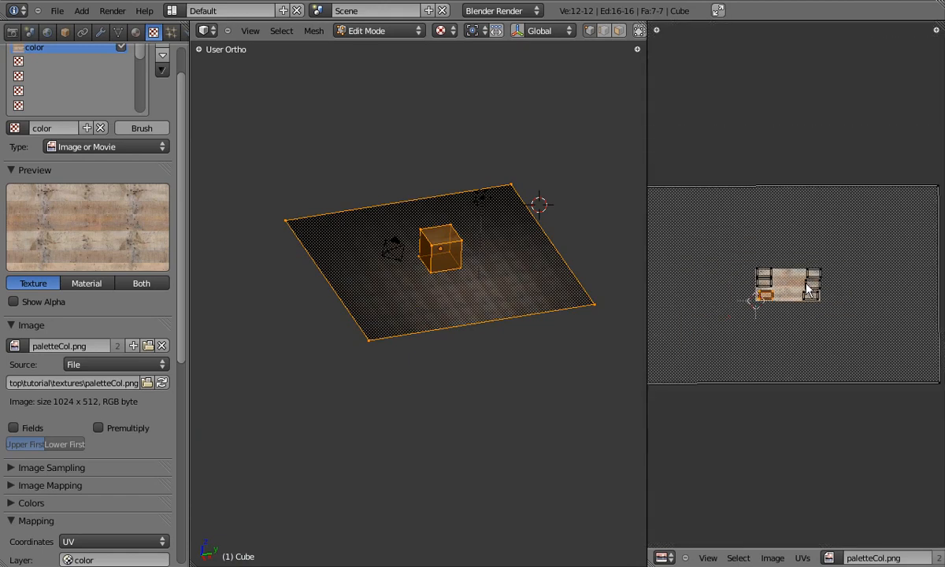
- Box-select the floor face's UV corners at both ends and try moving them
key(b)
drag(656, 198, 712, 364)
key(b)
drag(859, 185, 915, 384)
key(g)
right_click(908, 297)
- Examine how the selected floor UVs tile the palette image beyond its borders, up close and from afar
scroll(859, 297, up, 4)
scroll(859, 303, up, 9)
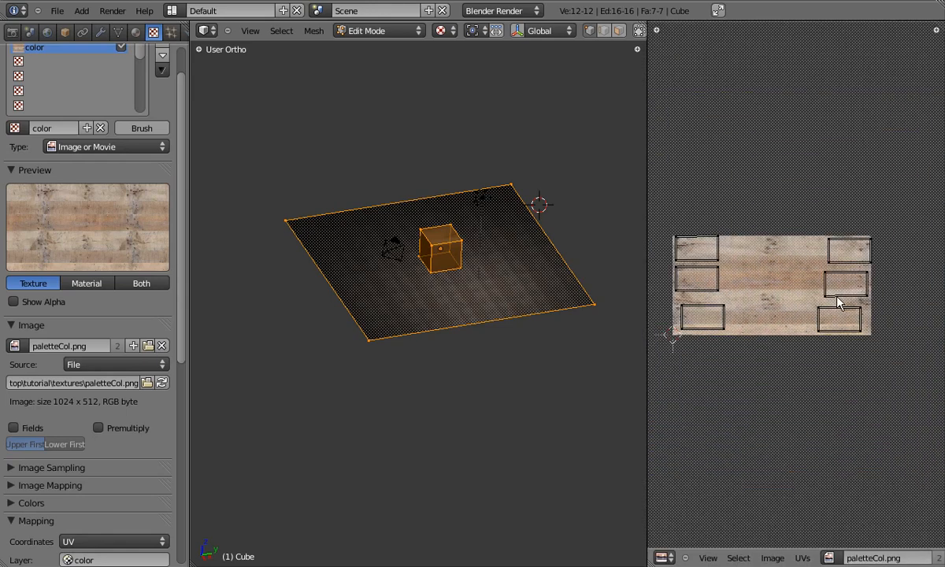
scroll(862, 302, down, 8)
scroll(863, 301, down, 1)
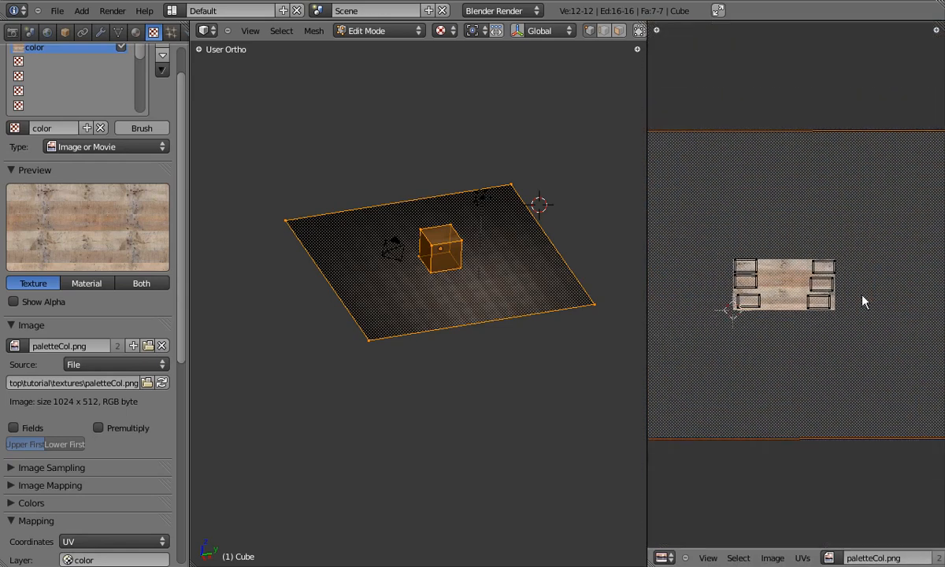
scroll(863, 301, down, 5)
scroll(862, 300, up, 8)
scroll(832, 266, down, 4)
scroll(832, 266, up, 4)
scroll(832, 266, down, 1)
scroll(833, 267, up, 1)
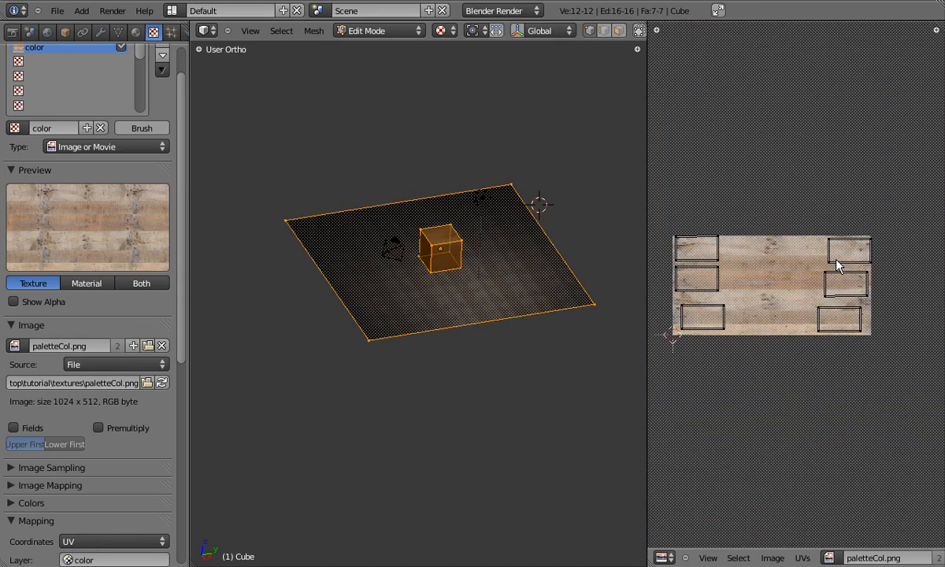
scroll(837, 264, down, 5)
scroll(803, 299, up, 4)
scroll(756, 271, up, 3)
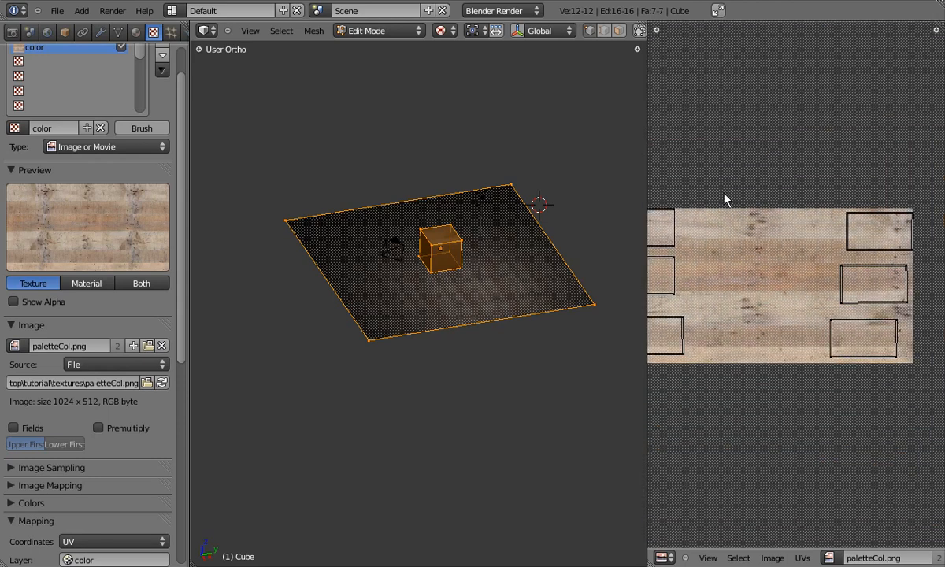
- Examine the wood texture's UV layout and the textured floor and cube in perspective view, and show the mesh's data properties
scroll(819, 317, down, 2)
scroll(740, 299, up, 2)
scroll(693, 275, down, 4)
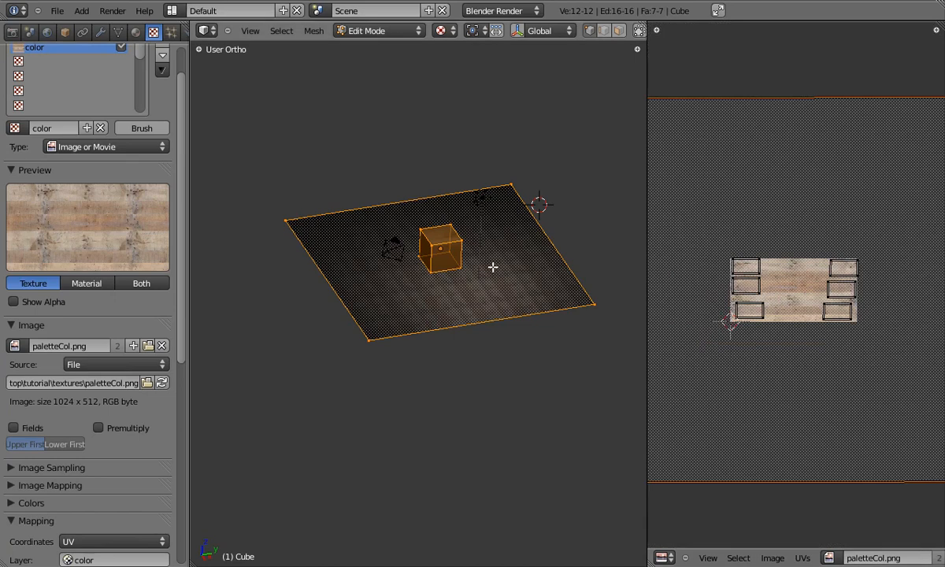
key(Tab)
scroll(472, 272, up, 3)
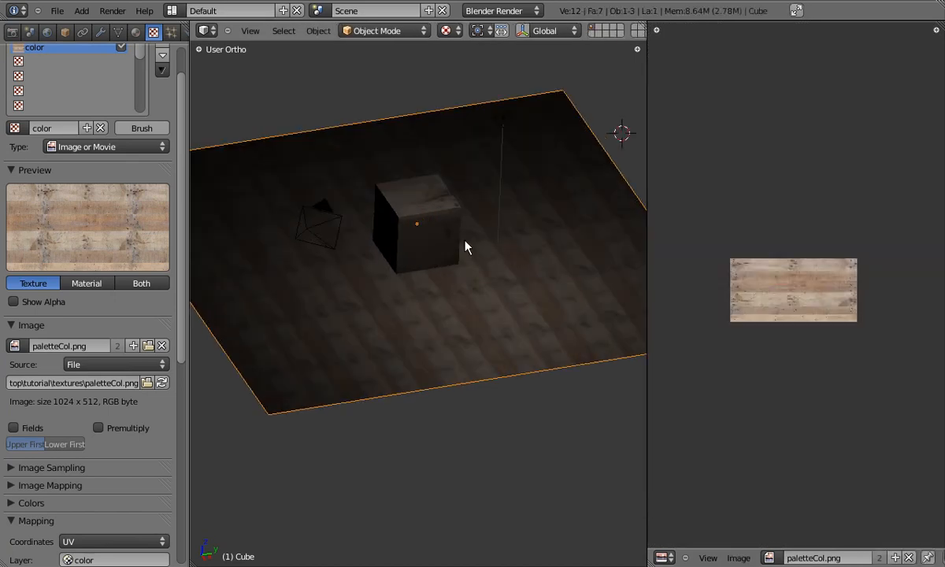
middle_drag(492, 252, 458, 313)
key(Tab)
key(Tab)
scroll(426, 315, up, 2)
scroll(425, 314, down, 3)
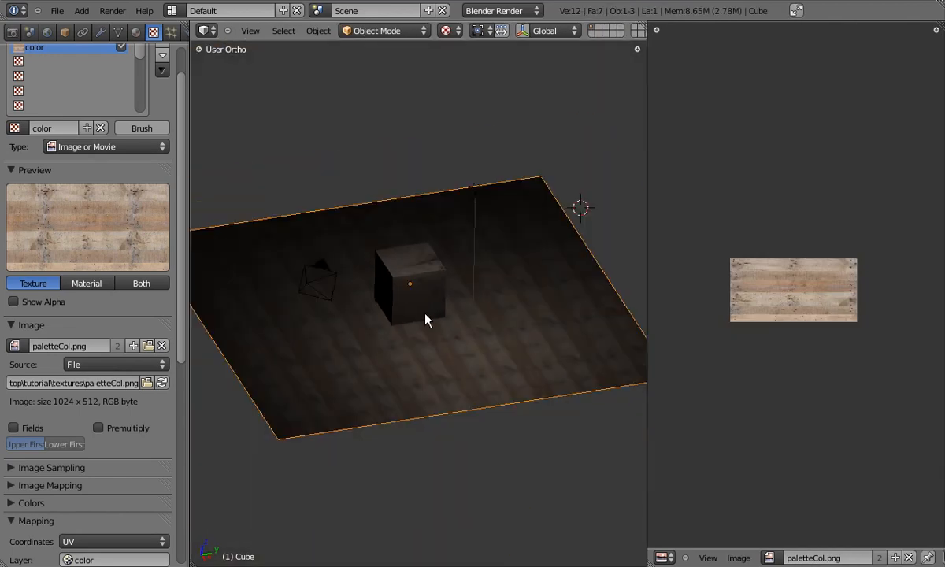
key(KP_5)
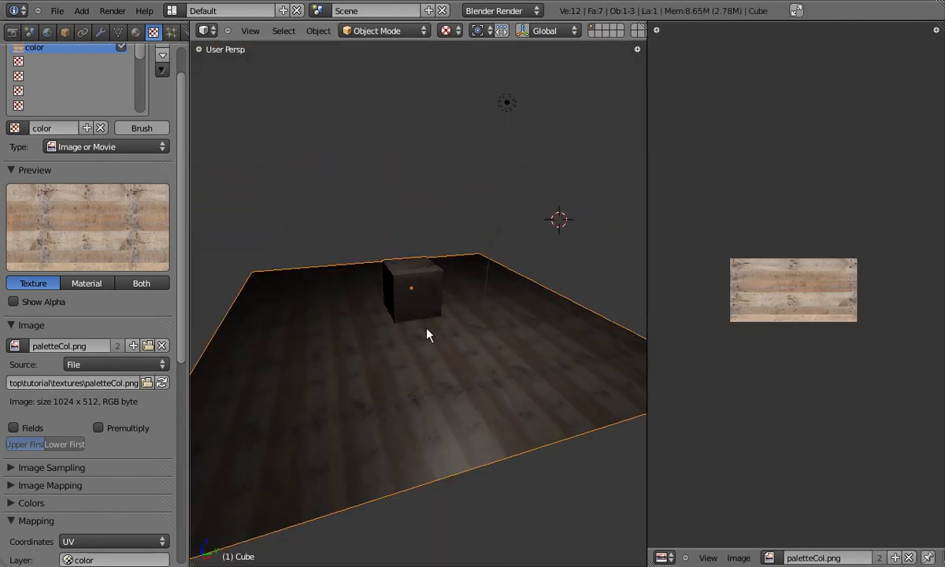
click(119, 35)
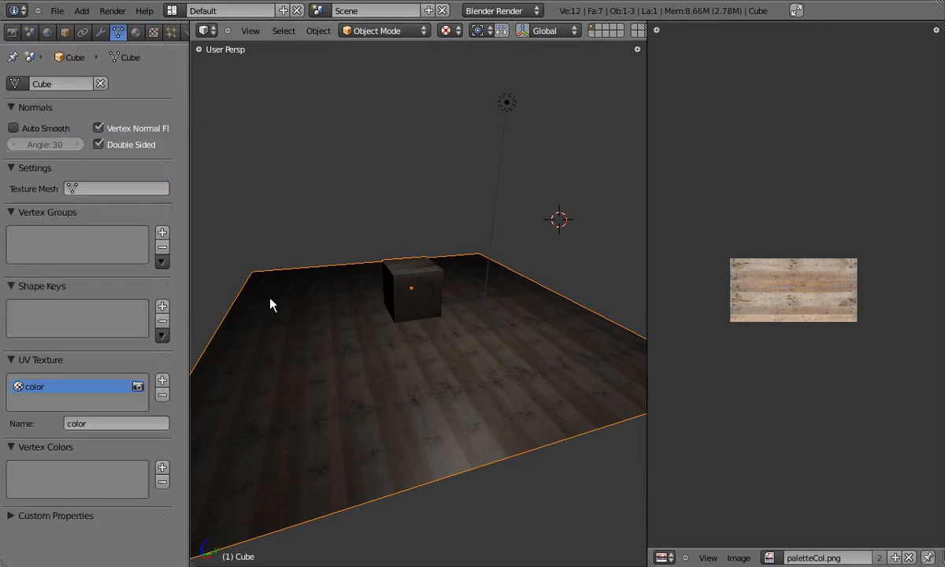
key(Tab)
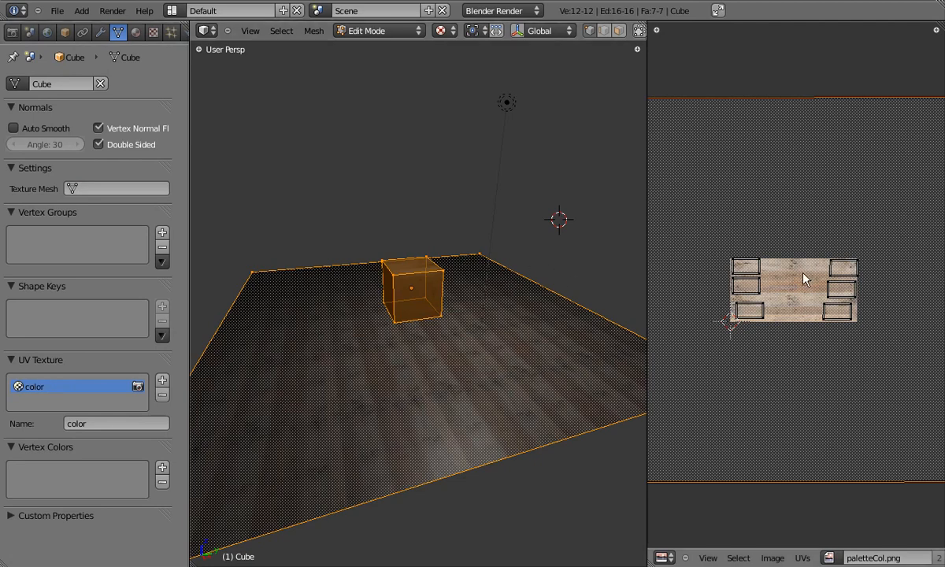
click(162, 381)
scroll(854, 265, up, 6)
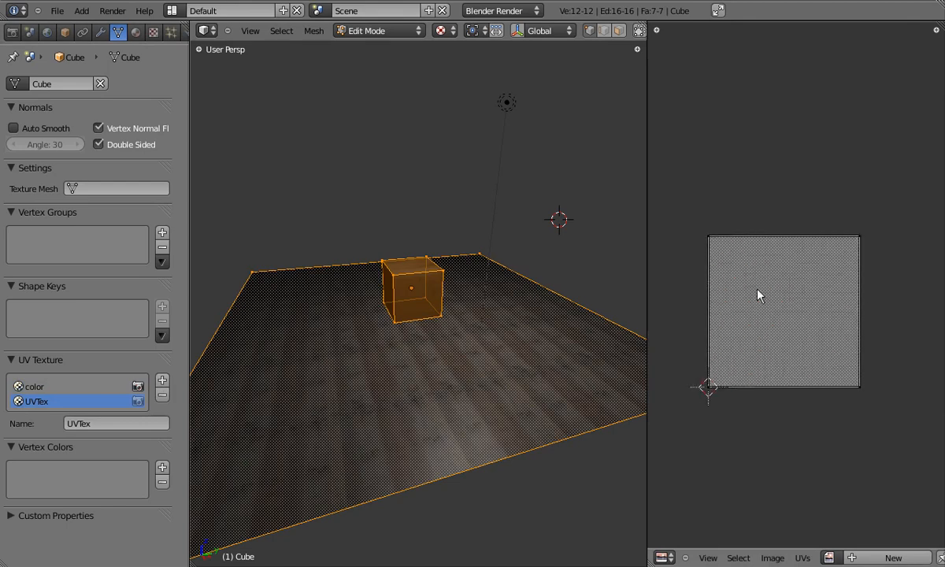
click(35, 387)
scroll(814, 295, down, 6)
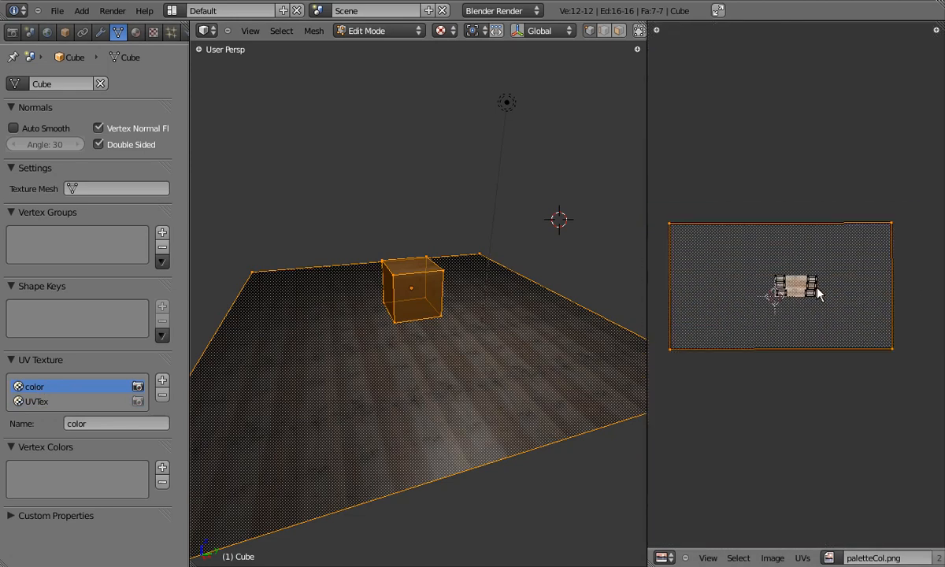
scroll(819, 292, up, 5)
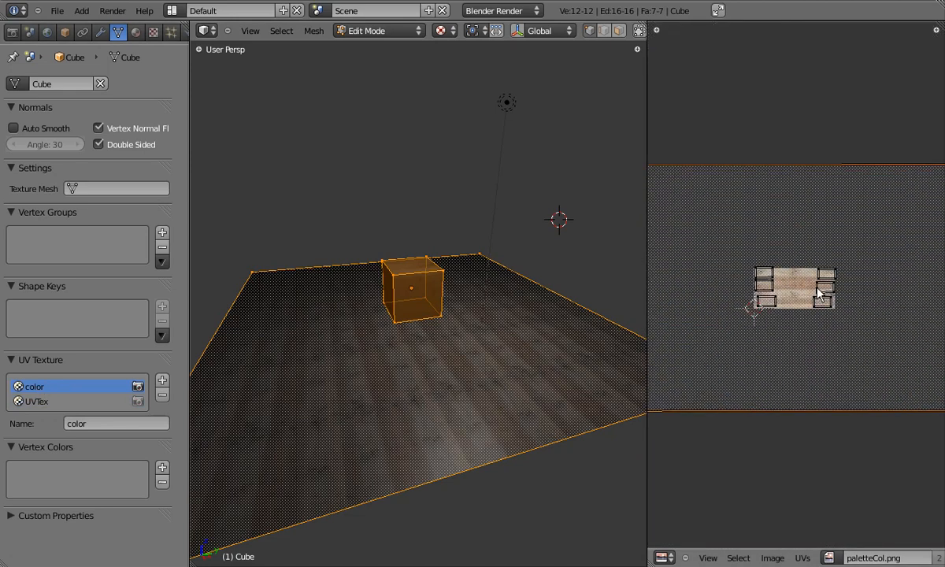
scroll(818, 291, down, 2)
scroll(819, 291, up, 1)
click(37, 399)
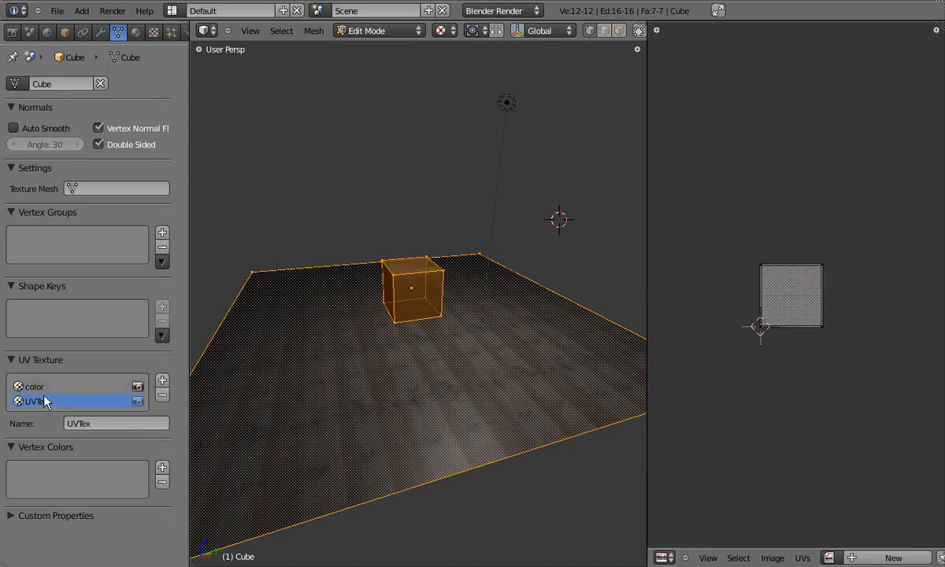
click(161, 396)
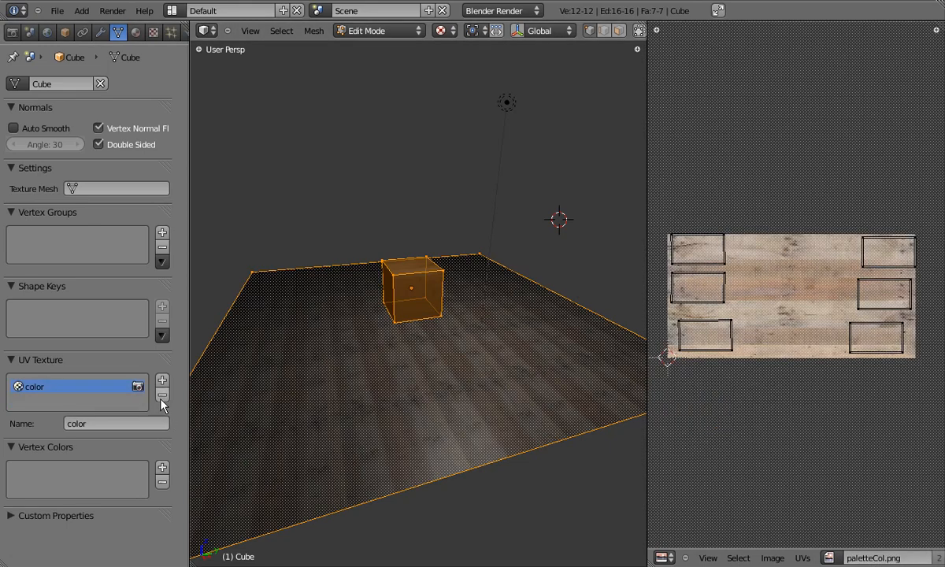
key(Tab)
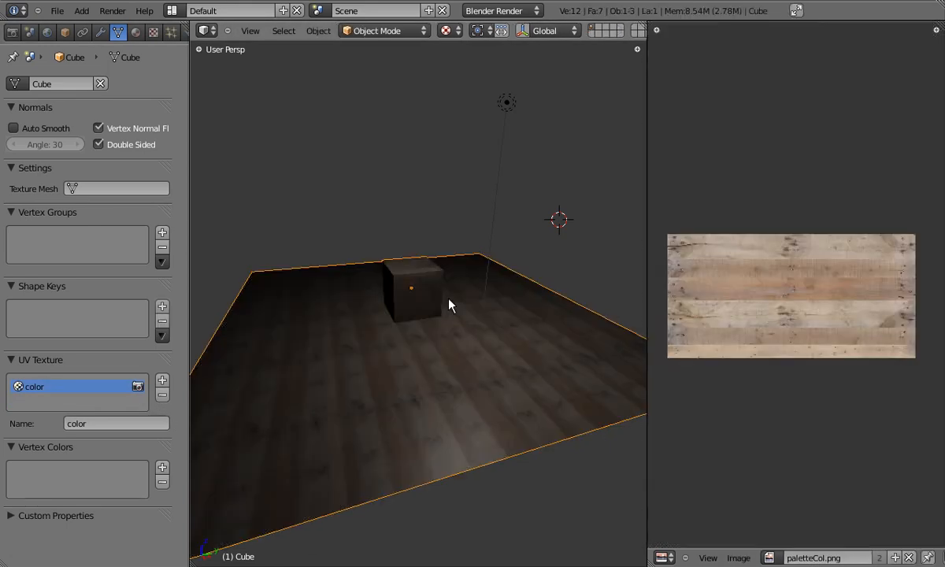
key(g)
right_click(464, 292)
- Add a second UV map to the floor and cube mesh and name it ao
click(163, 383)
key(Tab)
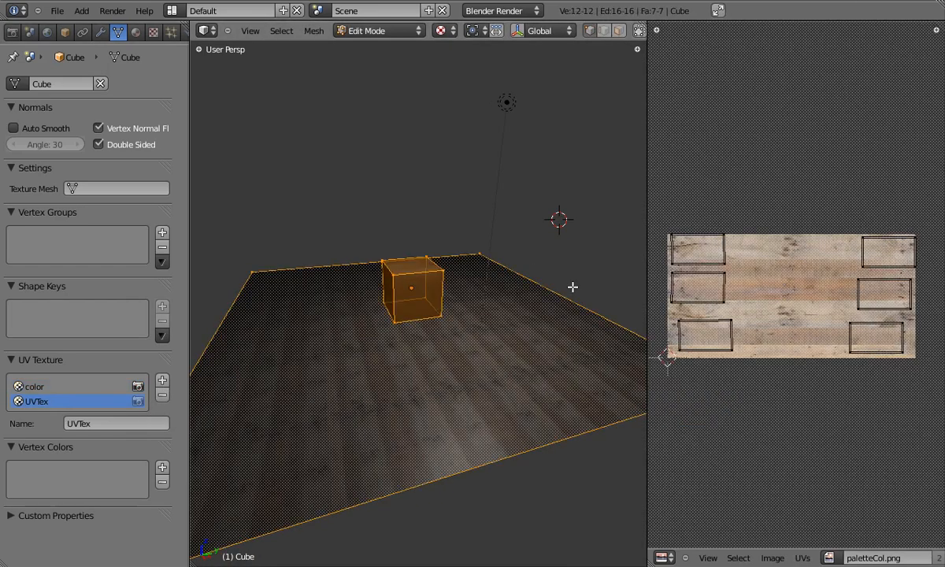
scroll(881, 304, down, 6)
scroll(881, 303, up, 5)
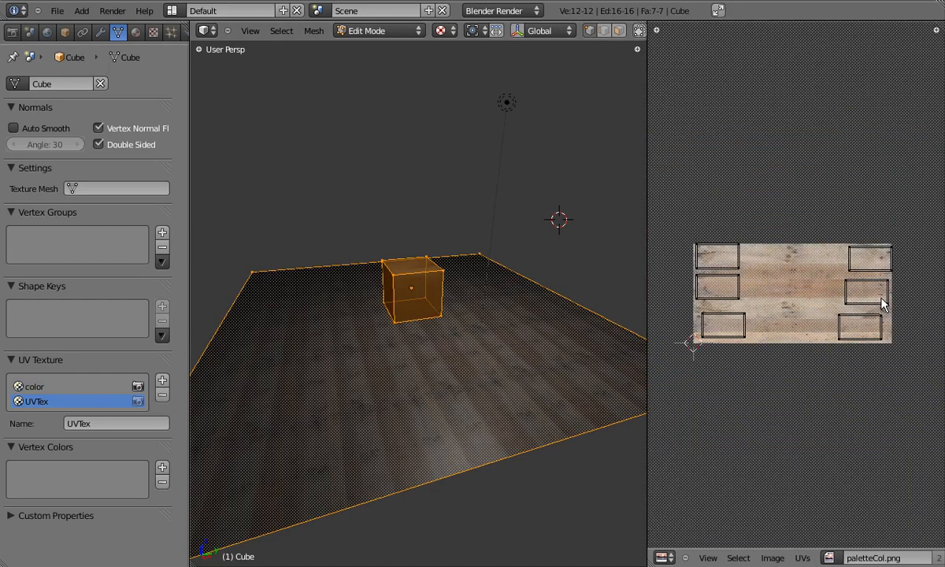
scroll(881, 303, up, 2)
scroll(881, 303, down, 1)
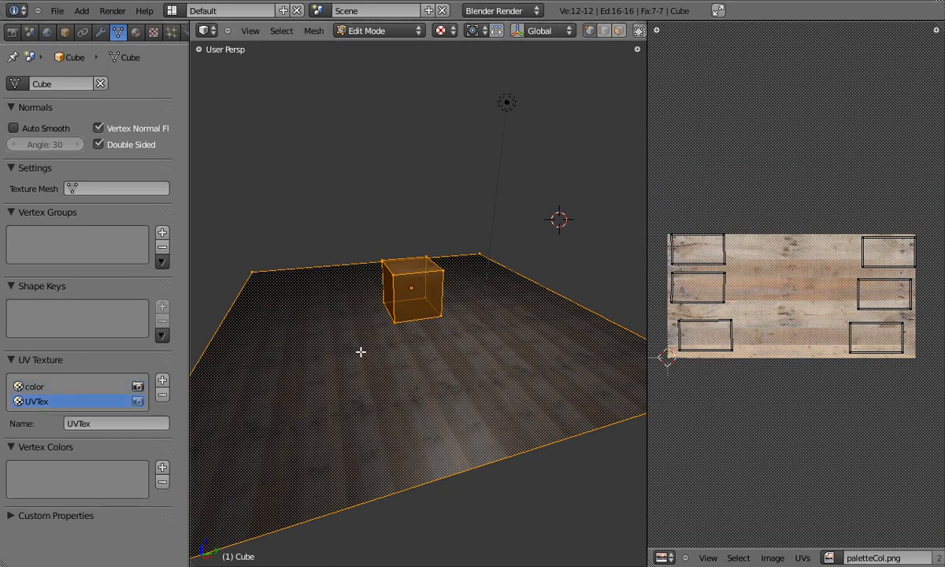
click(103, 421)
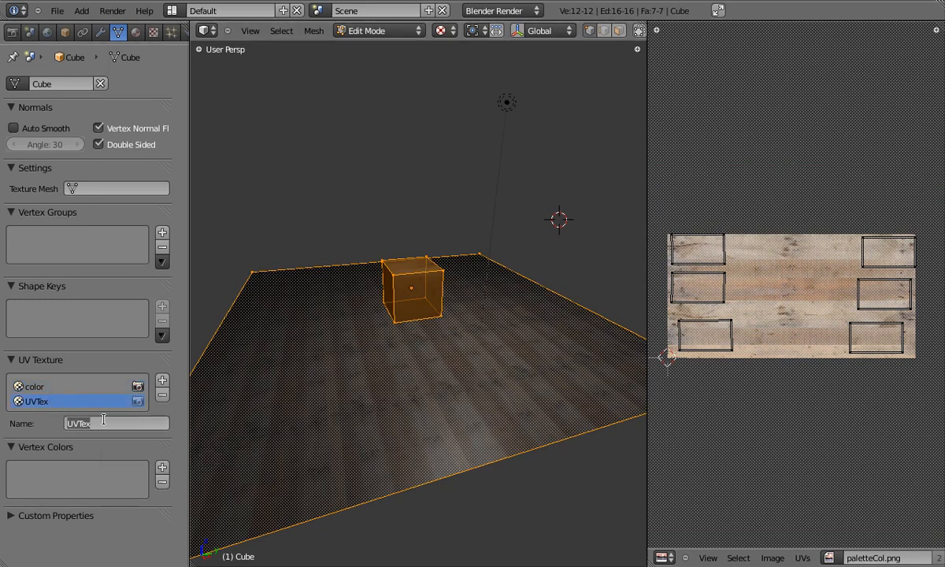
text(ao)
key(Return)
- Select all UV islands of the ao map and scale them down over the wood texture
scroll(840, 291, down, 5)
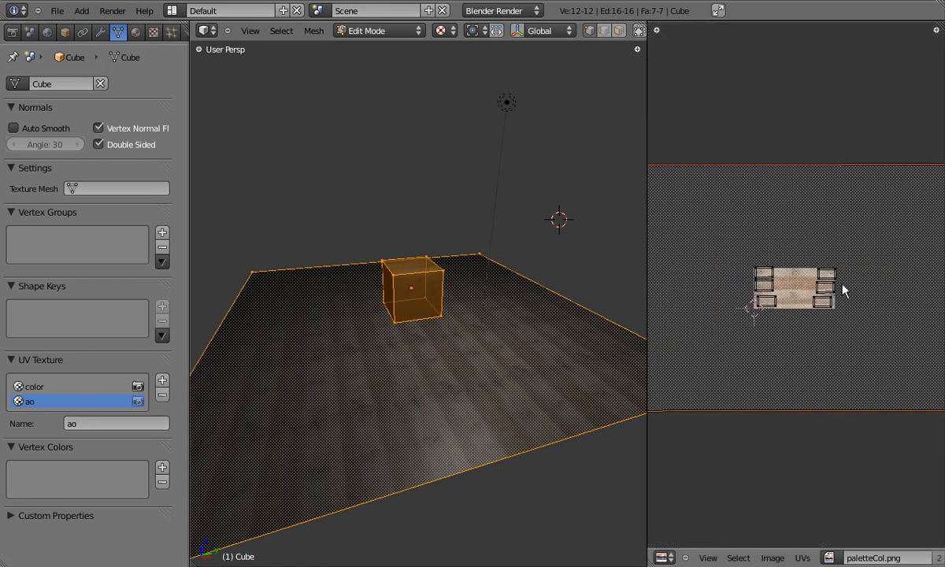
key(a)
key(s)
click(809, 290)
scroll(752, 268, up, 4)
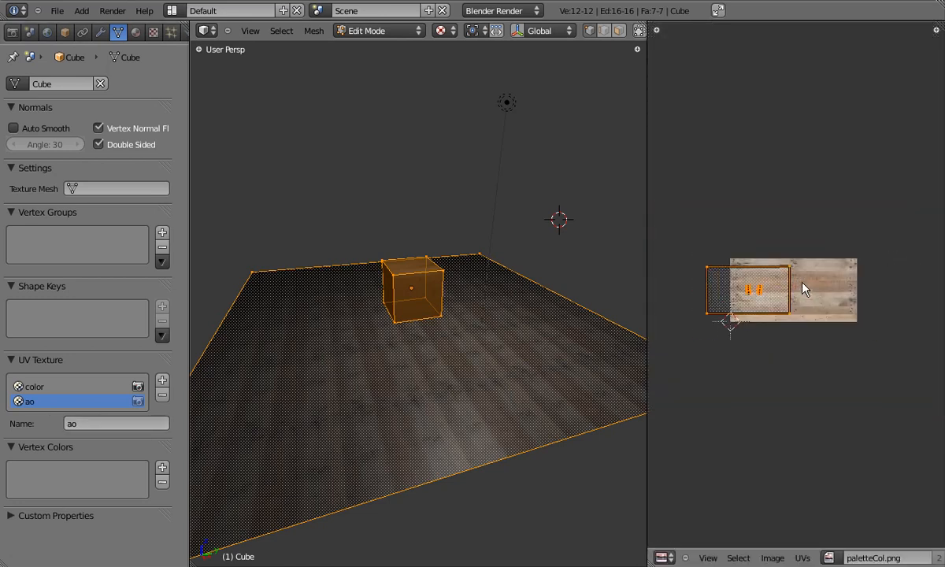
- Create a new blank image for the ao UV map
click(774, 558)
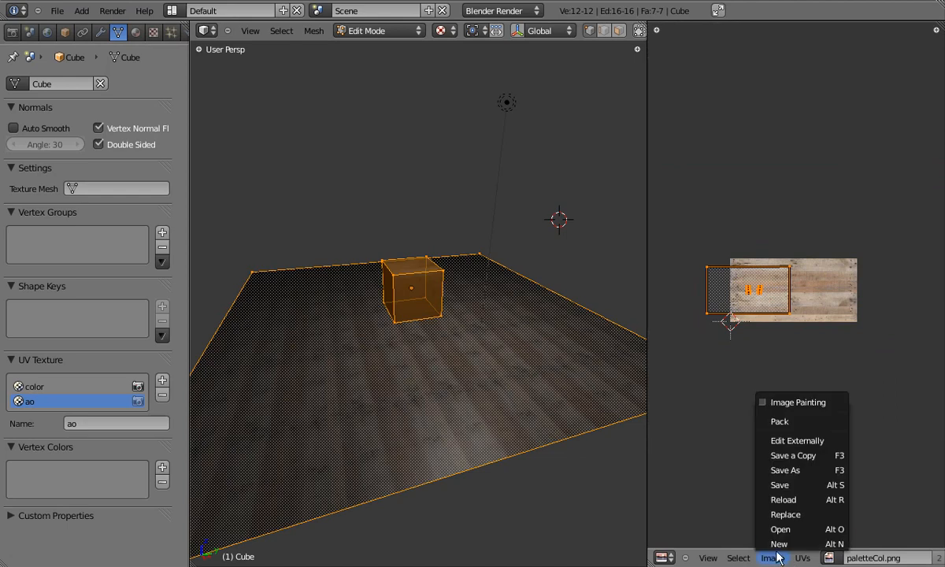
click(779, 544)
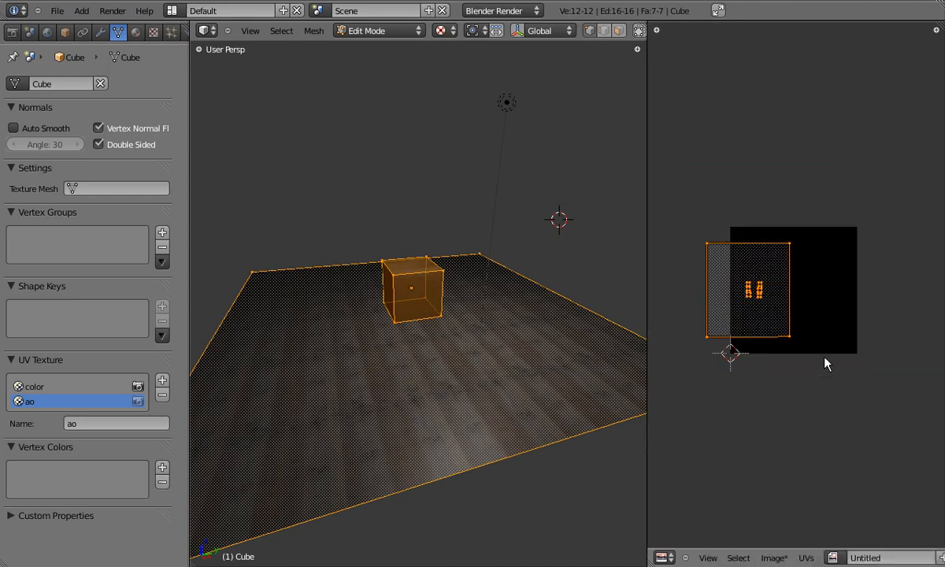
scroll(753, 284, up, 3)
- Move and scale all the UV islands so the floor island fills most of the blank image
key(g)
click(806, 246)
key(s)
click(851, 245)
key(g)
click(860, 266)
key(g)
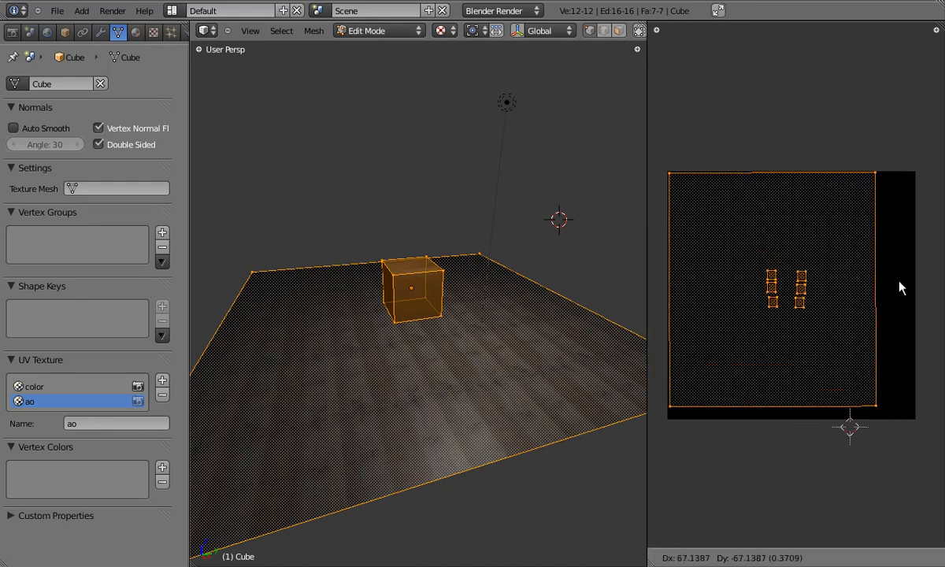
click(904, 289)
key(s)
click(905, 284)
- Select only the small cube-face islands and move them beside the floor island, near the image's upper right corner
key(a)
key(b)
drag(757, 250, 848, 335)
key(g)
click(921, 276)
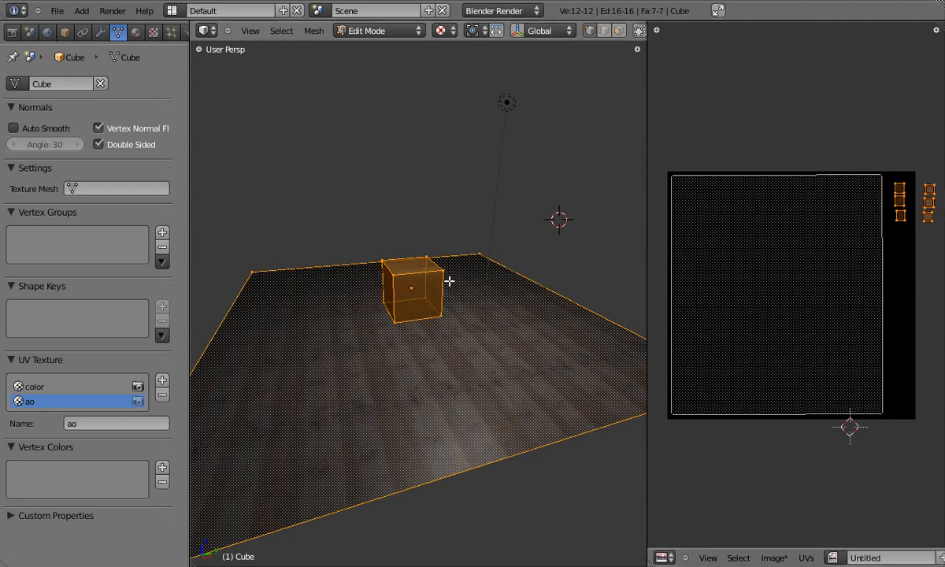
- Unwrap the whole mesh into the ao UV map with Smart Project and return to Object Mode
key(u)
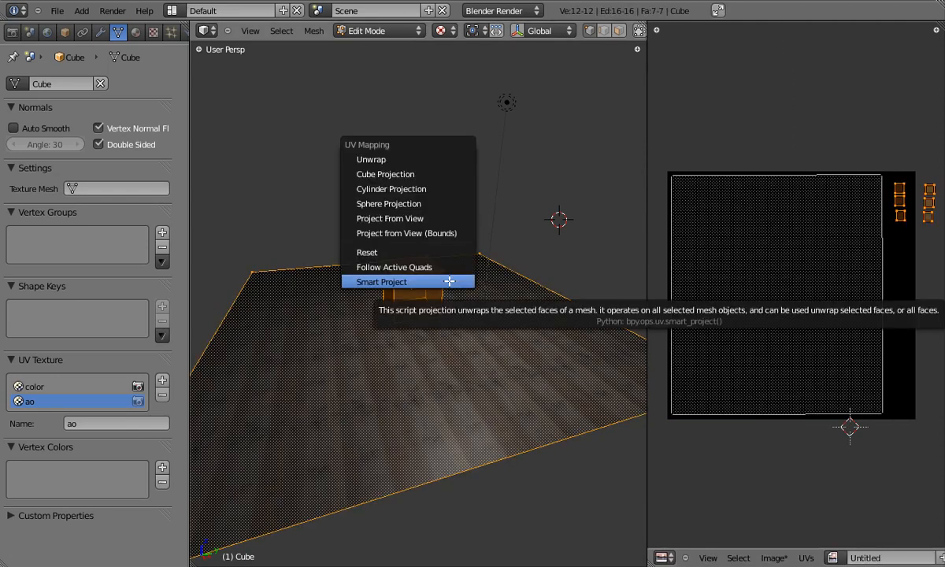
click(449, 281)
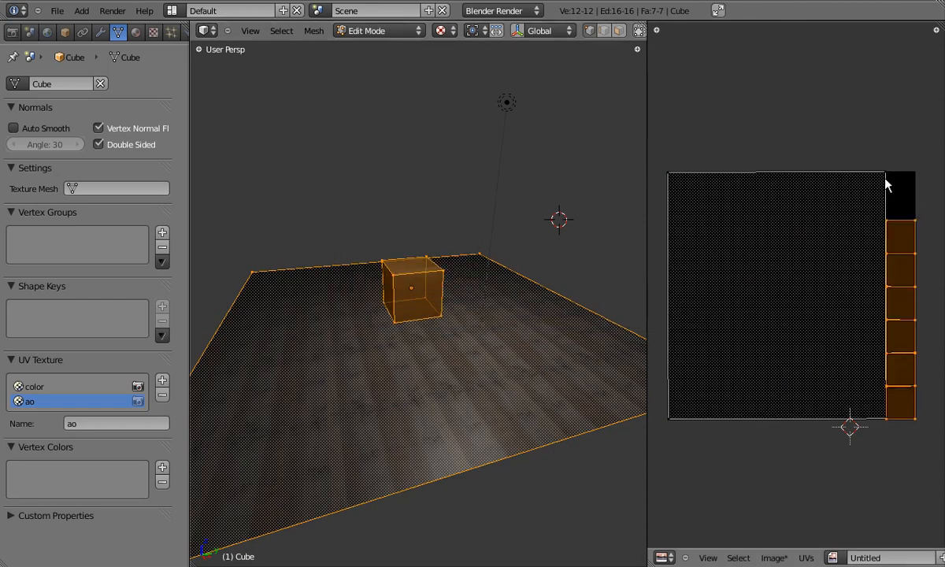
scroll(825, 255, up, 1)
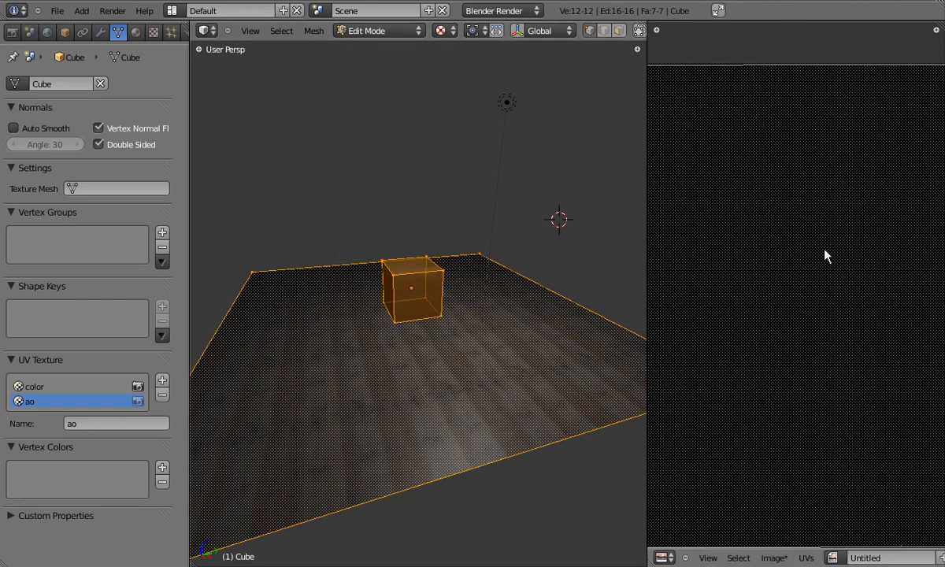
scroll(880, 246, down, 2)
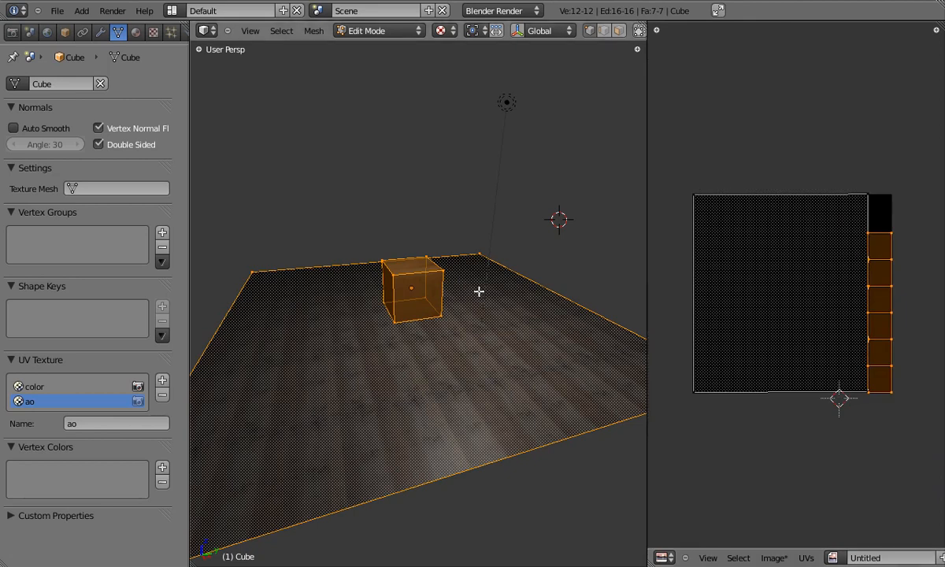
key(Tab)
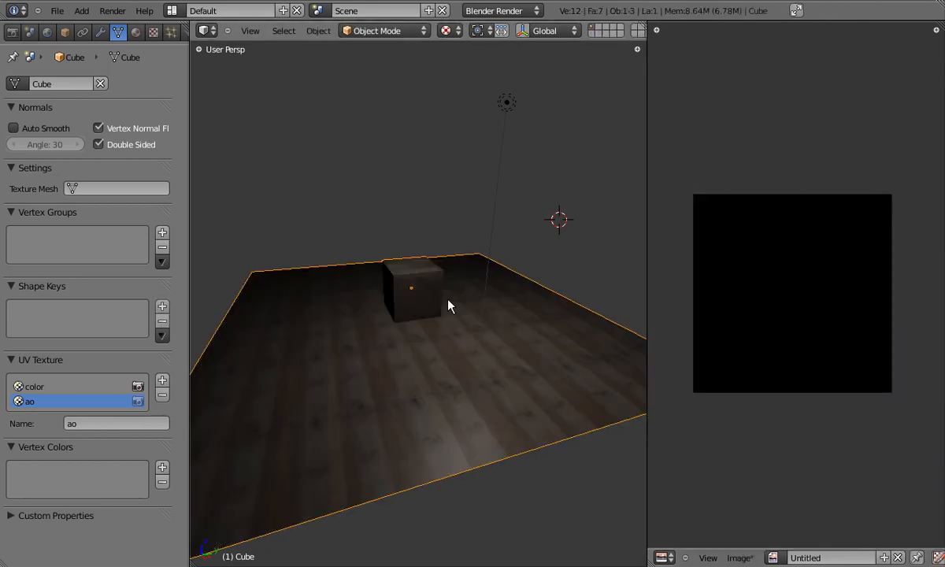
key(Tab)
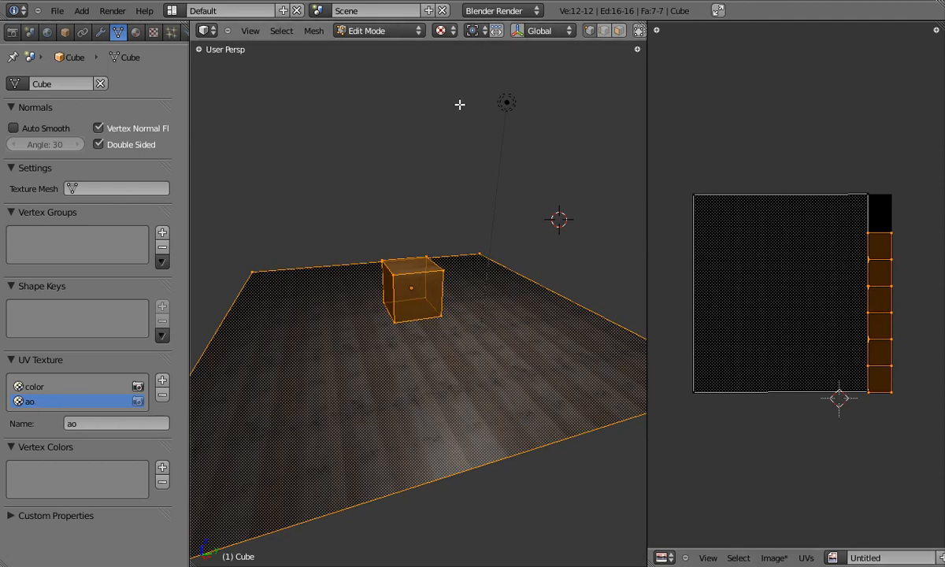
key(Tab)
middle_drag(426, 310, 434, 343)
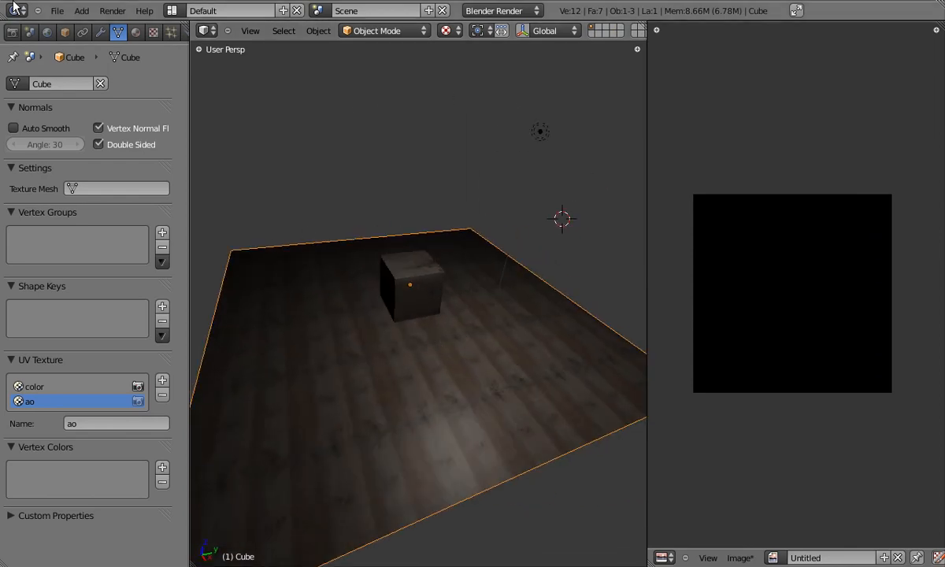
- Set the bake mode to Ambient Occlusion with Normalized enabled and bake it to the blank image
click(12, 31)
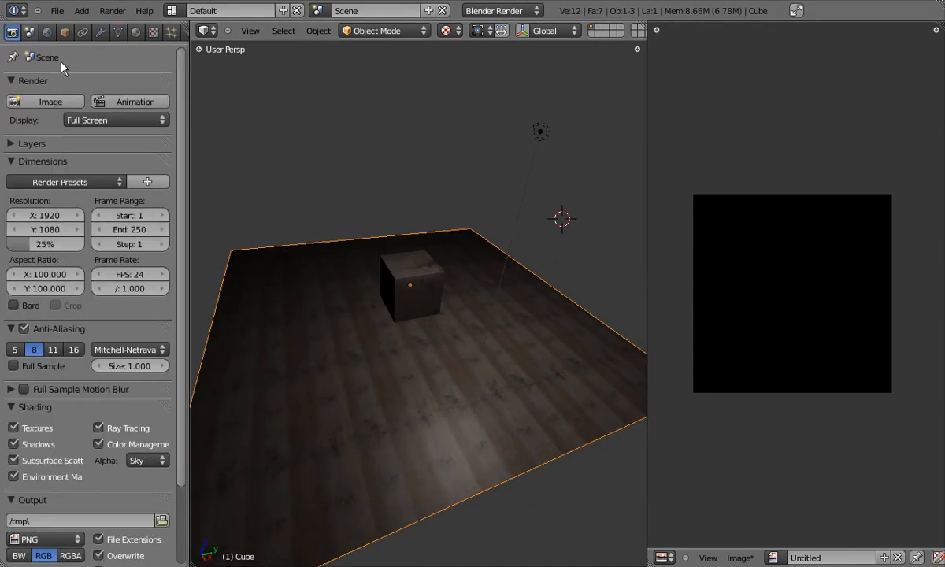
scroll(184, 181, down, 3)
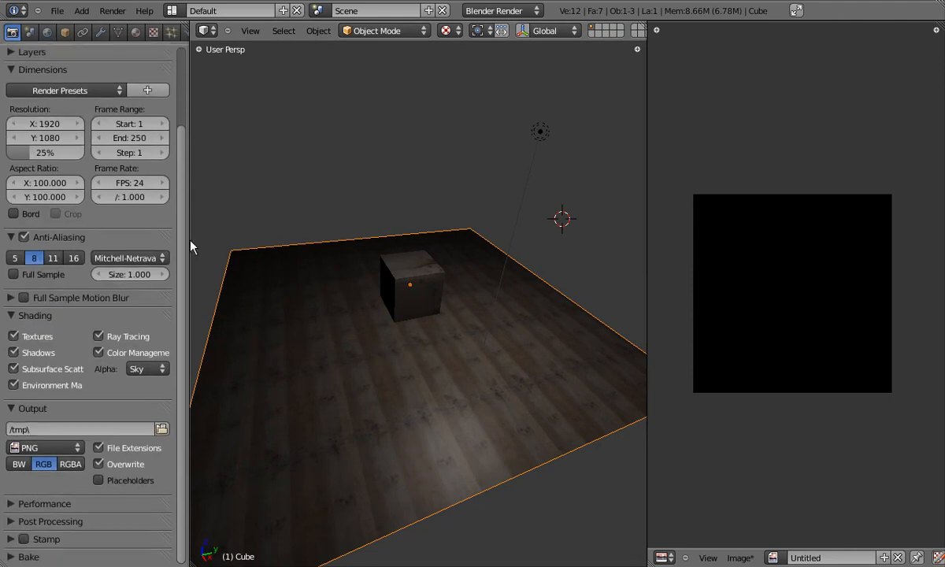
click(12, 556)
scroll(181, 464, down, 3)
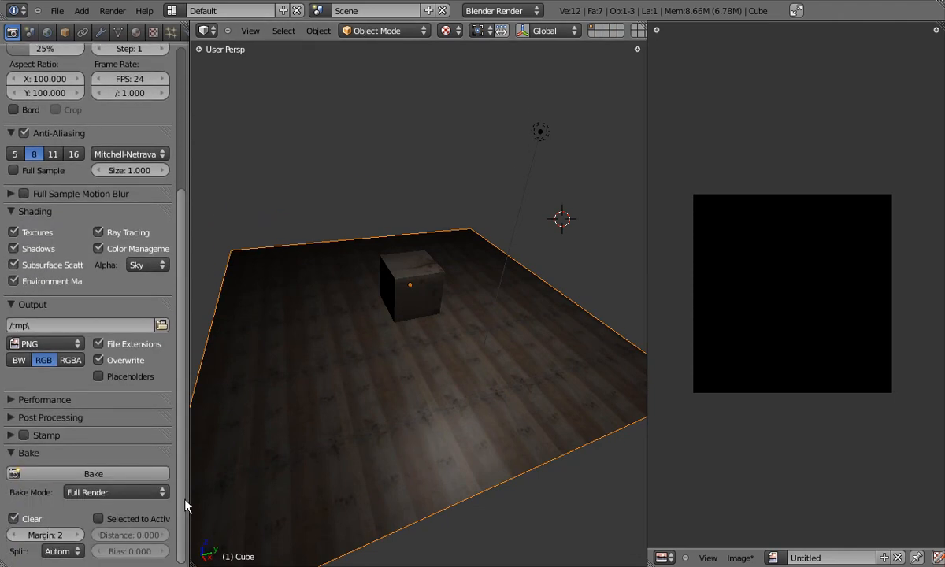
click(102, 492)
click(104, 464)
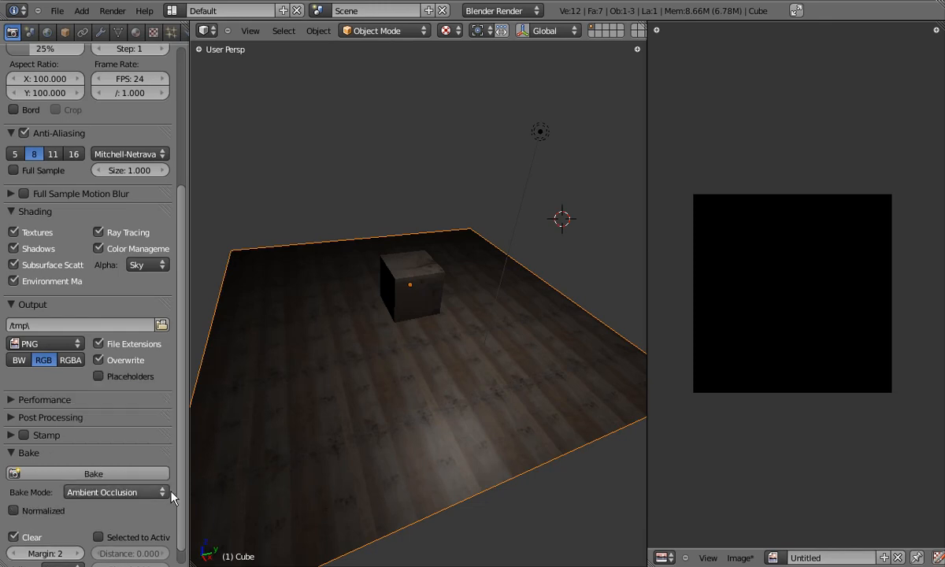
scroll(180, 489, down, 1)
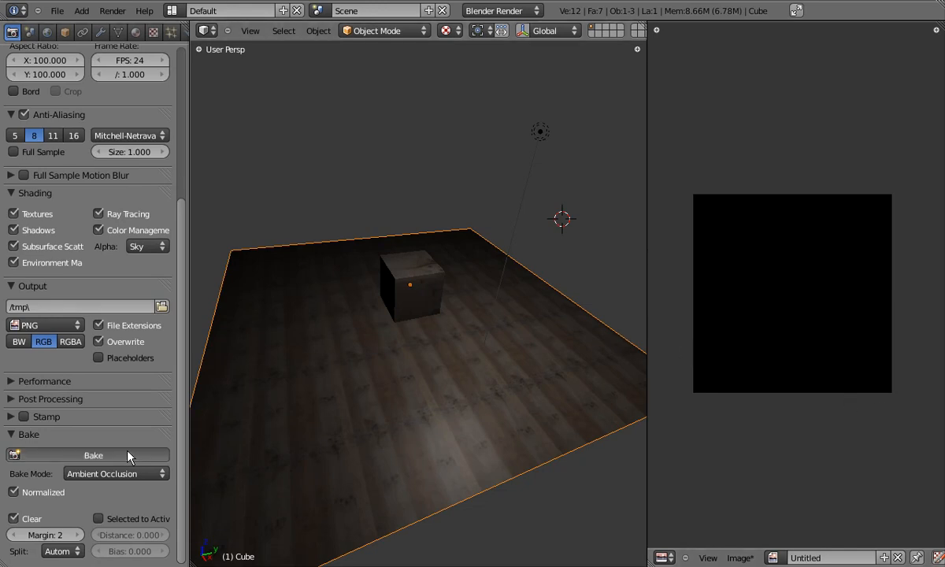
click(162, 450)
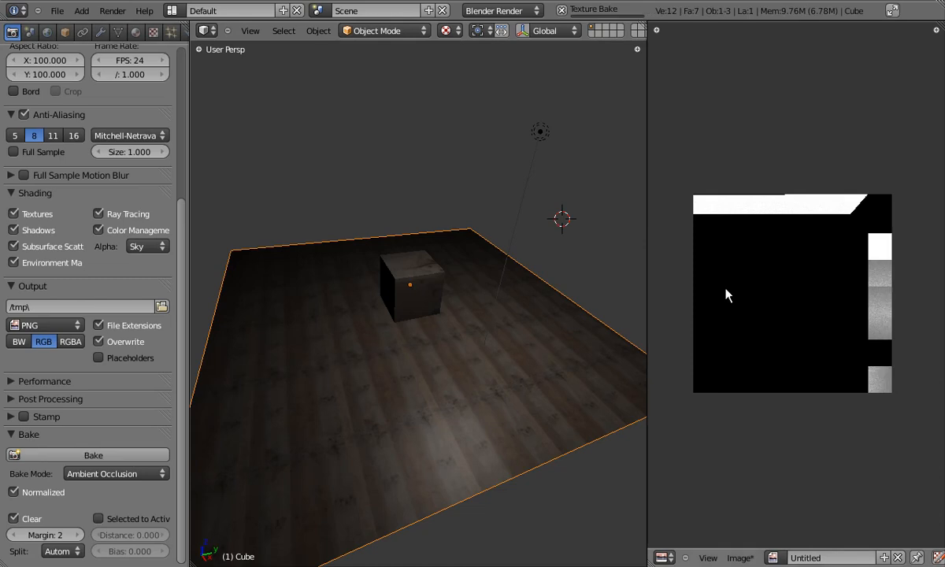
- Examine the baked ambient occlusion image and the area where the cube meets the floor
middle_drag(754, 294, 763, 262)
scroll(768, 252, up, 1)
middle_drag(814, 281, 800, 288)
scroll(800, 289, up, 1)
scroll(801, 288, down, 1)
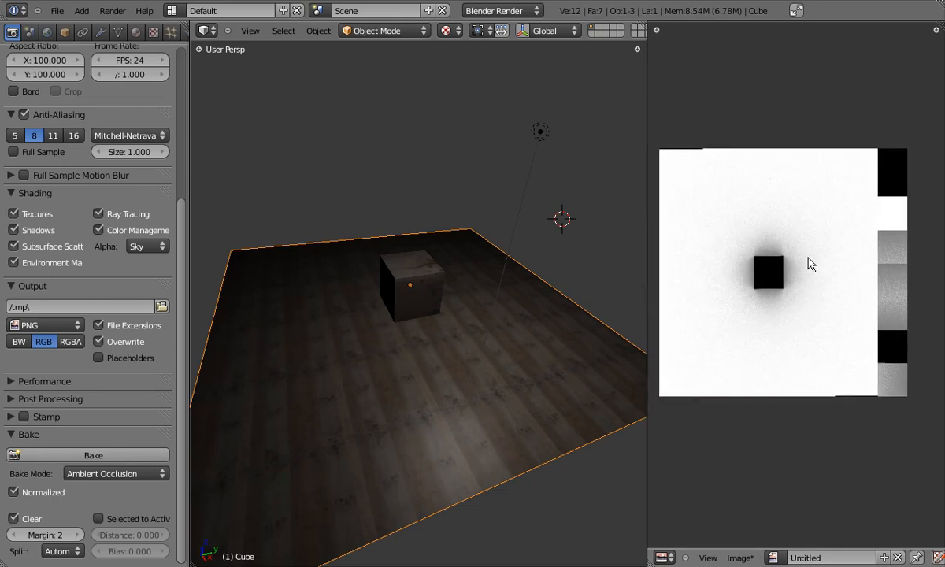
middle_drag(437, 319, 477, 375)
middle_drag(371, 308, 447, 370)
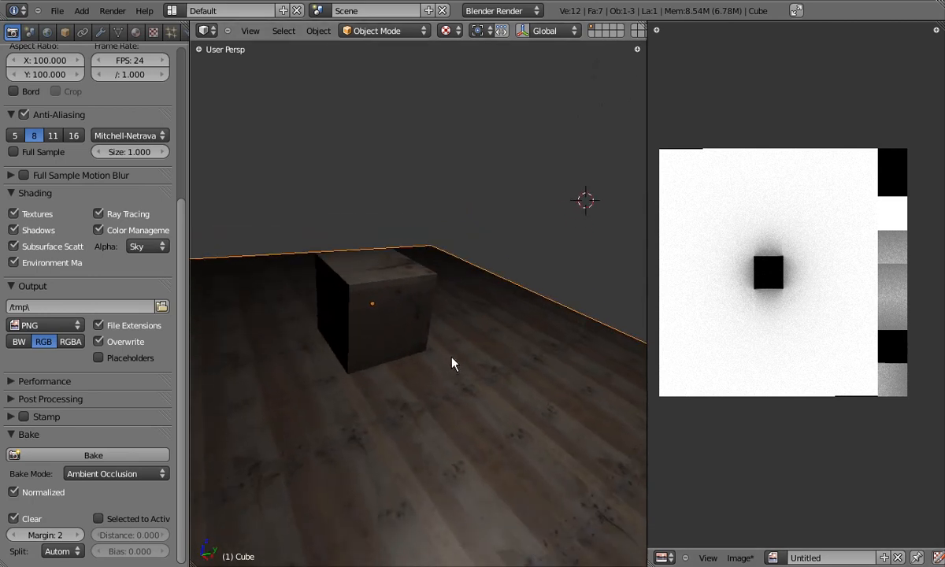
- Save the baked image to the Desktop as ao.png in PNG format
click(744, 558)
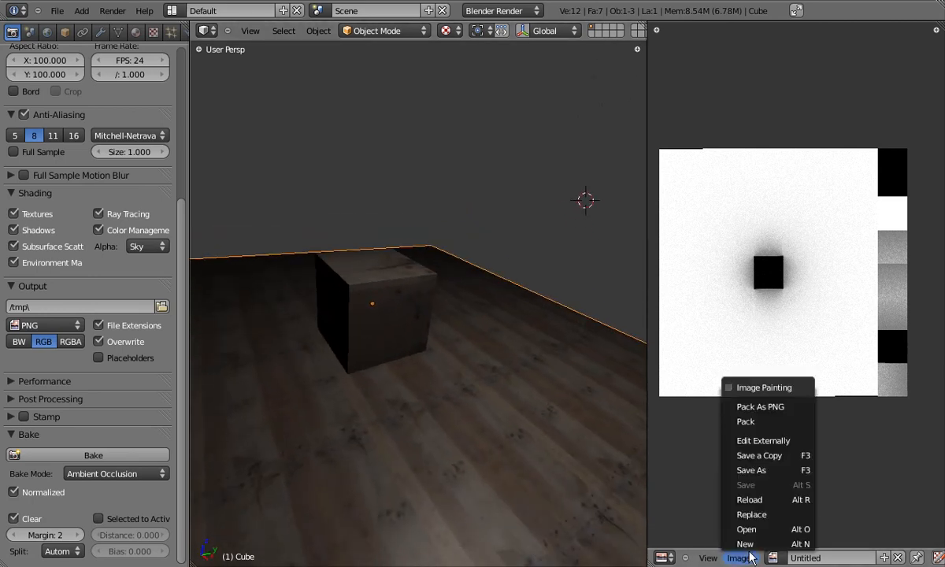
click(748, 470)
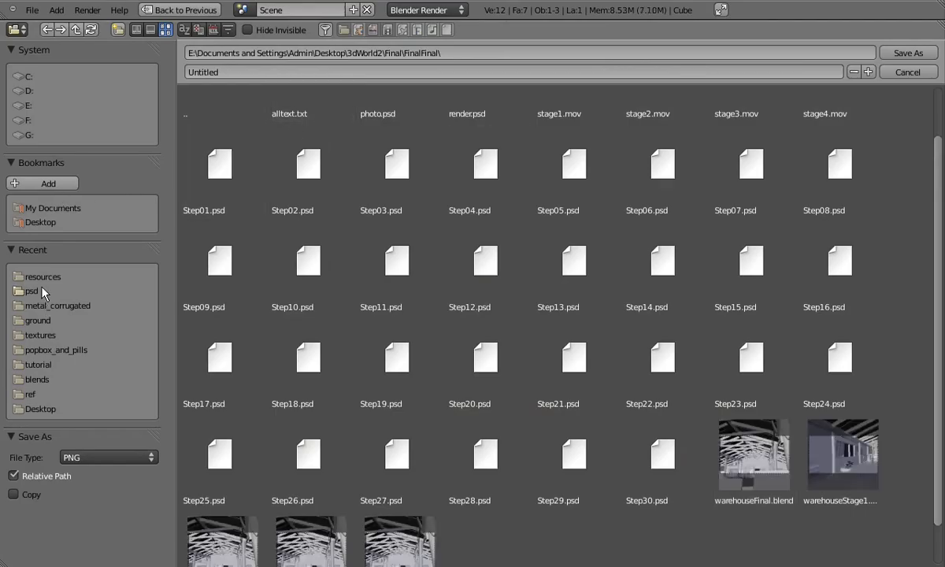
click(40, 220)
click(265, 68)
text(ao.png)
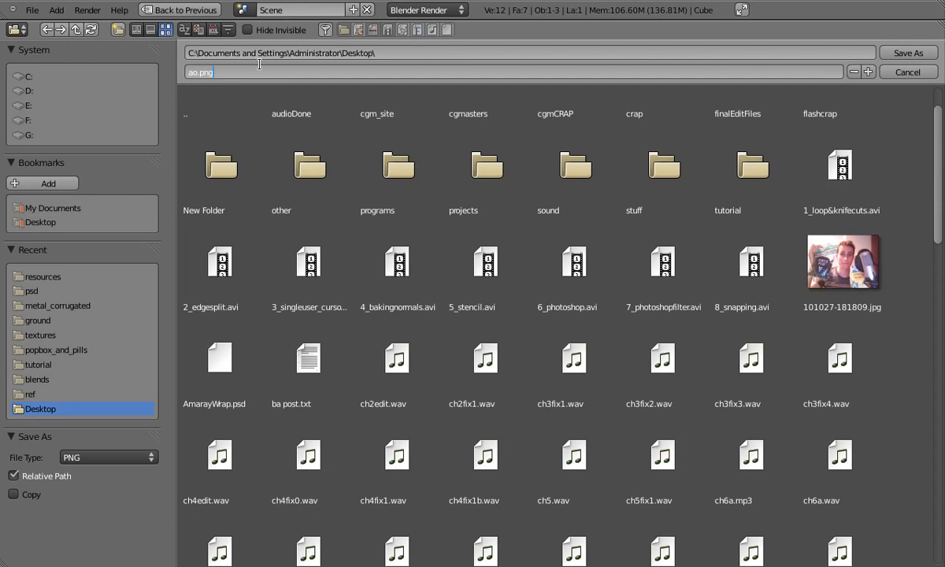
key(Return)
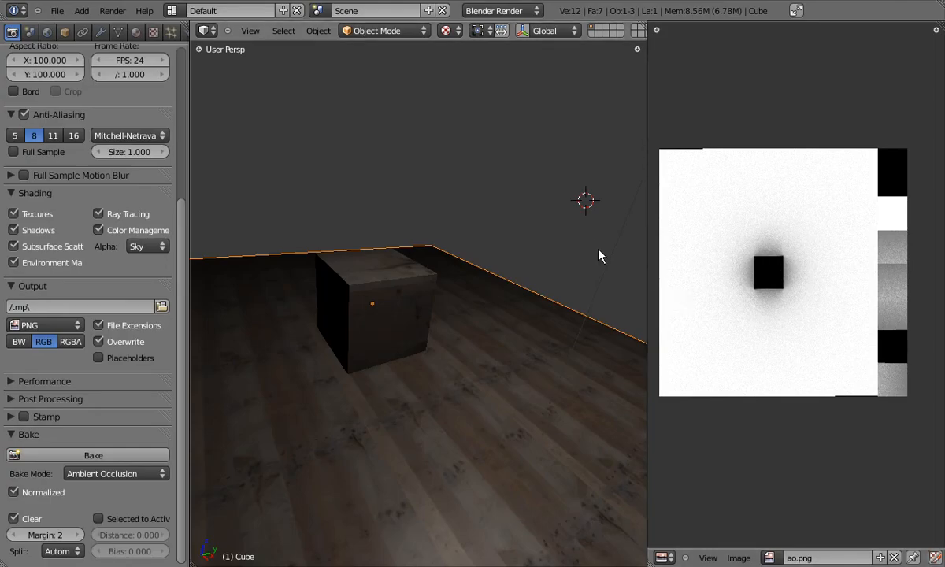
- Add a new texture in the empty slot below color and name it ao
click(153, 33)
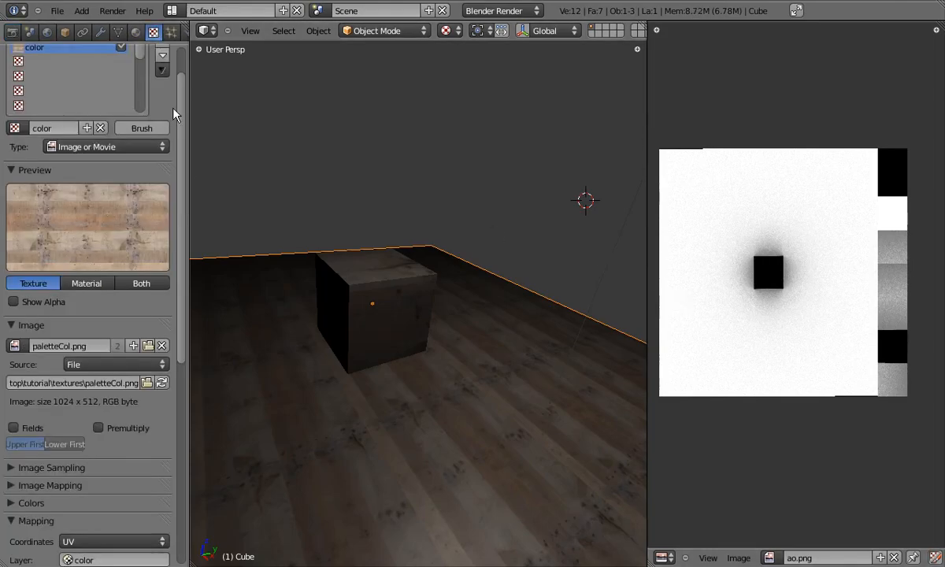
drag(181, 112, 181, 78)
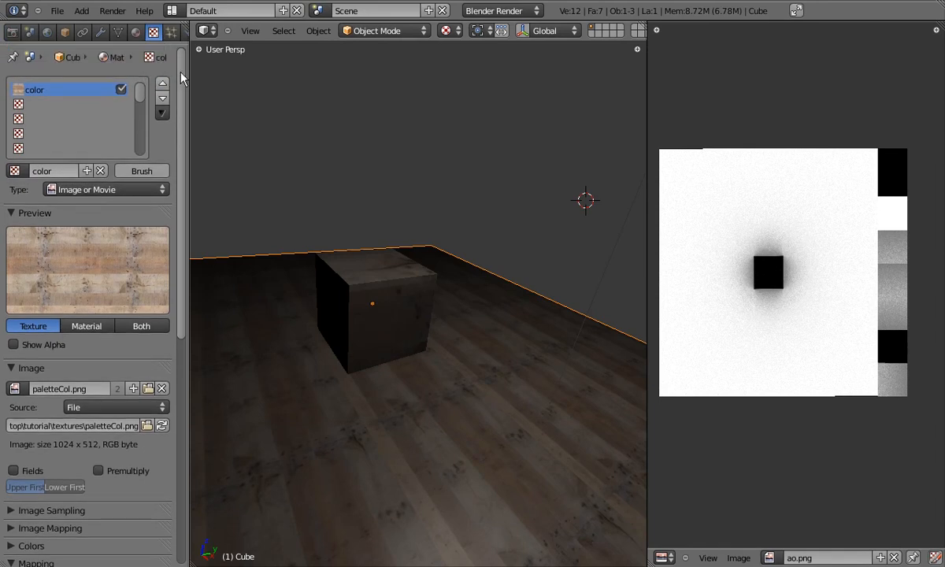
click(61, 102)
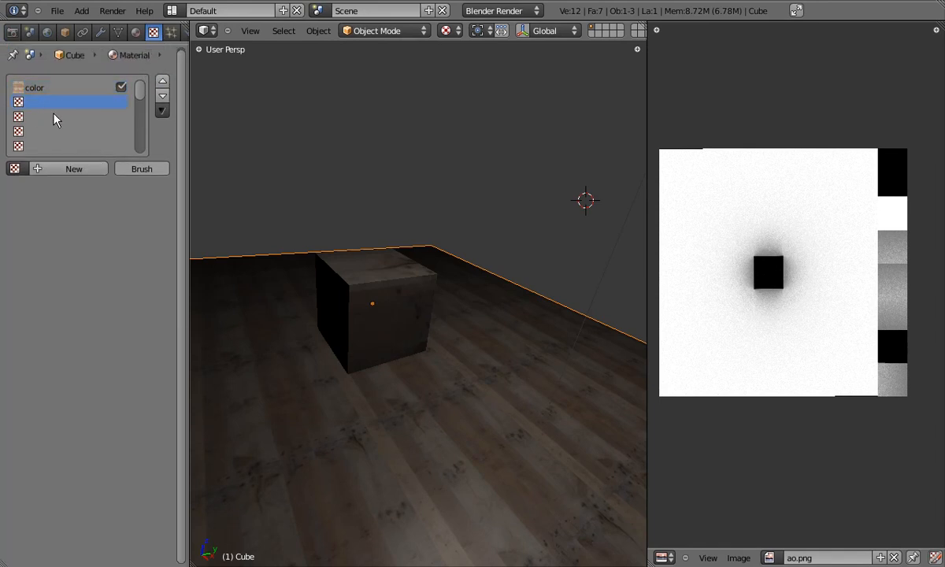
click(14, 168)
click(55, 168)
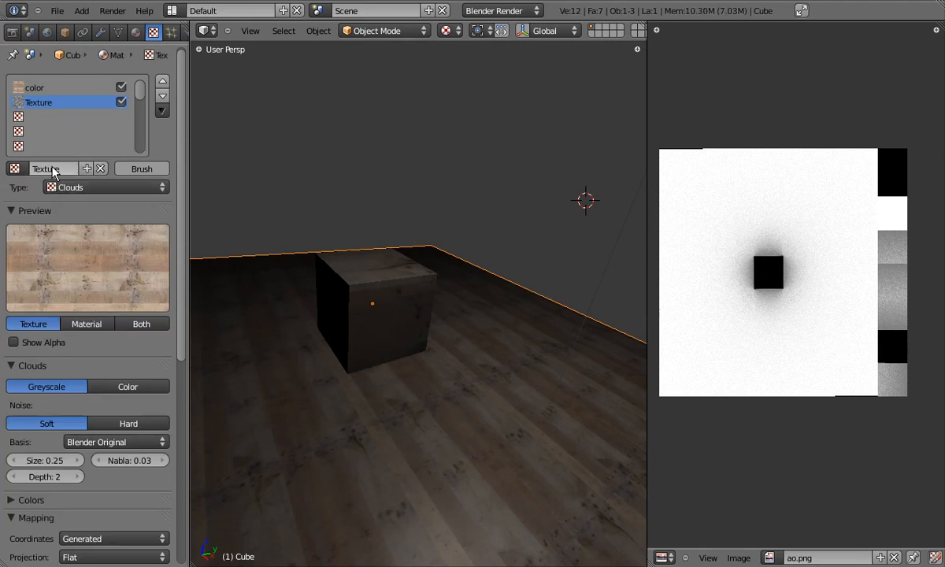
double_click(55, 169)
text(ao)
key(Return)
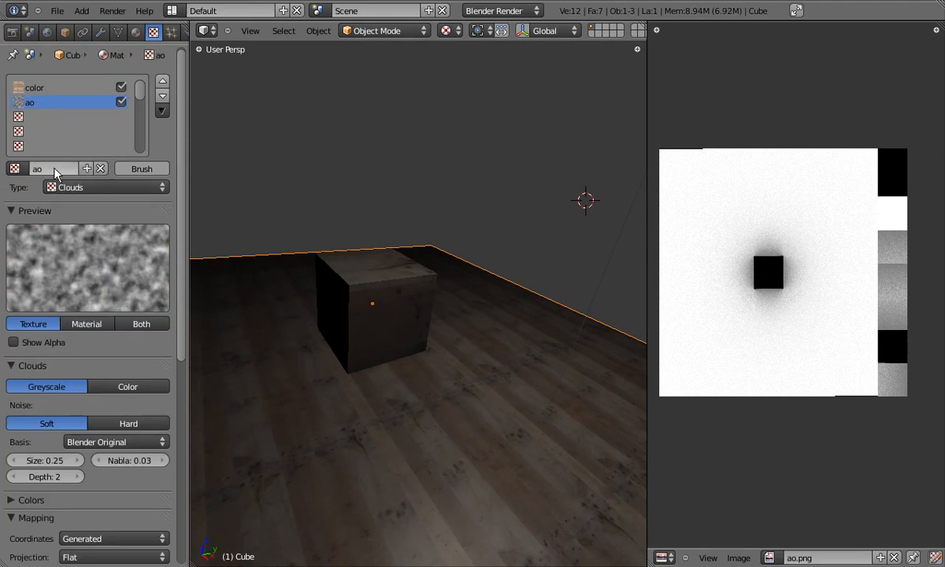
- Set the ao texture's type to Image or Movie and assign the ao.png image to it
click(70, 188)
click(86, 283)
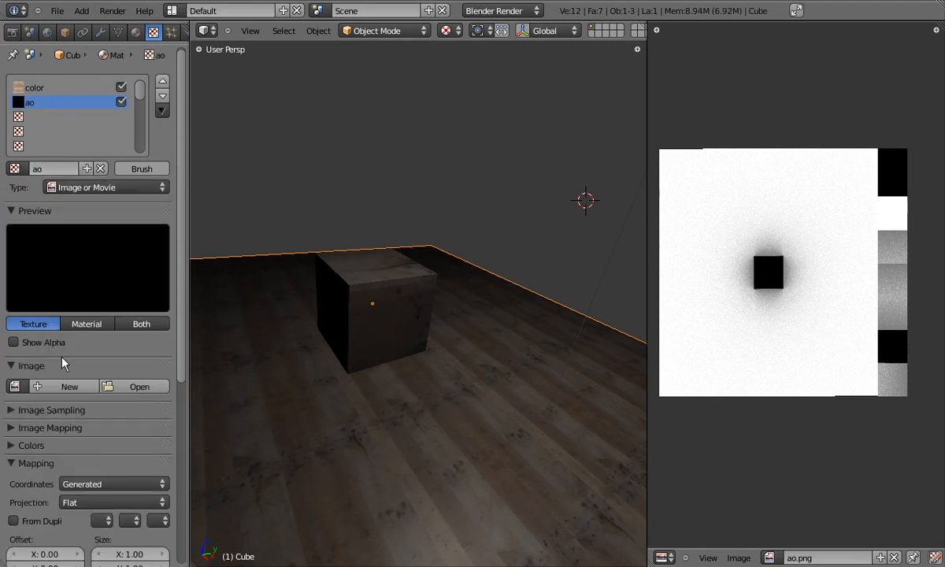
click(16, 387)
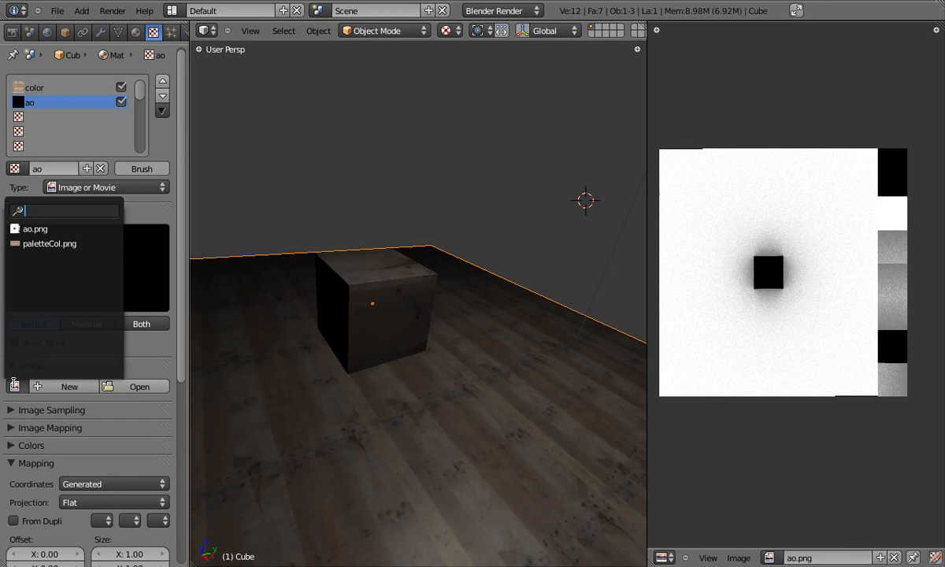
click(29, 229)
- Map the ao texture with UV coordinates using the ao layer
scroll(173, 299, down, 3)
scroll(150, 370, down, 4)
click(110, 317)
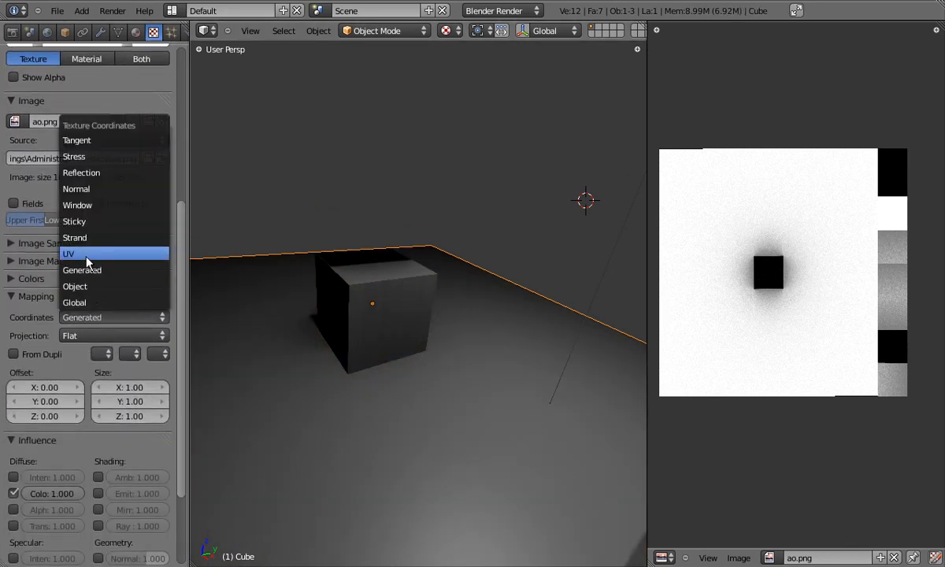
click(86, 255)
click(88, 335)
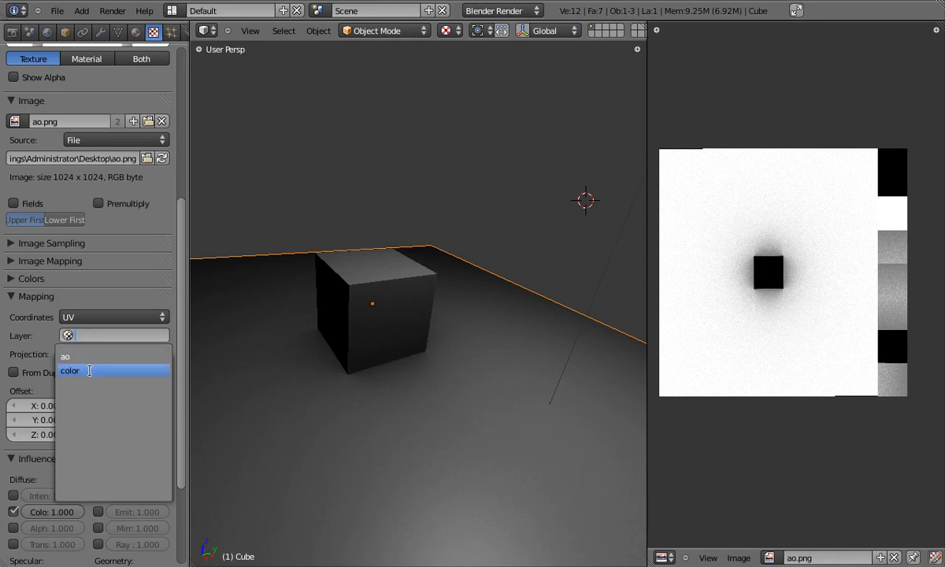
click(67, 356)
middle_drag(417, 390, 217, 332)
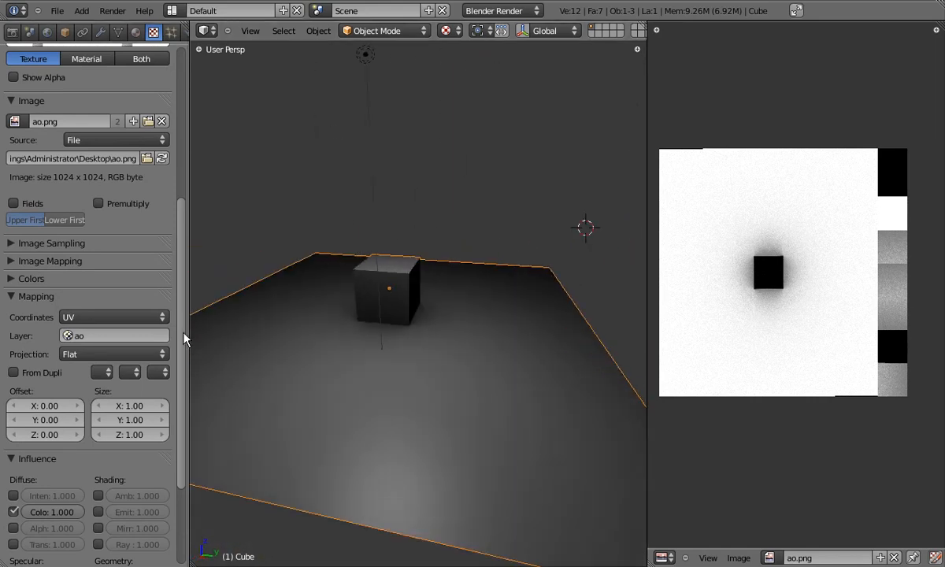
- Set the ao texture's blend type to Multiply
scroll(184, 378, down, 4)
scroll(184, 471, down, 1)
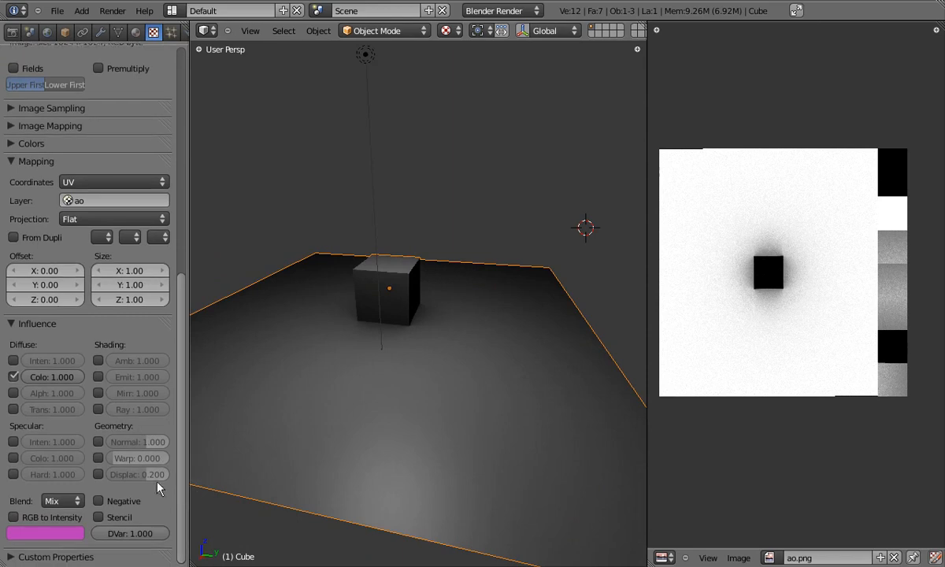
click(65, 502)
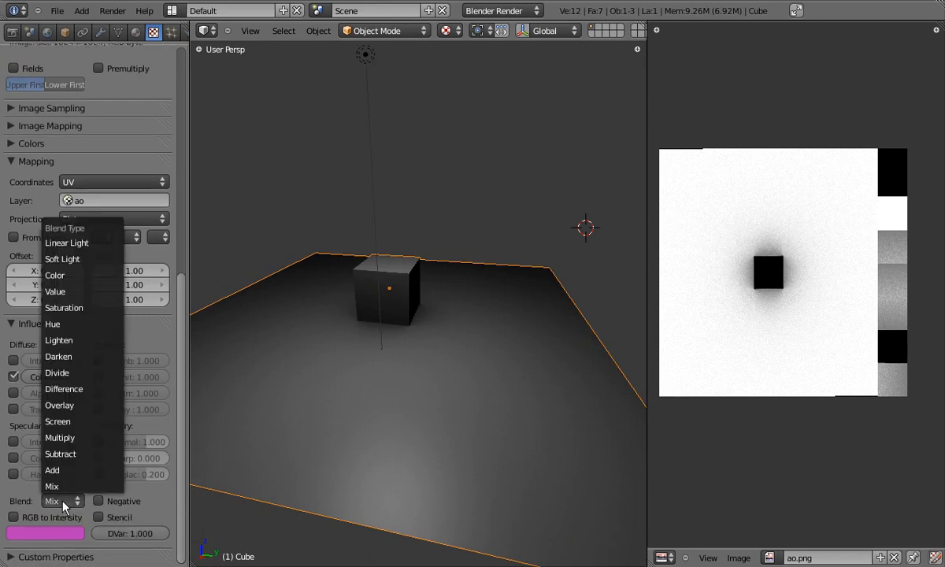
click(66, 436)
- Select the lamp above the floor and change its type to Sun
middle_drag(394, 339, 282, 211)
scroll(477, 351, up, 2)
right_click(281, 212)
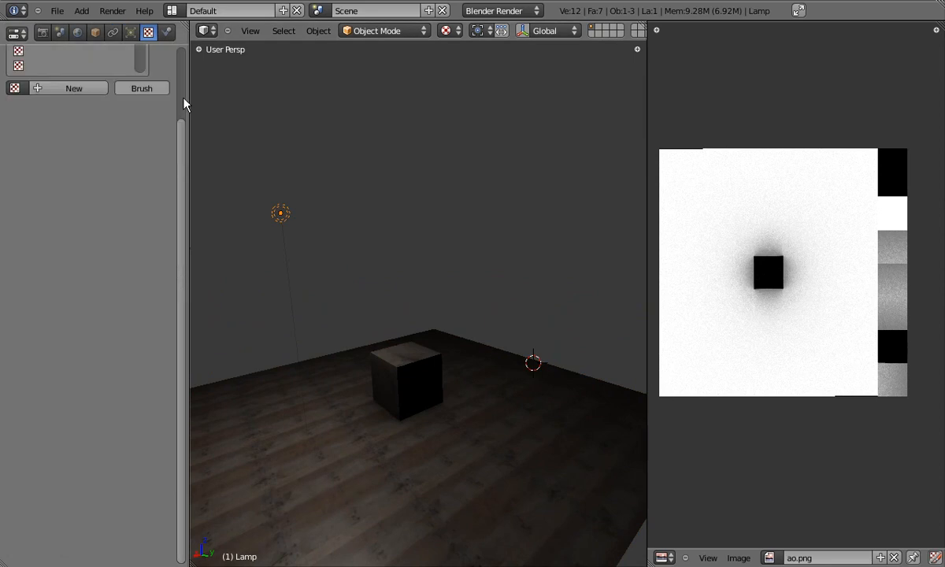
click(130, 32)
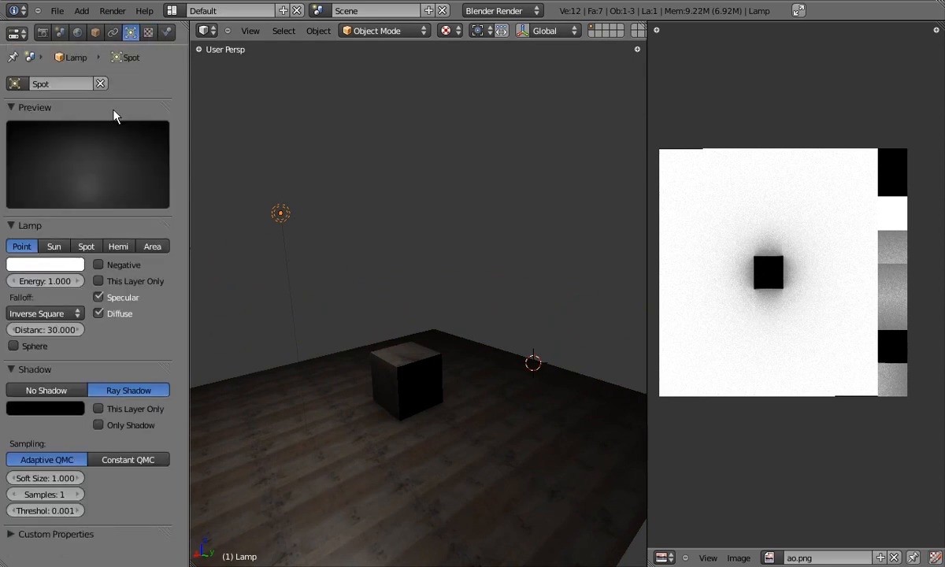
click(57, 246)
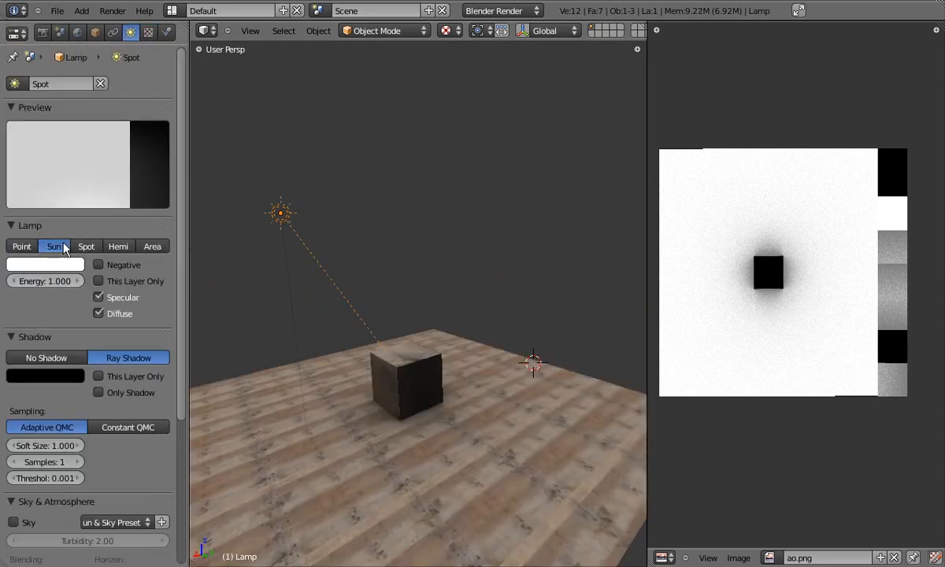
middle_drag(463, 329, 424, 320)
key(r)
key(r)
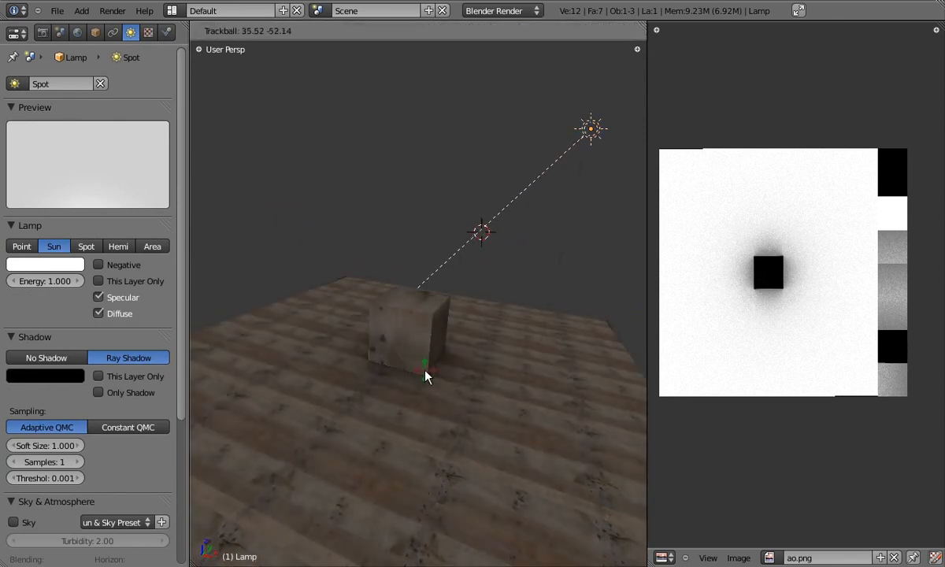
right_click(429, 371)
- Adjust the sun lamp's energy and rotate the lamp about the Z axis
mouse_move(438, 347)
middle_down()
mouse_move(398, 342)
mouse_move(468, 275)
mouse_move(451, 352)
mouse_move(425, 352)
middle_up()
drag(47, 283, 59, 282)
middle_drag(399, 358, 445, 323)
key(r)
key(z)
click(565, 189)
scroll(512, 300, up, 3)
scroll(456, 362, down, 4)
- Select the floor and cube mesh and toggle its ao texture off and on to compare the shading
right_click(482, 393)
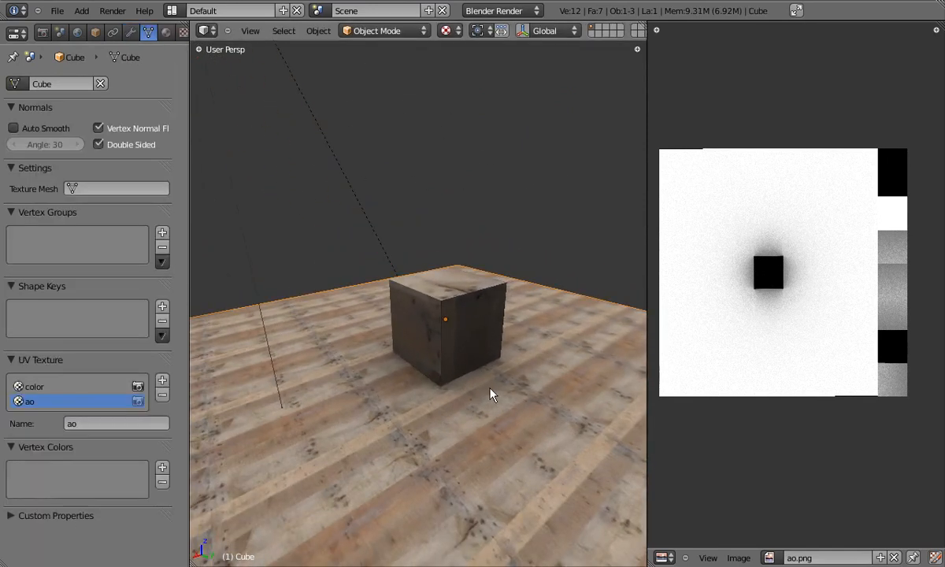
click(182, 31)
click(119, 104)
click(119, 105)
click(119, 105)
click(119, 105)
middle_drag(224, 180, 326, 320)
scroll(457, 331, up, 4)
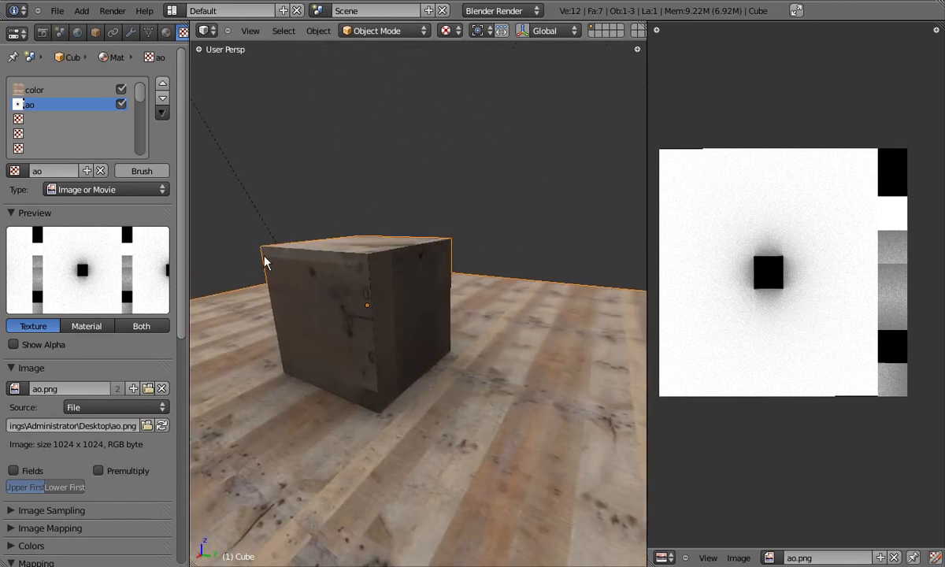
click(121, 104)
click(120, 105)
- Widen the properties editor so the texture settings have more room
drag(180, 109, 166, 136)
scroll(166, 140, up, 3)
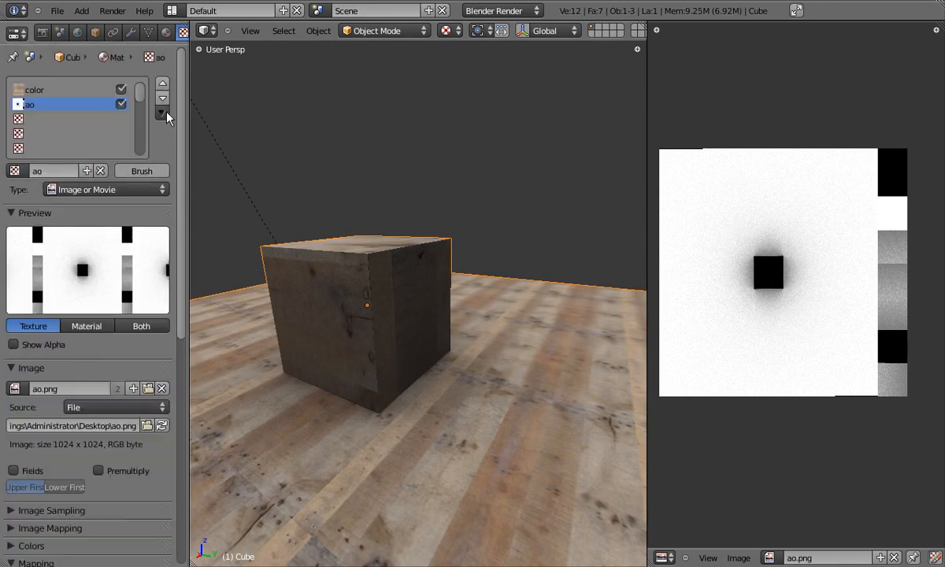
drag(187, 76, 234, 76)
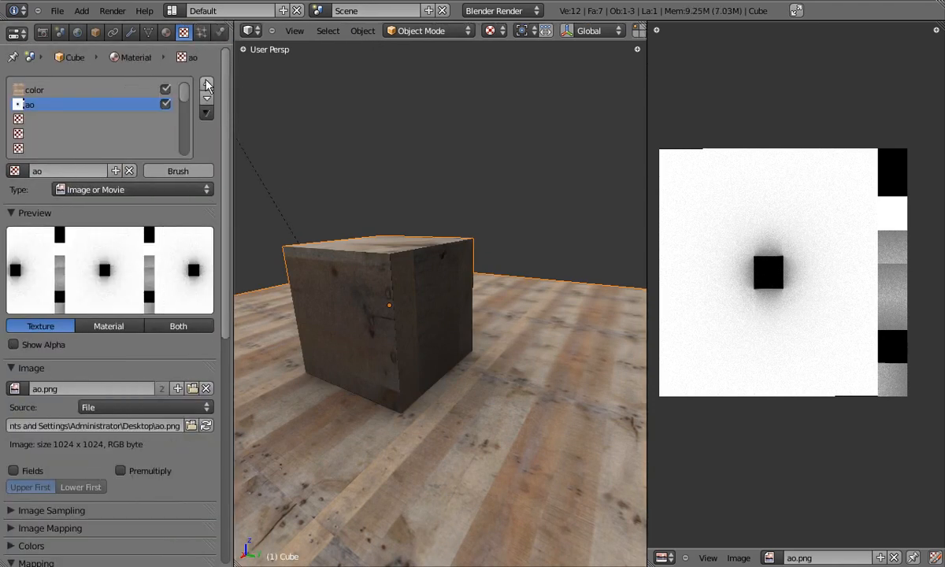
mouse_move(392, 321)
middle_down()
mouse_move(482, 400)
mouse_move(470, 352)
mouse_move(394, 331)
middle_up()
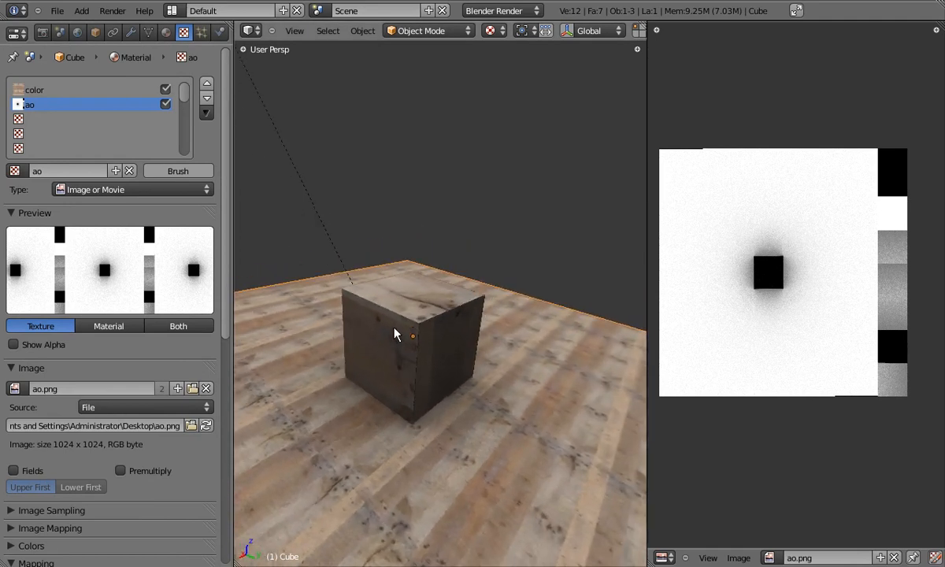
- Make color the active UV map of the floor and cube mesh
click(148, 33)
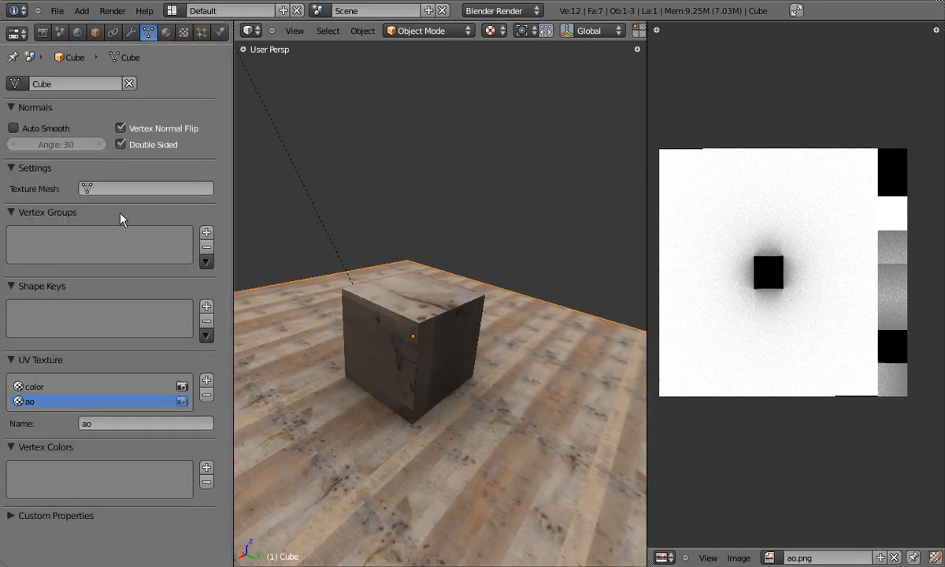
click(31, 387)
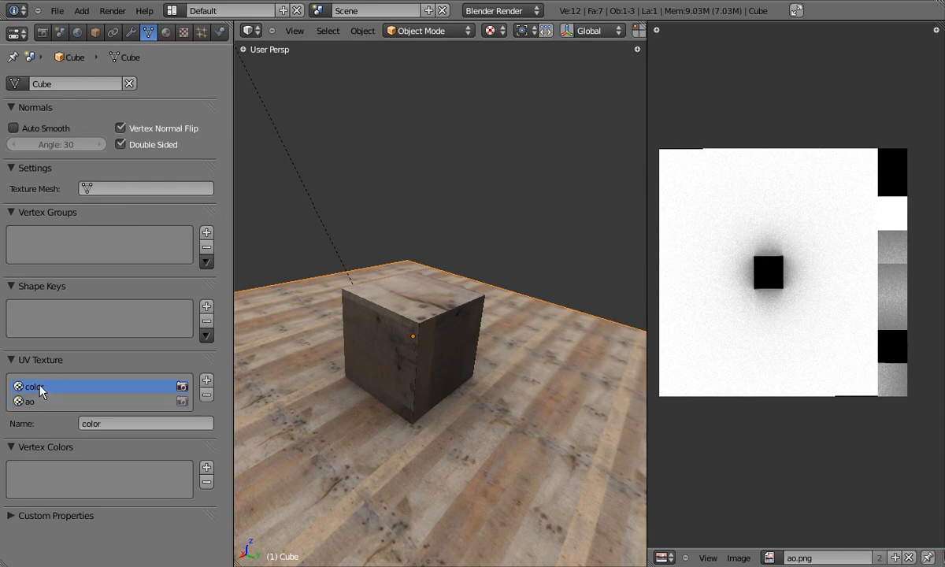
middle_drag(432, 371, 521, 376)
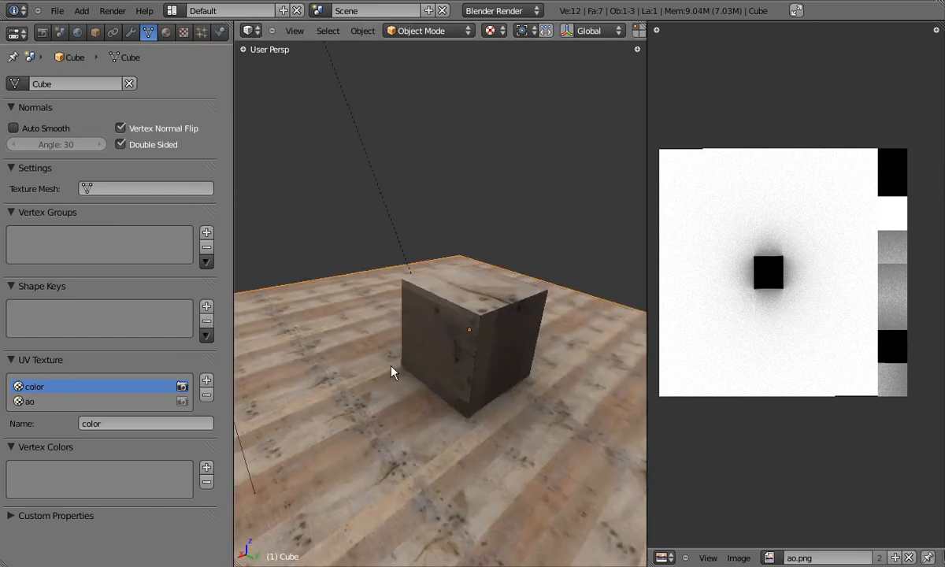
- Examine the combined wood texture and ambient occlusion shading on the cube and floor from several angles
mouse_move(438, 332)
middle_down()
mouse_move(481, 361)
mouse_move(411, 363)
mouse_move(425, 336)
mouse_move(342, 359)
mouse_move(443, 316)
middle_up()
scroll(449, 329, up, 2)
scroll(482, 360, down, 6)
scroll(425, 336, up, 4)
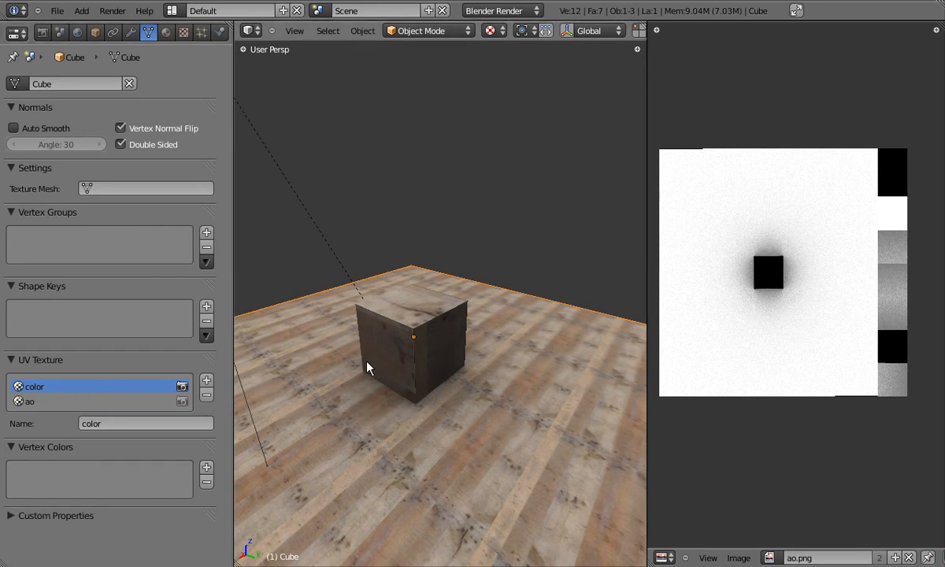
scroll(420, 329, up, 2)
shift+middle_drag(389, 330, 434, 327)
scroll(471, 334, up, 2)
scroll(475, 428, up, 2)
scroll(461, 429, down, 4)
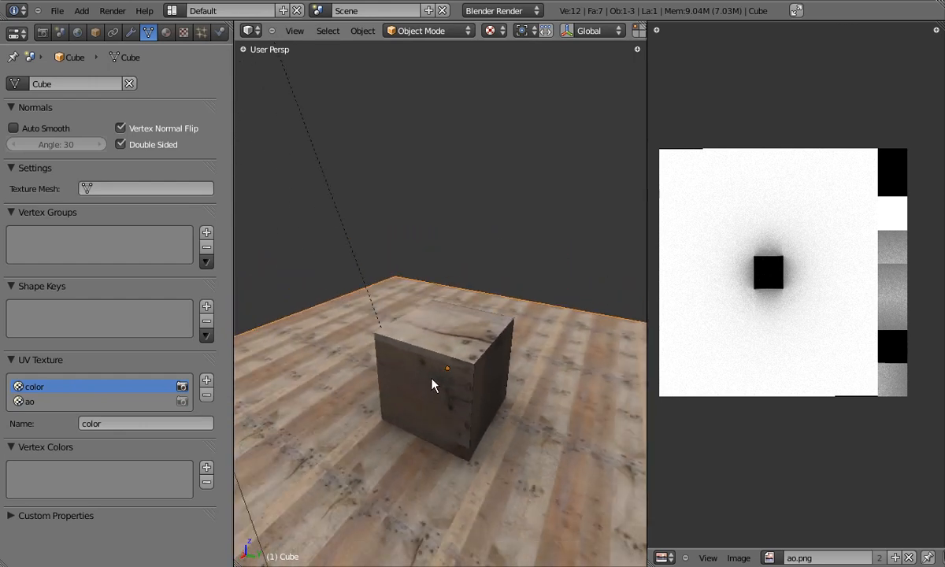
middle_drag(445, 388, 385, 391)
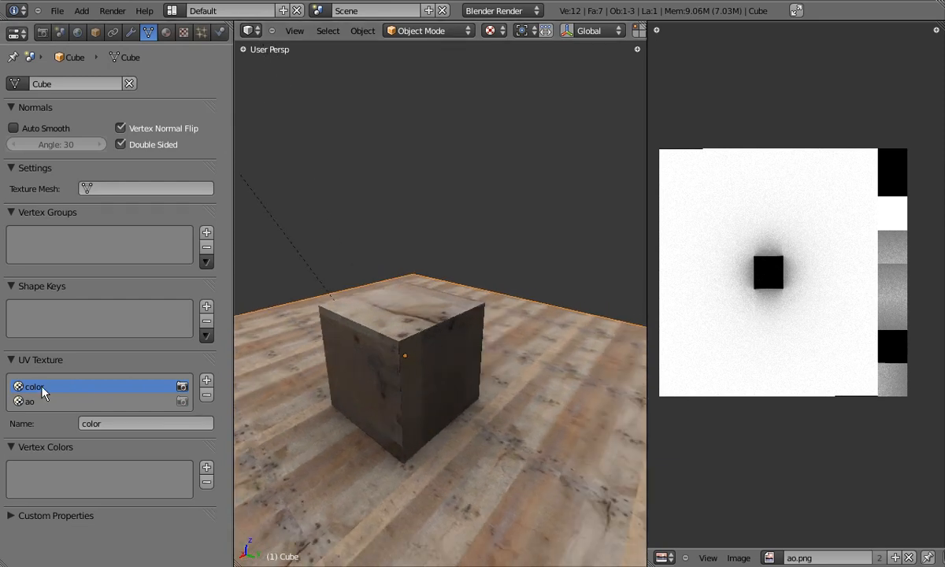
middle_drag(369, 386, 397, 354)
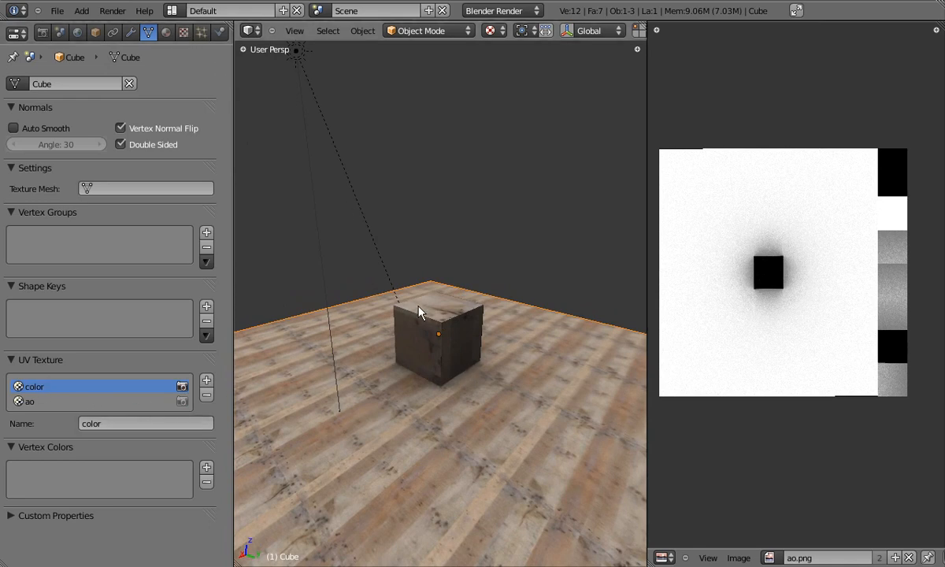
click(740, 558)
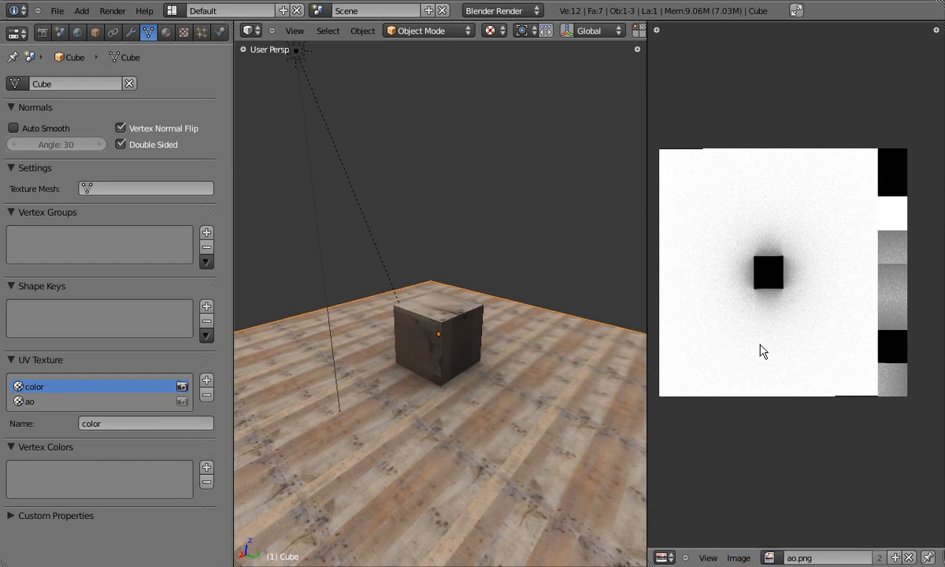
click(738, 557)
click(742, 342)
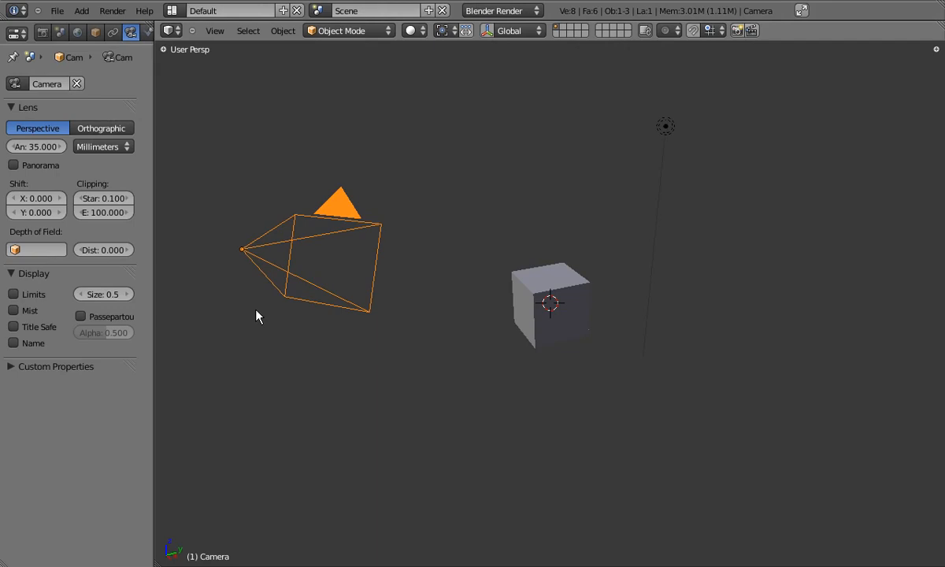
- Delete the default cube from the scene
right_click(561, 294)
key(x)
click(561, 288)
- Add a plane from the top view and scale it up into a large ground surface
key(KP_7)
key(shift+a)
mouse_move(517, 285)
click(594, 286)
key(s)
click(869, 218)
- Subdivide the plane repeatedly until it is a dense grid of 4096 faces
key(w)
click(694, 200)
key(w)
click(695, 200)
key(w)
click(694, 200)
key(w)
click(694, 200)
key(w)
click(694, 200)
- Enable proportional editing and raise a vertex near the plane's back corner into a broad, smooth hill
right_click(495, 243)
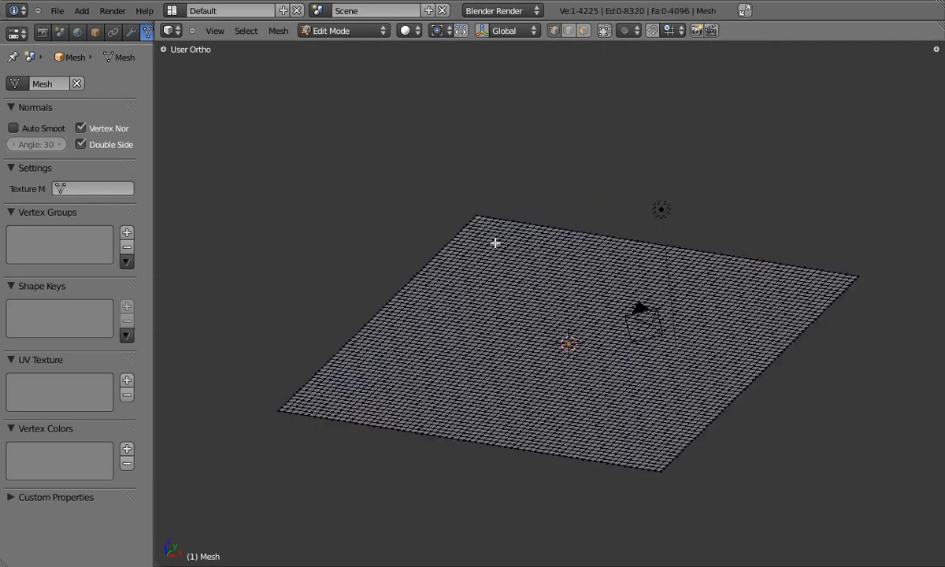
key(o)
middle_drag(511, 291, 514, 274)
key(g)
scroll(515, 240, down, 15)
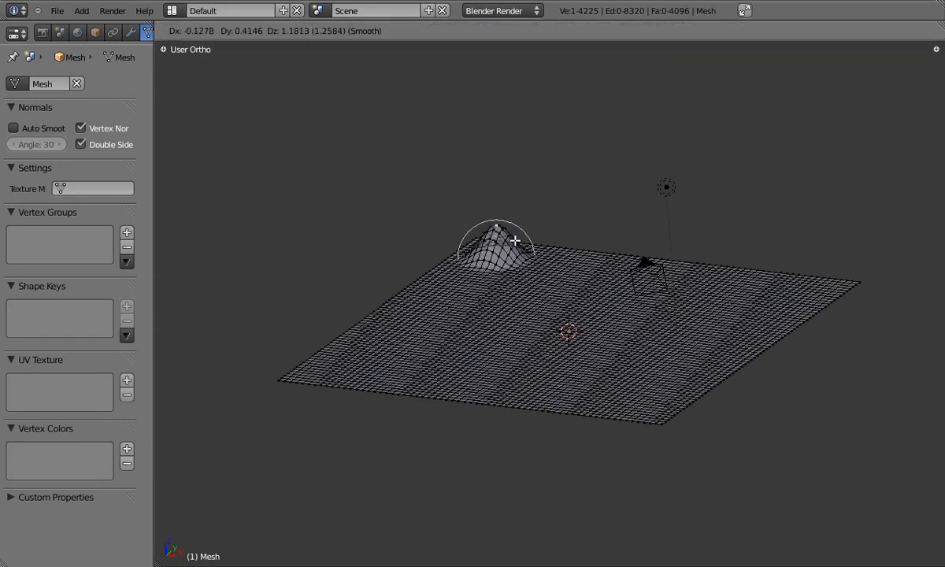
scroll(514, 229, down, 3)
scroll(506, 199, down, 6)
click(500, 192)
- Raise two more vertices elsewhere on the plane into smooth hills with proportional editing, and return to Object Mode
right_click(741, 322)
key(g)
click(736, 253)
middle_drag(512, 328, 591, 332)
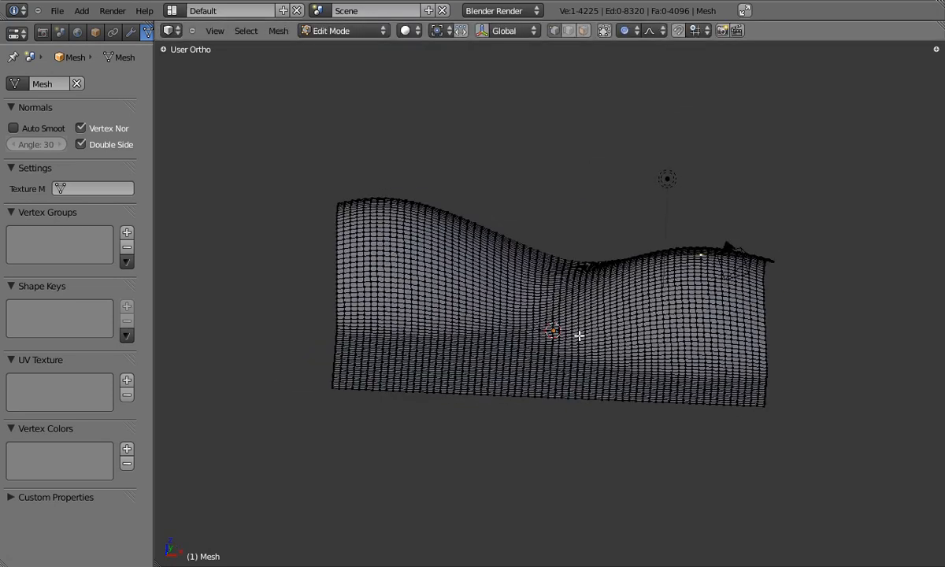
right_click(439, 378)
key(g)
click(444, 307)
middle_drag(540, 308, 482, 307)
key(Tab)
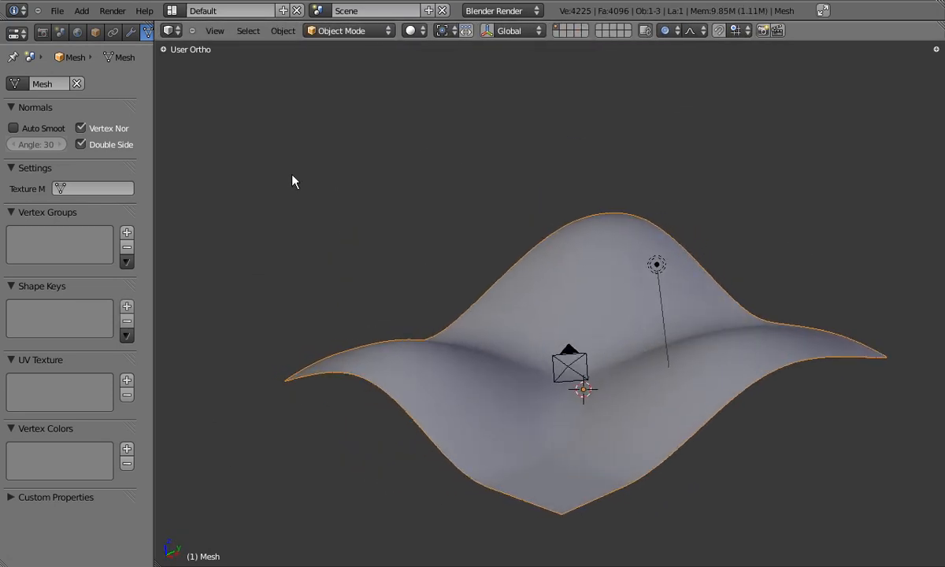
- Apply smooth shading to the hilly terrain mesh
key(t)
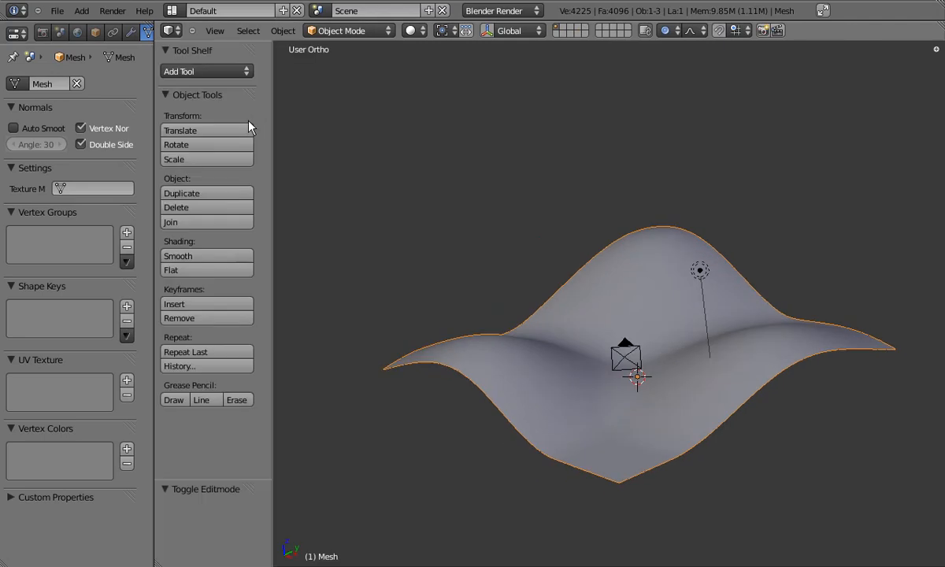
click(189, 256)
key(t)
middle_drag(521, 417, 476, 267)
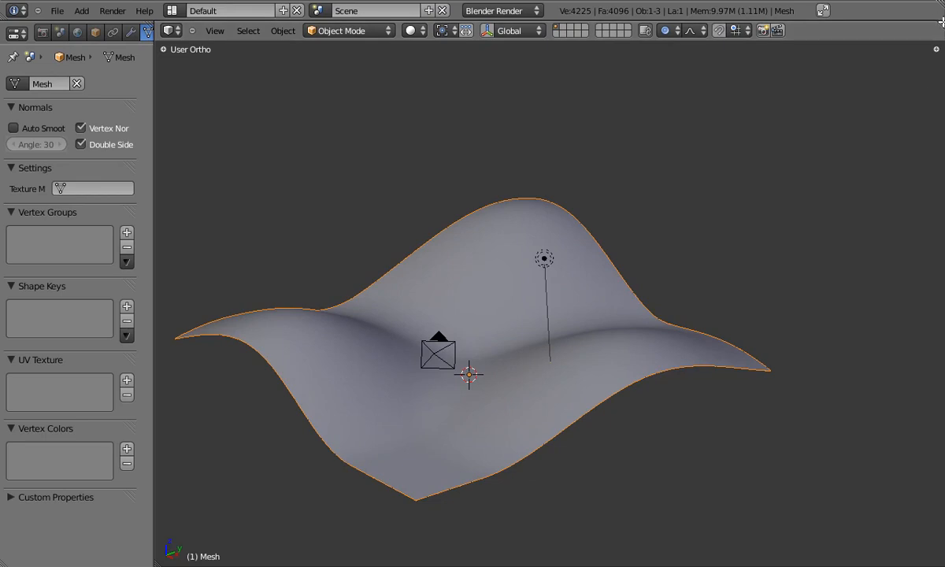
- Split off a second area beside the 3D view and make it a UV/Image Editor
drag(931, 25, 685, 39)
click(700, 30)
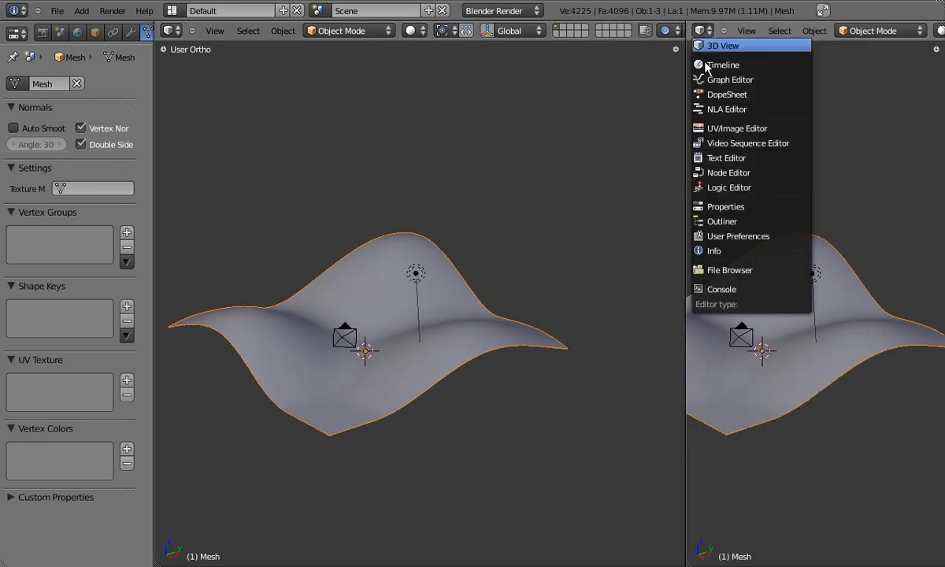
click(736, 128)
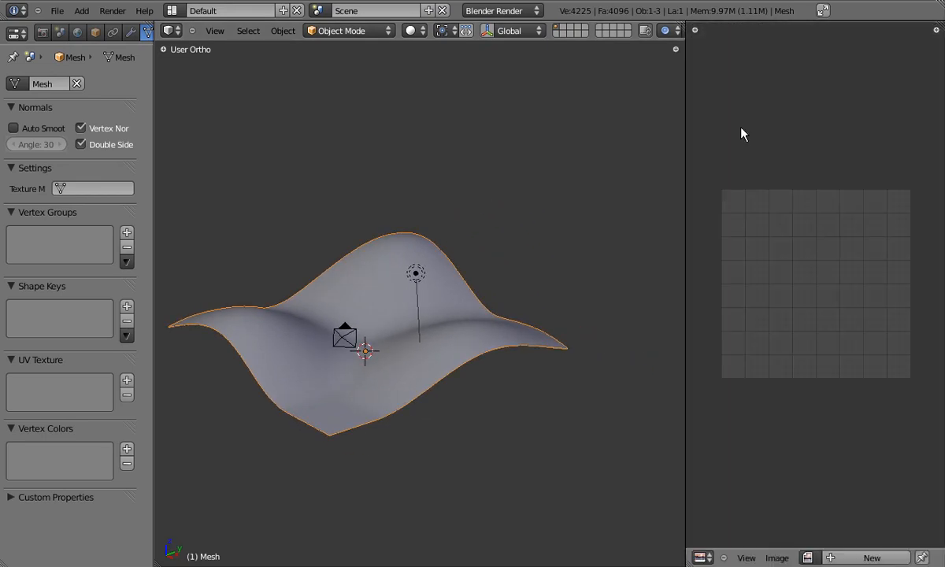
click(777, 558)
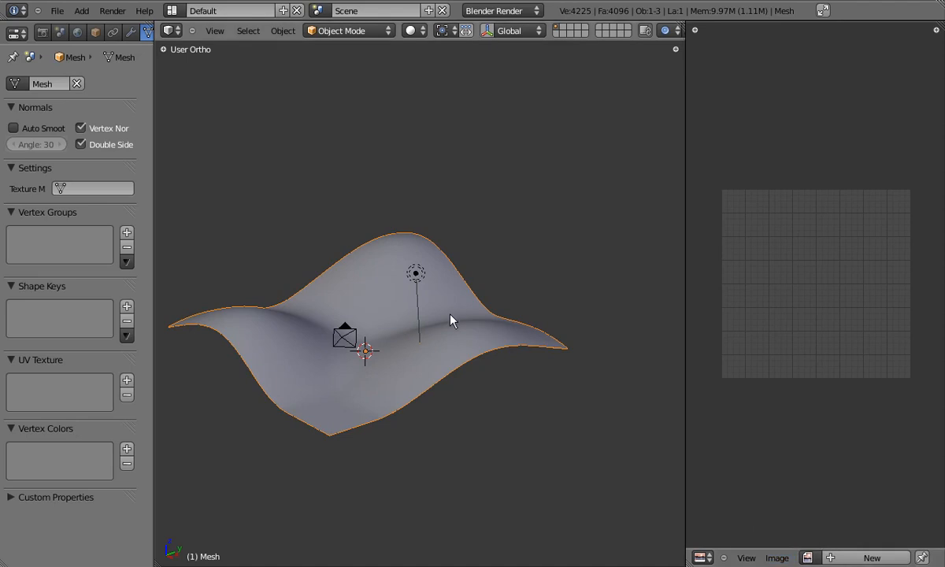
- Unwrap all faces of the terrain mesh using the standard Unwrap method
key(KP_7)
key(Tab)
key(a)
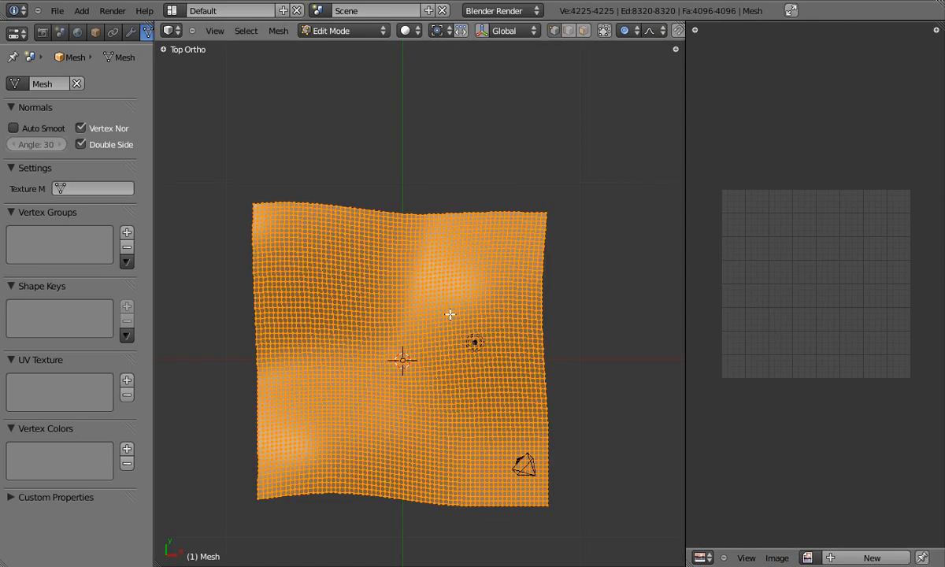
key(u)
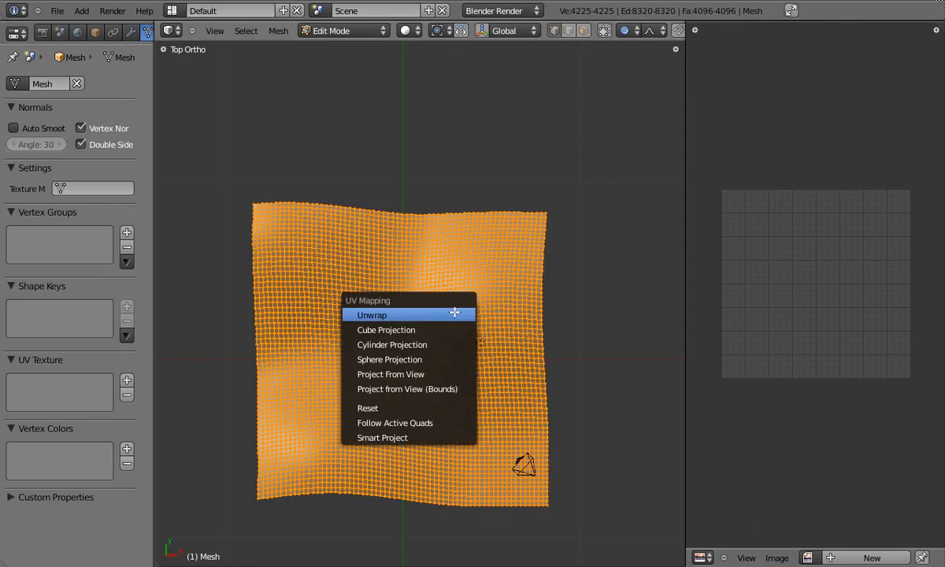
click(449, 314)
- Load groundGrassCol.png from the tutorial textures folder as the image for the terrain's UV layout
click(808, 557)
click(815, 534)
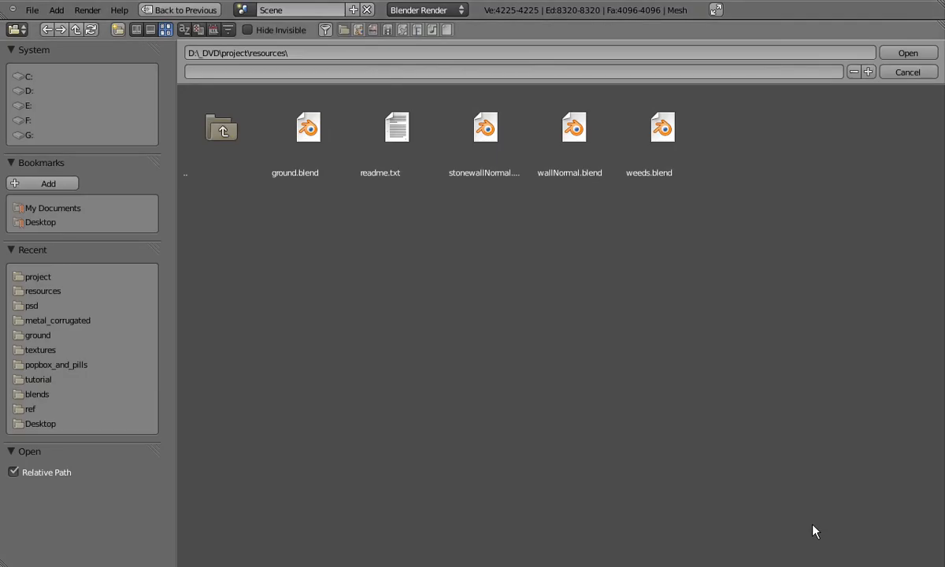
click(43, 351)
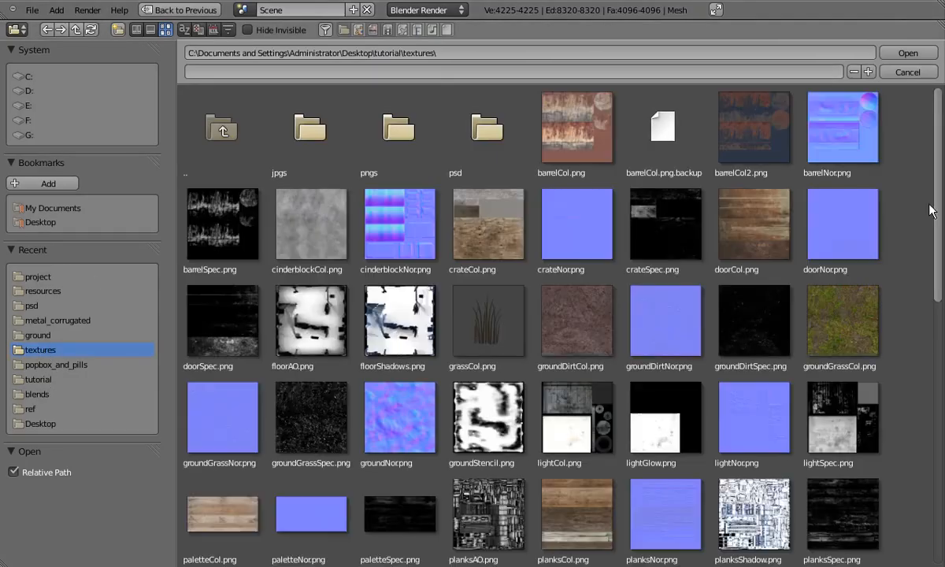
double_click(848, 373)
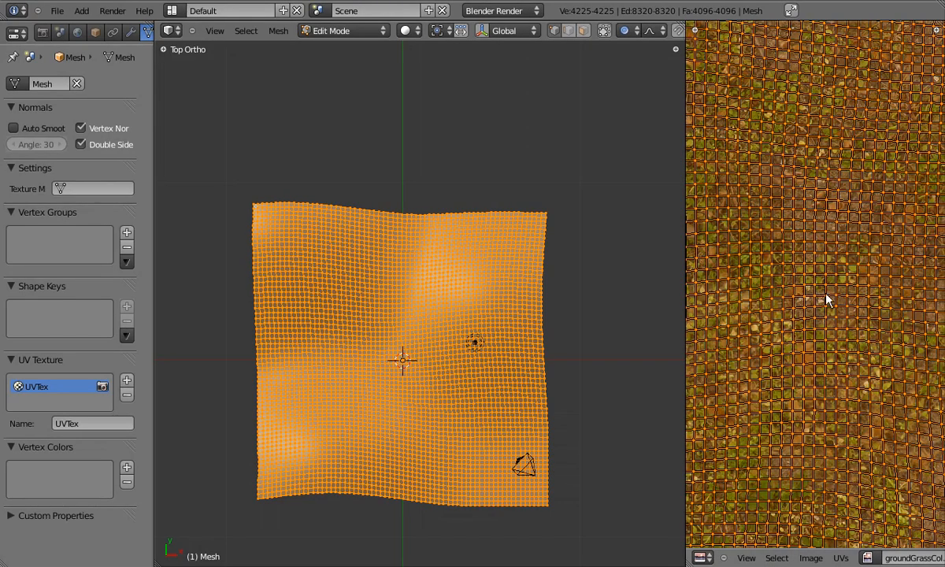
- Scale the terrain's entire UV layout up about eight times so the grass image tiles across it
scroll(825, 303, down, 6)
scroll(843, 264, down, 2)
scroll(848, 266, up, 1)
scroll(849, 265, down, 2)
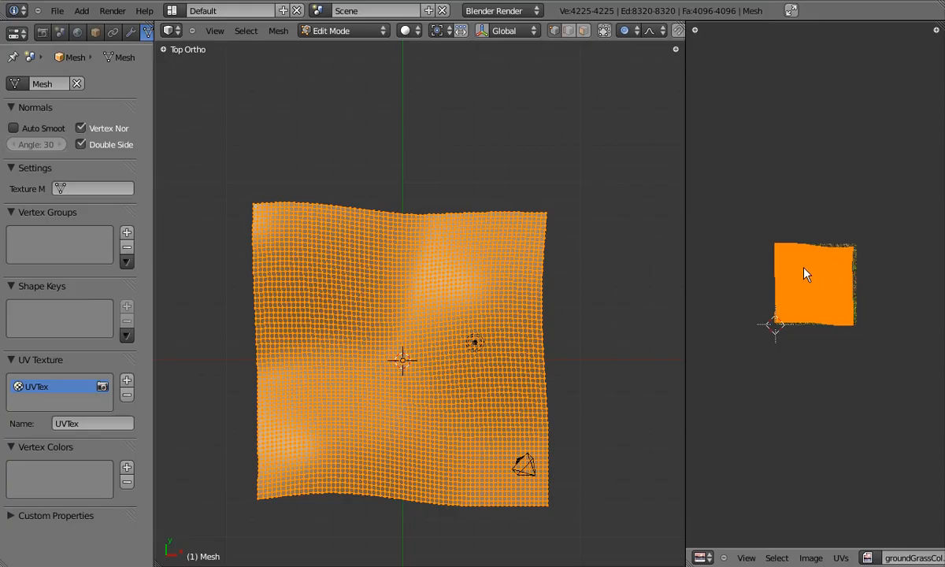
key(s)
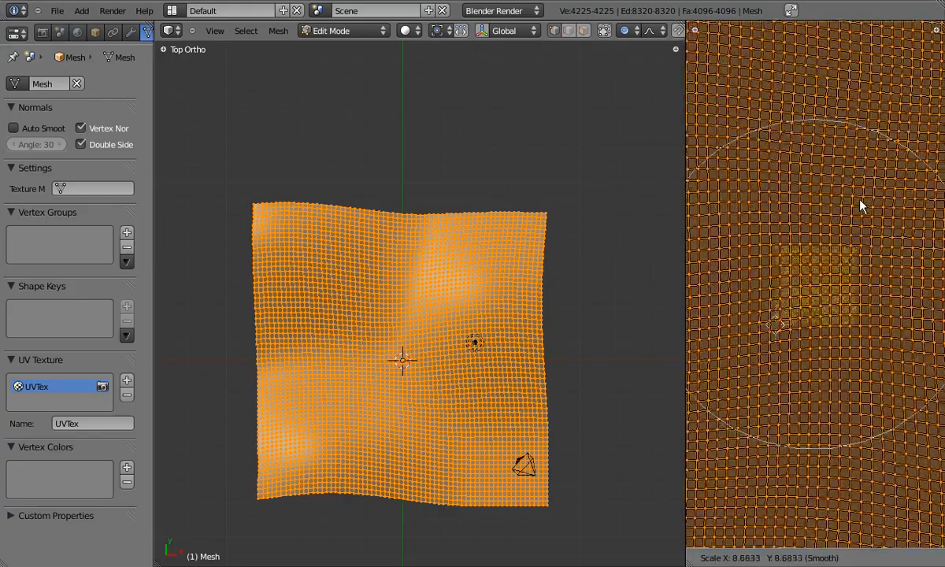
click(849, 211)
- Return to Object Mode and show the terrain with textured viewport shading
middle_drag(637, 259, 473, 410)
key(Tab)
mouse_move(463, 348)
middle_down()
mouse_move(419, 318)
mouse_move(447, 407)
mouse_move(416, 381)
middle_up()
key(alt+z)
scroll(447, 374, up, 2)
shift+middle_drag(488, 352, 469, 340)
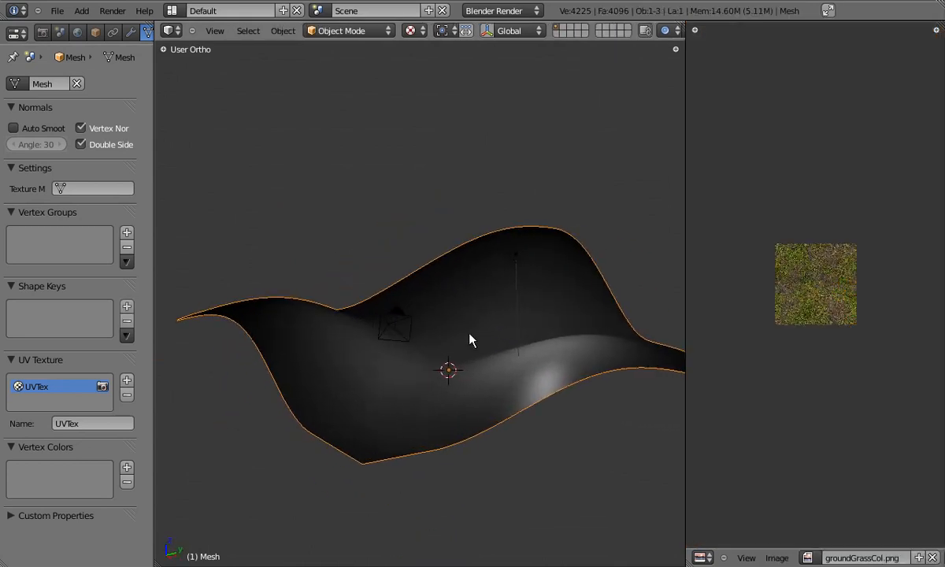
- Rename the terrain's UV map as color
drag(154, 57, 163, 55)
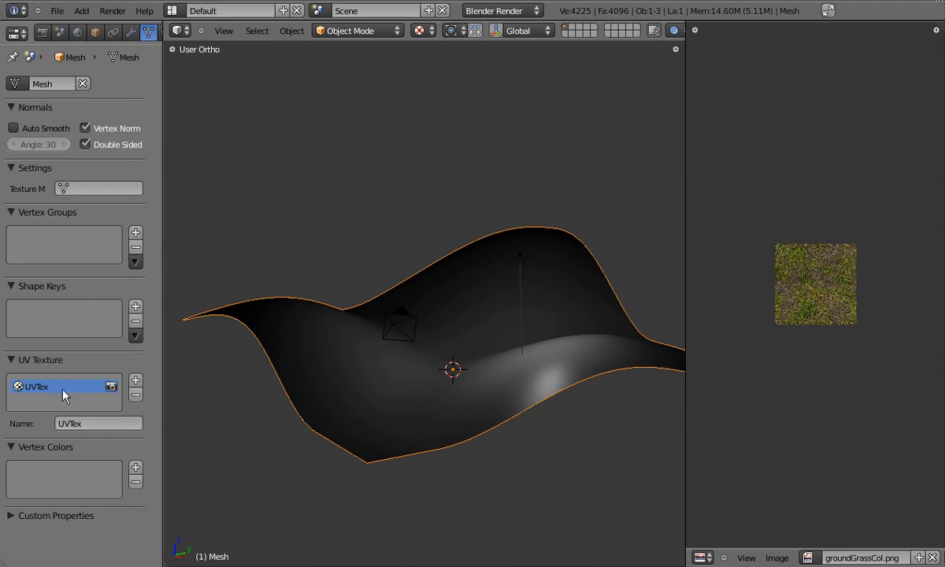
click(89, 425)
text(color)
key(Return)
- Examine the size of the terrain's UV layout against the grass image in Edit Mode
key(Tab)
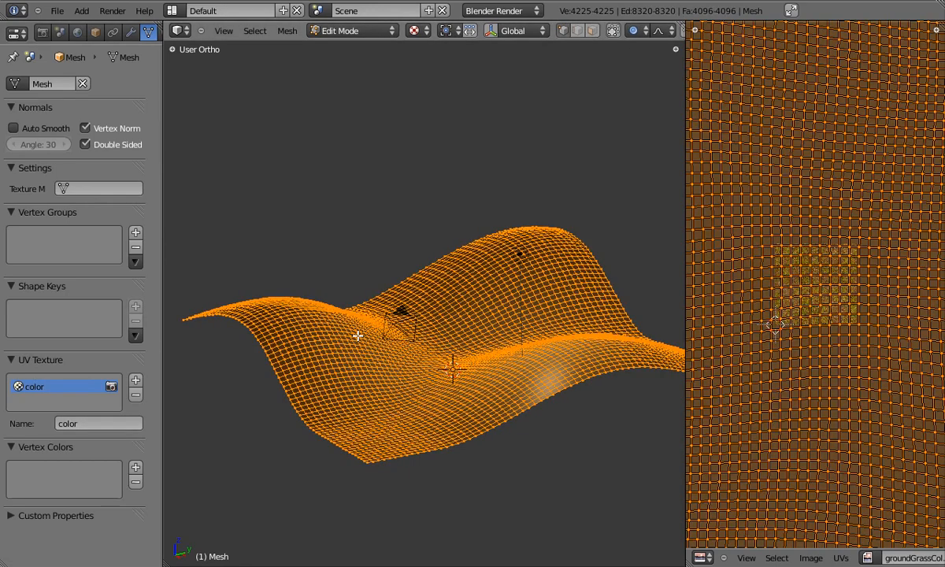
scroll(760, 313, down, 4)
scroll(766, 315, up, 2)
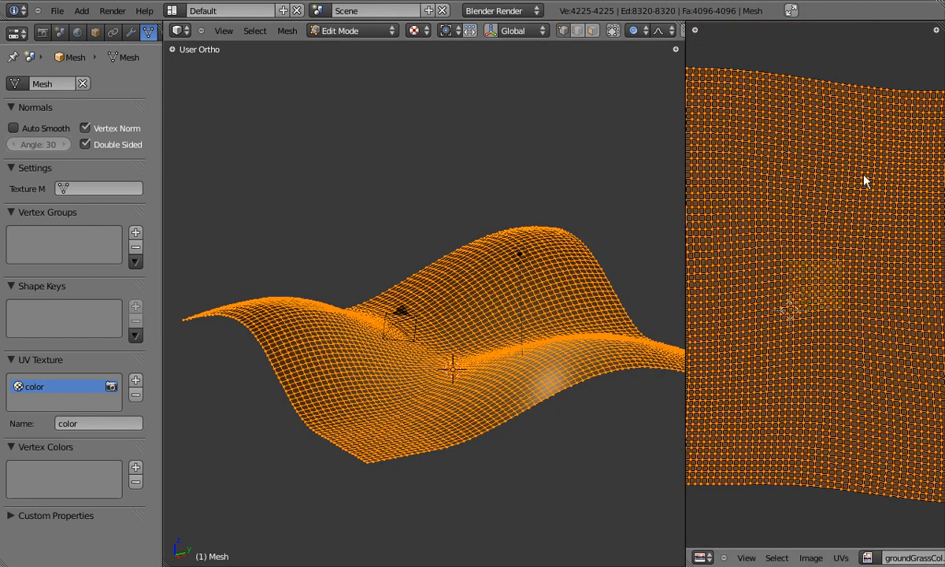
scroll(858, 209, down, 5)
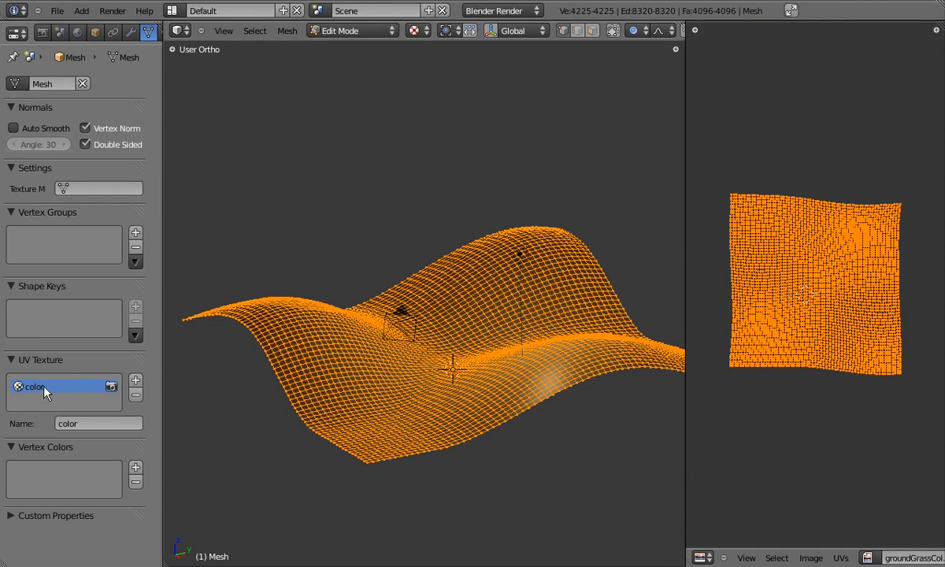
key(Tab)
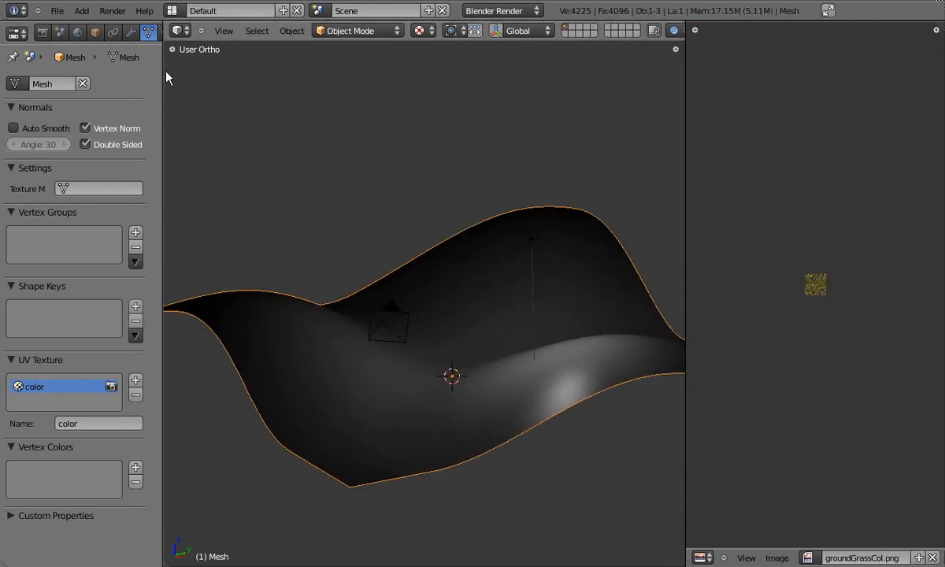
- Add a new material named ground to the terrain mesh
drag(163, 72, 184, 73)
click(166, 32)
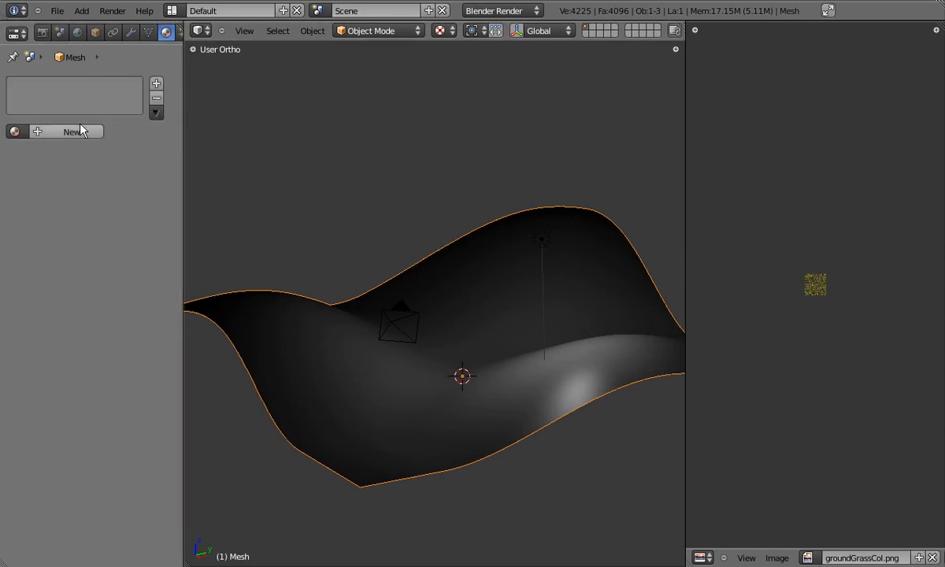
click(78, 132)
click(59, 132)
text(ground)
key(Return)
- Set the ground material's diffuse intensity to 1.000 and its specular intensity to 0.000
drag(69, 333, 93, 330)
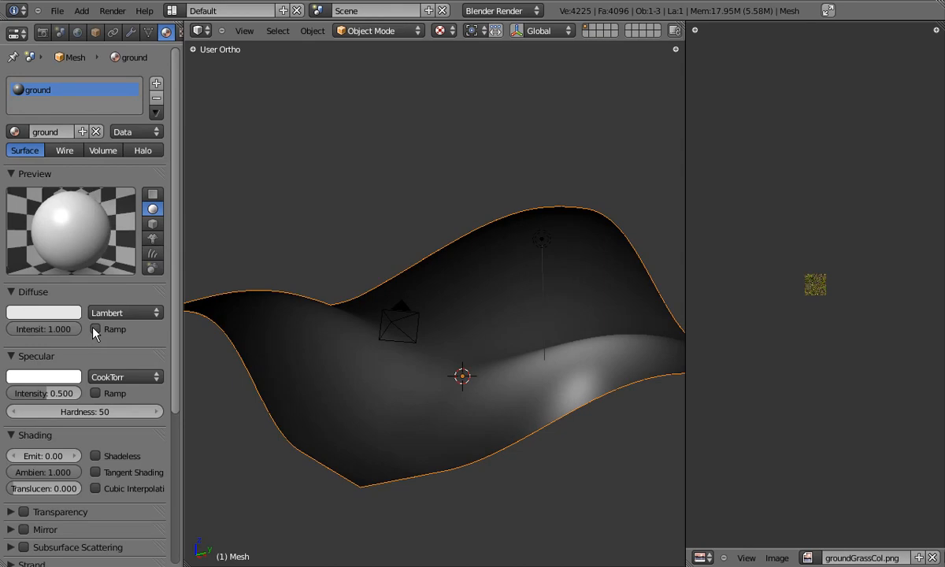
drag(38, 393, 4, 376)
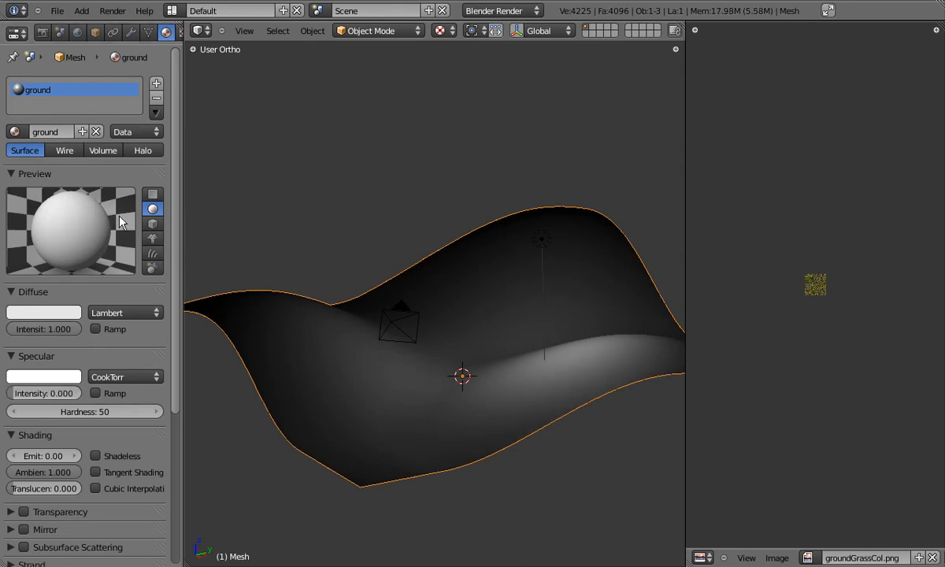
mouse_move(432, 363)
middle_down()
mouse_move(491, 382)
mouse_move(431, 361)
middle_up()
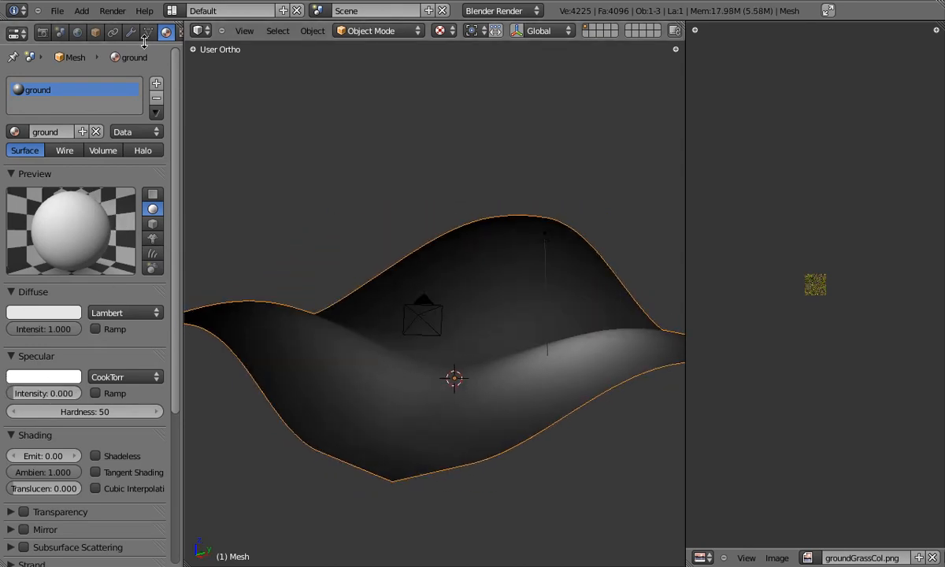
- Add an Image or Movie texture named grass to the ground material, using groundGrassCol.png
drag(184, 57, 199, 57)
click(185, 36)
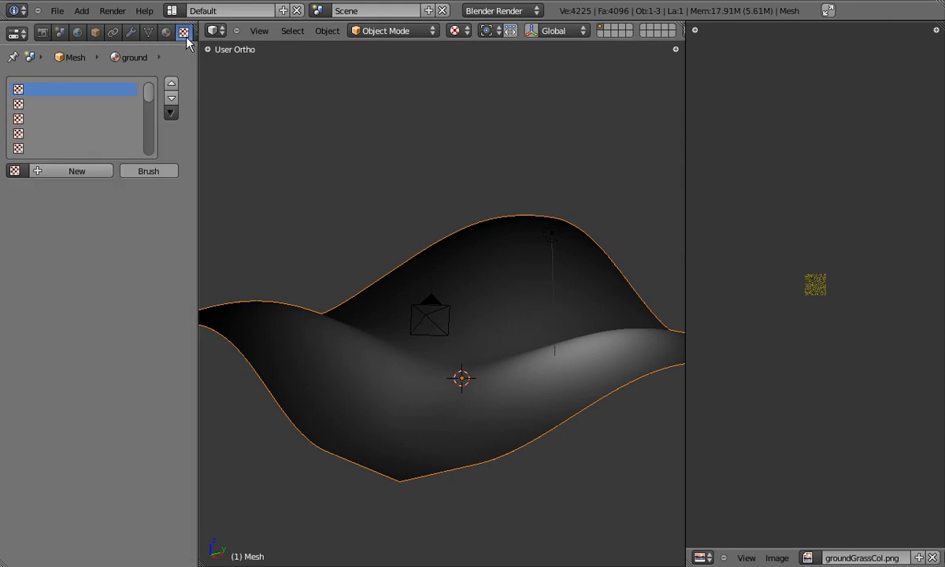
click(77, 171)
click(76, 190)
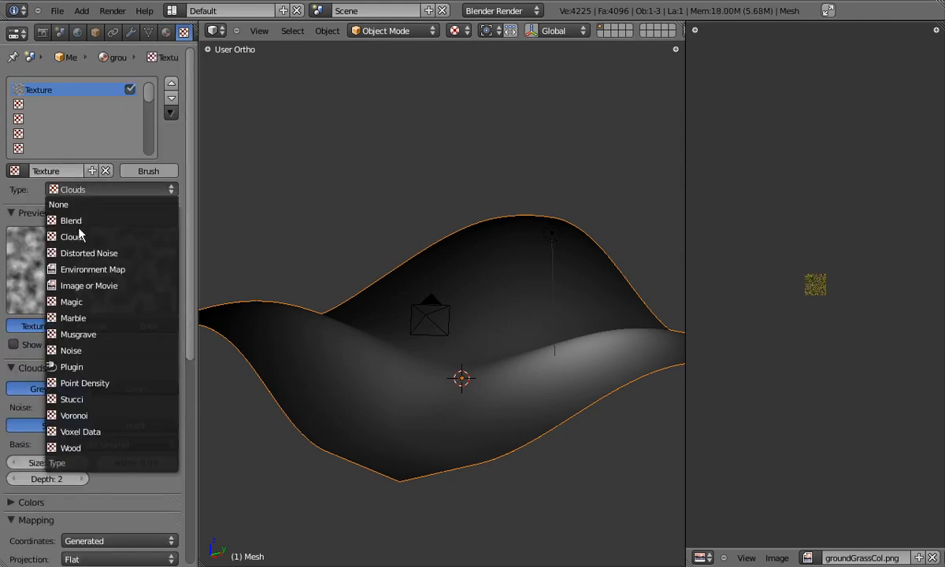
click(88, 286)
double_click(59, 169)
text(grass)
key(Return)
click(14, 388)
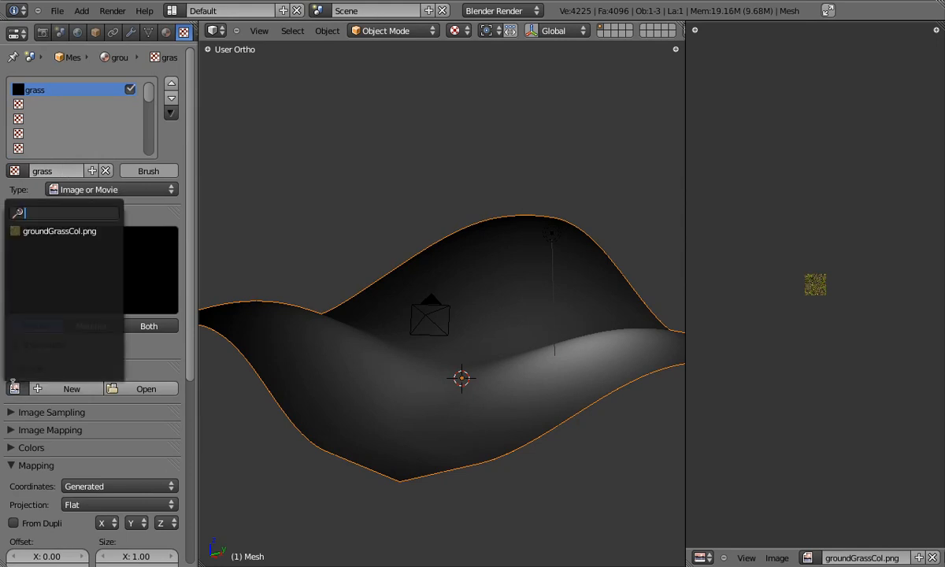
click(55, 230)
- Set the grass texture's mapping coordinates to UV with color as its layer
drag(189, 232, 187, 348)
middle_drag(456, 351, 255, 276)
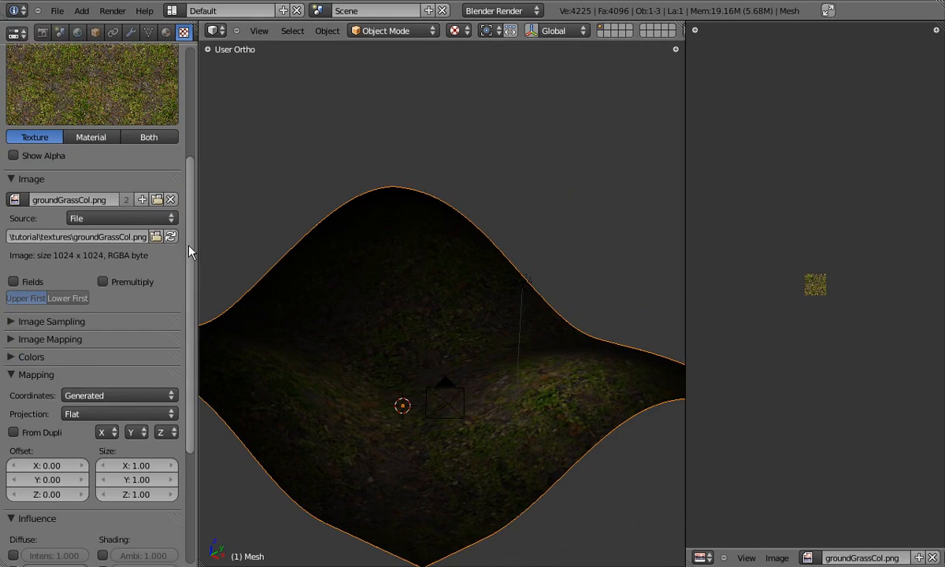
scroll(187, 260, down, 4)
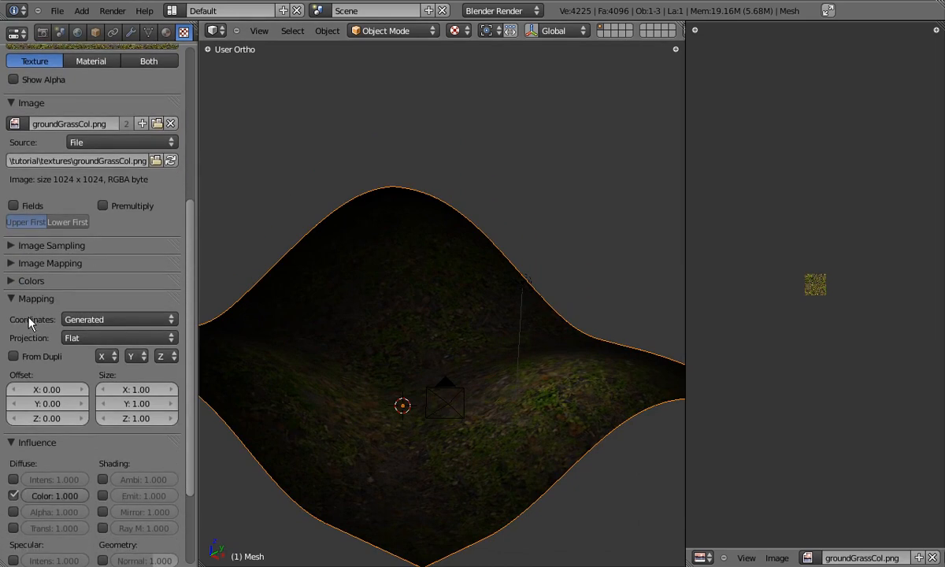
click(88, 320)
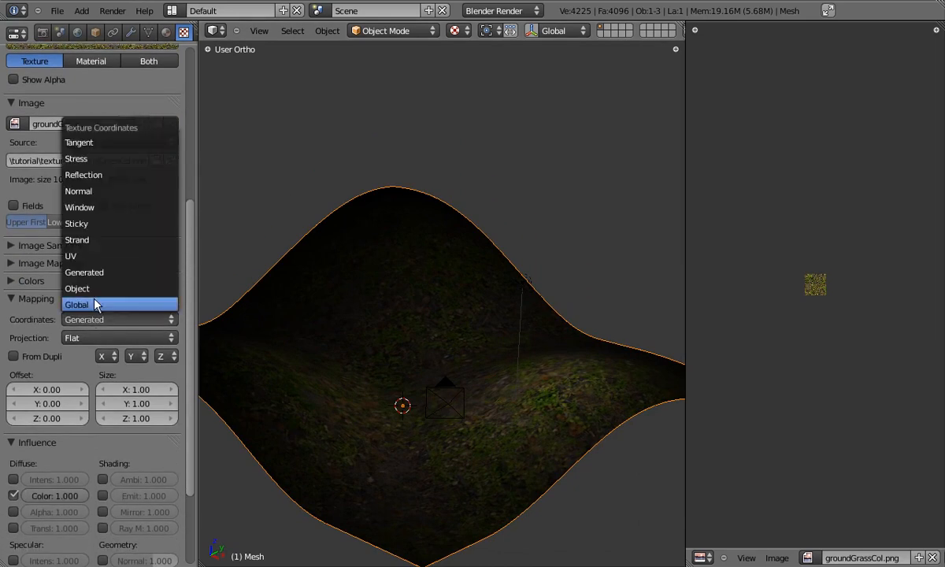
click(93, 254)
click(102, 337)
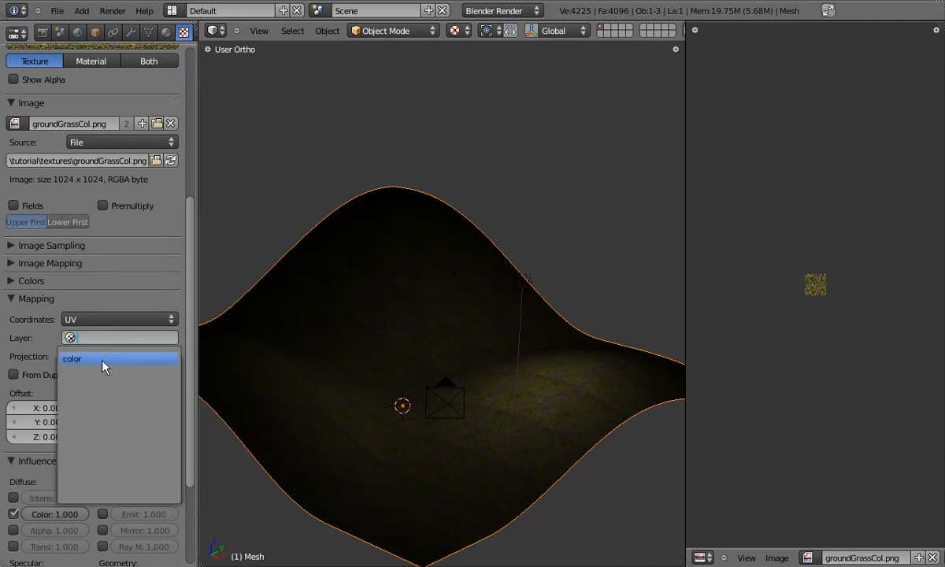
click(95, 360)
- Change the lamp above the terrain to a Sun lamp and switch the 3D view to perspective
drag(189, 337, 172, 146)
middle_drag(512, 417, 529, 305)
right_click(610, 266)
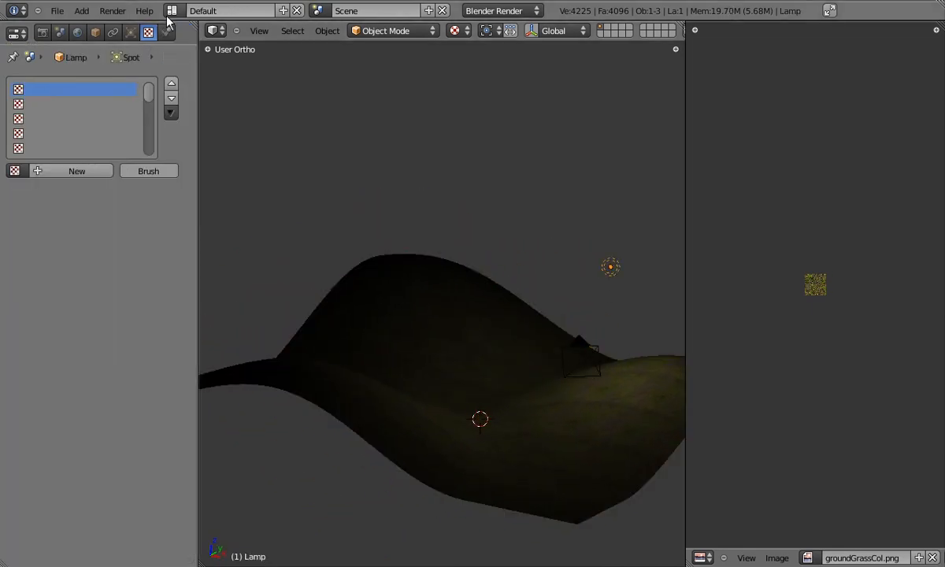
click(132, 32)
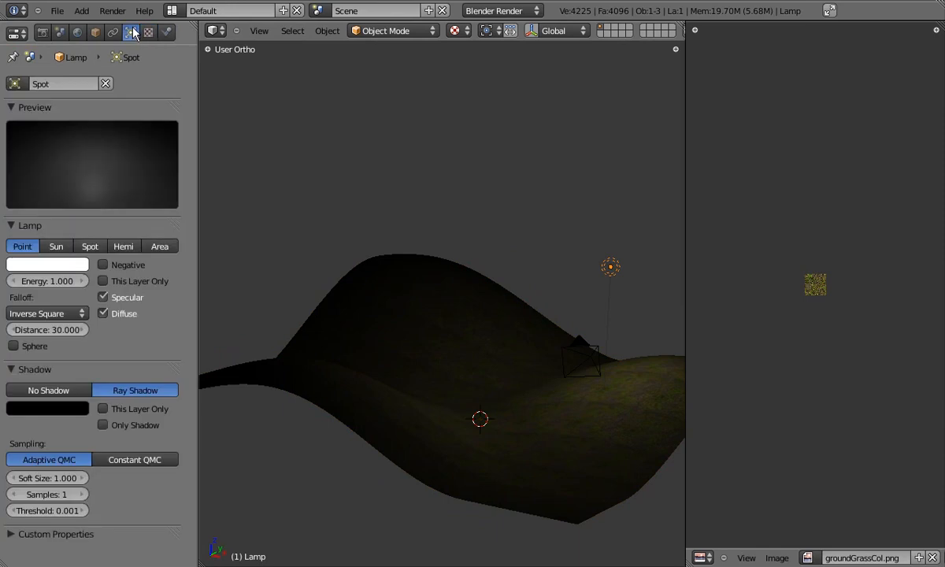
click(56, 247)
middle_drag(480, 378, 430, 362)
key(KP_5)
middle_drag(487, 374, 527, 405)
- Add an Image or Movie texture named dirt in the third texture slot of the terrain's ground material
right_click(510, 407)
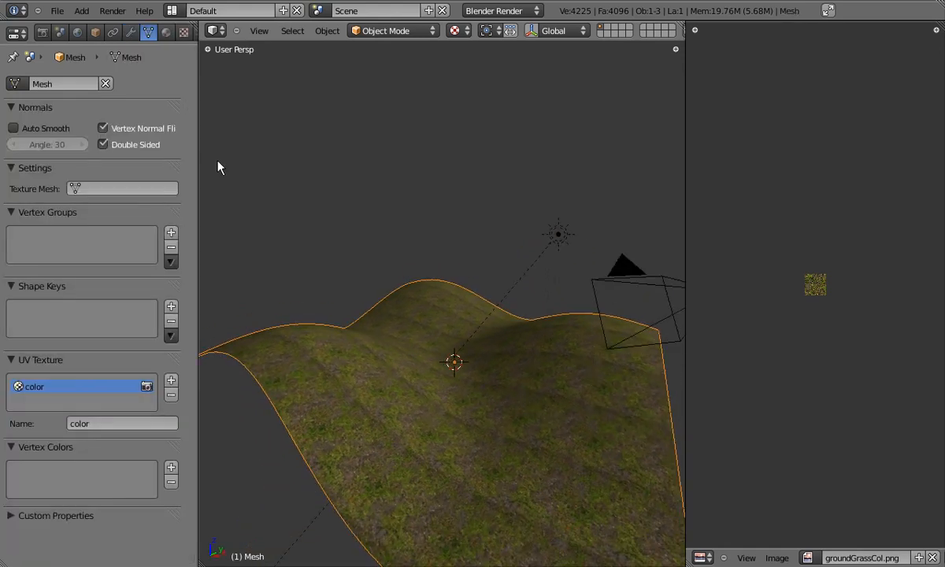
click(183, 33)
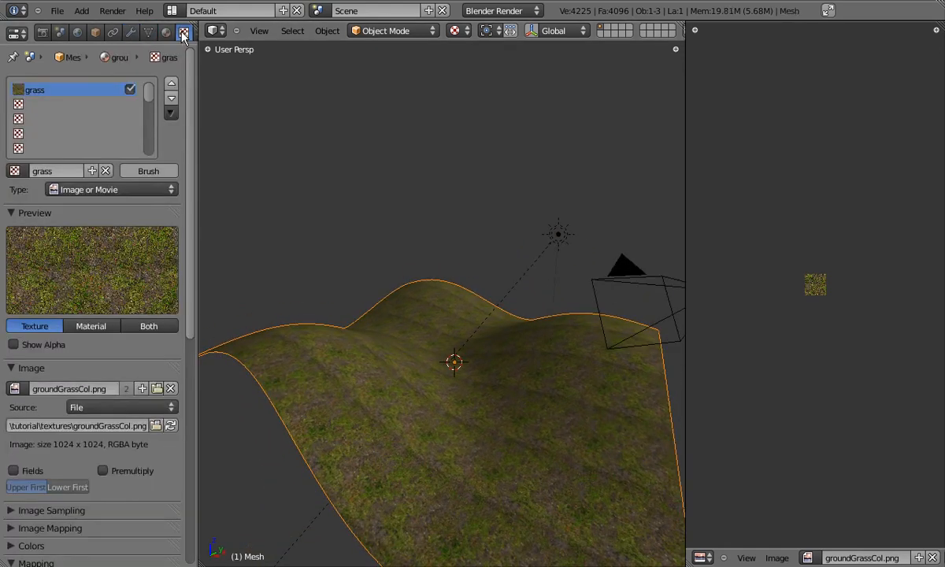
click(44, 115)
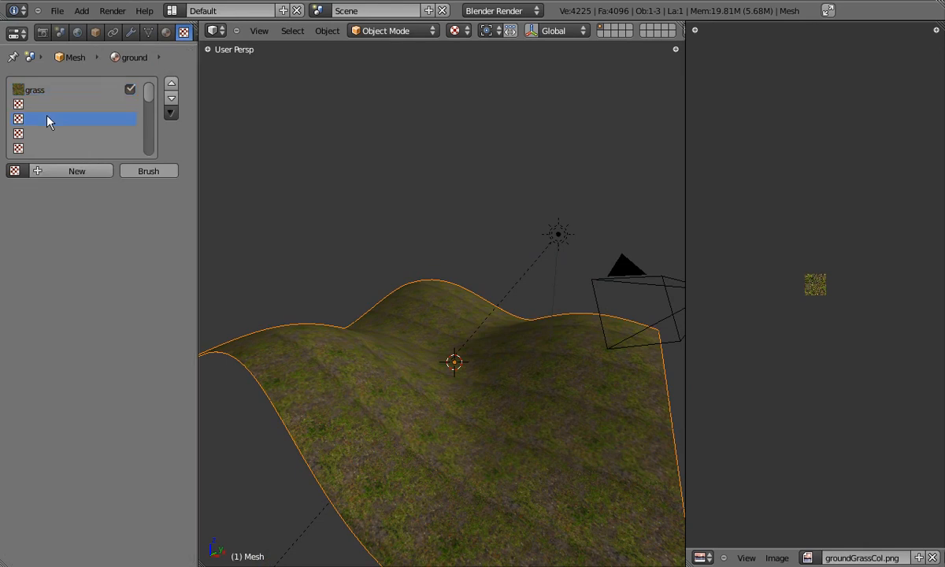
click(49, 170)
click(94, 190)
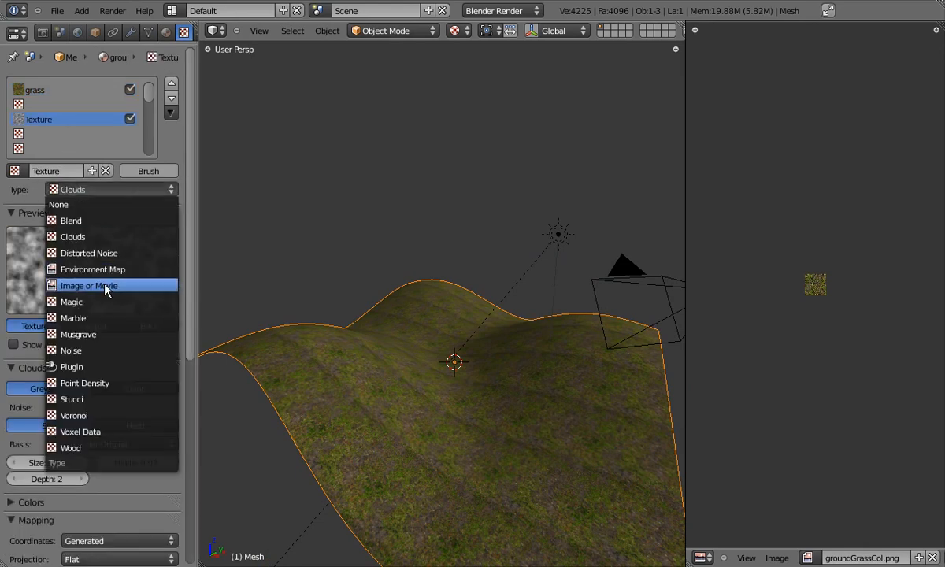
click(93, 285)
click(70, 170)
text(dirt)
key(Return)
- Load groundDirtCol.png from the textures folder as the dirt texture's image
click(131, 390)
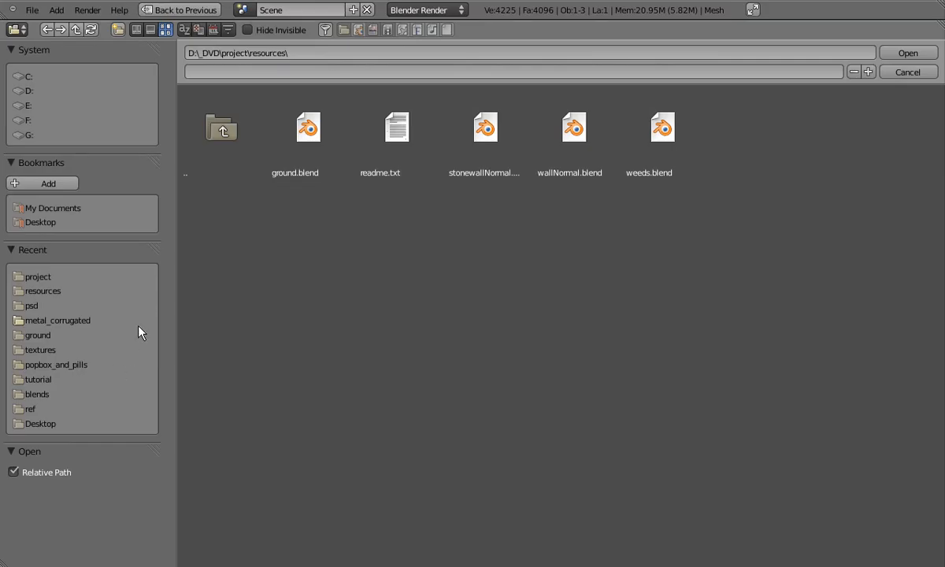
click(42, 352)
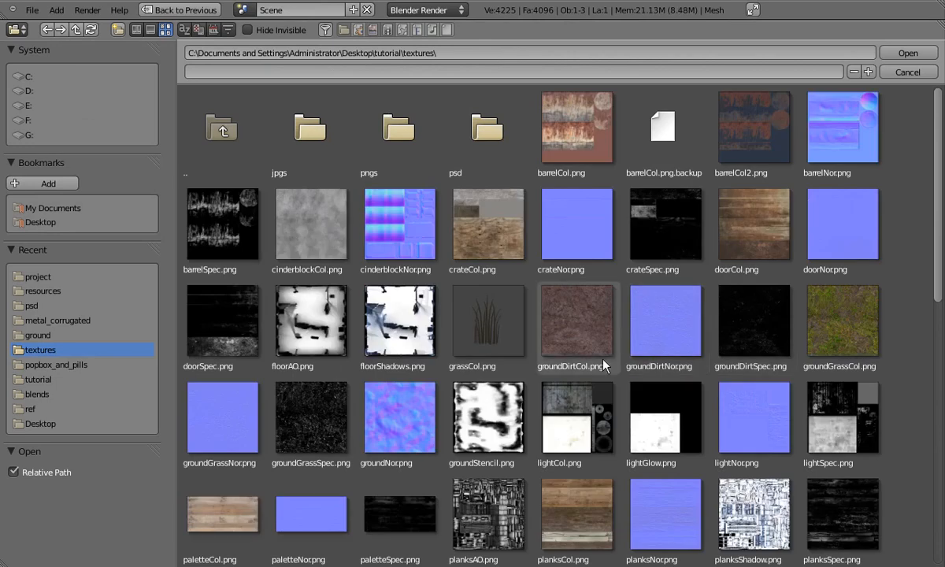
double_click(573, 370)
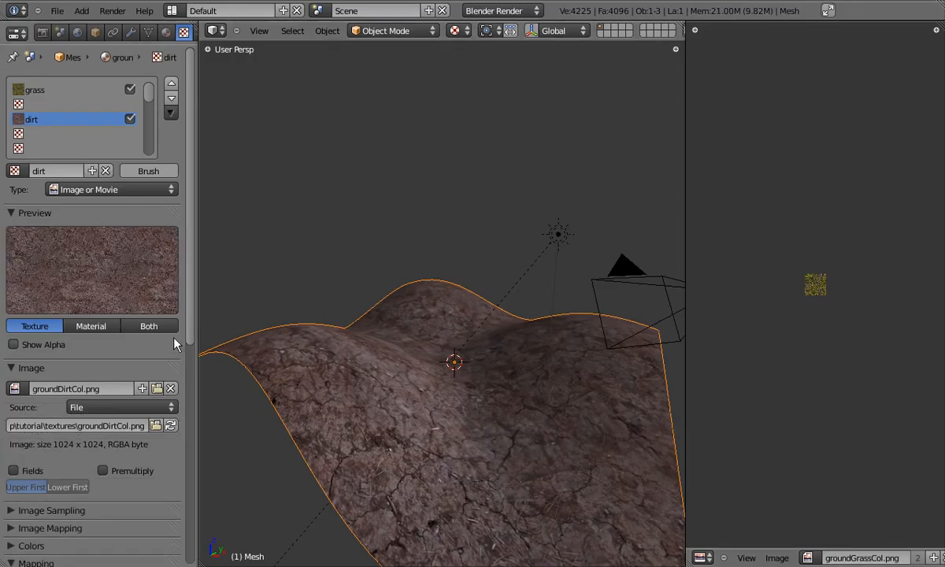
- Set the dirt texture's mapping coordinates to UV with color as its layer
drag(188, 317, 209, 444)
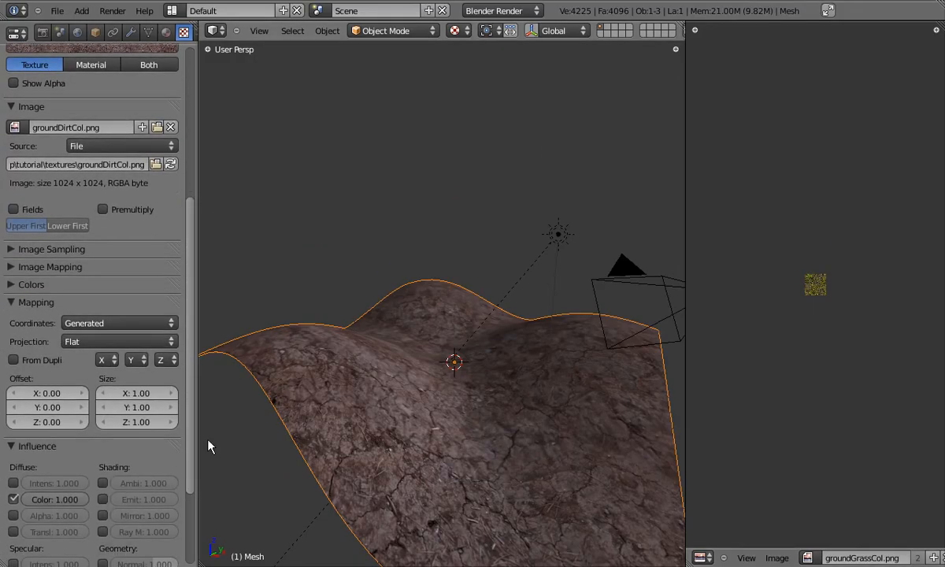
click(98, 322)
click(98, 259)
click(101, 341)
click(157, 355)
drag(192, 321, 158, 79)
scroll(481, 383, up, 1)
middle_drag(481, 383, 413, 372)
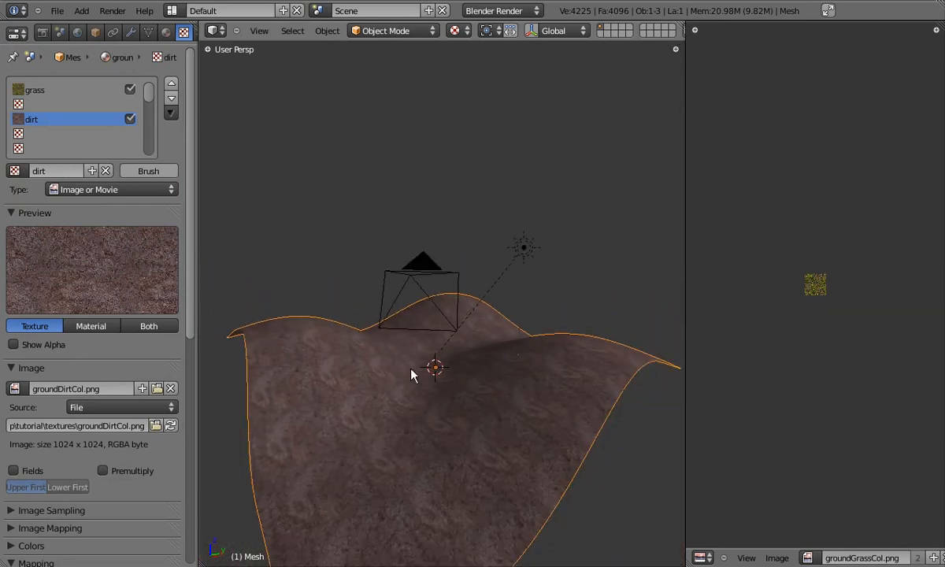
- Select the empty texture slot between grass and dirt in the ground material
click(50, 105)
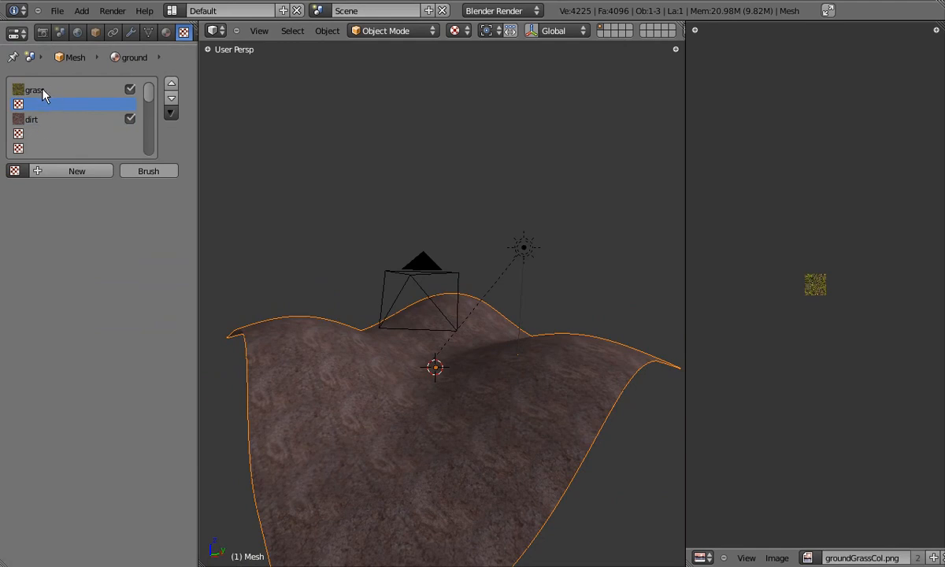
middle_drag(390, 333, 432, 348)
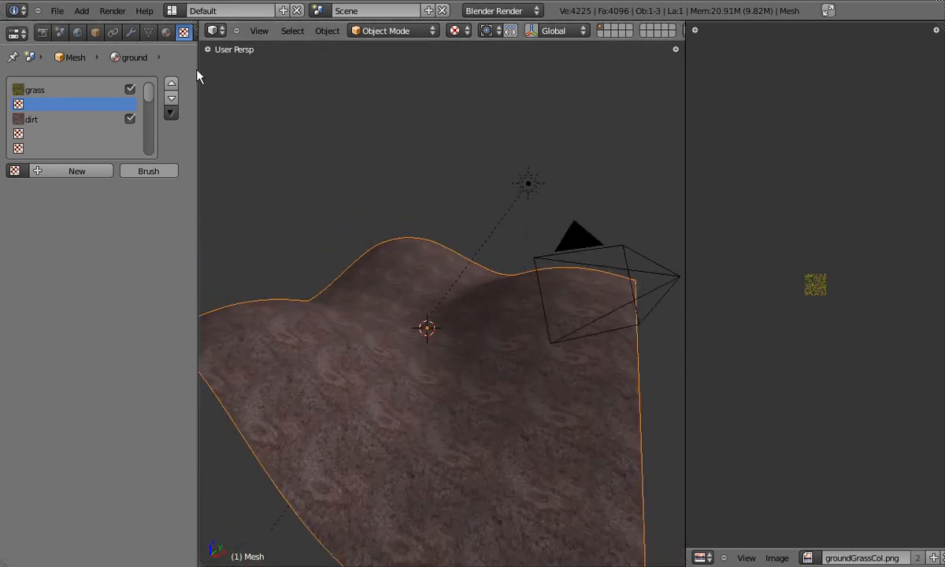
drag(198, 71, 195, 71)
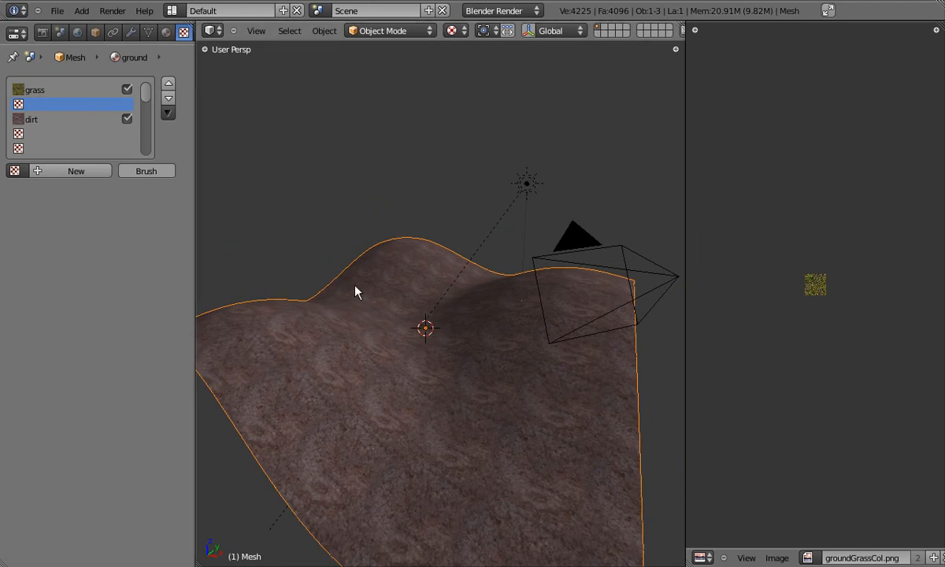
- Add a second UV map named stencil to the terrain mesh
click(148, 32)
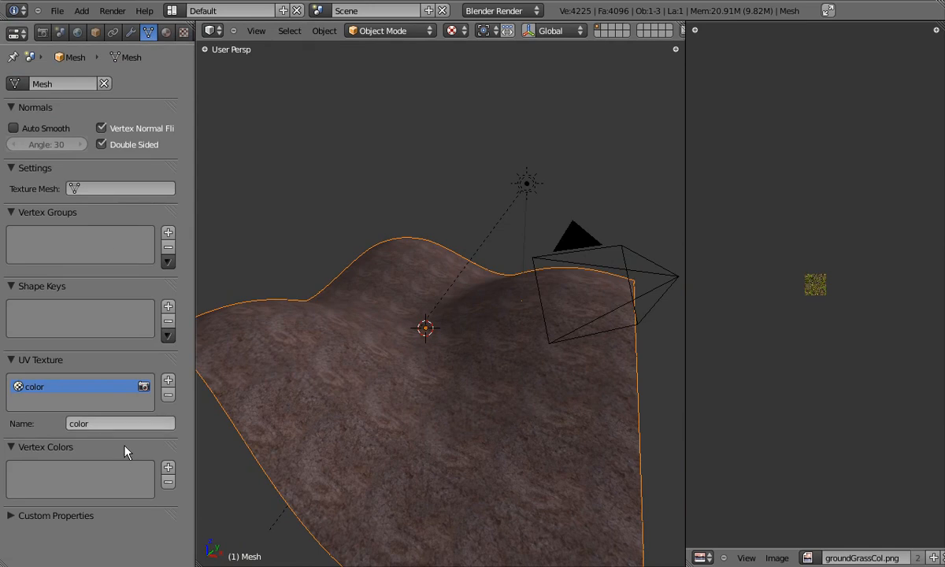
click(170, 382)
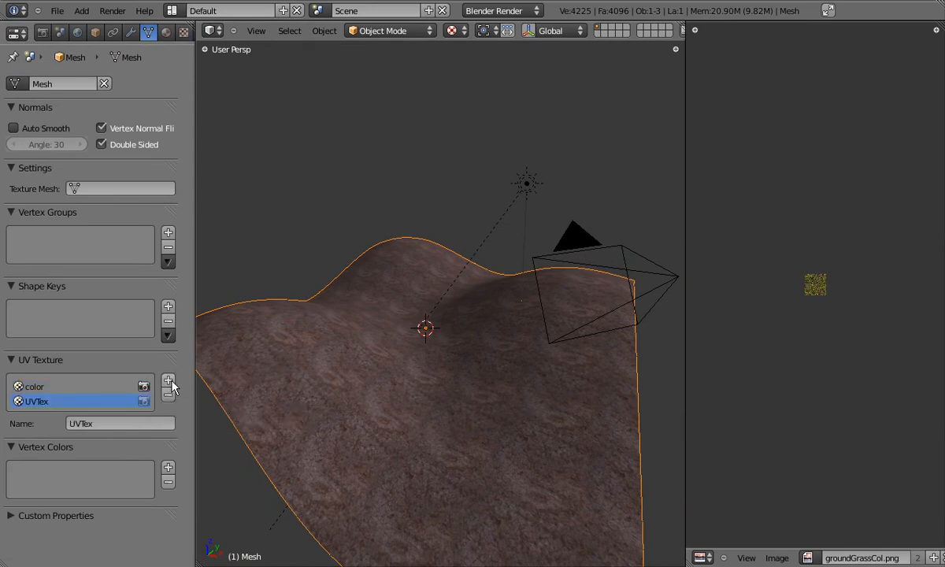
click(114, 423)
text(stencil)
key(Return)
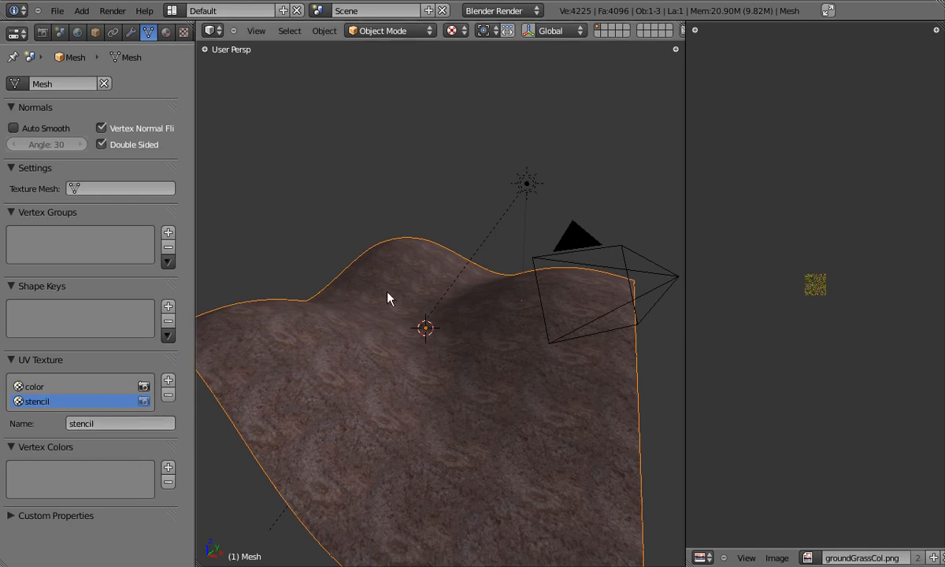
- Enter Edit Mode on the terrain and create a new blank image for the stencil UV map
middle_drag(665, 334, 503, 337)
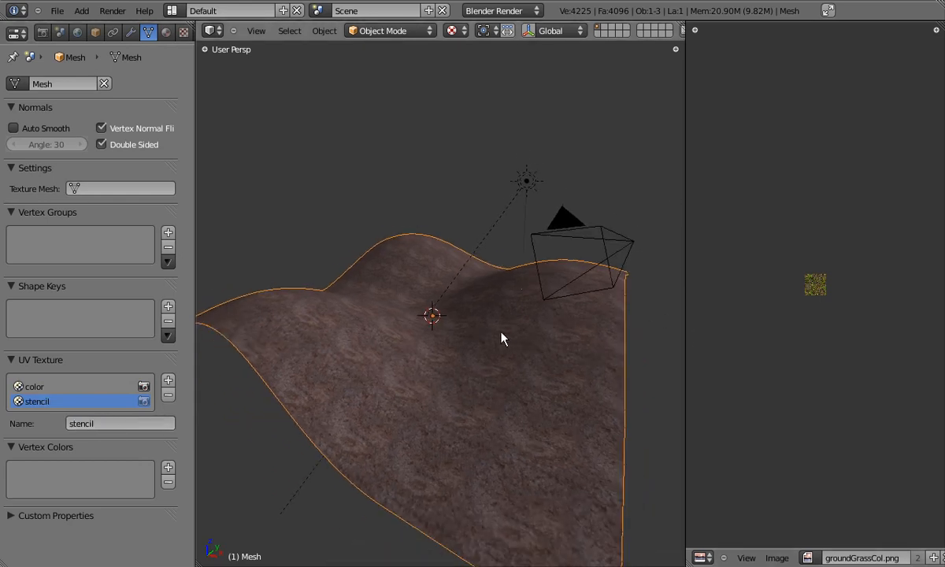
key(Tab)
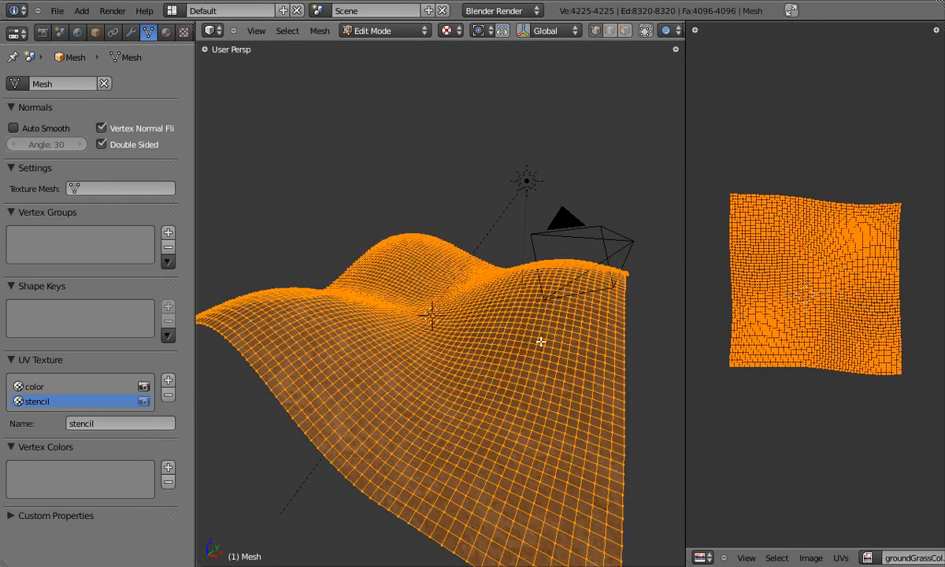
click(811, 557)
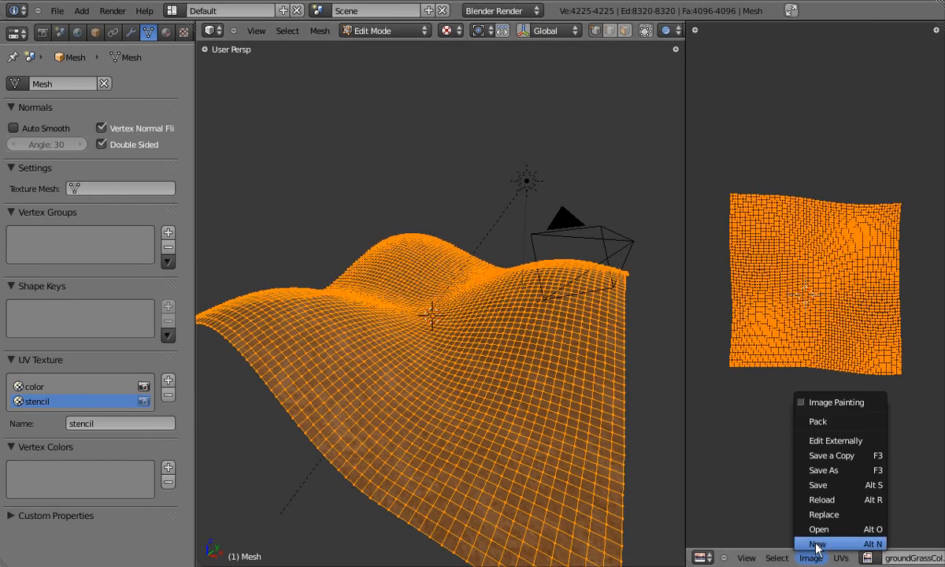
click(815, 544)
click(809, 556)
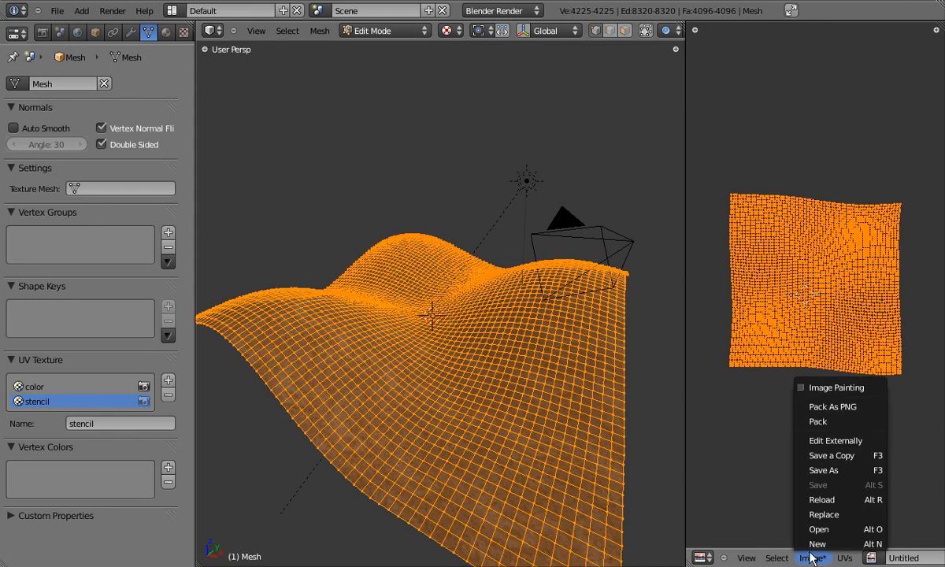
click(817, 543)
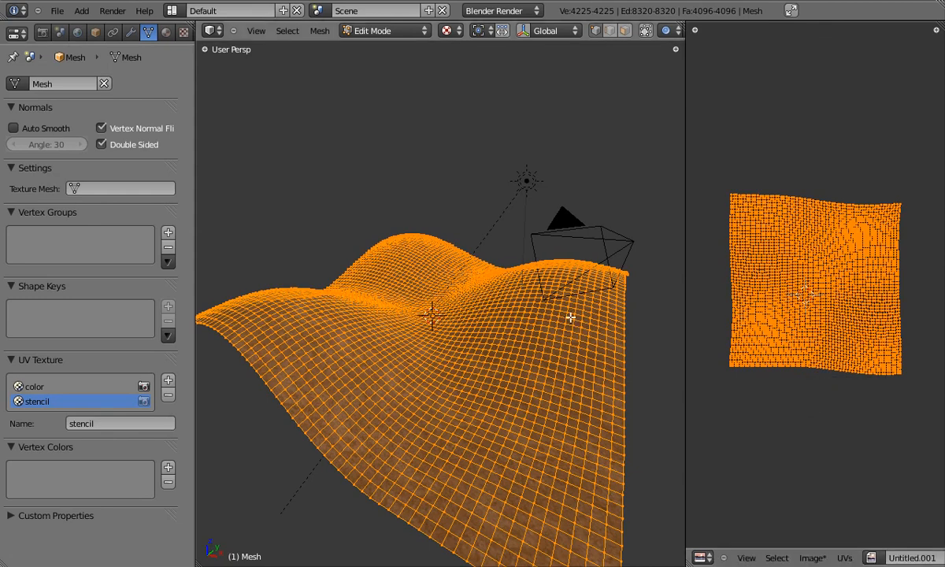
- Unwrap the whole terrain mesh onto the new image in the stencil UV map and return to Object Mode
key(u)
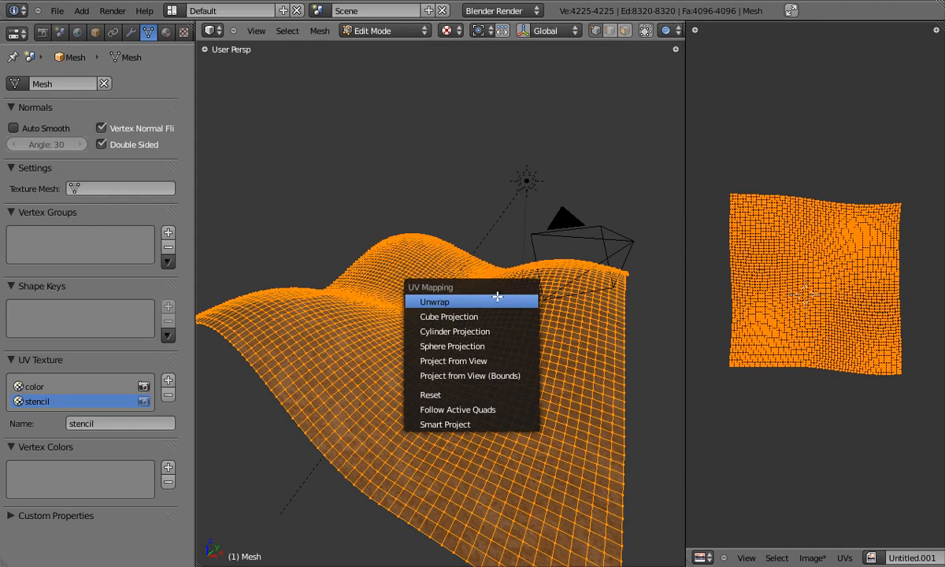
key(Return)
scroll(823, 237, up, 5)
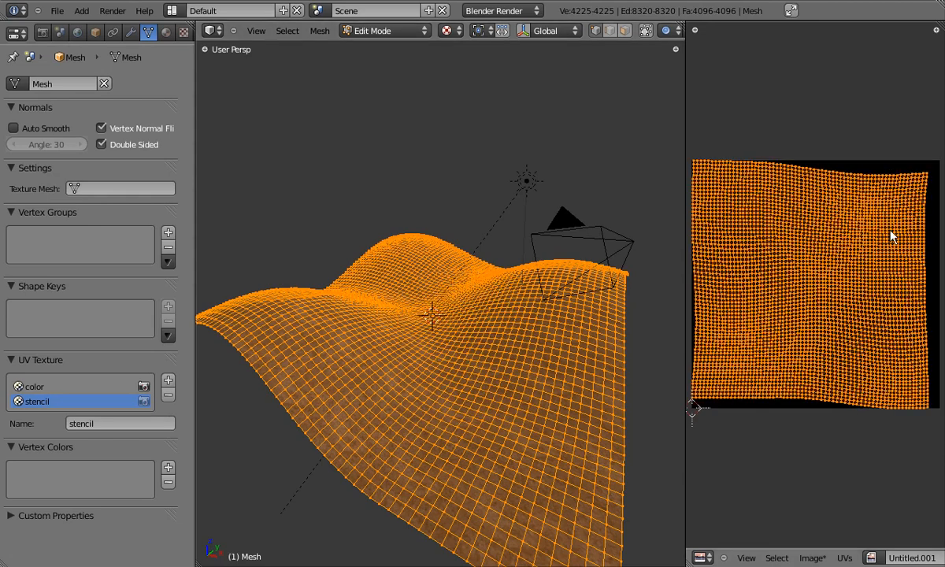
key(g)
right_click(847, 215)
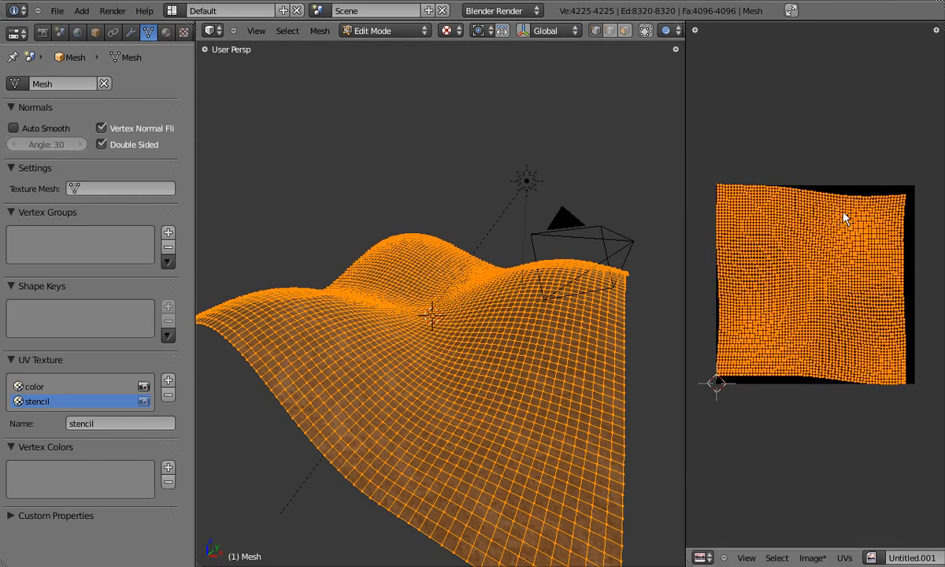
key(Tab)
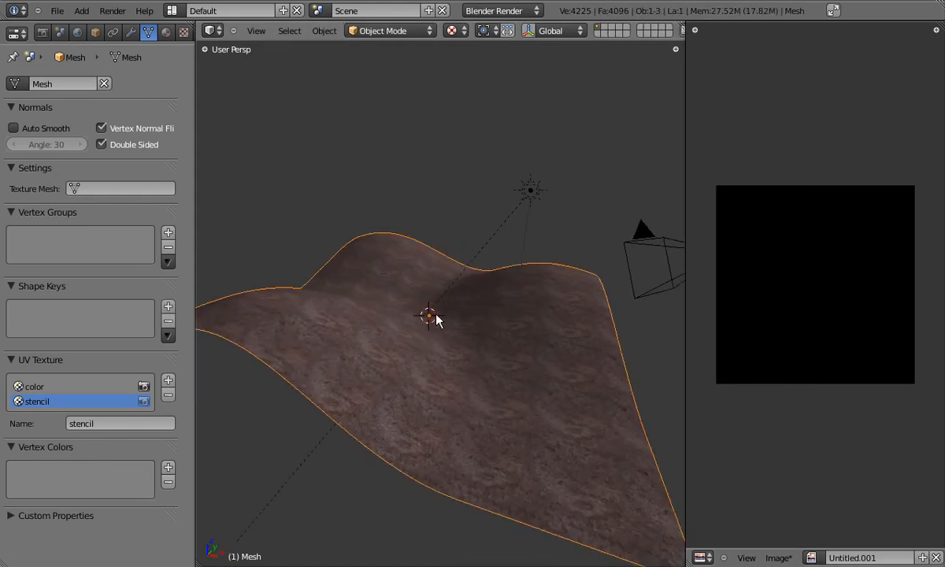
- Save the blank image as stencil.png in the project's resources folder
click(774, 557)
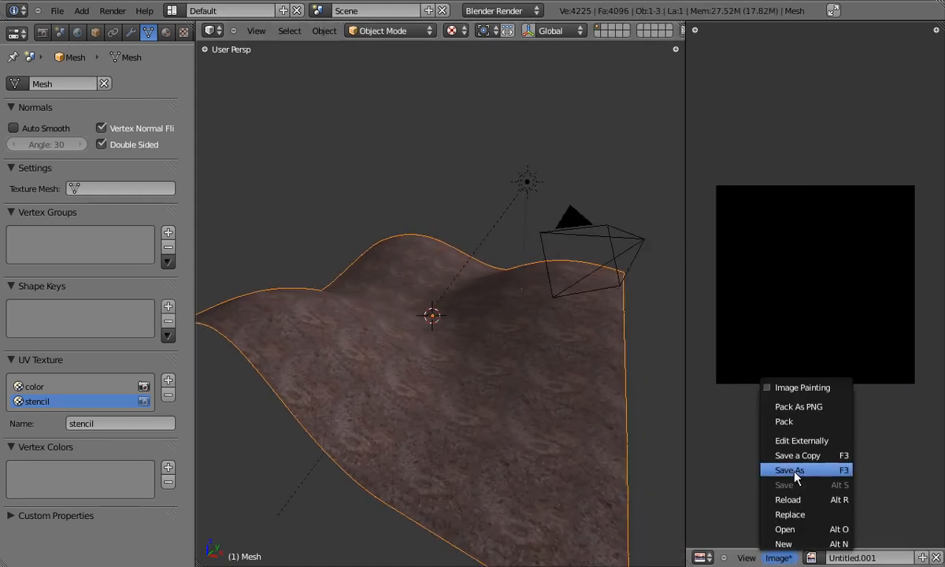
click(779, 468)
click(305, 68)
text(stencil.png)
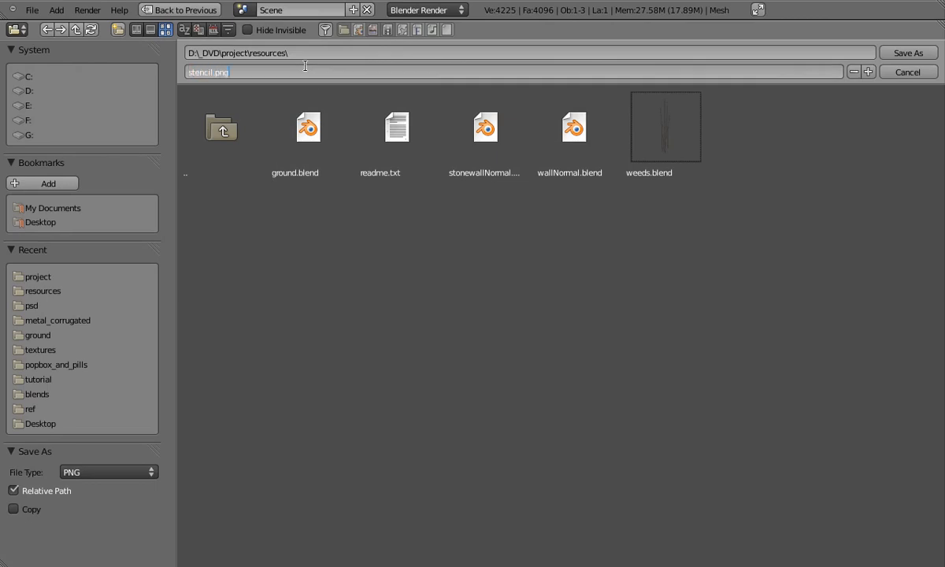
key(Return)
key(Return)
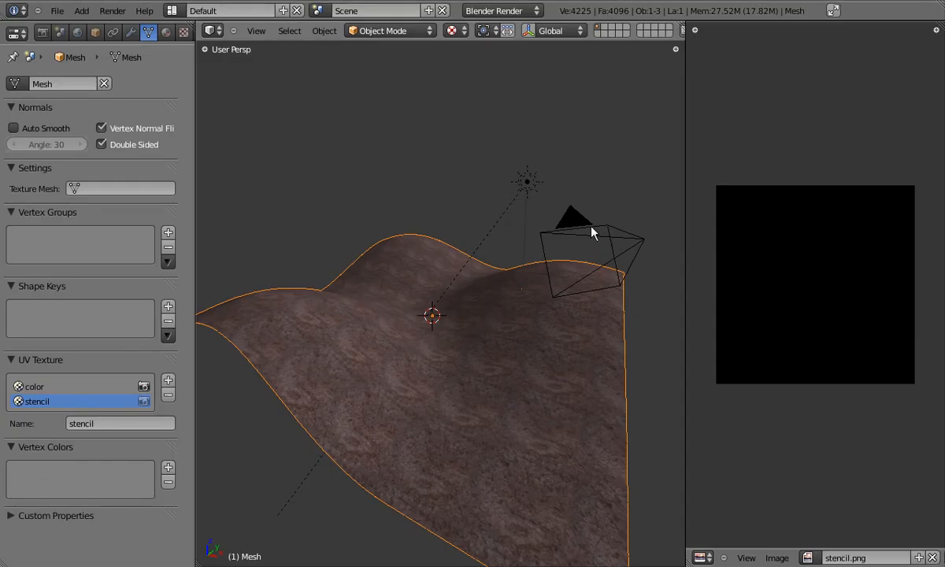
click(809, 557)
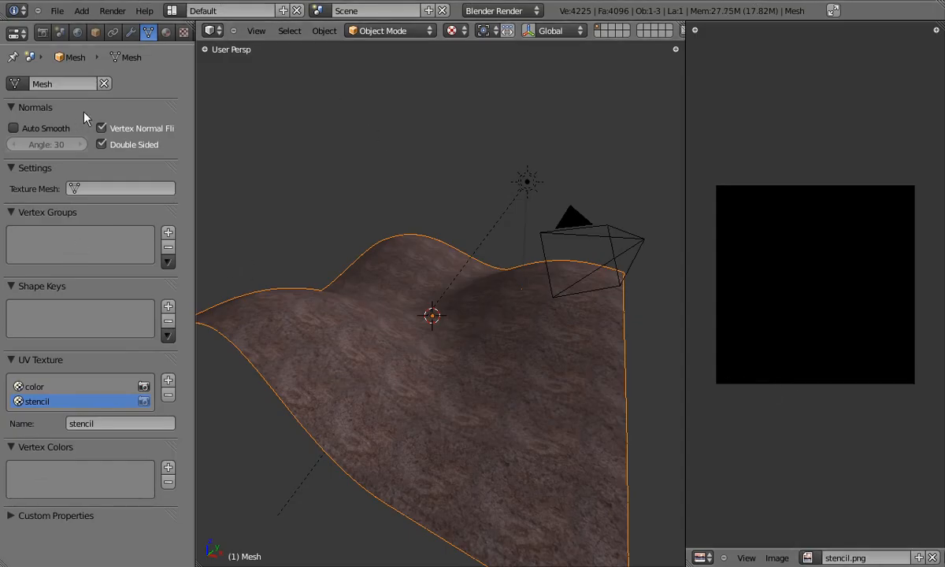
- Add an Image or Movie texture named stencil in the slot between grass and dirt, using stencil.png
click(184, 35)
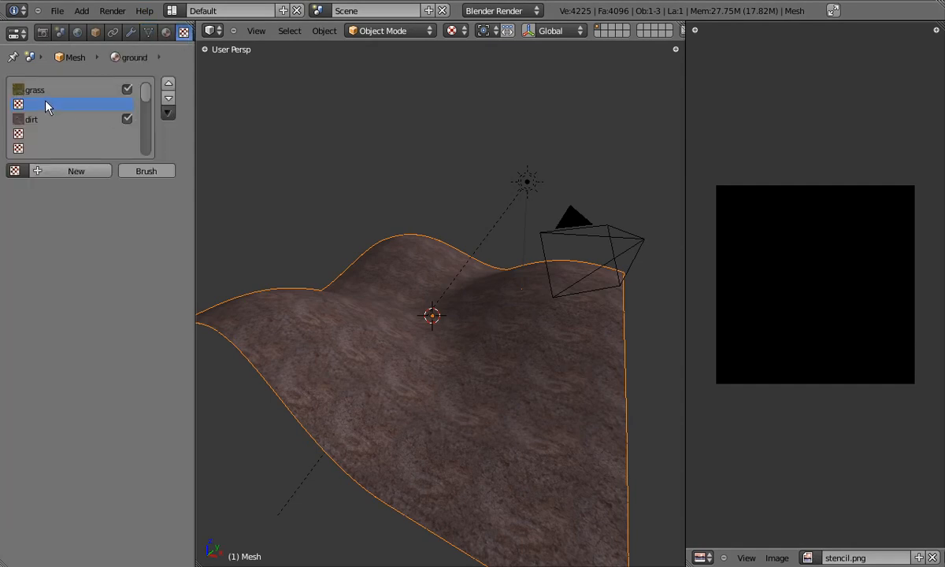
click(57, 170)
double_click(62, 169)
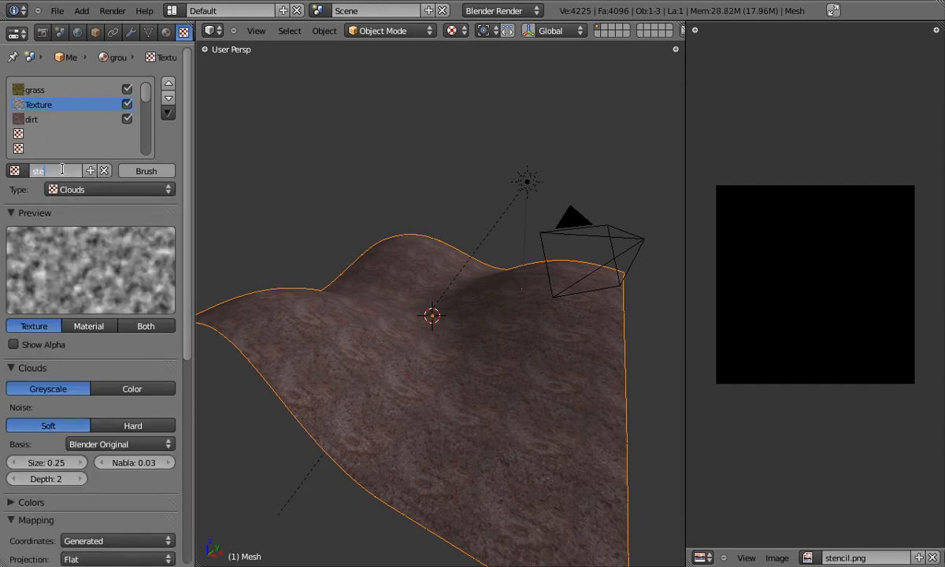
click(65, 189)
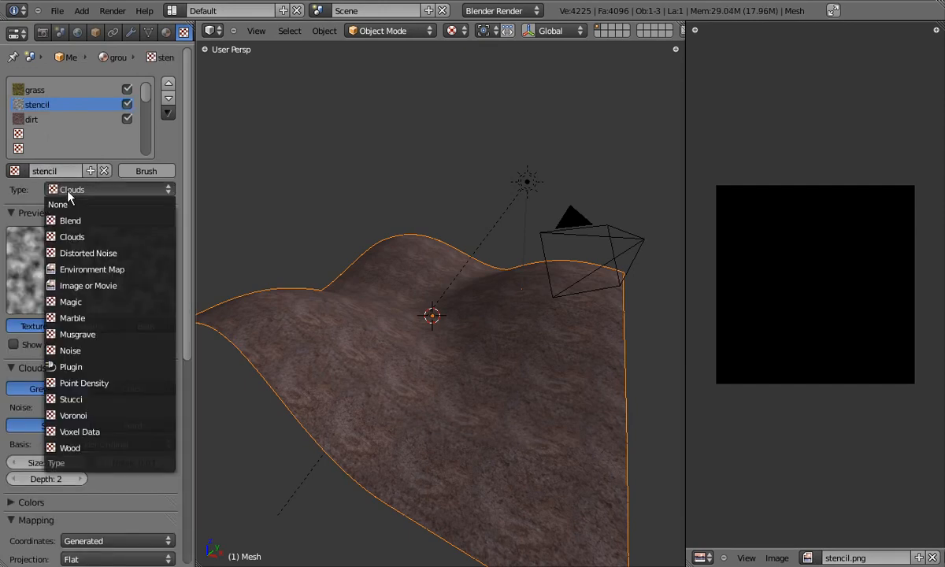
click(89, 286)
scroll(178, 230, down, 3)
click(15, 303)
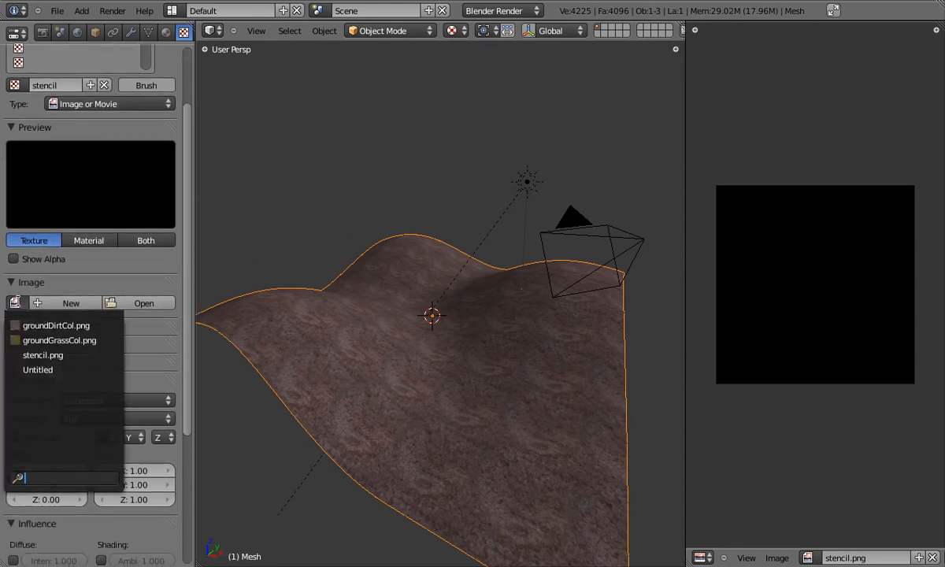
click(49, 356)
middle_drag(407, 351, 224, 299)
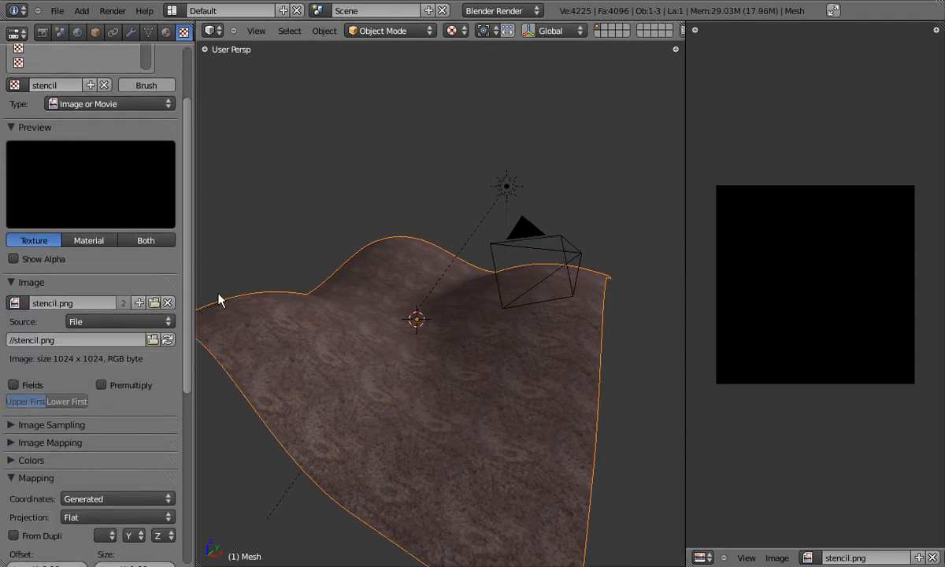
- Map the stencil texture with UV coordinates, using the stencil UV layer
drag(188, 301, 194, 415)
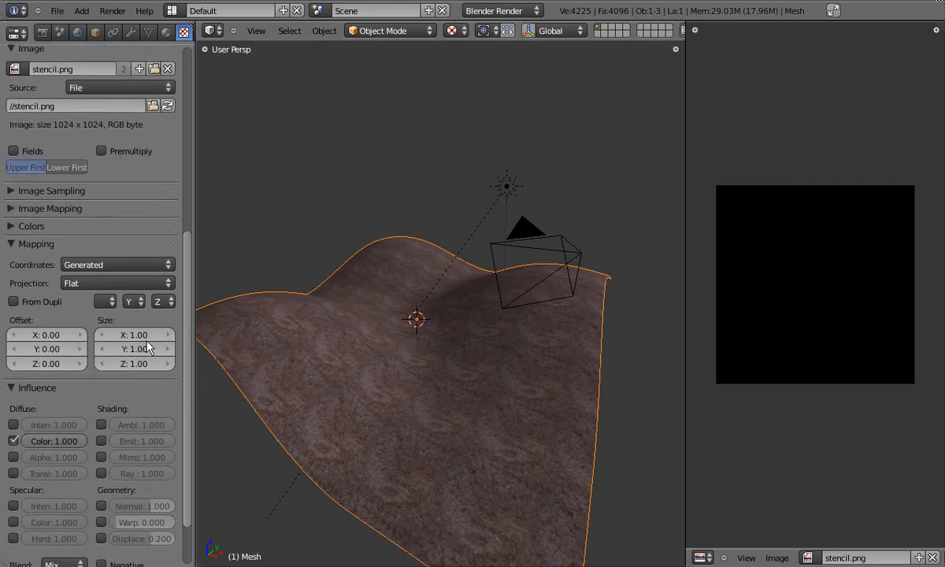
click(94, 263)
click(83, 198)
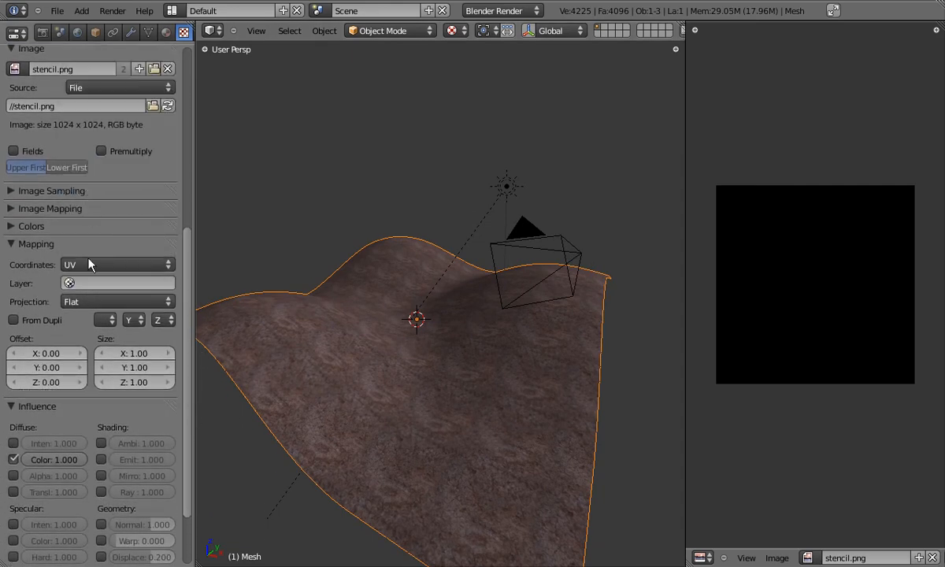
click(88, 282)
click(90, 325)
scroll(186, 378, down, 3)
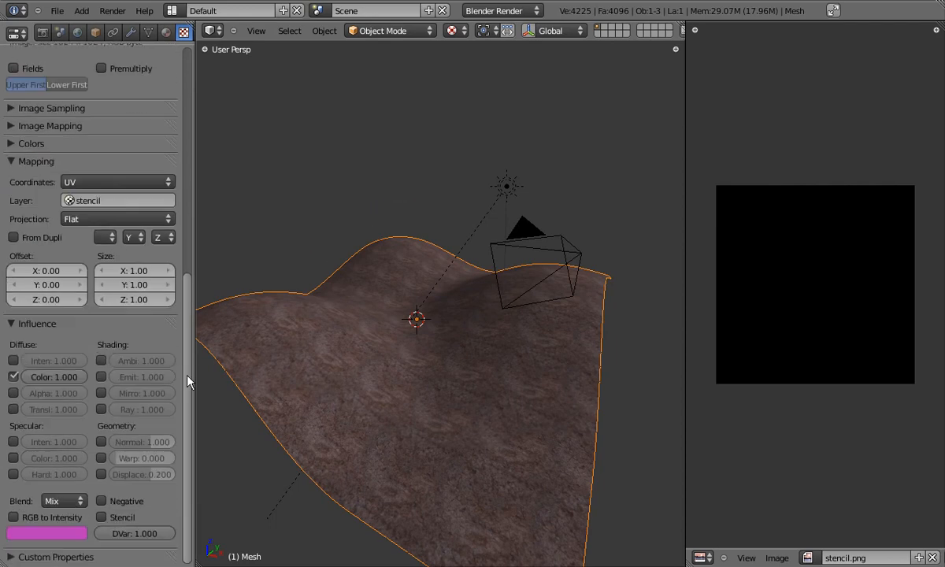
- Turn off the stencil texture's diffuse Color influence and enable its RGB to Intensity and Stencil options
click(13, 378)
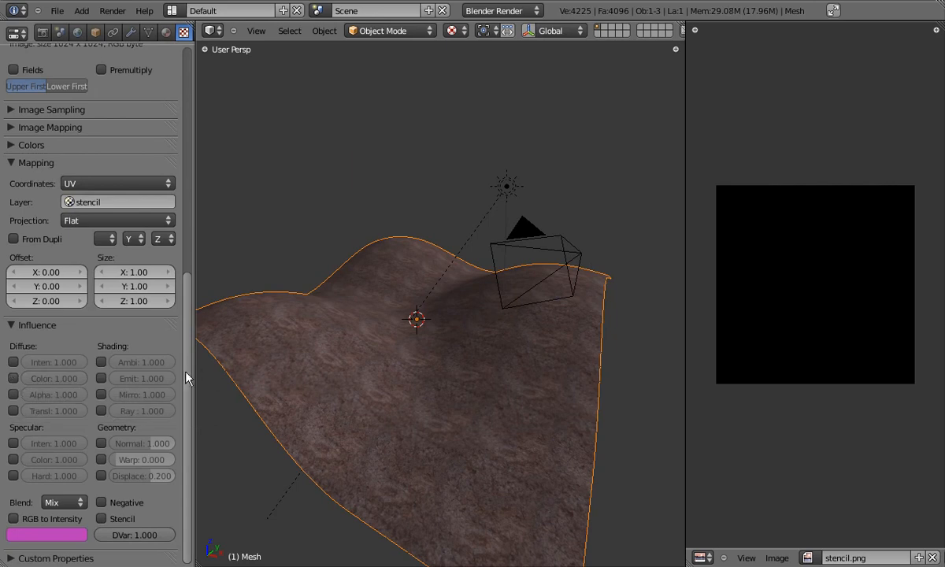
scroll(187, 377, down, 1)
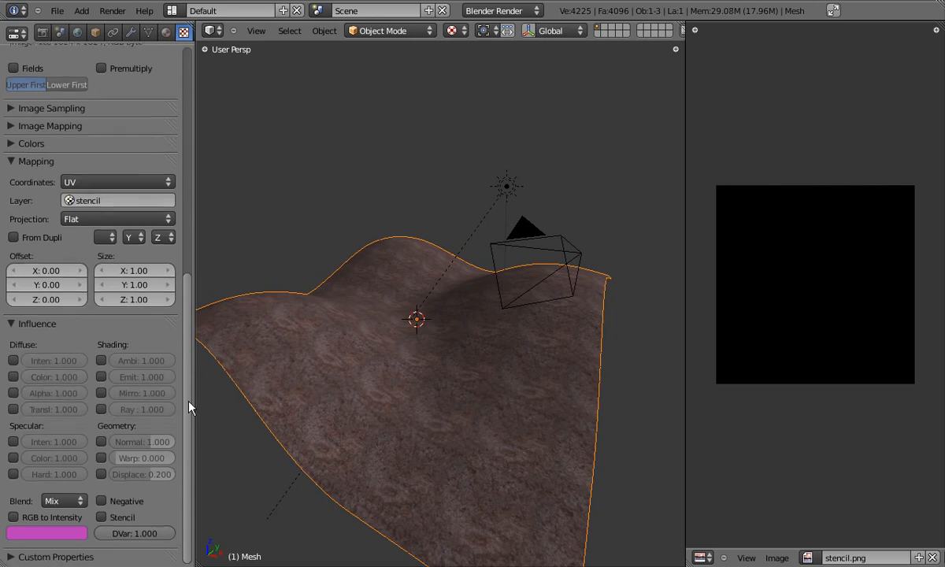
click(13, 517)
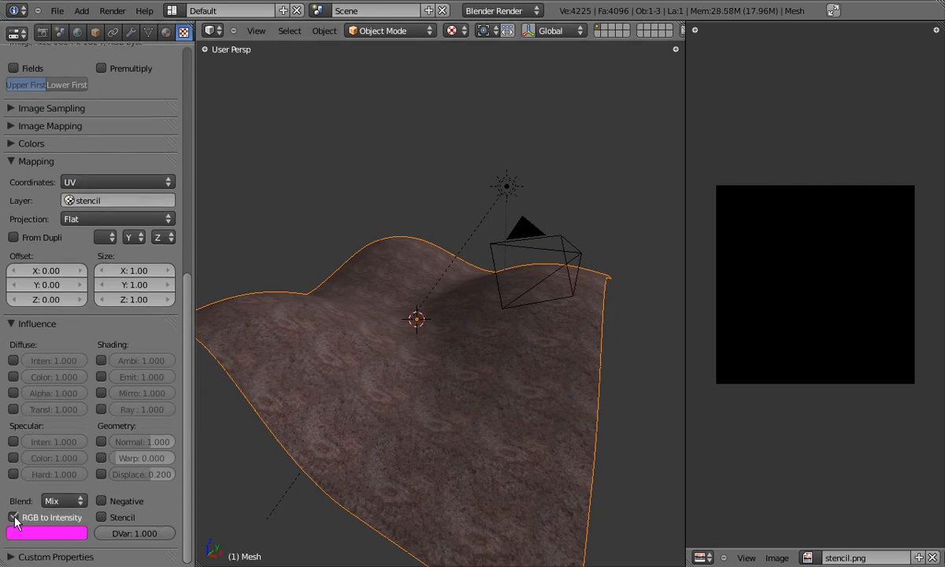
click(101, 517)
middle_drag(348, 453, 407, 428)
scroll(185, 252, up, 10)
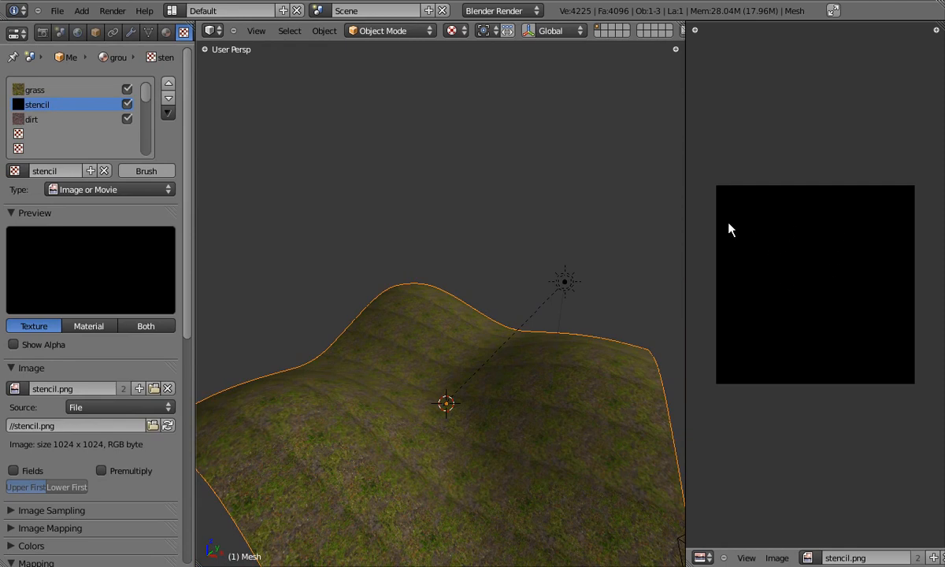
middle_drag(422, 450, 494, 407)
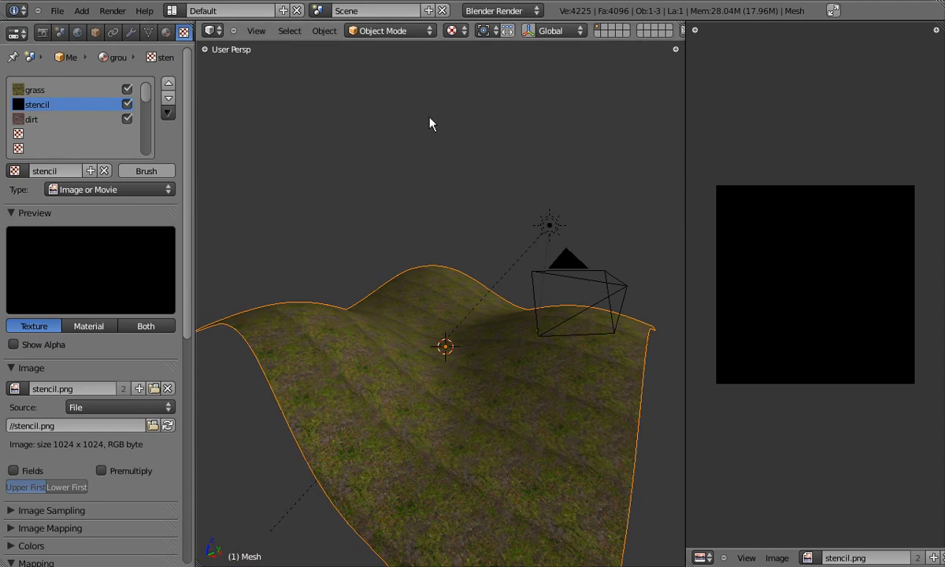
- Check in Edit Mode how the terrain's stencil UV map lies on stencil.png, and return to Object Mode
middle_drag(440, 327, 440, 352)
click(405, 33)
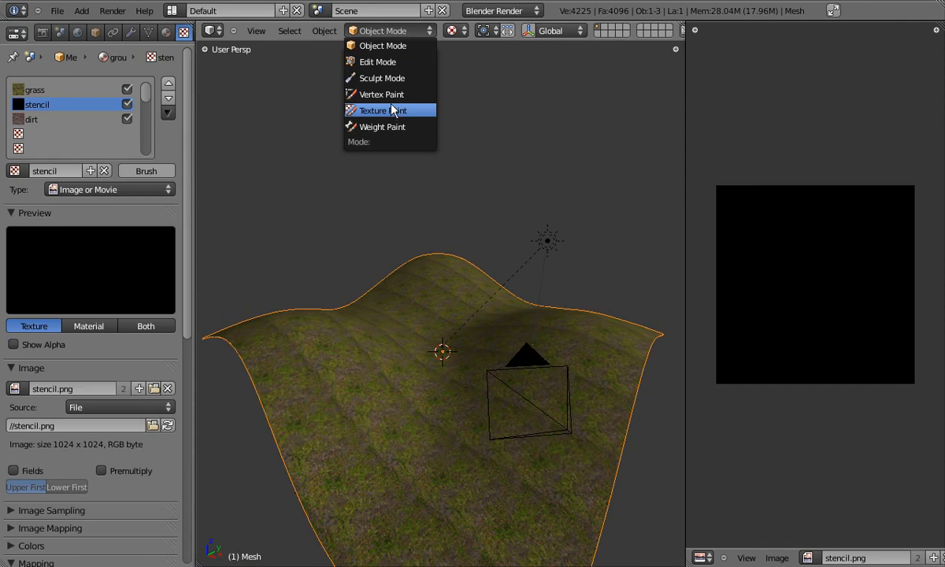
click(154, 33)
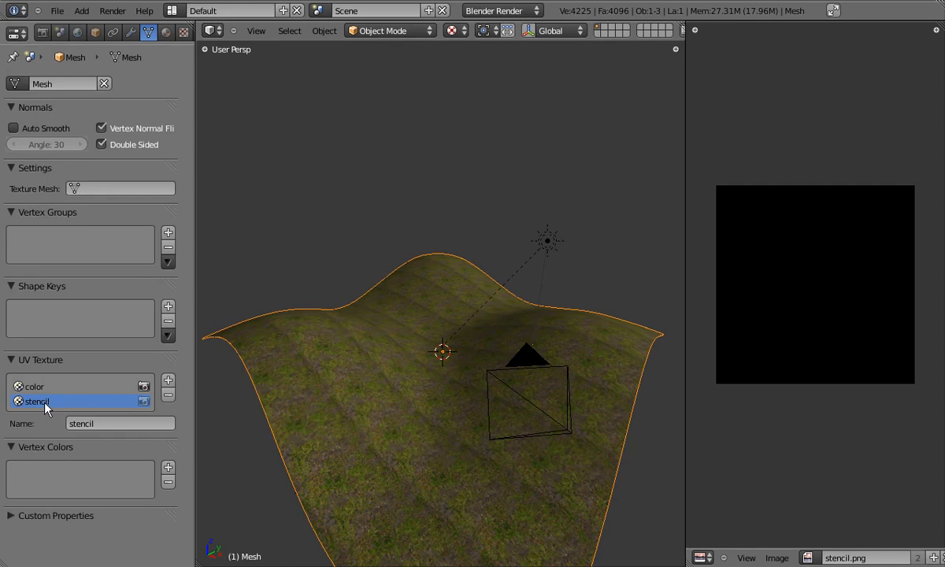
key(Tab)
key(a)
key(a)
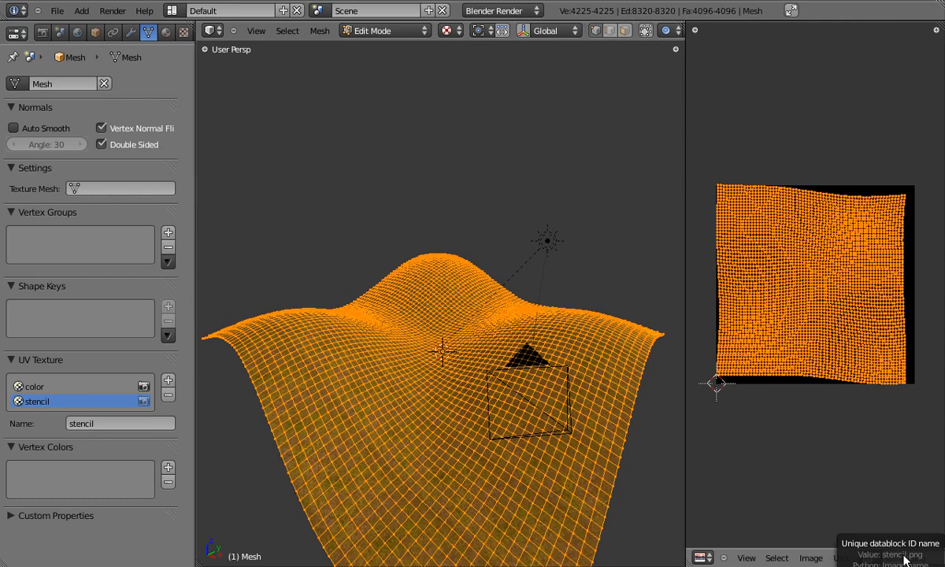
key(Tab)
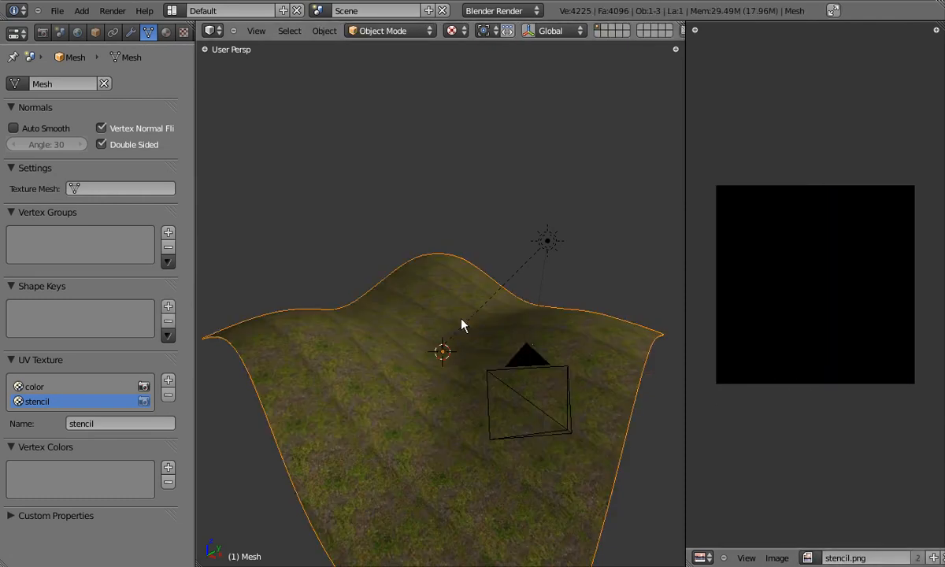
- Switch the terrain to Texture Paint mode and display the brush settings beside the viewport
click(391, 31)
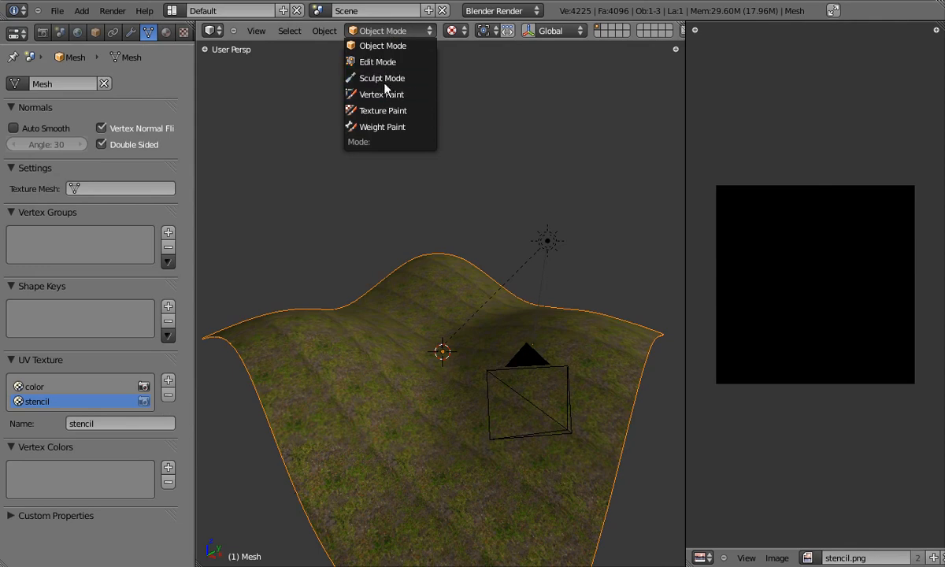
click(384, 111)
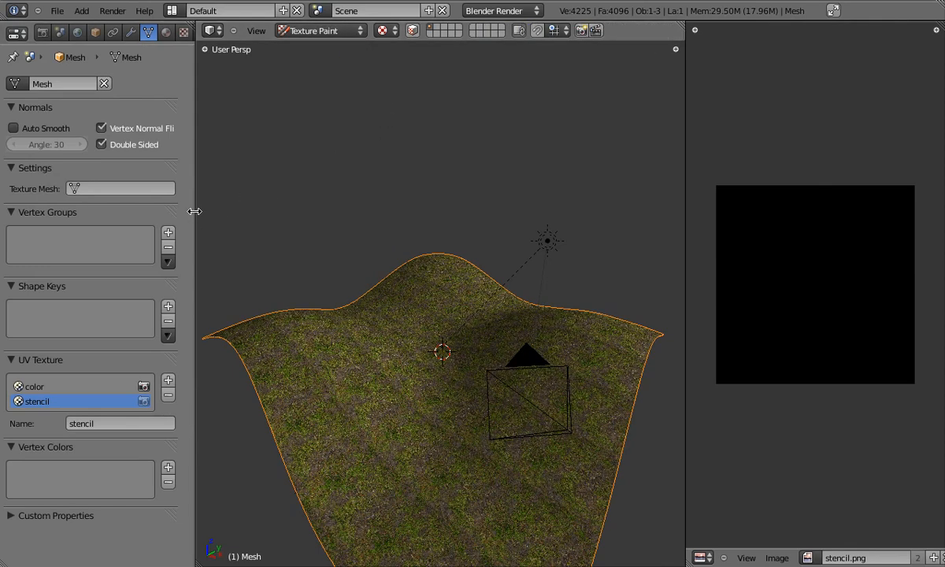
drag(194, 211, 93, 209)
key(t)
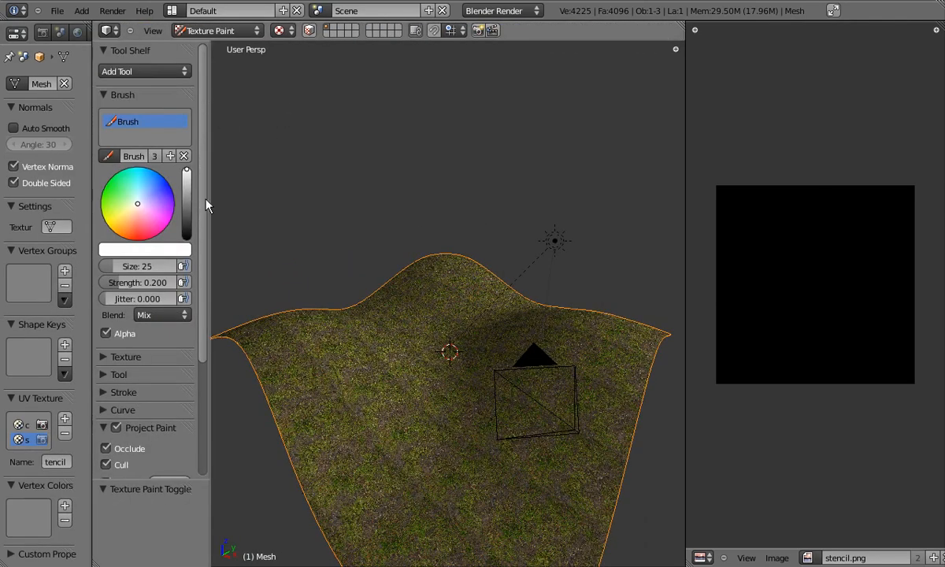
- Set the paint brush colour to full white
drag(187, 174, 189, 154)
scroll(417, 296, up, 2)
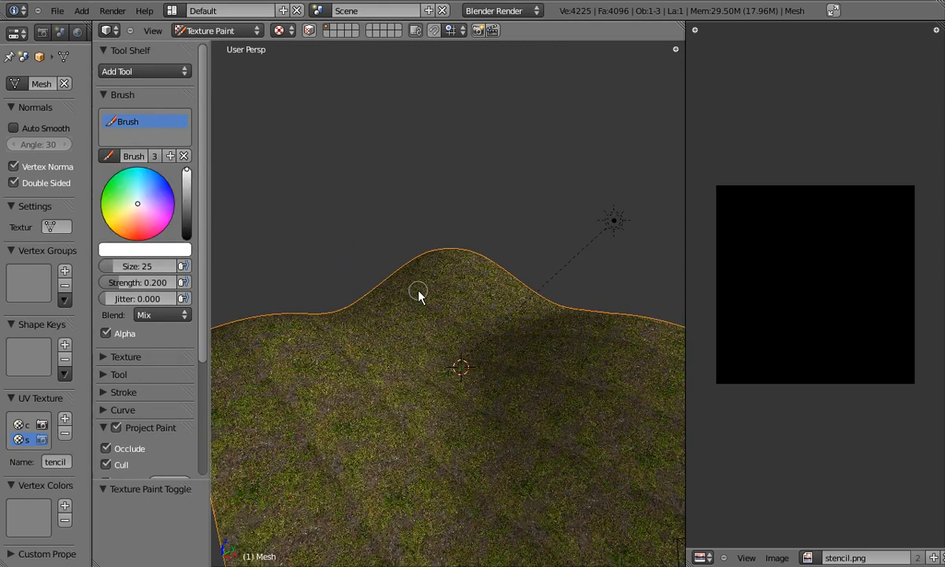
drag(187, 174, 299, 280)
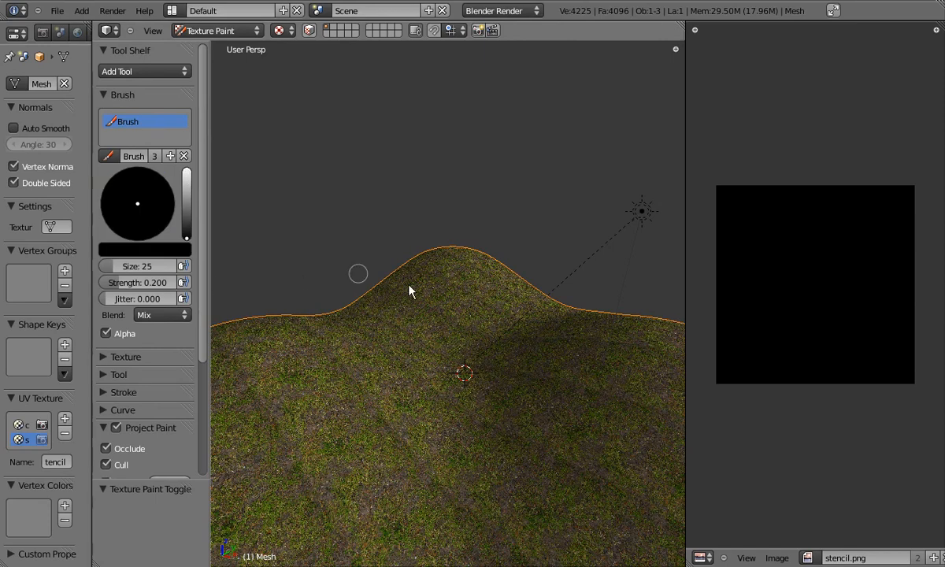
drag(186, 241, 193, 136)
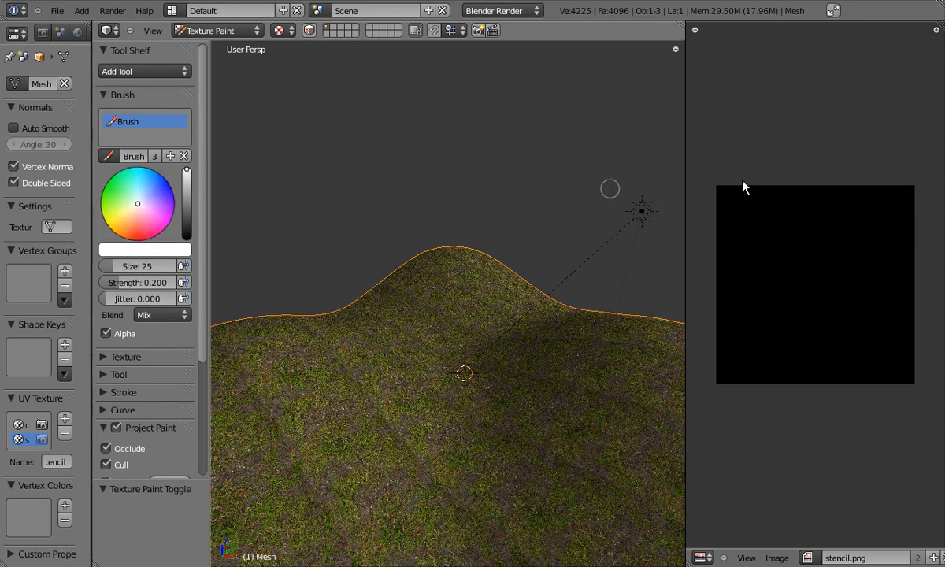
- Set the brush size to 64 and its strength to 1.000
click(474, 323)
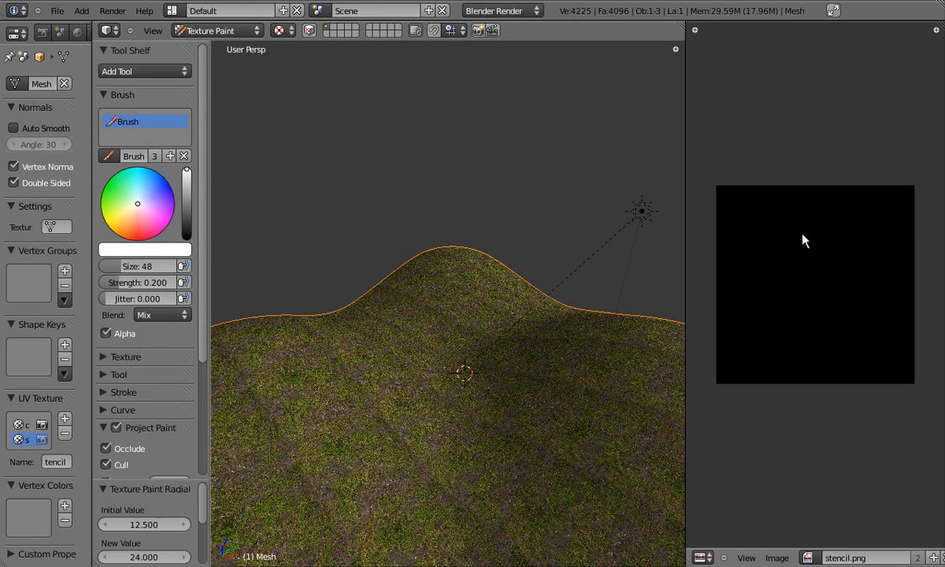
mouse_move(444, 315)
middle_down()
mouse_move(435, 320)
mouse_move(502, 359)
mouse_move(463, 354)
mouse_move(446, 380)
mouse_move(456, 332)
middle_up()
key(f)
click(462, 331)
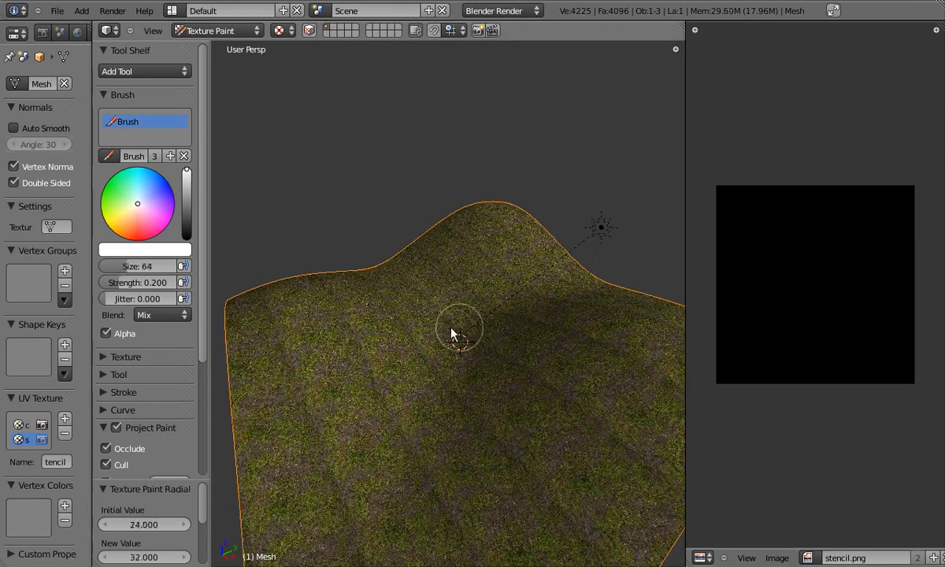
drag(160, 282, 248, 280)
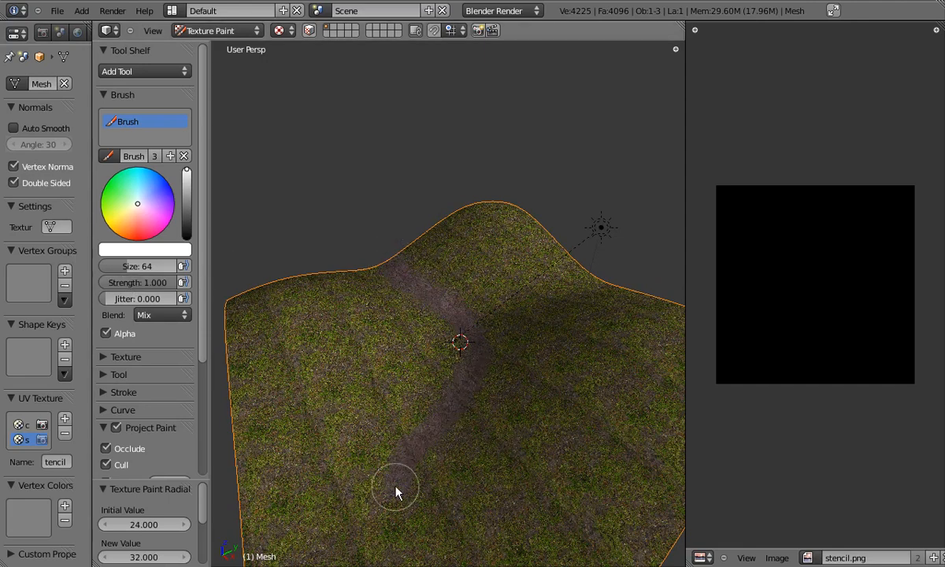
- Paint white dirt paths through the valleys, branching from the terrain's centre out to its edges
drag(398, 492, 484, 345)
mouse_move(646, 274)
middle_down()
mouse_move(468, 263)
mouse_move(390, 298)
mouse_move(407, 316)
middle_up()
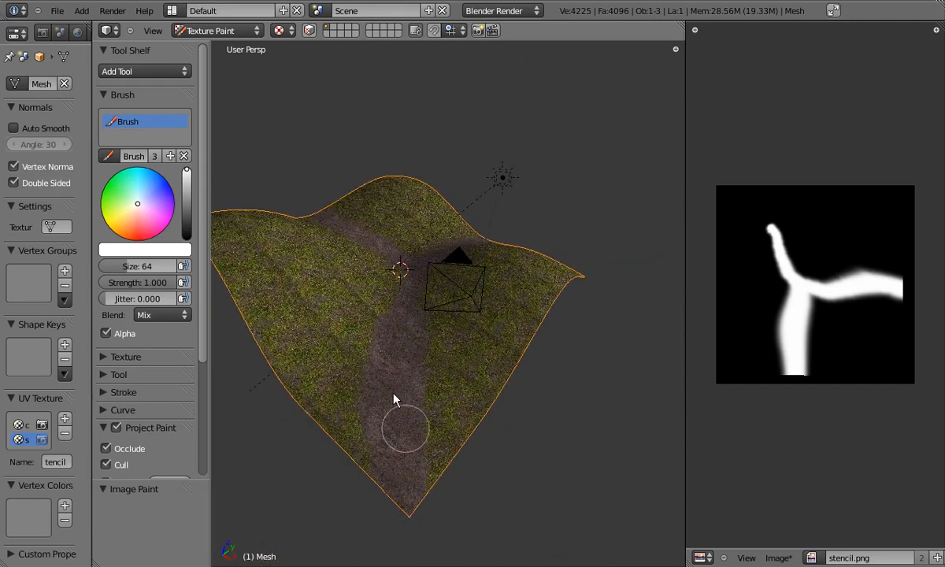
drag(379, 485, 436, 251)
scroll(446, 246, up, 5)
middle_drag(464, 246, 520, 321)
middle_drag(313, 329, 441, 385)
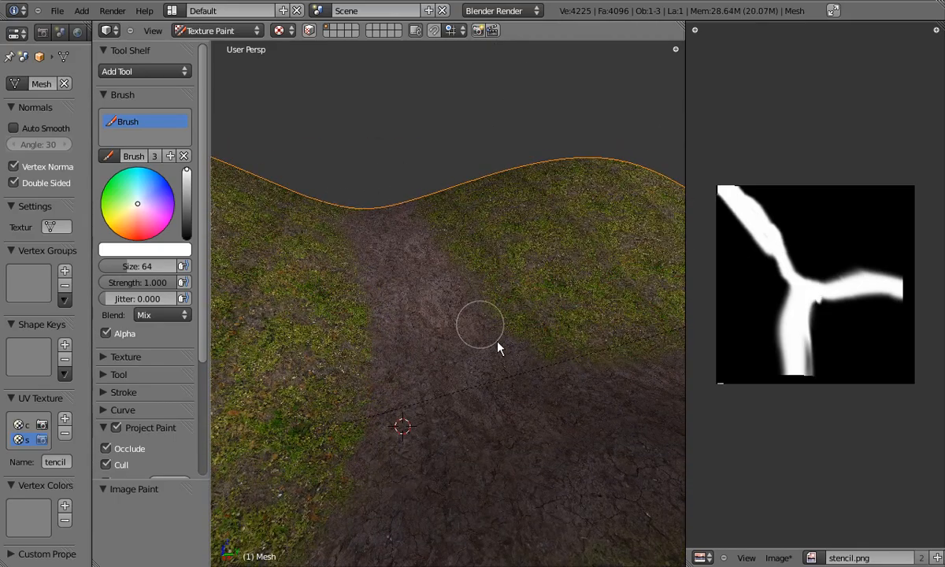
middle_drag(584, 379, 441, 331)
- Set the brush colour to black and paint grass back along the dirt path's edge, undoing the last stroke
drag(187, 174, 196, 256)
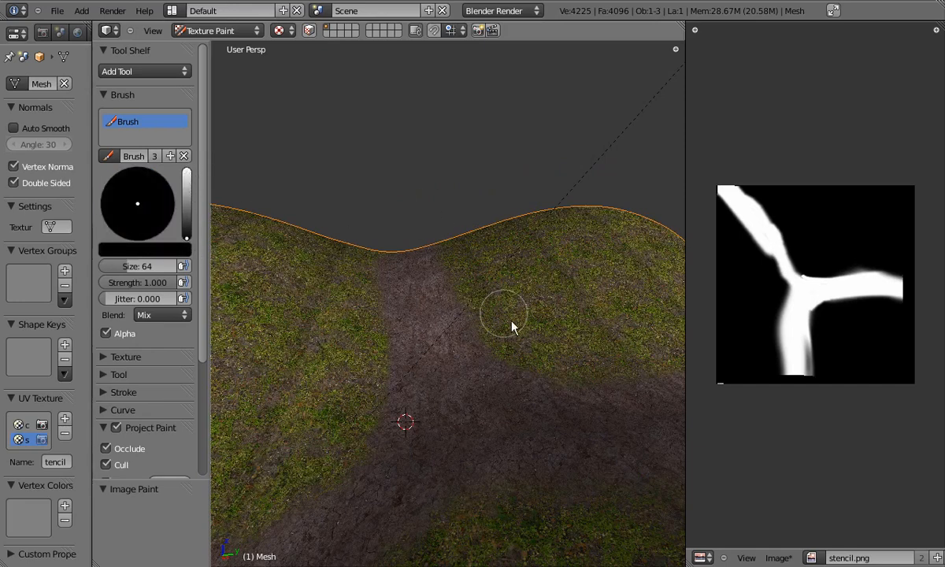
mouse_move(445, 226)
mouse_down()
mouse_move(437, 261)
mouse_move(494, 335)
mouse_up()
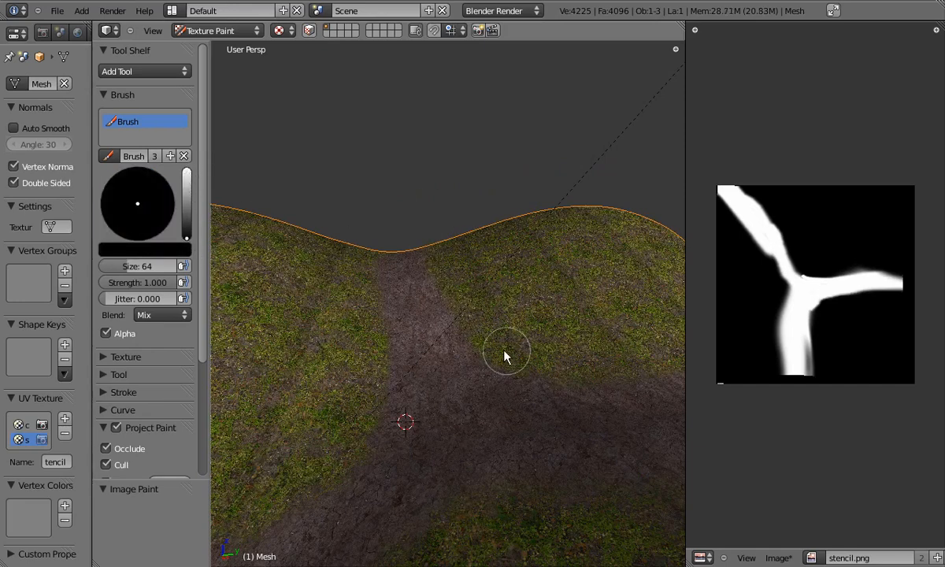
mouse_move(381, 376)
middle_down()
mouse_move(315, 342)
mouse_move(348, 360)
mouse_move(360, 391)
mouse_move(363, 383)
middle_up()
drag(435, 341, 440, 408)
key(ctrl+z)
- Set the brush colour back to white and its strength to 0.343
drag(187, 239, 178, 138)
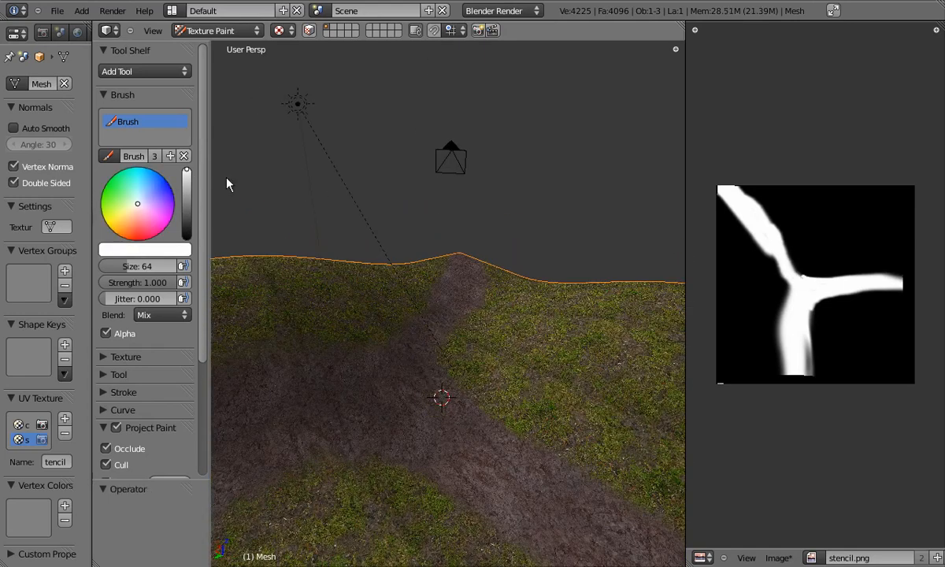
mouse_move(444, 360)
middle_down()
mouse_move(416, 344)
mouse_move(417, 424)
mouse_move(450, 376)
mouse_move(429, 362)
middle_up()
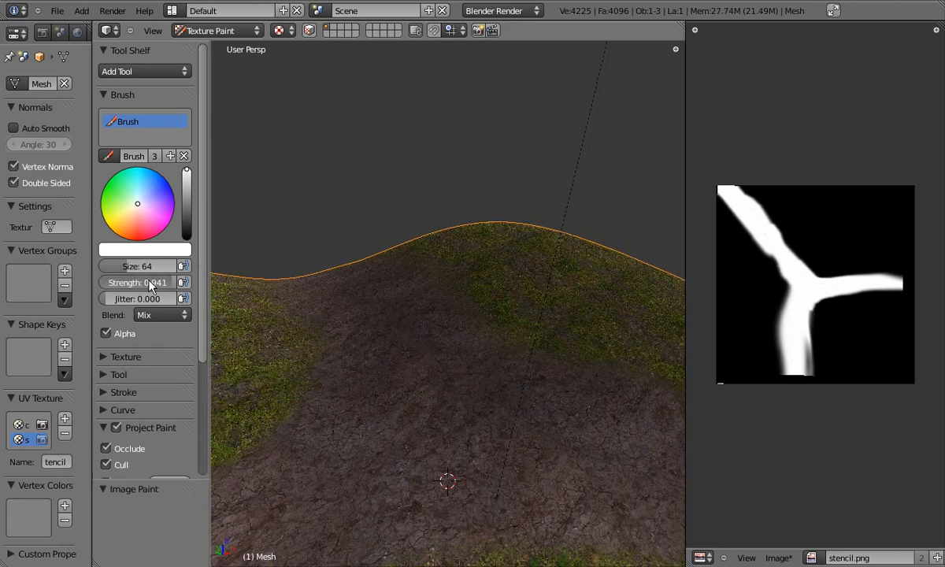
drag(122, 284, 112, 284)
shift+middle_drag(402, 348, 372, 380)
- Paint faint, semi-transparent dirt patches over the grassy hills on all sides of the paths
drag(469, 330, 573, 385)
drag(521, 296, 614, 343)
drag(598, 305, 554, 381)
middle_drag(554, 381, 395, 334)
mouse_move(395, 334)
mouse_down()
mouse_move(455, 329)
mouse_move(556, 452)
mouse_move(618, 411)
mouse_up()
mouse_move(445, 405)
middle_down()
mouse_move(596, 423)
mouse_move(423, 344)
middle_up()
mouse_move(424, 344)
mouse_down()
mouse_move(327, 332)
mouse_move(375, 351)
mouse_up()
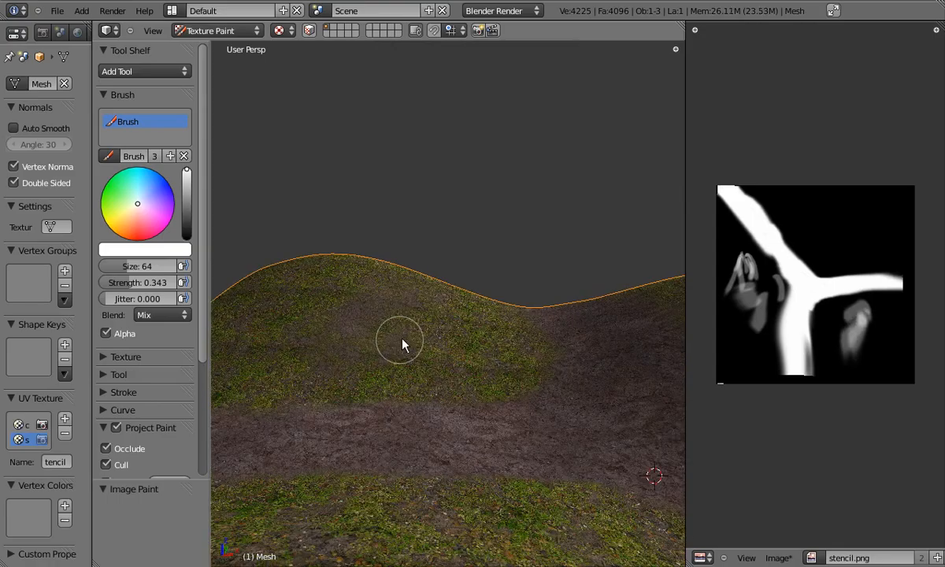
middle_drag(375, 351, 393, 335)
mouse_move(384, 364)
mouse_down()
mouse_move(382, 317)
mouse_move(373, 329)
mouse_move(498, 363)
mouse_up()
mouse_move(498, 363)
middle_down()
mouse_move(422, 403)
mouse_move(397, 334)
mouse_move(320, 344)
mouse_move(519, 332)
middle_up()
mouse_move(519, 332)
mouse_down()
mouse_move(489, 267)
mouse_move(403, 289)
mouse_move(450, 338)
mouse_move(386, 357)
mouse_up()
mouse_move(386, 357)
middle_down()
mouse_move(480, 402)
mouse_move(392, 398)
middle_up()
mouse_move(392, 398)
mouse_down()
mouse_move(358, 371)
mouse_move(330, 529)
mouse_move(388, 512)
mouse_move(458, 425)
mouse_up()
mouse_move(458, 425)
middle_down()
mouse_move(494, 401)
mouse_move(407, 361)
mouse_move(380, 364)
mouse_move(443, 384)
mouse_move(443, 396)
mouse_move(373, 394)
middle_up()
scroll(381, 364, down, 4)
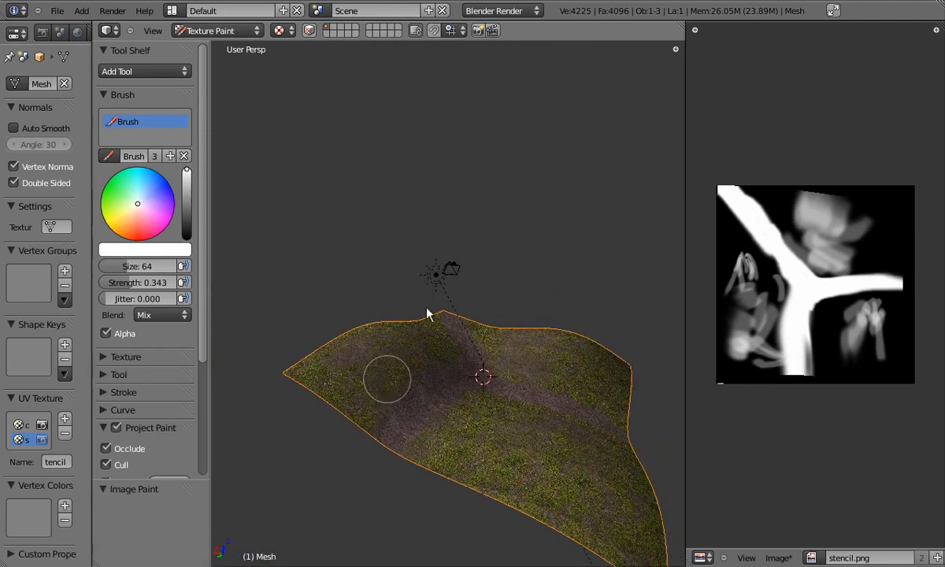
- Return the terrain to Object Mode and hide the tool shelf
click(229, 31)
click(213, 45)
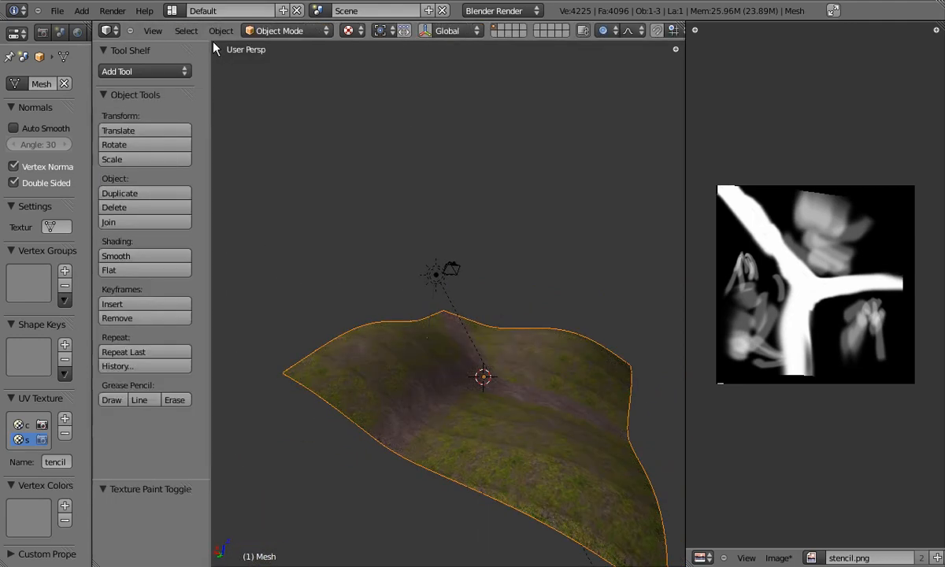
key(t)
middle_drag(446, 363, 411, 354)
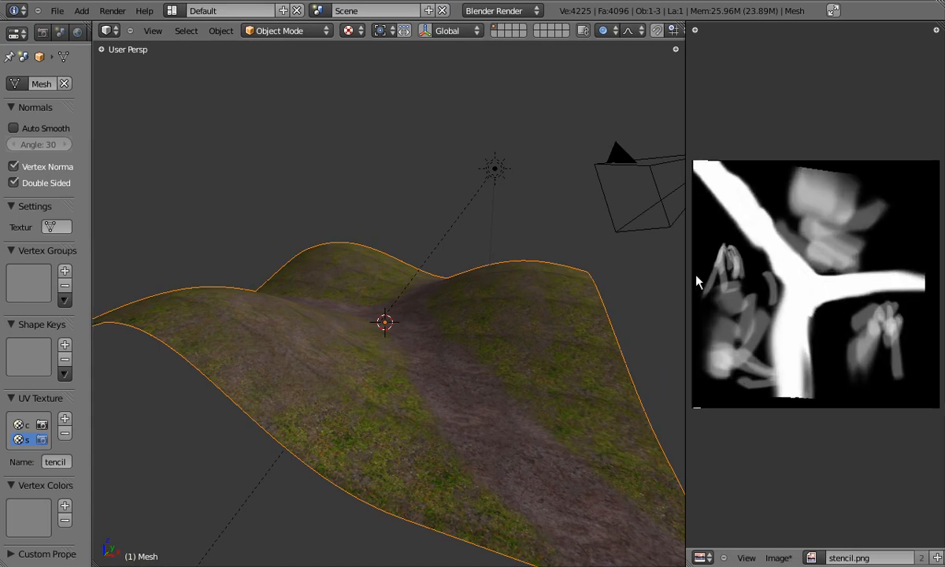
- Enlarge the view of the painted stencil image and compare its white and grey areas with the terrain
drag(685, 274, 547, 274)
scroll(734, 315, up, 2)
scroll(734, 315, up, 2)
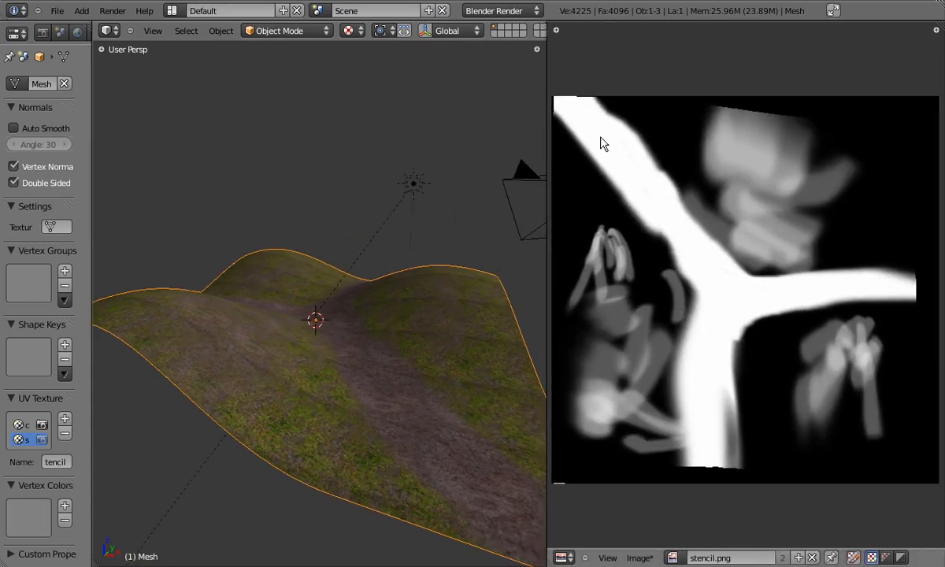
middle_drag(405, 348, 419, 323)
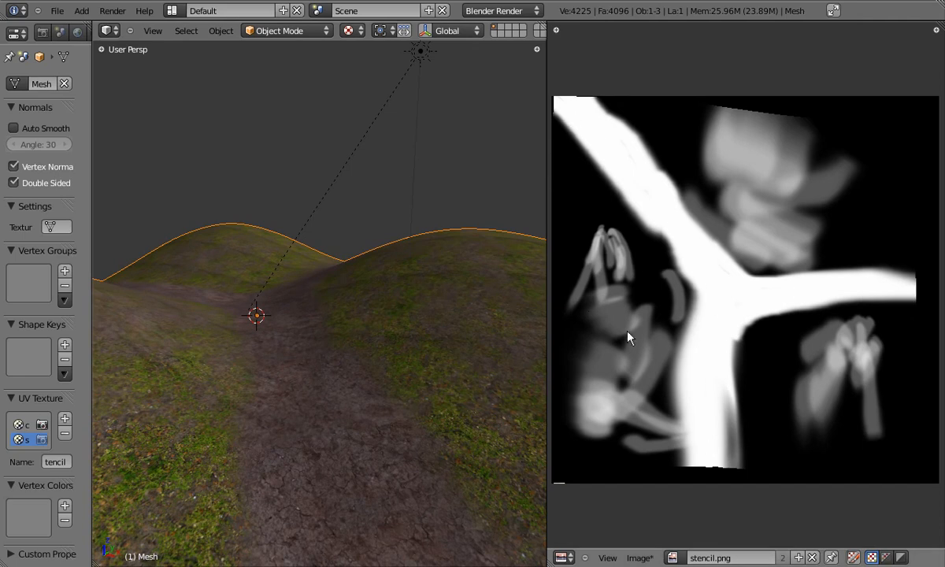
middle_drag(378, 320, 347, 361)
- Widen the properties area and display the stencil texture's settings
drag(92, 35, 179, 35)
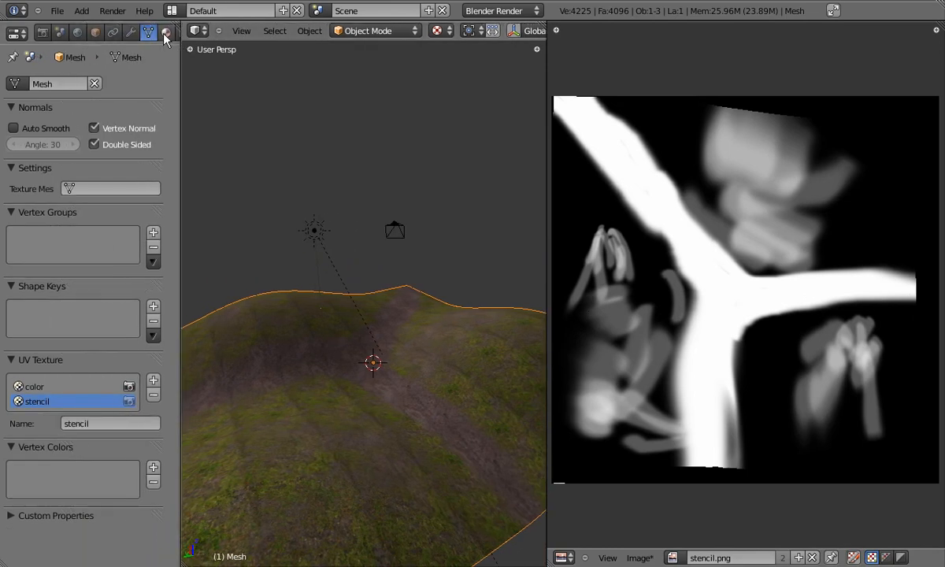
click(164, 31)
click(176, 33)
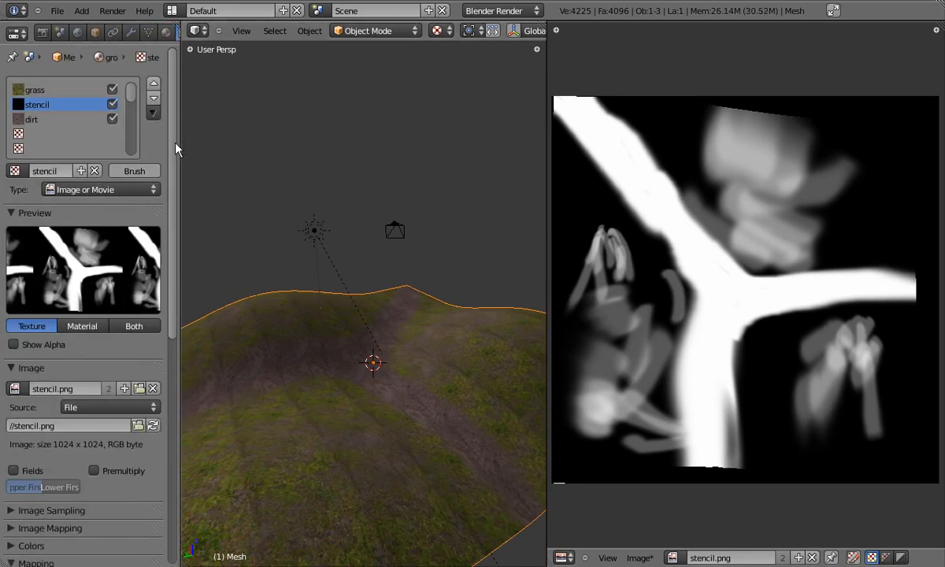
- Compare the ground material's grass, stencil and dirt texture slots with the blended terrain, ending on the stencil slot
click(39, 90)
click(32, 120)
click(38, 90)
click(32, 121)
click(38, 90)
click(38, 128)
click(35, 121)
click(35, 134)
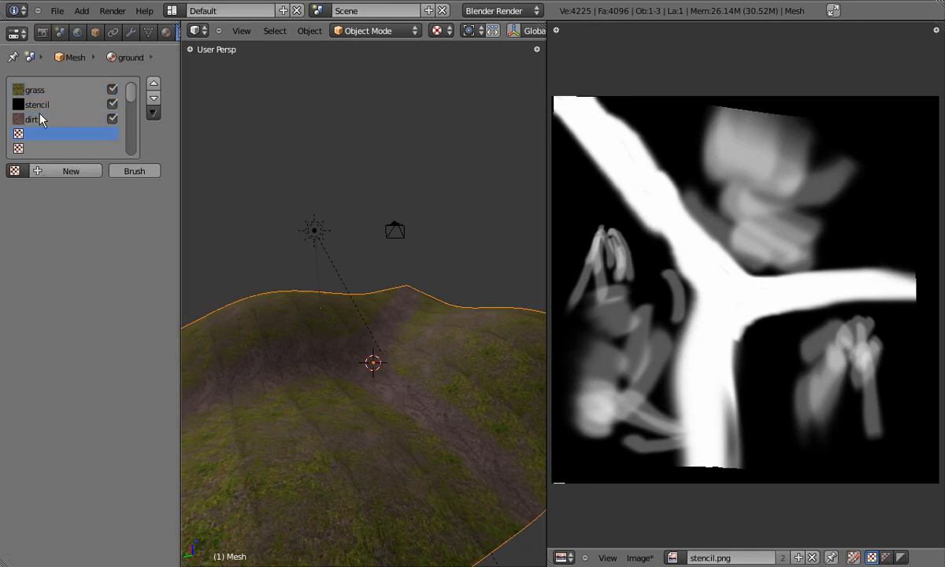
click(55, 104)
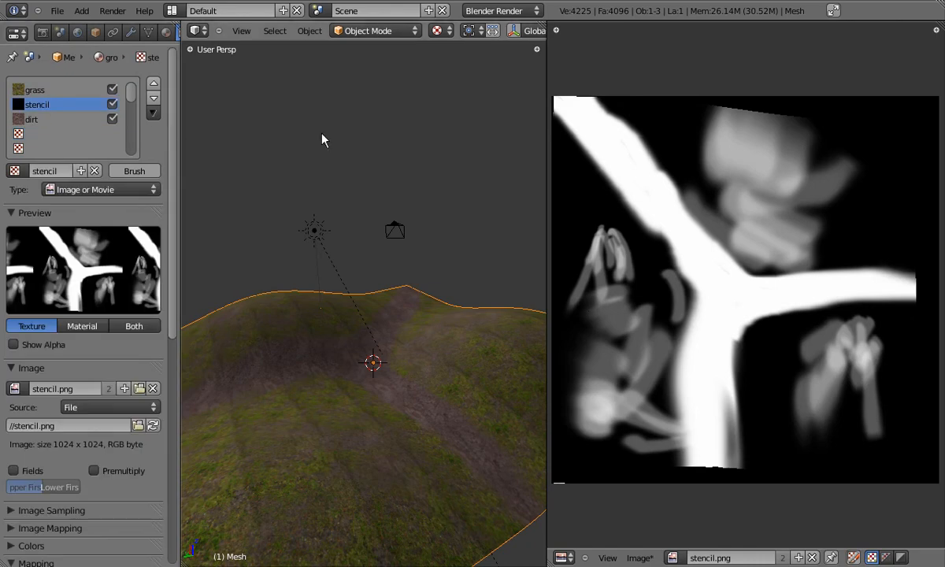
middle_drag(455, 365, 417, 355)
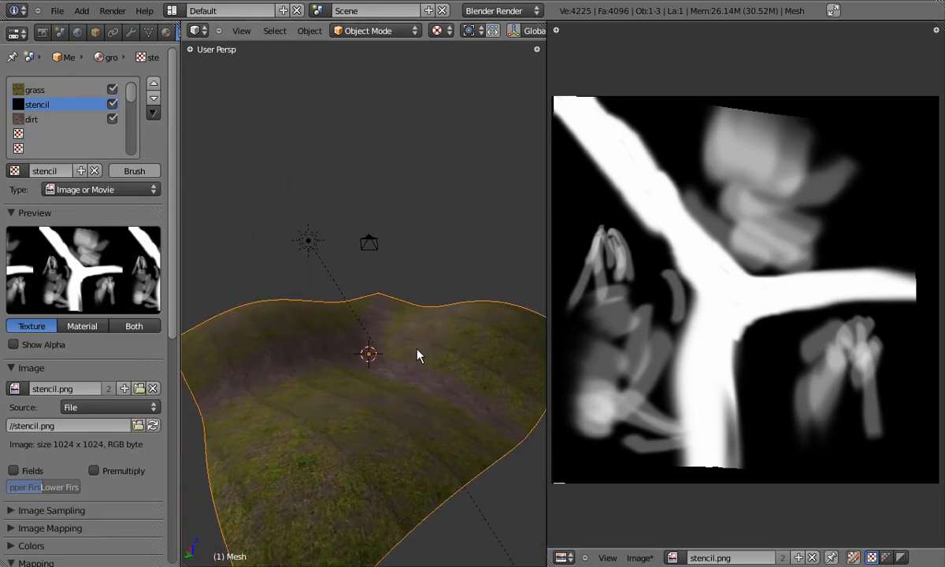
- Save the painted stencil image as stencil.png in the project's resources folder
click(641, 557)
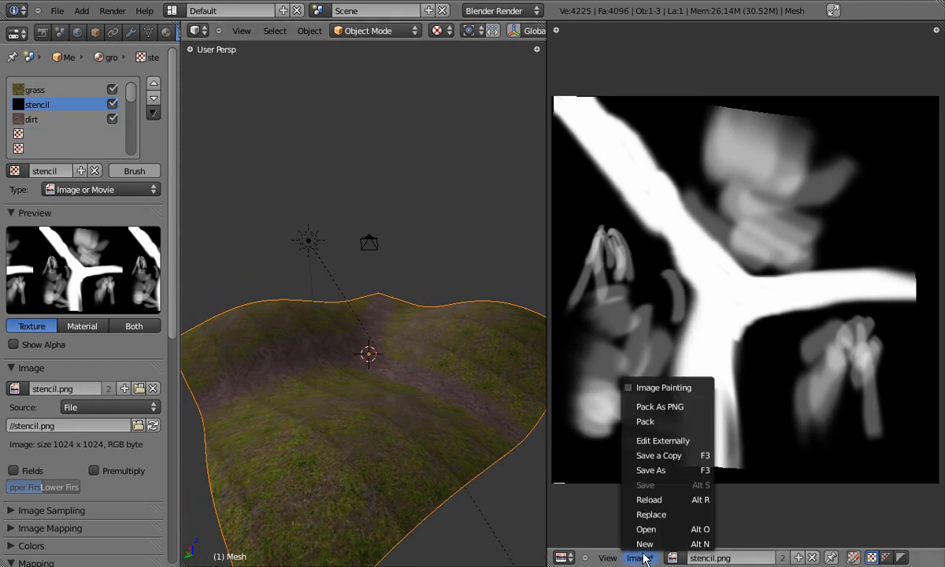
click(658, 470)
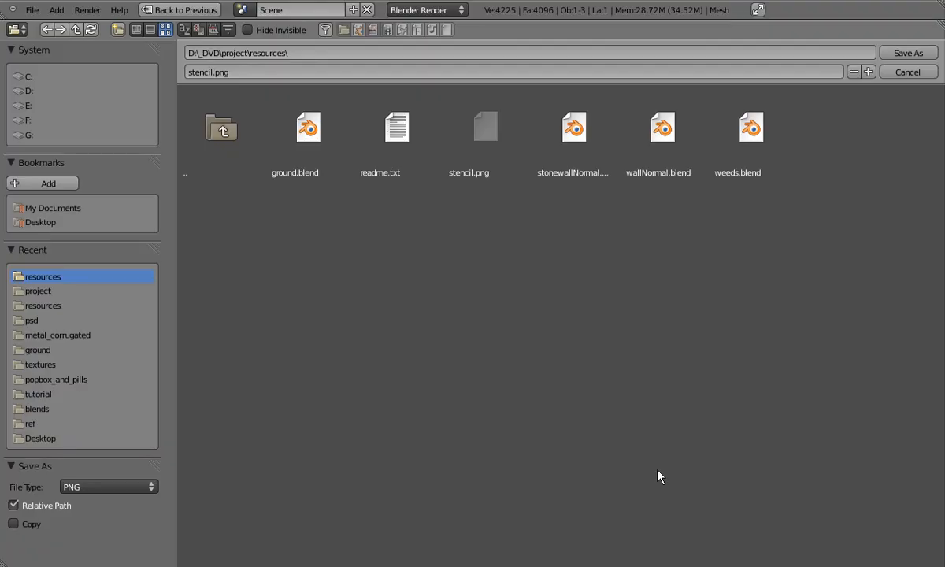
click(298, 71)
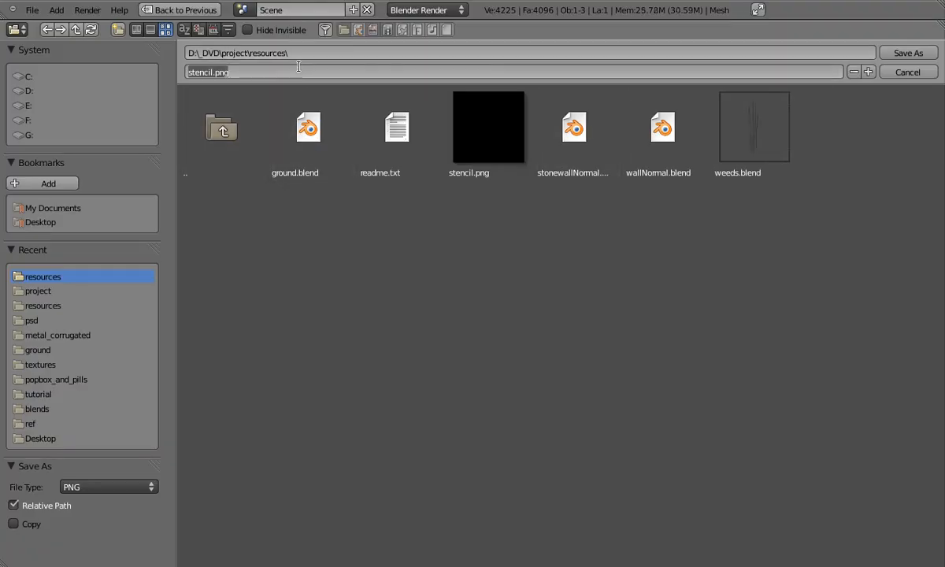
key(Return)
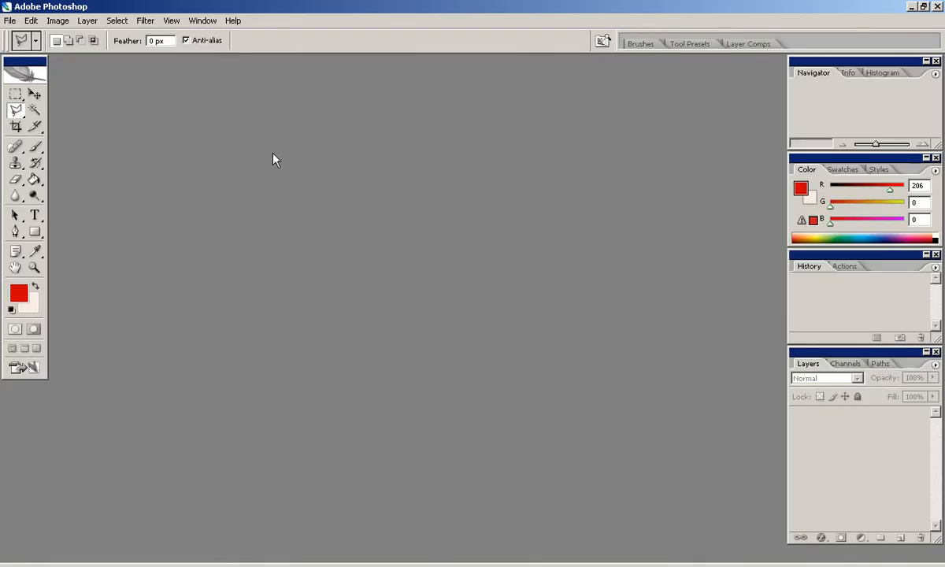
- Switch to Photoshop and open truck_tire1.jpg from the vehicle_tires folder of the texture library
click(10, 21)
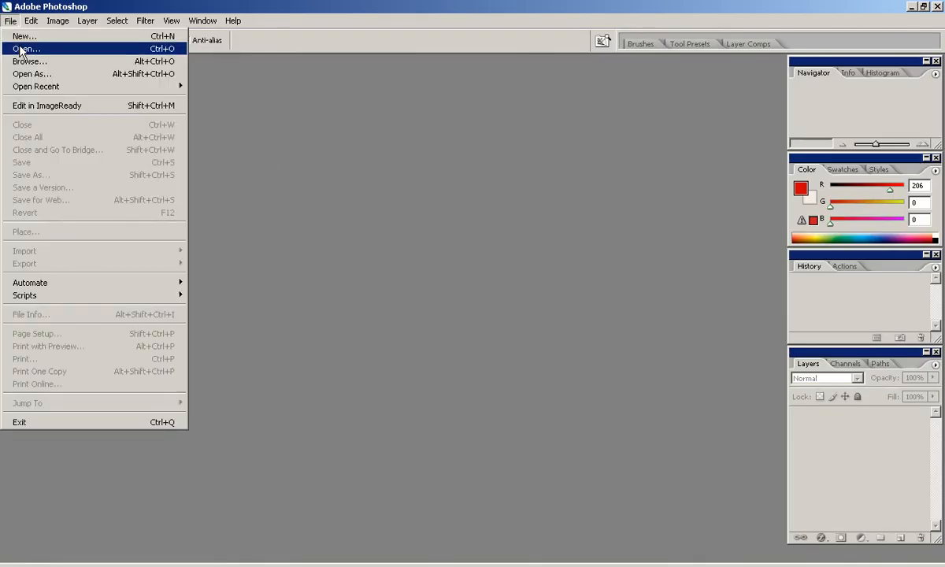
click(17, 47)
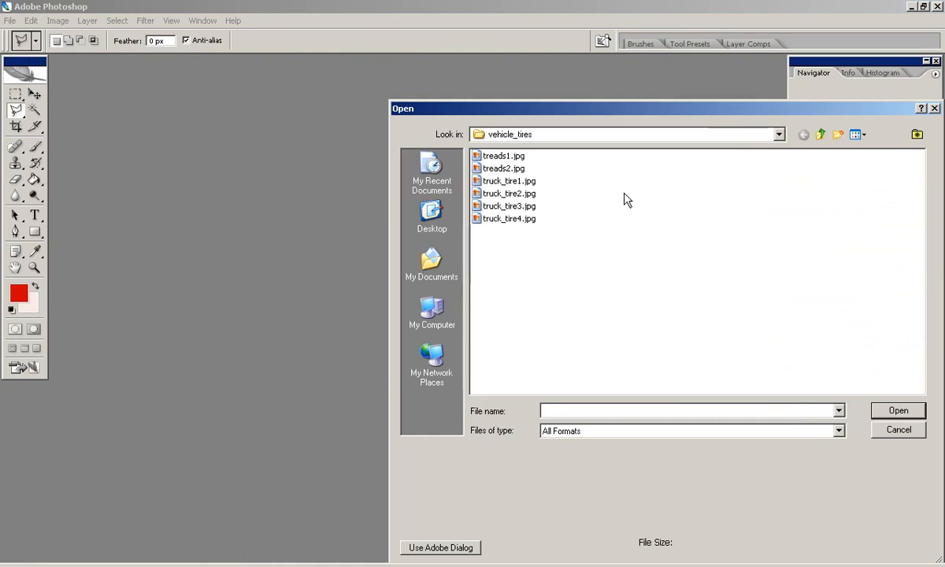
click(821, 134)
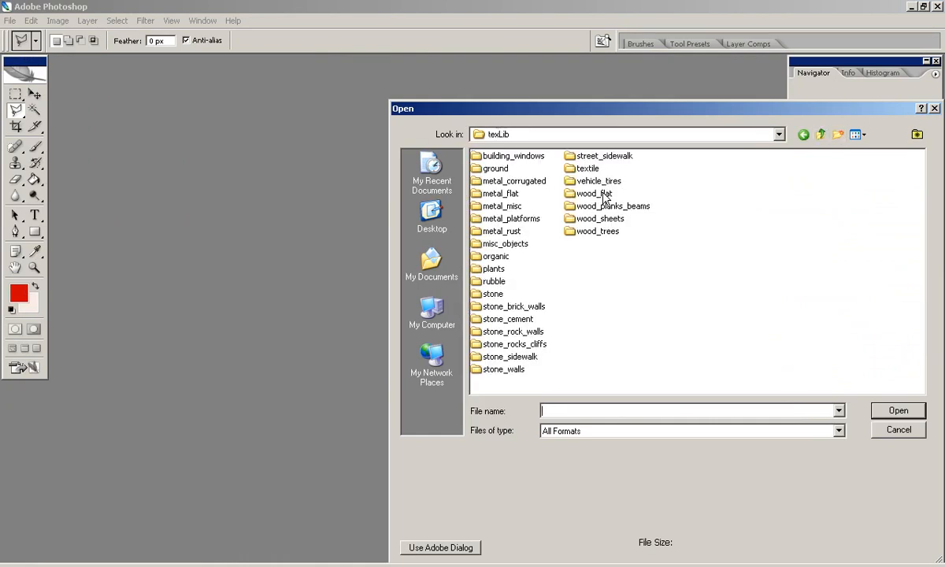
double_click(568, 181)
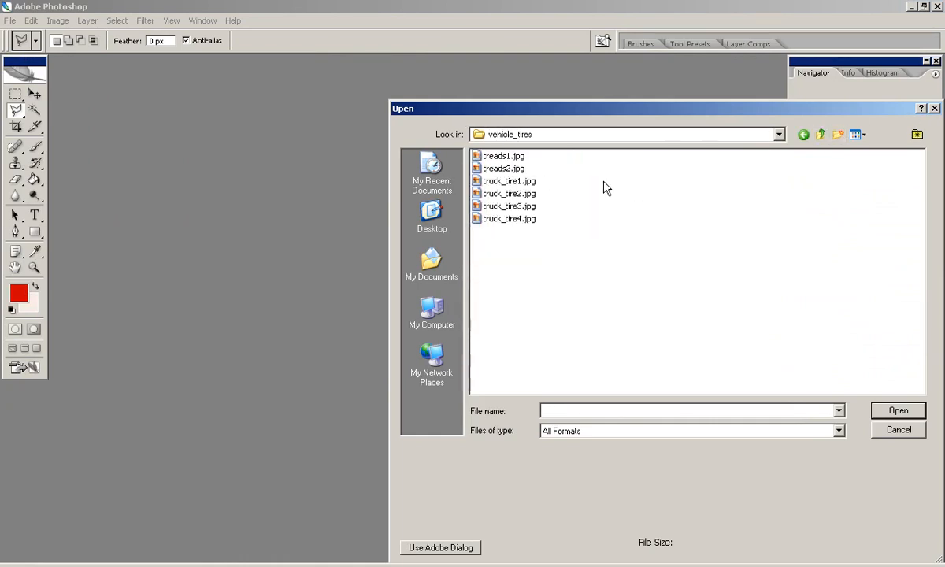
click(515, 182)
double_click(516, 182)
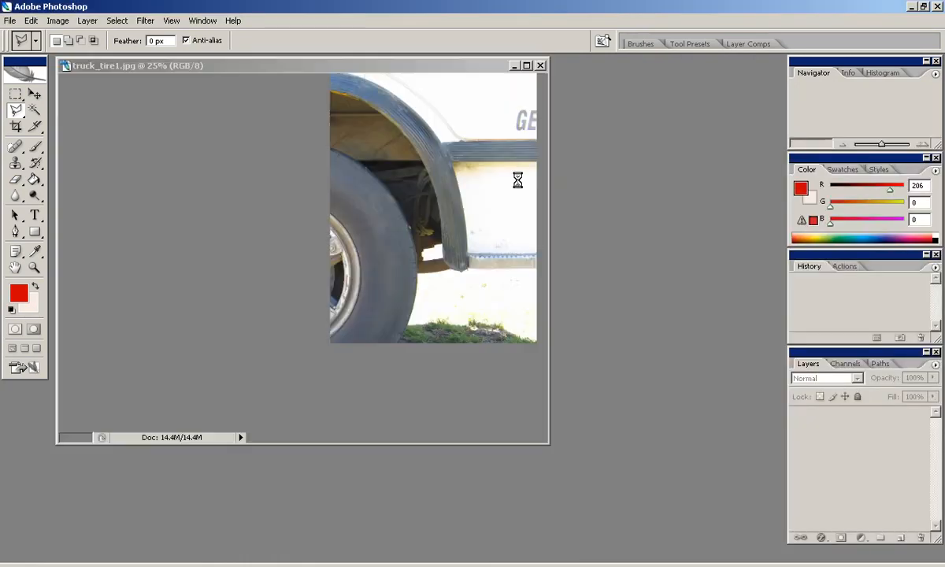
- Enlarge the image window to fit the whole photo and convert the Background into a regular layer named Layer 0
drag(553, 440, 691, 539)
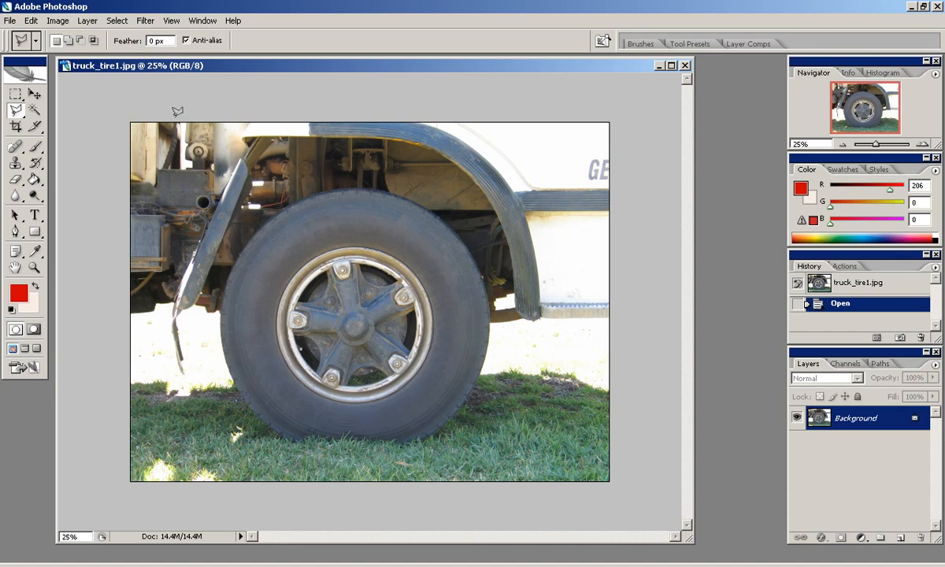
double_click(867, 423)
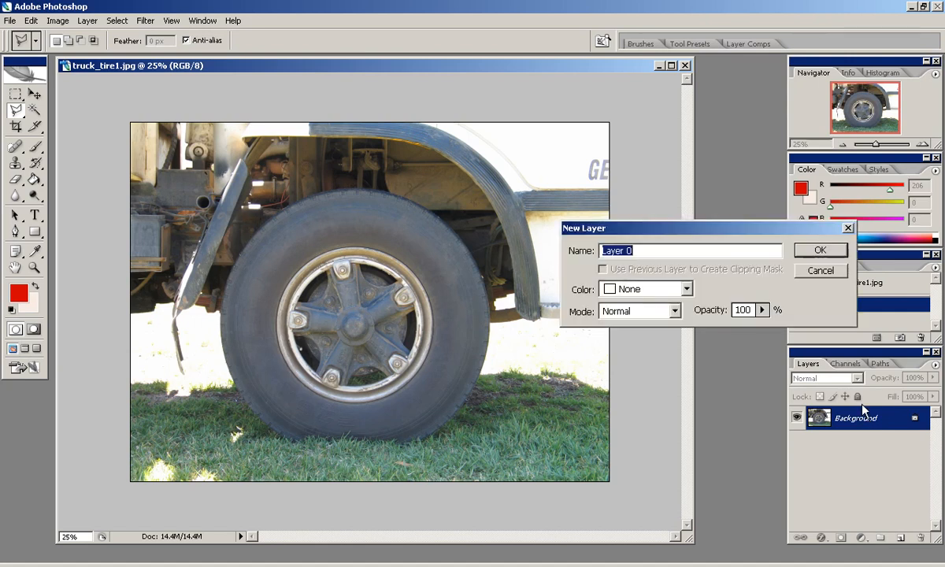
click(818, 250)
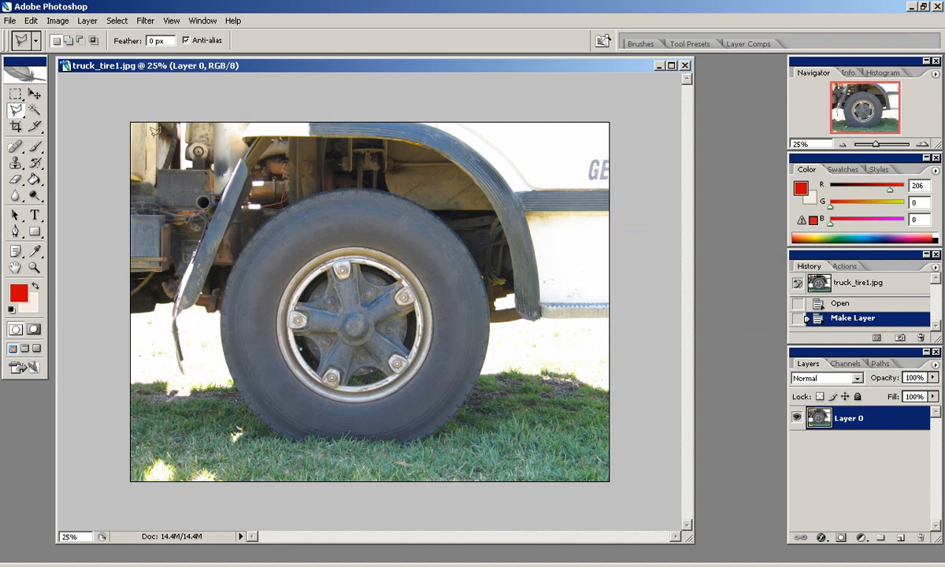
- Outline the area above the wheel arch and along the truck body with the Polygonal Lasso and delete its pixels
click(123, 131)
click(402, 137)
click(426, 157)
click(426, 183)
click(472, 183)
click(502, 166)
click(528, 189)
click(549, 231)
click(622, 252)
click(659, 190)
click(641, 106)
click(498, 81)
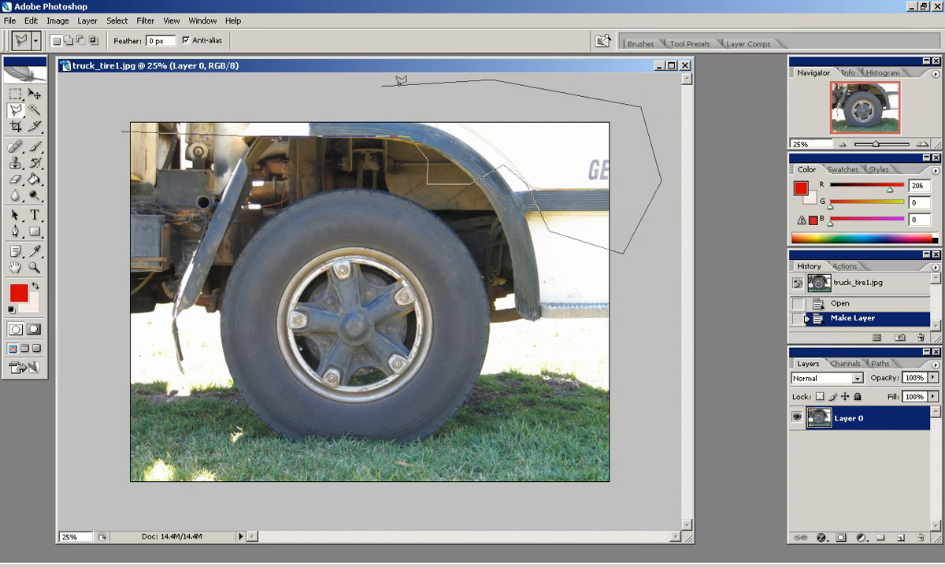
double_click(85, 87)
key(Delete)
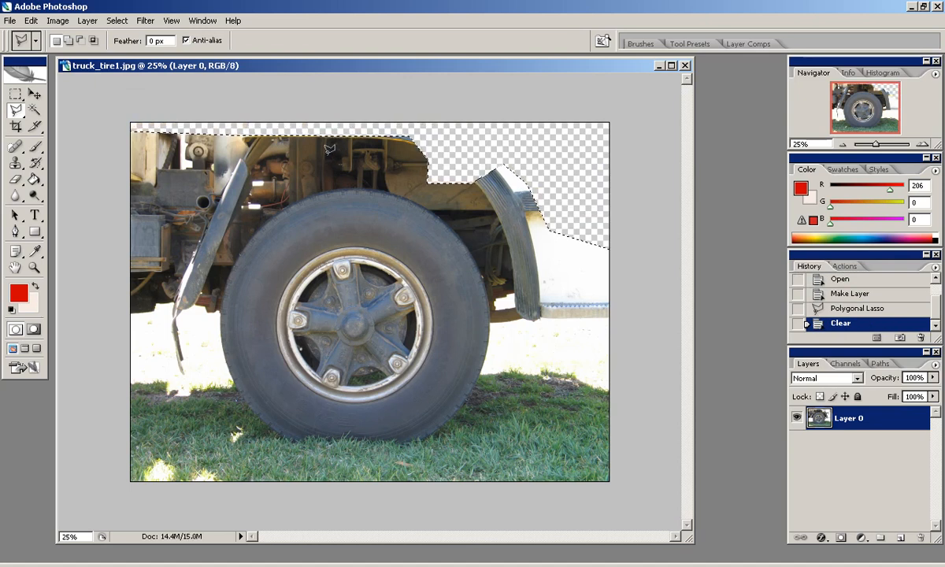
- Deselect the cut area, load Layer 0's remaining pixels as a selection, and deselect again
click(16, 94)
click(332, 111)
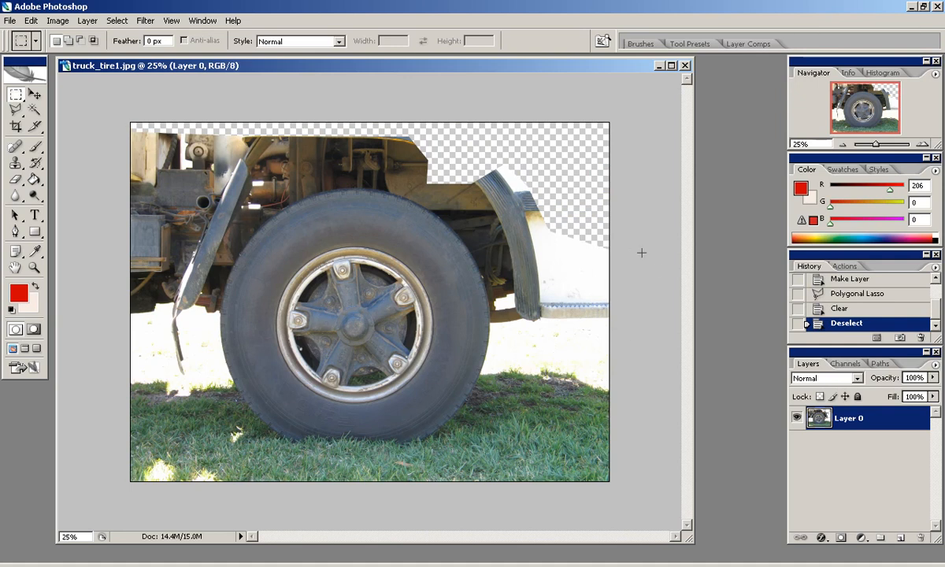
ctrl+click(817, 418)
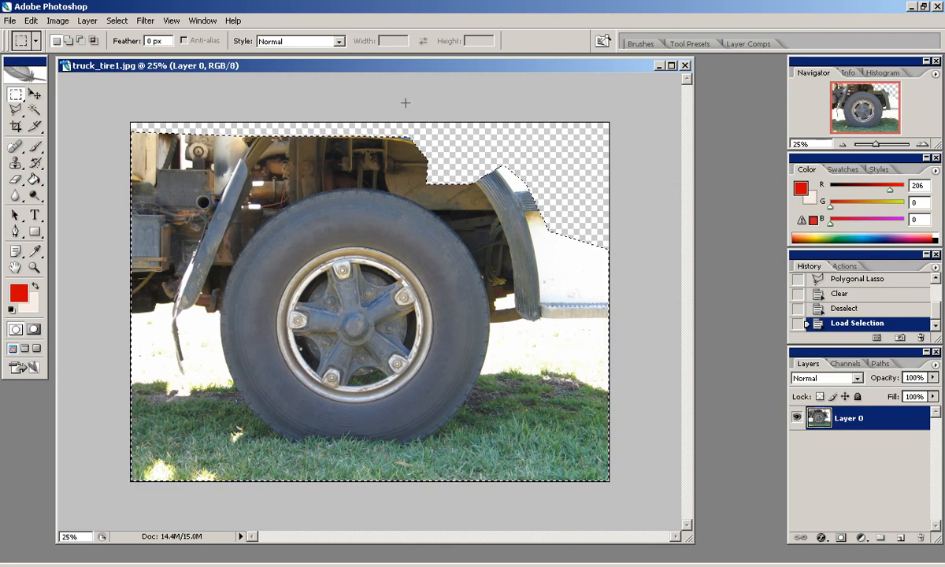
key(ctrl+d)
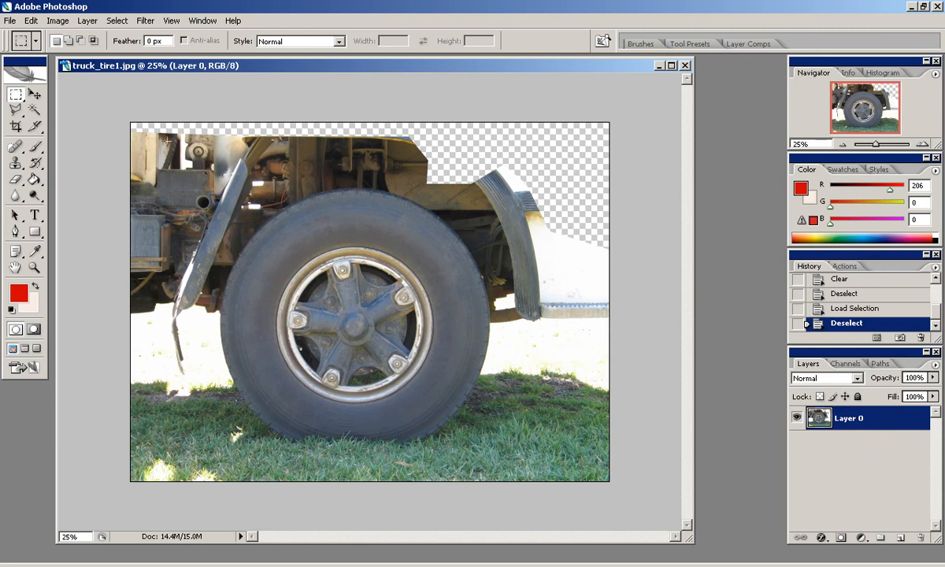
- Soften the cut edge above the wheel with a soft 200 px Eraser at 50% opacity
click(15, 178)
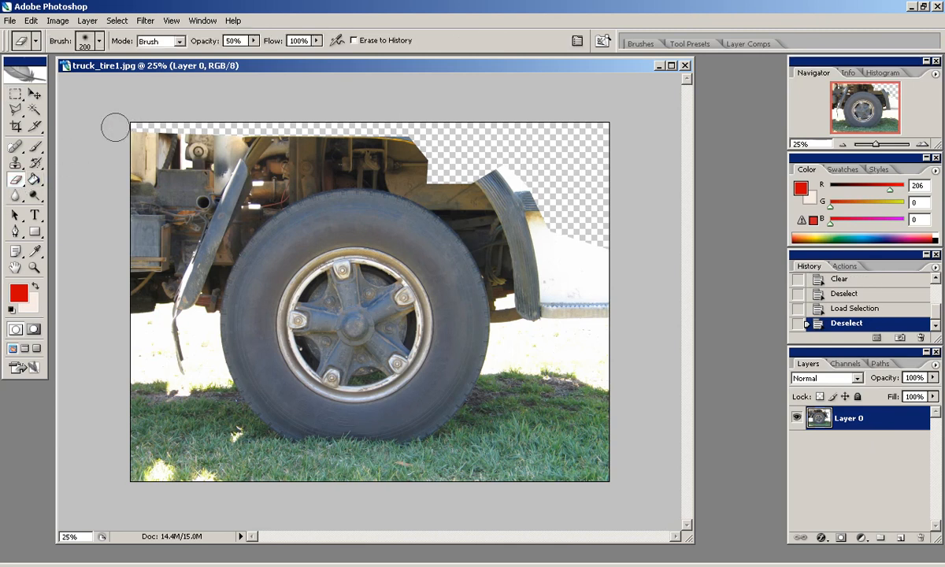
mouse_move(122, 129)
mouse_down()
mouse_move(401, 135)
mouse_move(417, 175)
mouse_move(538, 194)
mouse_move(622, 238)
mouse_up()
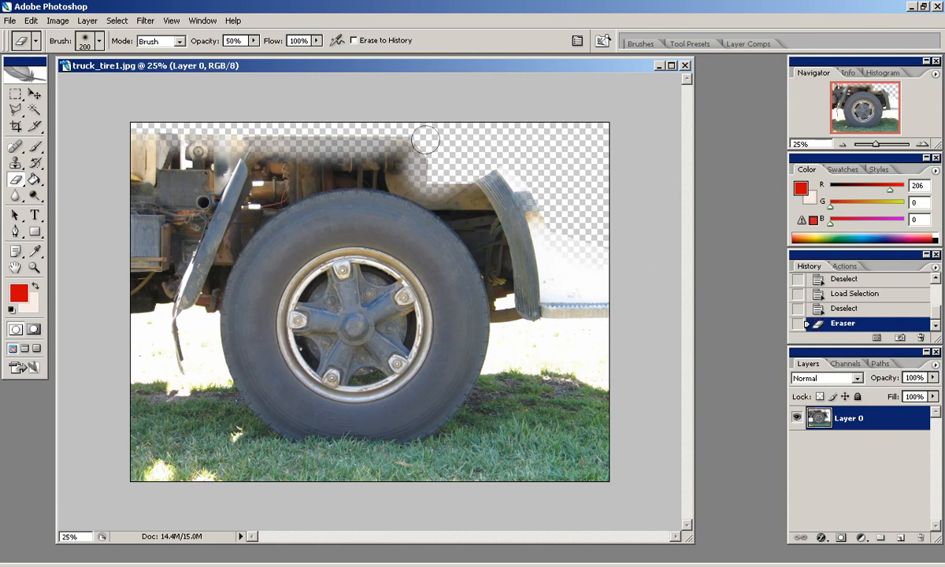
mouse_move(211, 149)
mouse_down()
mouse_move(413, 151)
mouse_move(640, 258)
mouse_up()
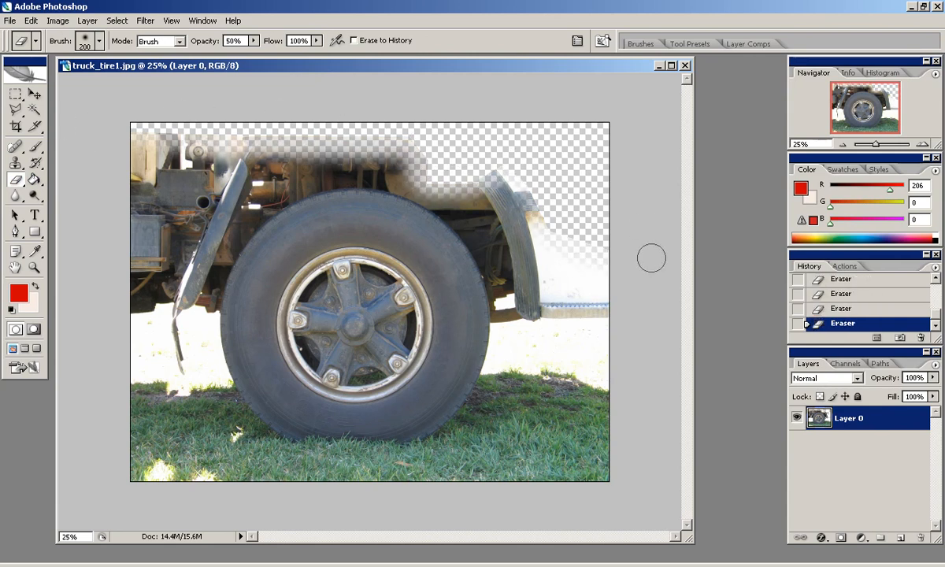
- Load the softened layer's pixels as a selection, hide the photo, fill the selection with red on a new layer, and deselect
ctrl+click(820, 418)
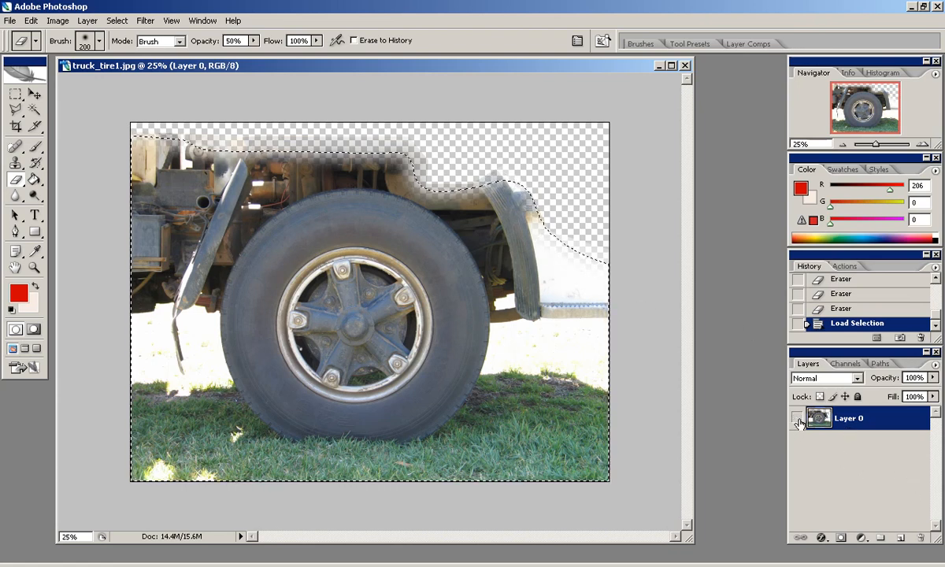
click(797, 422)
click(899, 538)
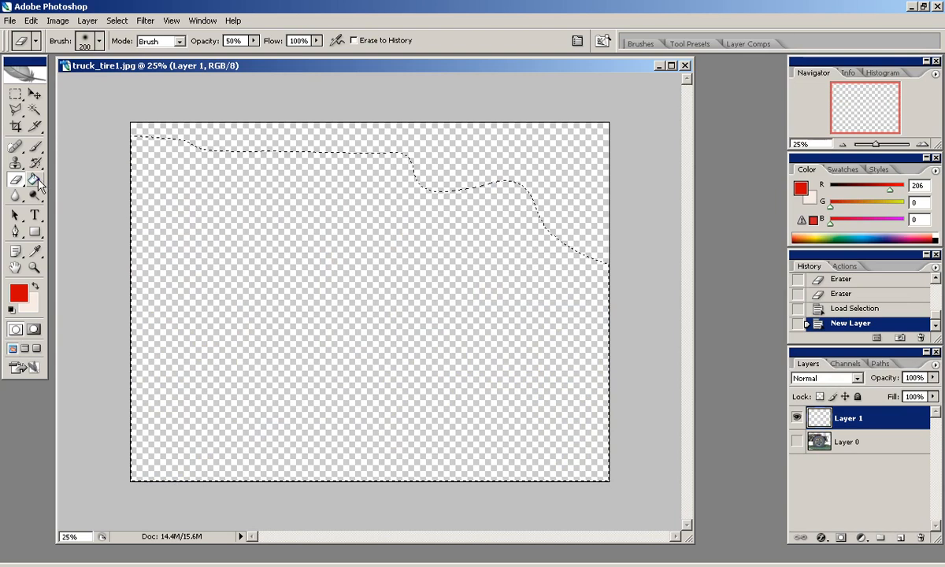
click(35, 180)
click(251, 236)
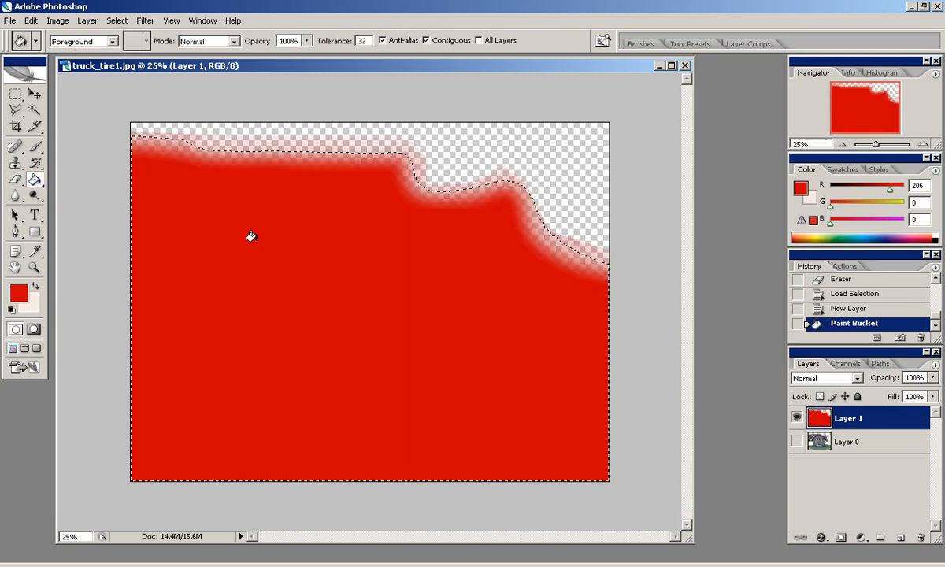
click(17, 95)
click(280, 114)
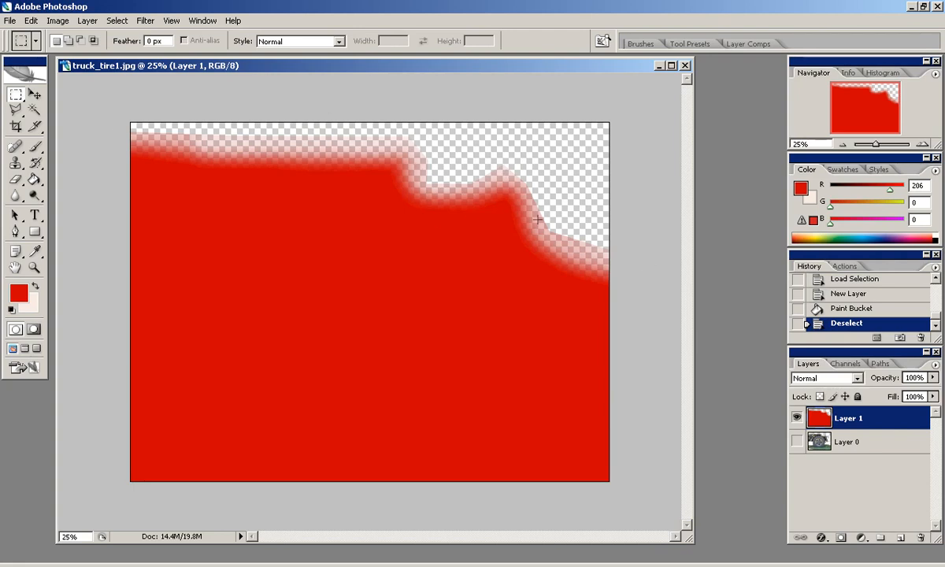
- Delete the red-filled layer and show the truck photo layer again
click(935, 525)
drag(936, 533, 921, 537)
click(797, 418)
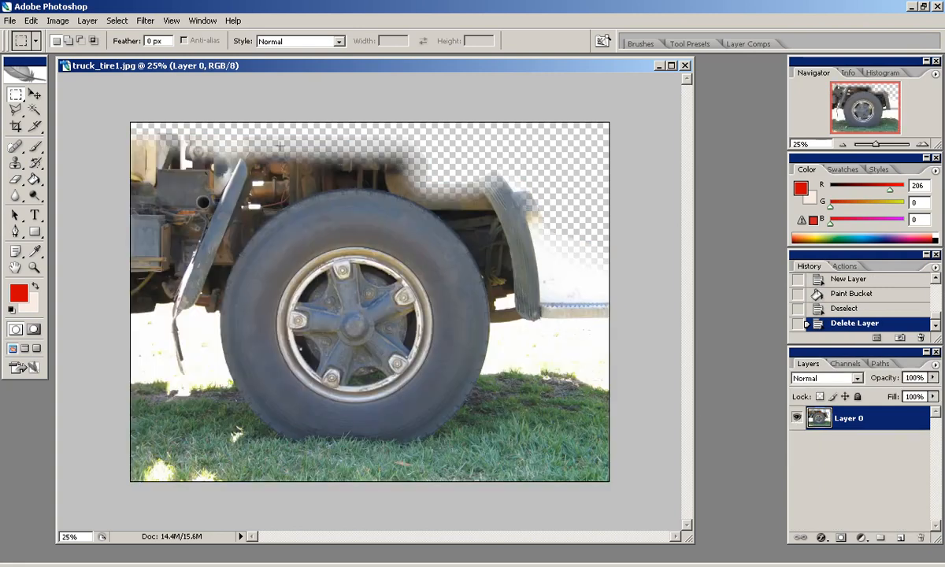
- Undo the fill, erasing and cutting edits step by step to restore the complete photo layer
key(ctrl+alt+z)
key(ctrl+alt+z)
key(ctrl+alt+z)
key(ctrl+alt+z)
key(ctrl+alt+z)
key(ctrl+alt+z)
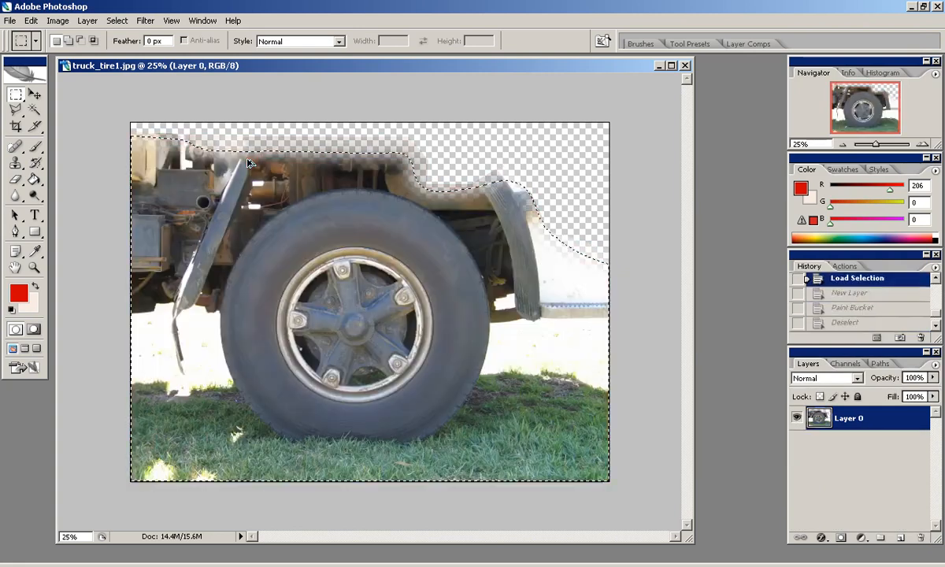
key(ctrl+alt+z)
key(ctrl+alt+z)
key(ctrl+alt+z)
key(ctrl+alt+z)
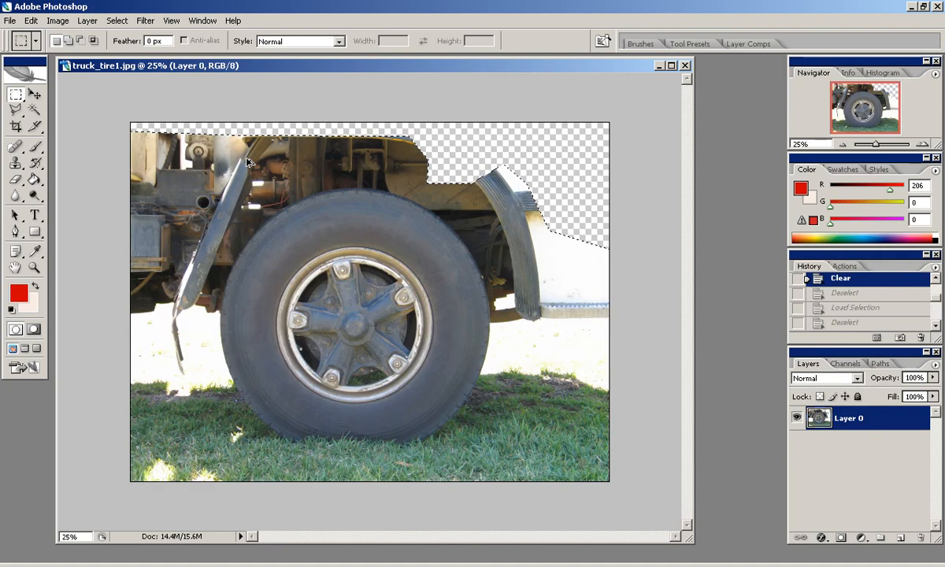
- Load the RGB channel's brightness as a selection, delete those pixels from Layer 0, and deselect
click(845, 364)
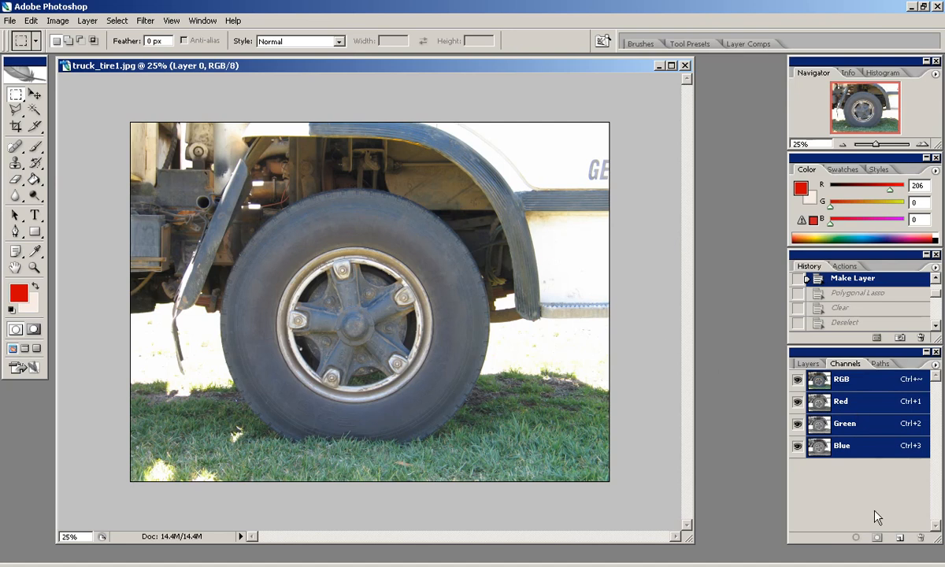
click(855, 537)
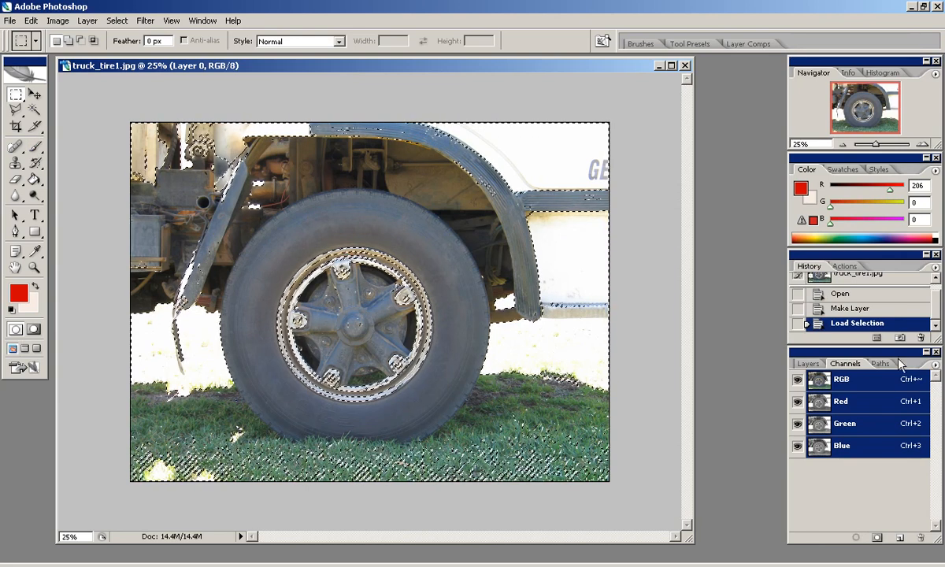
click(809, 365)
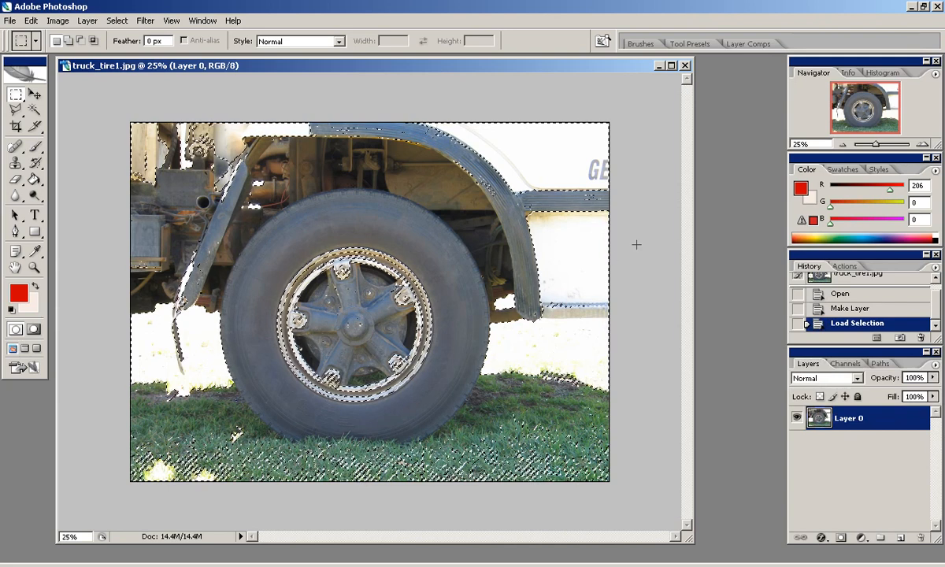
key(Delete)
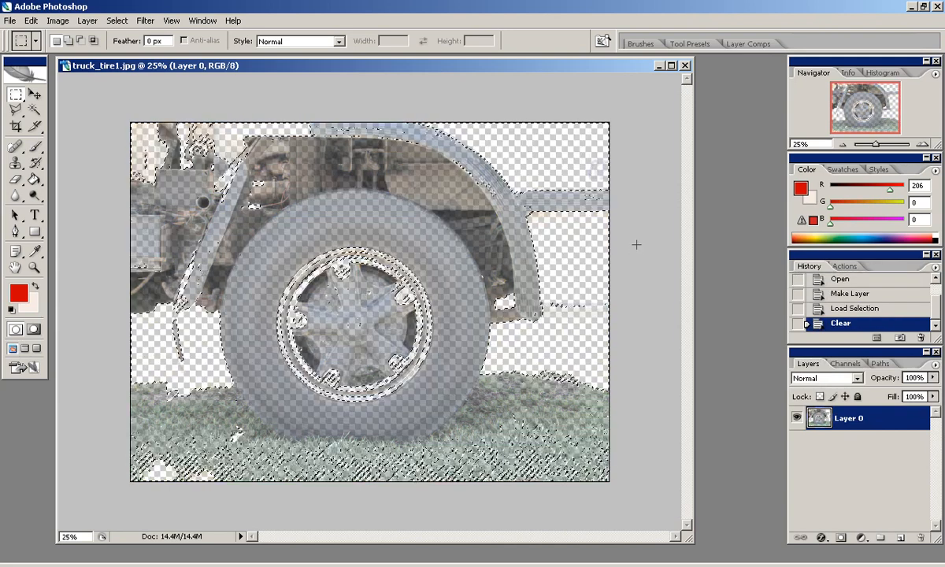
key(ctrl+d)
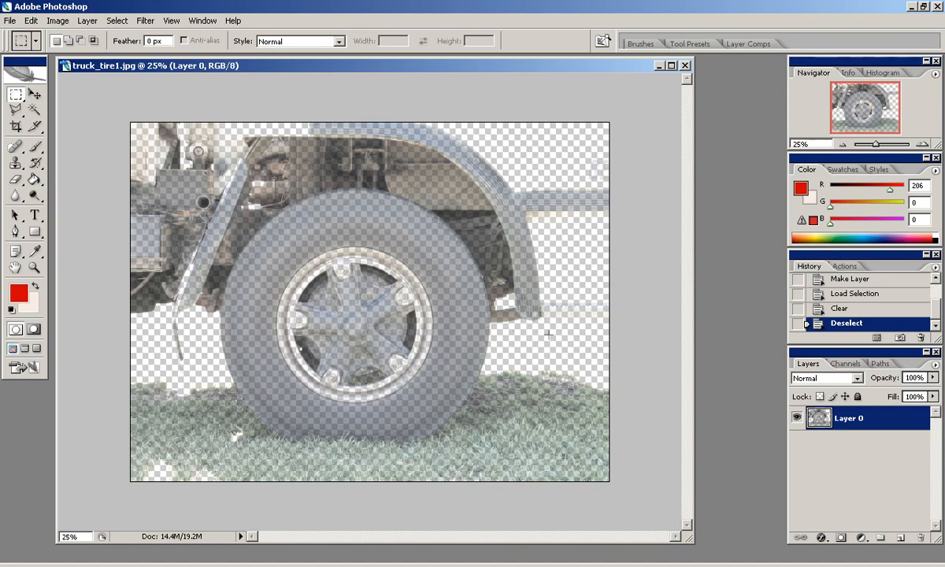
drag(516, 365, 628, 335)
drag(528, 230, 560, 253)
drag(561, 143, 583, 160)
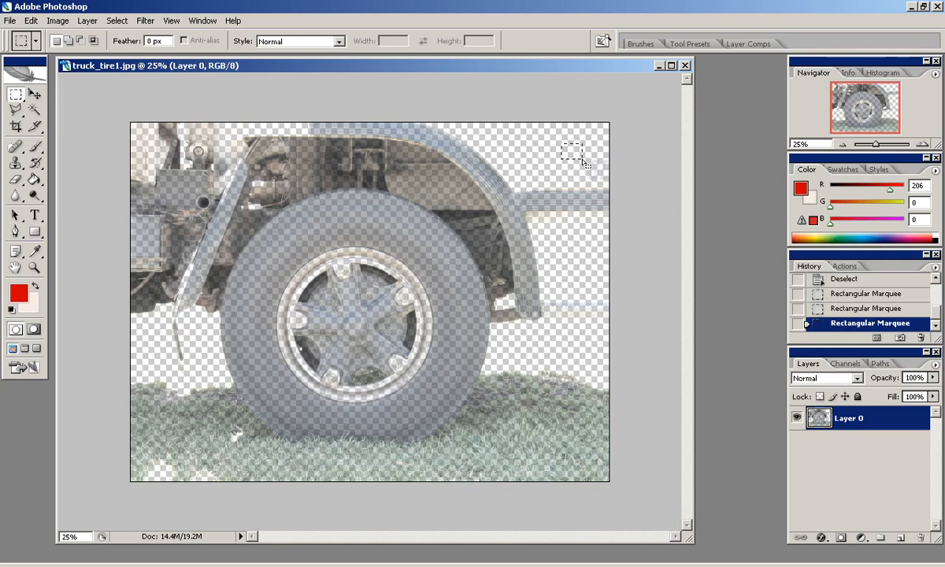
click(574, 240)
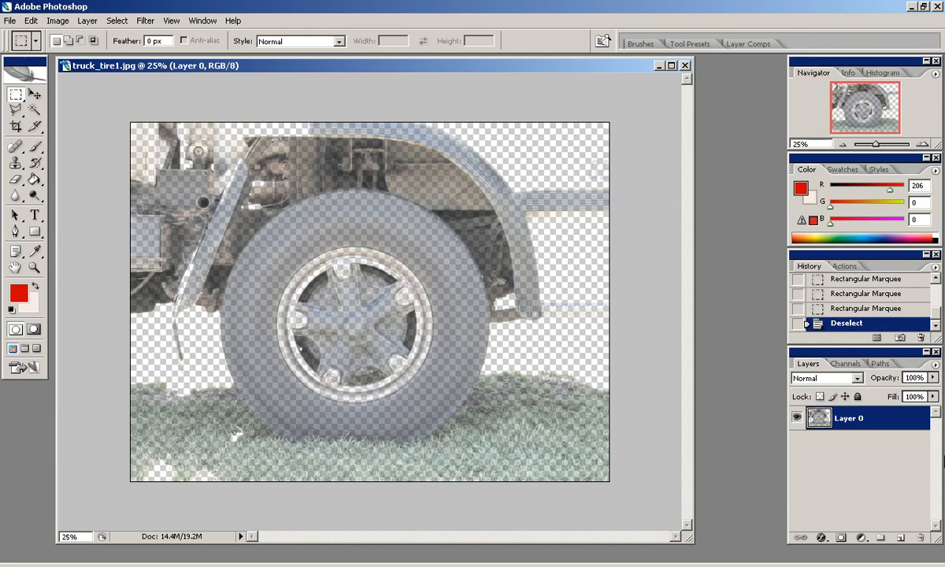
- Load the RGB channel's brightness as a selection and delete those pixels from Layer 0, keeping the selection active
click(860, 366)
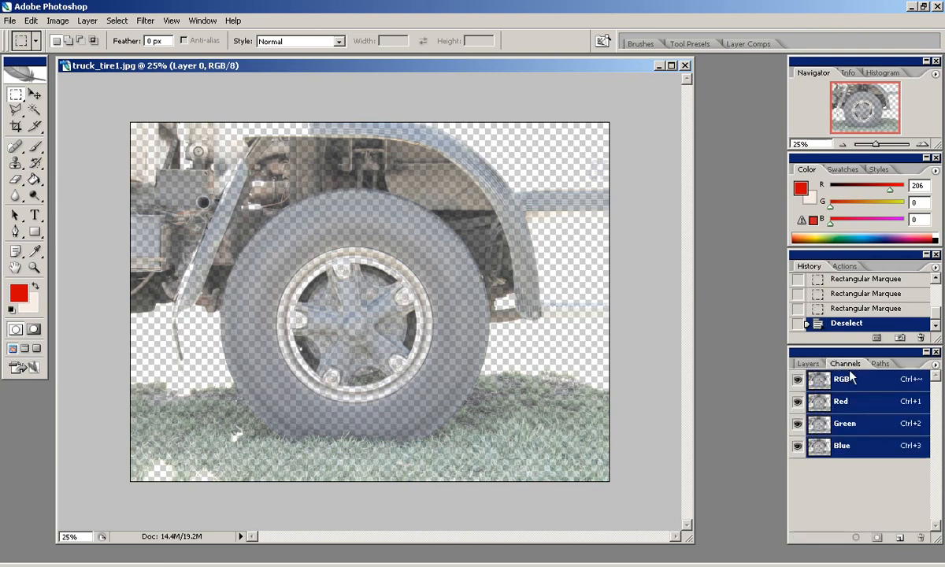
click(855, 537)
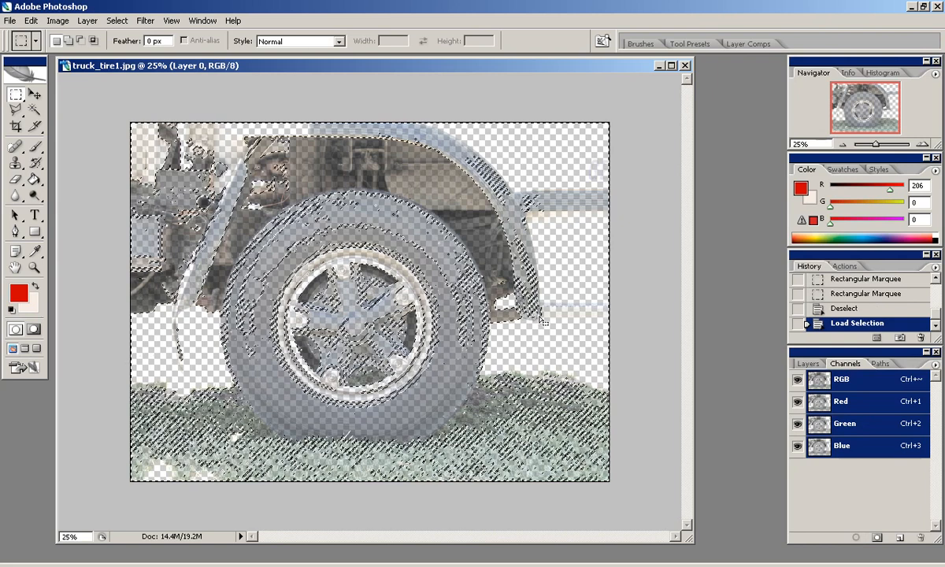
key(Delete)
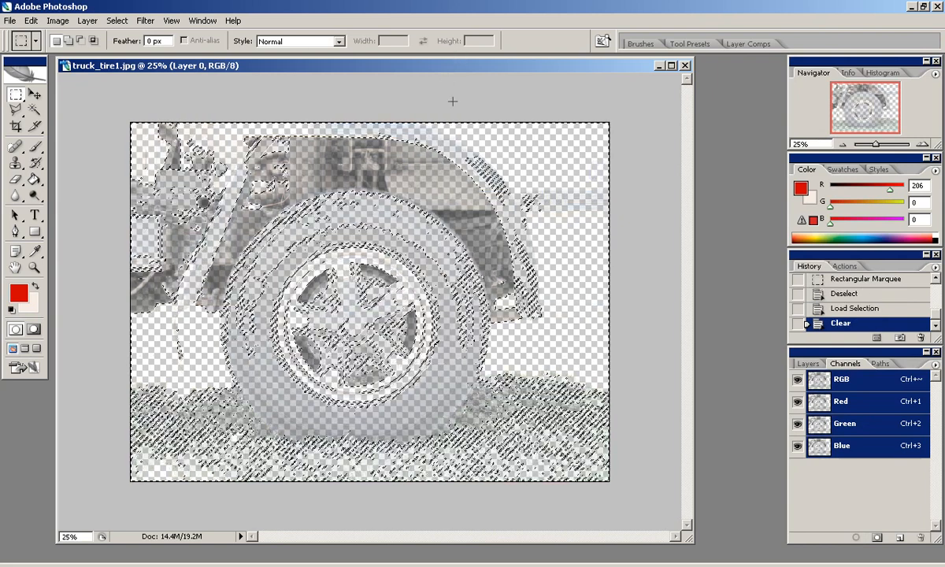
key(ctrl+d)
key(ctrl+z)
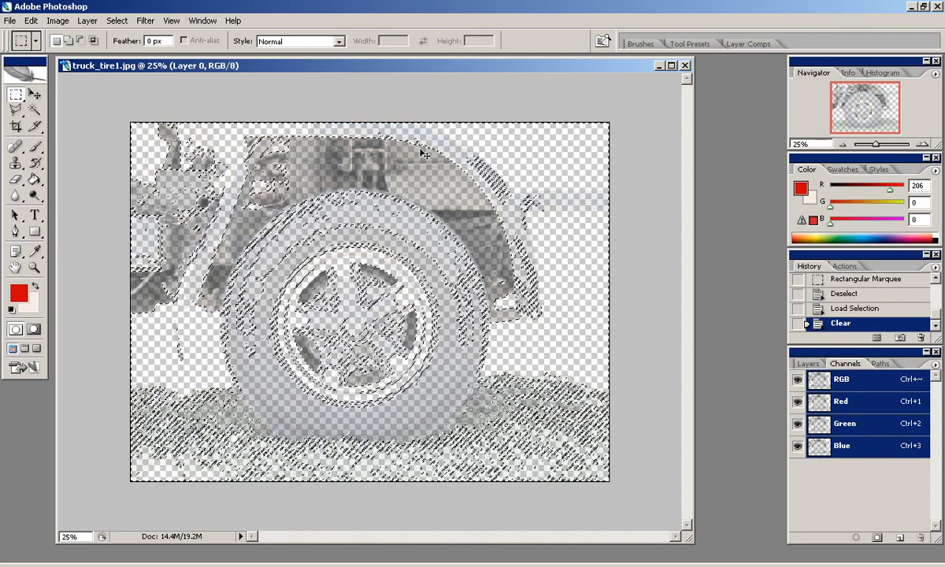
- Invert the brightness selection, delete the inversely selected pixels from Layer 0, and deselect
click(123, 23)
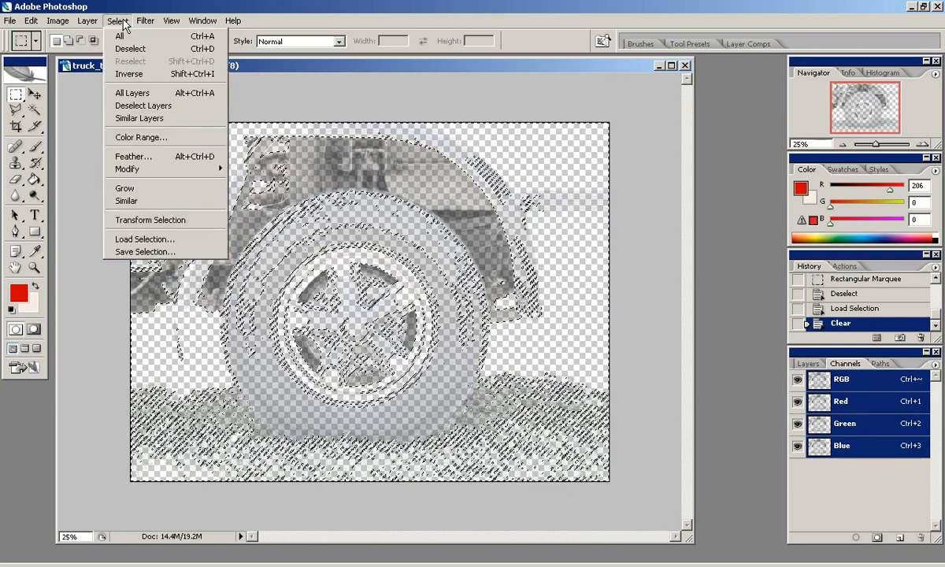
click(132, 74)
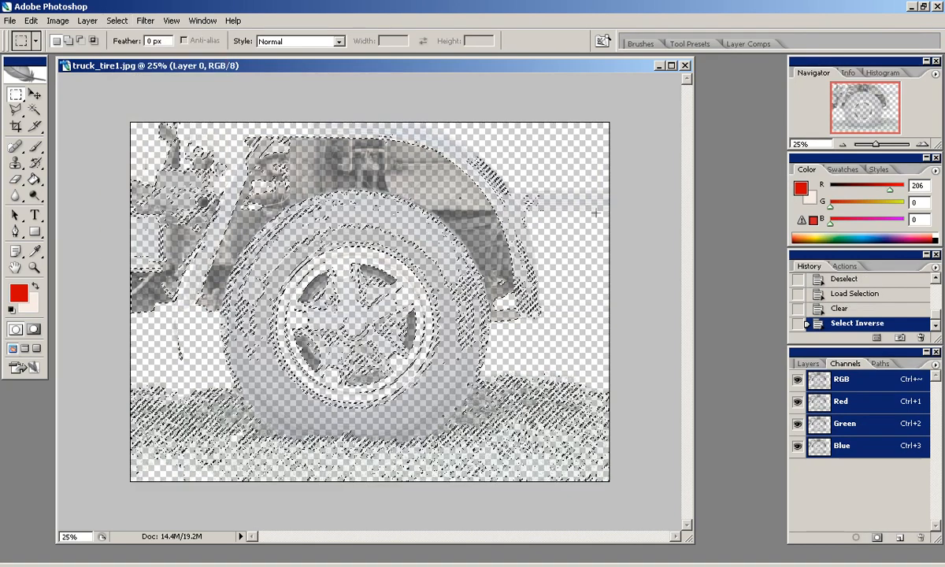
key(Delete)
key(ctrl+d)
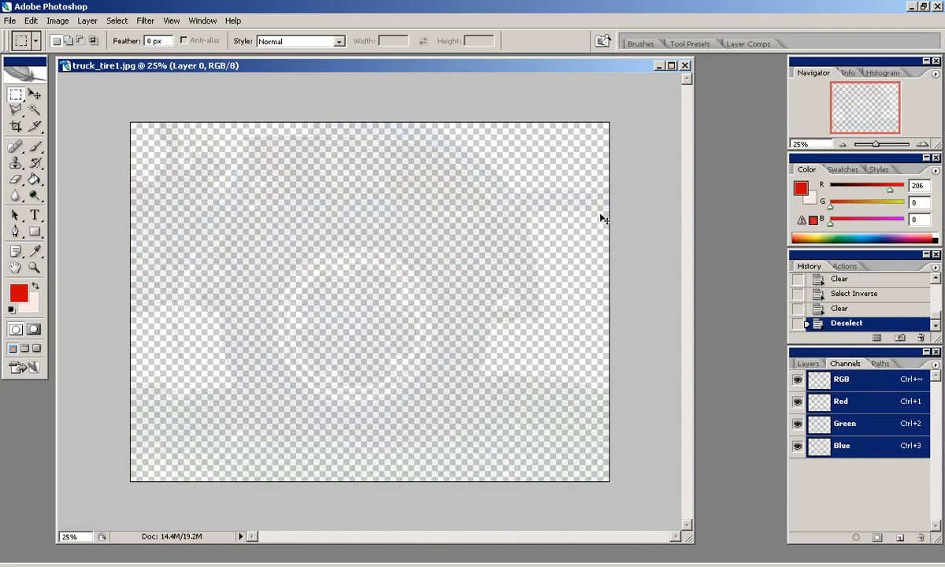
- Undo the brightness-based deletions and selections step by step to bring back the truck photo's pixels, and clear the remaining selection
key(ctrl+alt+z)
key(ctrl+alt+z)
key(ctrl+alt+z)
key(ctrl+alt+z)
key(ctrl+alt+z)
key(ctrl+alt+z)
key(ctrl+alt+z)
key(ctrl+alt+z)
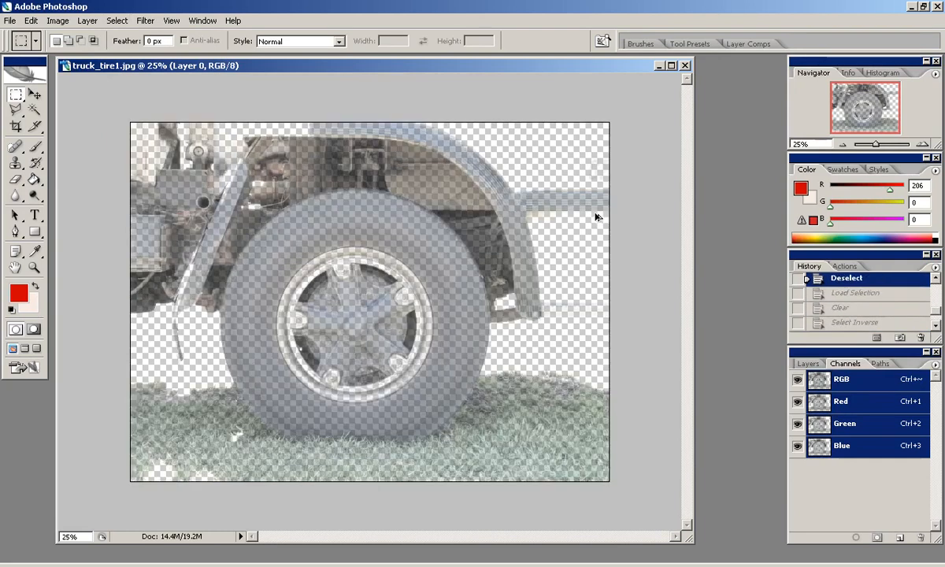
key(ctrl+alt+z)
key(ctrl+alt+z)
key(ctrl+alt+z)
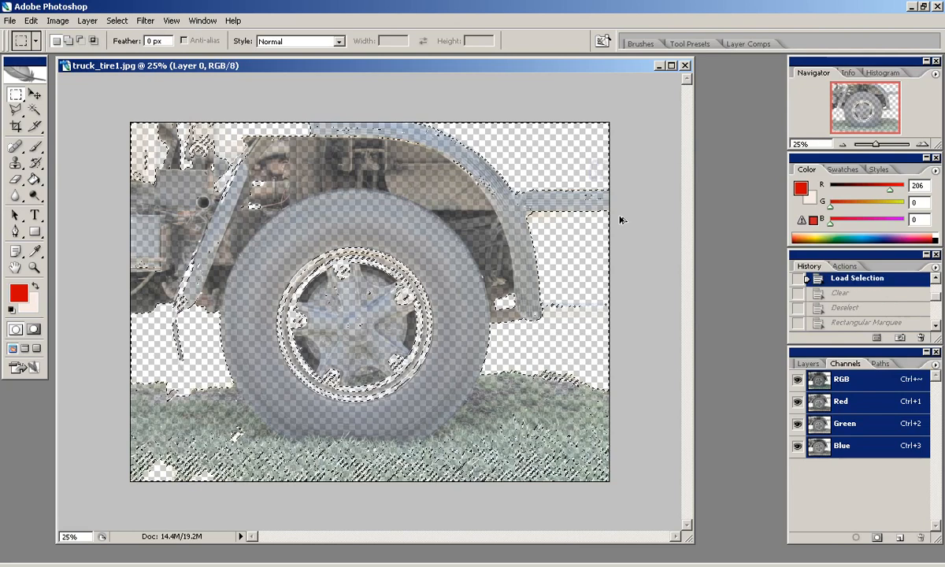
drag(118, 114, 675, 307)
click(675, 319)
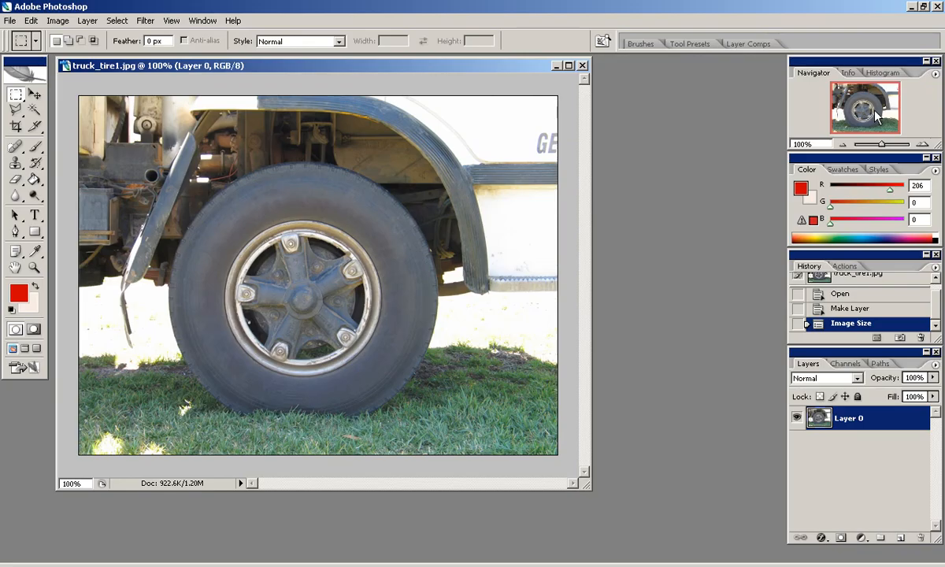
- Duplicate the truck photo layer, Layer 0
click(148, 21)
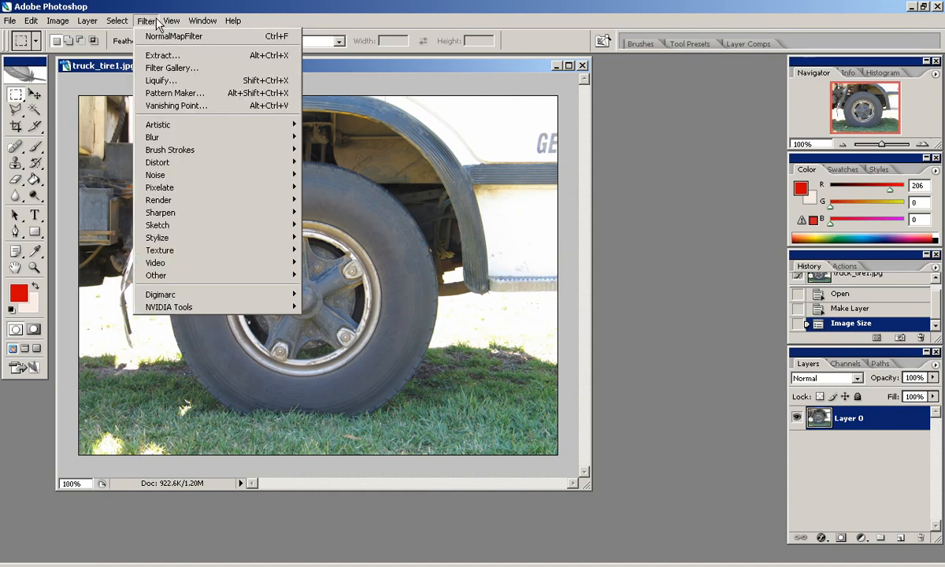
mouse_move(211, 310)
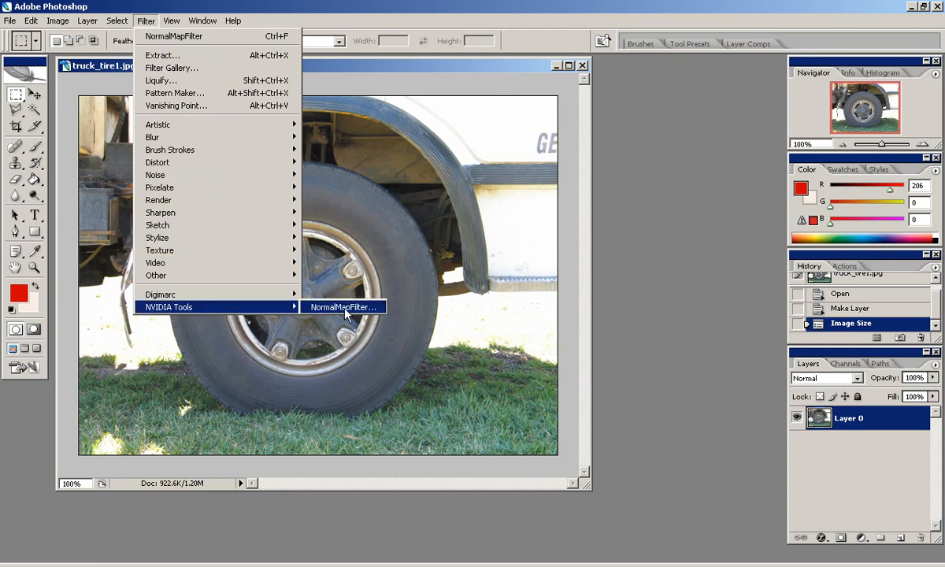
drag(397, 66, 408, 80)
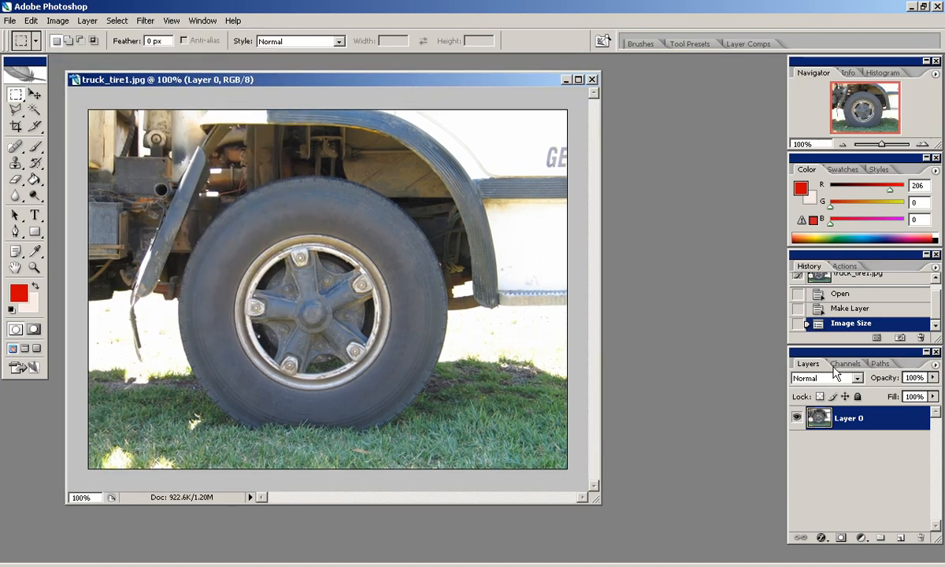
drag(864, 429, 901, 540)
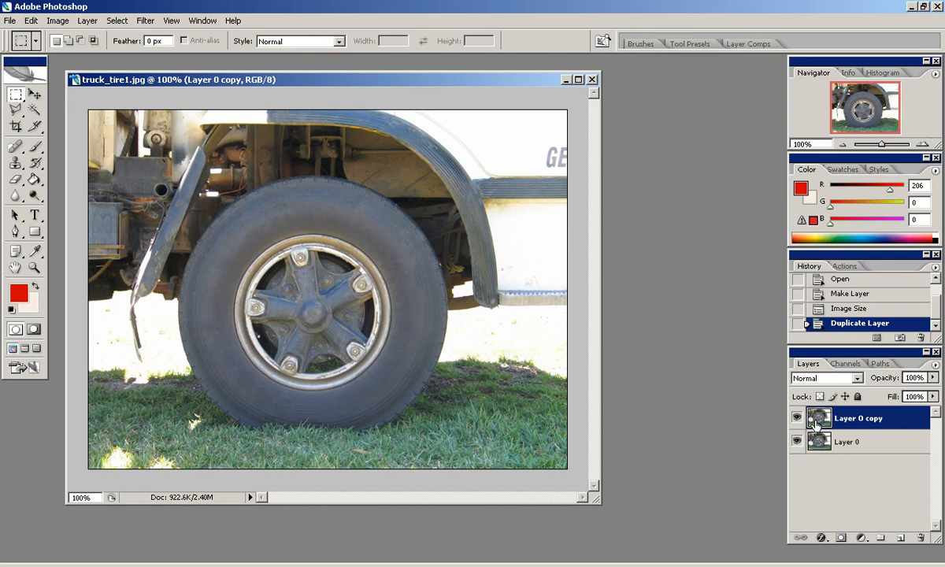
- Apply the NVIDIA NormalMapFilter to Layer 0 copy with the 4 sample filter type and a scale of 10
click(148, 22)
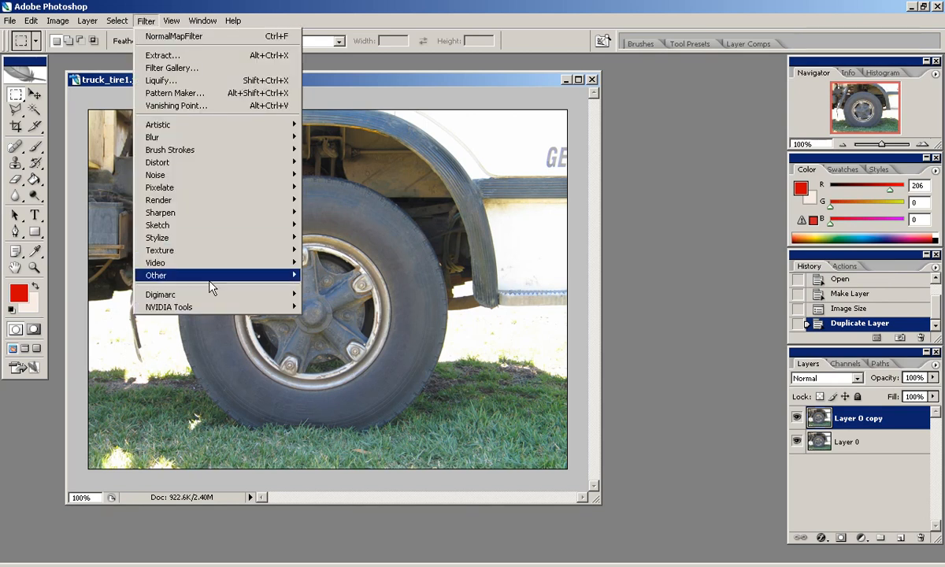
mouse_move(211, 308)
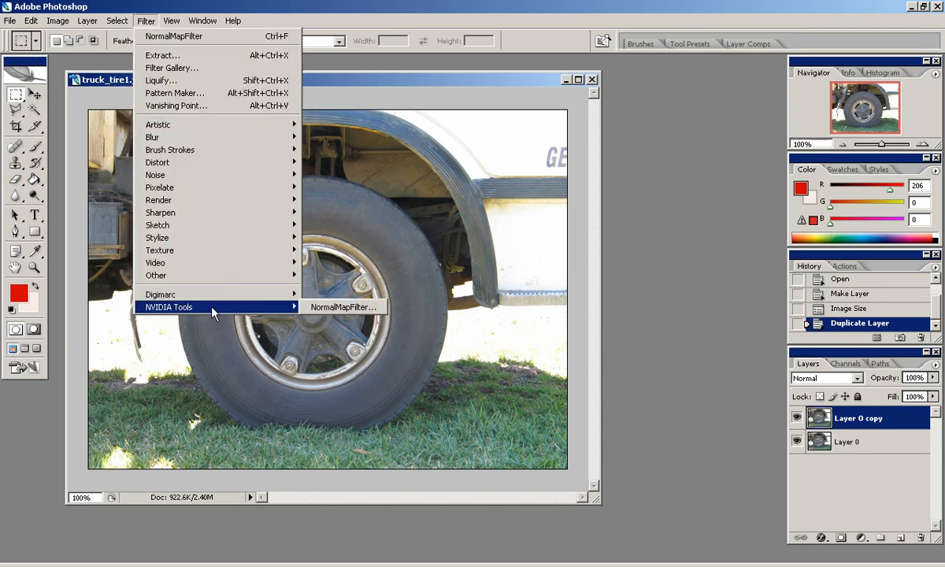
click(358, 307)
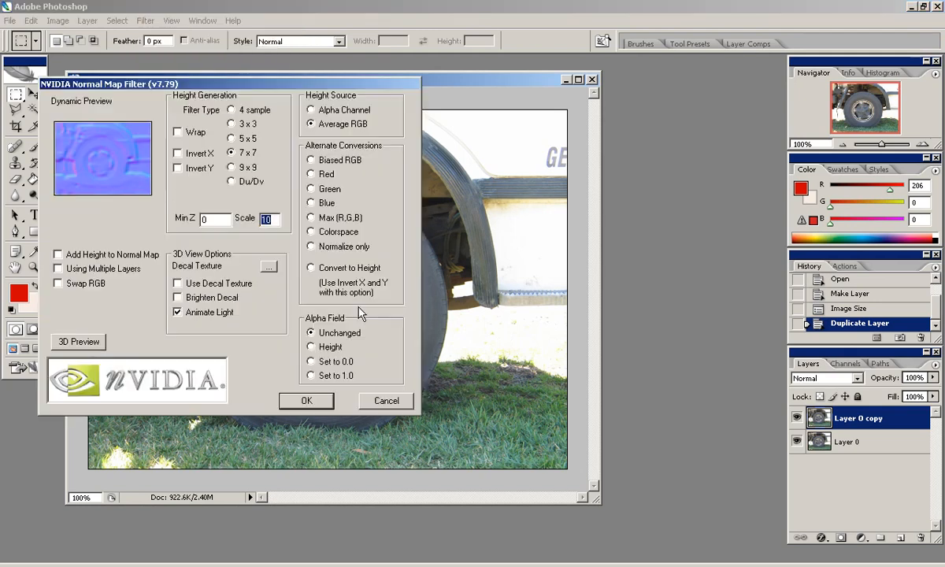
click(257, 111)
click(242, 124)
click(239, 167)
click(230, 110)
click(322, 403)
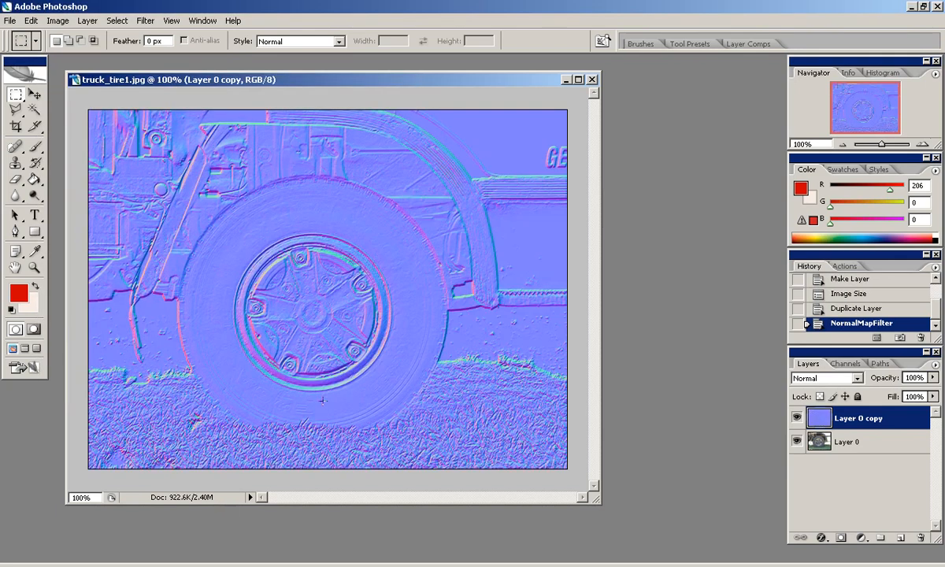
- Hide Layer 0 copy and apply the NVIDIA NormalMapFilter to Layer 0 with the 9 x 9 filter type
drag(596, 500, 678, 539)
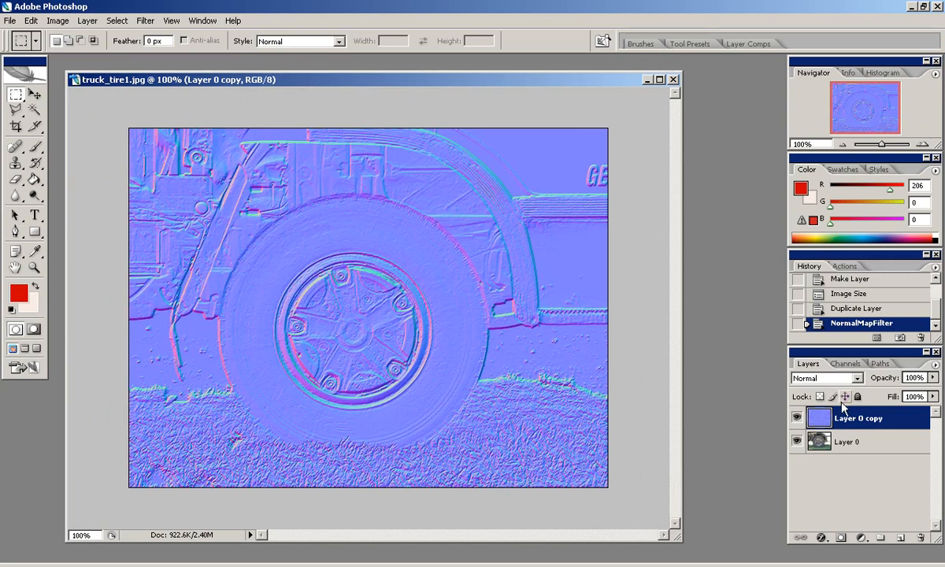
click(796, 418)
click(841, 443)
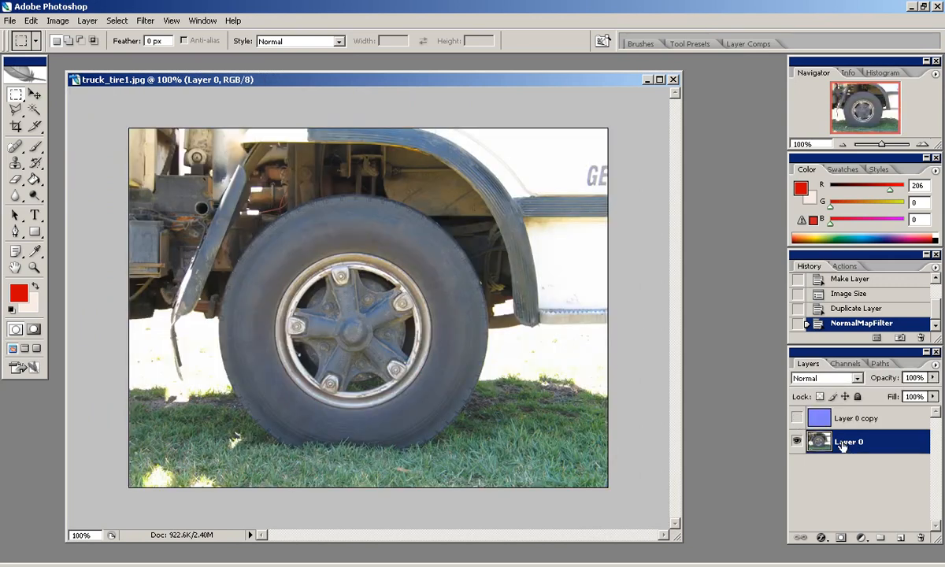
click(144, 22)
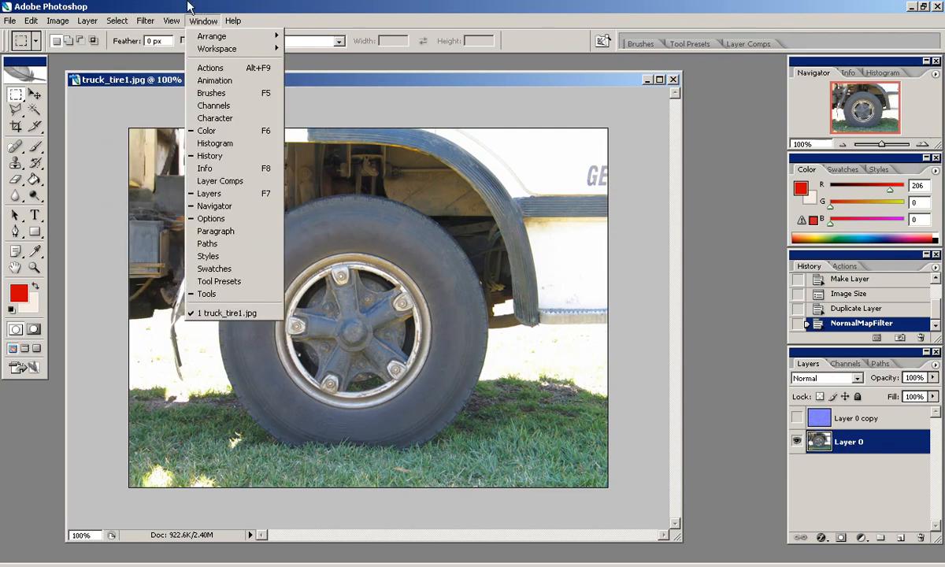
mouse_move(243, 308)
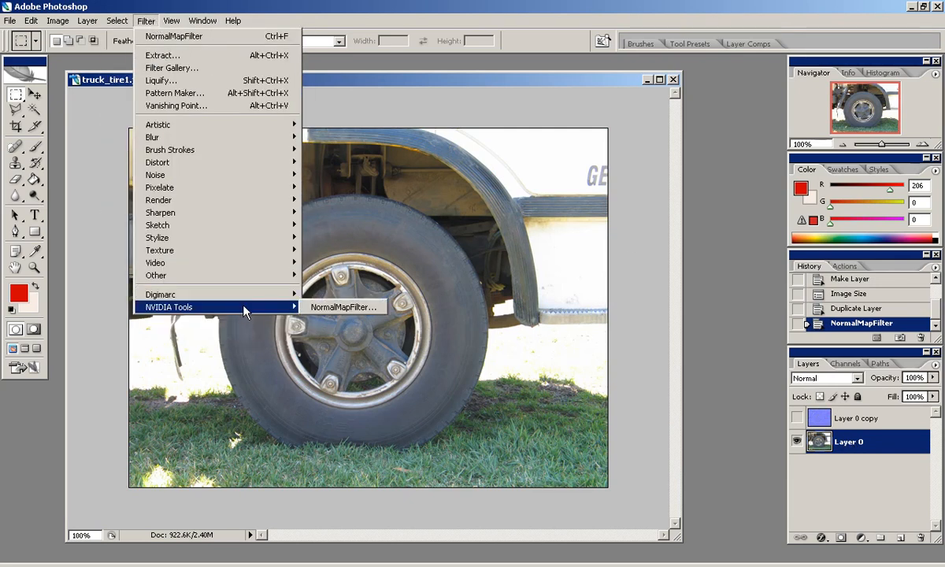
click(350, 308)
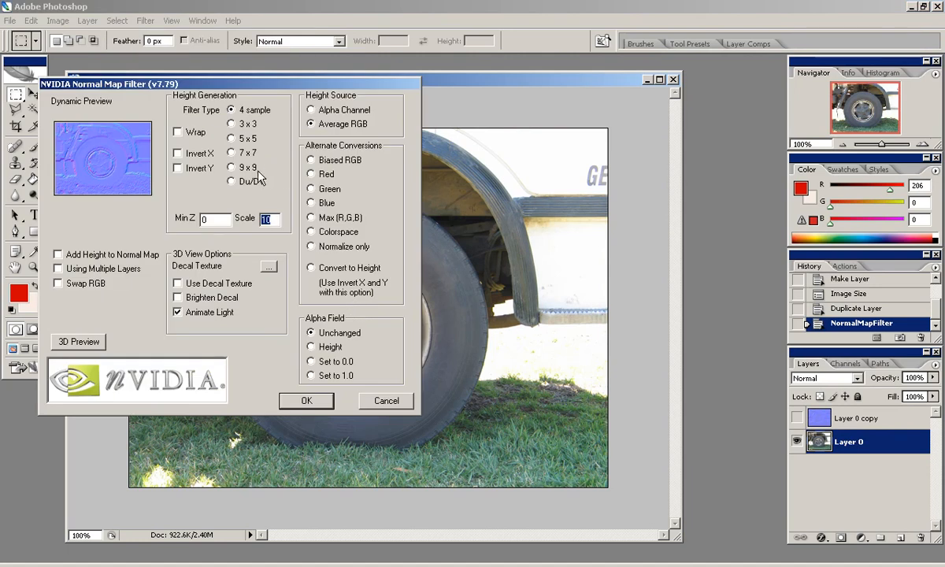
click(232, 167)
click(312, 402)
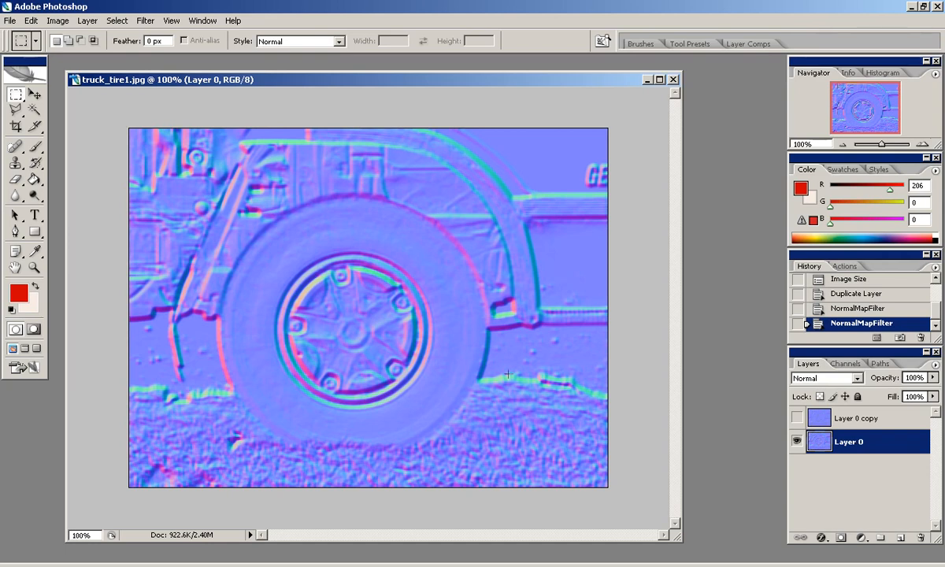
- Show Layer 0 copy, toggling its visibility to compare the fine and coarse normal maps
click(796, 418)
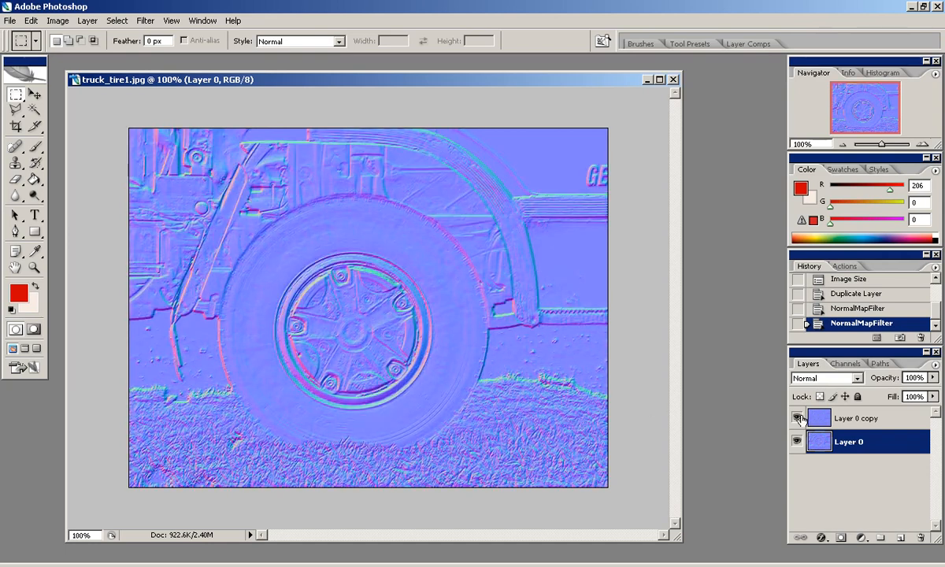
click(797, 418)
click(797, 418)
click(796, 418)
click(796, 418)
- Set Layer 0 copy's blending mode to Overlay
click(819, 418)
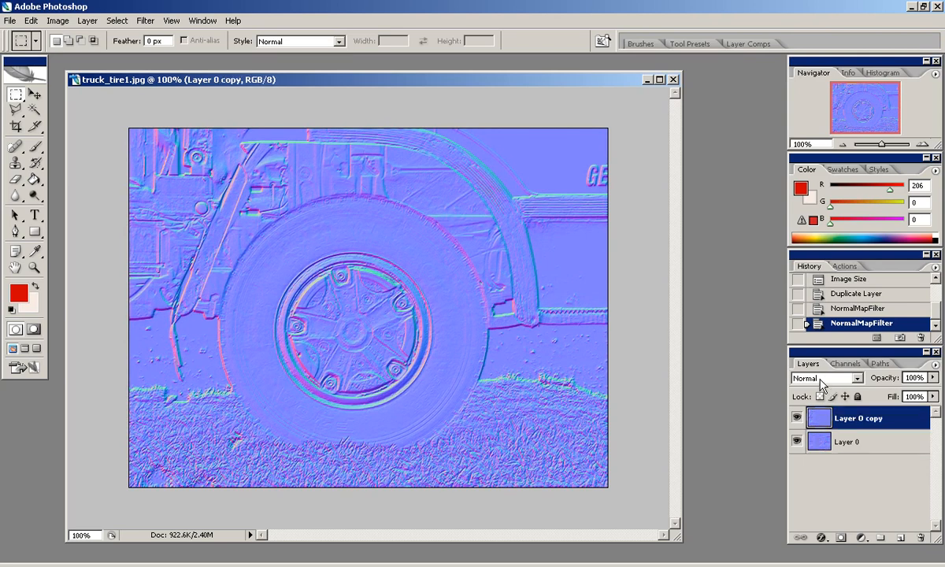
click(824, 379)
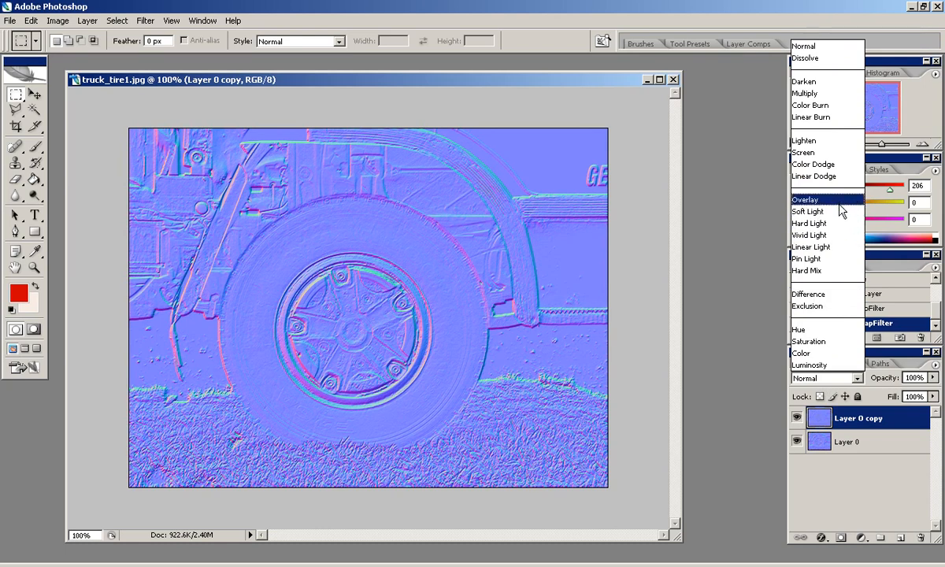
click(807, 200)
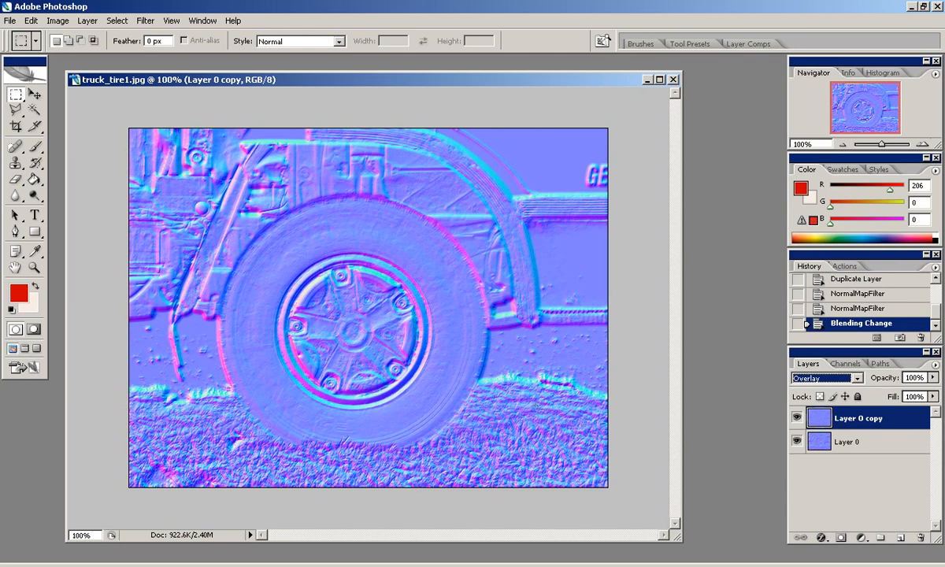
- Reduce Layer 0 copy's fill to 49%, compare the blend with it hidden, and merge the layer down into Layer 0
click(933, 397)
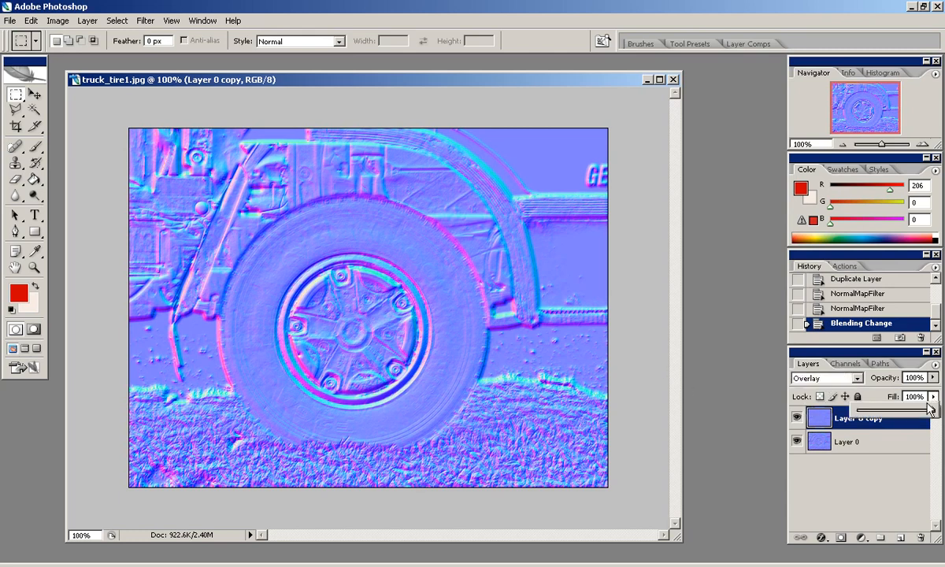
click(865, 410)
drag(866, 413, 893, 409)
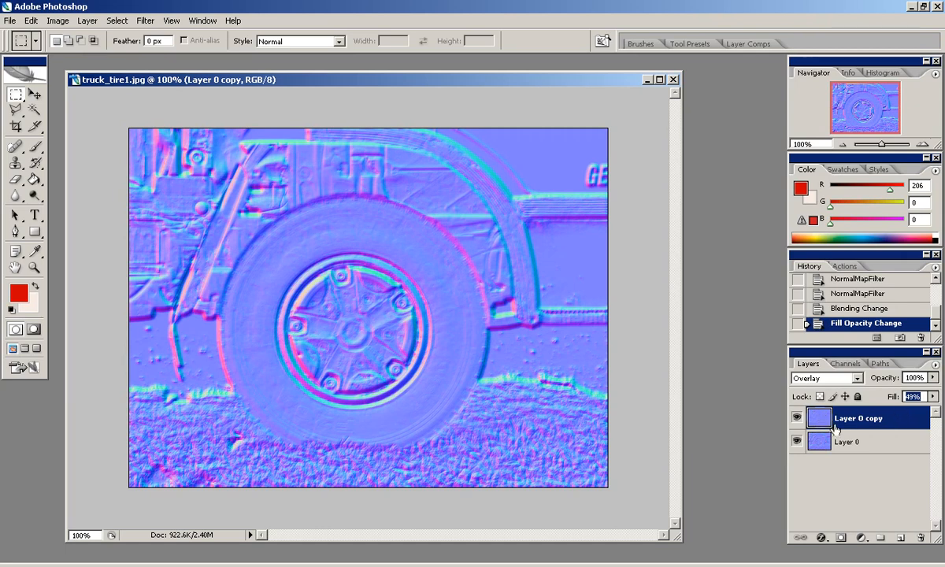
click(797, 417)
click(797, 418)
key(ctrl+e)
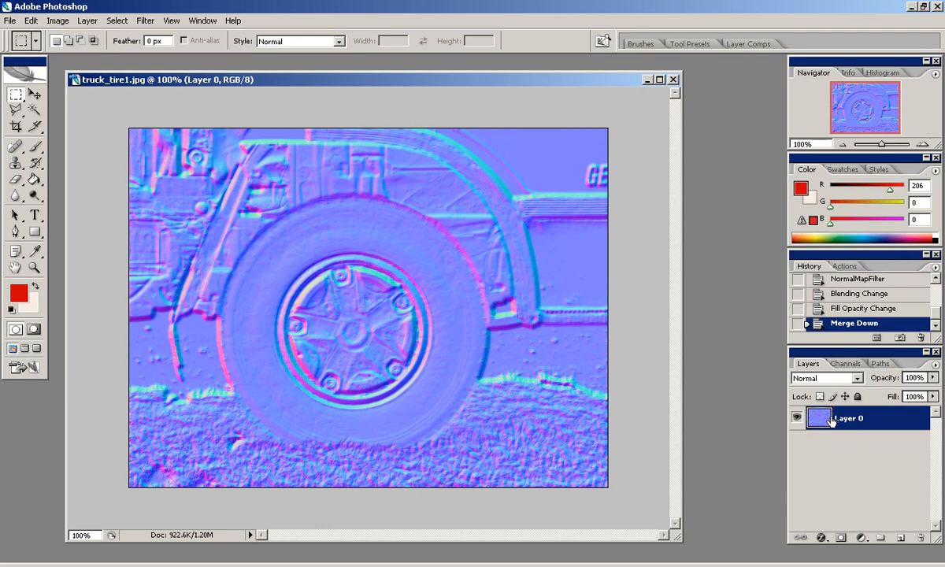
- Display only the Red channel of the merged normal map
click(845, 364)
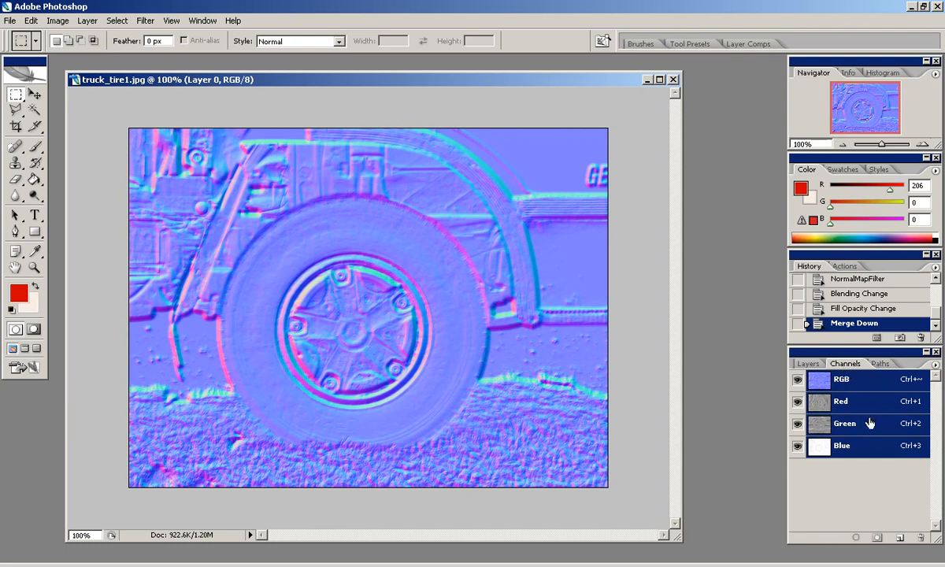
click(824, 403)
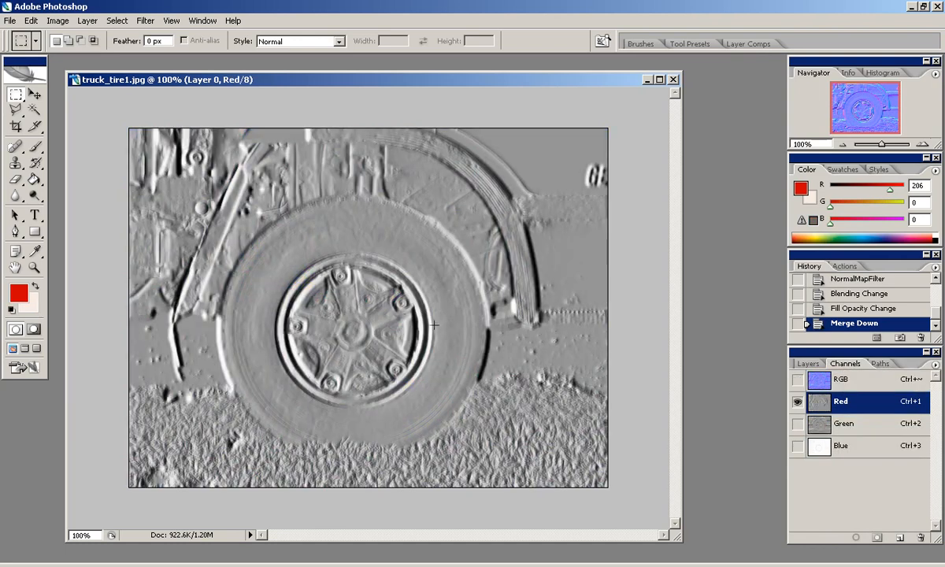
- Invert the Red channel of the merged normal map, then display all RGB channels together and return to the layers
key(ctrl+i)
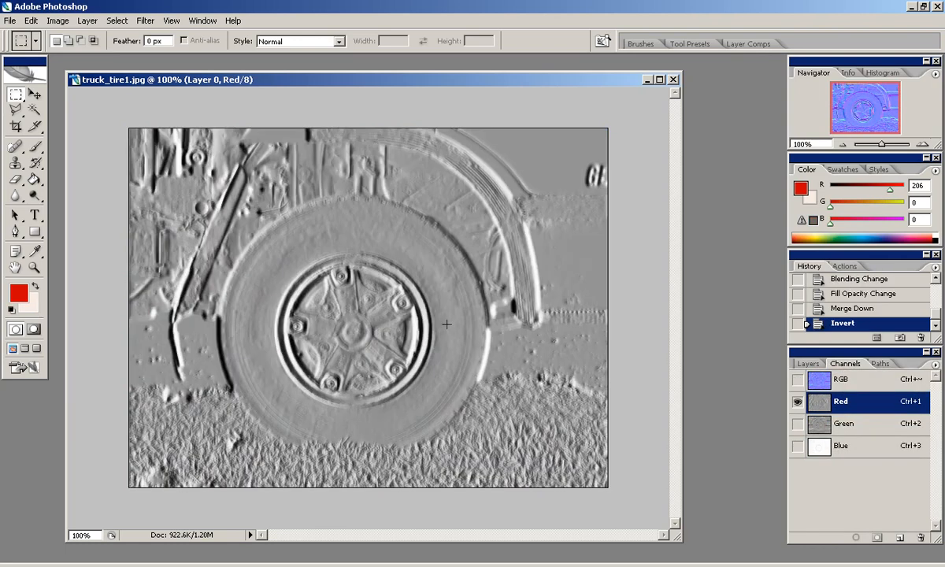
click(824, 384)
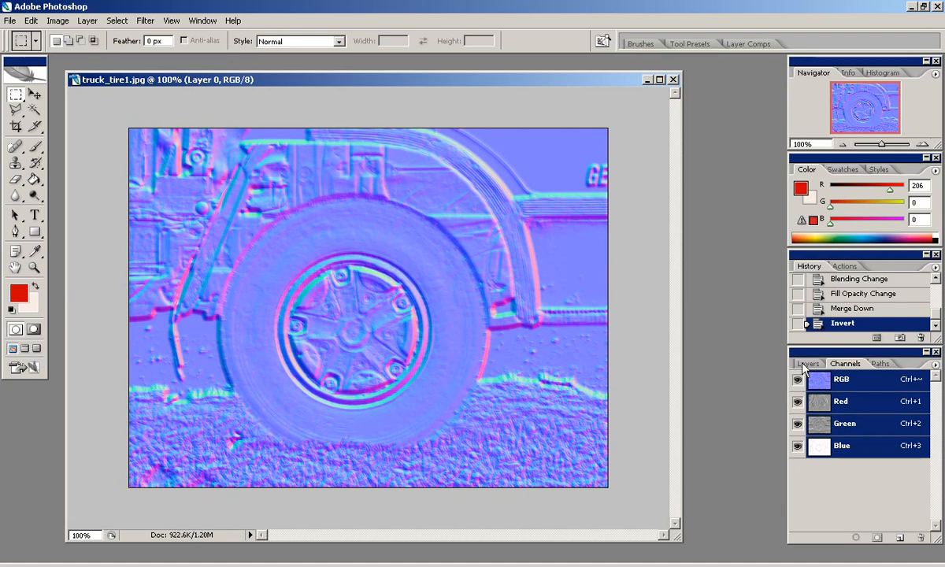
click(807, 363)
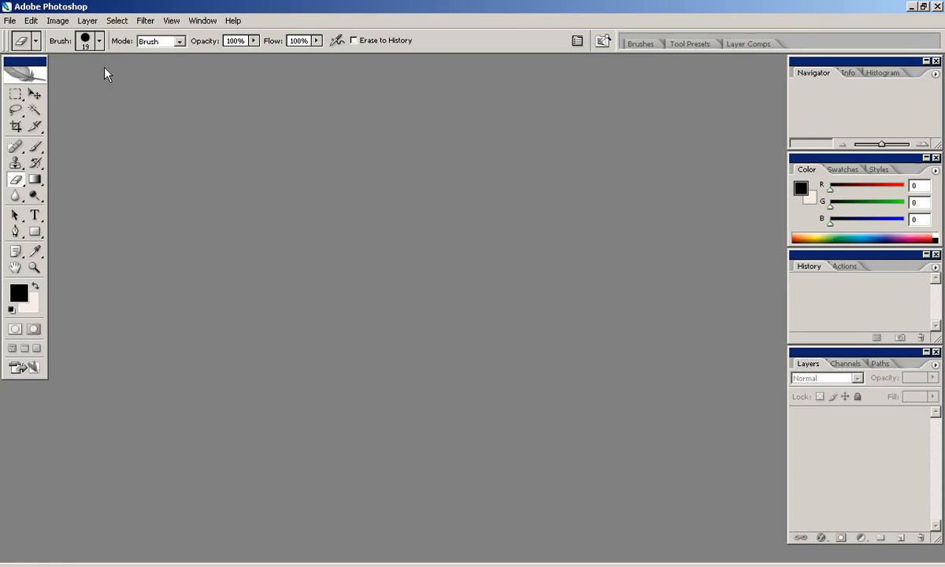
- Create two blank white 500 × 500 pixel RGB documents and move the second one's window beside the first
click(10, 21)
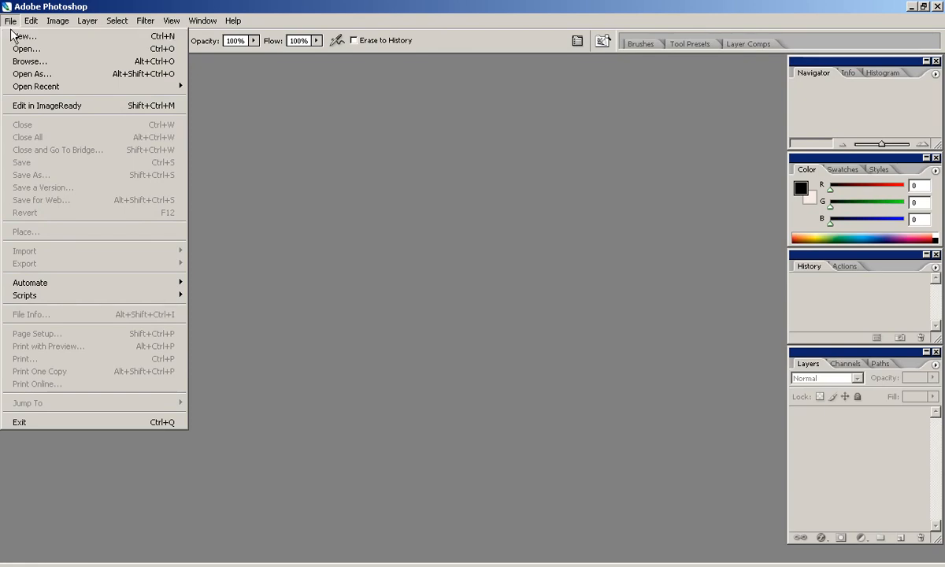
click(30, 37)
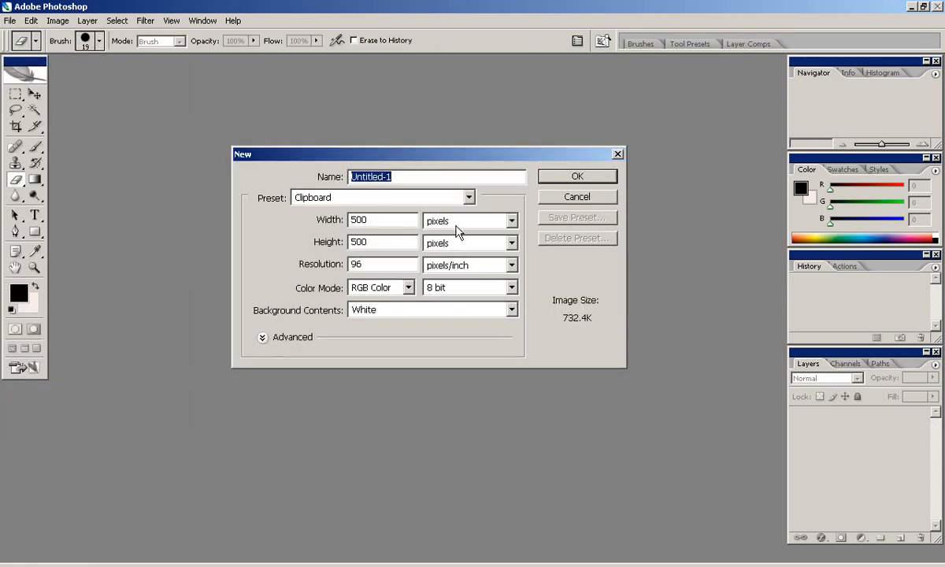
click(575, 177)
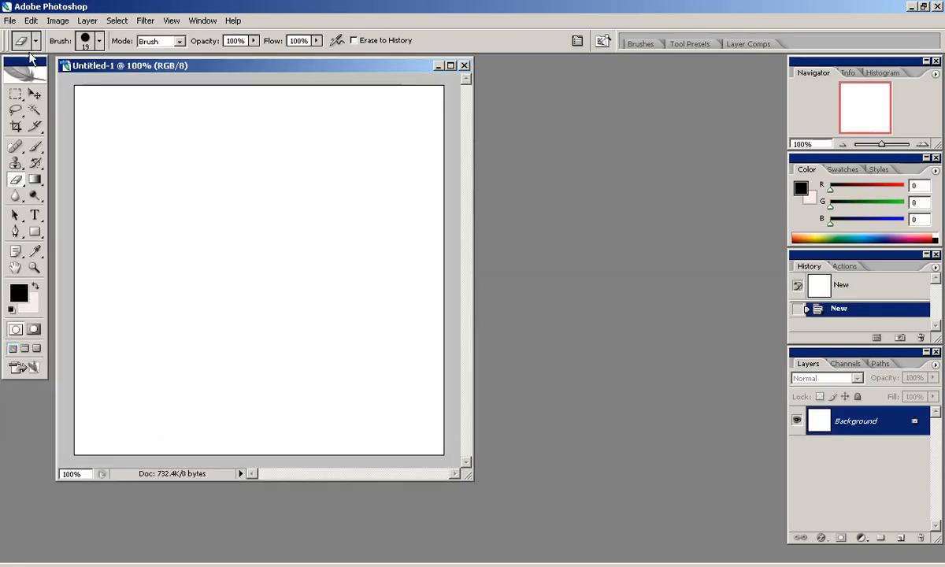
click(9, 21)
click(30, 37)
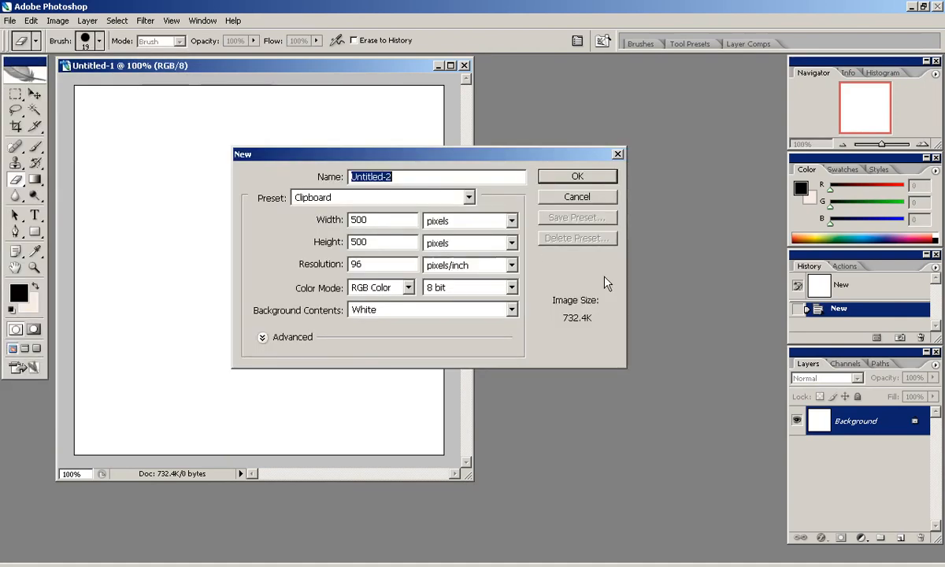
click(574, 176)
drag(441, 451, 468, 472)
drag(319, 73, 643, 103)
click(370, 71)
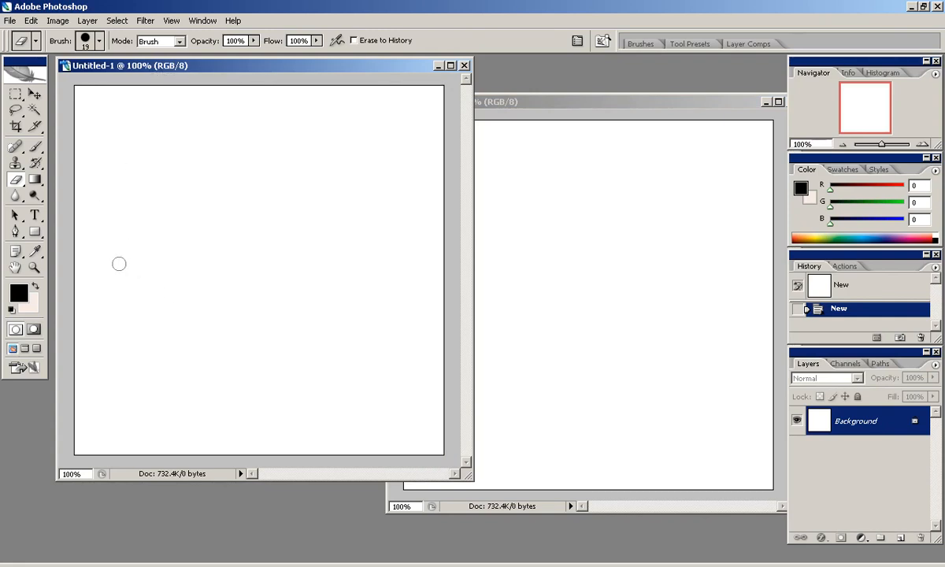
click(479, 103)
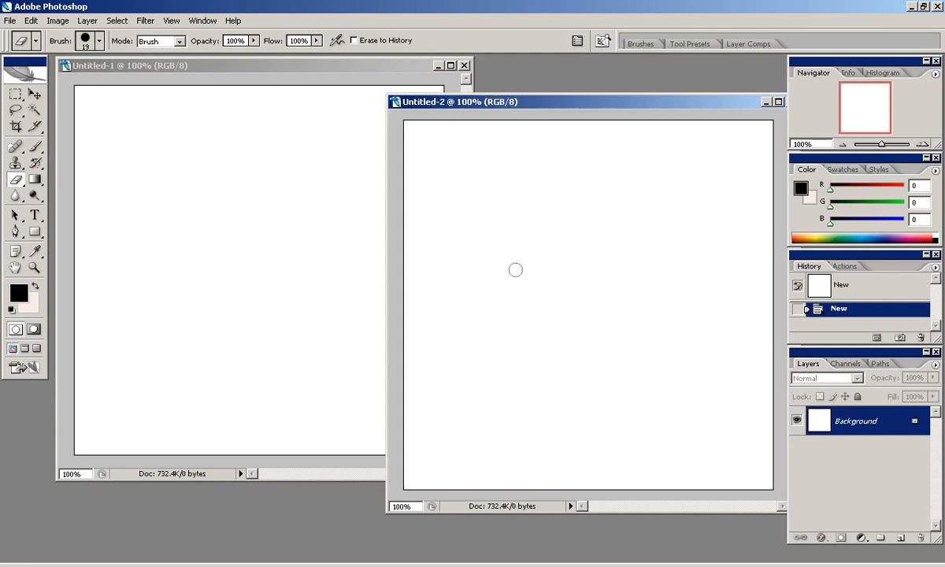
click(163, 78)
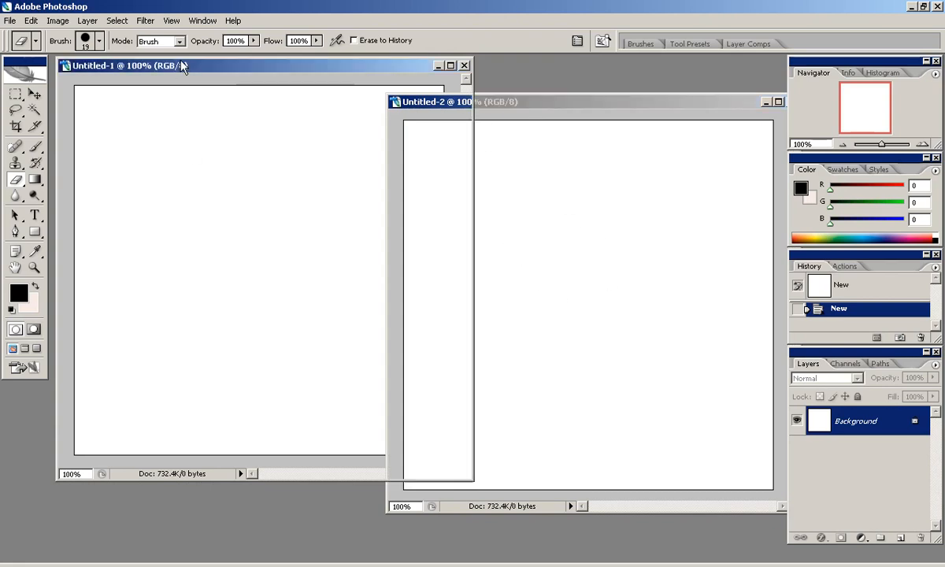
click(550, 107)
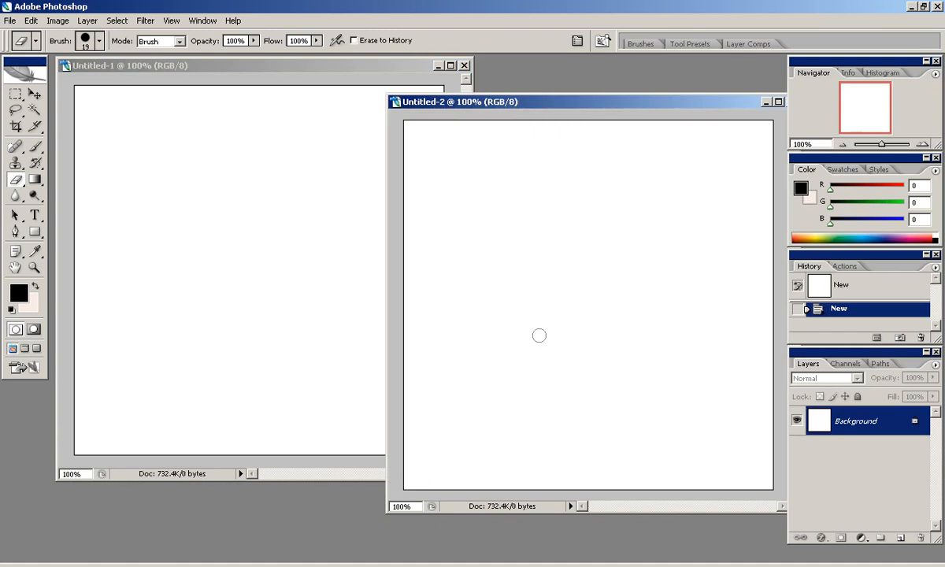
- Add a new layer to Untitled-1 and paint three black blobs on it in the lower part of the canvas
click(370, 78)
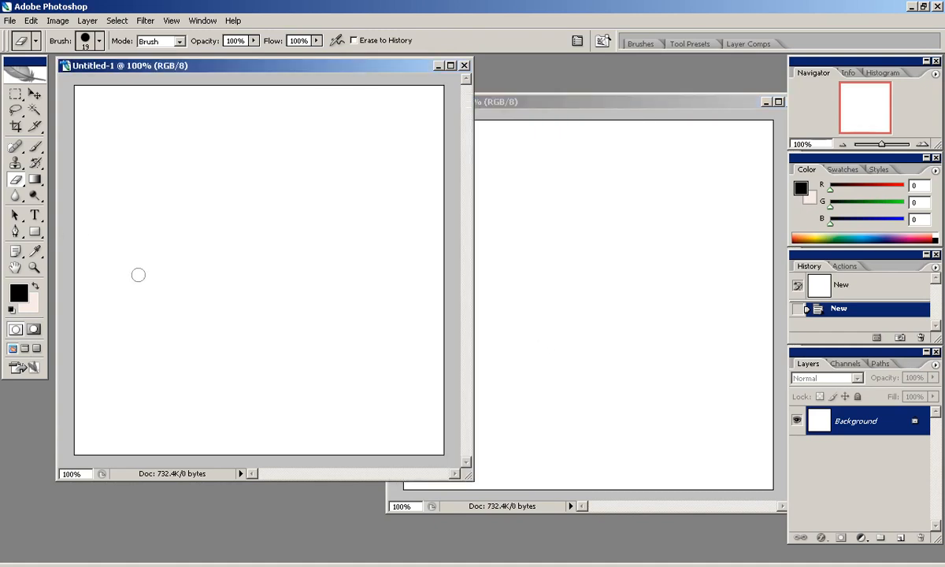
click(33, 148)
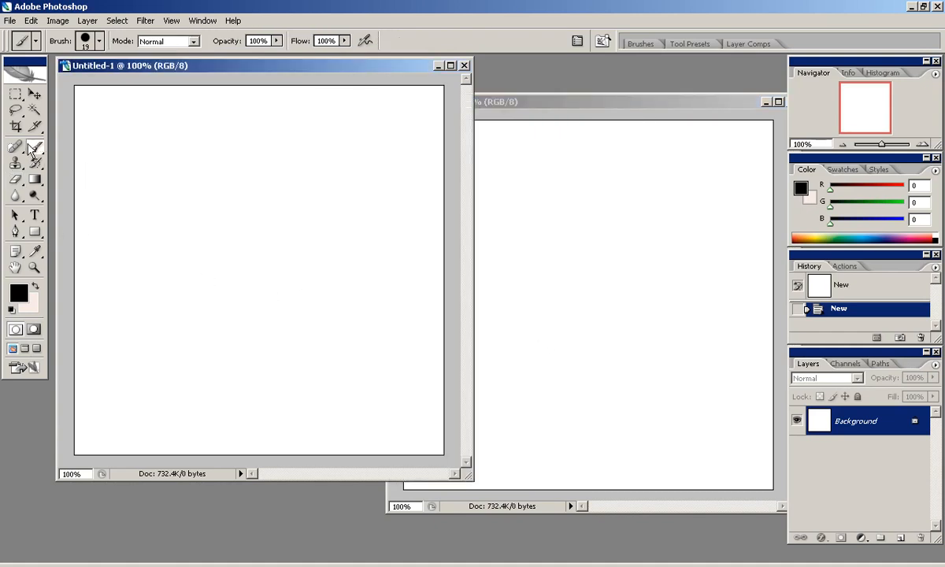
click(900, 538)
drag(116, 356, 112, 346)
drag(168, 404, 190, 403)
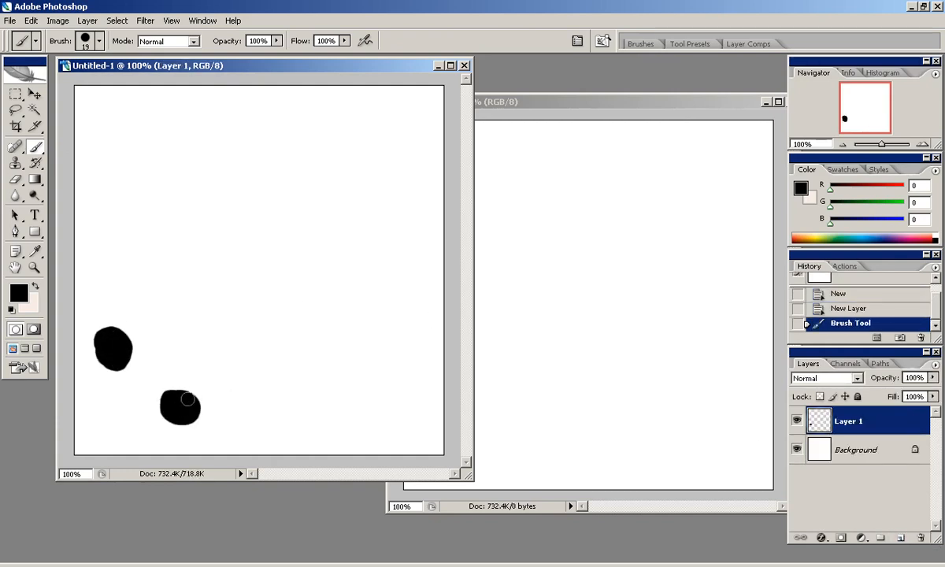
mouse_move(246, 351)
mouse_down()
mouse_move(266, 369)
mouse_move(248, 347)
mouse_up()
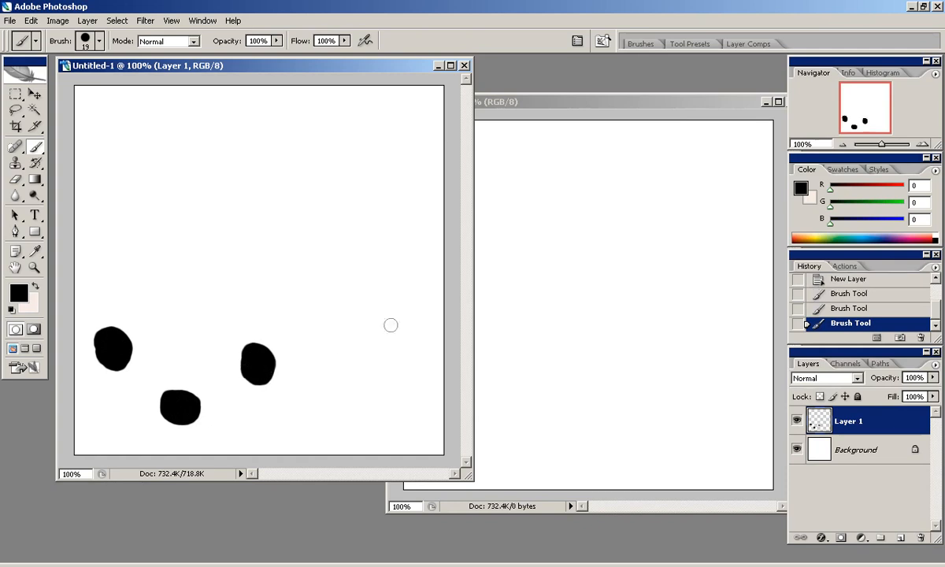
- Copy the whole of Layer 1 from Untitled-1, paste it into Untitled-2, and delete the pasted layer
key(ctrl+a)
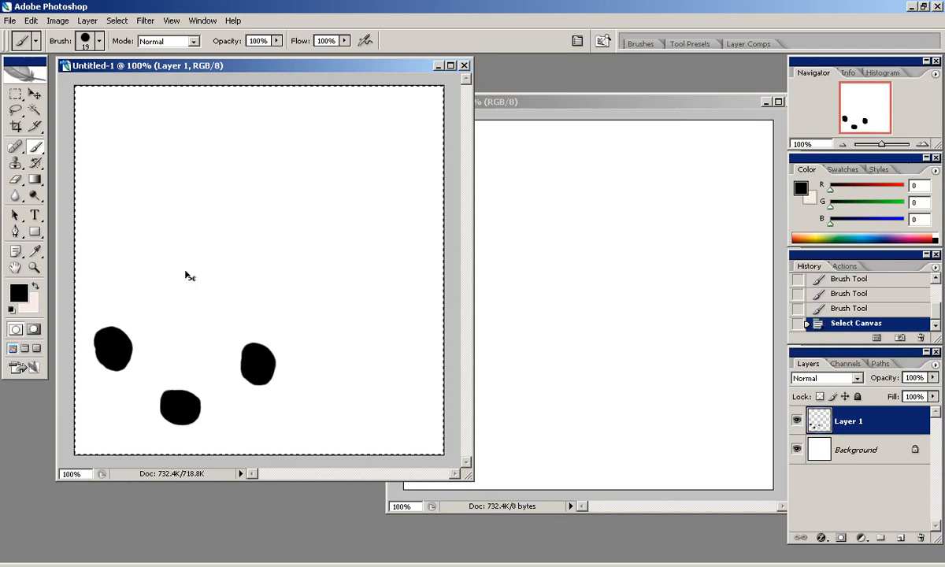
click(507, 102)
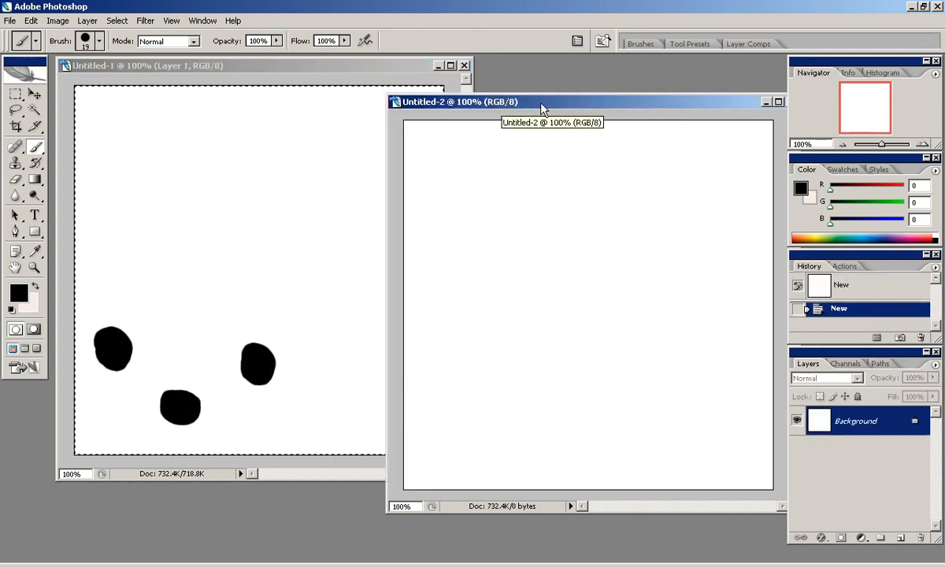
drag(540, 103, 498, 98)
key(ctrl+v)
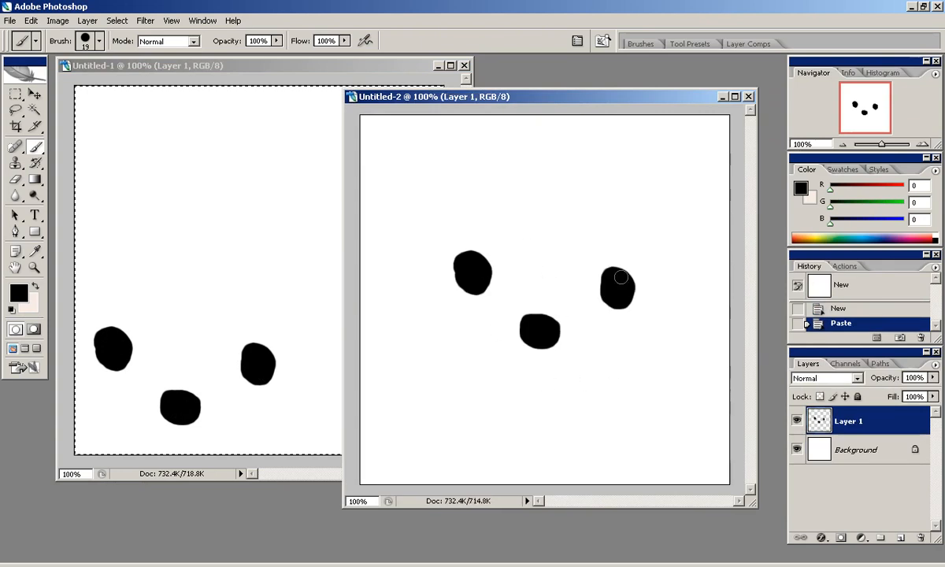
drag(835, 421, 921, 537)
- Deselect the canvas in Untitled-1 and paint small black marks in the upper-left and lower-right corners of Layer 1
click(325, 67)
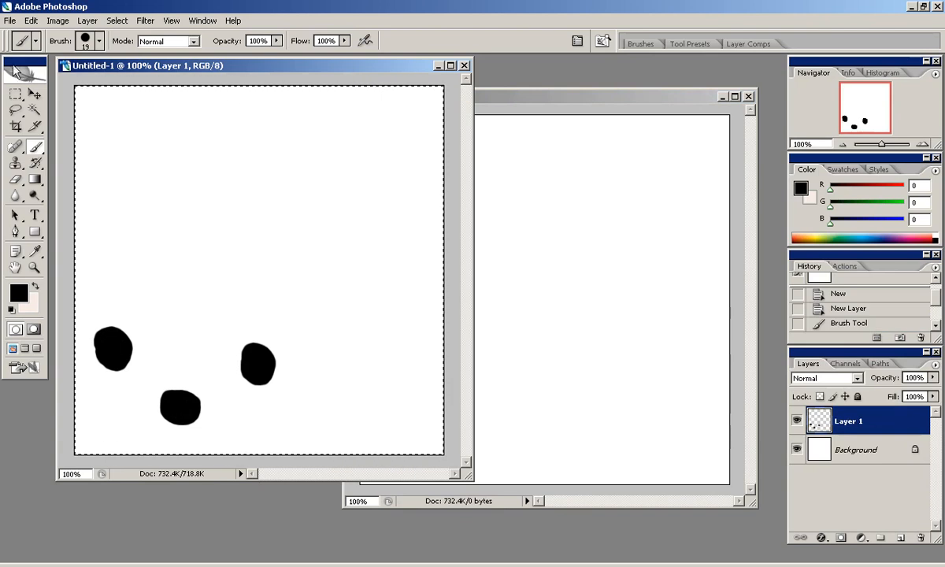
click(17, 95)
click(66, 81)
click(35, 147)
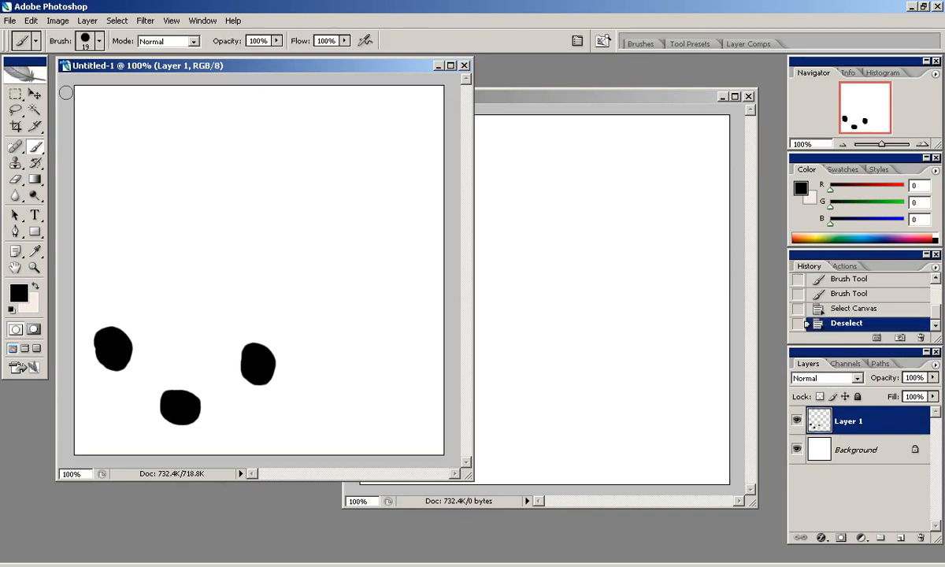
drag(66, 93, 96, 75)
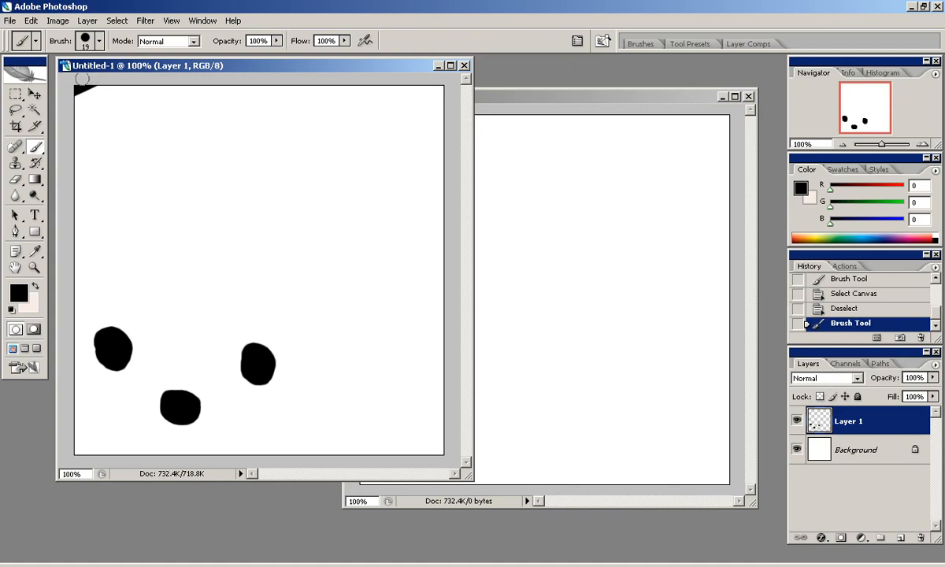
drag(452, 446, 426, 463)
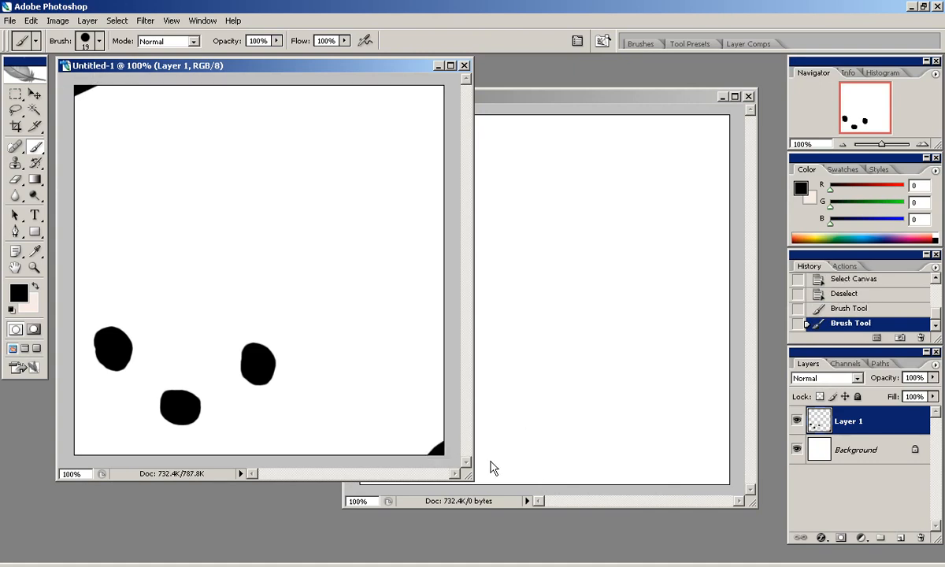
- Copy the whole of Layer 1, including its corner marks, and paste it into Untitled-2
key(ctrl+a)
click(547, 98)
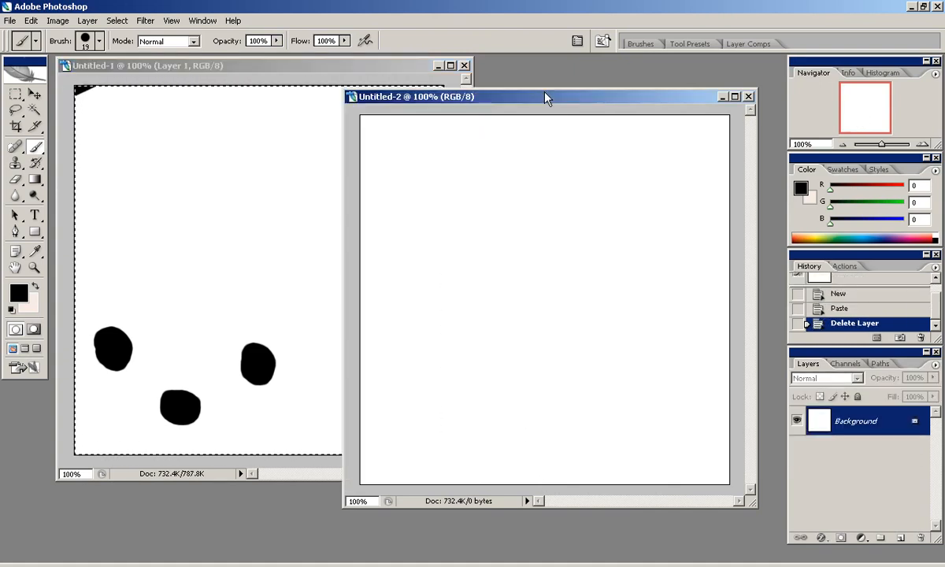
key(ctrl+v)
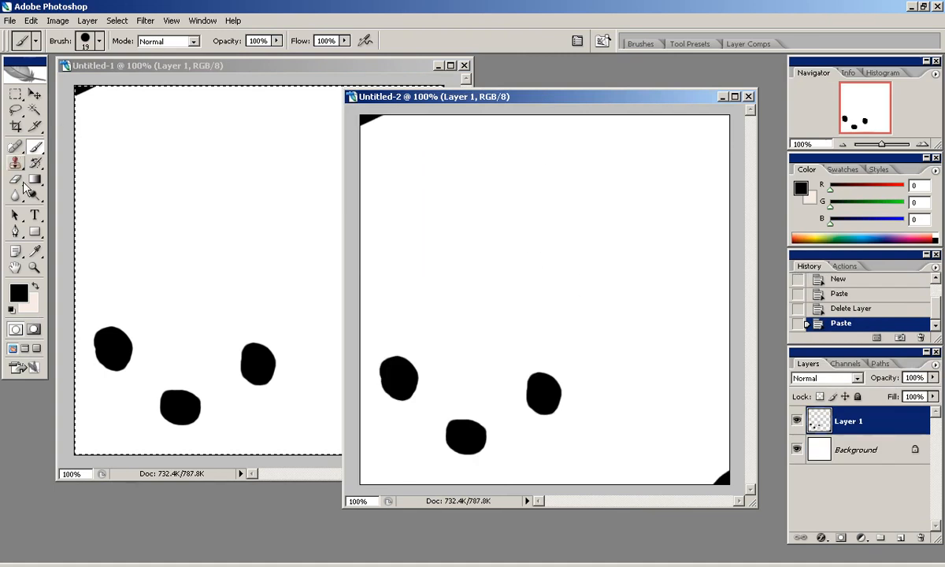
- Erase the two black corner marks from the pasted layer in Untitled-2, keeping the three blobs
click(15, 179)
drag(358, 125, 364, 111)
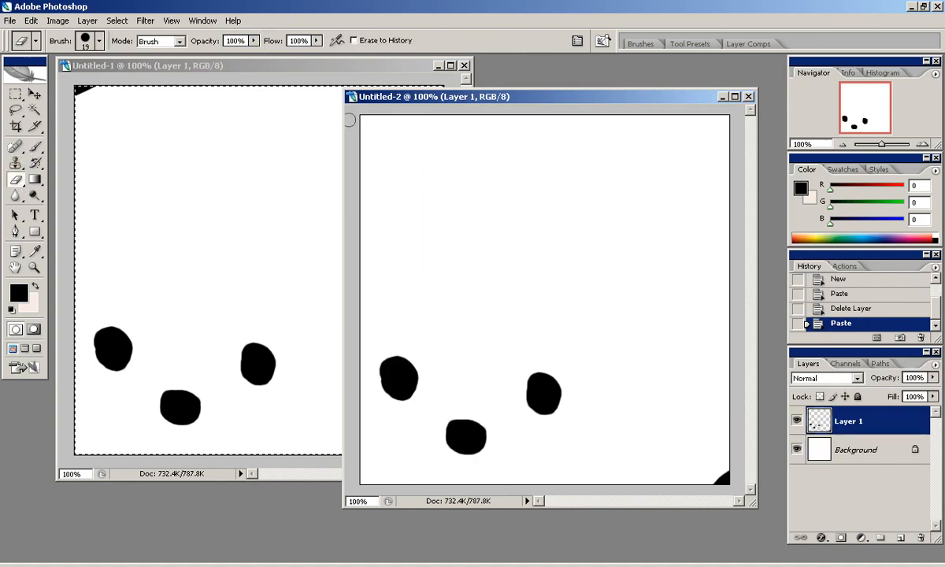
drag(724, 477, 709, 483)
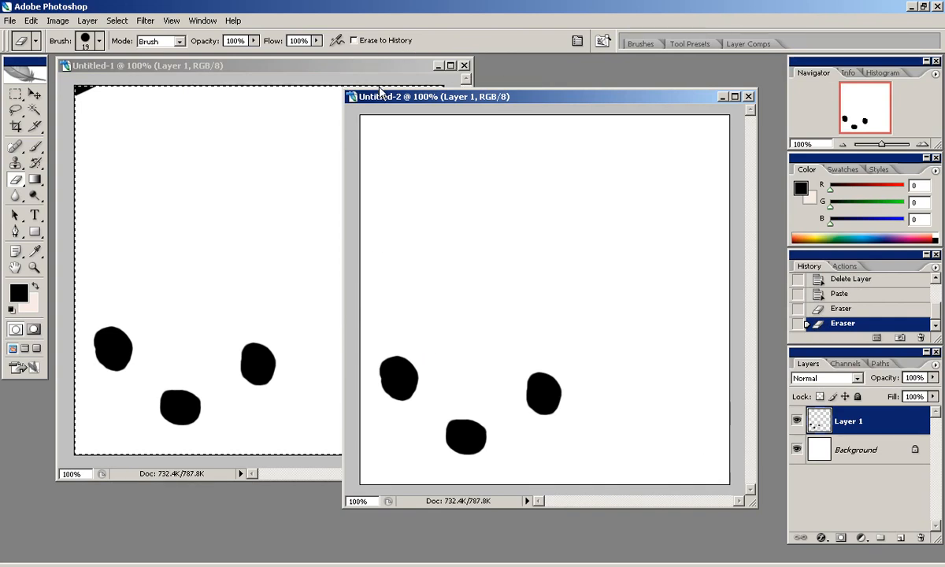
drag(379, 85, 376, 81)
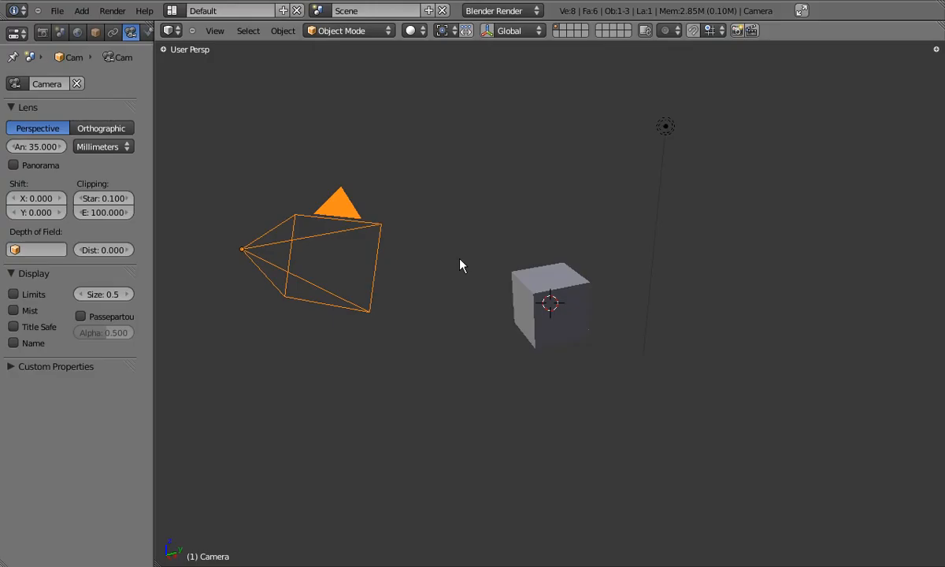
- Switch to Blender and delete the default cube's four bottom vertices so only its top face is left
right_click(552, 288)
key(Tab)
key(a)
right_click(535, 350)
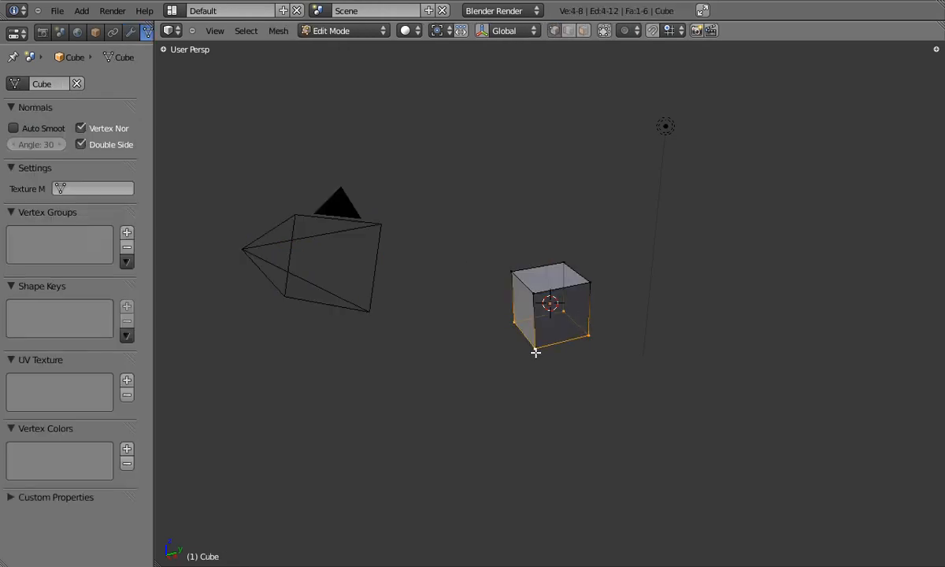
key(x)
click(534, 349)
- Extrude the face's edge repeatedly in the side view to form a bent strip that climbs, levels off and slopes down
key(KP_3)
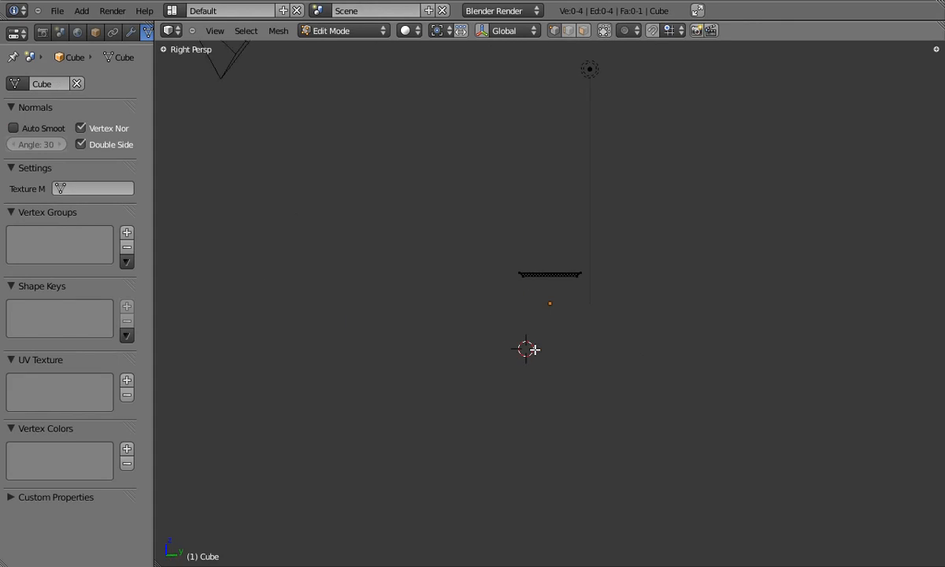
key(KP_5)
shift+middle_drag(603, 304, 477, 348)
key(e)
click(547, 299)
key(e)
click(596, 216)
key(e)
click(700, 203)
key(e)
click(811, 248)
key(Tab)
middle_drag(534, 232, 580, 333)
middle_drag(498, 319, 485, 312)
- Add a cube mesh near the low end of the strip and open it for mesh editing in the side view
key(KP_7)
key(shift+a)
mouse_move(488, 307)
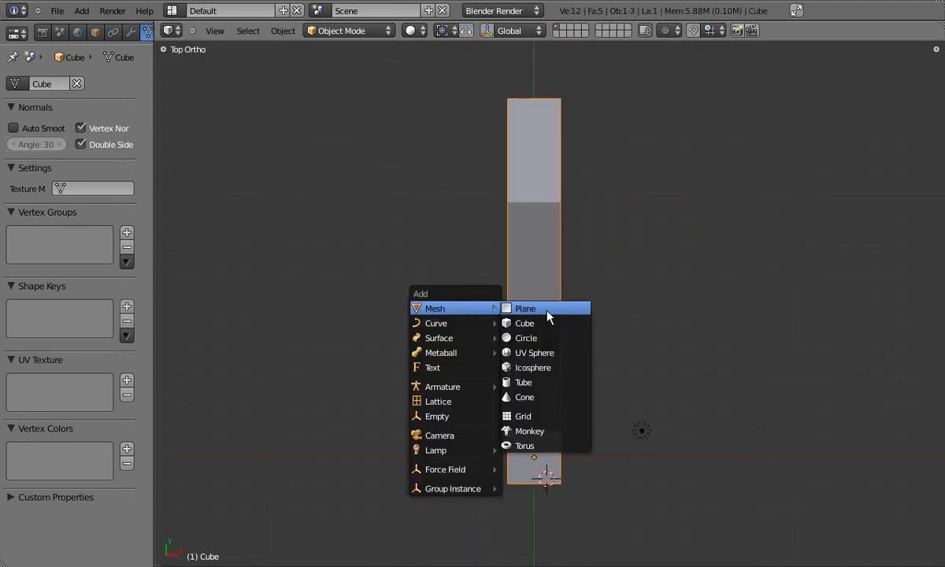
click(526, 309)
key(KP_3)
key(Tab)
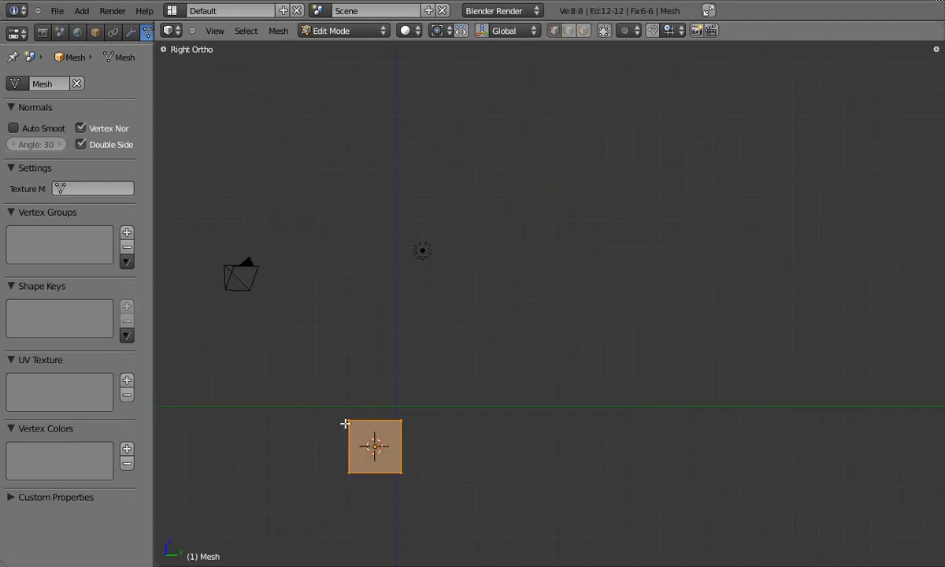
- Extrude the new cube's top face upward and shrink it to a point to form a spire
key(e)
click(450, 374)
key(s)
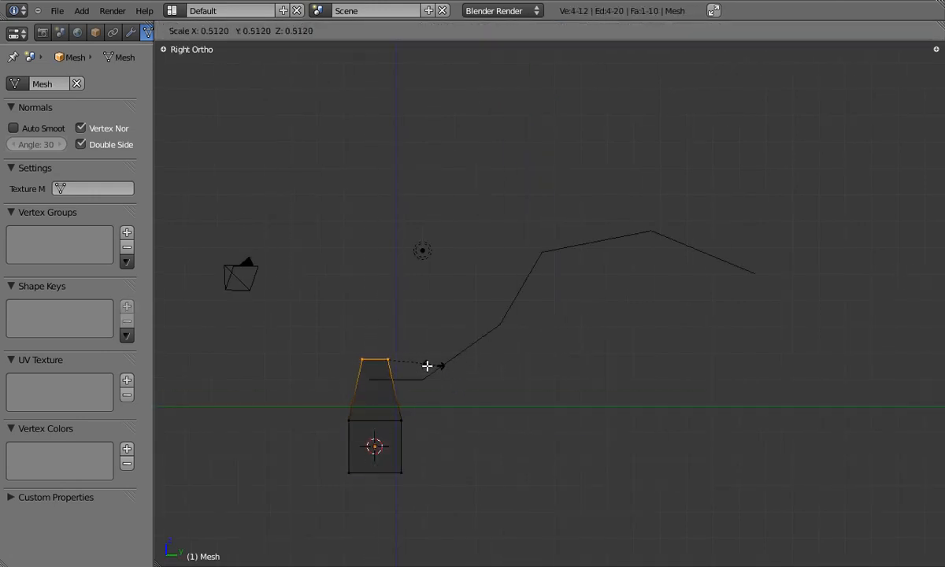
key(z)
click(424, 306)
key(Tab)
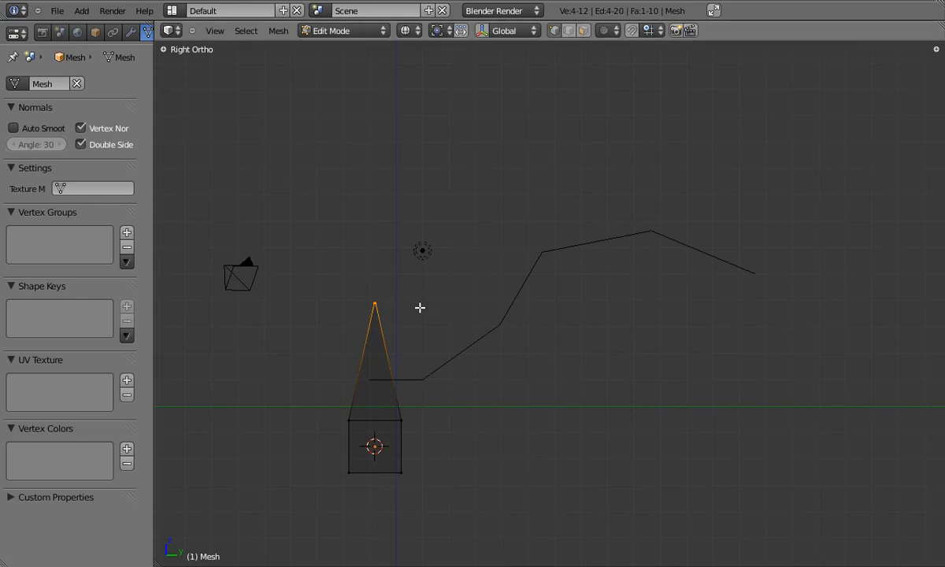
- Scale the spire object down, stand it on the strip's flat low end, and show the scene in solid shading
scroll(369, 422, up, 4)
scroll(358, 404, down, 3)
scroll(336, 376, up, 2)
key(s)
click(353, 457)
key(g)
click(365, 333)
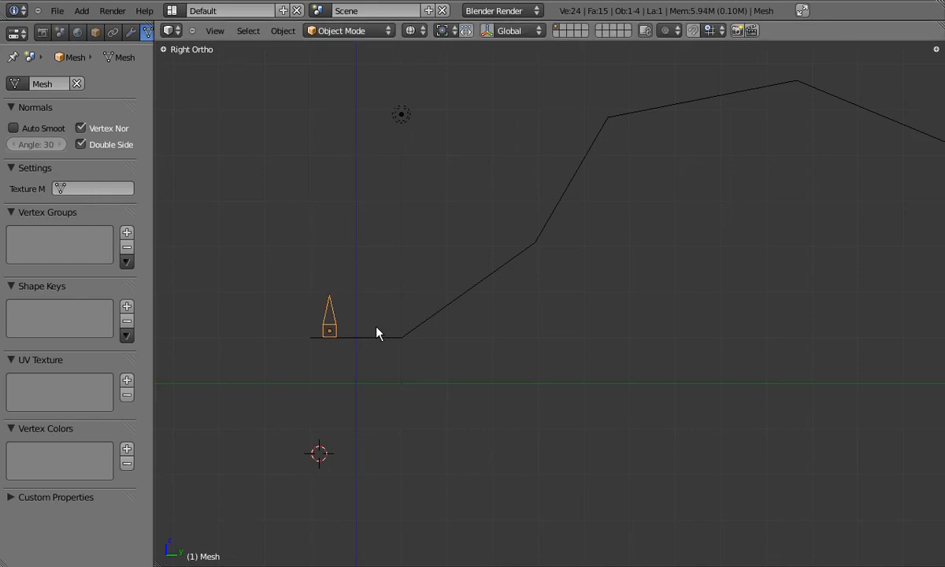
mouse_move(447, 331)
middle_down()
mouse_move(489, 352)
mouse_move(422, 337)
mouse_move(520, 290)
mouse_move(514, 259)
mouse_move(496, 299)
middle_up()
key(z)
ctrl+middle_drag(496, 298, 511, 285)
shift+middle_drag(511, 285, 502, 300)
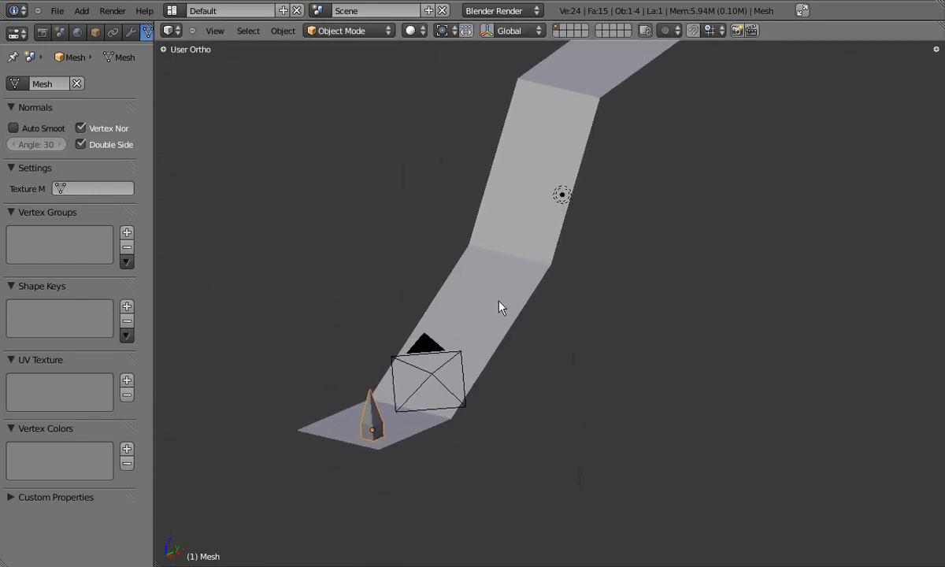
- Raise the spire's whole mesh along Z, relative to its origin, in the wireframe right side view
middle_drag(452, 339, 692, 122)
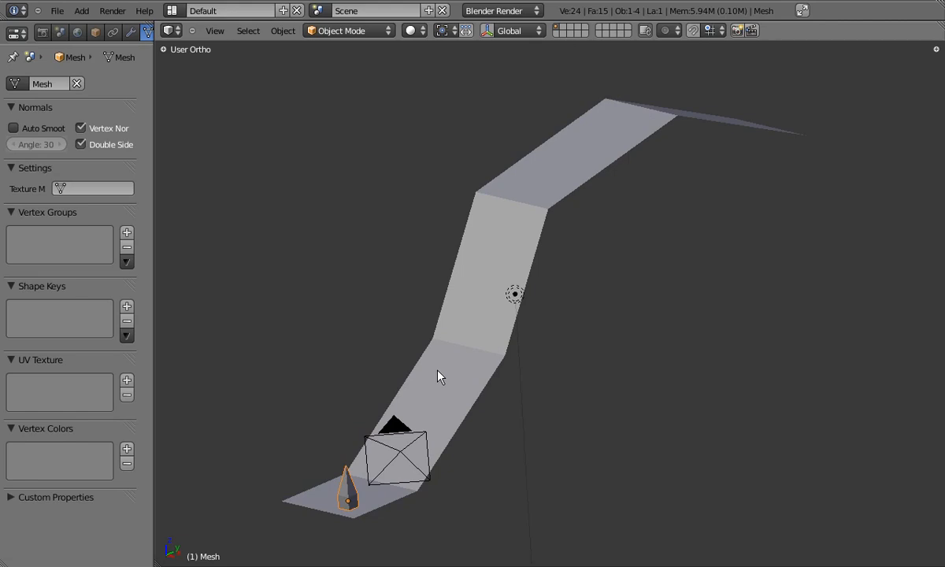
middle_drag(443, 377, 402, 434)
key(KP_3)
key(z)
scroll(313, 417, up, 4)
shift+middle_drag(211, 436, 445, 414)
scroll(442, 413, up, 3)
key(Tab)
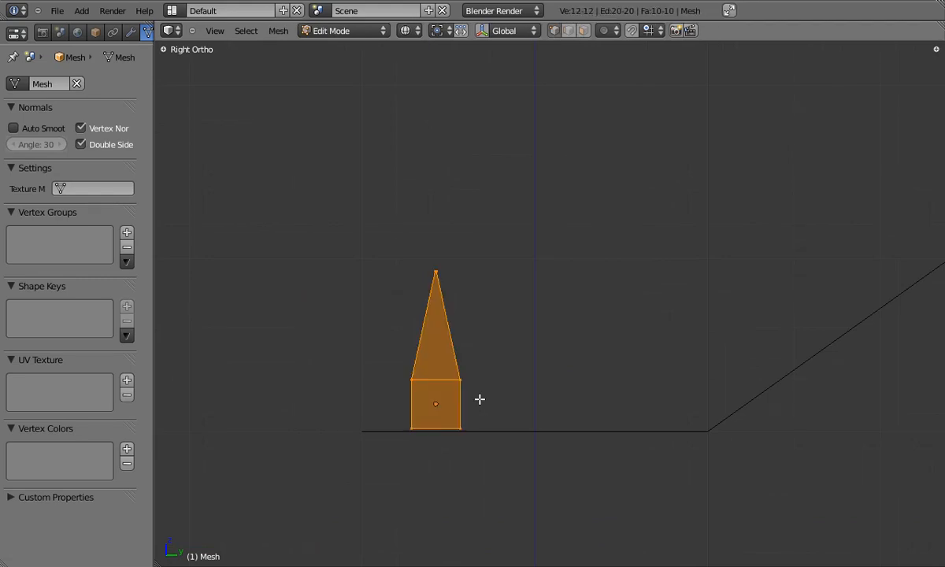
key(g)
key(z)
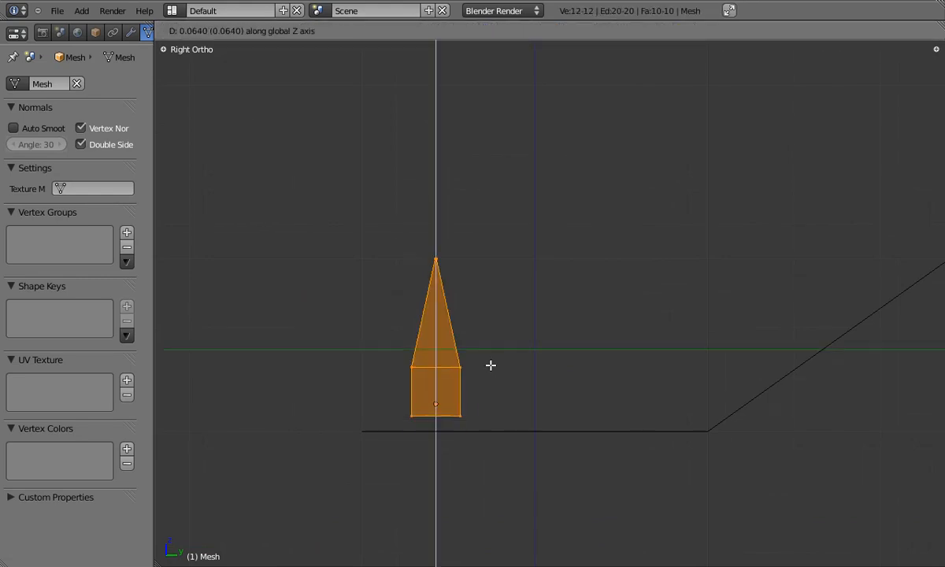
click(489, 369)
- Fine-tune the mesh's height along Z so the spire's base lines up with the object's origin
scroll(445, 411, up, 3)
scroll(462, 380, up, 4)
key(g)
key(z)
key(Escape)
scroll(464, 380, down, 4)
scroll(463, 379, down, 3)
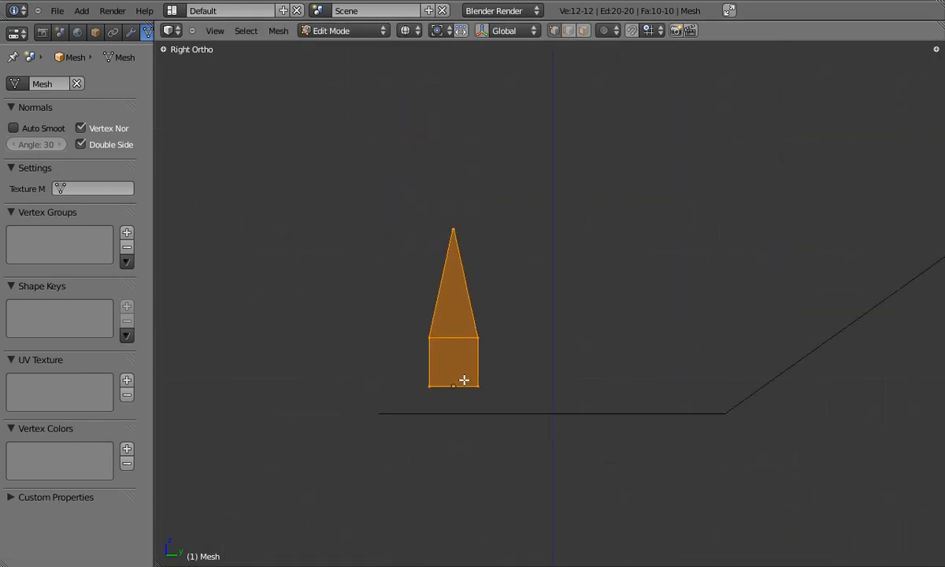
shift+middle_drag(462, 380, 432, 370)
scroll(432, 371, up, 4)
mouse_move(434, 333)
middle_down()
mouse_move(464, 384)
mouse_move(580, 407)
middle_up()
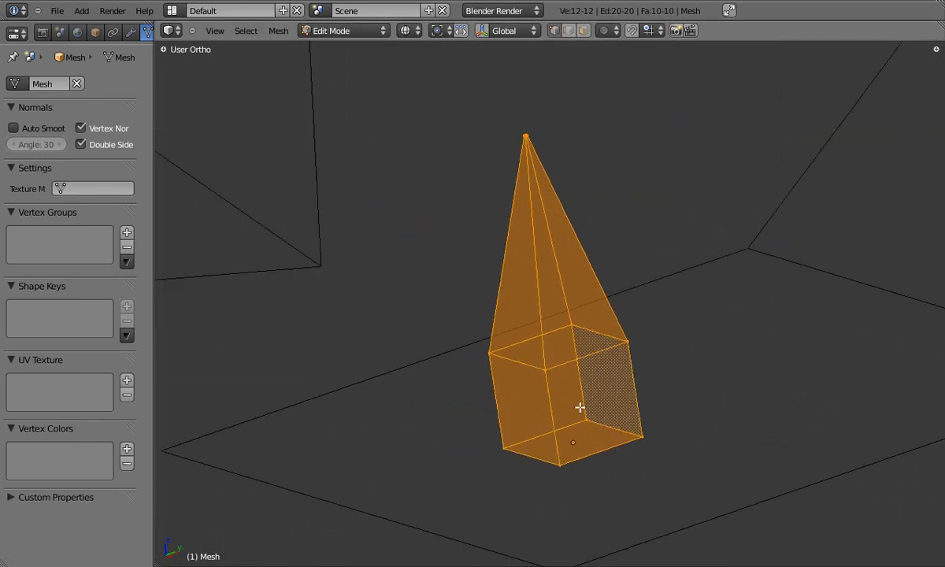
- Leave mesh editing and return to solid shading with the whole strip and spire in view
scroll(510, 376, down, 5)
scroll(520, 366, up, 1)
key(z)
mouse_move(505, 366)
middle_down()
mouse_move(547, 371)
mouse_move(376, 467)
middle_up()
key(Tab)
scroll(516, 391, down, 2)
key(g)
key(Escape)
middle_drag(584, 193, 494, 389)
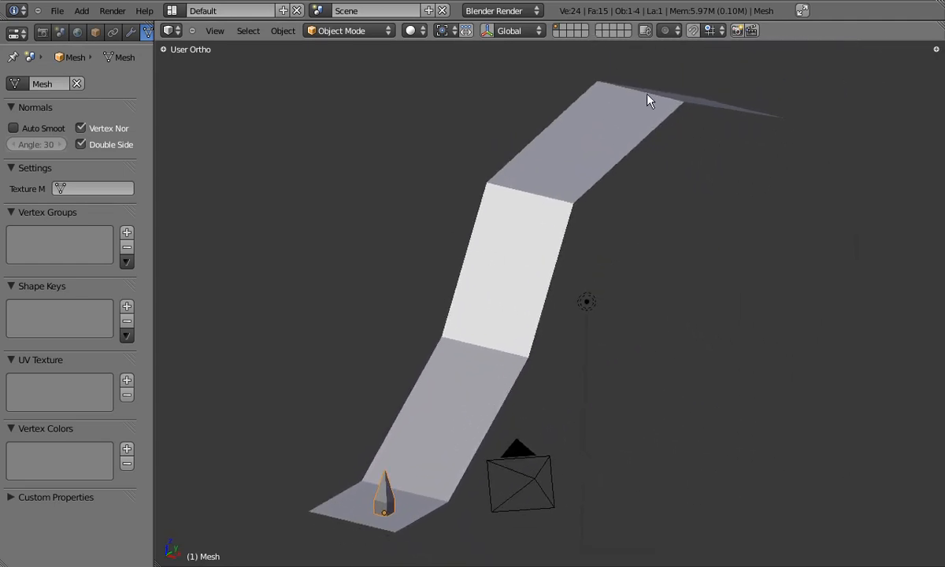
- Turn on snapping and try moving the spire in increments
click(692, 31)
key(g)
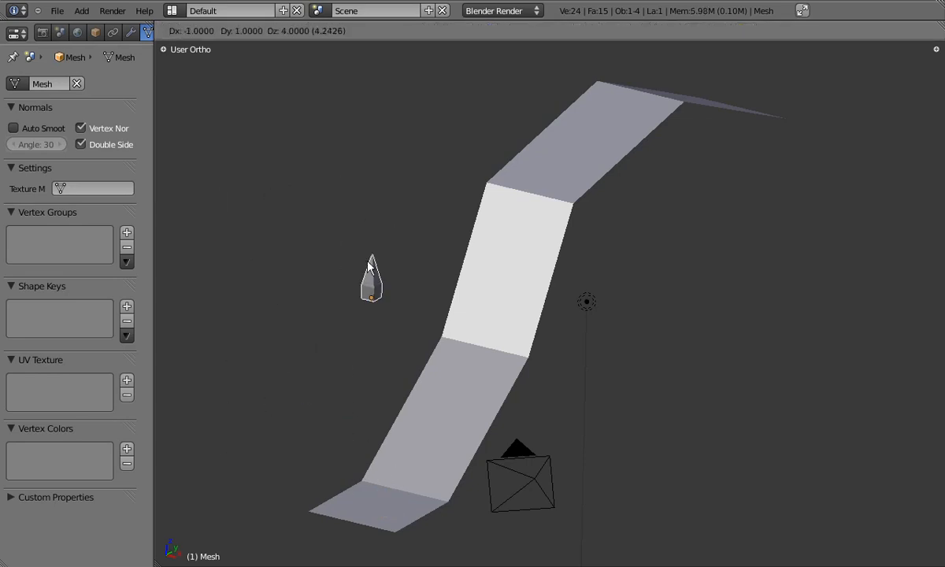
right_click(358, 251)
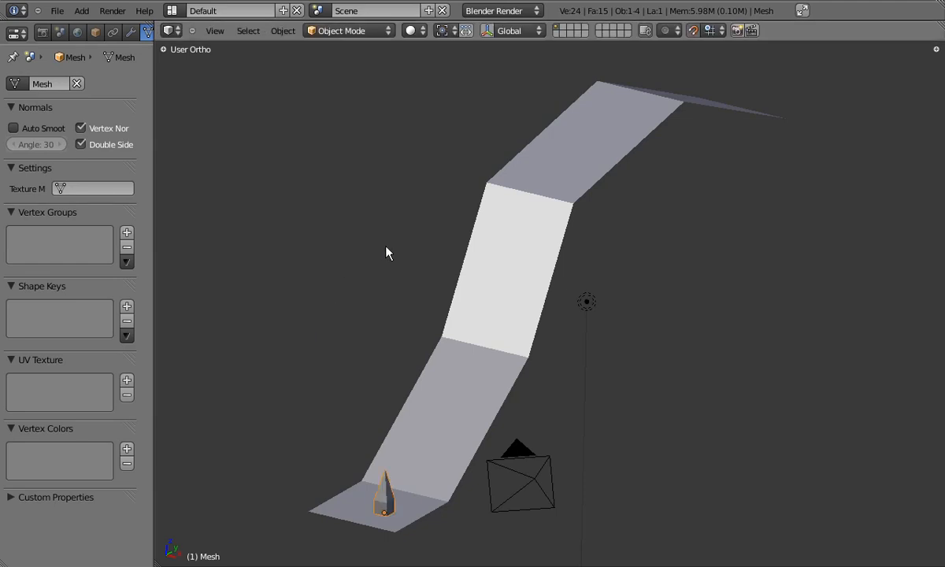
- Set the snap element to Face and try moving the spire with the Closest snap target
click(718, 31)
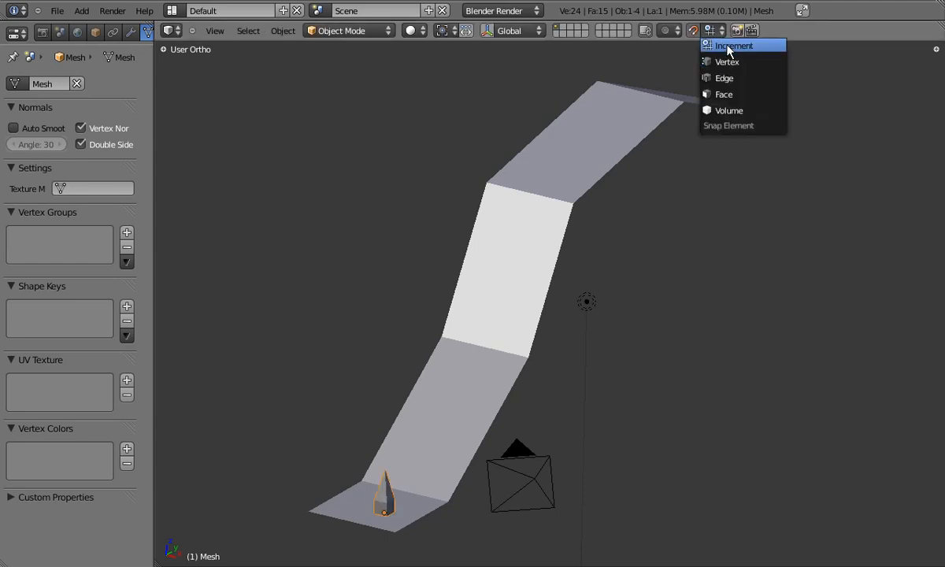
click(740, 96)
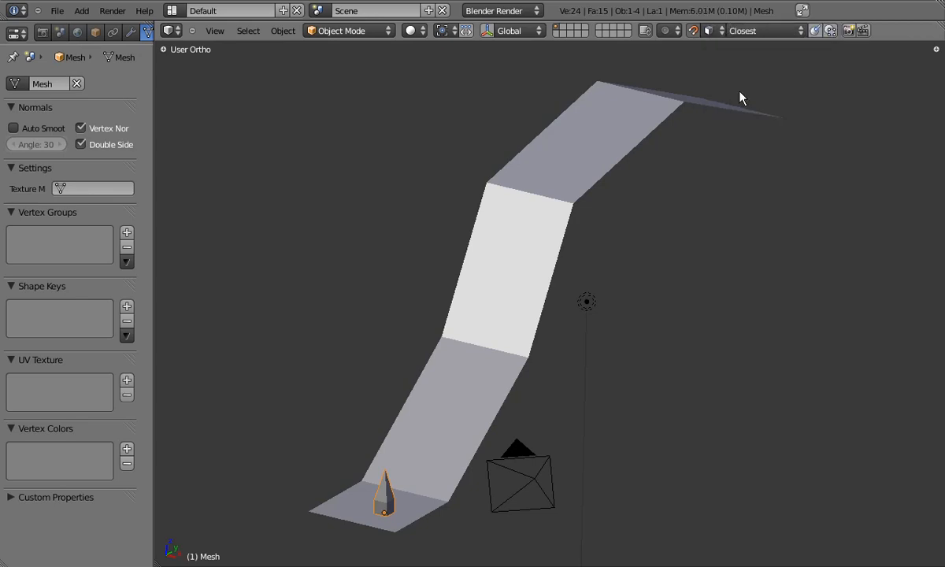
click(773, 31)
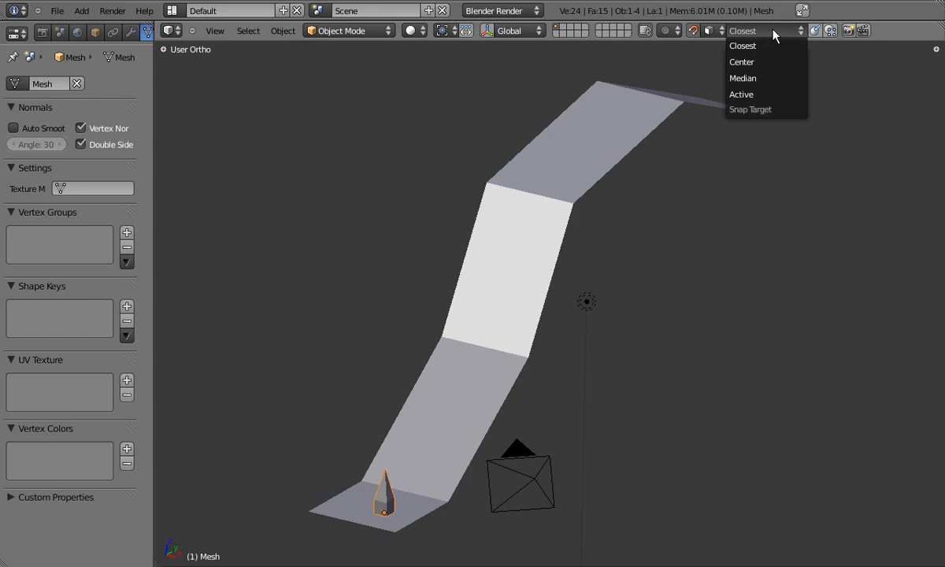
key(g)
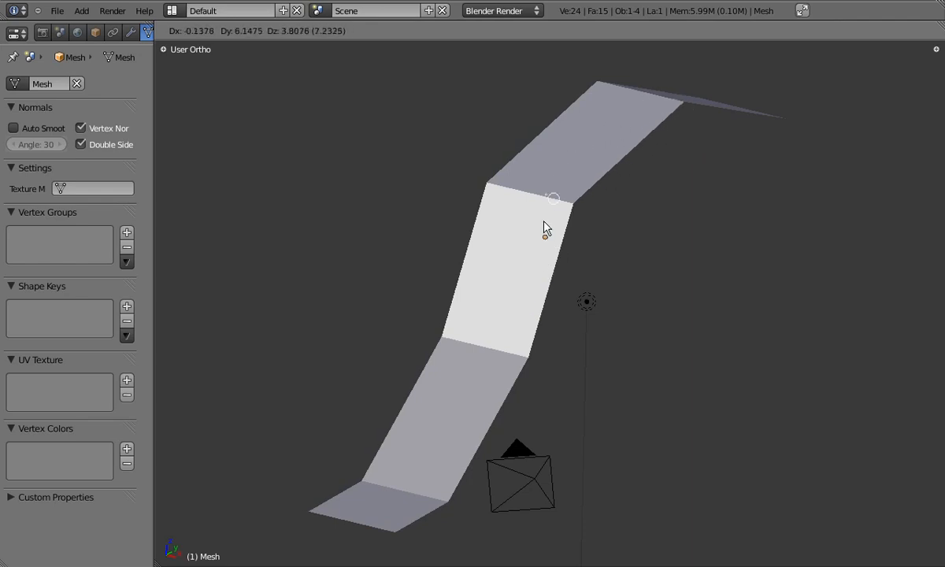
click(377, 476)
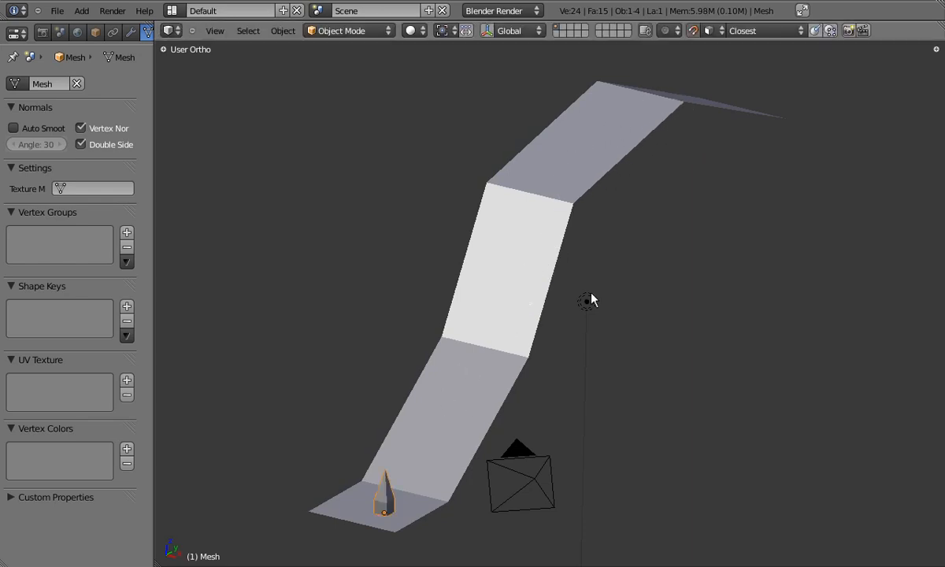
- Set the snap target to Center and place the spire near the top of the strip's upper slope
click(770, 32)
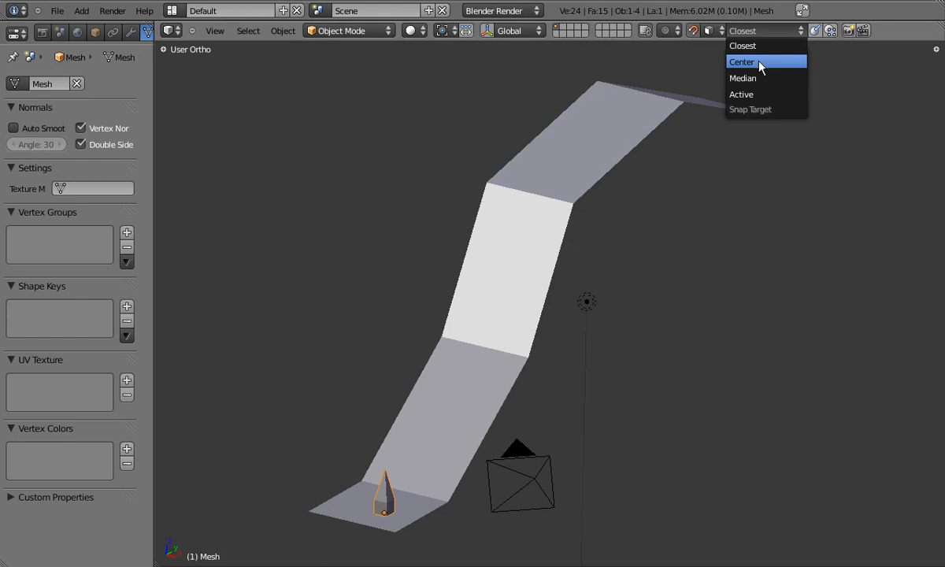
click(758, 63)
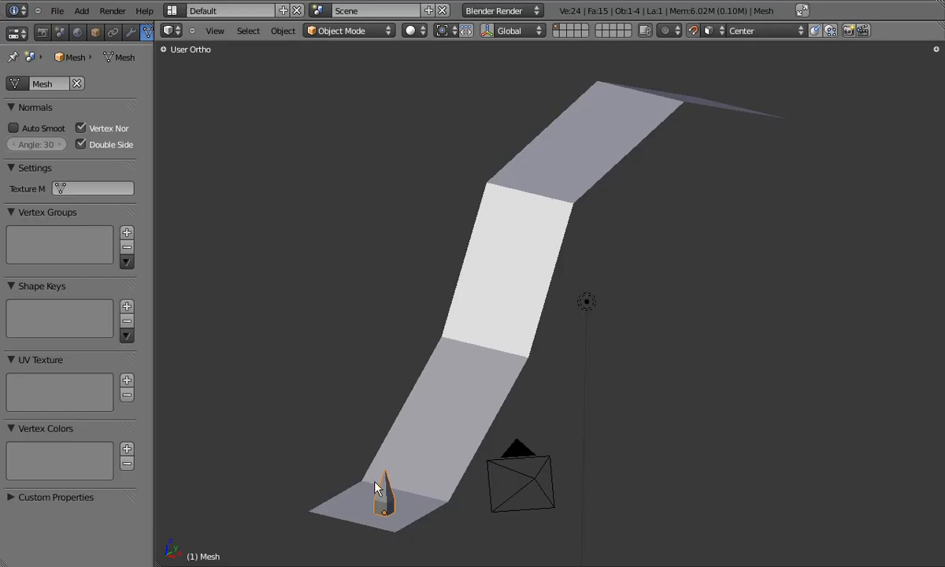
key(g)
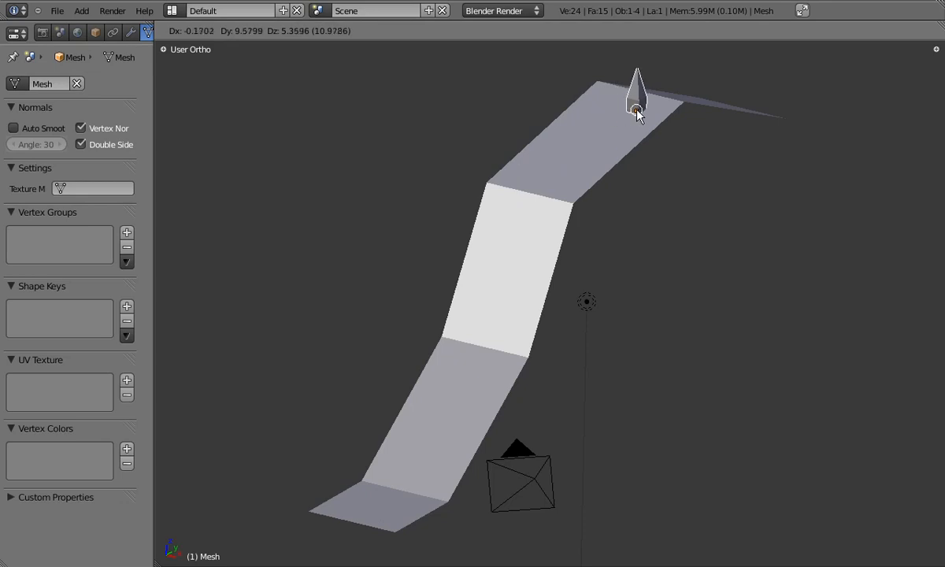
click(636, 110)
key(g)
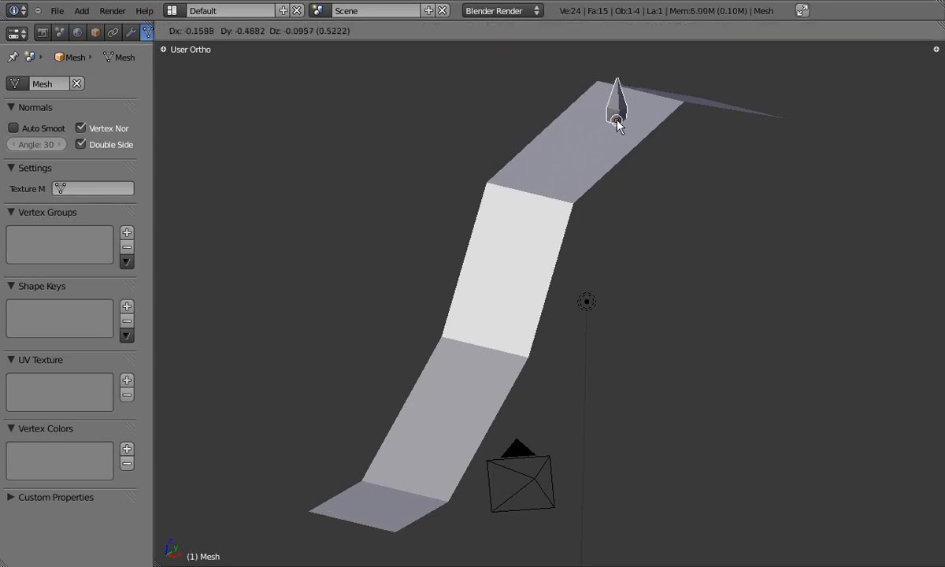
click(620, 120)
- Move the snapped spire over several of the strip's faces and leave it on the lower slope
middle_drag(527, 278, 425, 236)
key(g)
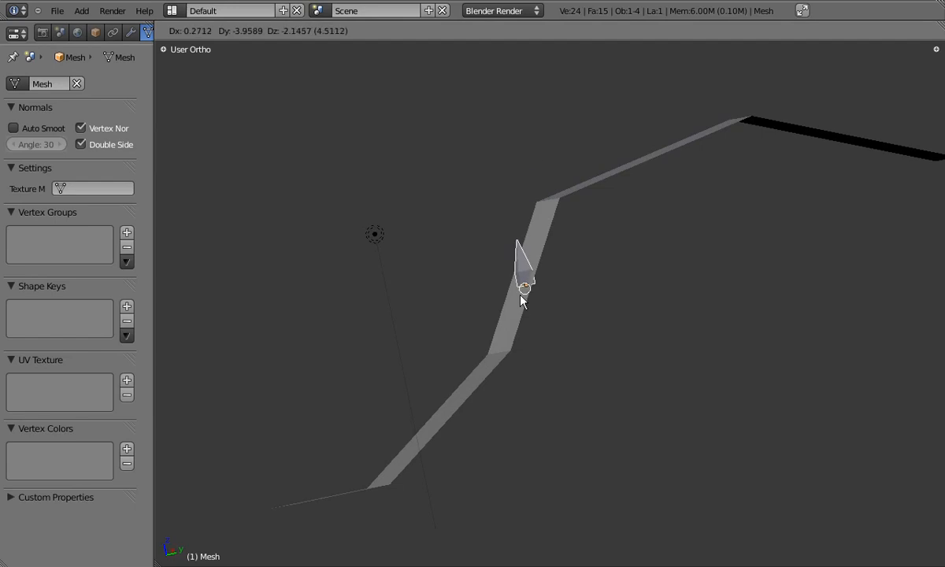
click(494, 363)
middle_drag(491, 371, 568, 349)
key(g)
click(439, 538)
key(g)
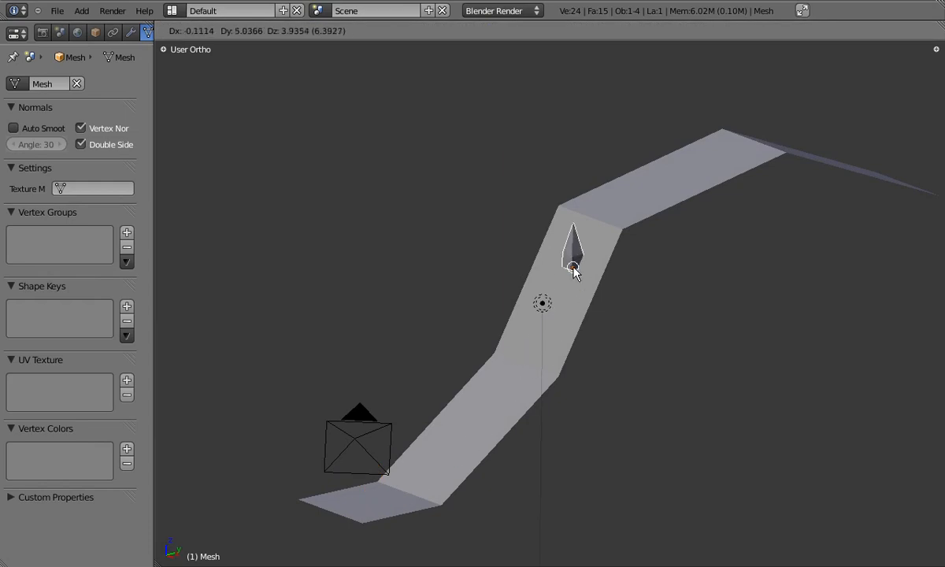
click(482, 411)
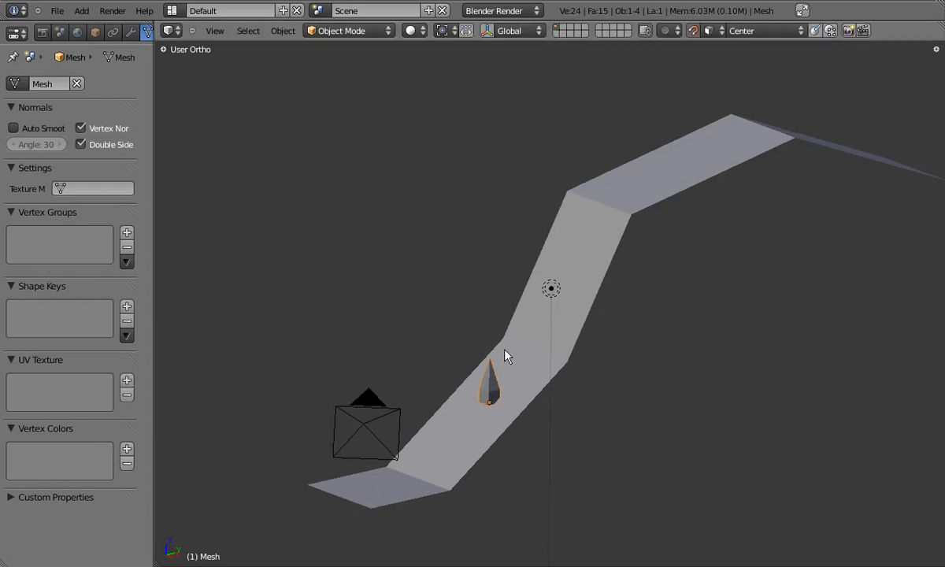
- Align rotation with the snapping target and move the spire onto the strip's upper slope
click(813, 32)
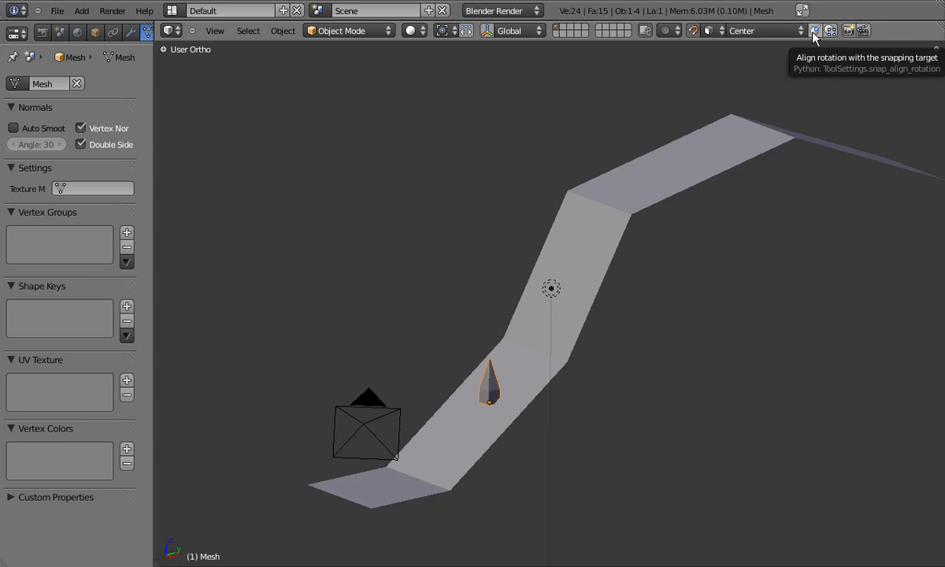
key(g)
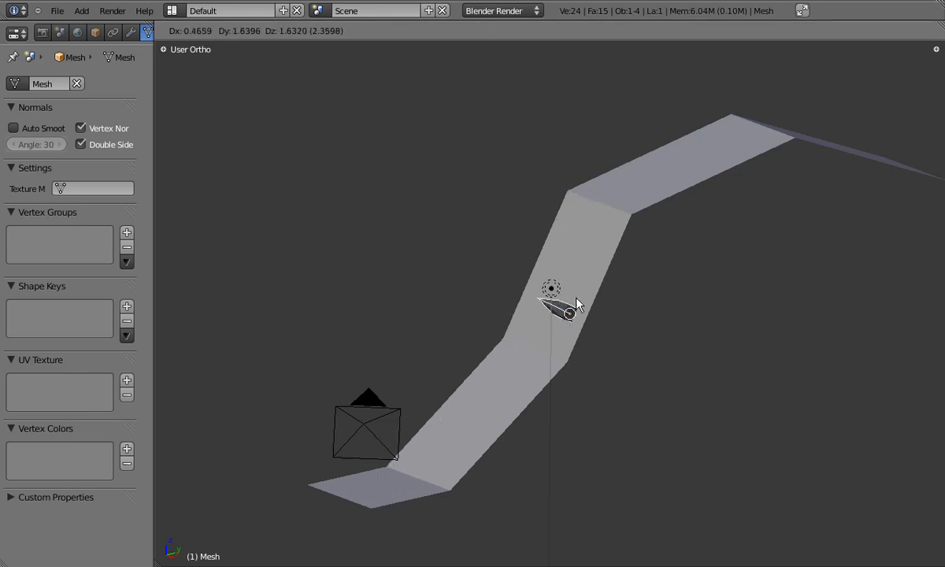
click(644, 191)
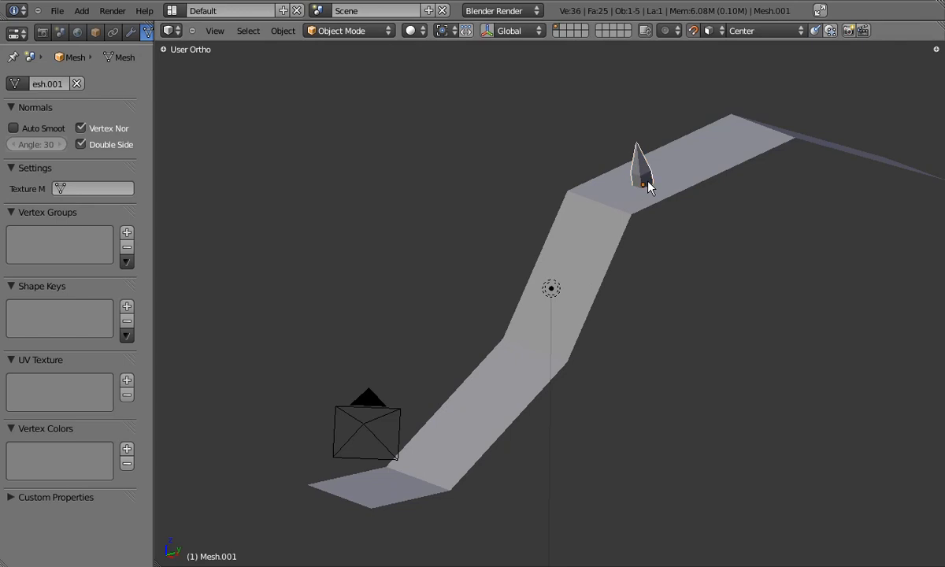
- Duplicate the spire onto the steep face, lower slope, flat low end, top of the upper slope and far descending face
key(shift+d)
click(570, 263)
key(shift+d)
click(464, 418)
key(shift+d)
click(398, 492)
key(shift+d)
click(722, 143)
key(shift+d)
click(804, 144)
- Place further spire duplicates on the descending face, upper slope, steep face and lower slope
middle_drag(790, 146, 652, 203)
key(shift+d)
key(shift+d)
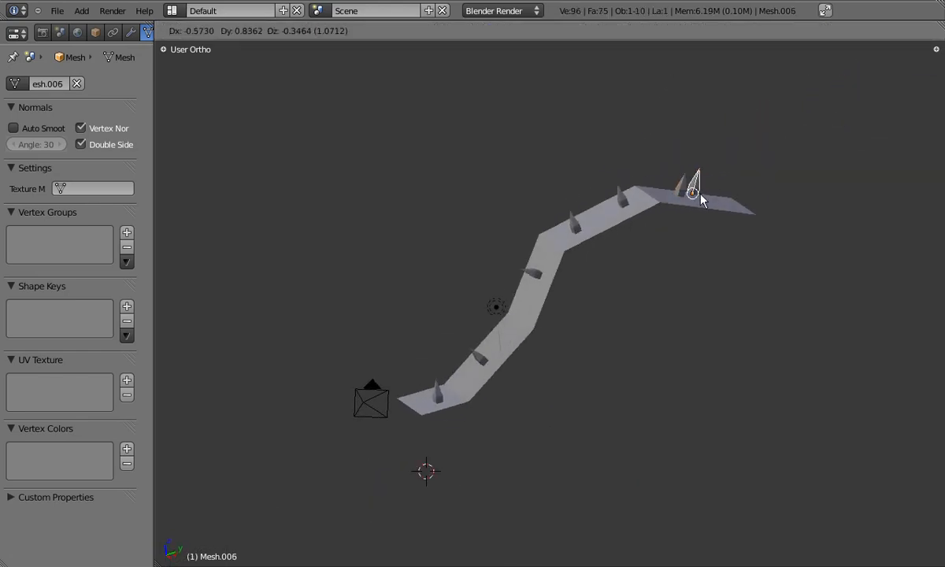
click(731, 205)
key(shift+d)
click(584, 238)
key(shift+d)
click(519, 315)
key(shift+d)
click(470, 384)
- Duplicate the spire on the flat low end beside itself and deselect everything
right_click(437, 397)
key(shift+d)
click(425, 405)
middle_drag(426, 395, 495, 299)
key(a)
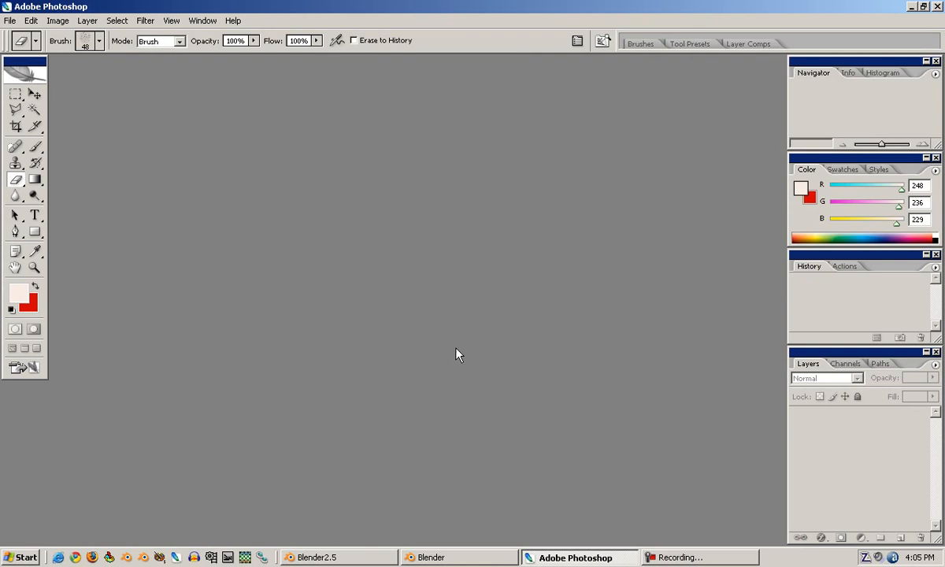
- Switch to Photoshop, open oldstonewall.jpg from the stone_rock_walls folder and enlarge its document window
click(10, 21)
mouse_move(47, 88)
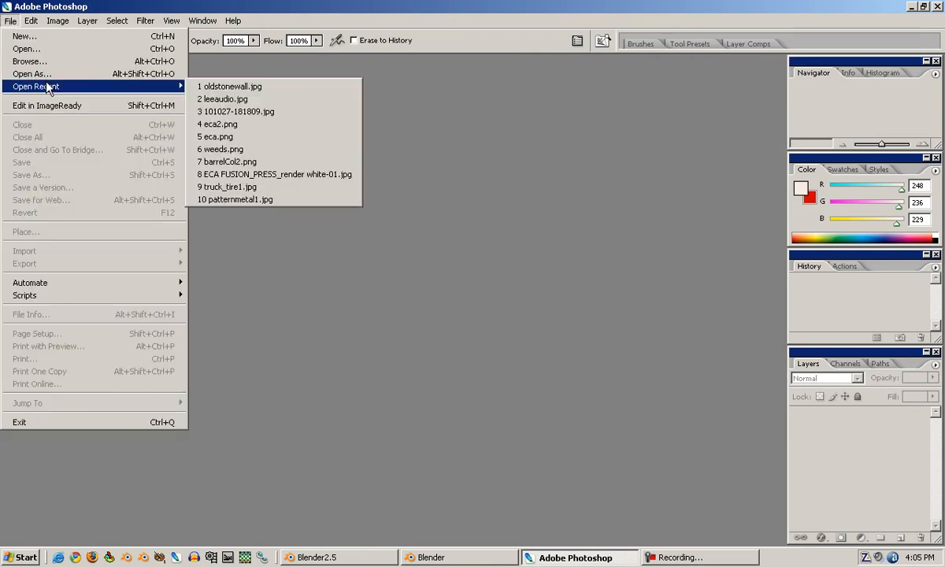
click(35, 48)
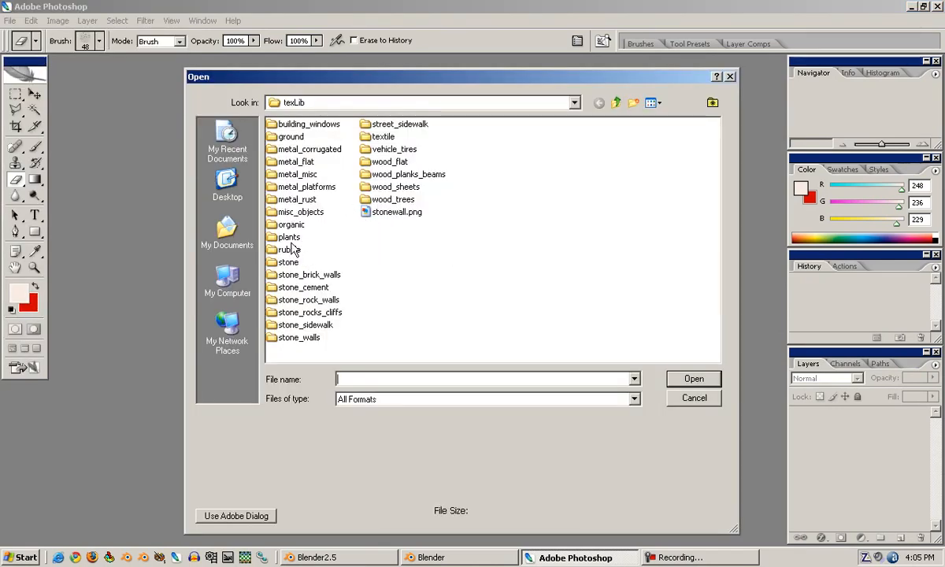
double_click(315, 300)
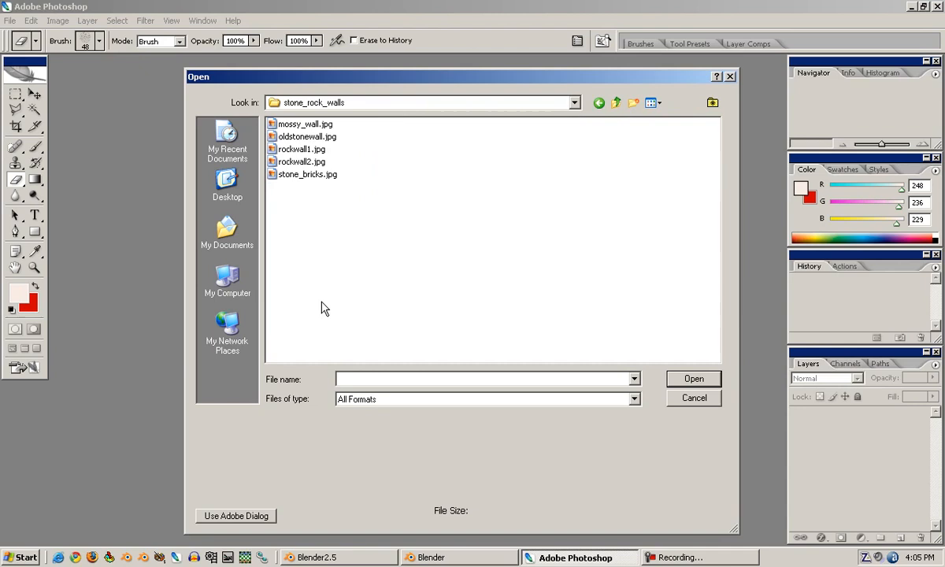
double_click(313, 137)
drag(374, 390, 634, 531)
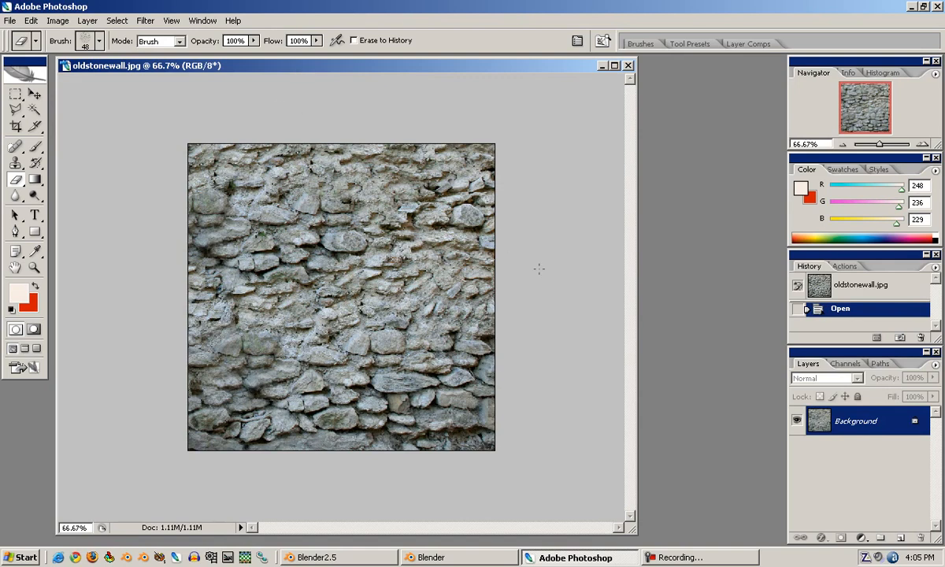
- Convert the background into a regular layer and select the wall's upper-right area with a stepped Polygonal Lasso outline
double_click(879, 425)
click(812, 250)
key(l)
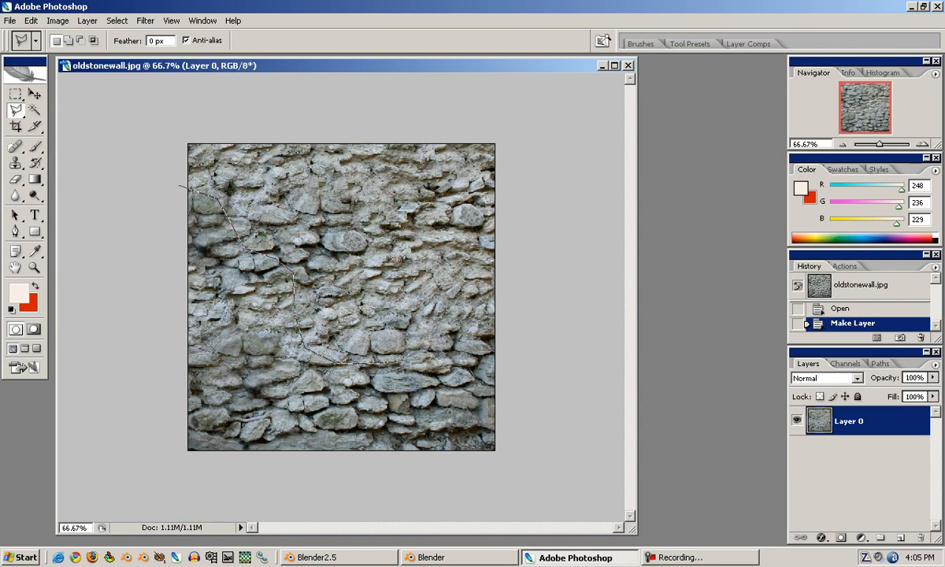
click(499, 400)
click(553, 351)
click(569, 211)
click(517, 144)
click(253, 77)
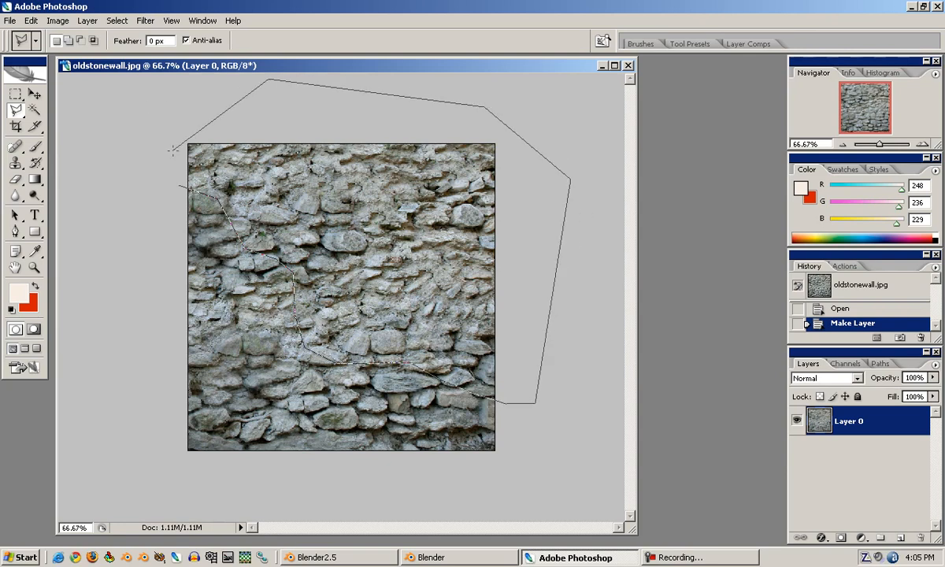
double_click(174, 150)
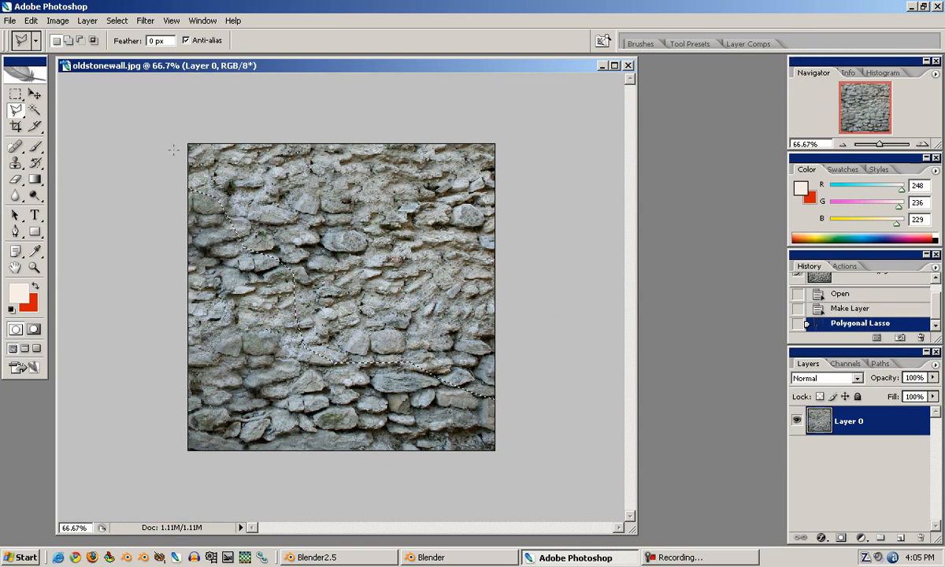
- Delete the selected part of the wall, deselect, and inspect the cut edge at 100% before returning to 66.67%
key(Delete)
key(ctrl+d)
key(m)
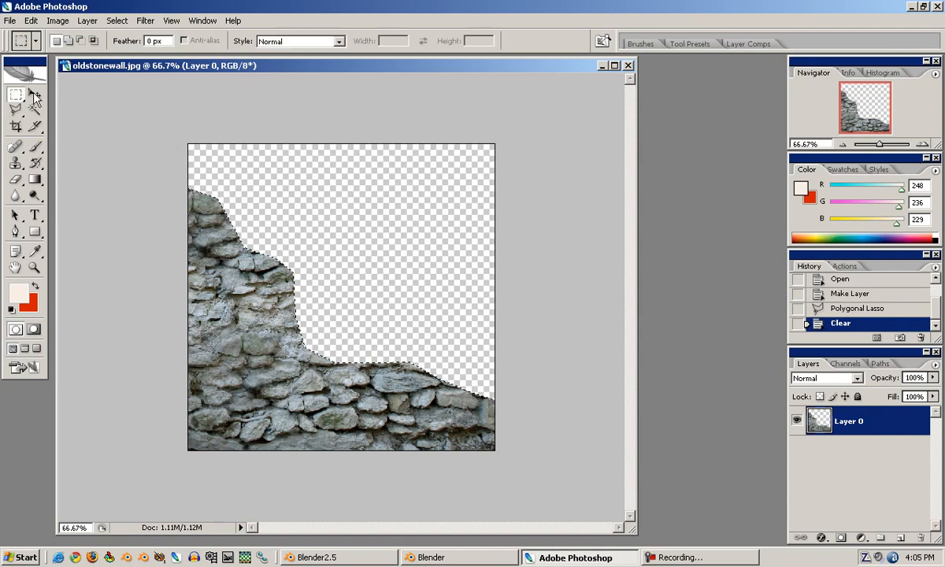
click(922, 144)
mouse_move(871, 104)
mouse_down()
mouse_move(866, 117)
mouse_move(863, 96)
mouse_move(861, 108)
mouse_up()
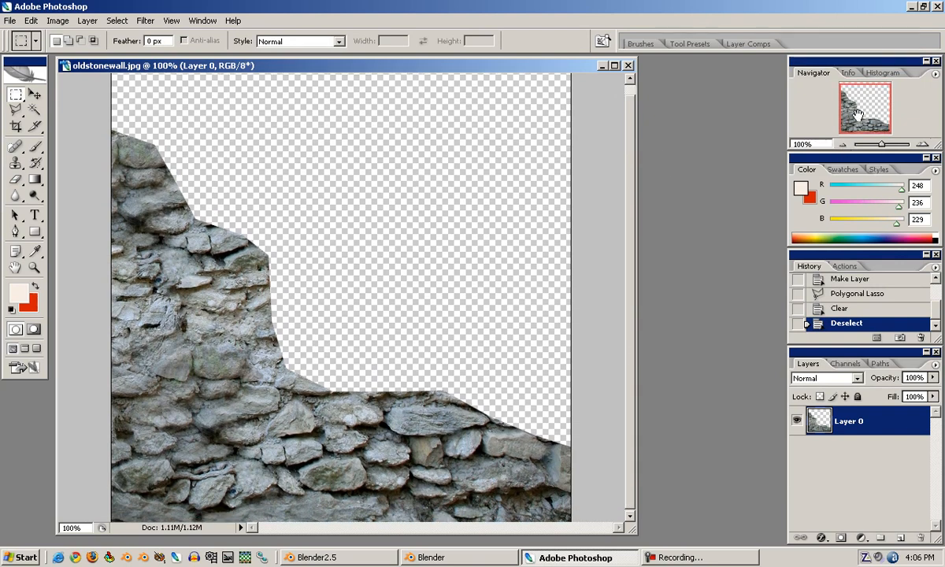
key(ctrl+minus)
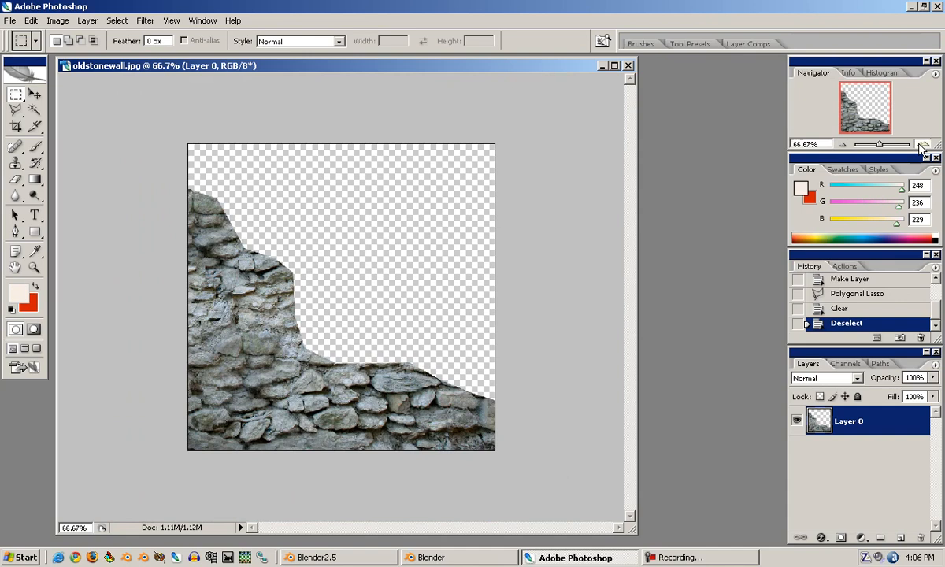
- Soften the stone wall's cut edge along its whole length with a soft 65 px Eraser brush at 100% zoom
key(ctrl+plus)
click(15, 180)
right_click(374, 283)
scroll(376, 296, up, 5)
click(394, 350)
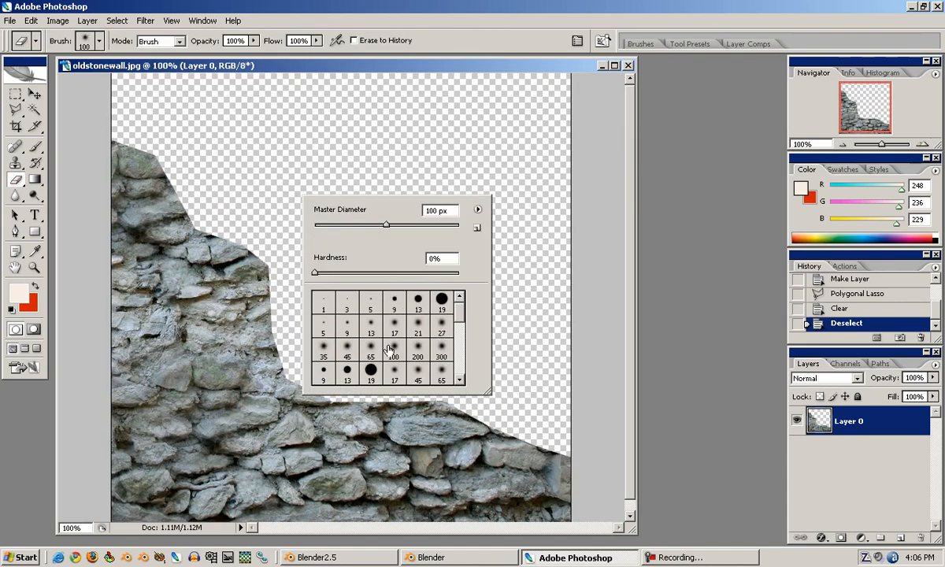
click(370, 349)
mouse_move(277, 308)
mouse_down()
mouse_move(273, 282)
mouse_move(224, 227)
mouse_move(130, 153)
mouse_move(240, 276)
mouse_move(315, 387)
mouse_move(452, 402)
mouse_move(560, 465)
mouse_up()
mouse_move(397, 379)
mouse_down()
mouse_move(378, 383)
mouse_move(437, 386)
mouse_move(366, 386)
mouse_move(285, 277)
mouse_up()
drag(190, 177, 126, 134)
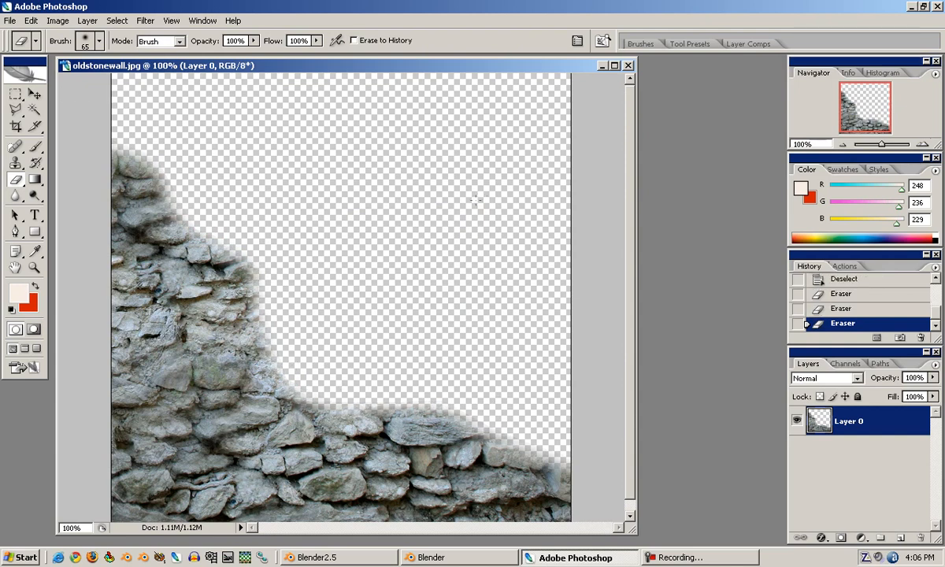
drag(861, 109, 866, 123)
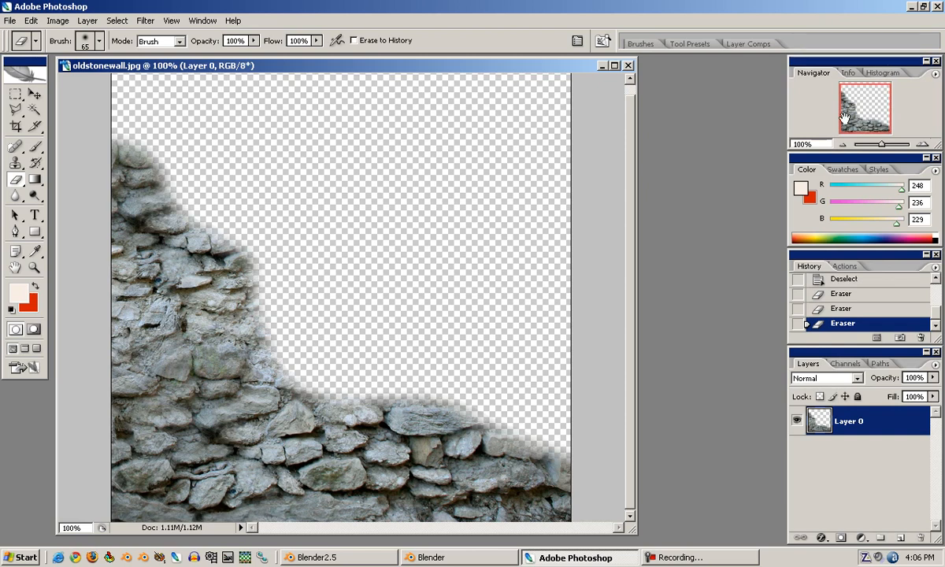
- Save a PNG copy over stonewall.png in the texLib folder, with interlacing set to None
click(10, 20)
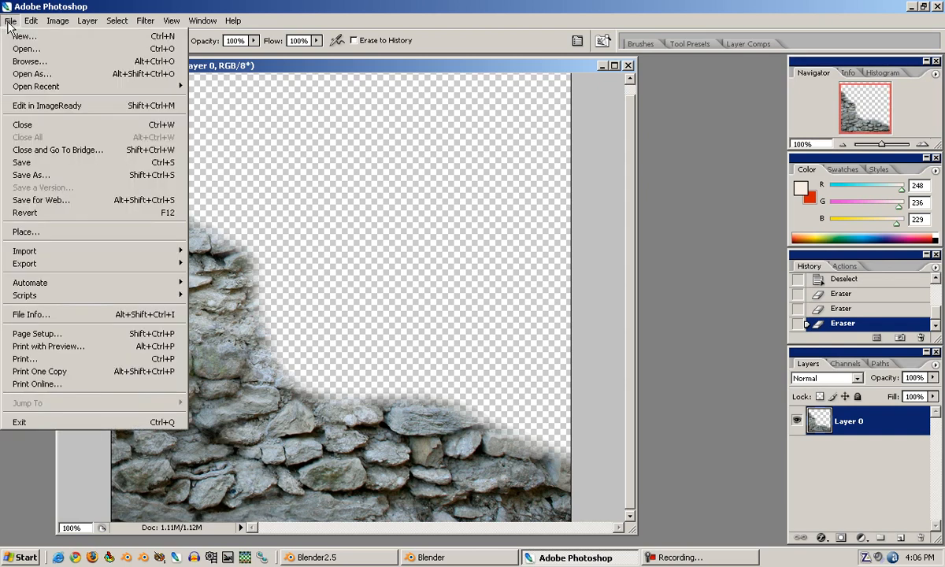
click(50, 176)
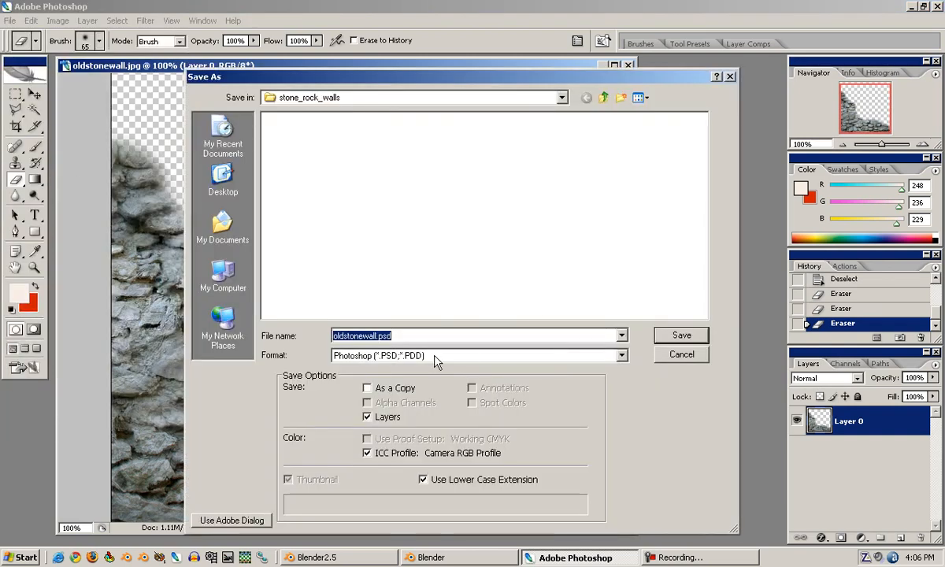
click(473, 355)
click(397, 503)
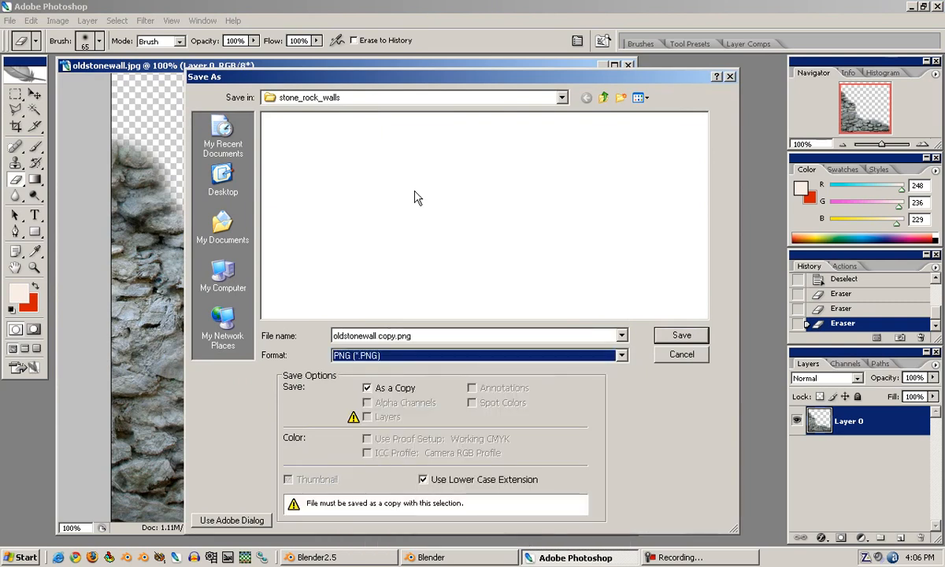
click(603, 97)
click(397, 245)
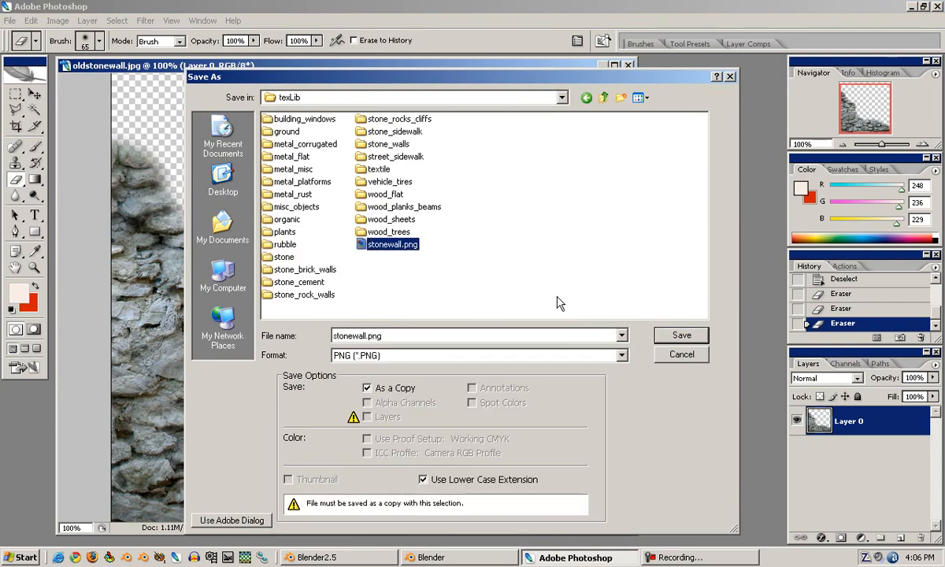
click(681, 336)
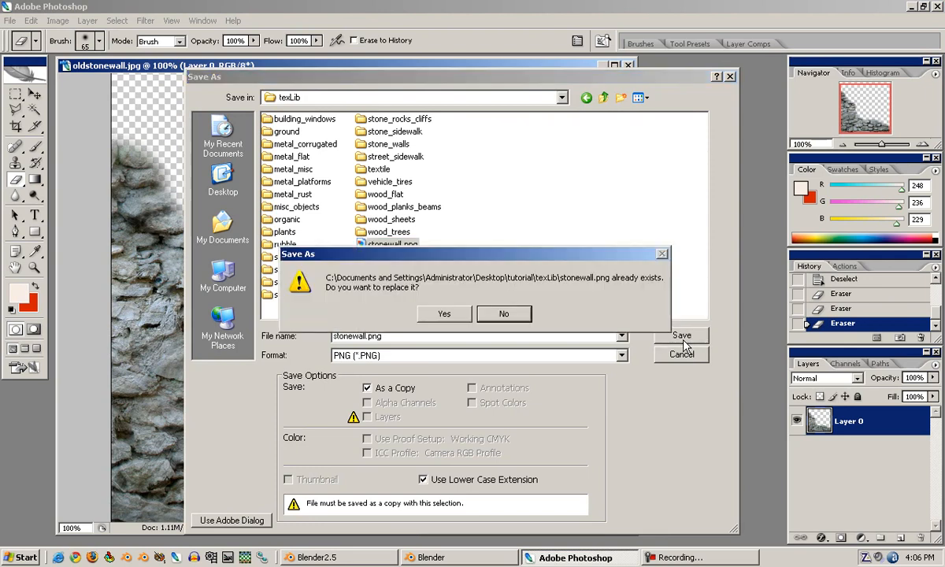
click(466, 314)
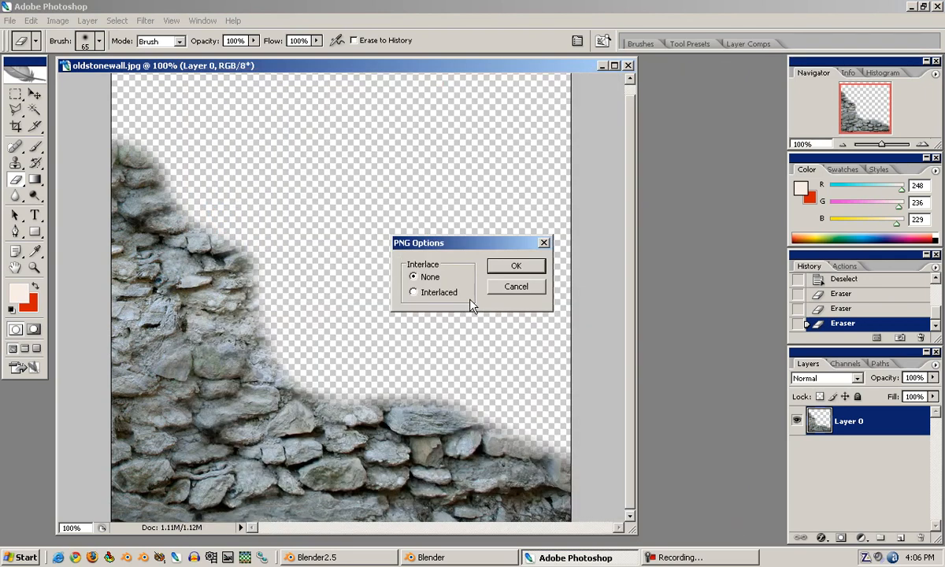
click(524, 262)
- Switch to Blender, reduce the default cube to a single horizontal face and scale it up
click(490, 558)
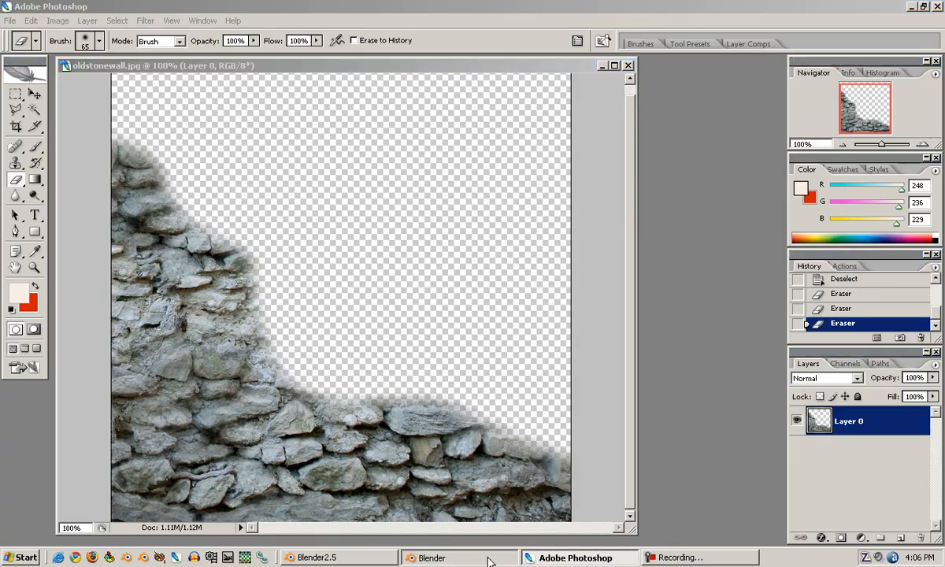
right_click(551, 297)
key(Tab)
key(x)
click(575, 329)
key(s)
click(729, 308)
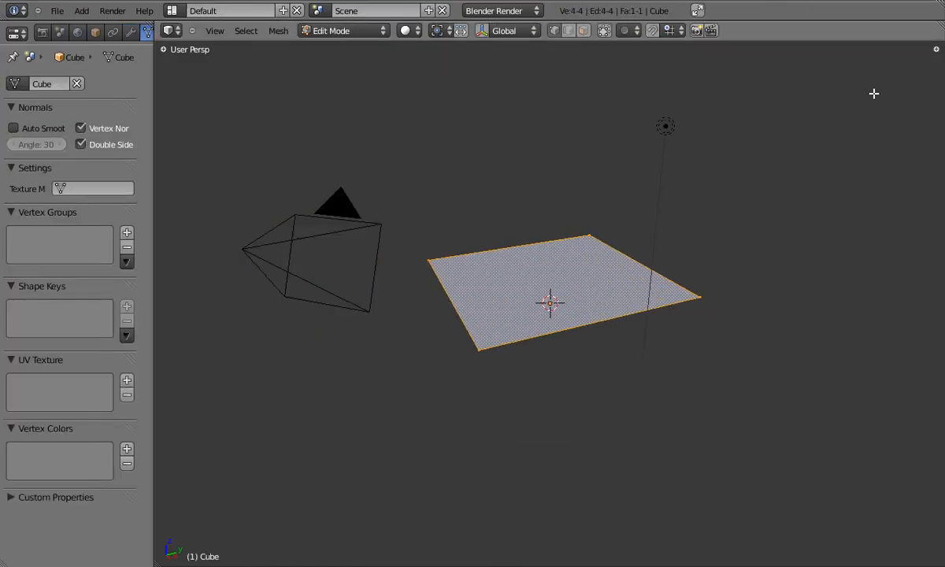
- Split the 3D view, turn the new area into a UV/Image Editor and open stonewall.png from the texLib folder
drag(939, 41, 634, 49)
click(647, 30)
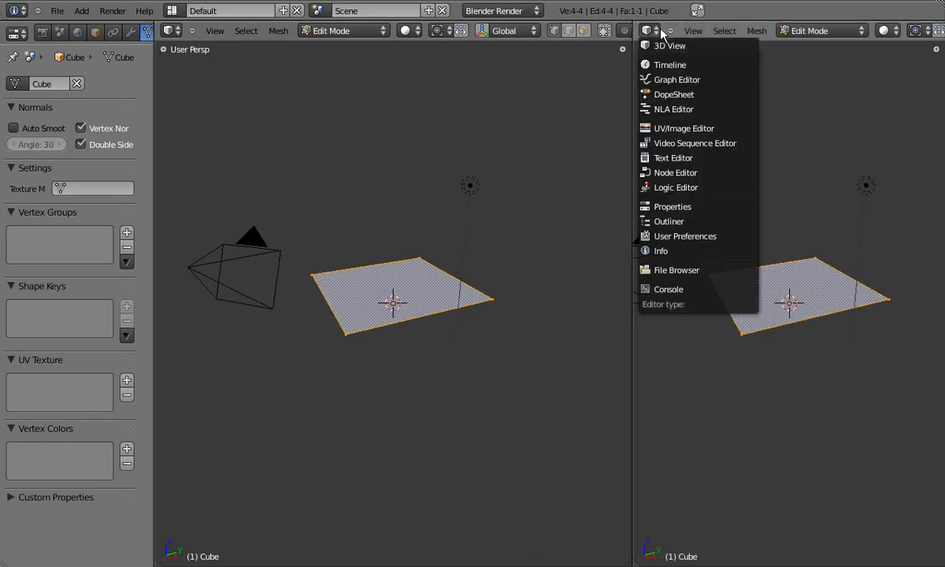
click(691, 128)
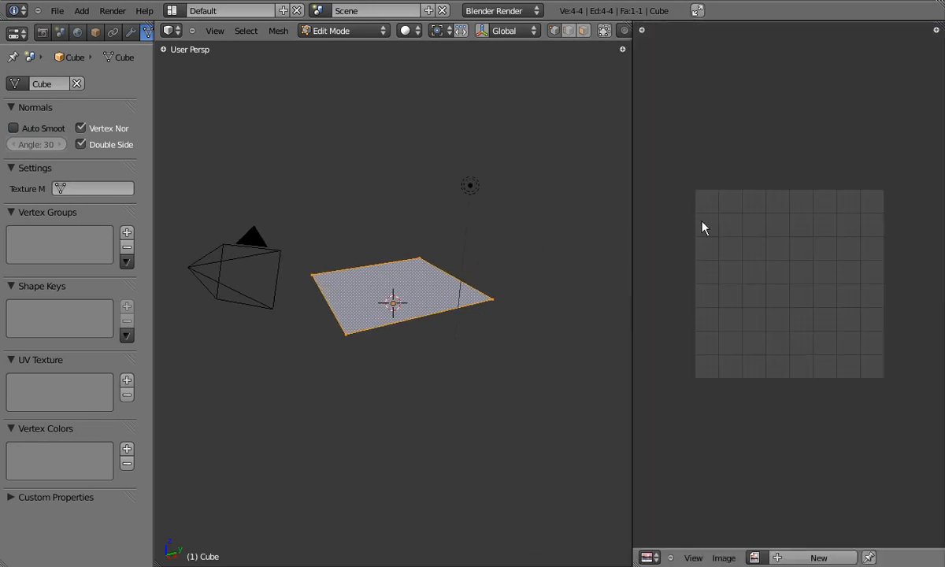
click(724, 557)
click(728, 529)
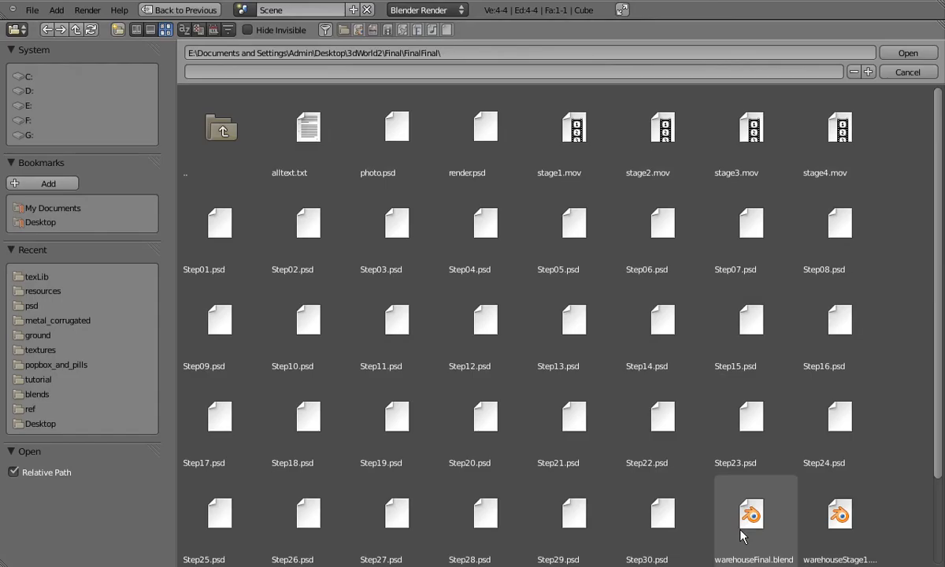
click(43, 349)
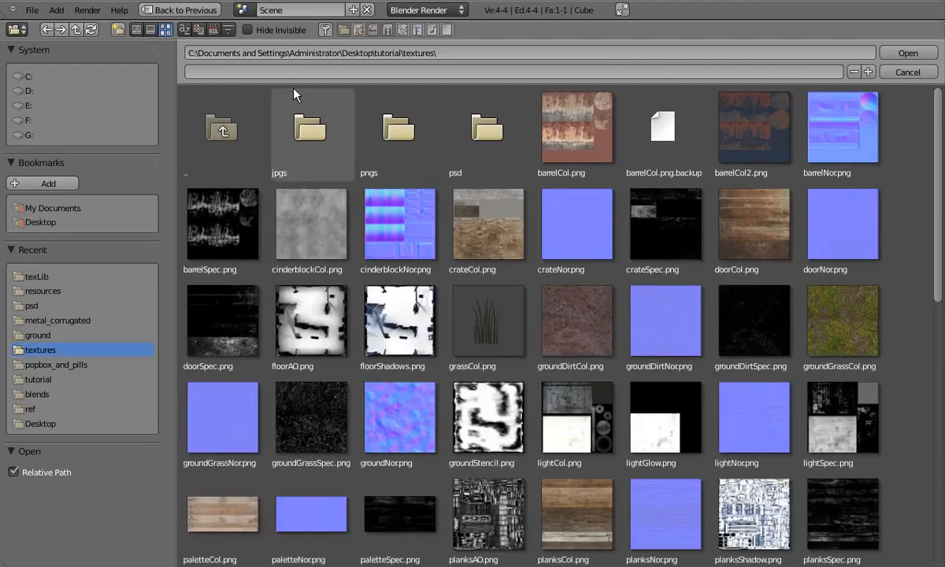
click(212, 170)
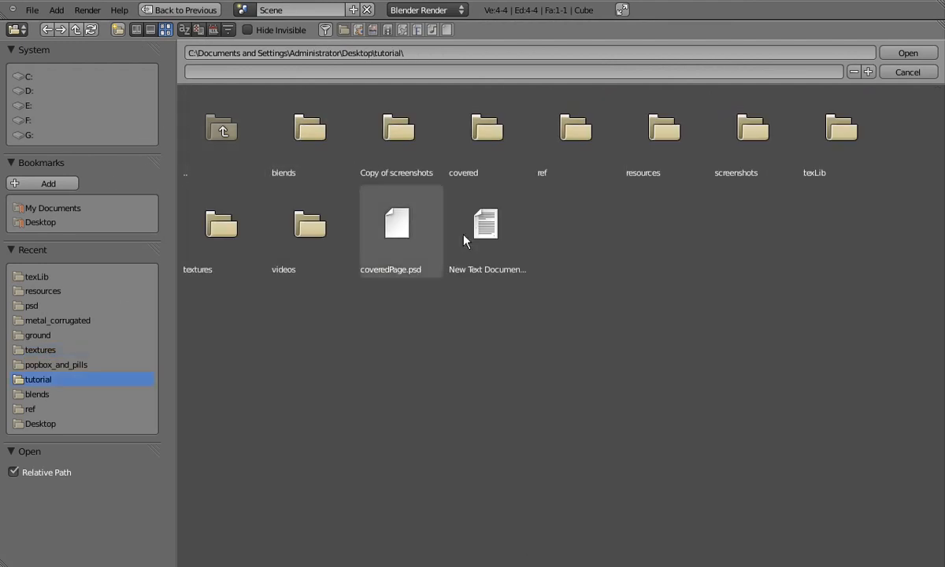
click(824, 170)
double_click(369, 432)
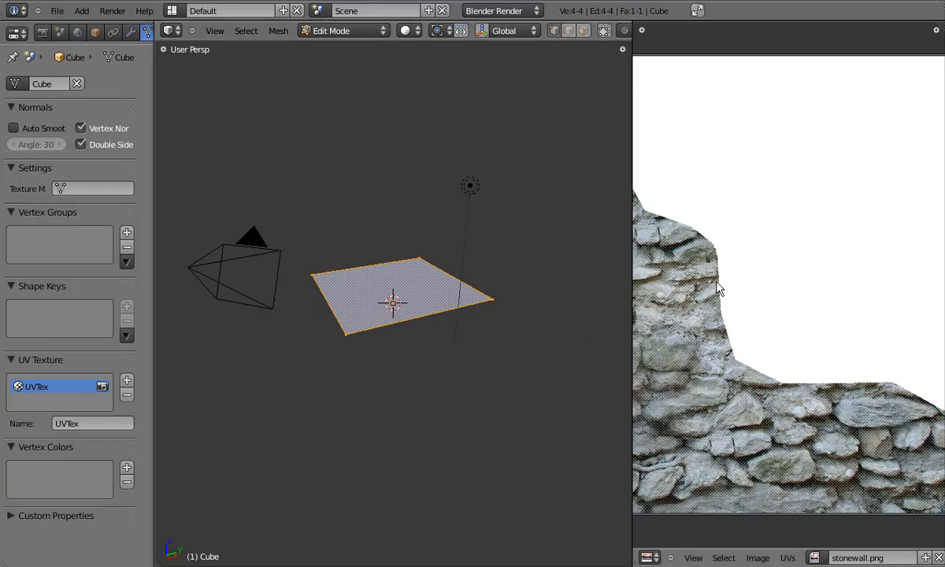
- Leave Edit Mode on the plane and switch the 3D view to textured shading
middle_drag(454, 283, 386, 308)
scroll(385, 308, up, 4)
scroll(388, 304, down, 4)
scroll(389, 302, up, 2)
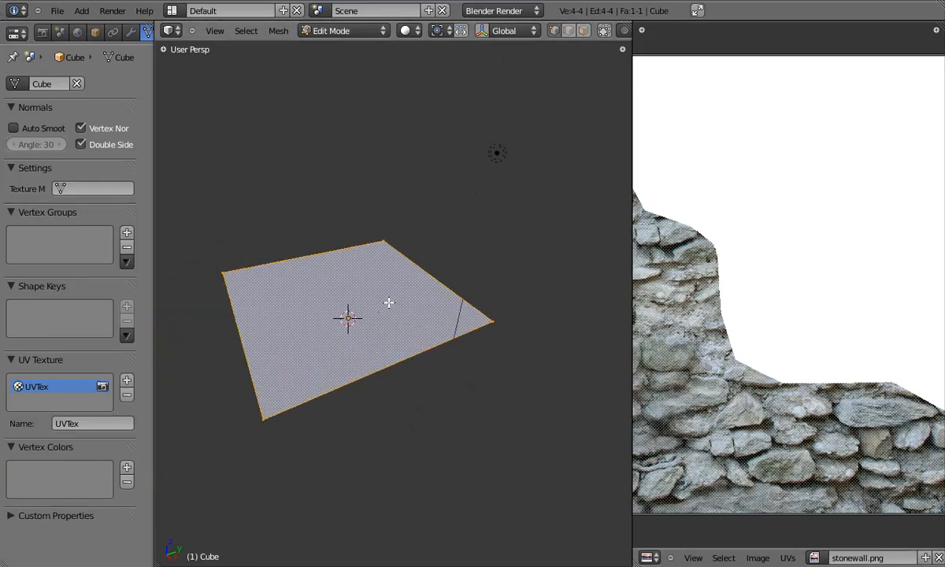
key(Tab)
key(alt+z)
scroll(389, 309, down, 4)
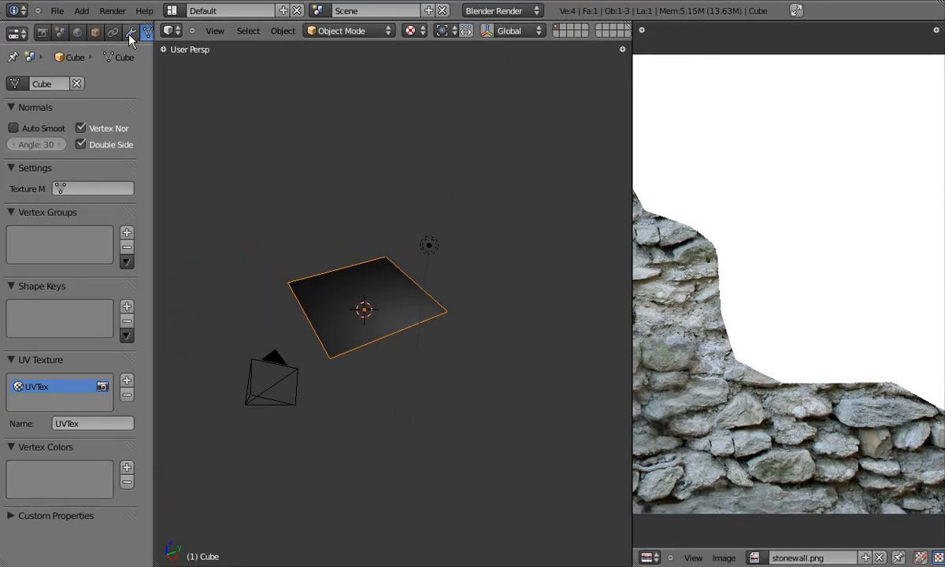
- Widen the properties area and add an Image or Movie texture using stonewall.png to the plane's material
drag(155, 49, 218, 47)
click(166, 32)
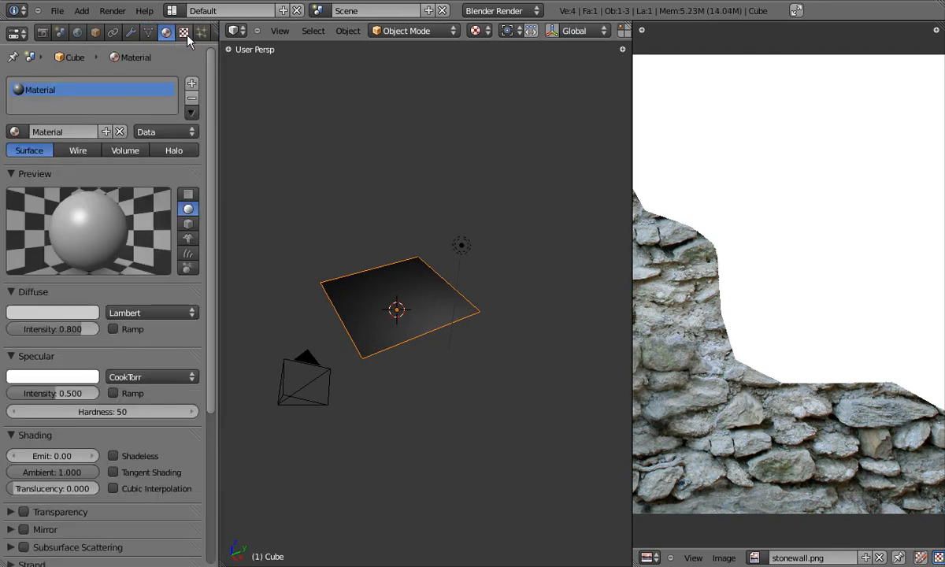
click(184, 33)
click(48, 190)
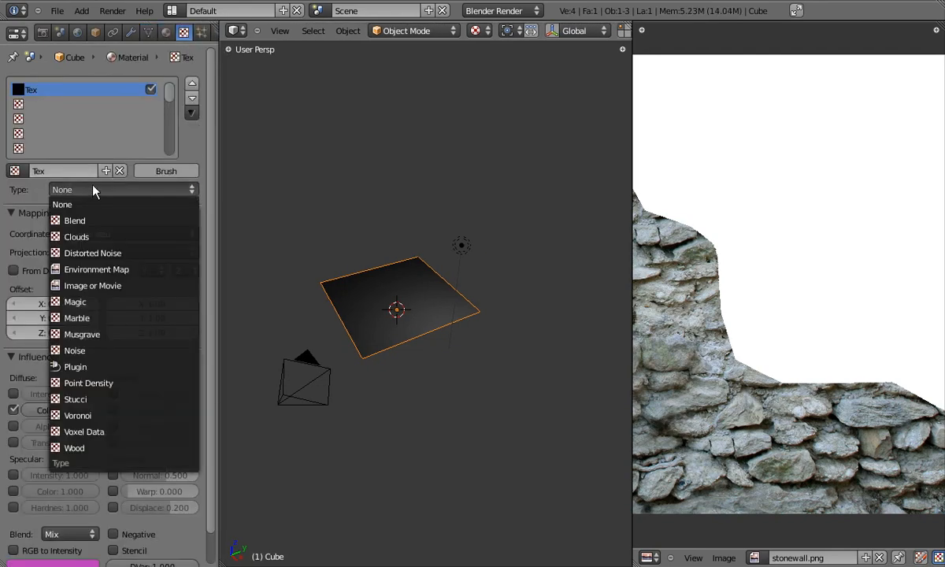
click(93, 268)
scroll(216, 267, down, 4)
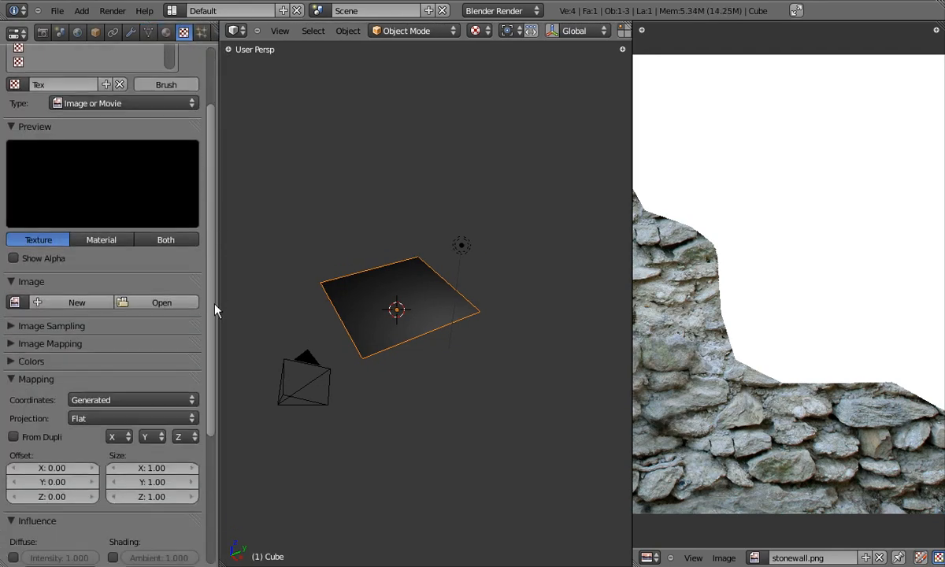
click(14, 261)
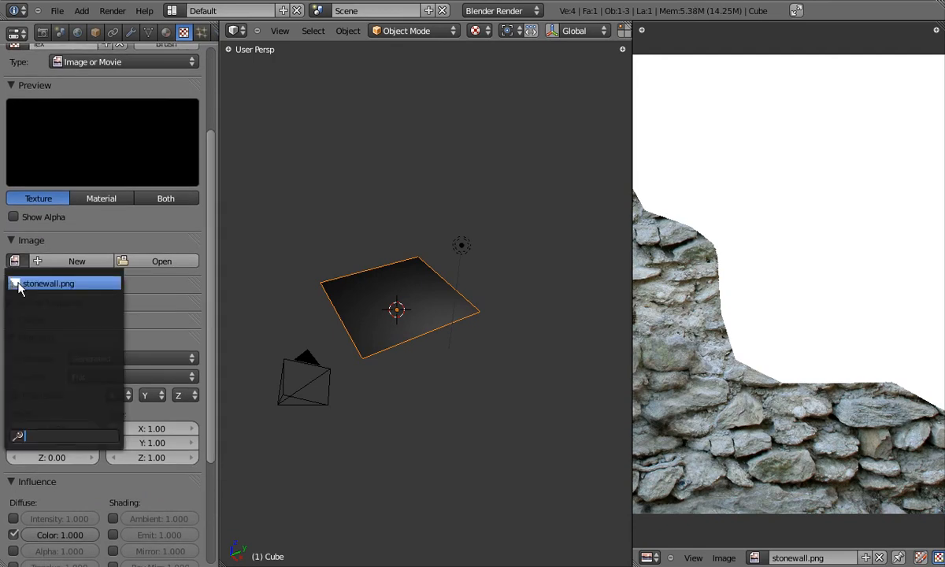
click(19, 285)
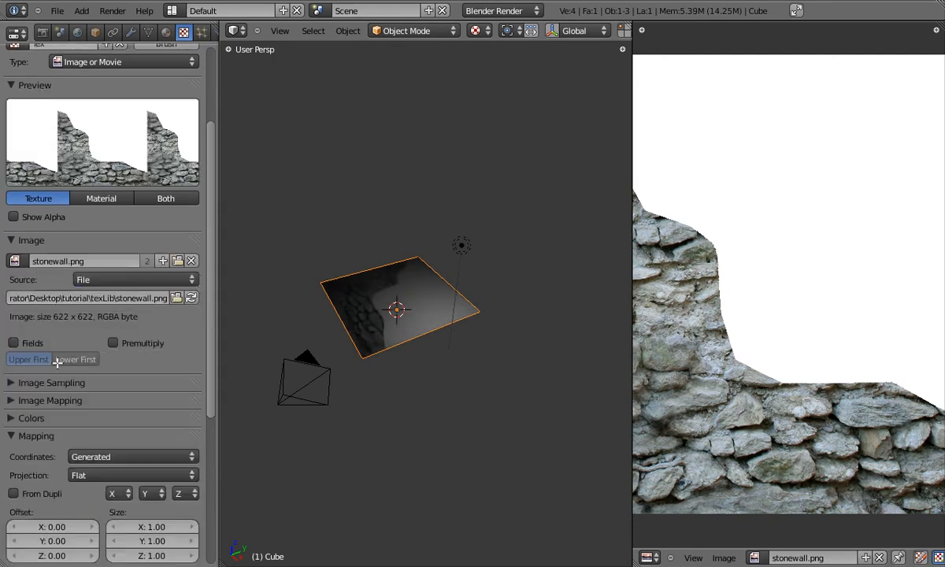
- Enable the use of the image's alpha in the stonewall texture's sampling settings
scroll(59, 361, down, 6)
click(11, 176)
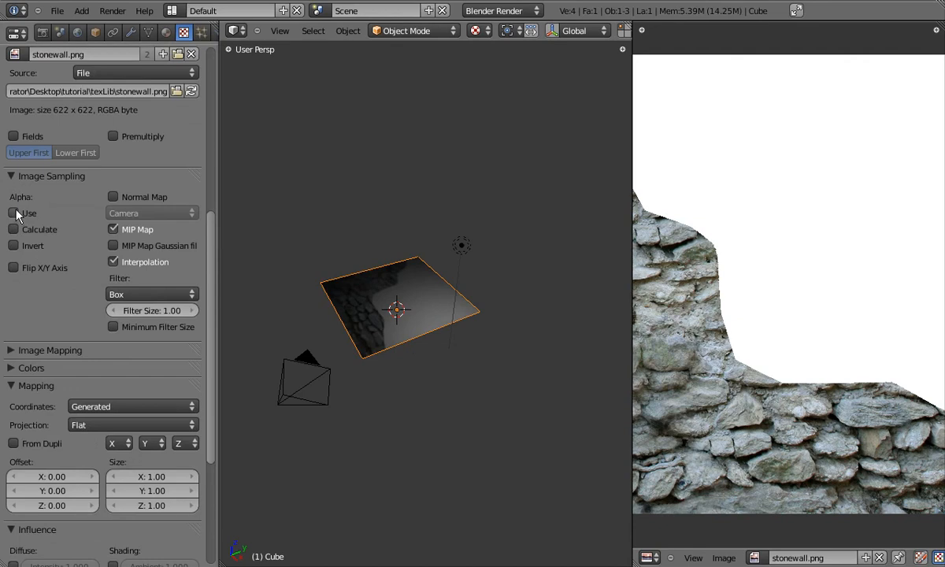
click(14, 212)
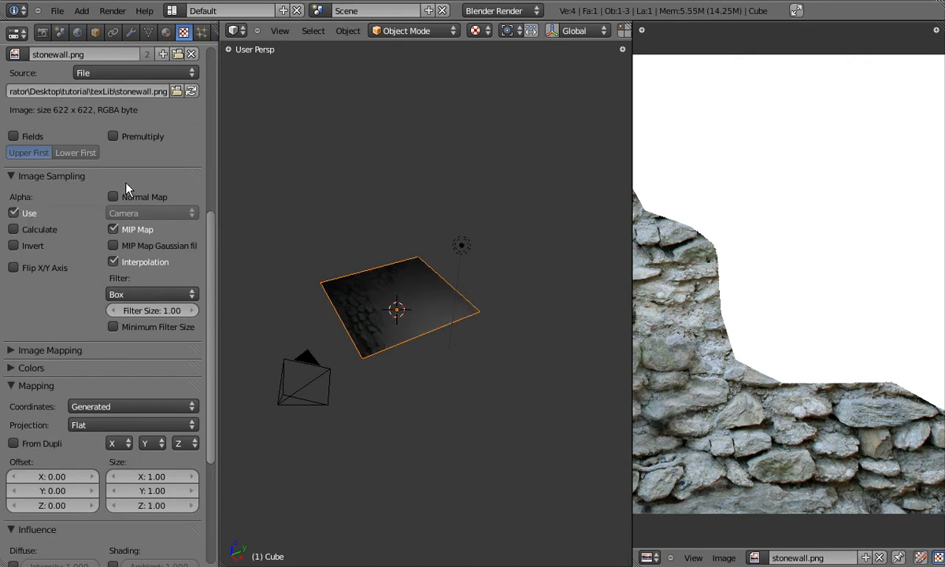
click(11, 177)
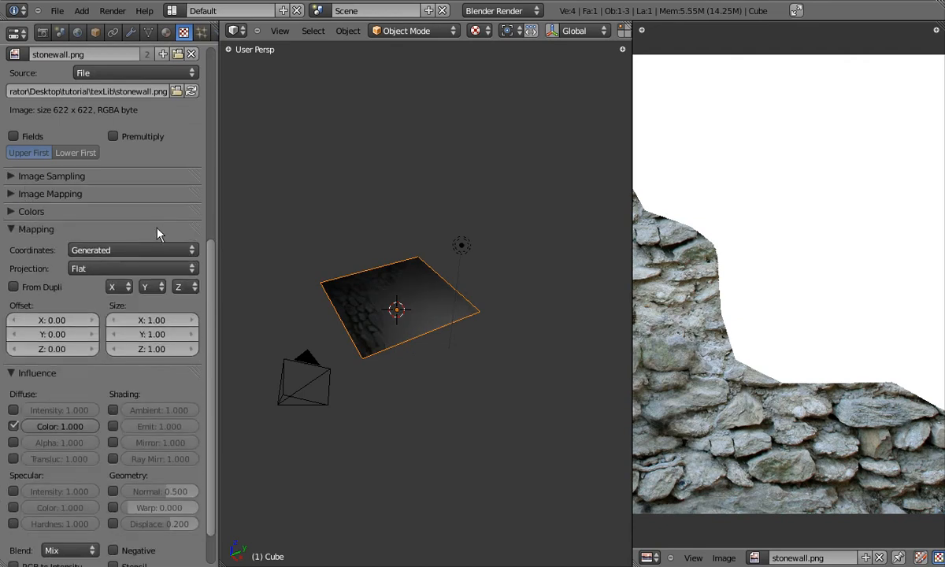
- Set the texture's mapping coordinates to UV and make it influence the material's alpha
click(103, 250)
click(100, 187)
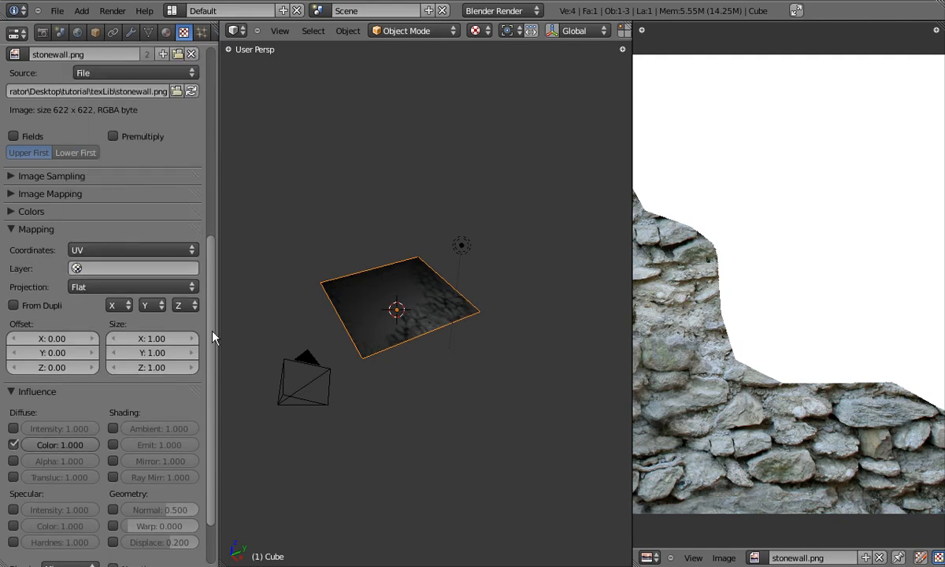
scroll(211, 326, down, 2)
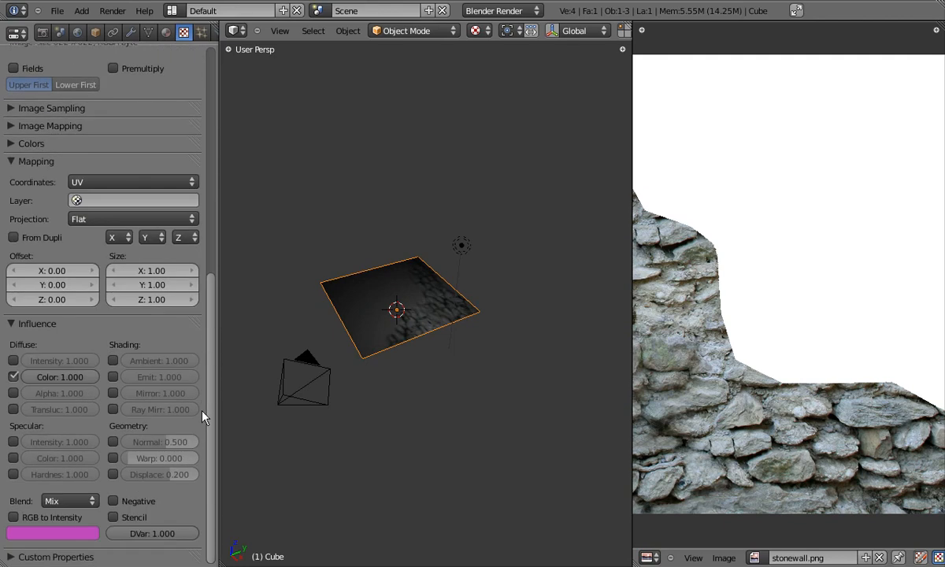
click(14, 396)
scroll(403, 329, up, 4)
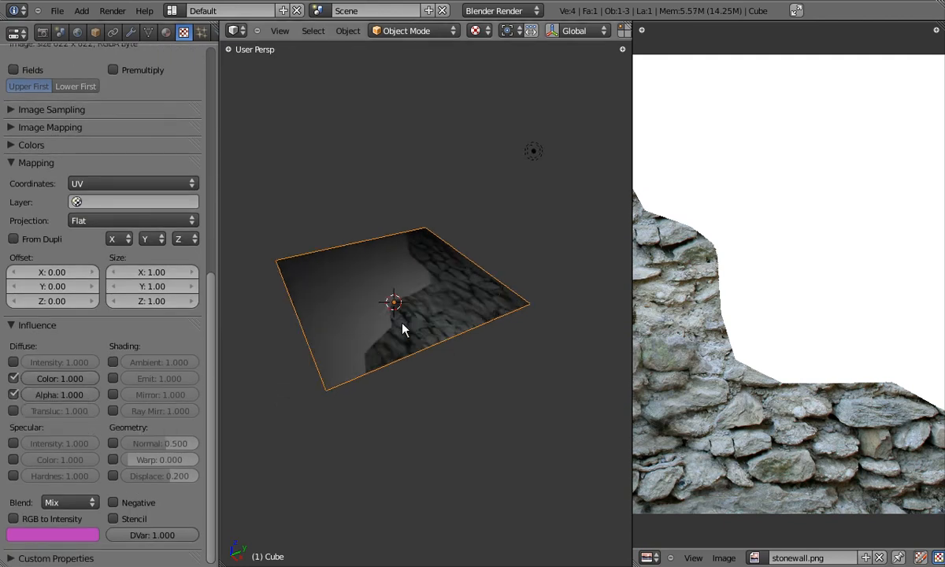
scroll(472, 378, down, 1)
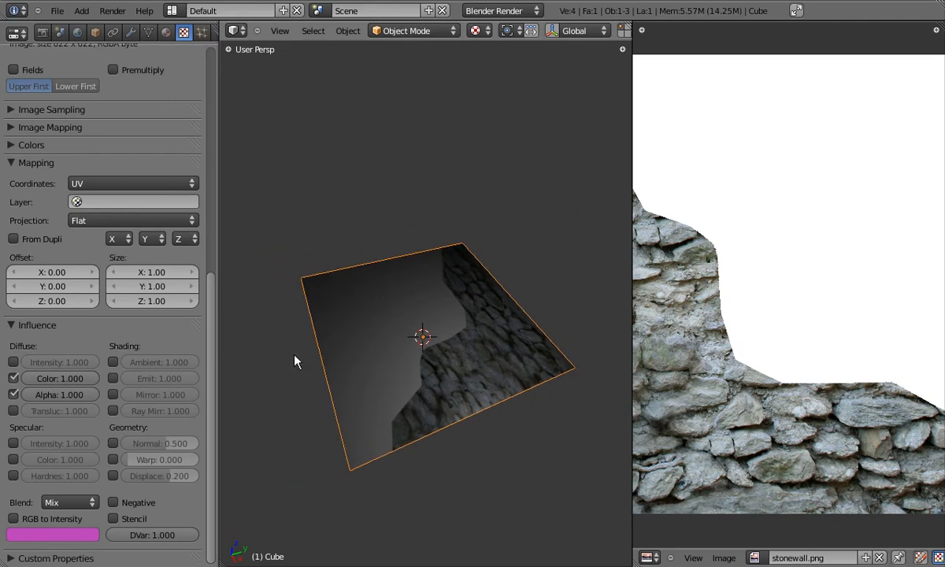
- Enable Z Transparency on the plane's material, set its alpha to 0 and check the cut-out wall in Object Mode
mouse_move(209, 379)
mouse_down()
mouse_move(200, 67)
mouse_move(209, 265)
mouse_up()
click(165, 33)
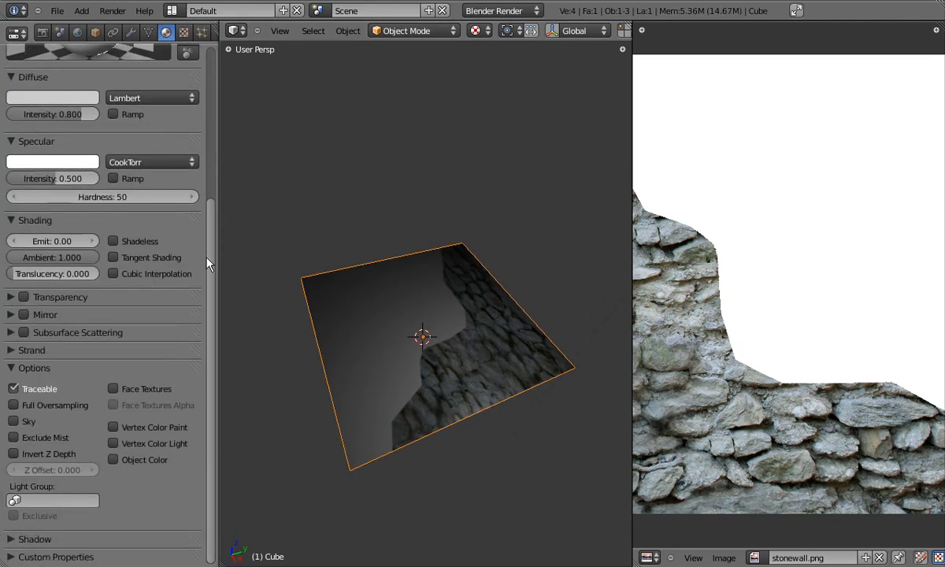
click(24, 297)
click(13, 298)
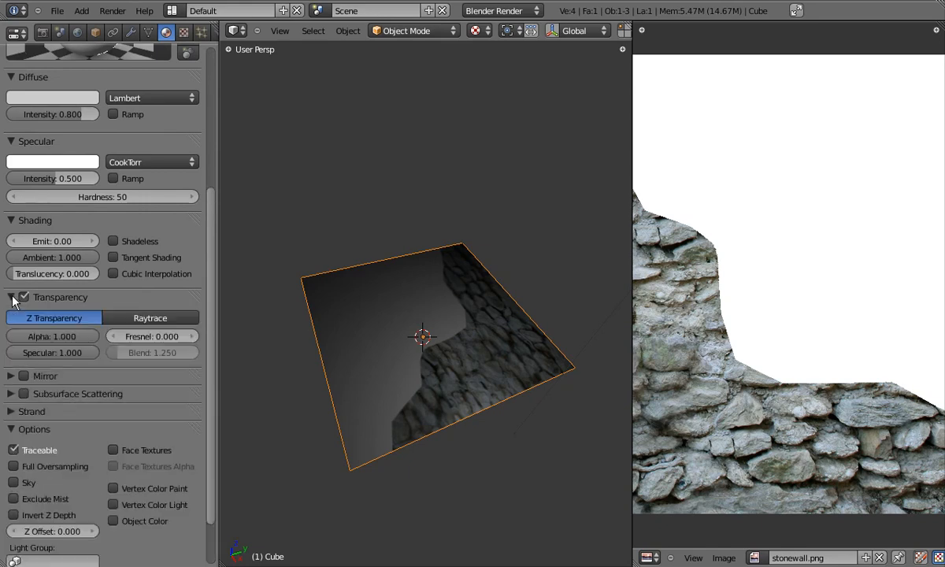
click(68, 340)
text(0)
key(Return)
middle_drag(243, 337, 441, 380)
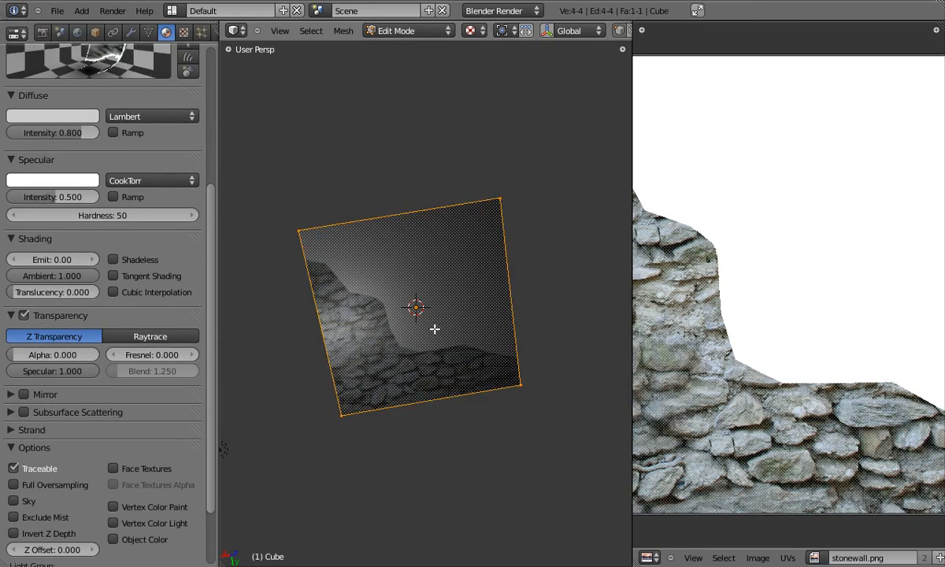
scroll(793, 109, down, 4)
key(Tab)
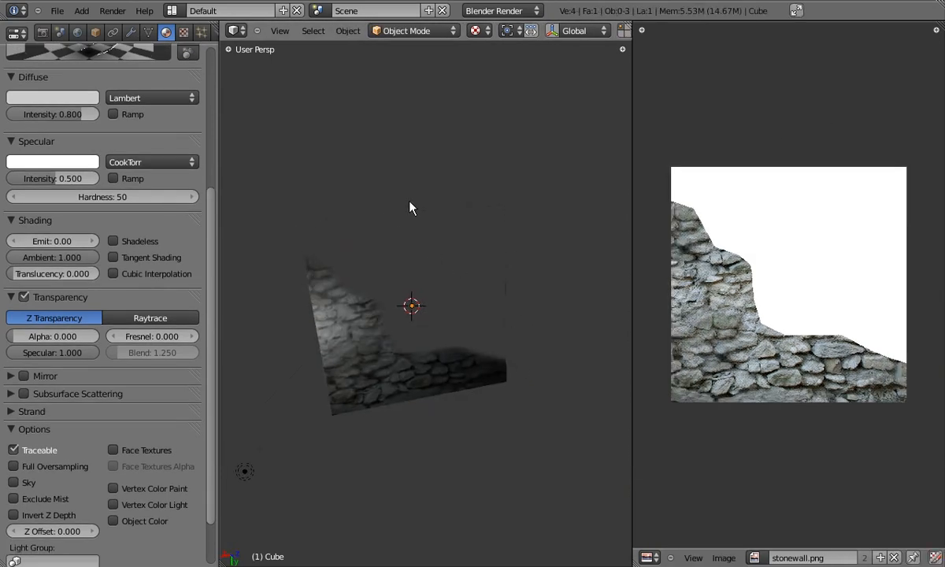
- Scale the plane's UV face slightly smaller so its edges sit just inside the borders of the stonewall.png image
middle_drag(510, 214, 420, 370)
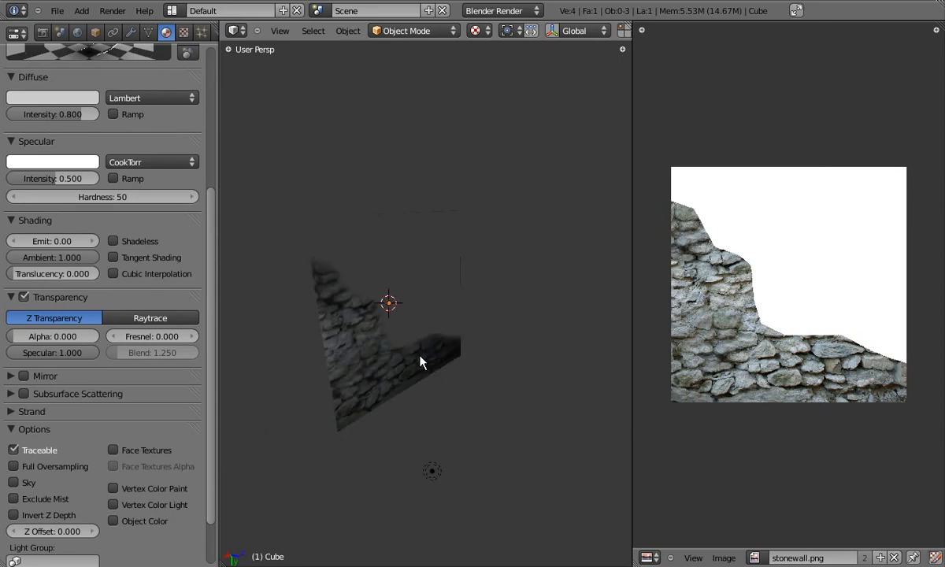
key(Tab)
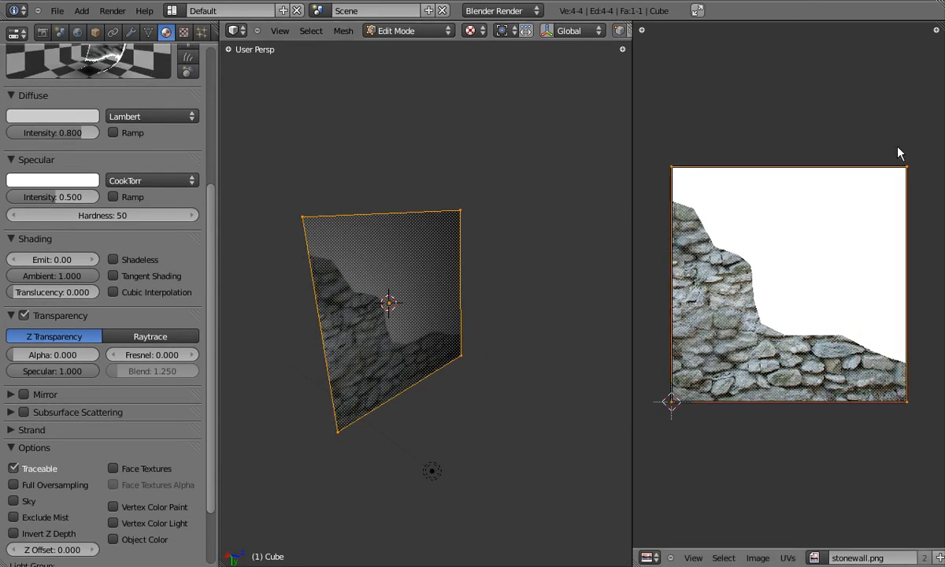
key(s)
click(895, 155)
key(Tab)
- Duplicate the stone wall plane twice and arrange the copies one behind another beside the original
middle_drag(370, 283, 351, 361)
right_click(340, 379)
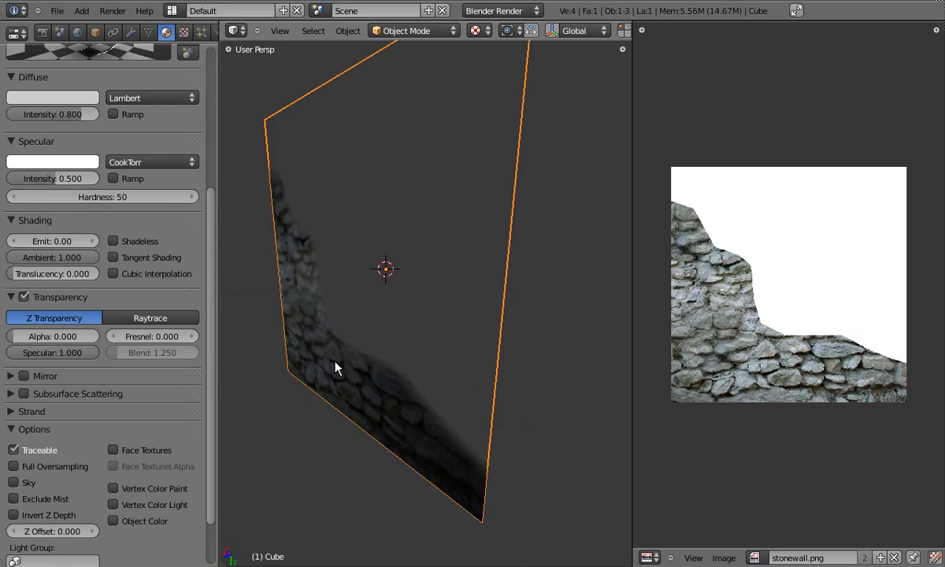
key(shift+d)
click(378, 354)
key(shift+d)
click(409, 347)
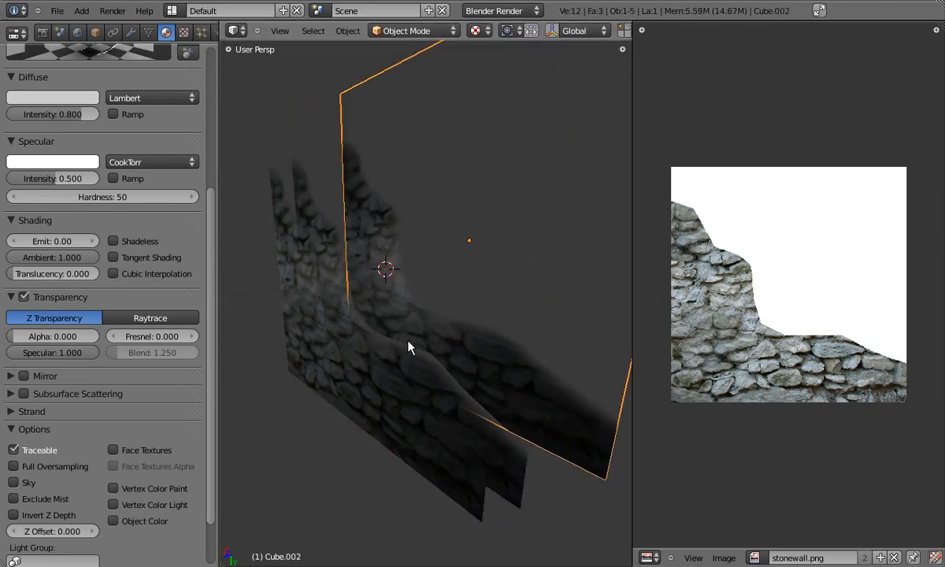
key(g)
click(395, 360)
- Run the game engine preview to check how the three overlapping transparent walls sort, and exit it
middle_drag(394, 362, 390, 370)
key(p)
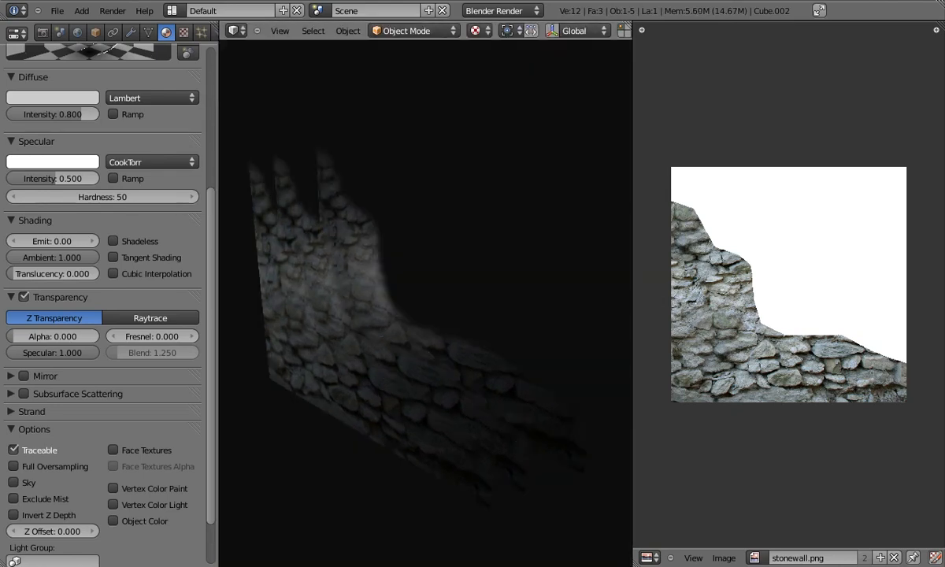
key(Escape)
- Move the original wall plane past both duplicates to the far end of the row and test it in the game engine
right_click(281, 346)
middle_drag(327, 368, 311, 355)
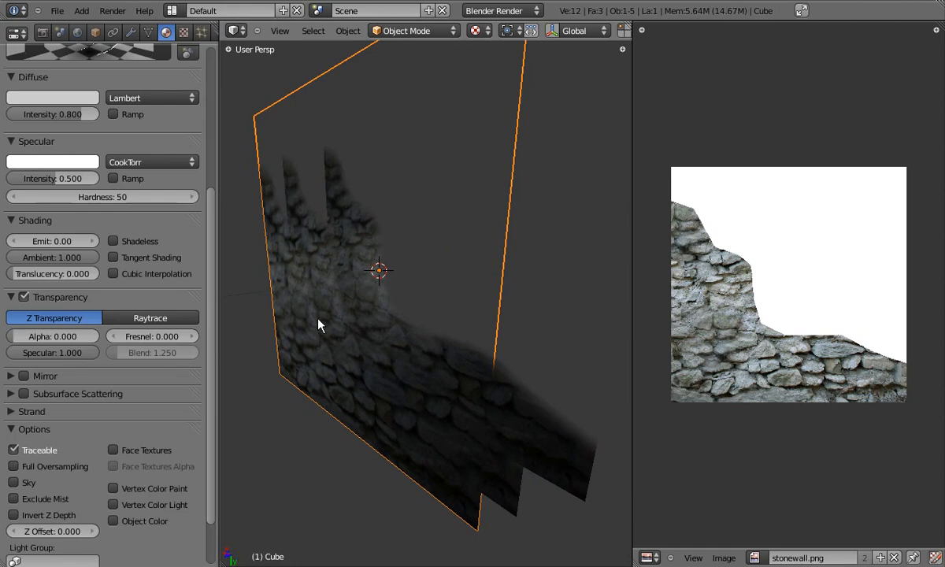
key(g)
click(430, 309)
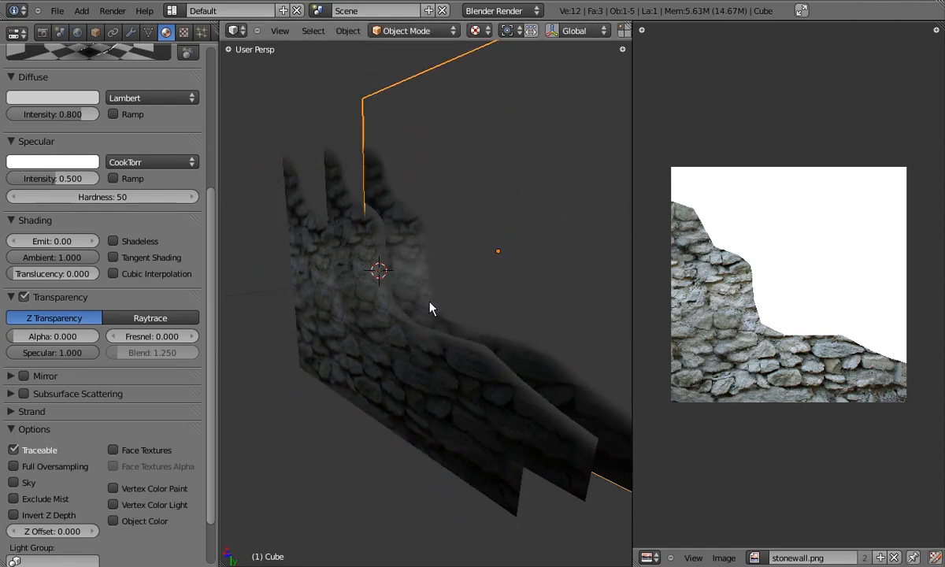
key(p)
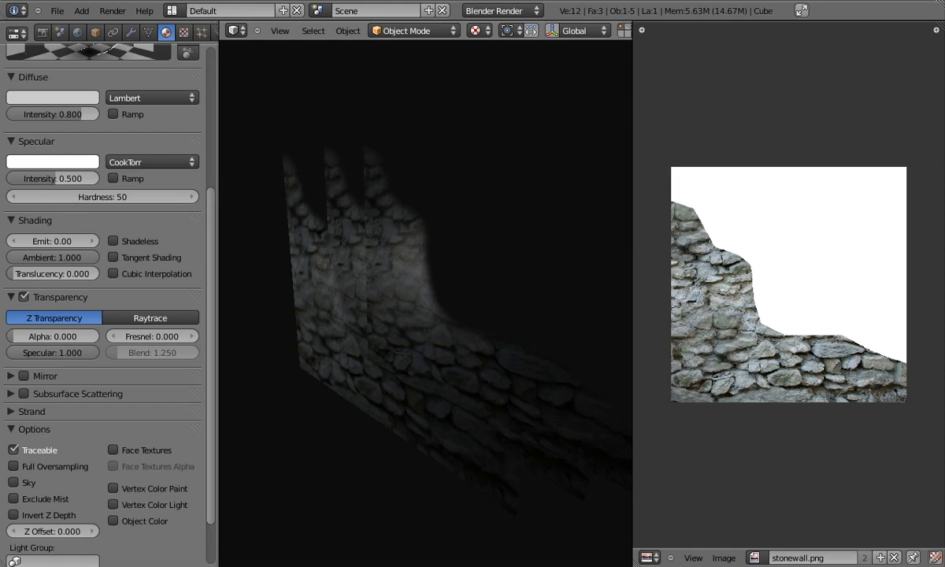
key(Escape)
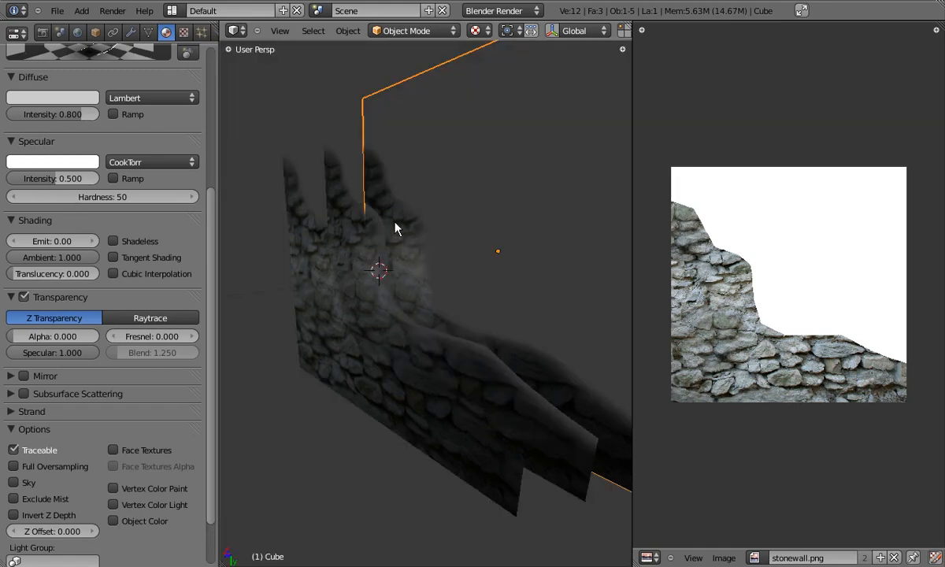
- Switch the render engine to Blender Game and show the original wall plane's Texture Face settings in Edit Mode
right_click(341, 185)
right_click(393, 156)
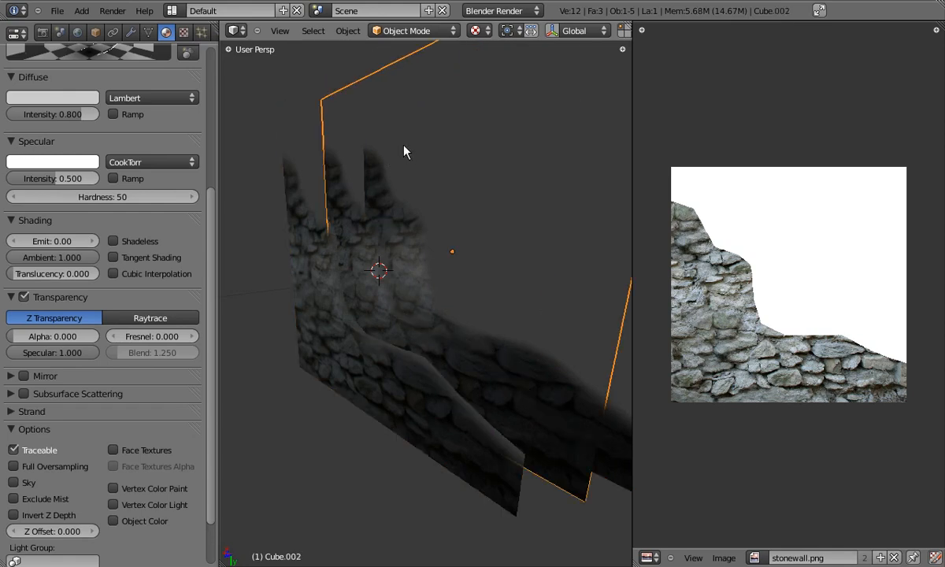
right_click(405, 153)
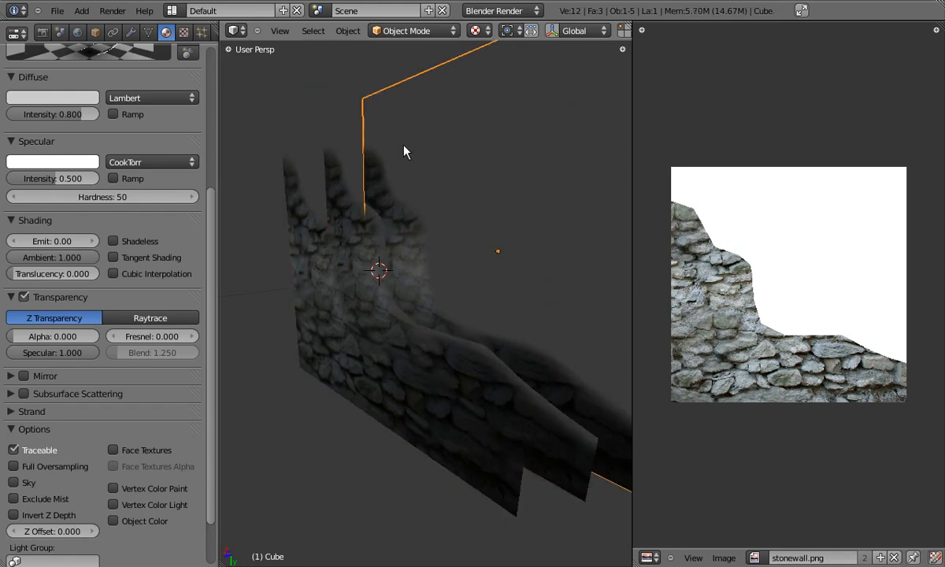
click(148, 32)
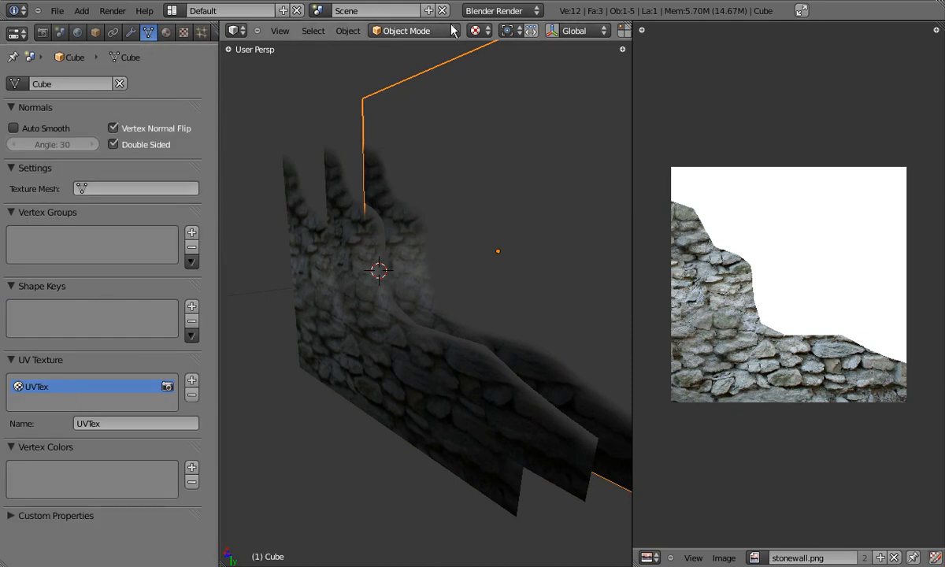
click(530, 13)
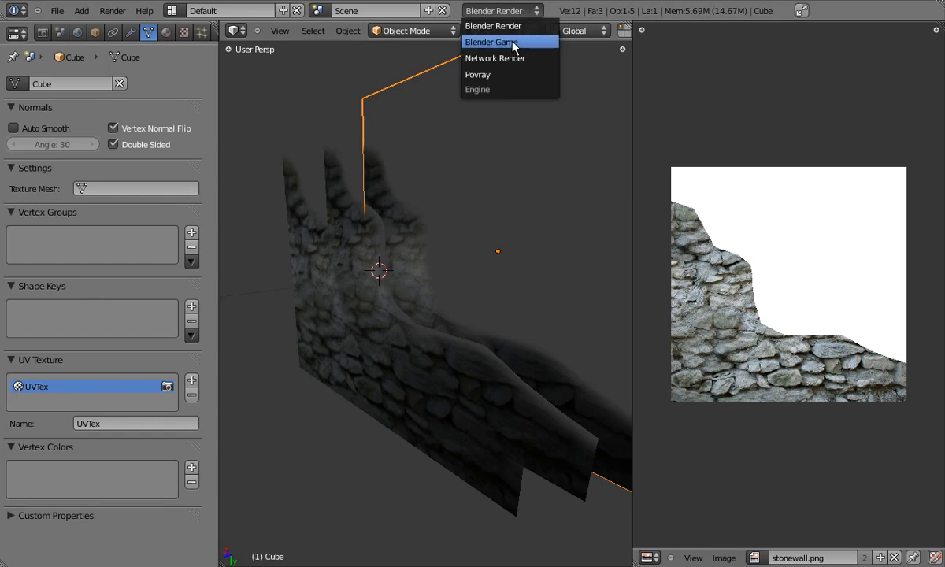
click(514, 43)
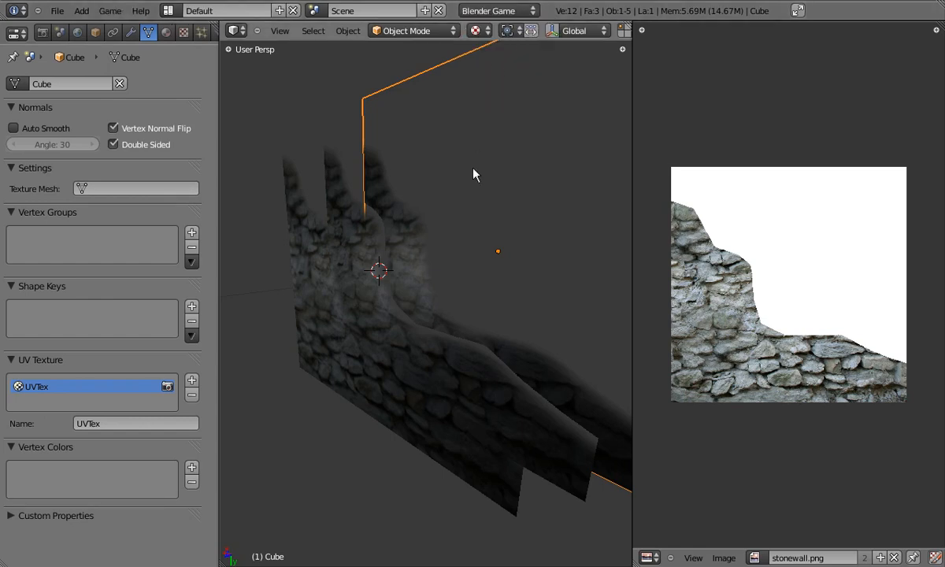
key(Tab)
drag(206, 211, 212, 321)
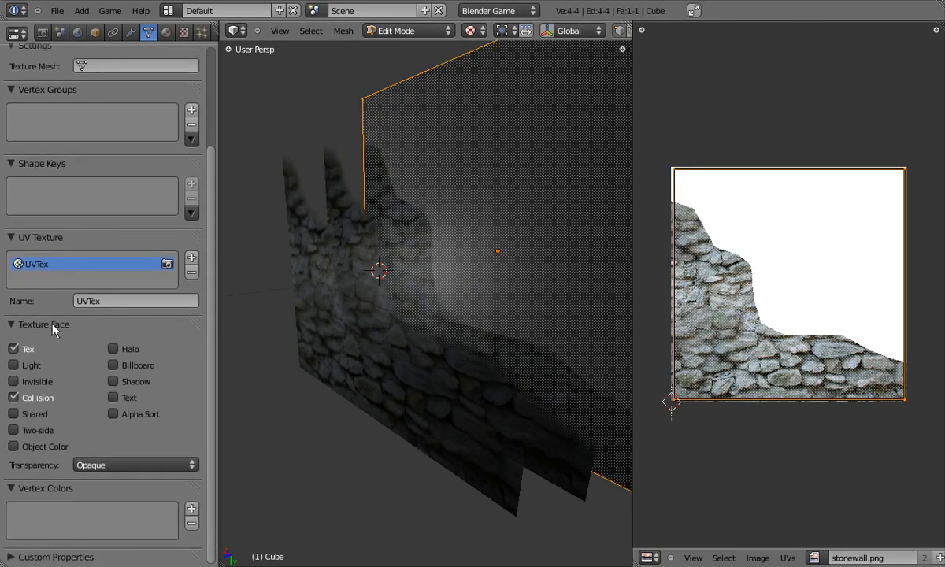
- Switch the render engine to Blender Render and back to Blender Game to compare the available mesh data settings
click(508, 11)
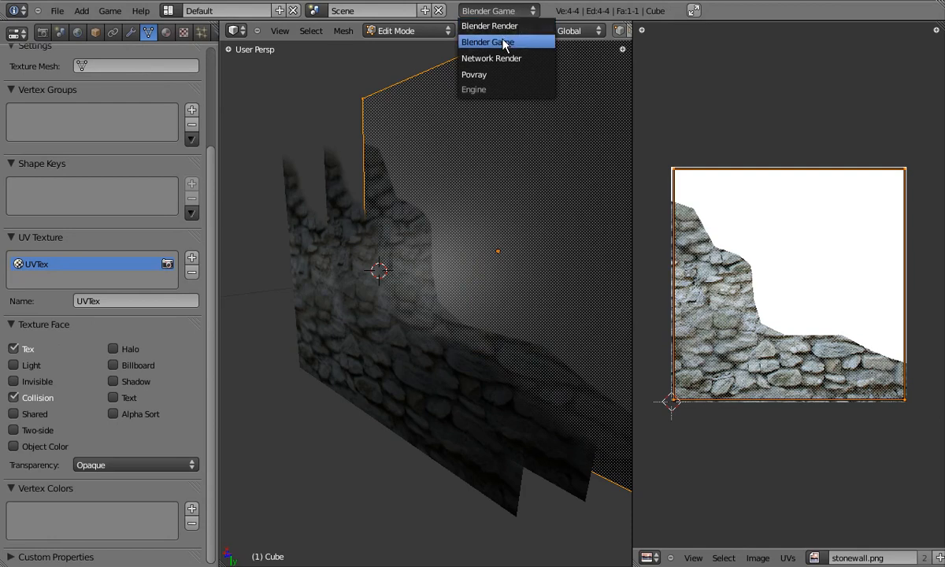
click(498, 25)
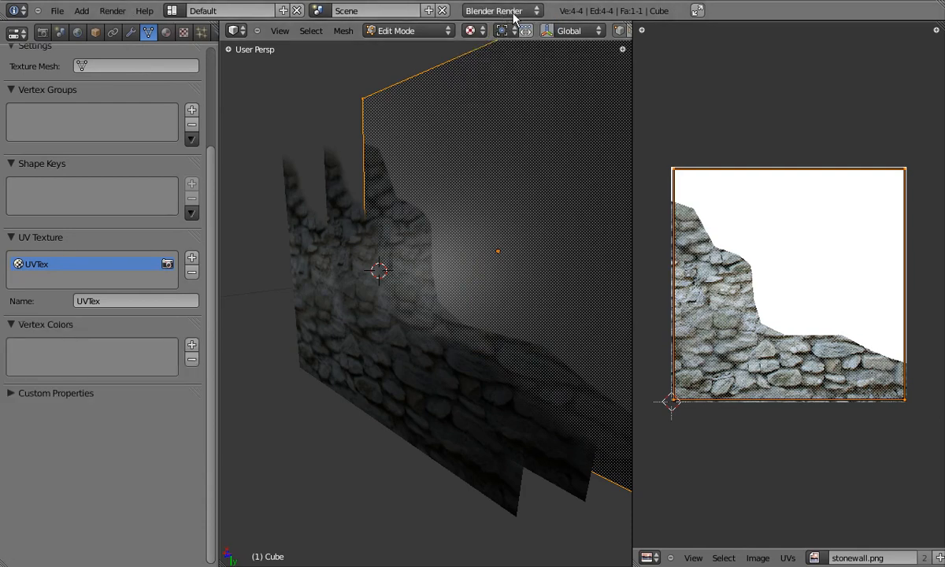
click(501, 12)
click(508, 43)
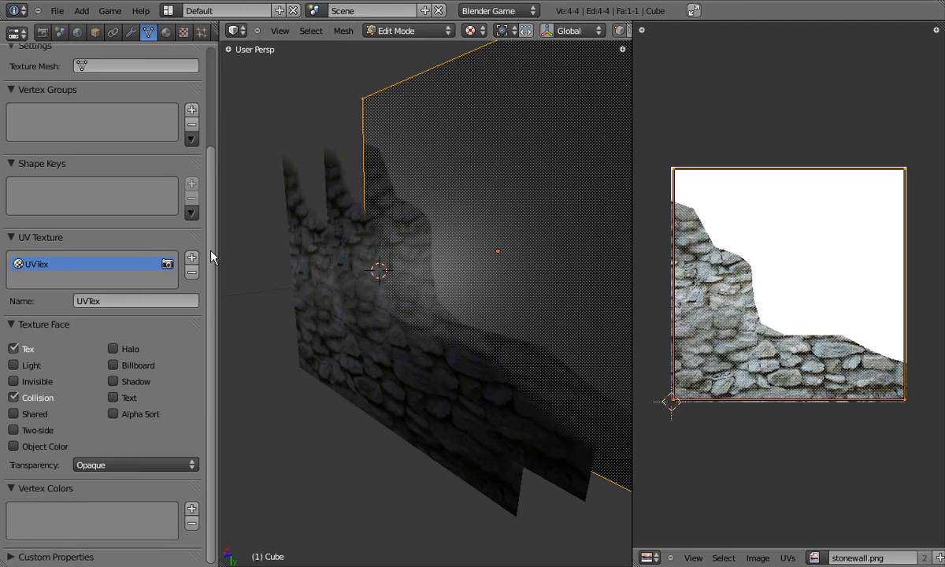
- Set the original wall plane's face transparency to Clip Alpha and return to Object Mode
click(96, 466)
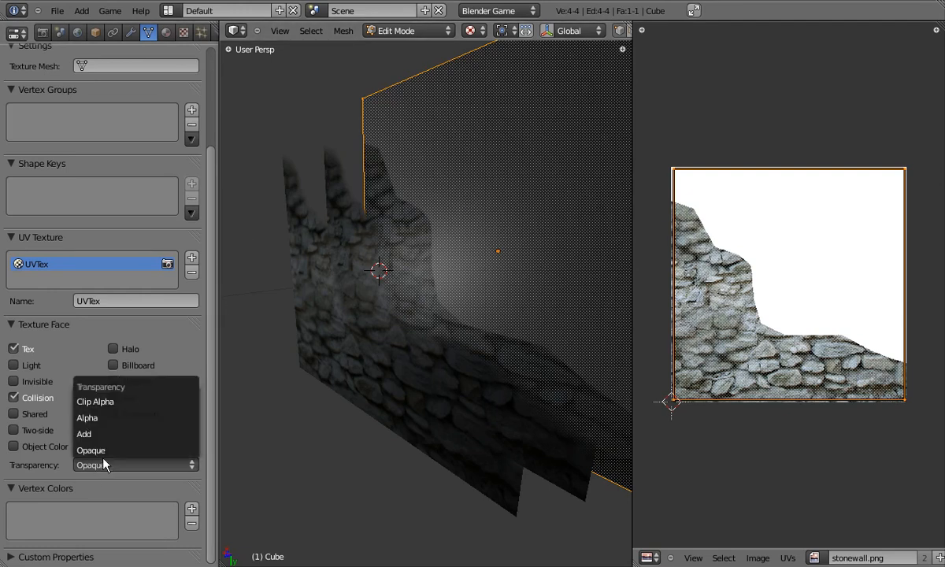
click(103, 402)
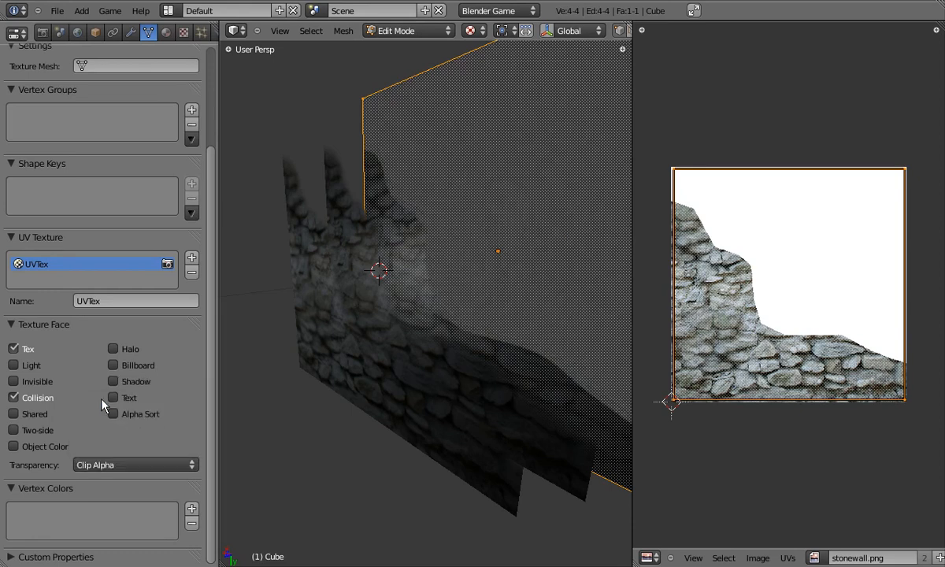
key(Tab)
- Examine the walls' cut-out edges and overlap up close, comparing the Clip Alpha plane with the two duplicates
scroll(429, 280, up, 5)
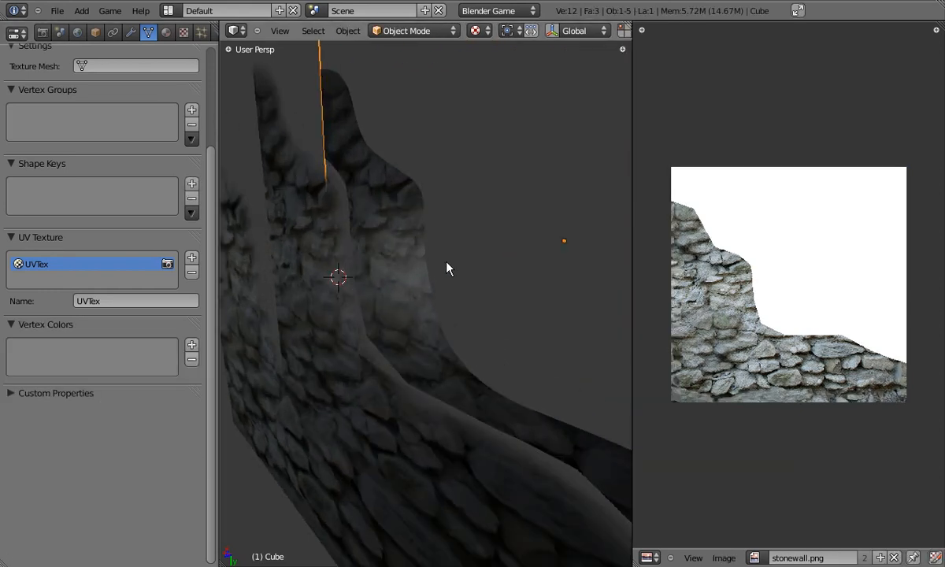
mouse_move(429, 283)
middle_down()
mouse_move(447, 299)
mouse_move(419, 363)
mouse_move(429, 410)
mouse_move(438, 298)
mouse_move(416, 308)
mouse_move(407, 358)
mouse_move(384, 323)
mouse_move(379, 337)
mouse_move(396, 329)
mouse_move(384, 360)
mouse_move(351, 299)
mouse_move(415, 379)
mouse_move(411, 283)
mouse_move(360, 295)
mouse_move(335, 320)
middle_up()
right_click(313, 350)
right_click(289, 352)
mouse_move(288, 352)
middle_down()
mouse_move(361, 227)
mouse_move(410, 380)
mouse_move(370, 277)
mouse_move(386, 266)
mouse_move(340, 292)
mouse_move(327, 284)
mouse_move(308, 291)
mouse_move(332, 283)
mouse_move(370, 299)
mouse_move(373, 312)
mouse_move(333, 295)
mouse_move(319, 318)
mouse_move(379, 323)
mouse_move(443, 312)
mouse_move(470, 327)
mouse_move(445, 289)
middle_up()
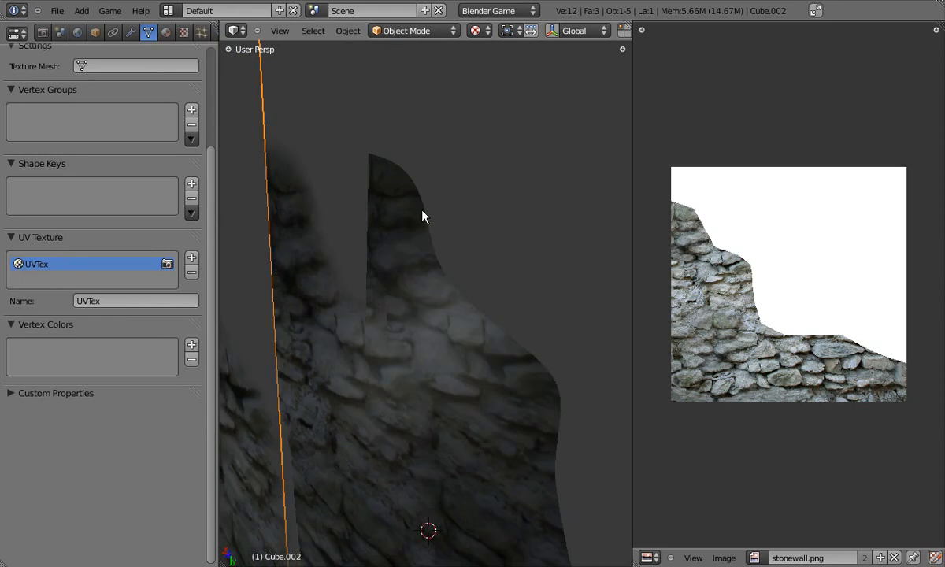
scroll(411, 276, down, 1)
right_click(432, 256)
- Set the middle wall plane's face transparency to Clip Alpha in Edit Mode and return to Object Mode
shift+middle_drag(434, 263, 289, 175)
right_click(289, 169)
key(Tab)
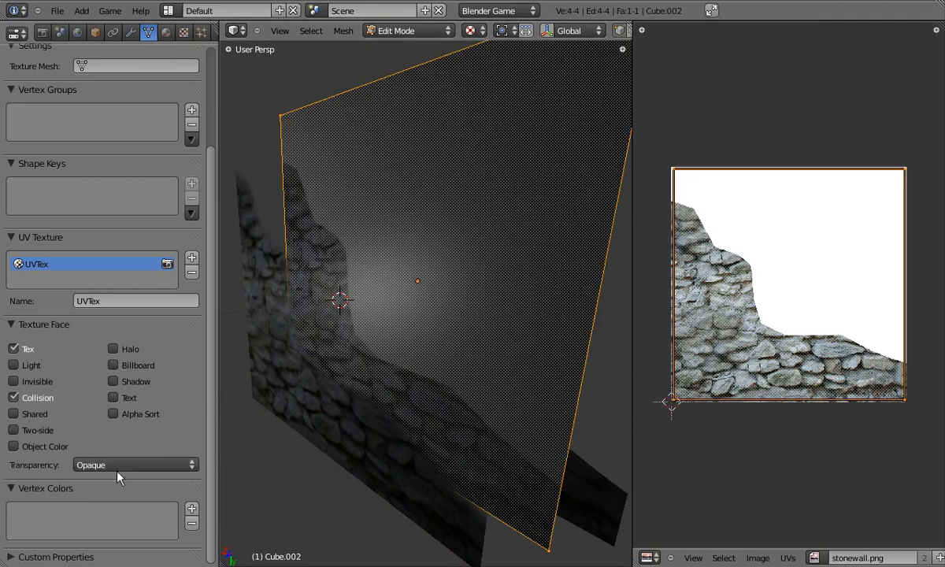
click(122, 465)
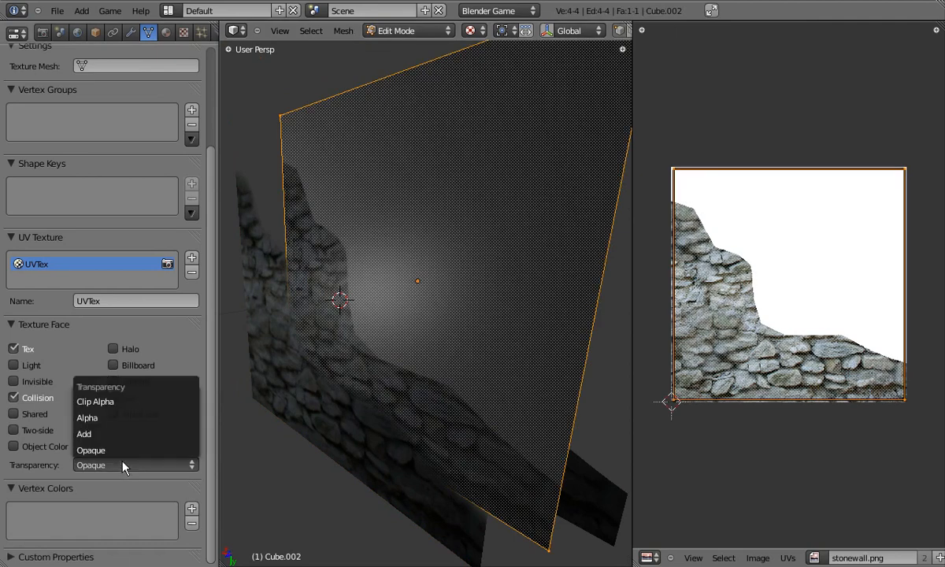
click(114, 402)
key(Tab)
- Set the remaining wall plane's face transparency to Clip Alpha and run the game engine preview of all three walls
right_click(246, 289)
key(Tab)
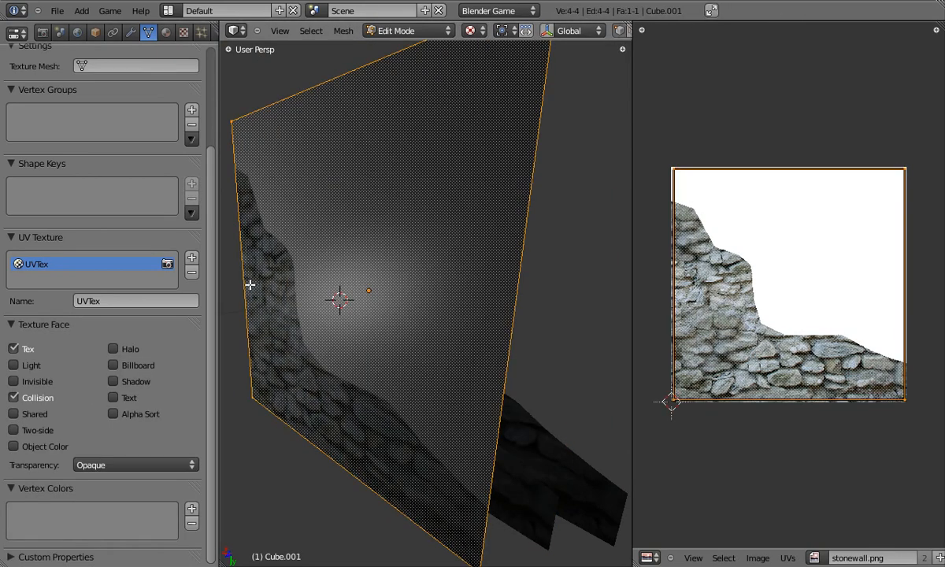
click(122, 464)
click(114, 397)
key(Tab)
key(p)
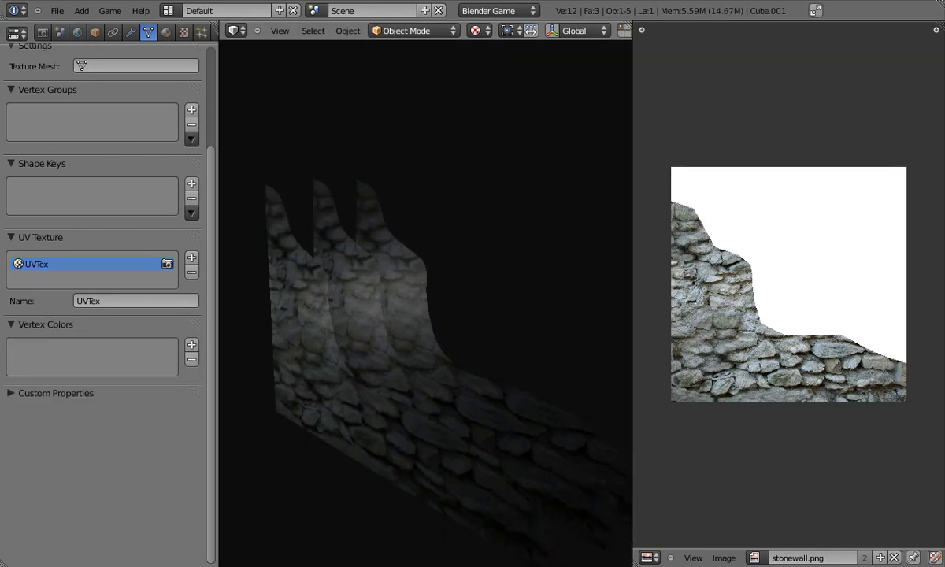